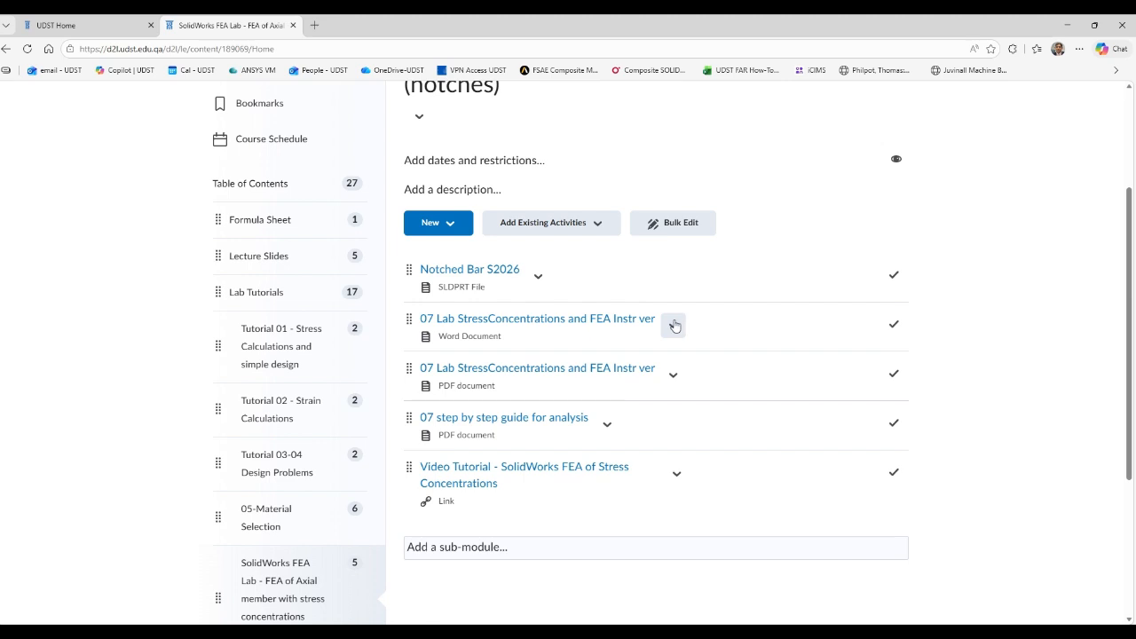
# Download the PDF version of "07 Lab StressConcentrations and FEA Instr ver" and open it from the Downloads folder.
pyautogui.click(673, 377)
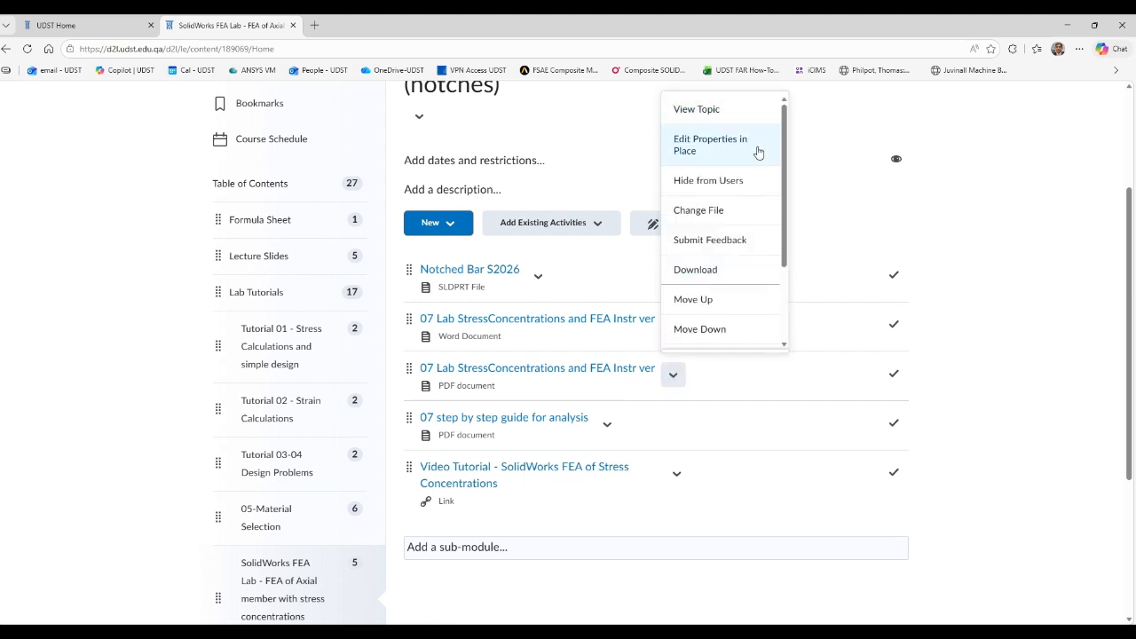
pyautogui.click(725, 272)
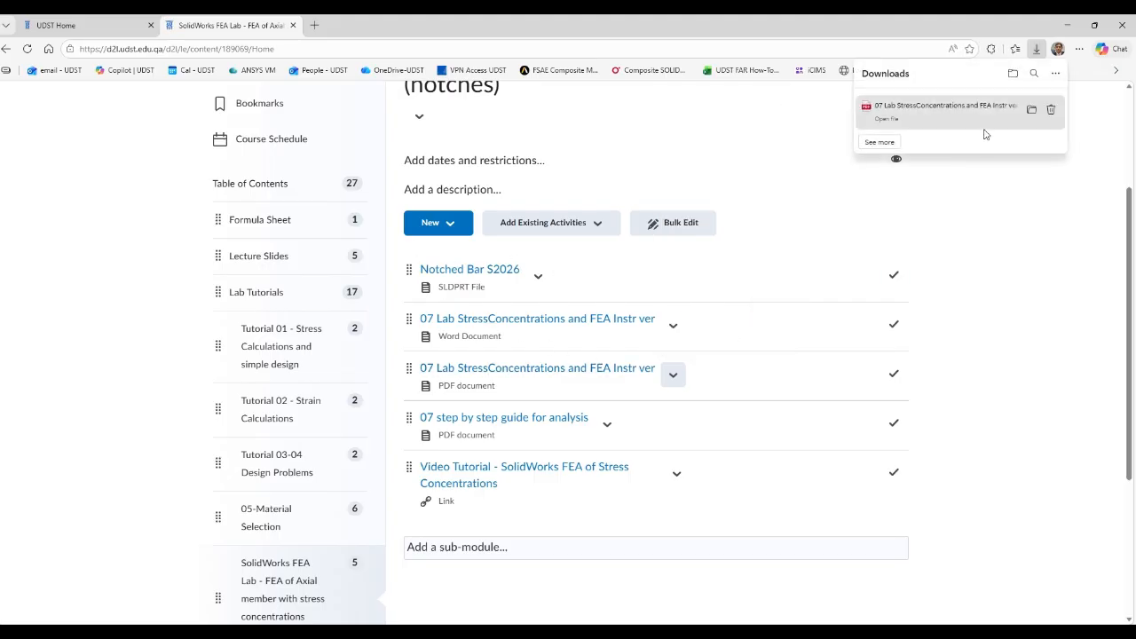
pyautogui.click(1032, 114)
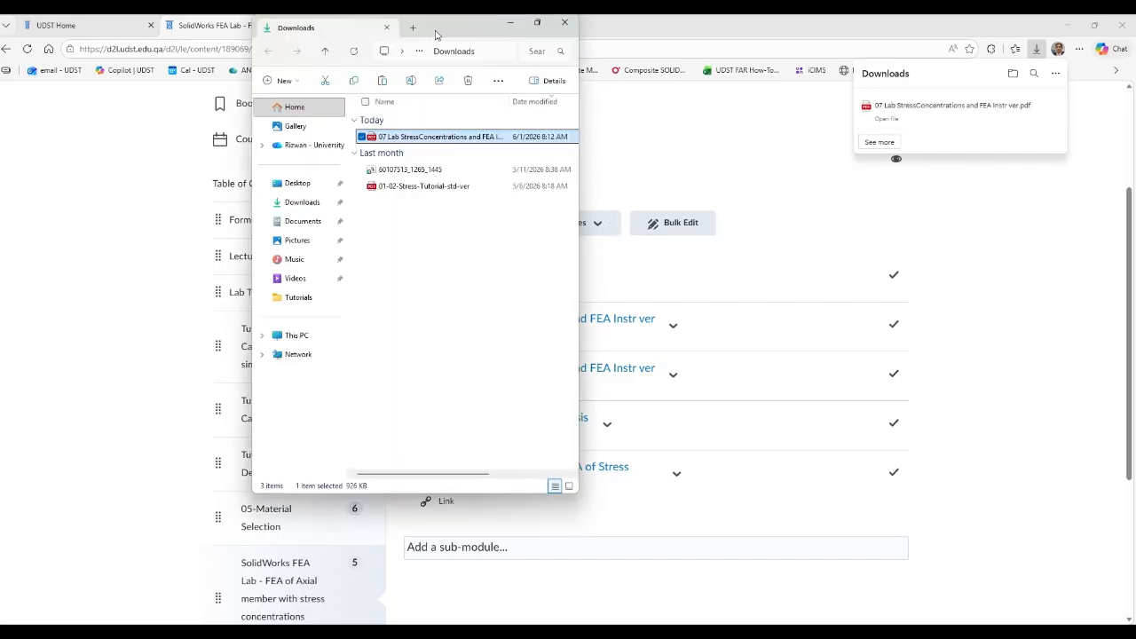
pyautogui.doubleClick(431, 36)
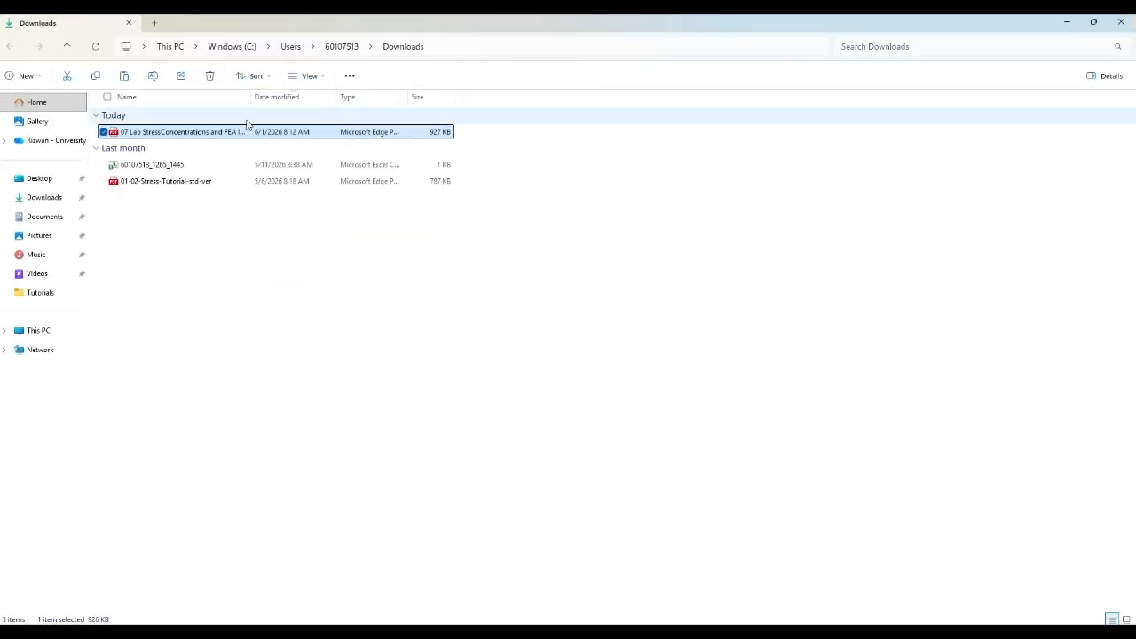
pyautogui.doubleClick(197, 134)
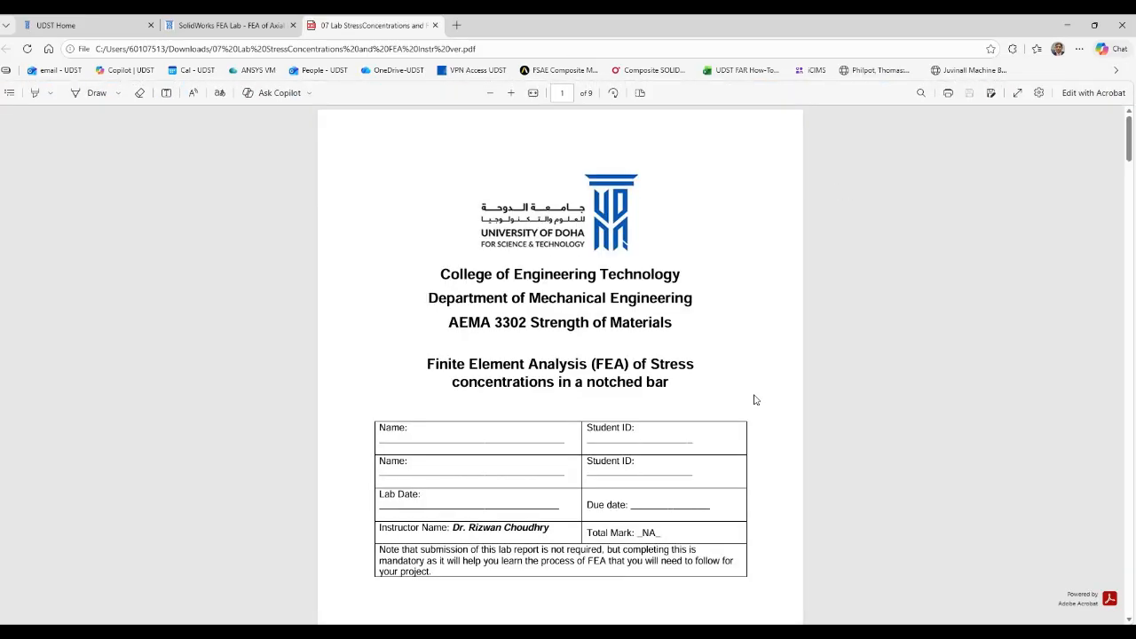
# Look through the lab handout for the objectives section and the notched bar figures.
pyautogui.scroll(-1, 755, 400)
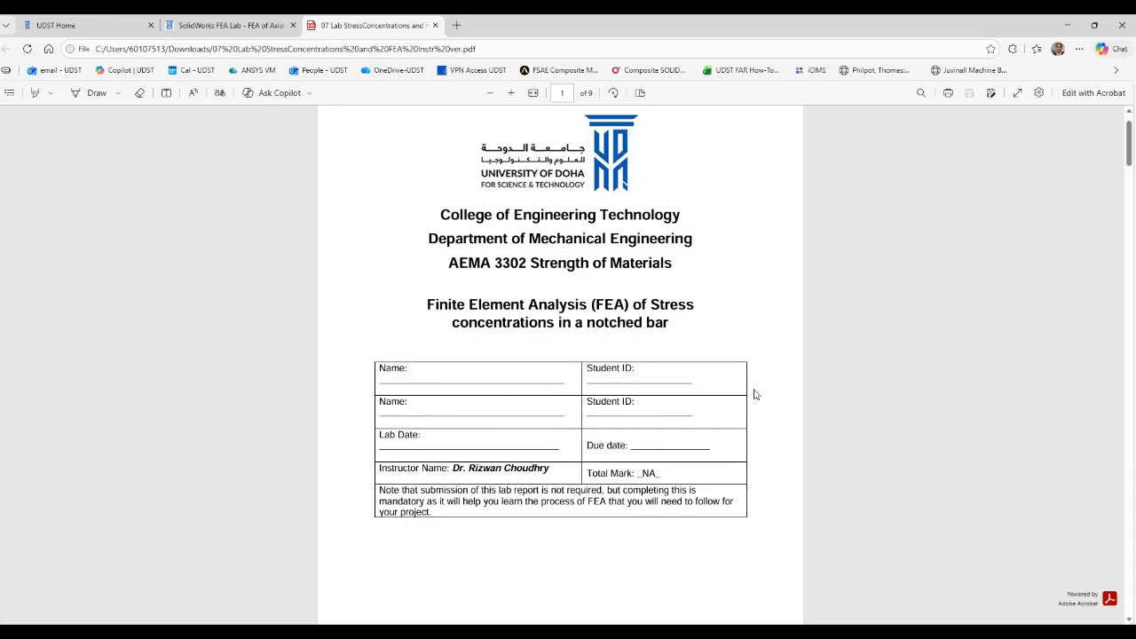
pyautogui.scroll(-13, 755, 394)
pyautogui.scroll(-10, 755, 395)
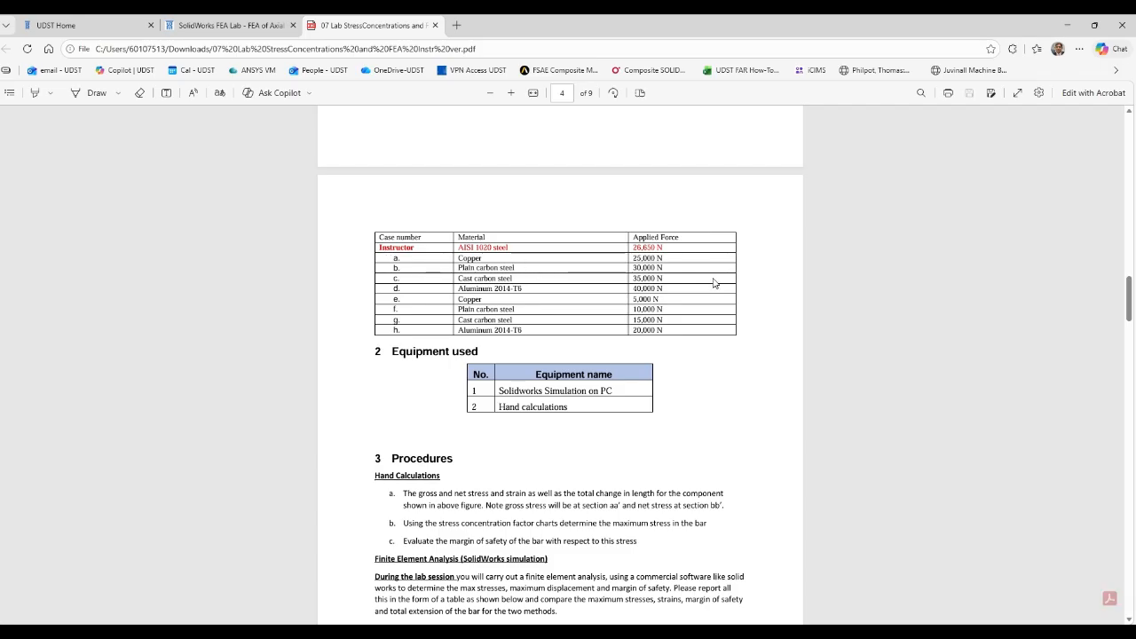
pyautogui.scroll(-1, 708, 385)
pyautogui.scroll(-3, 708, 385)
pyautogui.scroll(10, 708, 382)
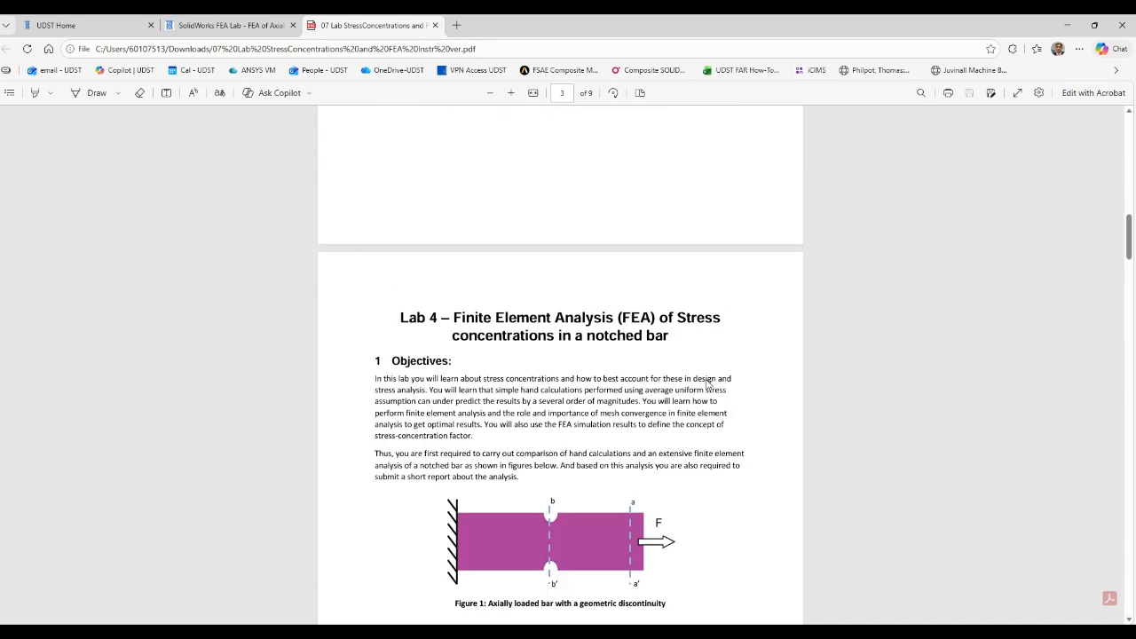
pyautogui.scroll(-4, 708, 384)
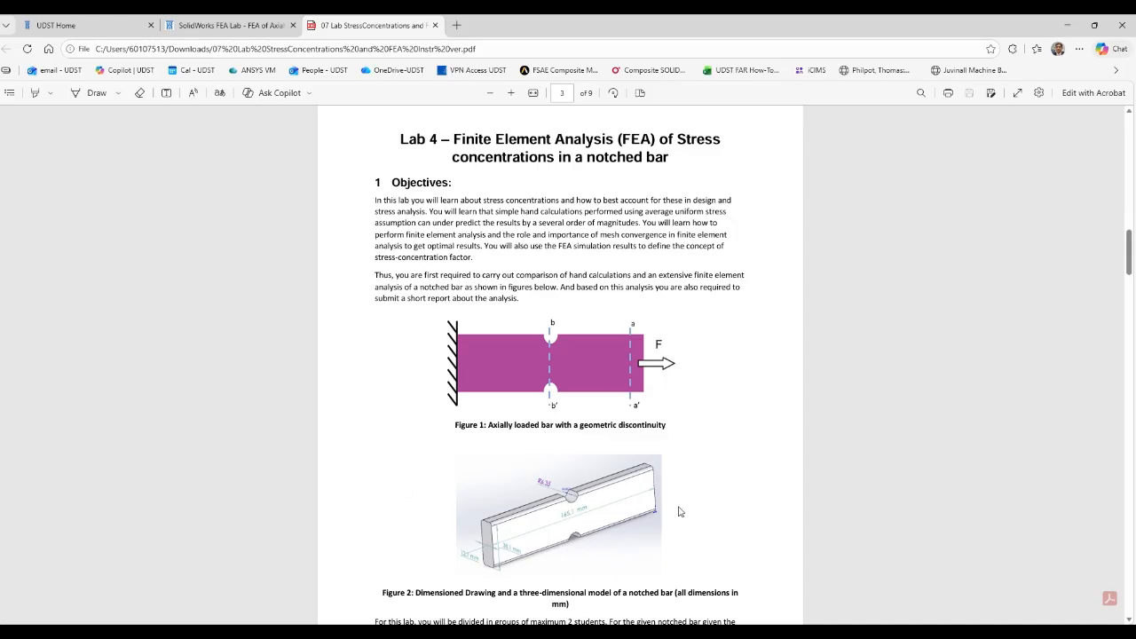
# Enlarge the handout and examine the lab procedures and the hand calculations of gross and net stress, strain and total elongation.
pyautogui.click(510, 92)
pyautogui.click(511, 92)
pyautogui.click(511, 93)
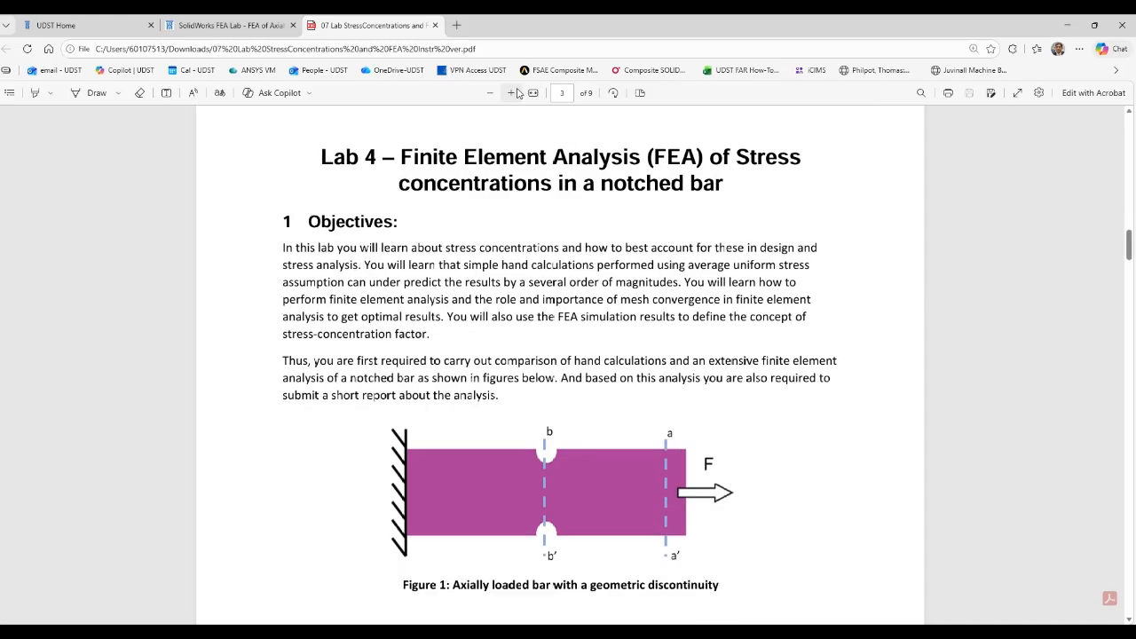
pyautogui.scroll(-8, 683, 337)
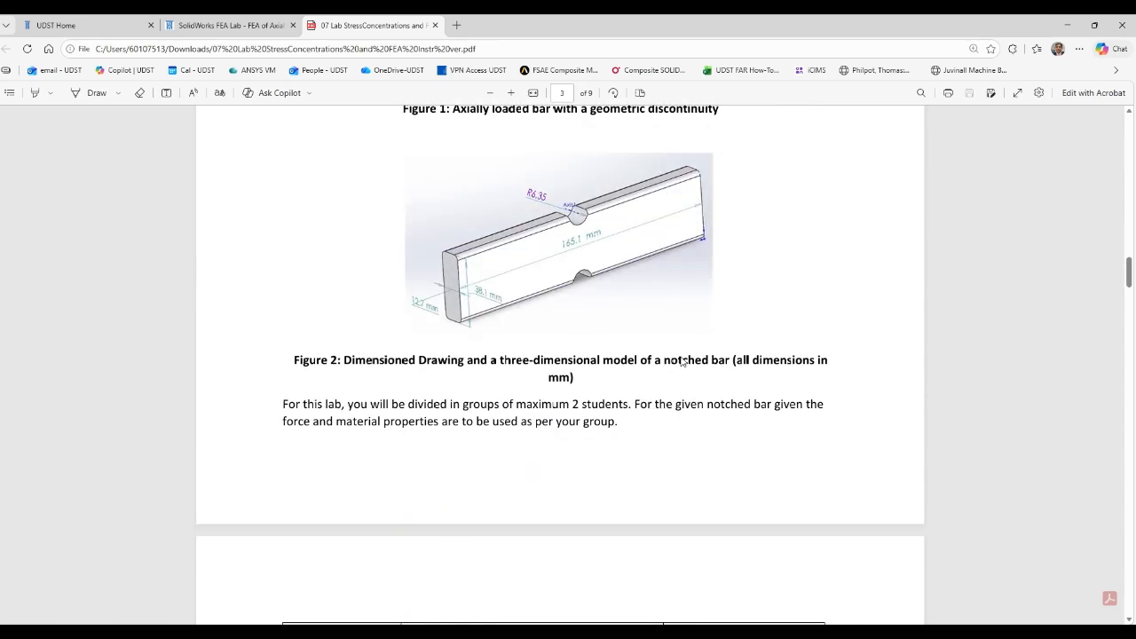
pyautogui.scroll(-10, 682, 362)
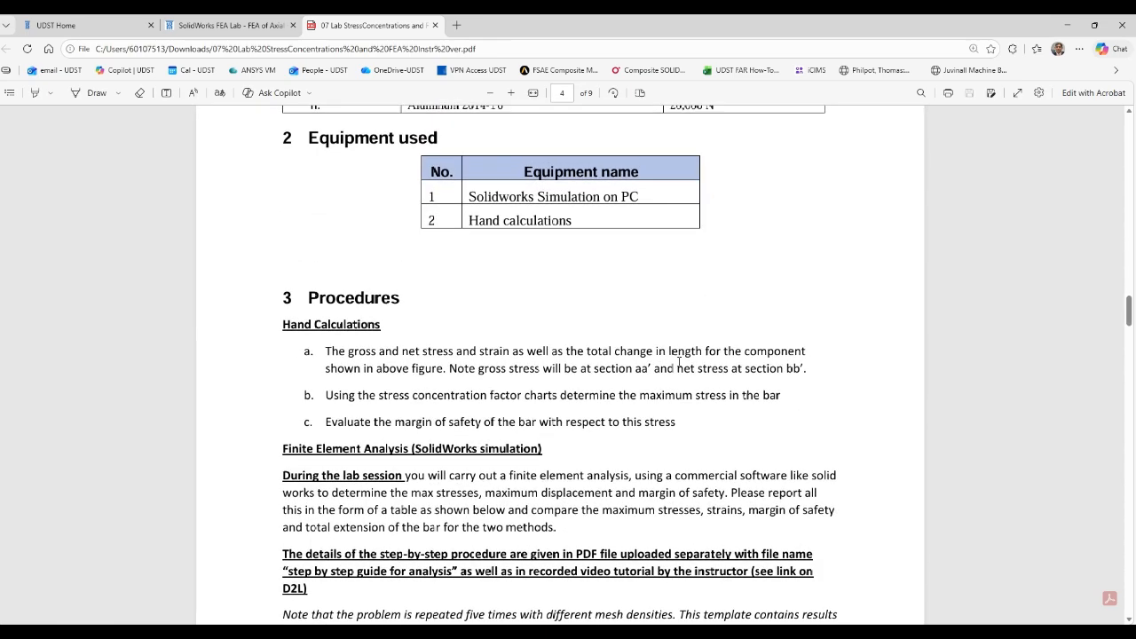
pyautogui.scroll(-8, 679, 362)
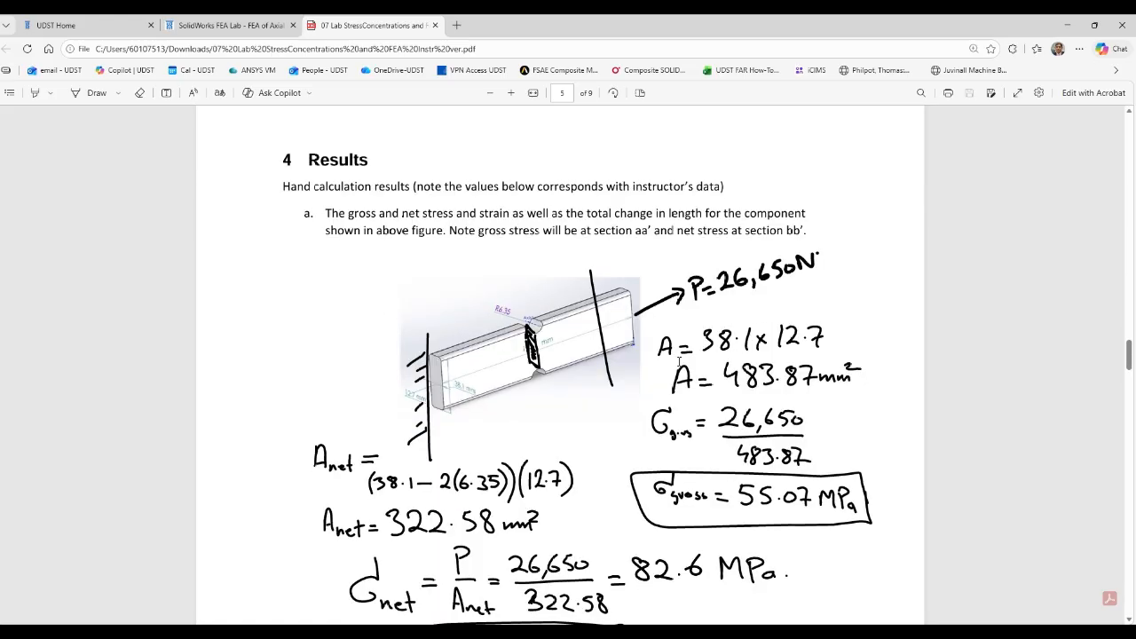
pyautogui.scroll(-3, 679, 361)
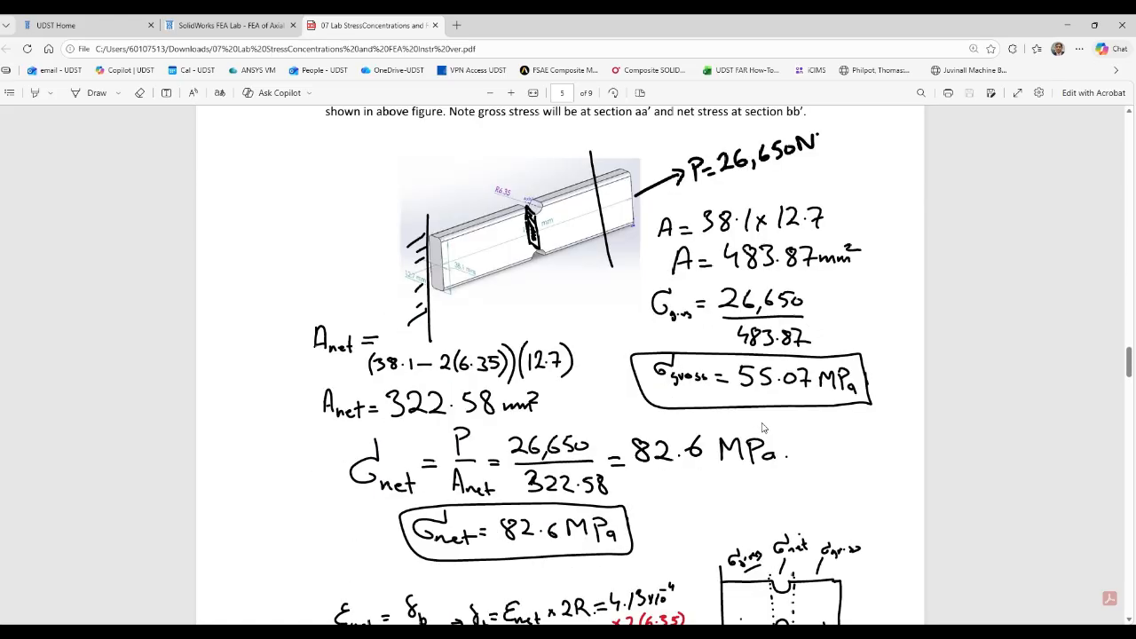
pyautogui.scroll(-6, 762, 428)
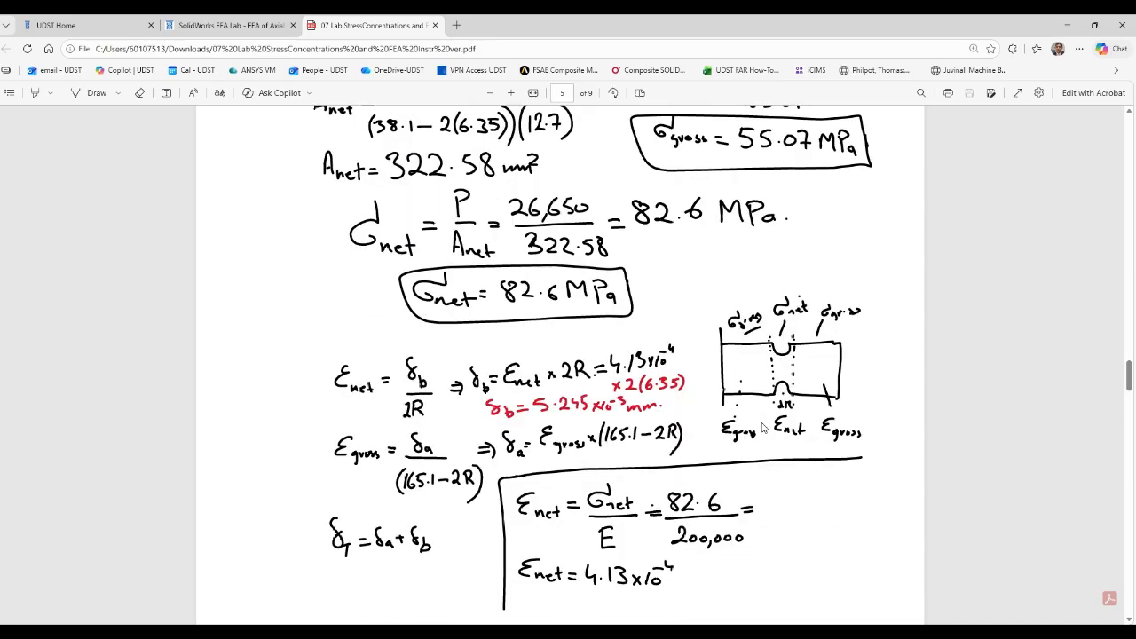
pyautogui.scroll(-3, 762, 428)
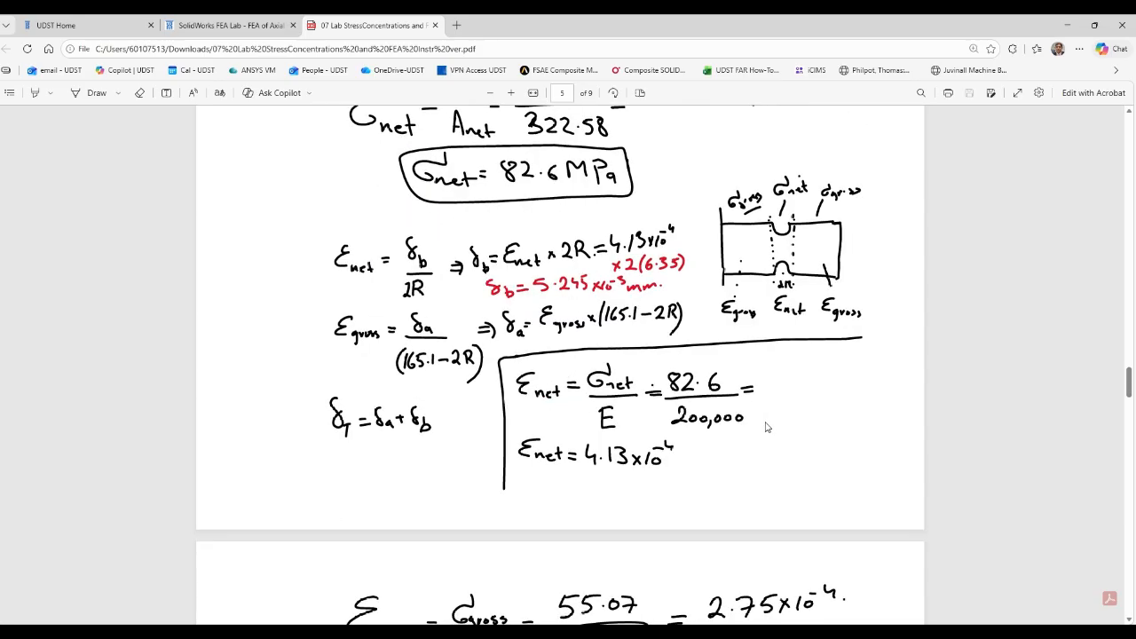
pyautogui.scroll(-3, 768, 428)
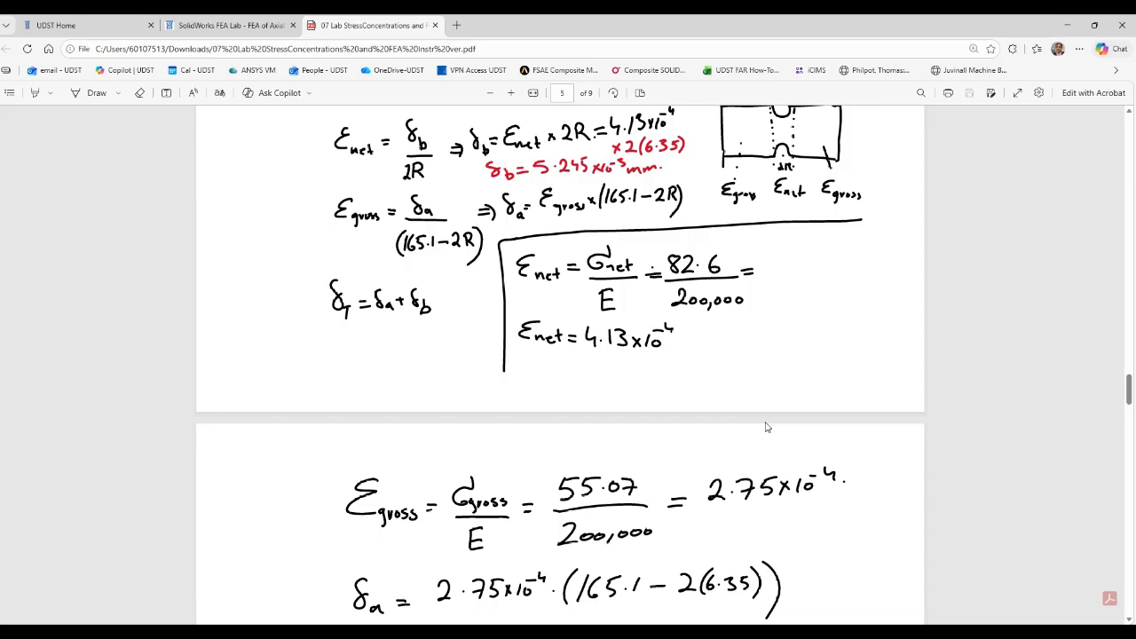
pyautogui.scroll(5, 767, 428)
pyautogui.scroll(2, 767, 428)
pyautogui.scroll(-2, 767, 428)
pyautogui.scroll(-3, 768, 428)
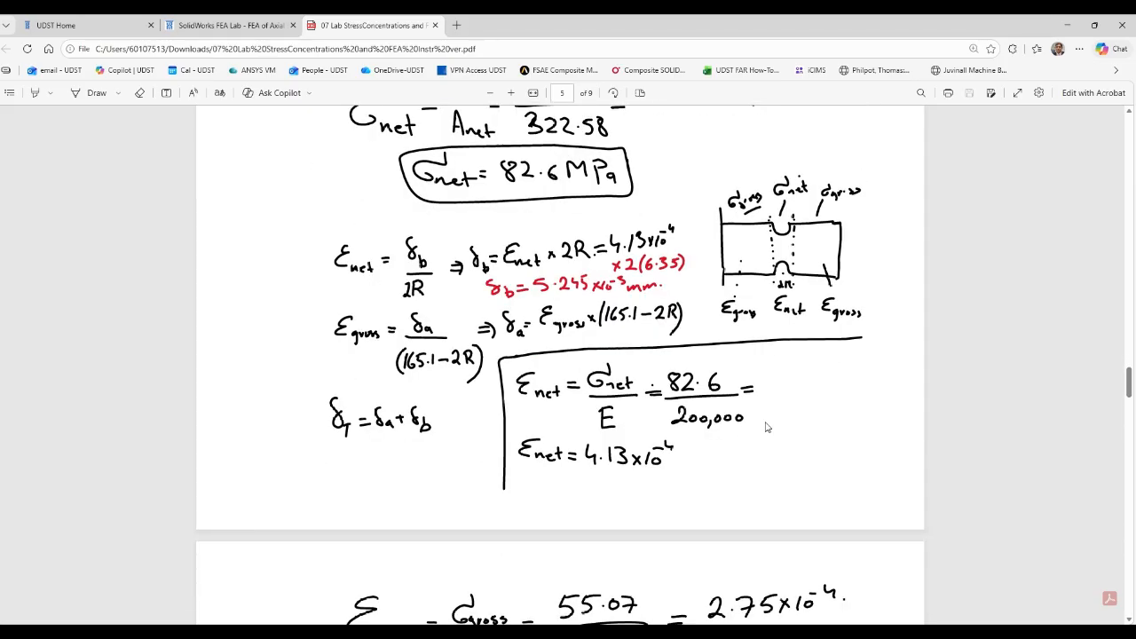
pyautogui.scroll(-13, 767, 428)
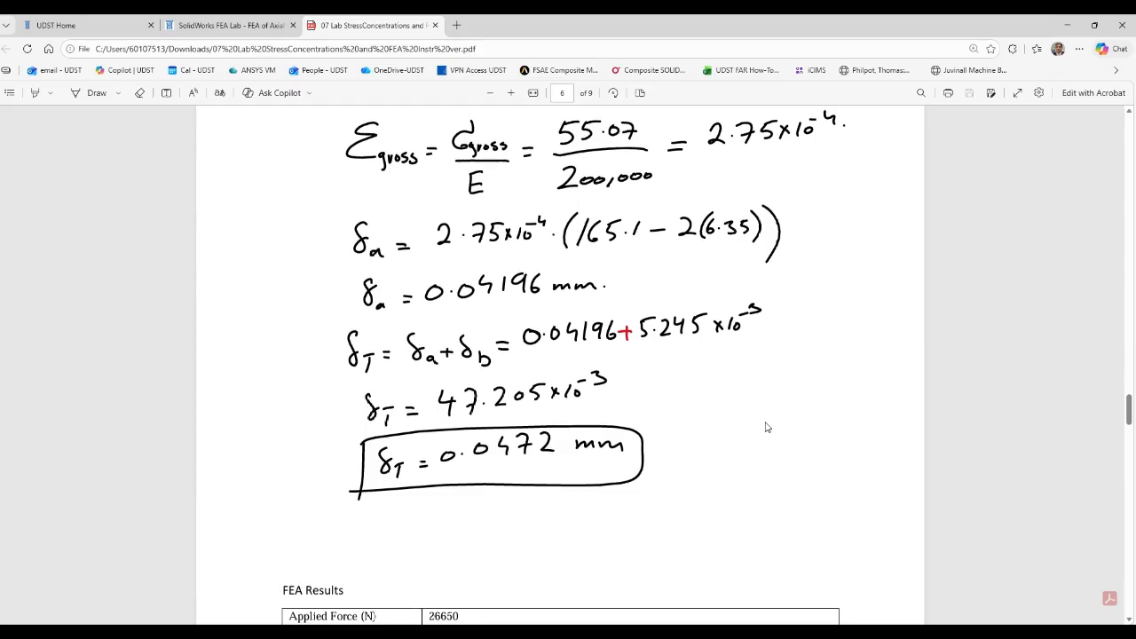
pyautogui.scroll(2, 767, 428)
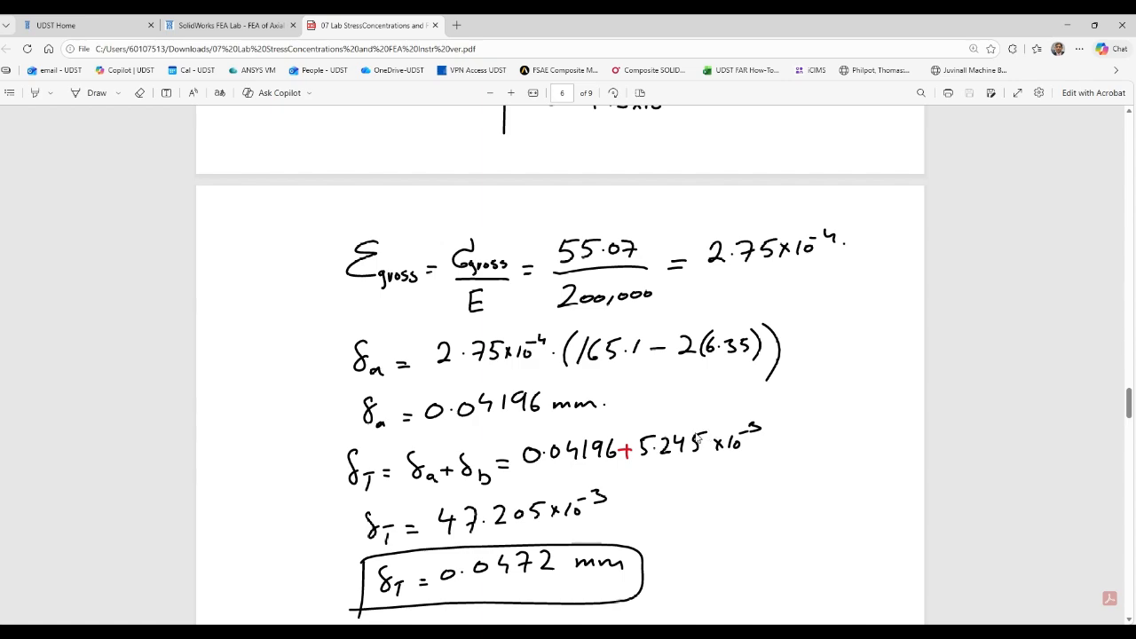
pyautogui.scroll(-2, 764, 465)
pyautogui.scroll(6, 750, 444)
pyautogui.scroll(15, 741, 430)
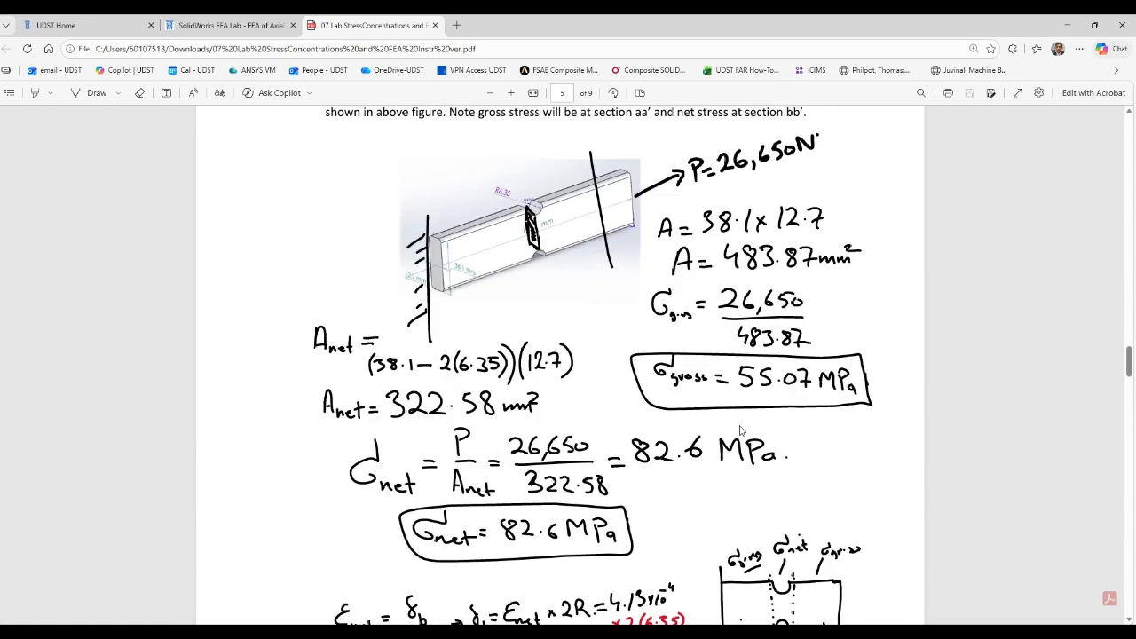
# Review the table of case materials and applied forces, the objectives and the dimensioned notched bar figures in the handout.
pyautogui.scroll(4, 740, 429)
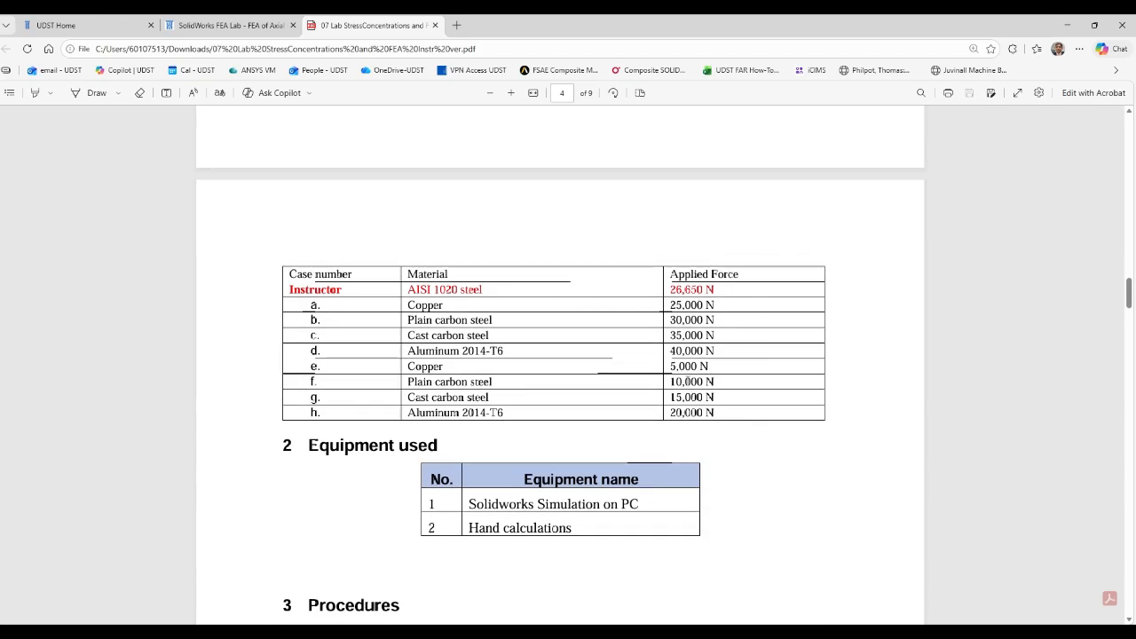
pyautogui.scroll(2, 720, 365)
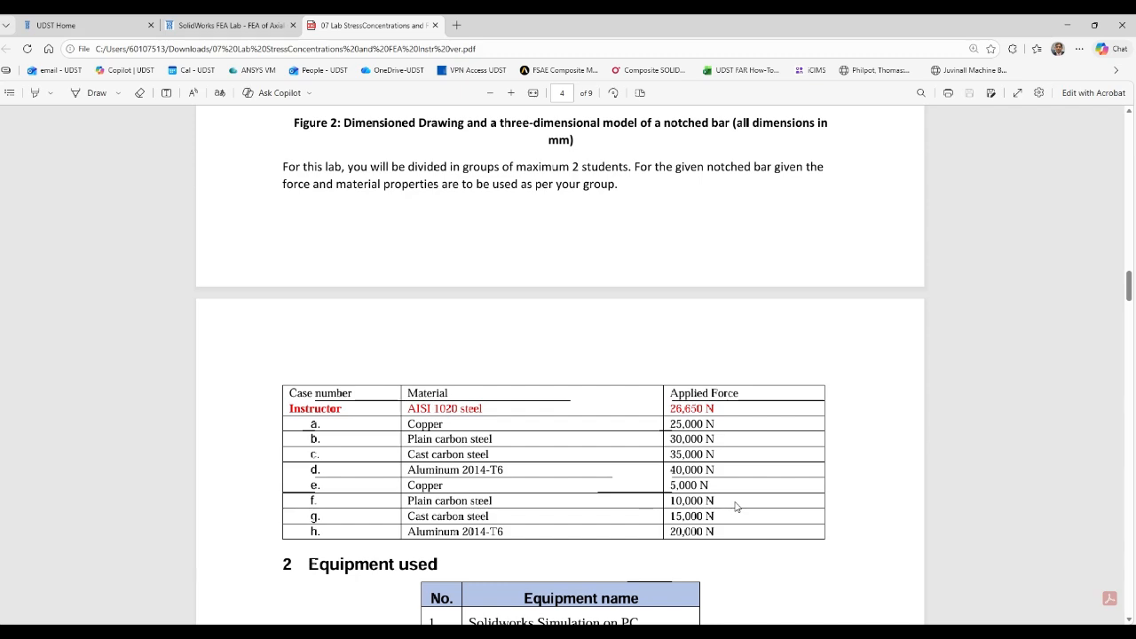
pyautogui.scroll(4, 735, 506)
pyautogui.scroll(1, 734, 507)
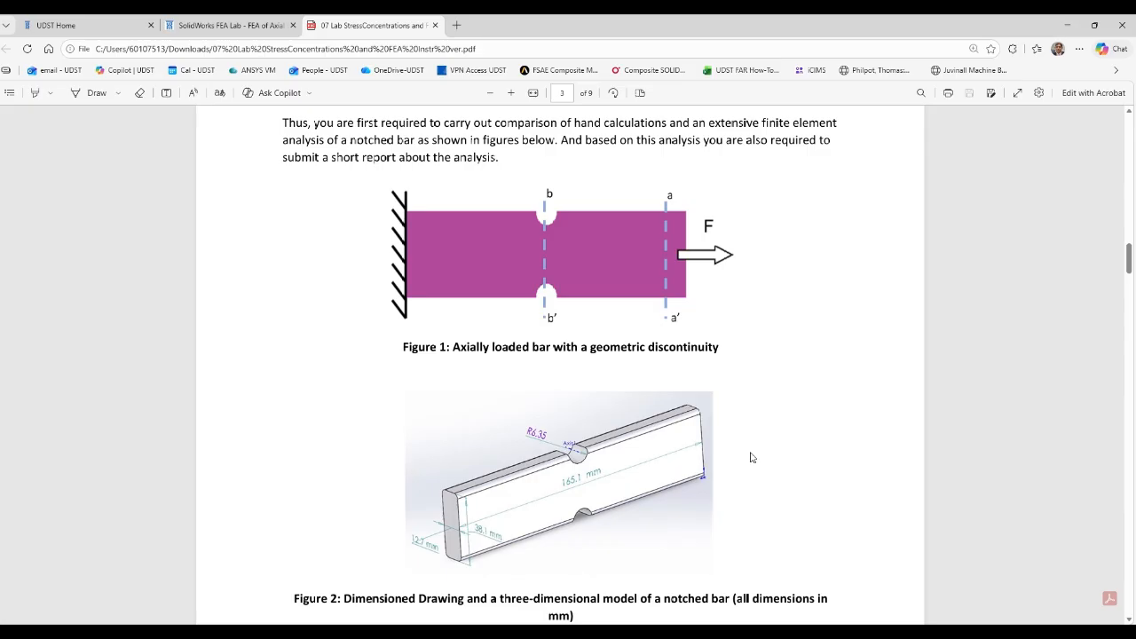
pyautogui.scroll(3, 748, 417)
pyautogui.scroll(4, 746, 375)
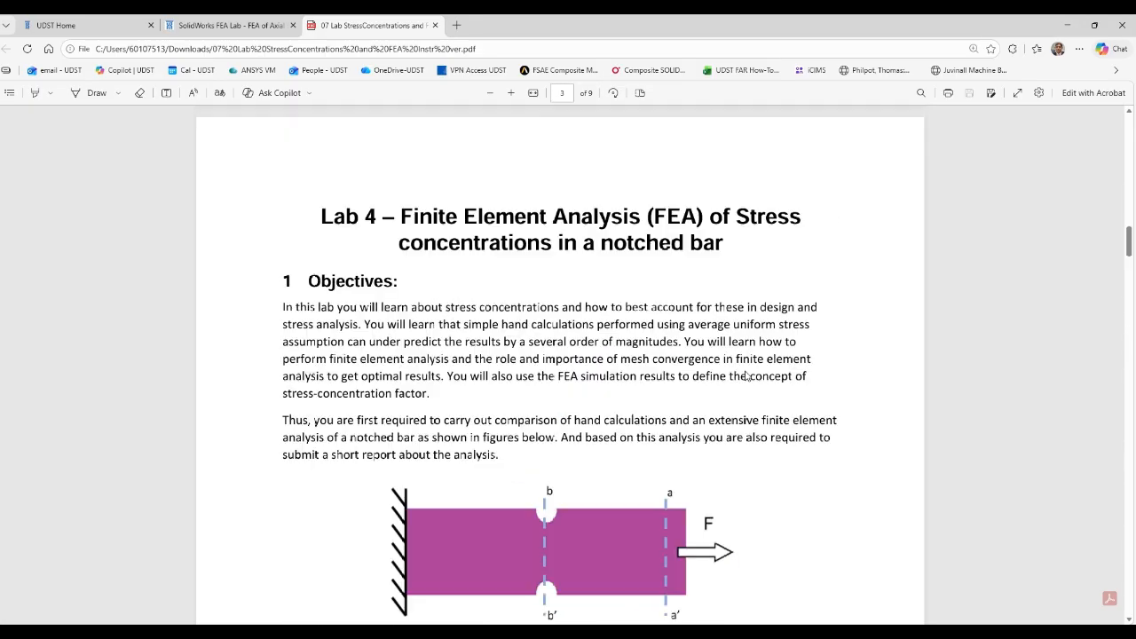
pyautogui.scroll(-6, 744, 375)
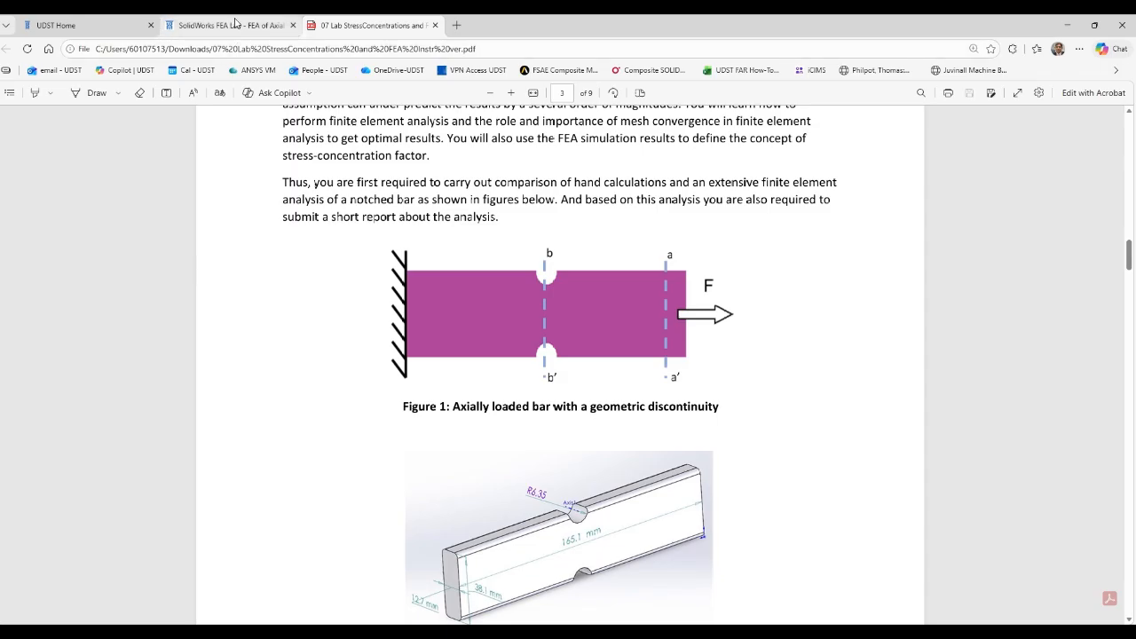
# Switch to the SOLIDWORKS window with the part Notched Bar S2026 and maximize it.
pyautogui.moveTo(711, 633)
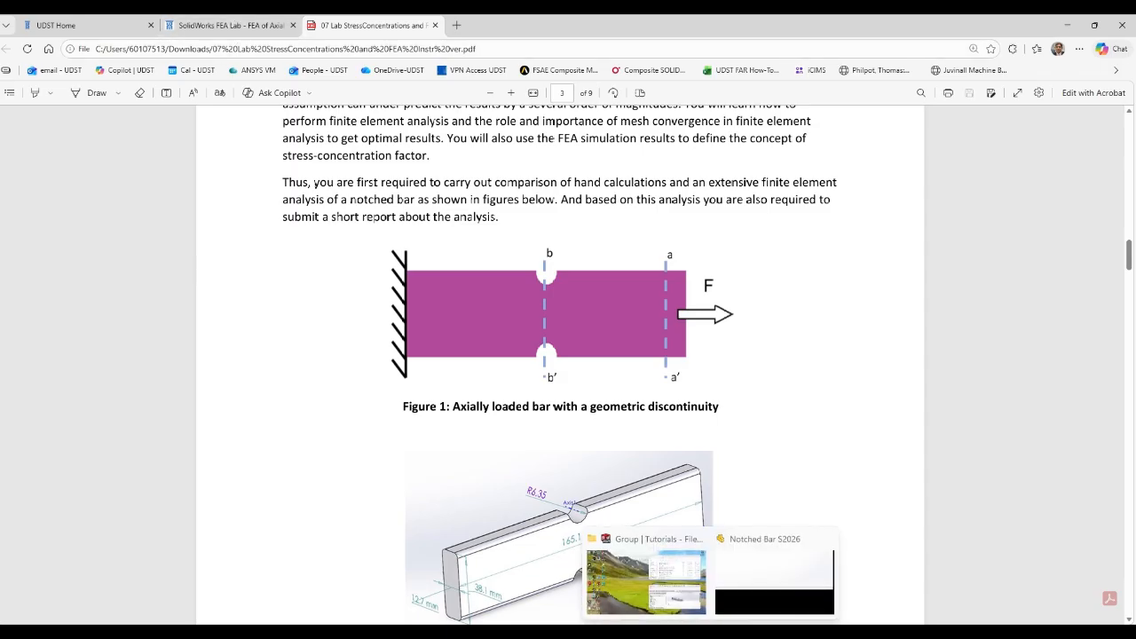
pyautogui.click(801, 610)
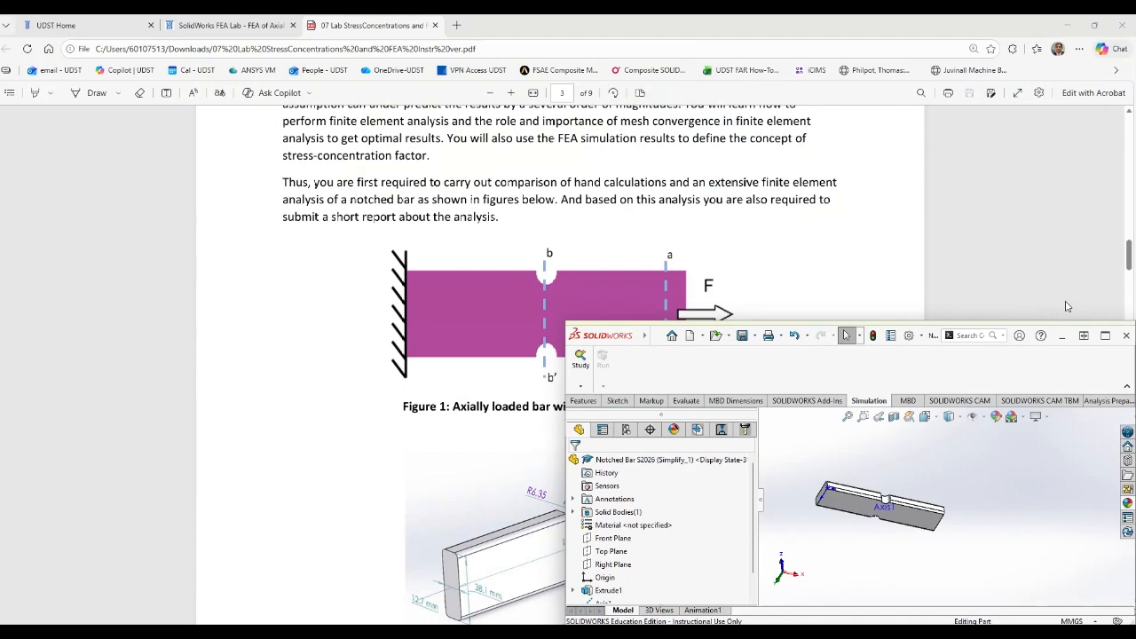
pyautogui.click(1105, 336)
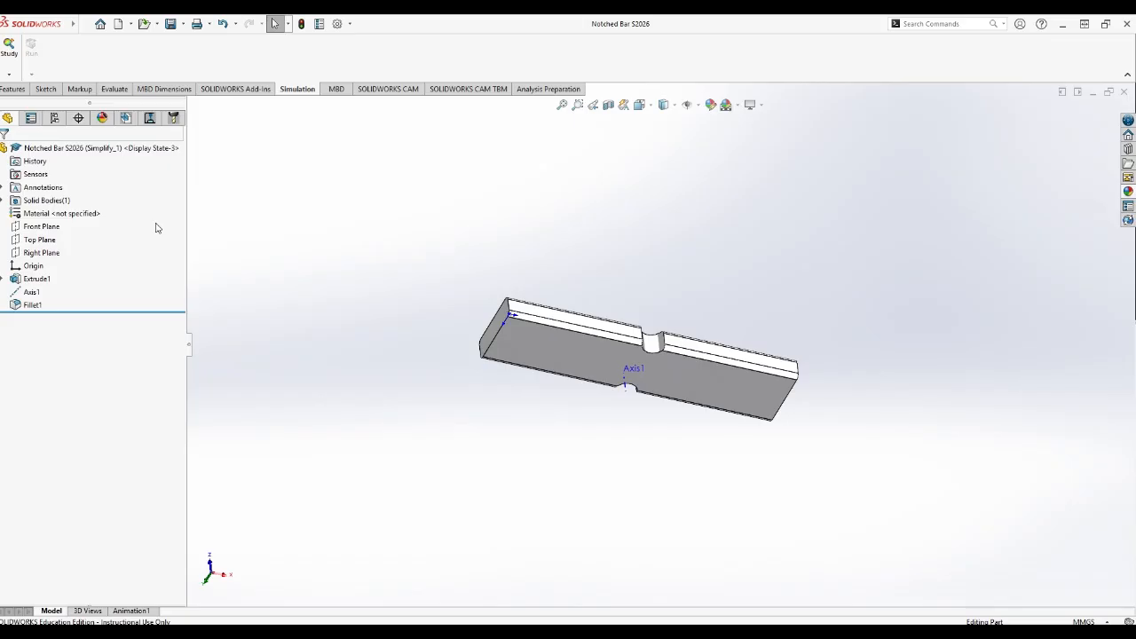
# Bring up the Welcome to SOLIDWORKS dialog to show the recent documents and file opening options.
pyautogui.click(158, 25)
pyautogui.click(129, 25)
pyautogui.click(100, 25)
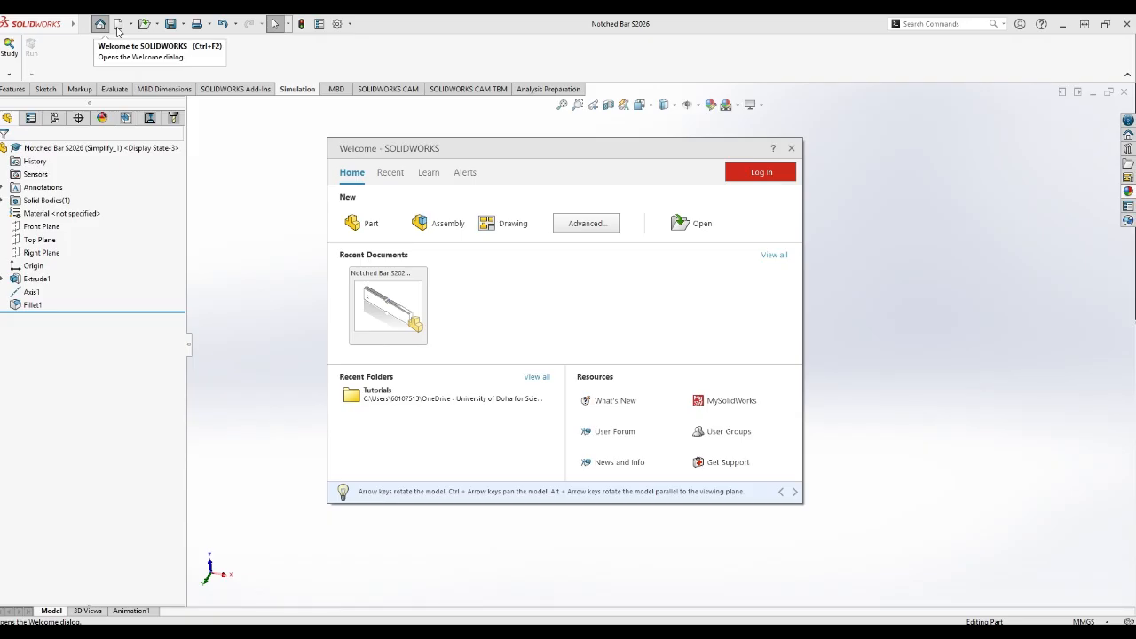
pyautogui.moveTo(400, 340)
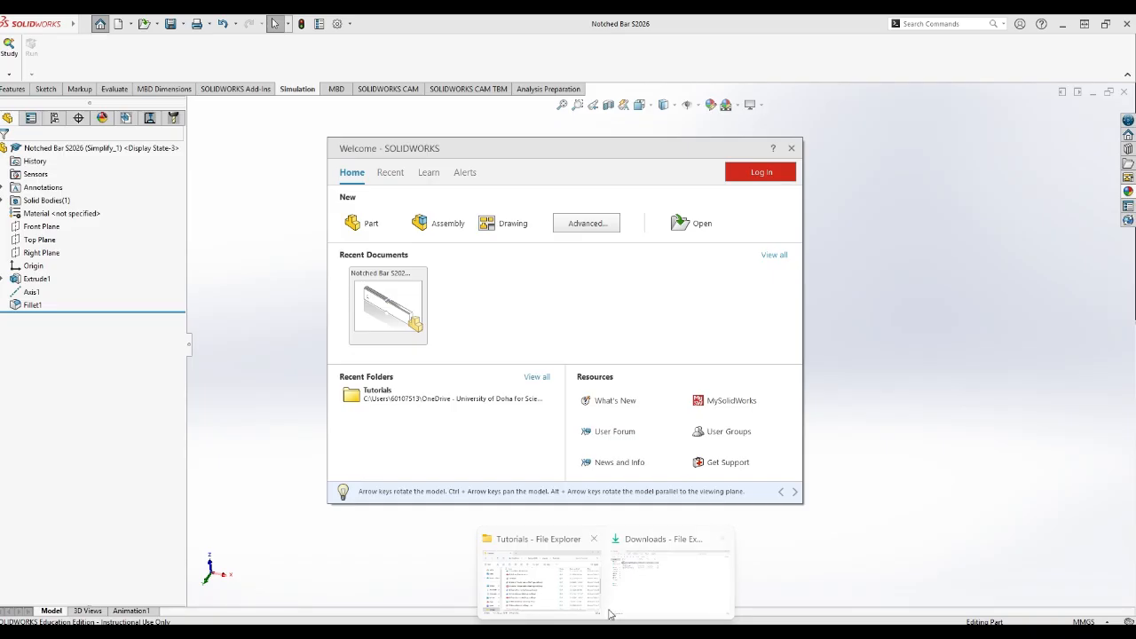
# Check the Downloads folder and the lab module's file list on the course page in the browser, and return to SOLIDWORKS.
pyautogui.click(641, 609)
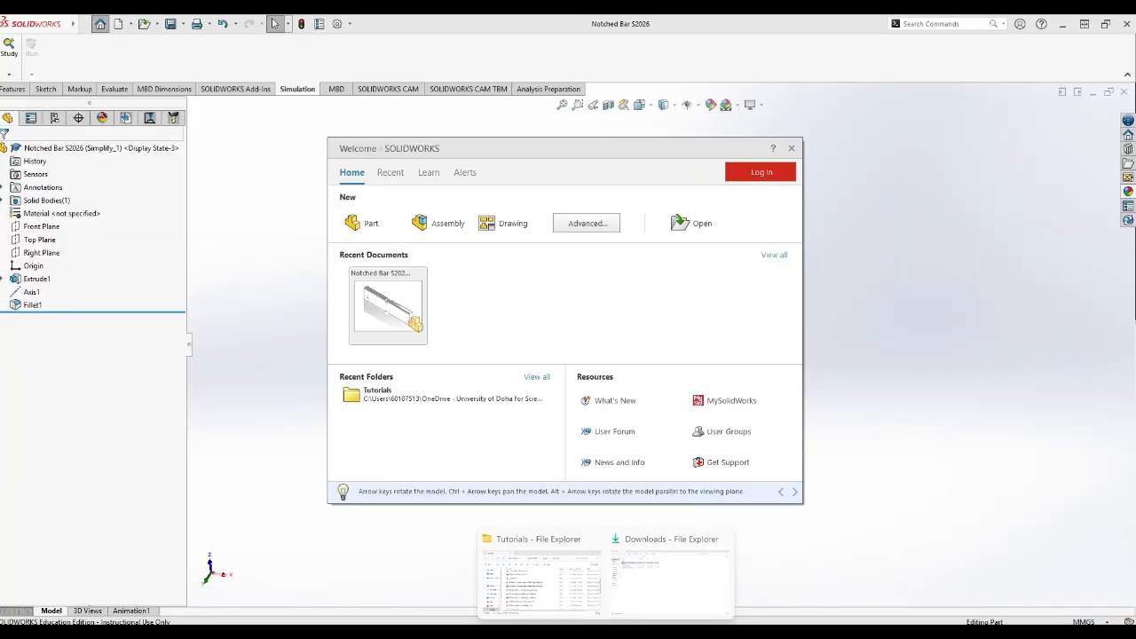
pyautogui.moveTo(632, 632)
pyautogui.click(630, 581)
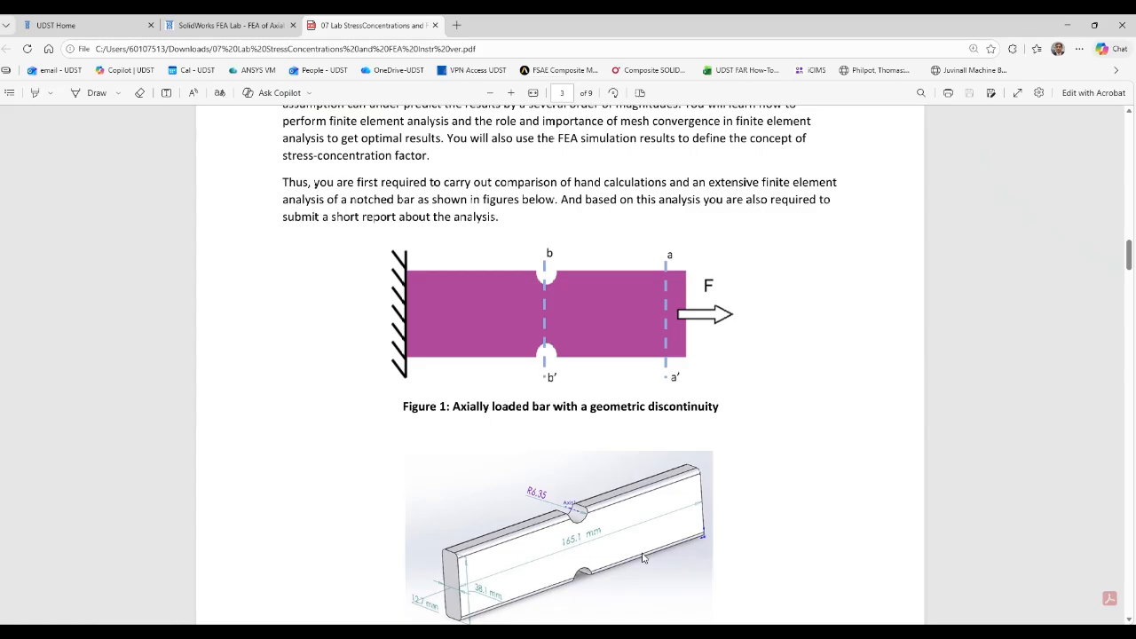
pyautogui.click(222, 24)
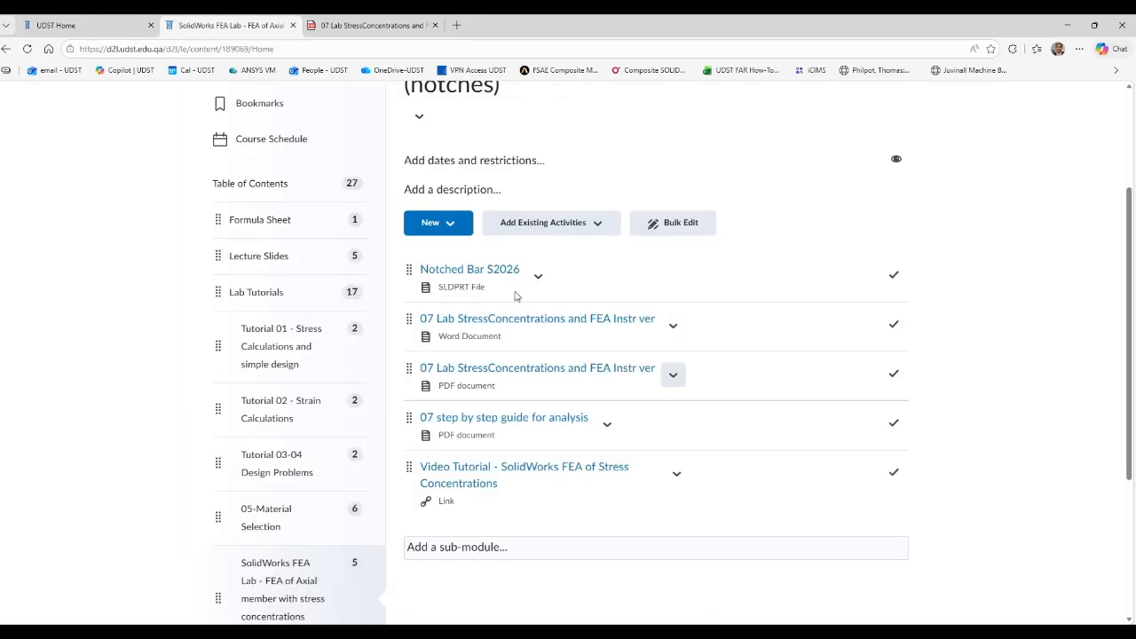
pyautogui.click(1070, 26)
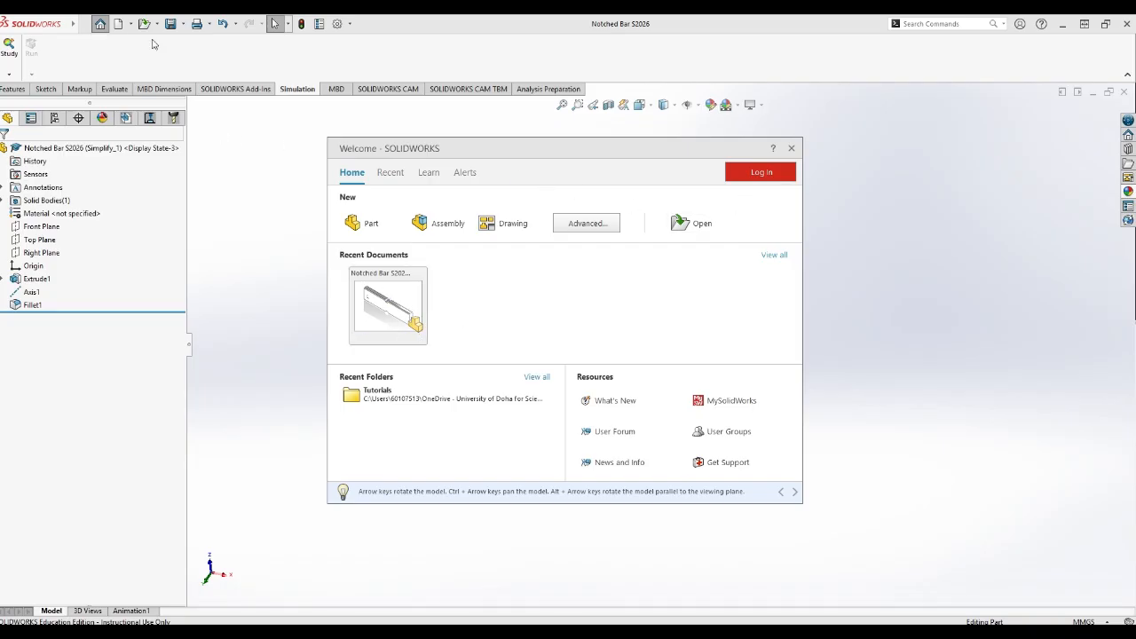
# Check the Tutorials folder for the Notched Bar S2026 part and dismiss the file opening and welcome dialogs.
pyautogui.click(701, 226)
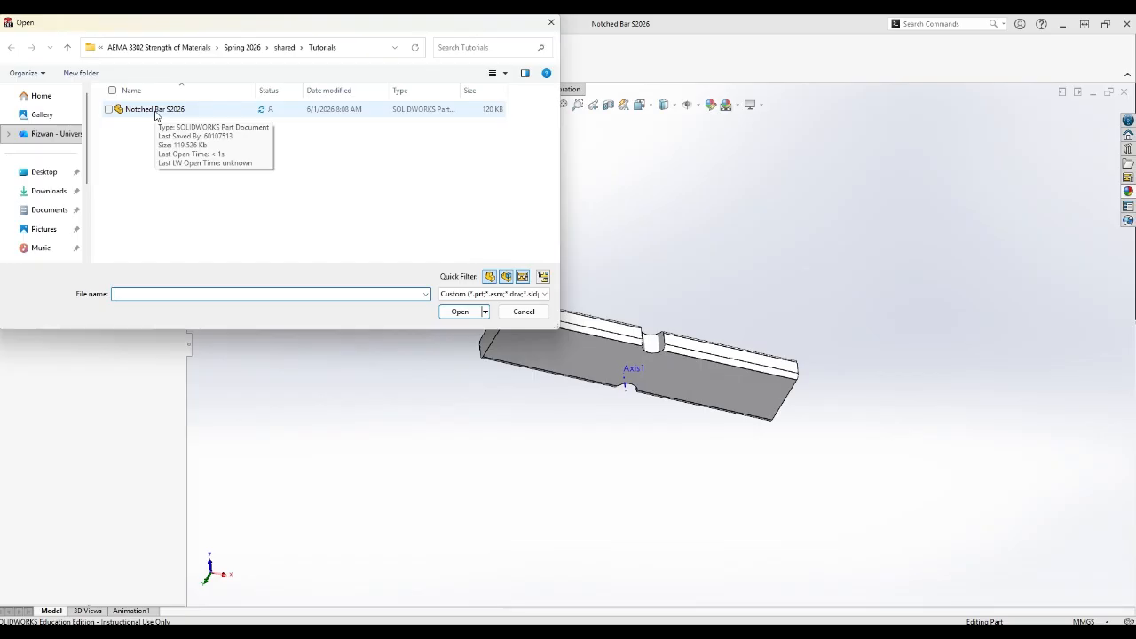
pyautogui.click(523, 314)
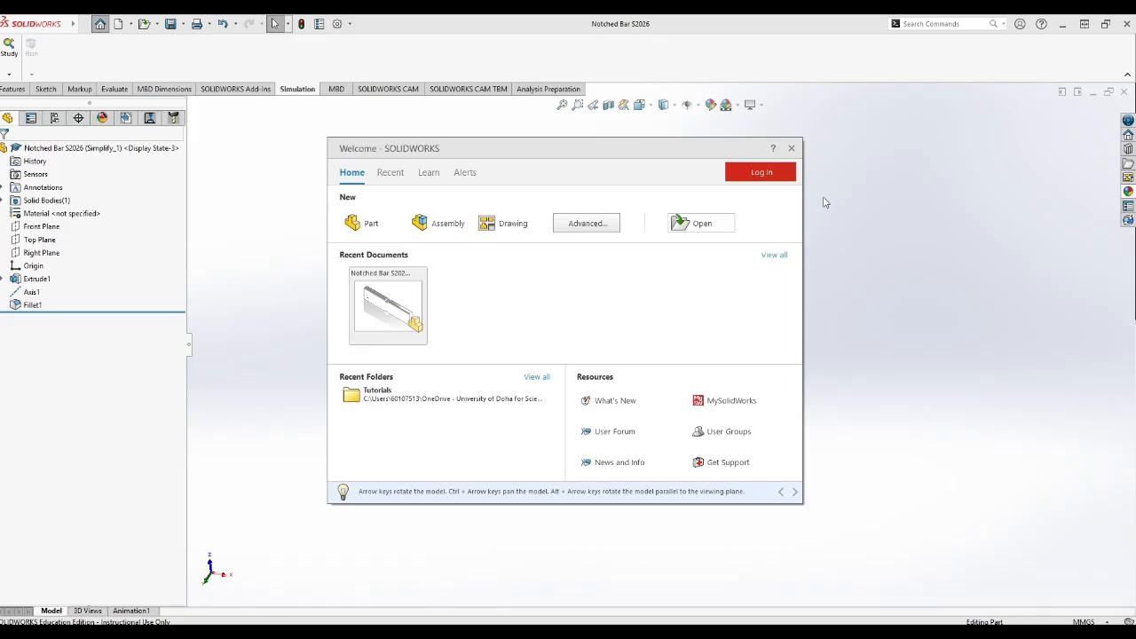
pyautogui.click(792, 149)
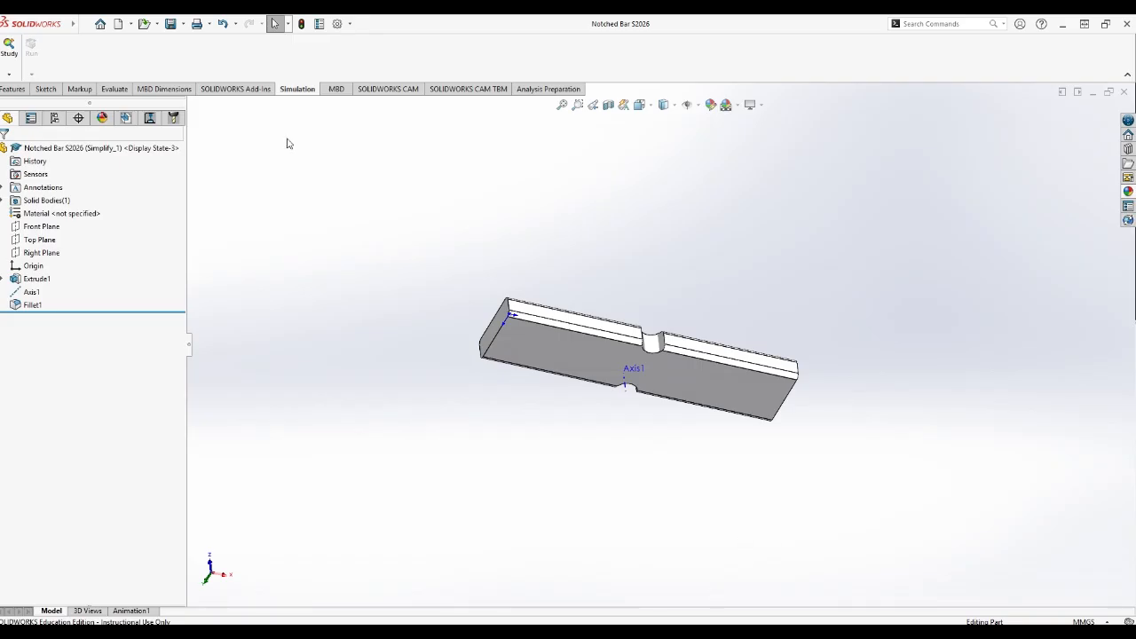
# Look over the feature and sketch tools and examine the notched bar from several angles.
pyautogui.click(13, 90)
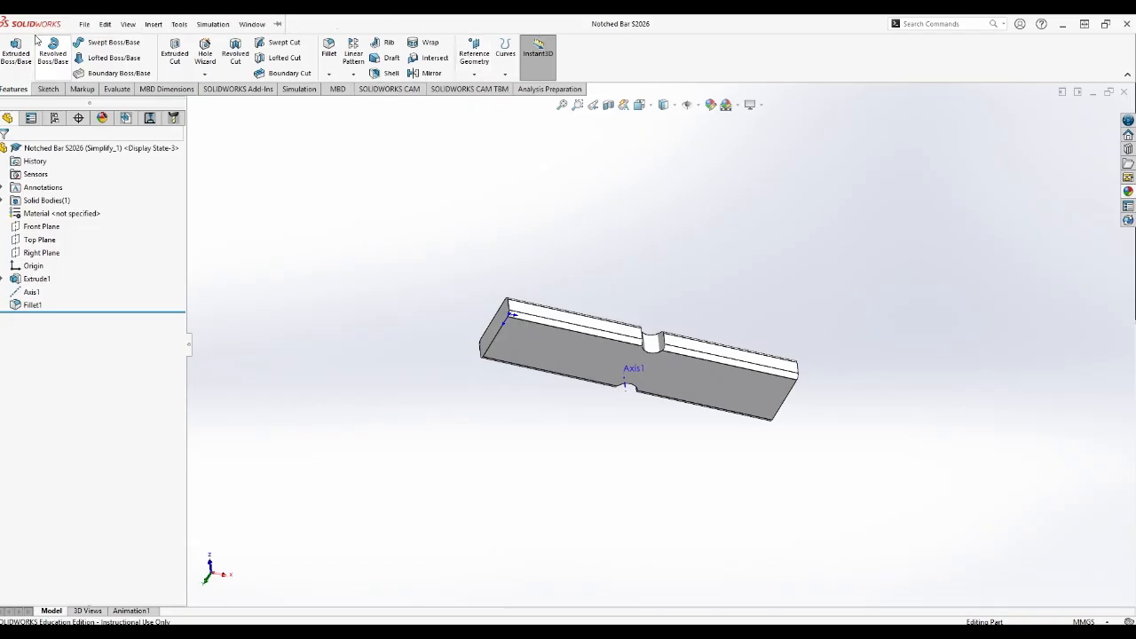
pyautogui.click(46, 90)
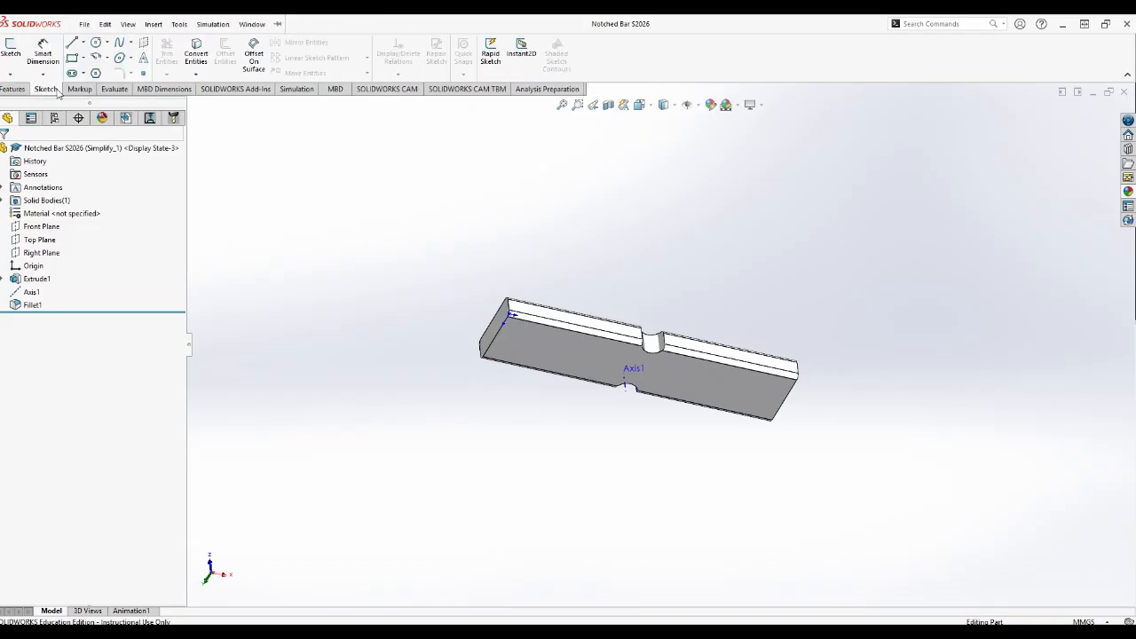
pyautogui.click(18, 90)
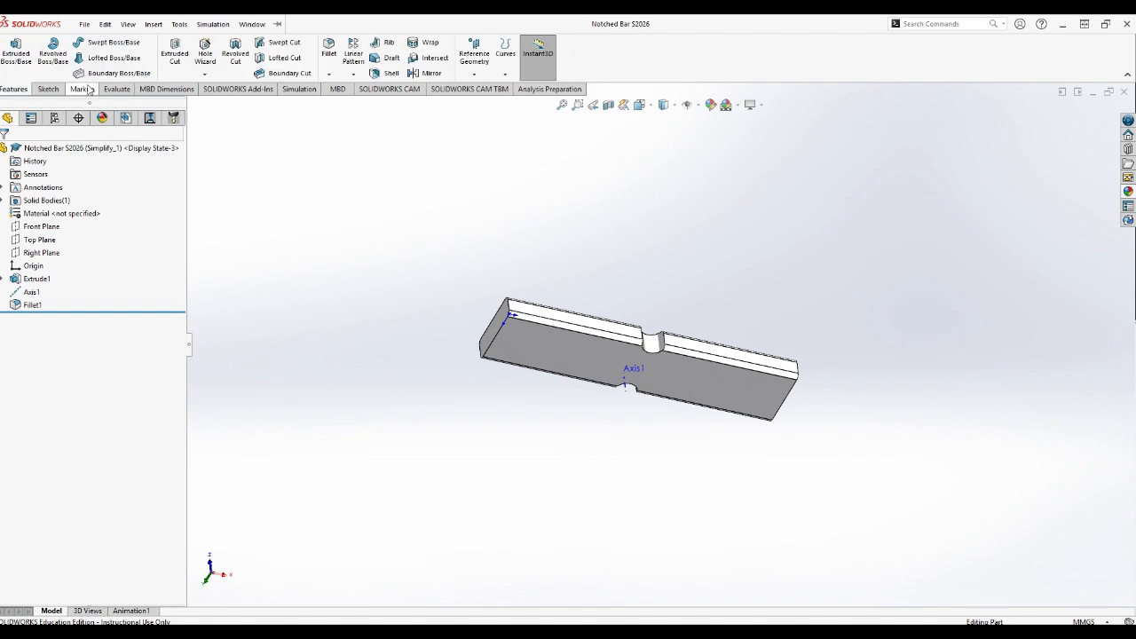
pyautogui.click(59, 93)
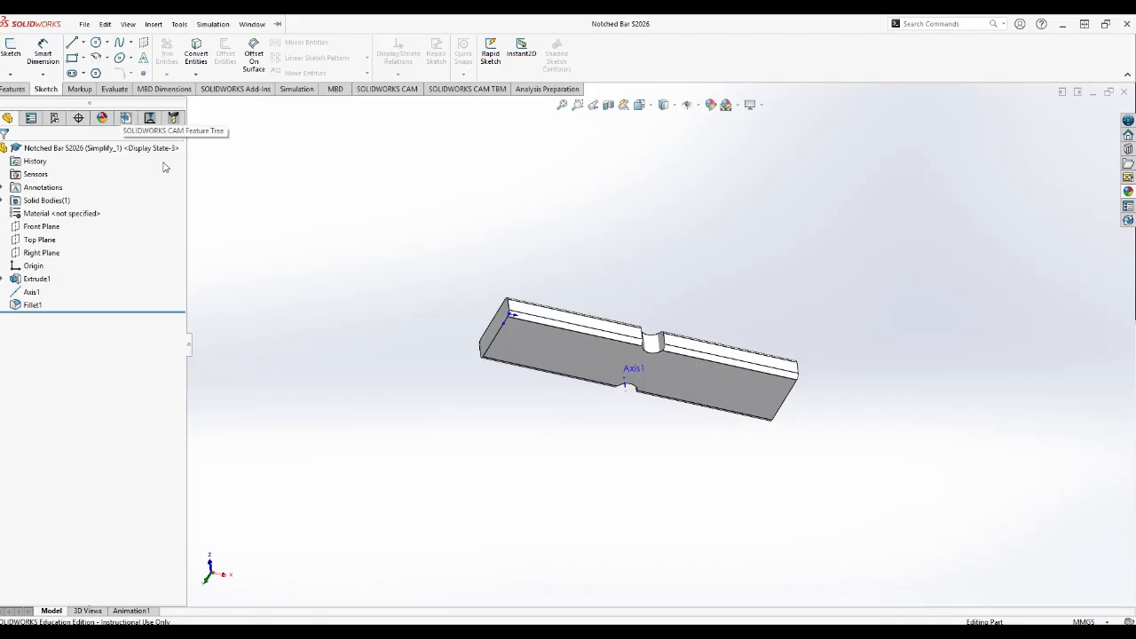
pyautogui.moveTo(657, 386); pyautogui.dragTo(650, 294, button='middle')
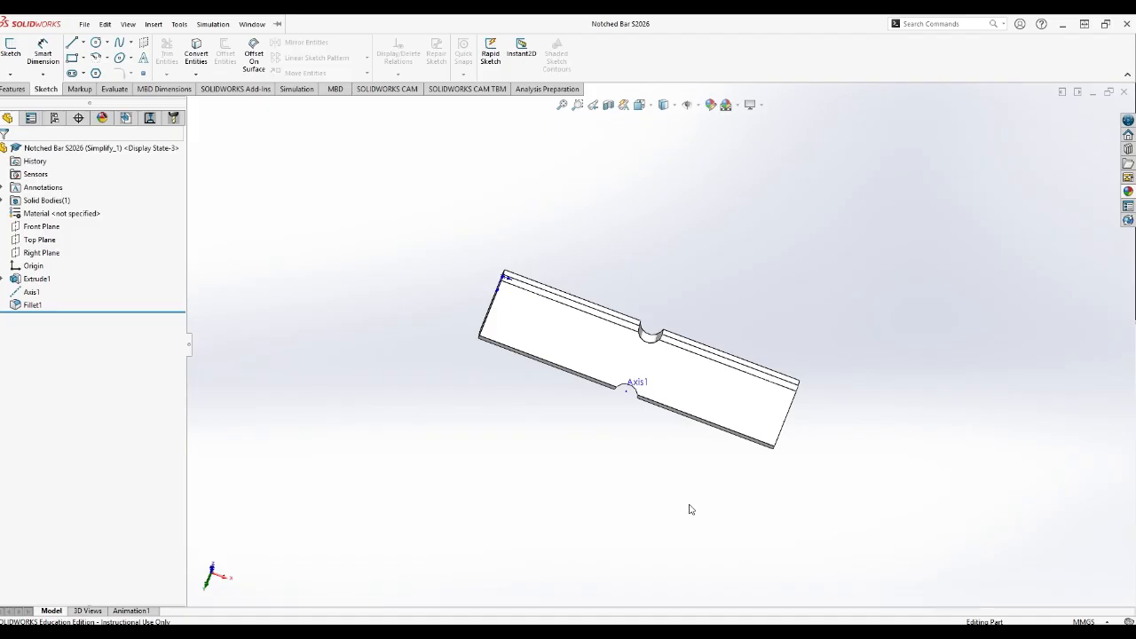
pyautogui.click(16, 90)
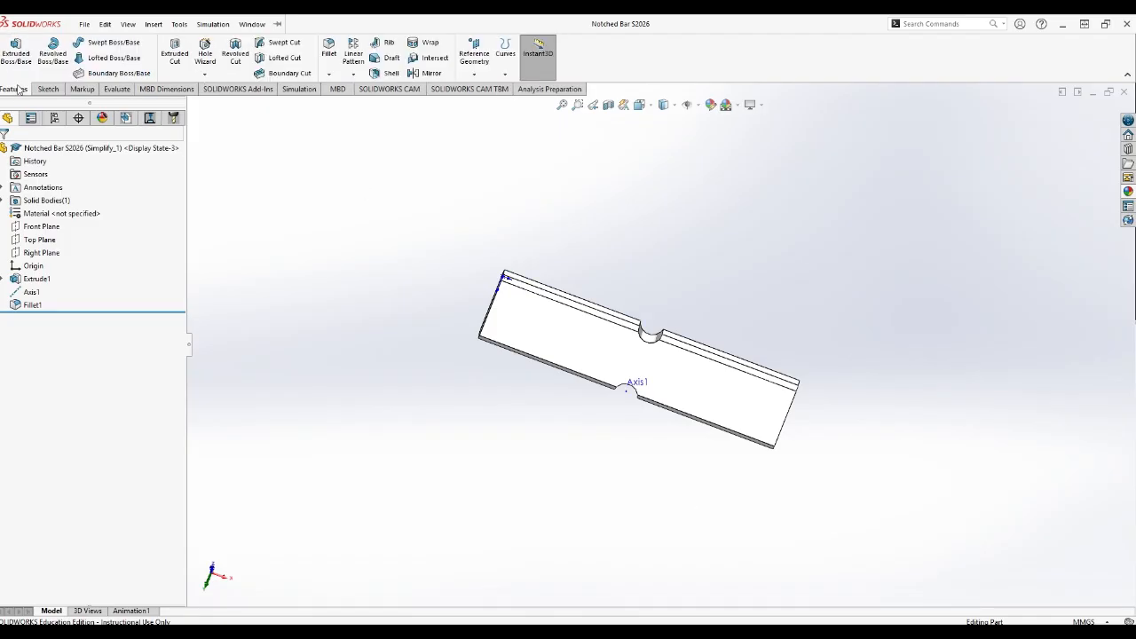
pyautogui.moveTo(484, 282); pyautogui.dragTo(462, 301, button='middle')
pyautogui.moveTo(885, 512); pyautogui.dragTo(578, 423, button='middle')
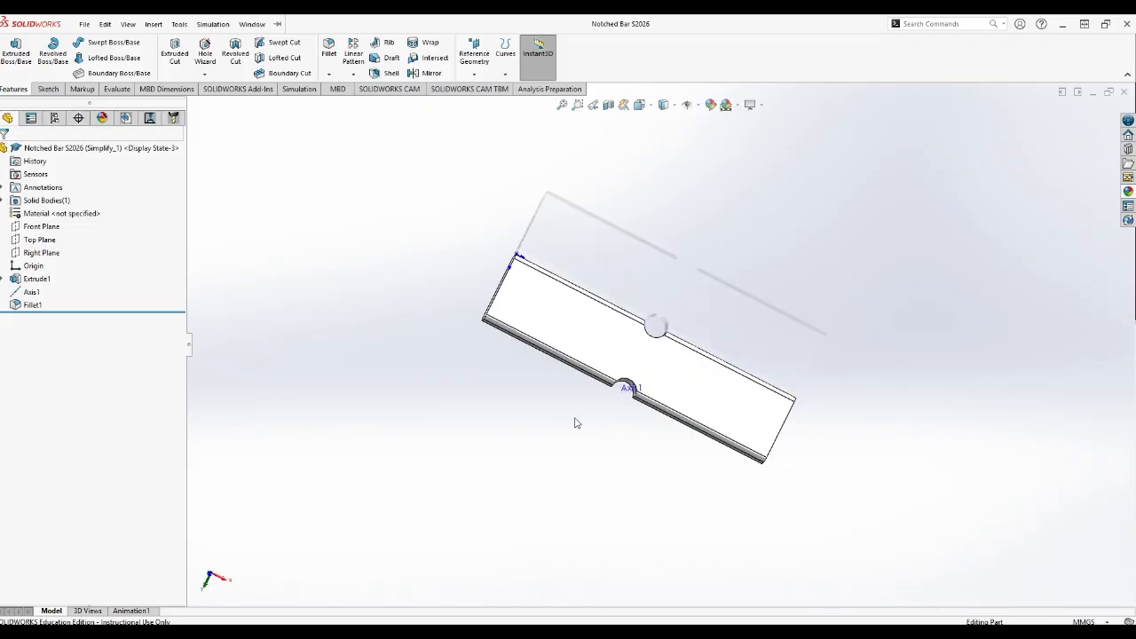
pyautogui.moveTo(462, 314); pyautogui.dragTo(497, 483, button='middle')
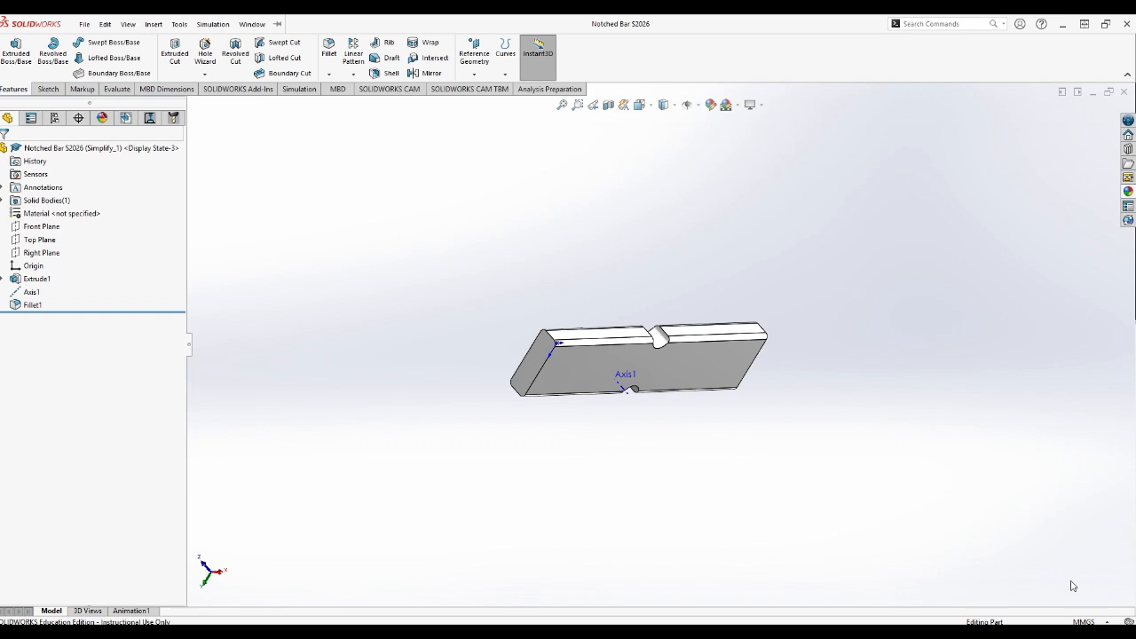
# Check the document's unit system among the available options without changing it.
pyautogui.click(1090, 622)
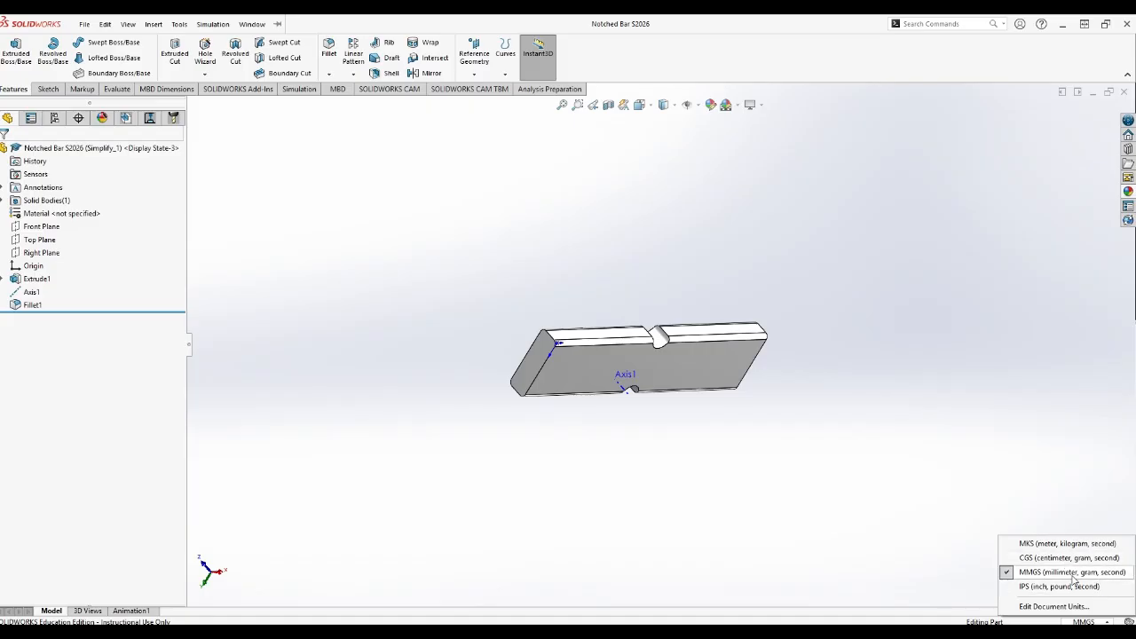
pyautogui.click(834, 488)
pyautogui.moveTo(829, 479); pyautogui.dragTo(805, 324, button='middle')
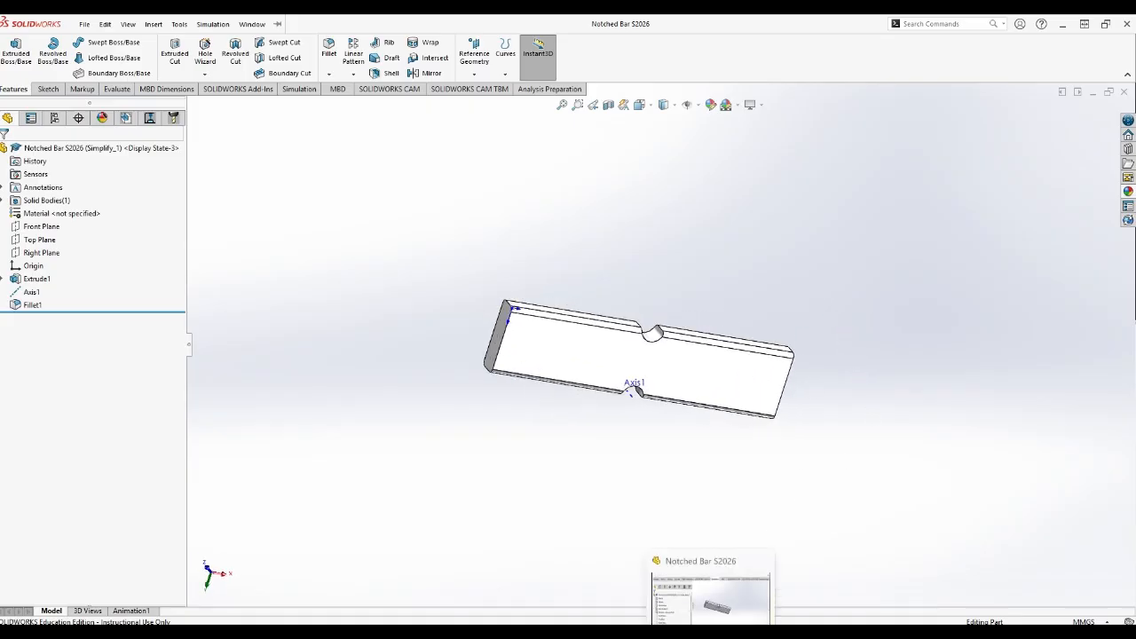
# Switch to the course page in the browser, download the PDF "07 step by step guide for analysis" and open it.
pyautogui.moveTo(632, 633)
pyautogui.click(632, 581)
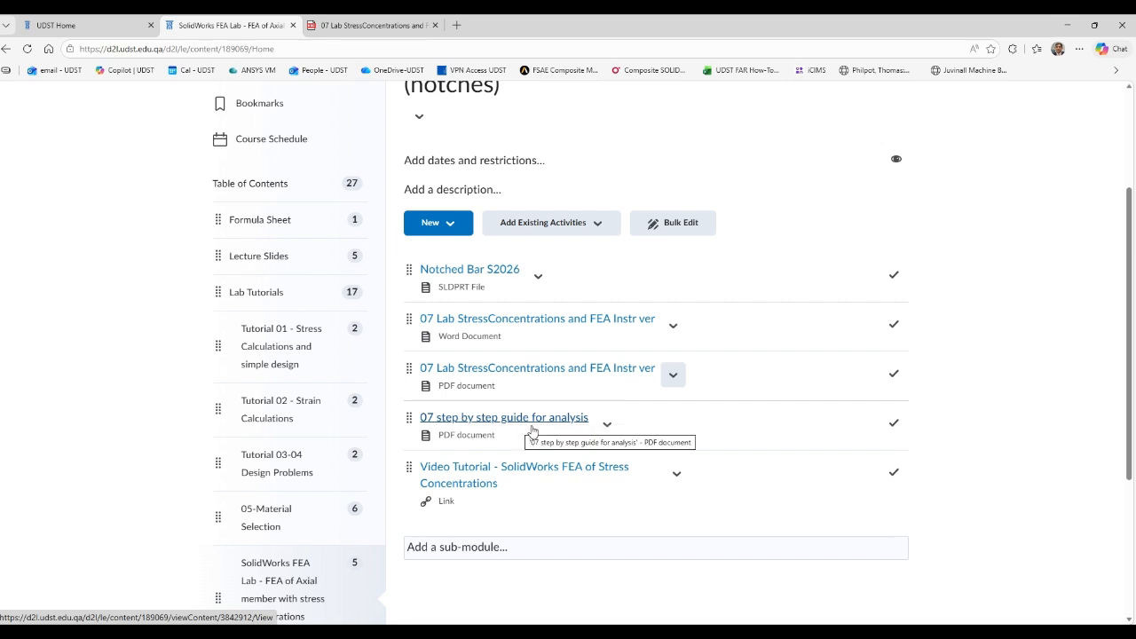
pyautogui.click(607, 424)
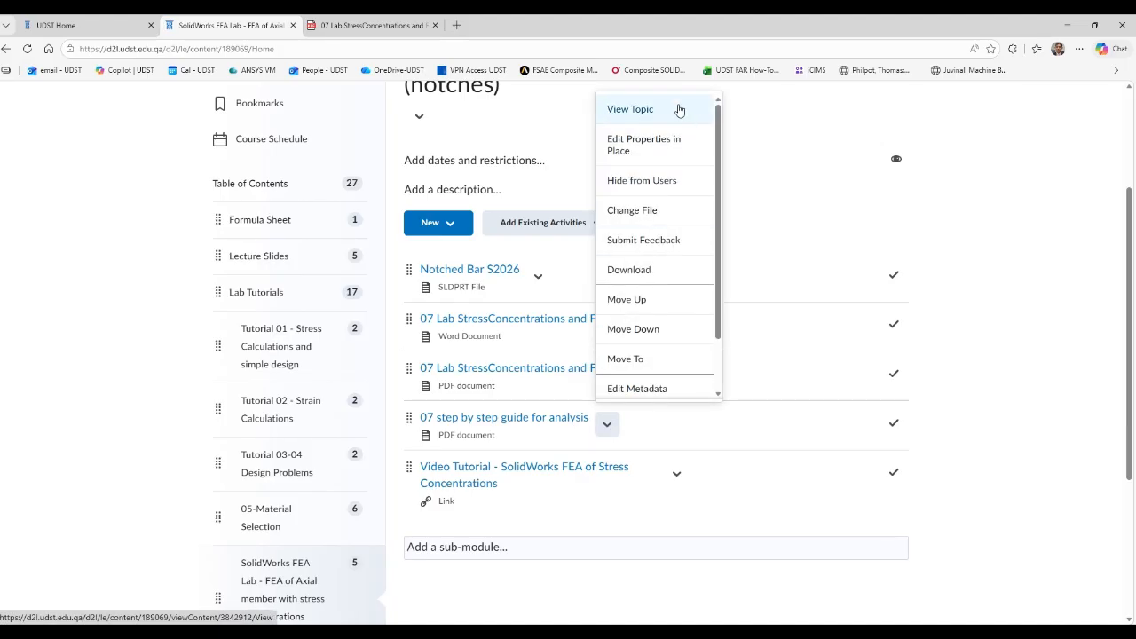
pyautogui.click(642, 276)
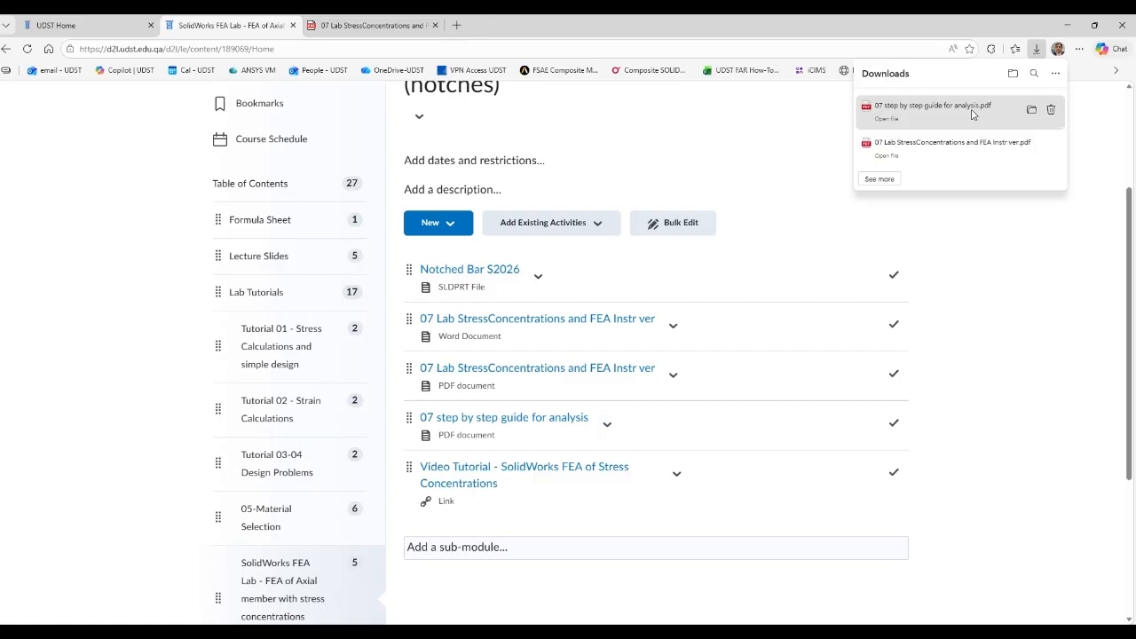
pyautogui.click(973, 114)
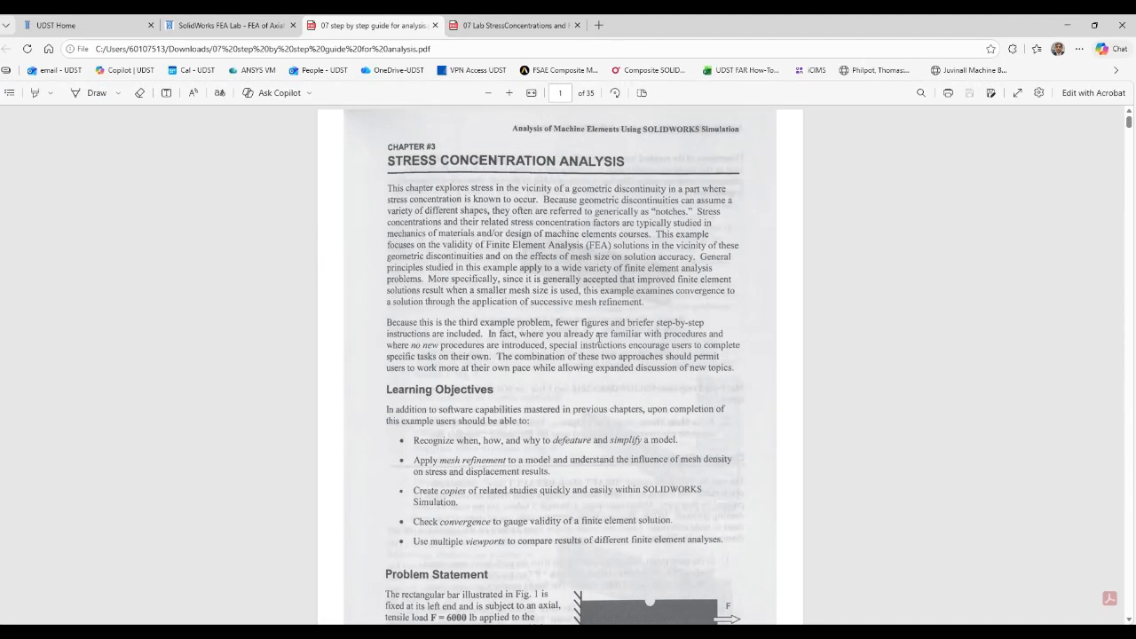
# Read the guide's sections on the notched bar, creating a static study and defeaturing, then close it and return to SOLIDWORKS.
pyautogui.scroll(-5, 620, 359)
pyautogui.scroll(-1, 730, 390)
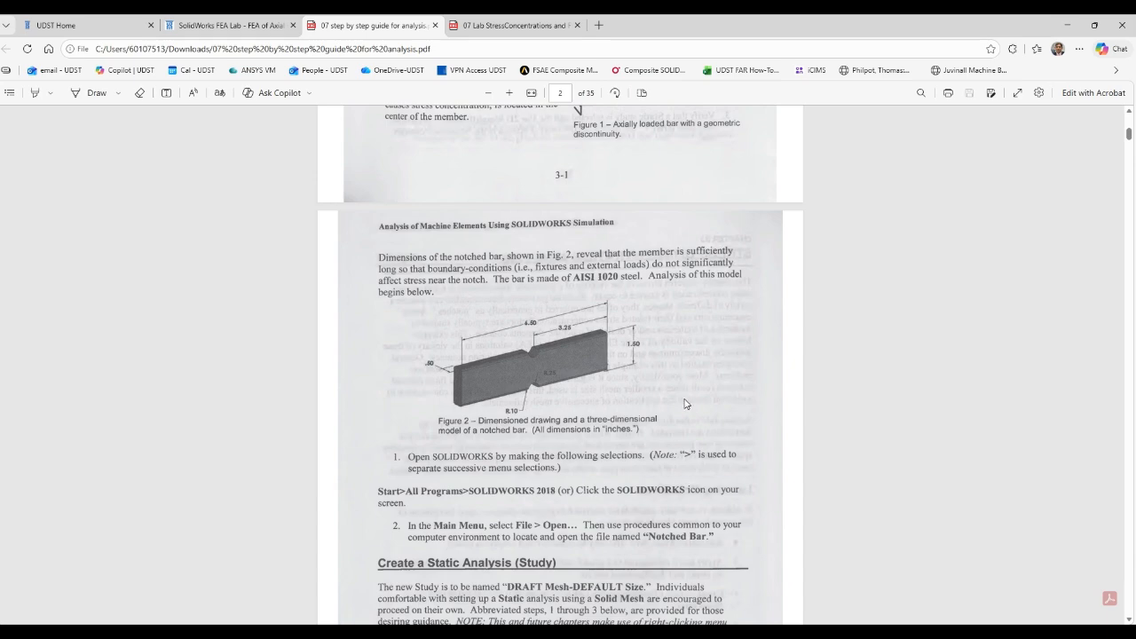
pyautogui.scroll(7, 683, 404)
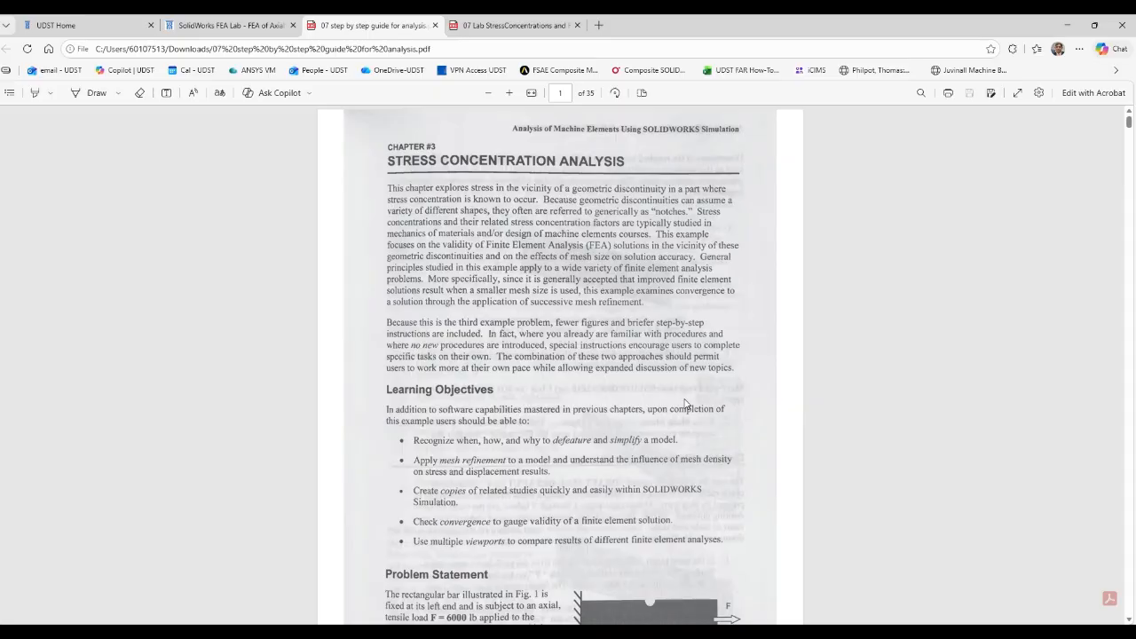
pyautogui.scroll(-8, 684, 404)
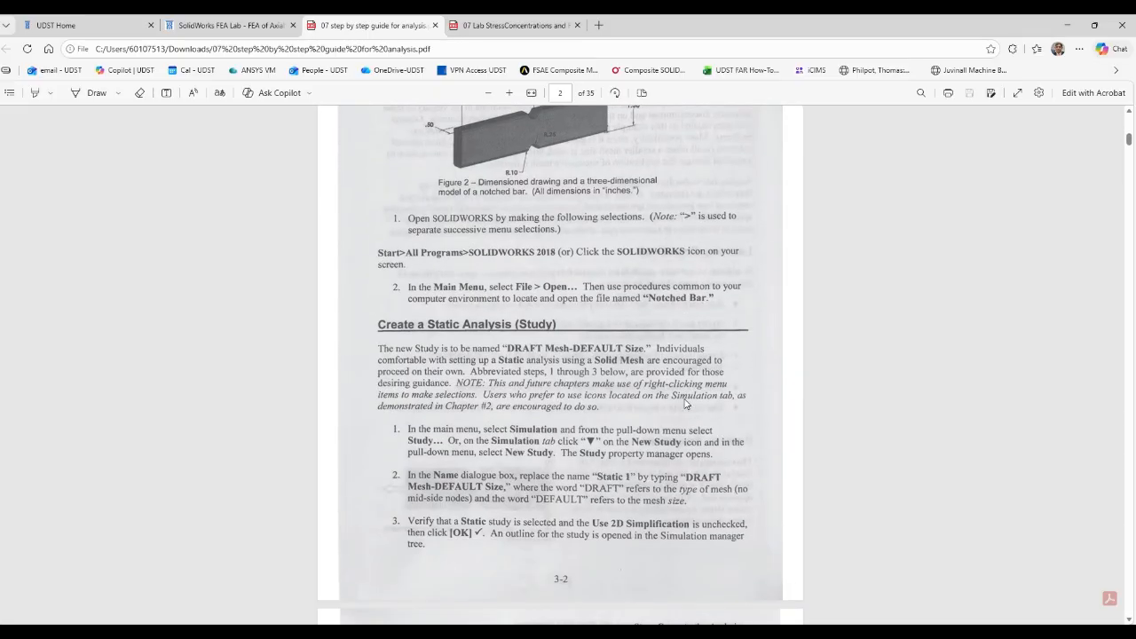
pyautogui.scroll(-7, 684, 404)
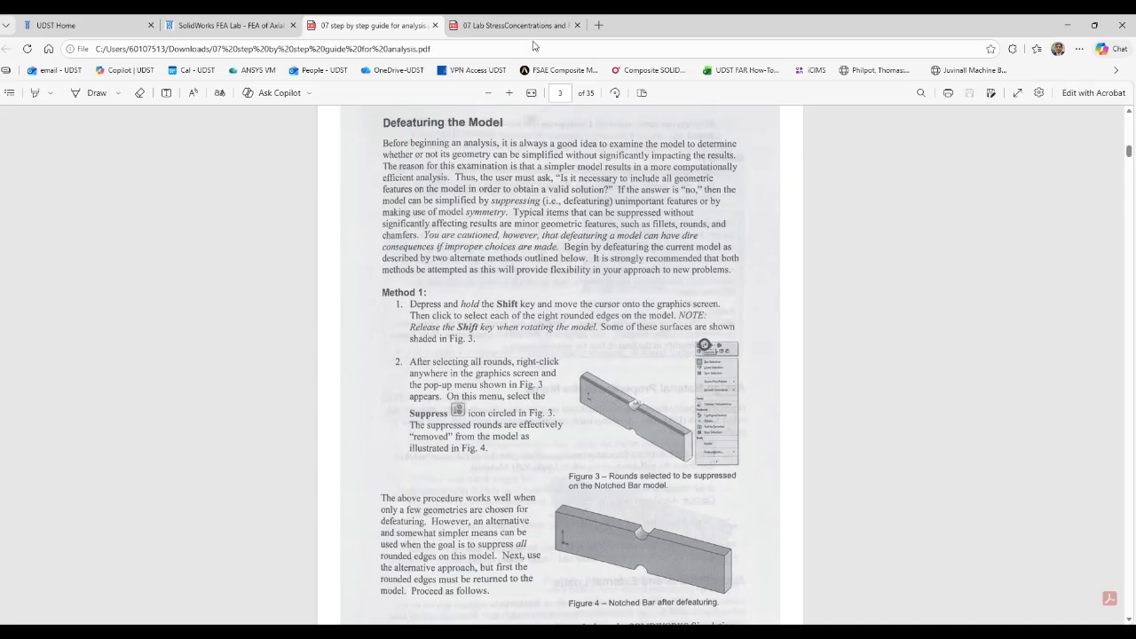
pyautogui.click(433, 25)
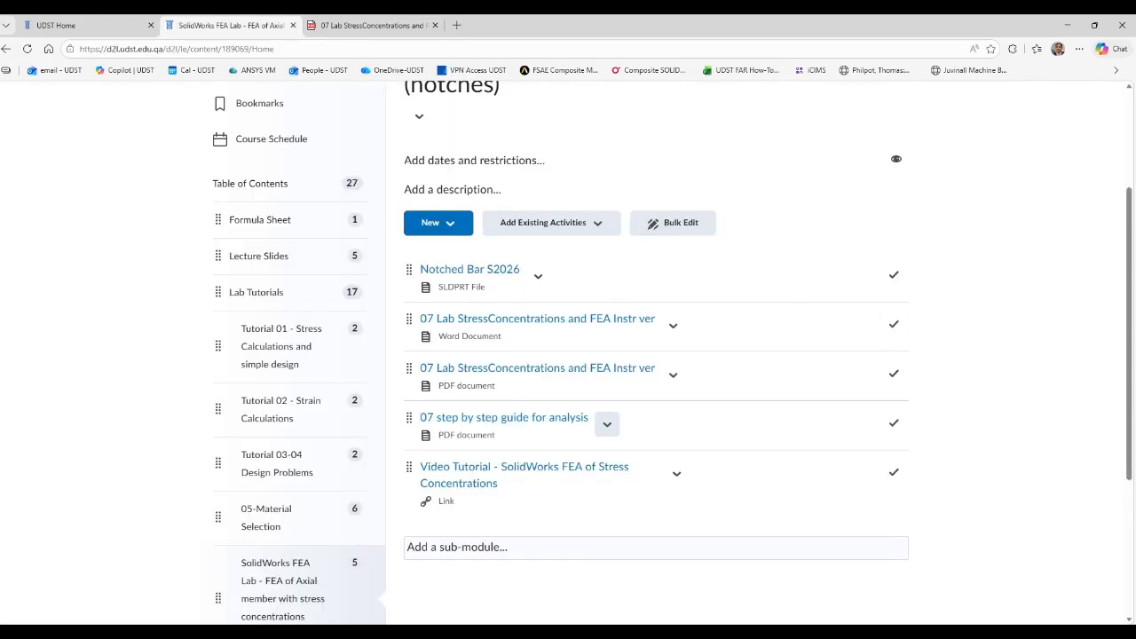
pyautogui.hotkey('alt', 'Tab')
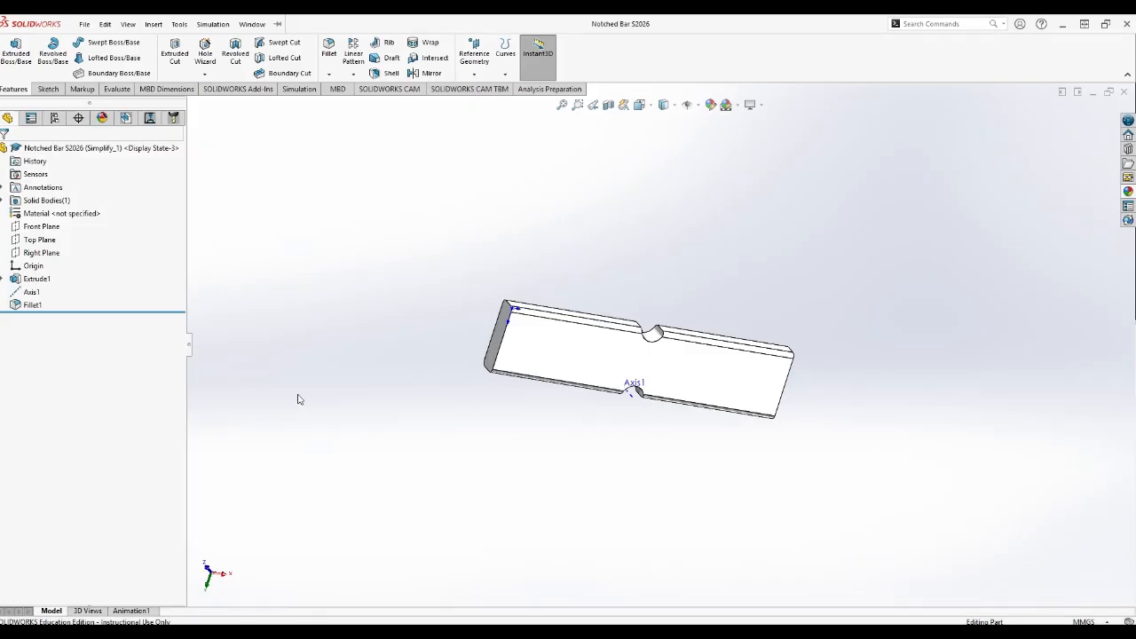
pyautogui.click(252, 24)
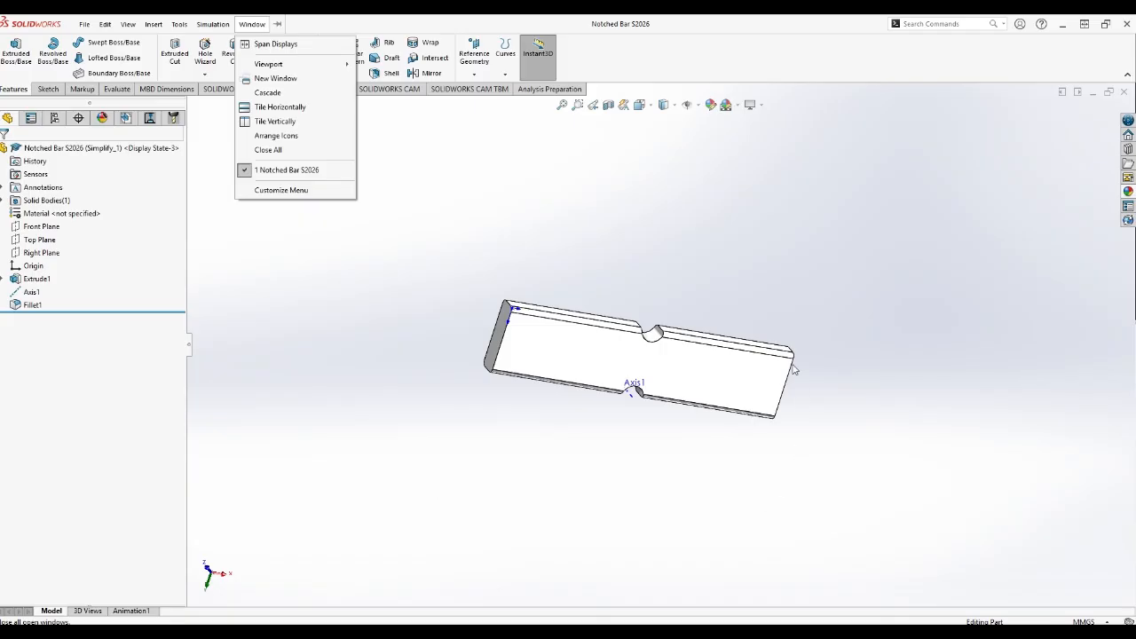
pyautogui.click(515, 434)
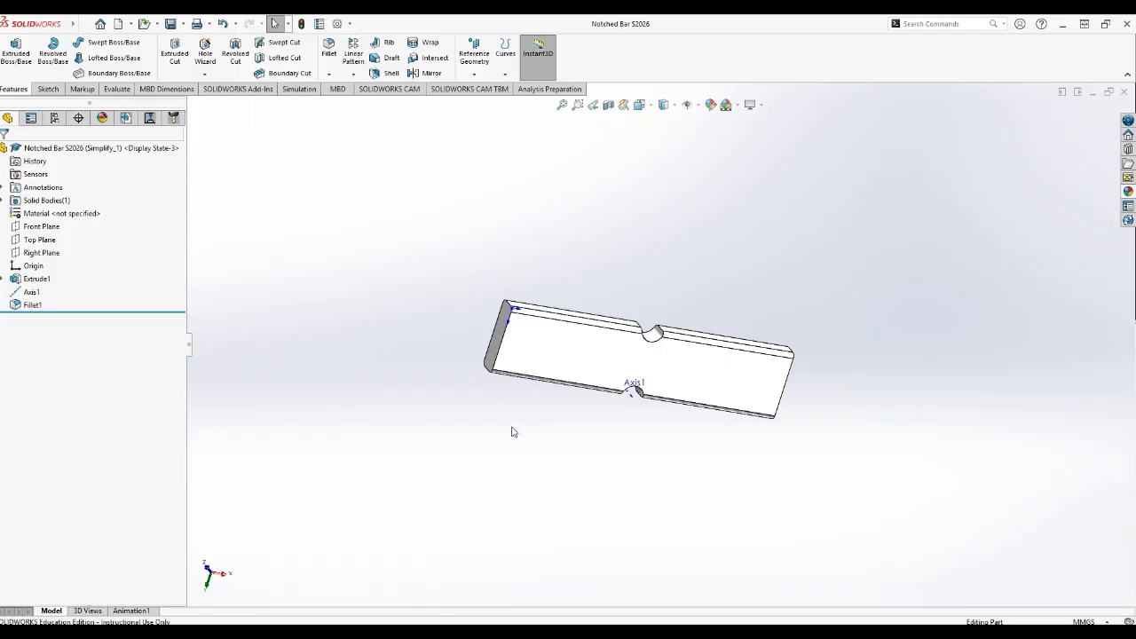
# Select the four rounded faces of Fillet1 along the bar's upper edges, on both sides of the notch.
pyautogui.scroll(-5, 515, 398)
pyautogui.moveTo(644, 282); pyautogui.dragTo(624, 432, button='middle')
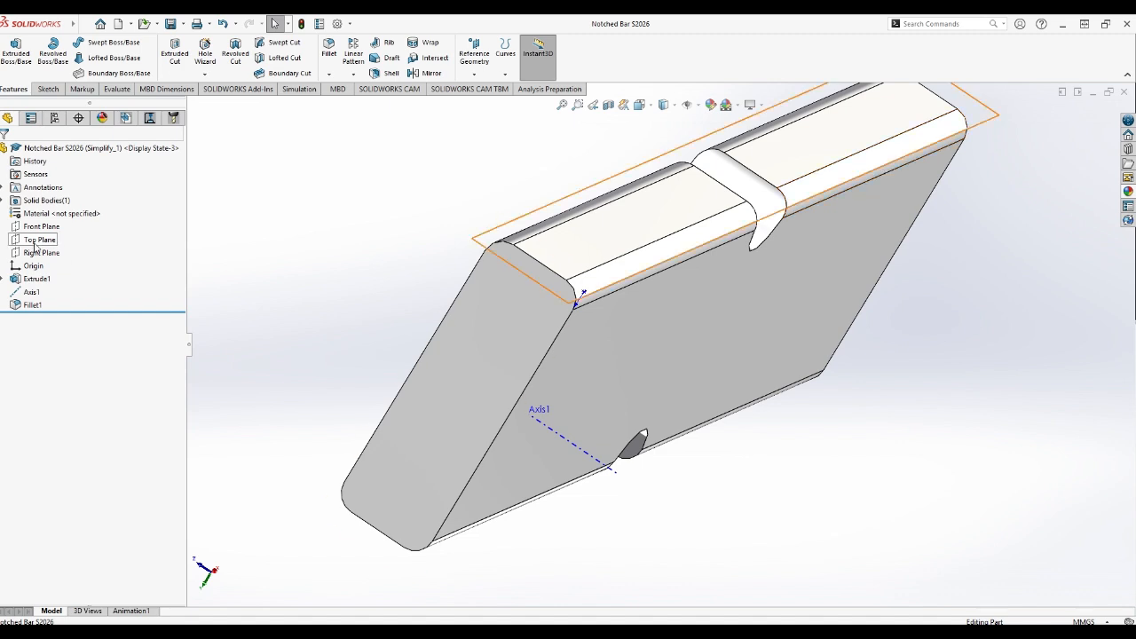
pyautogui.click(609, 283)
pyautogui.rightClick(611, 282)
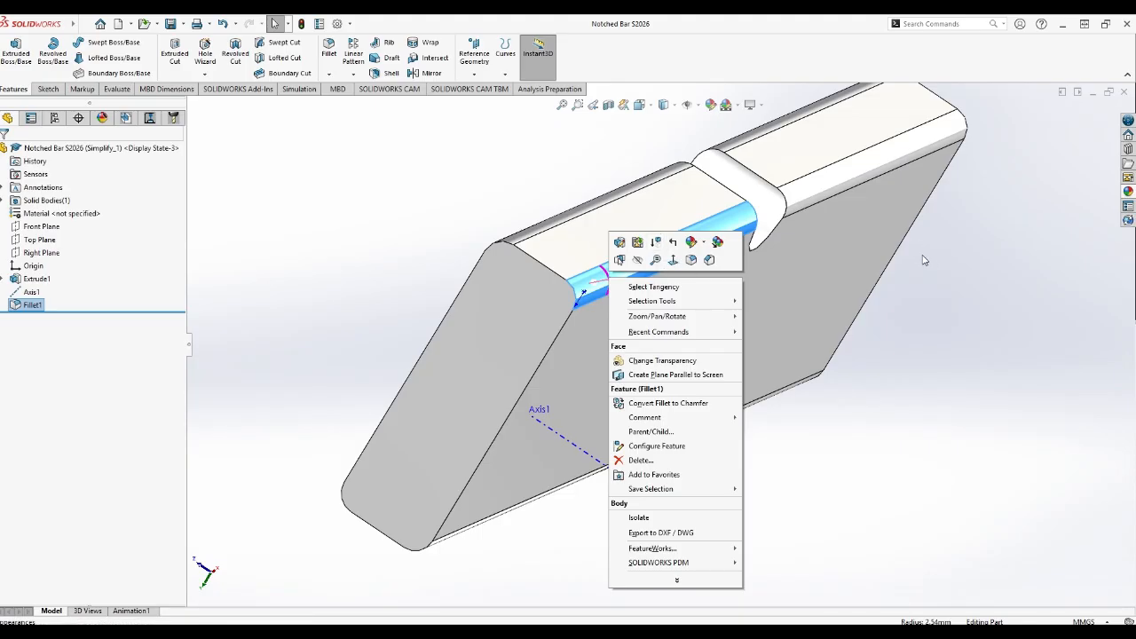
pyautogui.click(845, 186)
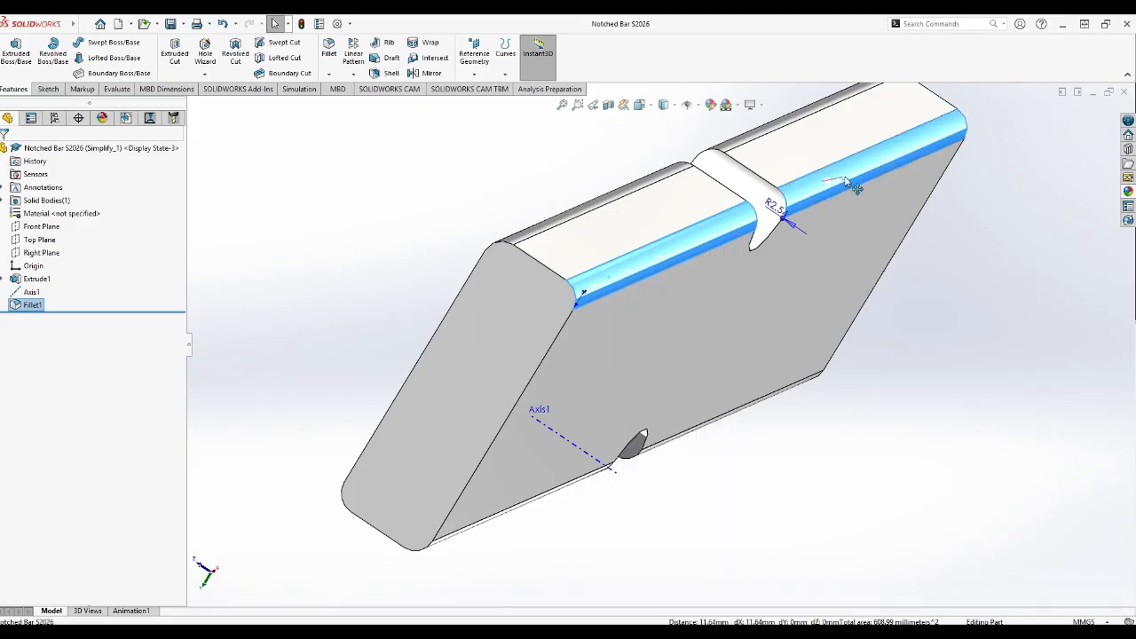
pyautogui.keyDown('ctrl'); pyautogui.click(786, 122); pyautogui.keyUp('ctrl')
pyautogui.keyDown('ctrl'); pyautogui.click(664, 172); pyautogui.keyUp('ctrl')
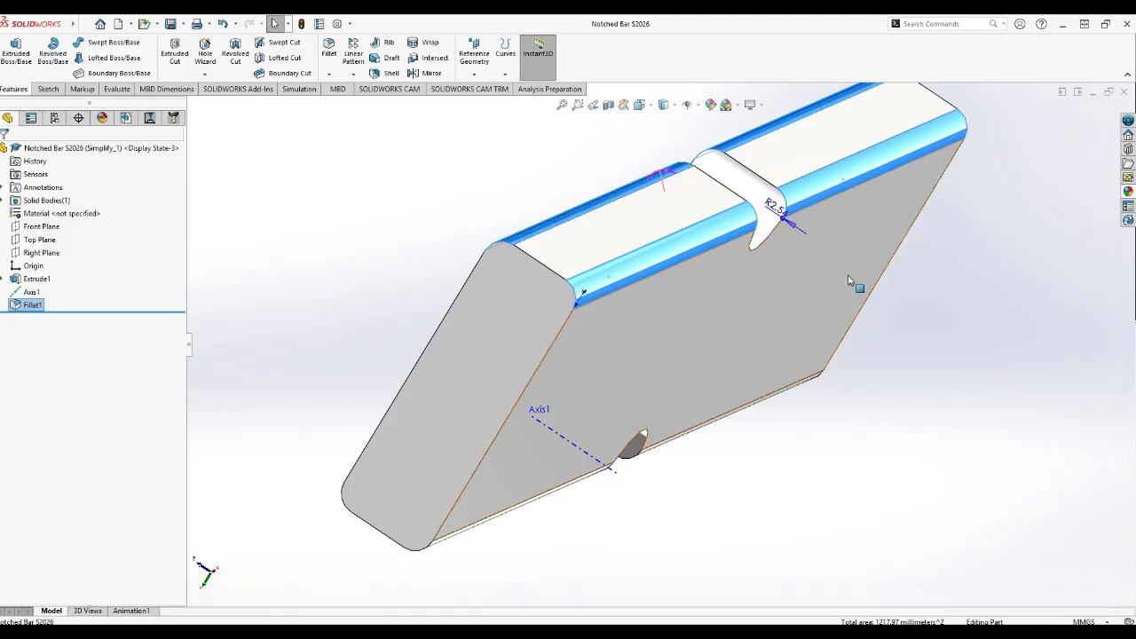
# Add the four rounded faces on the bar's opposite notched side to the selection.
pyautogui.moveTo(929, 371); pyautogui.dragTo(949, 277, button='middle')
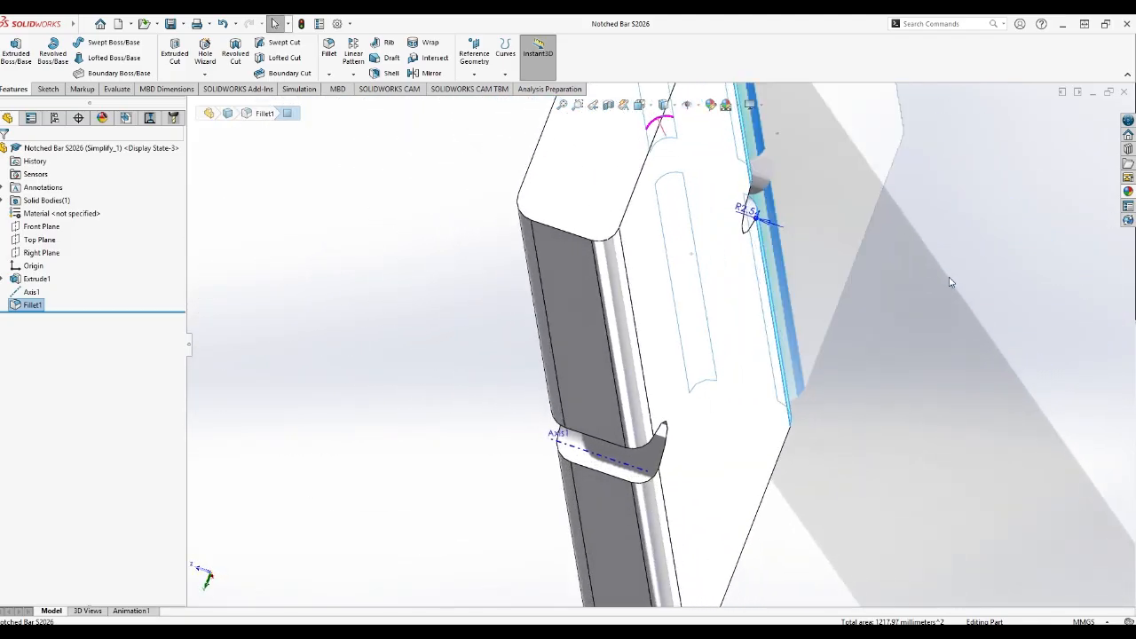
pyautogui.keyDown('ctrl'); pyautogui.click(627, 304); pyautogui.keyUp('ctrl')
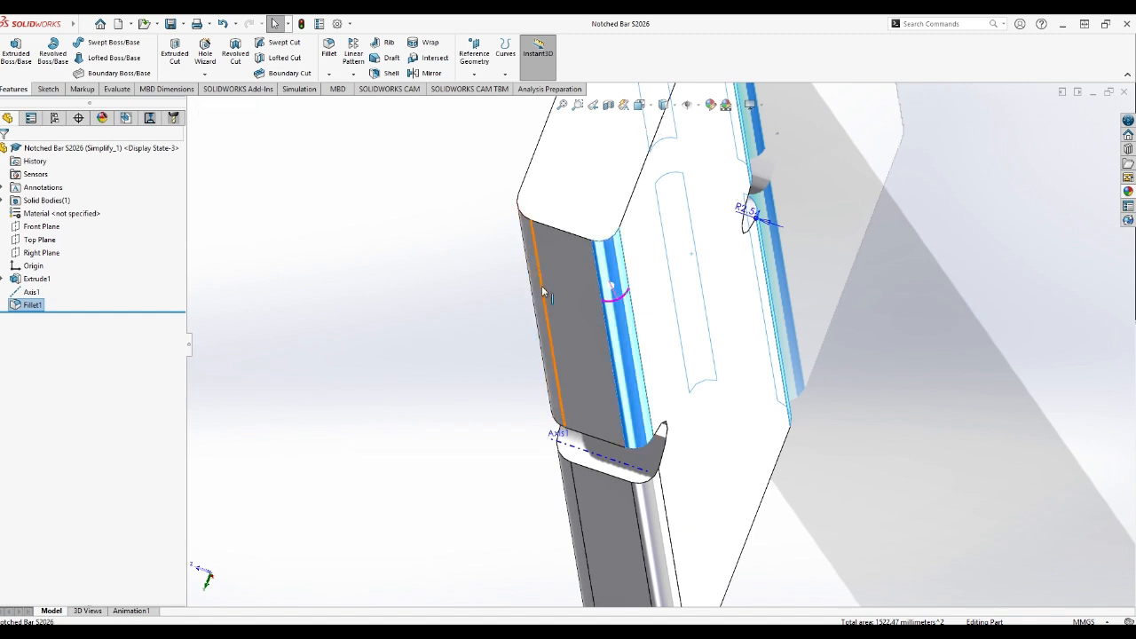
pyautogui.keyDown('ctrl'); pyautogui.click(541, 295); pyautogui.keyUp('ctrl')
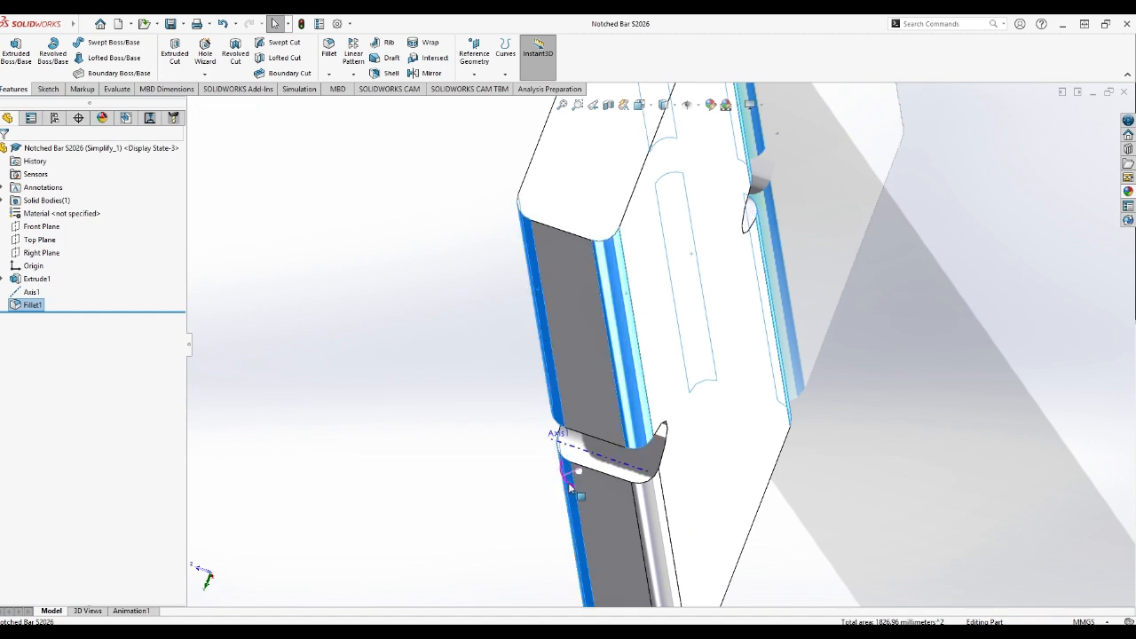
pyautogui.keyDown('ctrl'); pyautogui.click(654, 497); pyautogui.keyUp('ctrl')
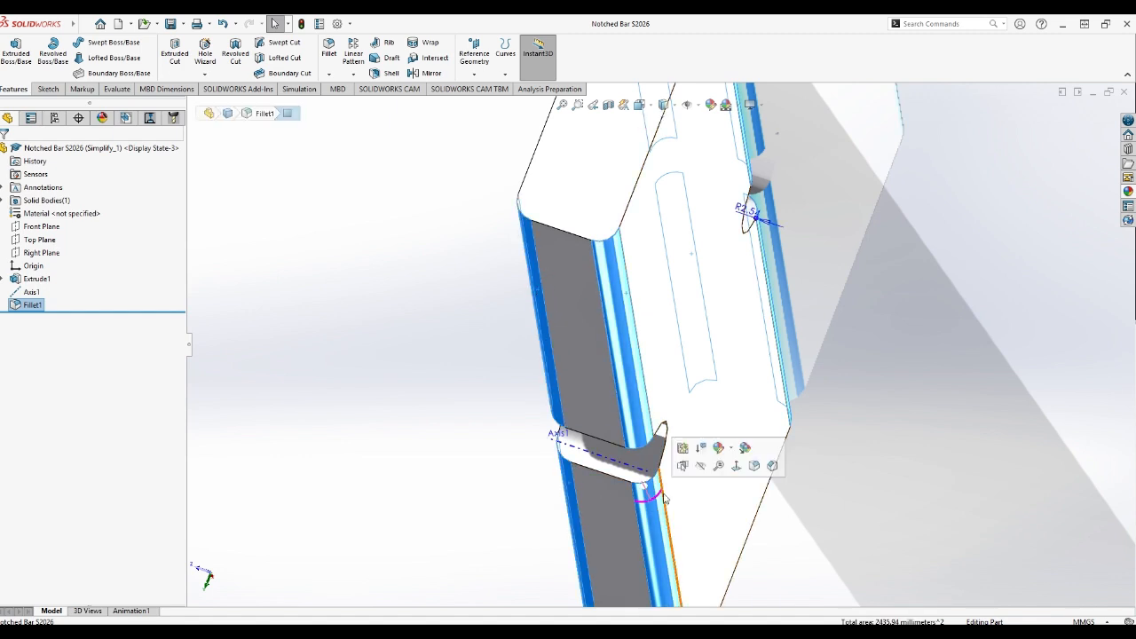
pyautogui.click(739, 471)
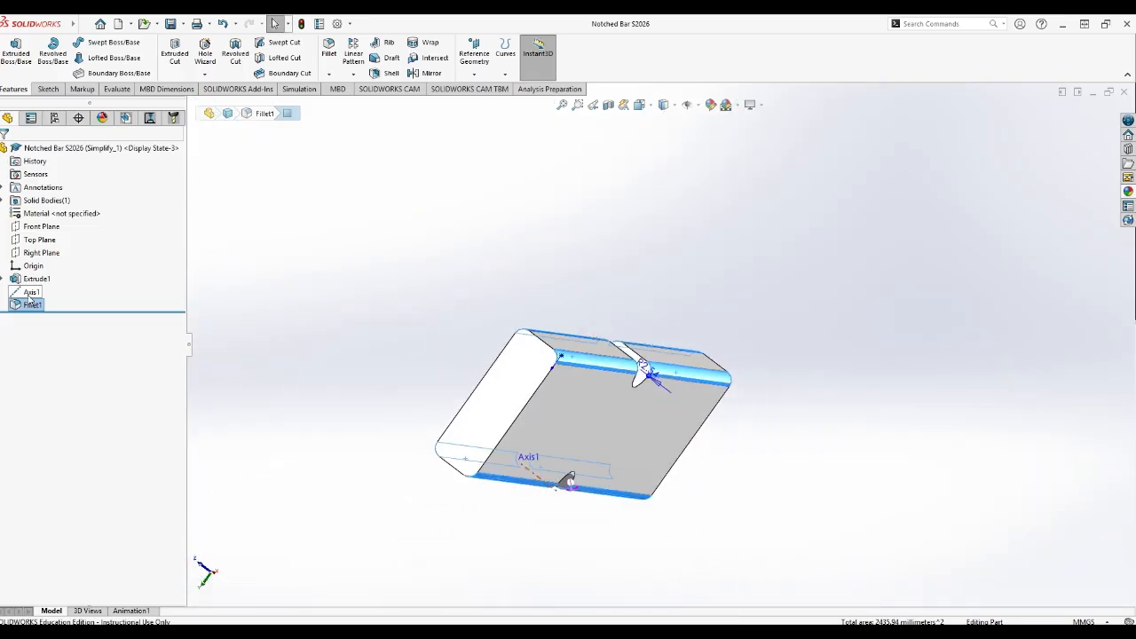
# Suppress Fillet1 in the notched bar and inspect the squared edges and both notches of the simplified part.
pyautogui.click(29, 304)
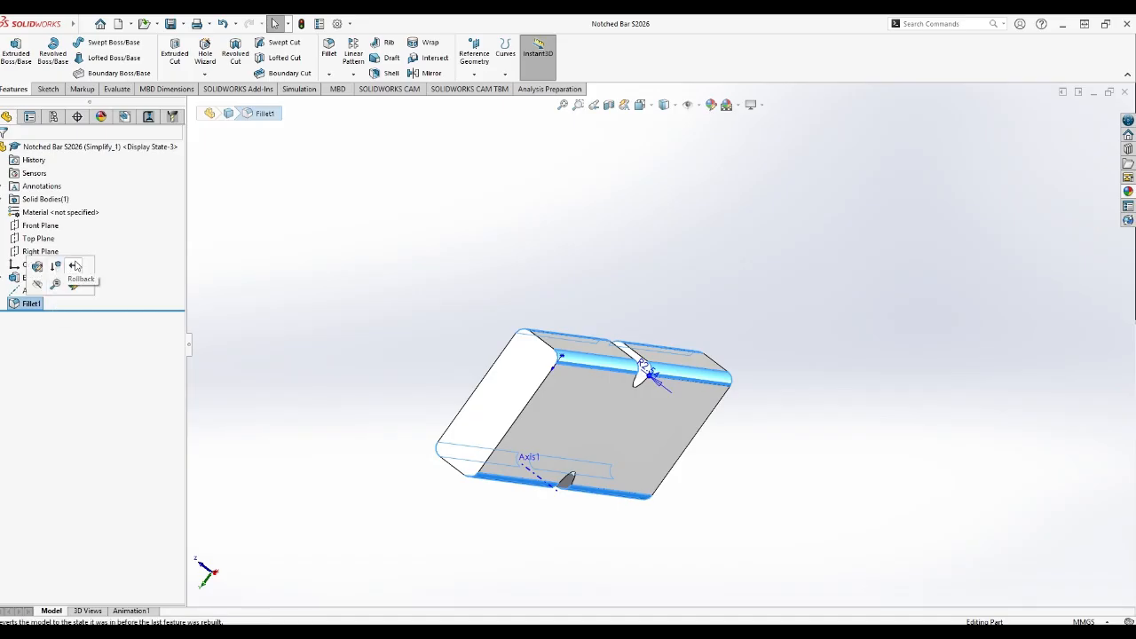
pyautogui.click(75, 266)
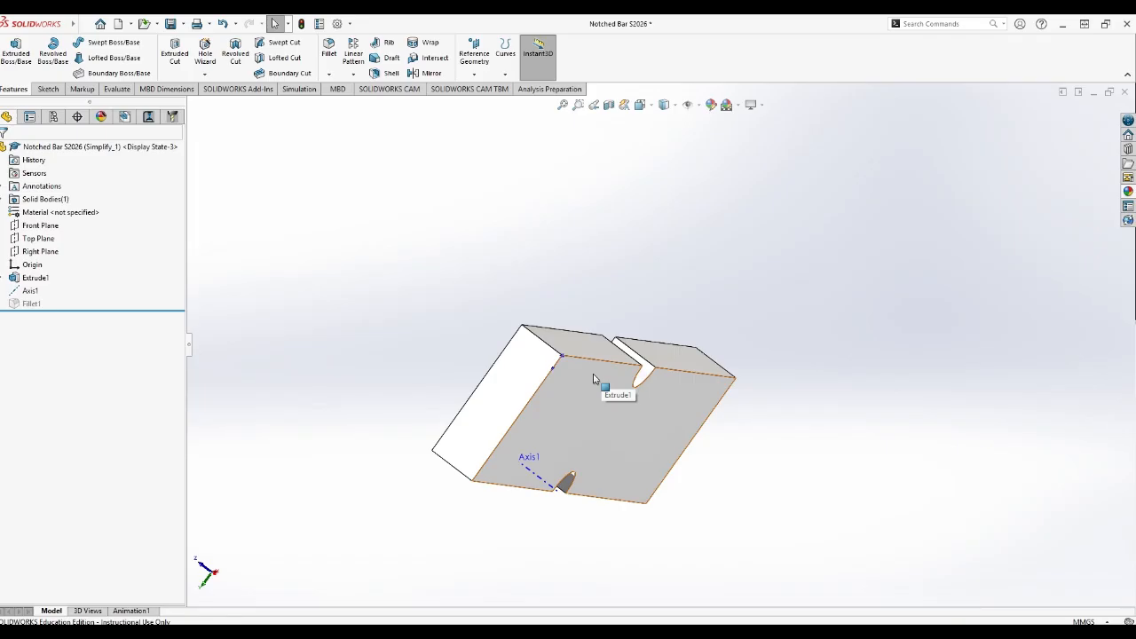
pyautogui.click(594, 381)
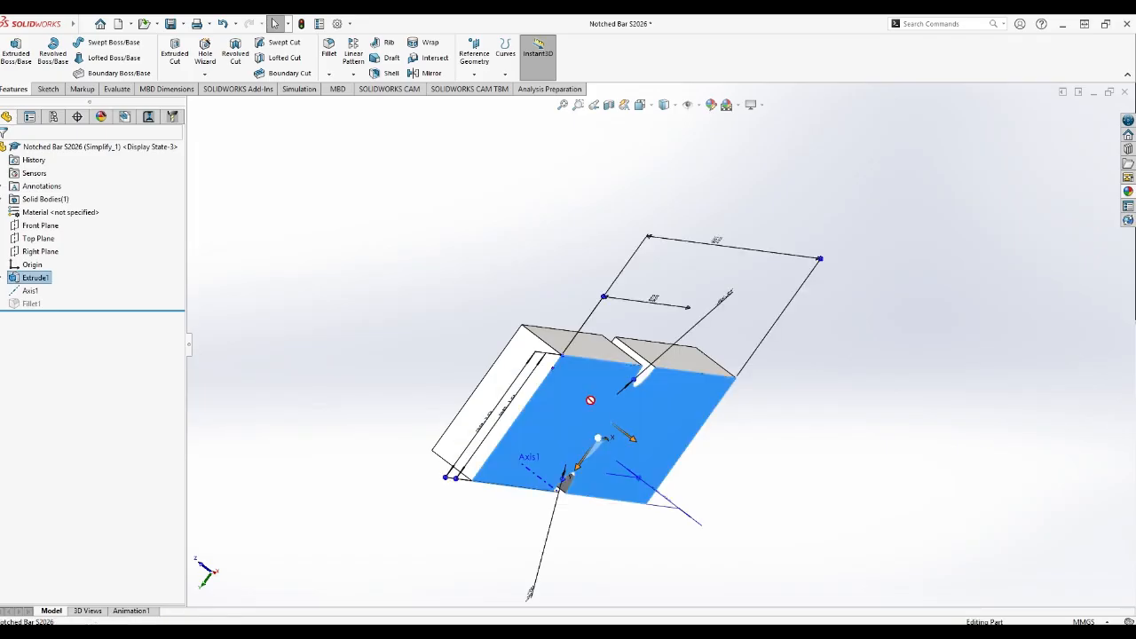
pyautogui.click(832, 451)
pyautogui.moveTo(821, 445); pyautogui.dragTo(744, 377, button='middle')
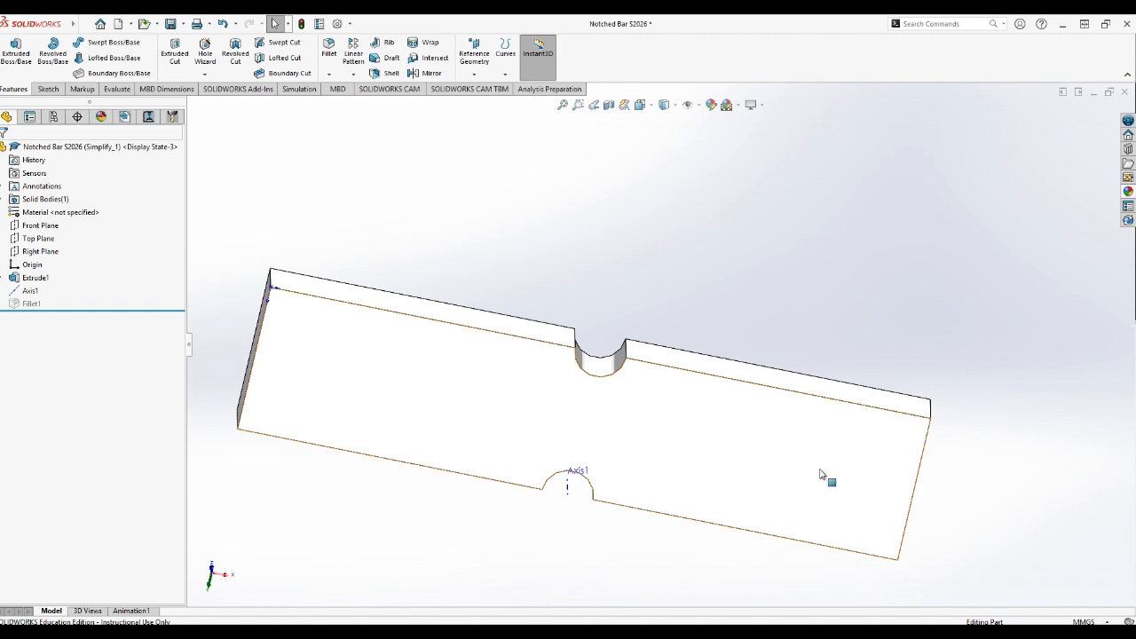
pyautogui.moveTo(835, 463); pyautogui.dragTo(832, 427, button='middle')
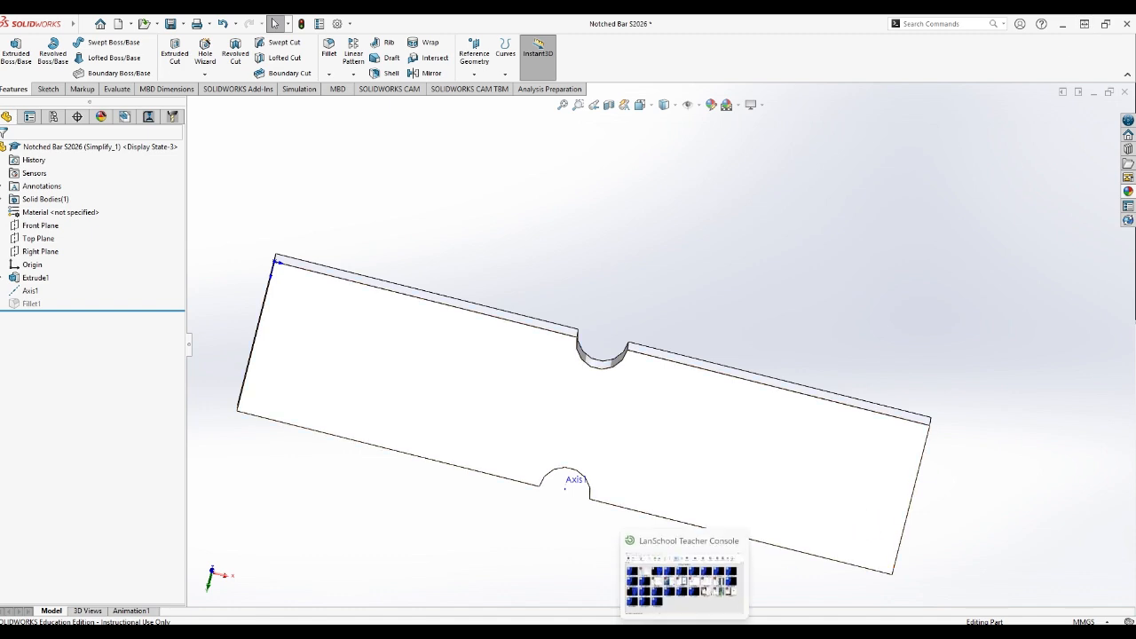
# Switch to LanSchool Teacher Console and show the teacher's screen to the students in windowed mode.
pyautogui.click(685, 632)
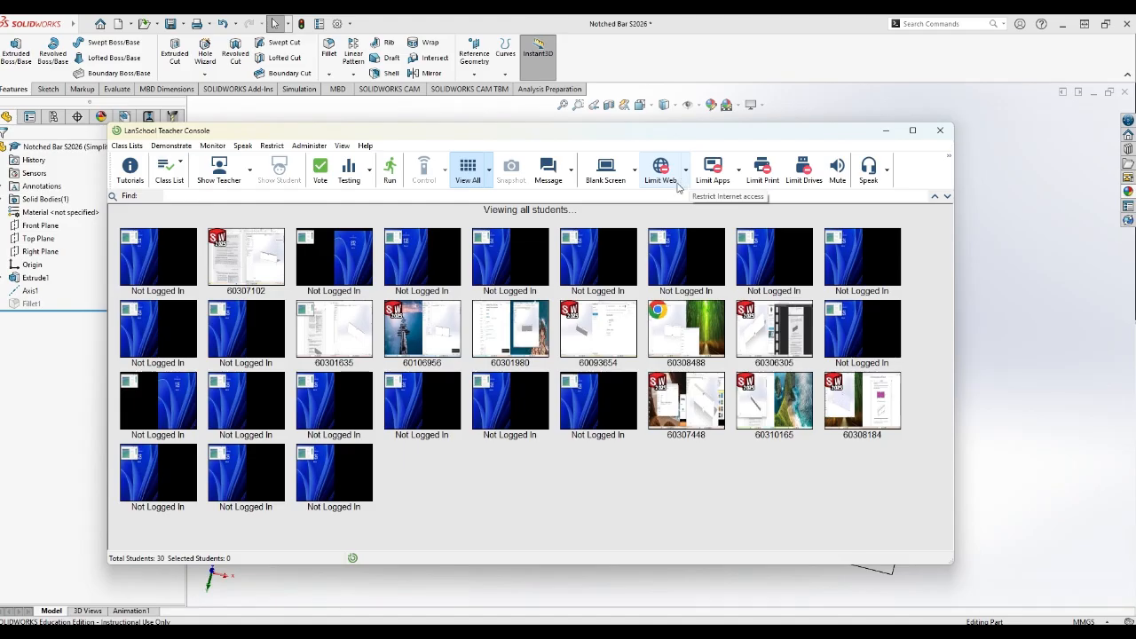
pyautogui.moveTo(710, 632)
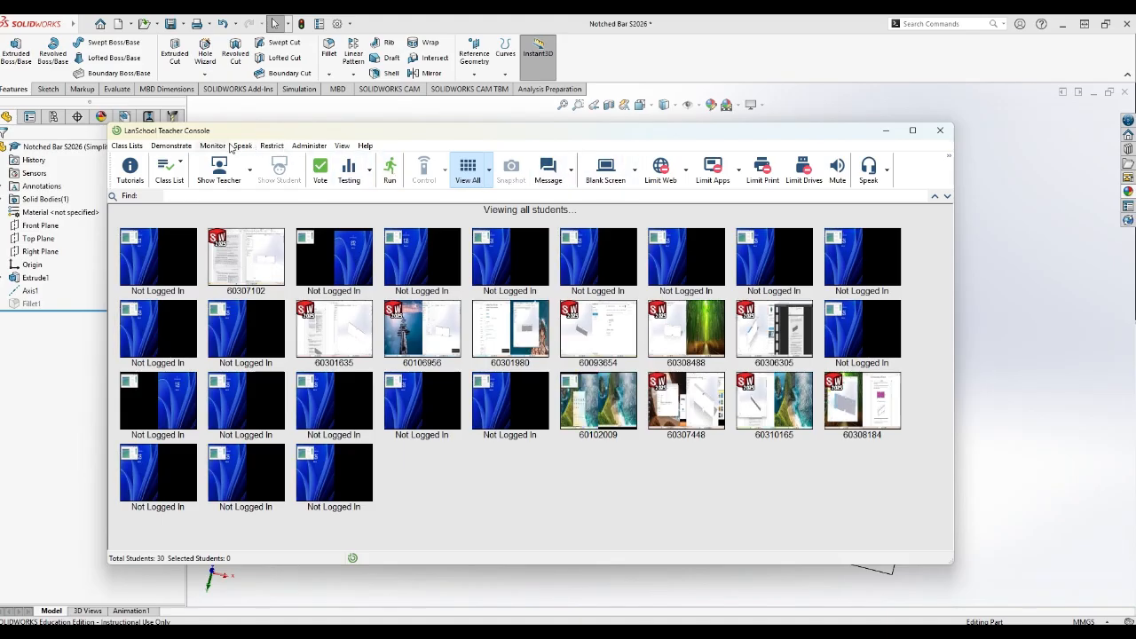
pyautogui.click(250, 169)
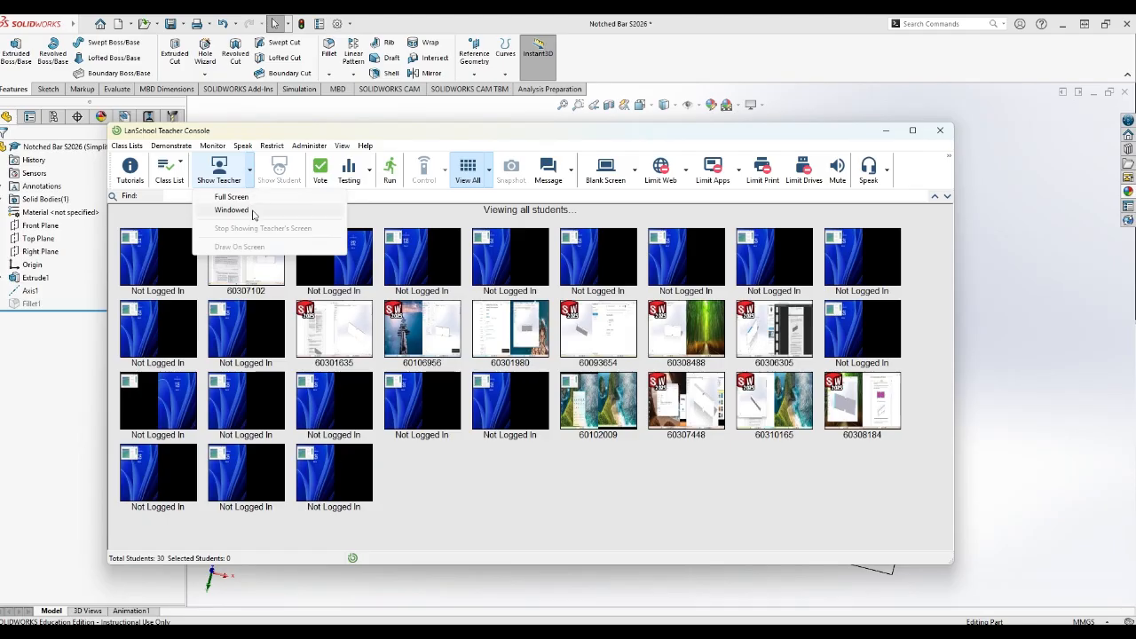
pyautogui.click(240, 210)
pyautogui.click(606, 393)
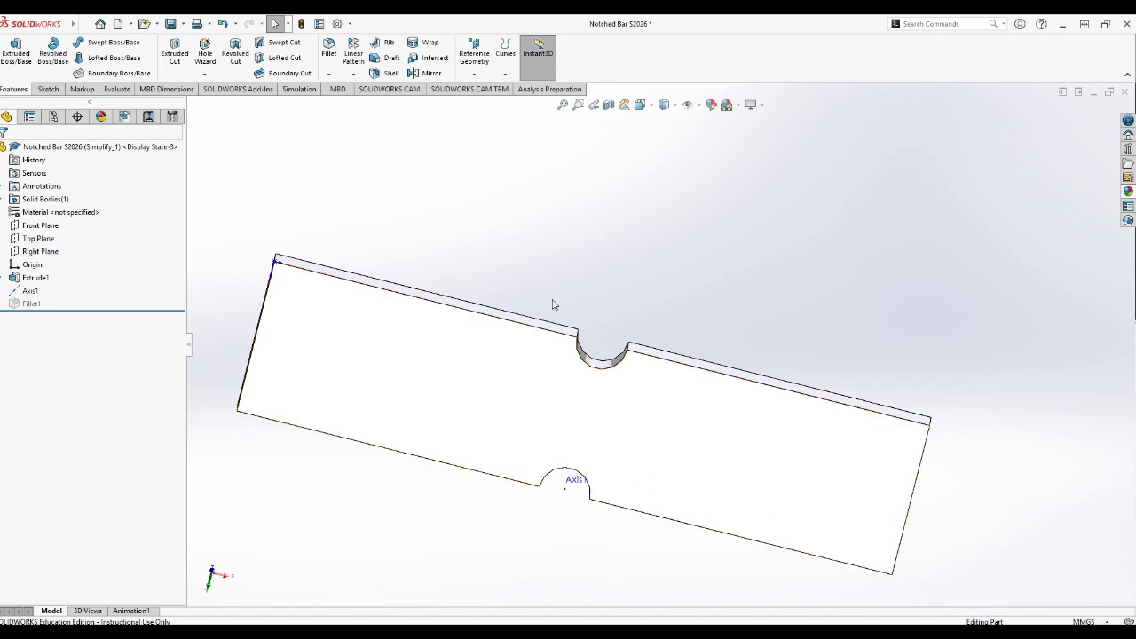
# Bring up the Simulation commands for the notched bar.
pyautogui.moveTo(985, 486); pyautogui.dragTo(968, 473, button='middle')
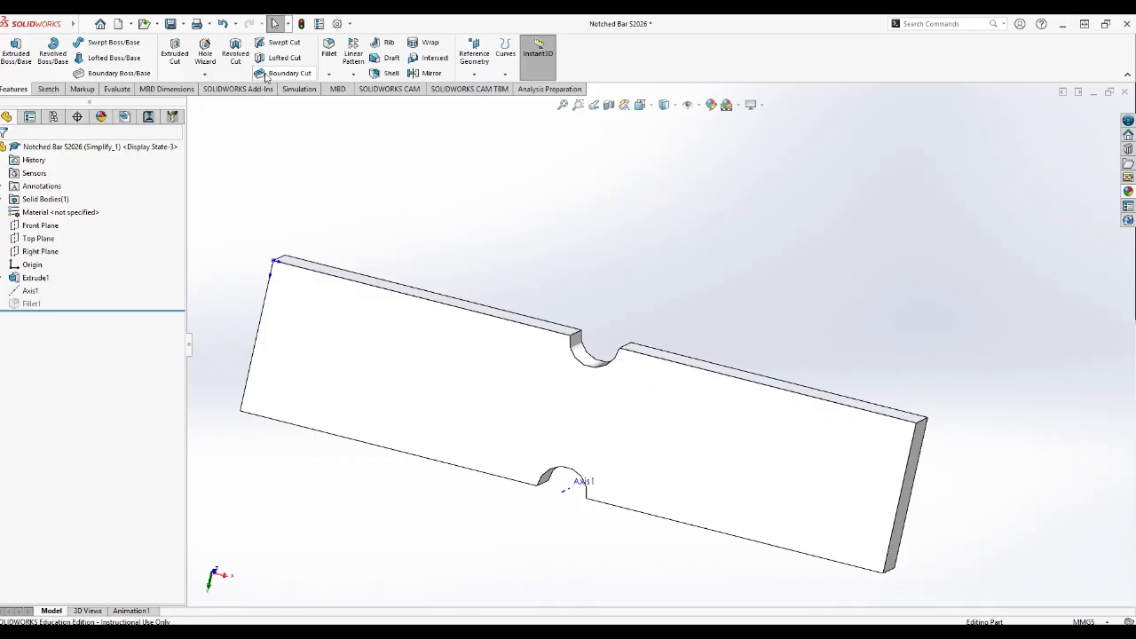
pyautogui.click(299, 89)
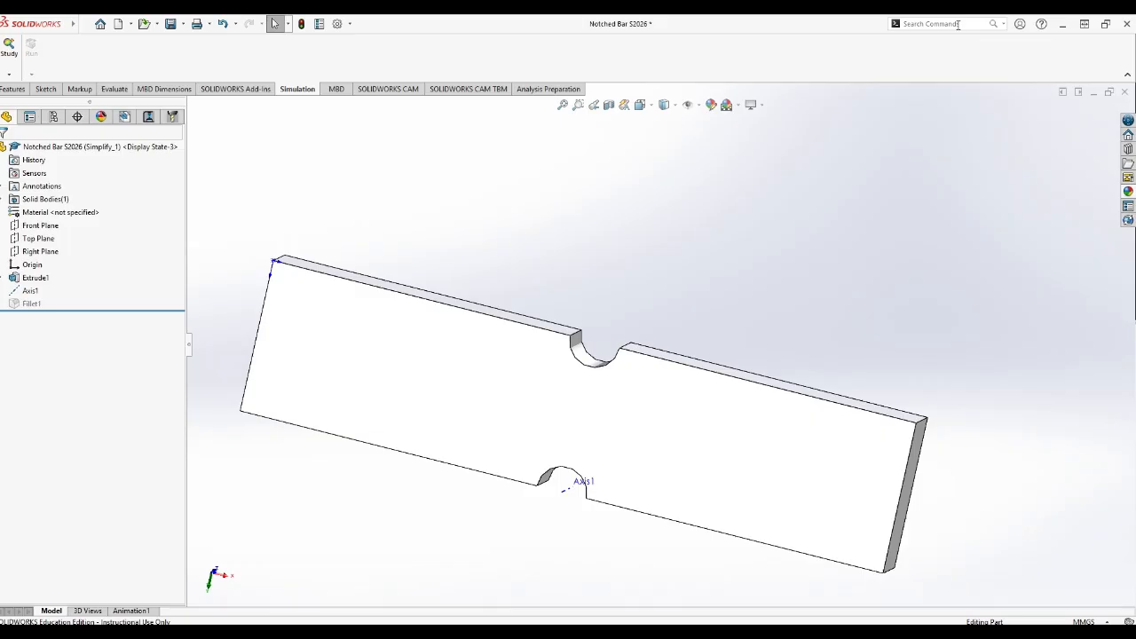
pyautogui.click(958, 24)
pyautogui.write('sim')
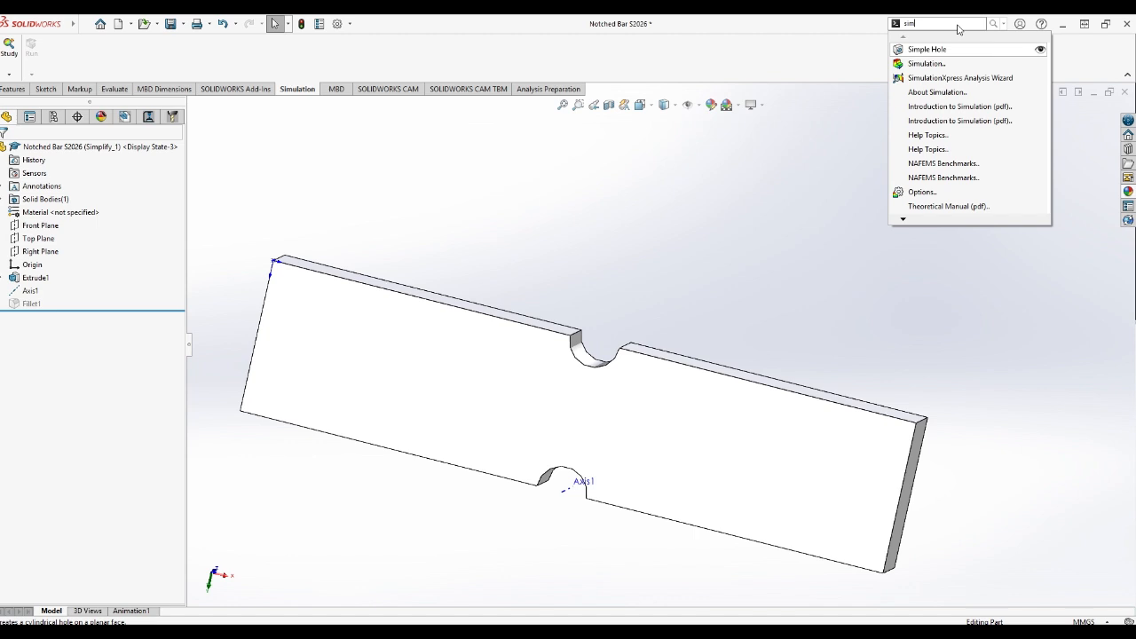
pyautogui.press('BackSpace')
pyautogui.press('BackSpace')
pyautogui.press('BackSpace')
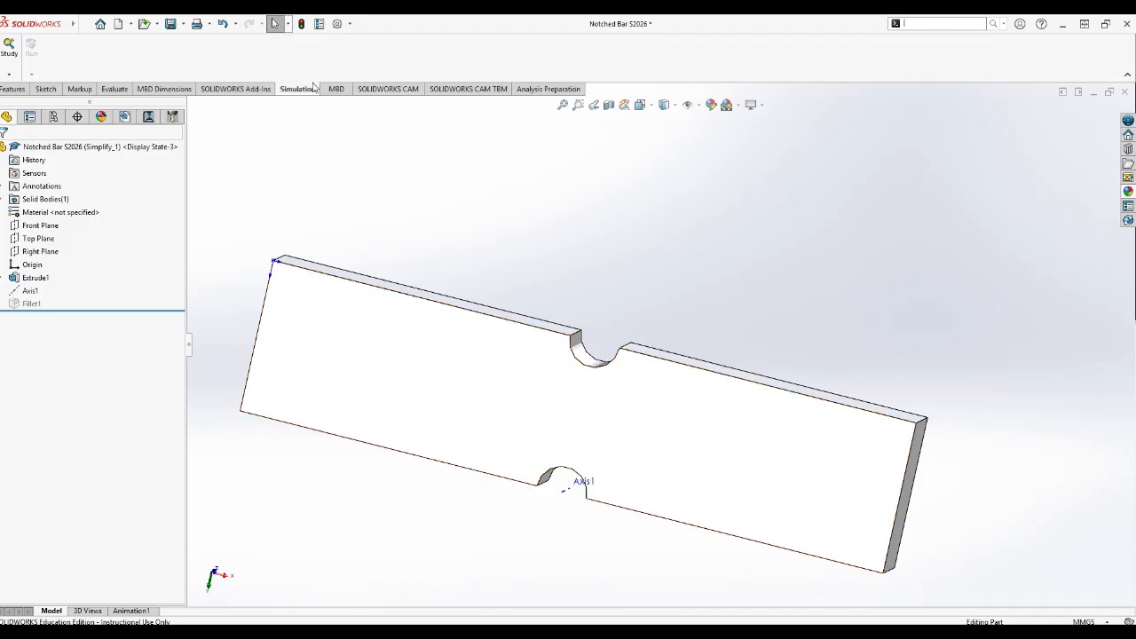
# Start a new simulation study of the Static type and open its name for editing.
pyautogui.click(13, 60)
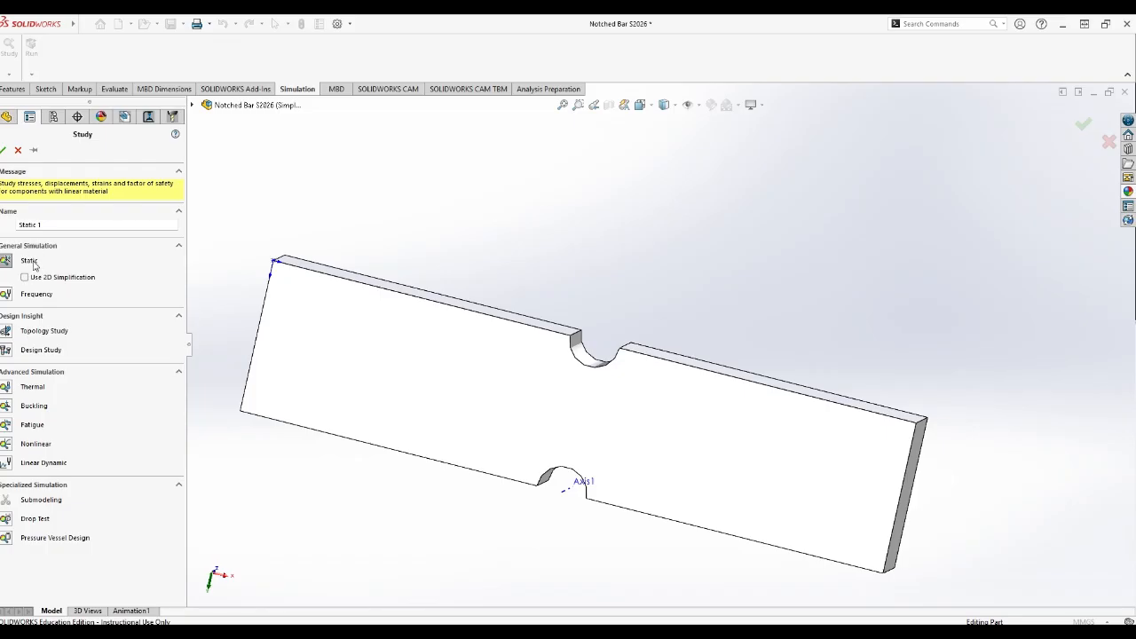
pyautogui.click(6, 262)
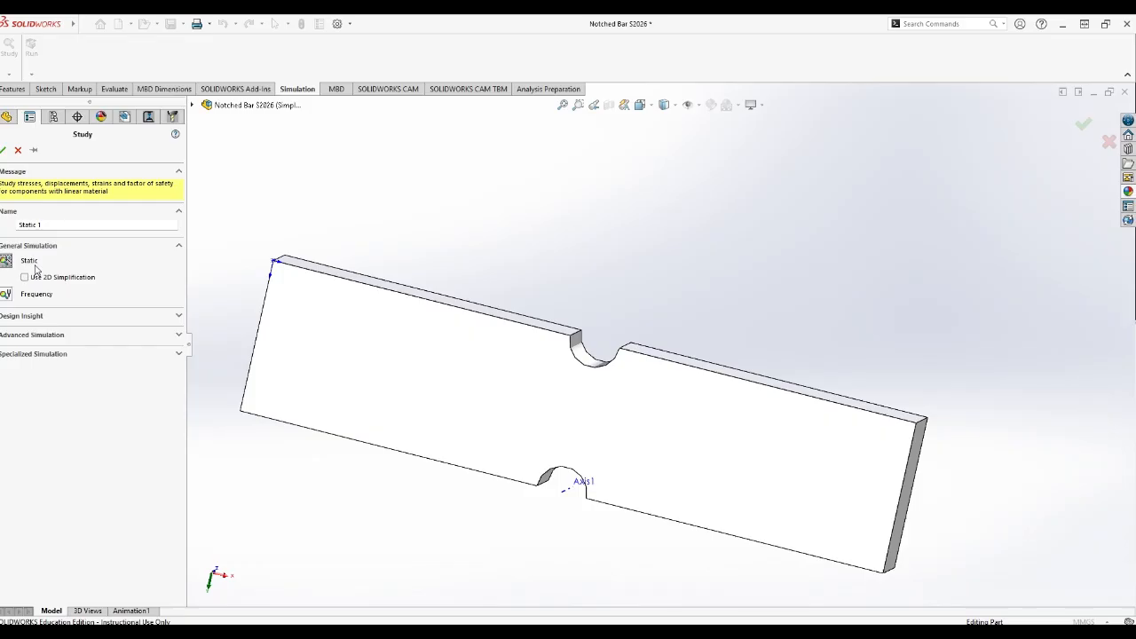
pyautogui.click(59, 225)
# Switch to the "07 Lab StressConcentrations and FEA Instr ver" PDF in the browser and find the FEA Results table.
pyautogui.moveTo(607, 632)
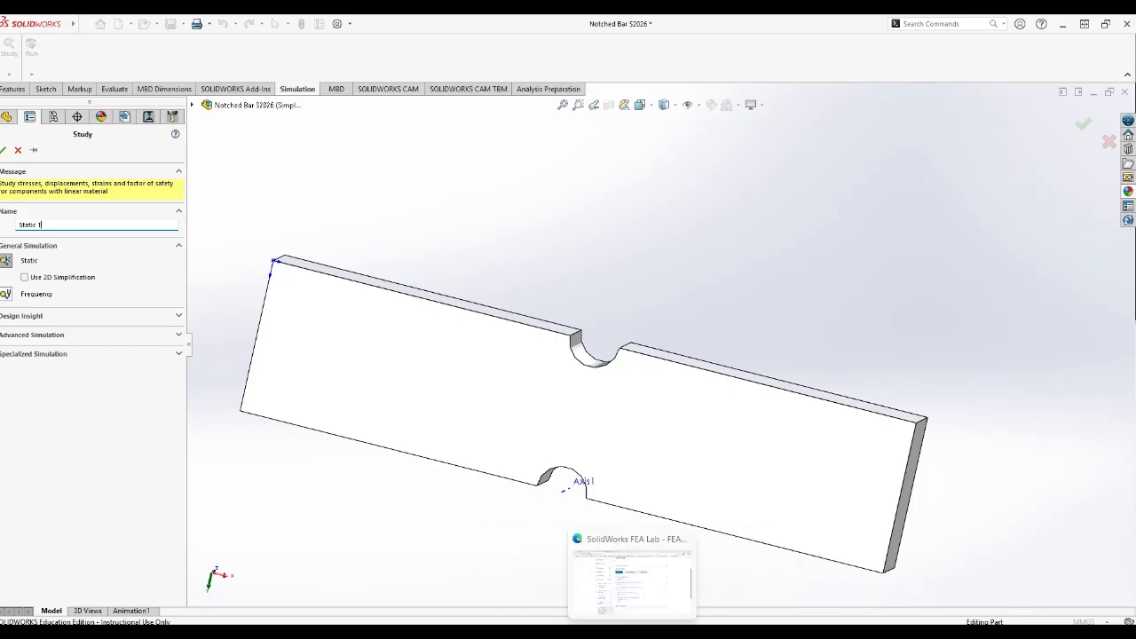
pyautogui.click(632, 633)
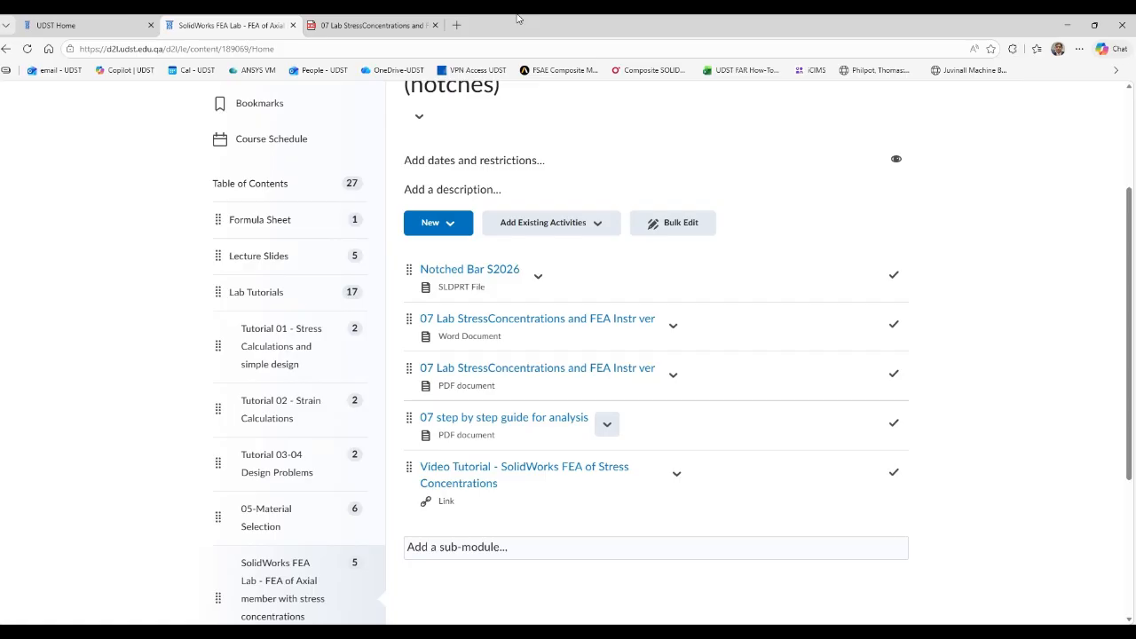
pyautogui.click(373, 25)
pyautogui.scroll(-10, 470, 363)
pyautogui.scroll(-15, 470, 363)
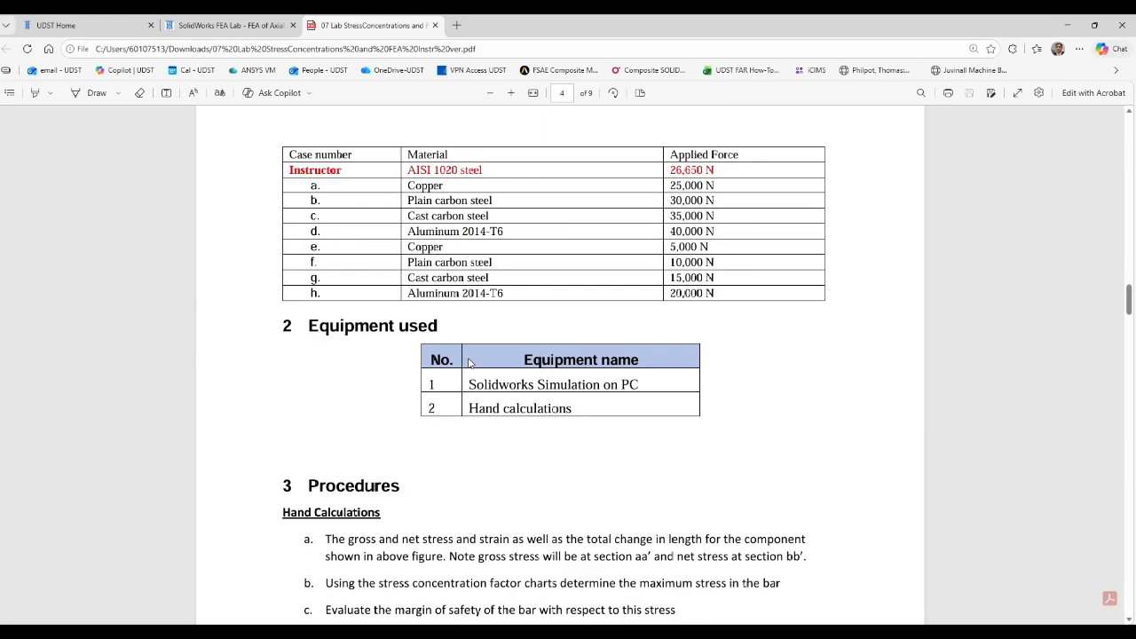
pyautogui.scroll(-20, 470, 371)
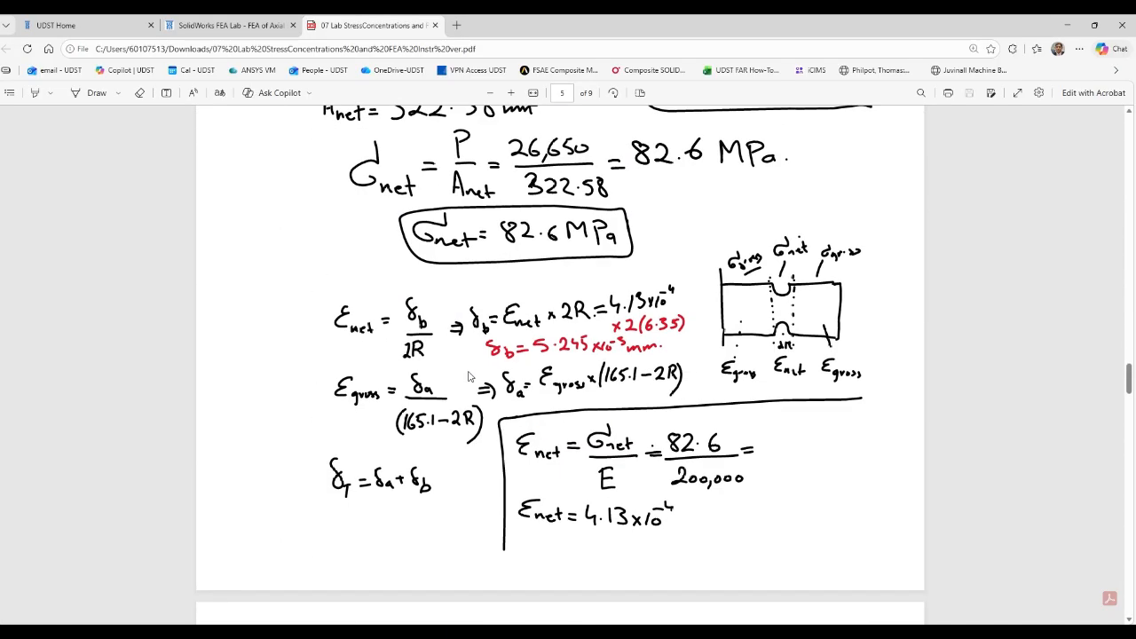
pyautogui.scroll(1, 470, 373)
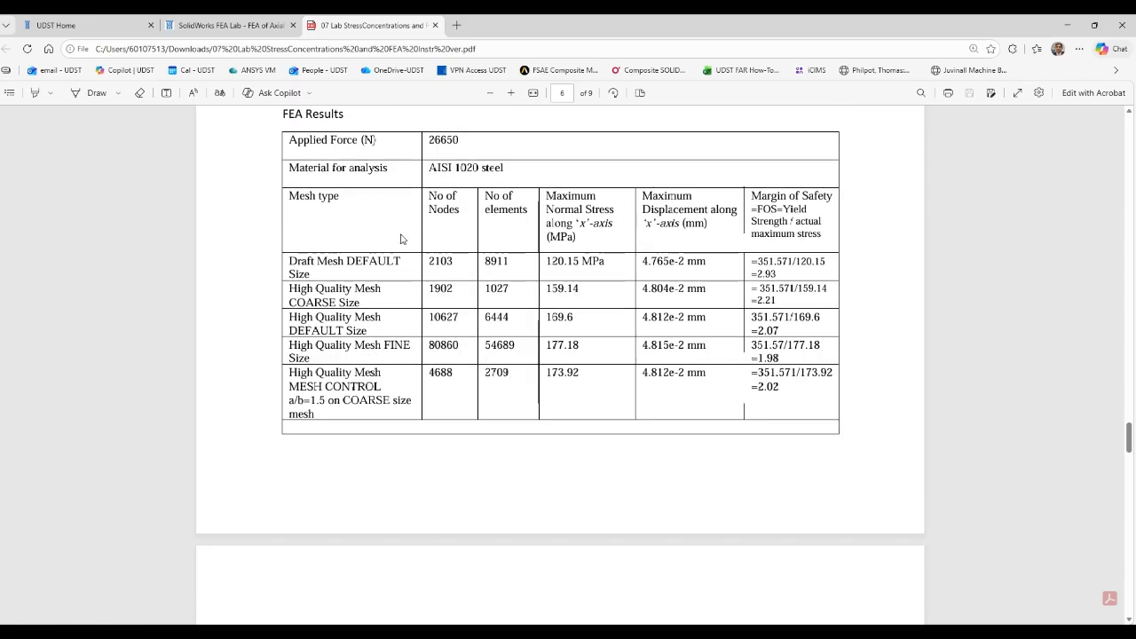
# Copy the mesh type "Draft Mesh DEFAULT Size" from the FEA Results table and return to SOLIDWORKS.
pyautogui.moveTo(311, 274); pyautogui.dragTo(289, 264)
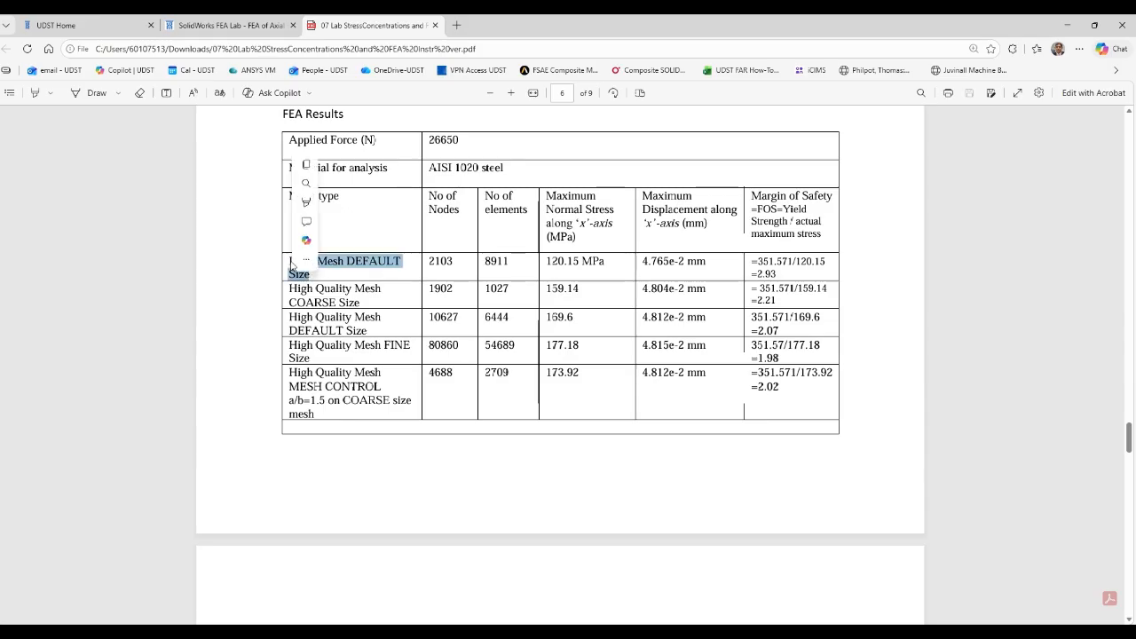
pyautogui.click(290, 262)
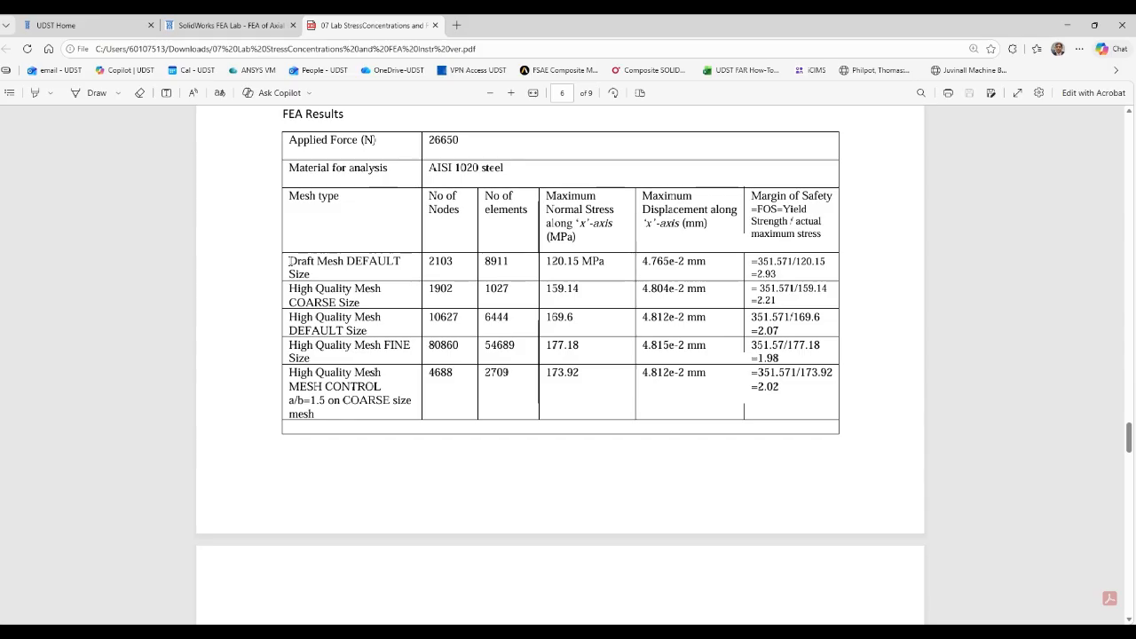
pyautogui.moveTo(289, 262); pyautogui.dragTo(312, 274)
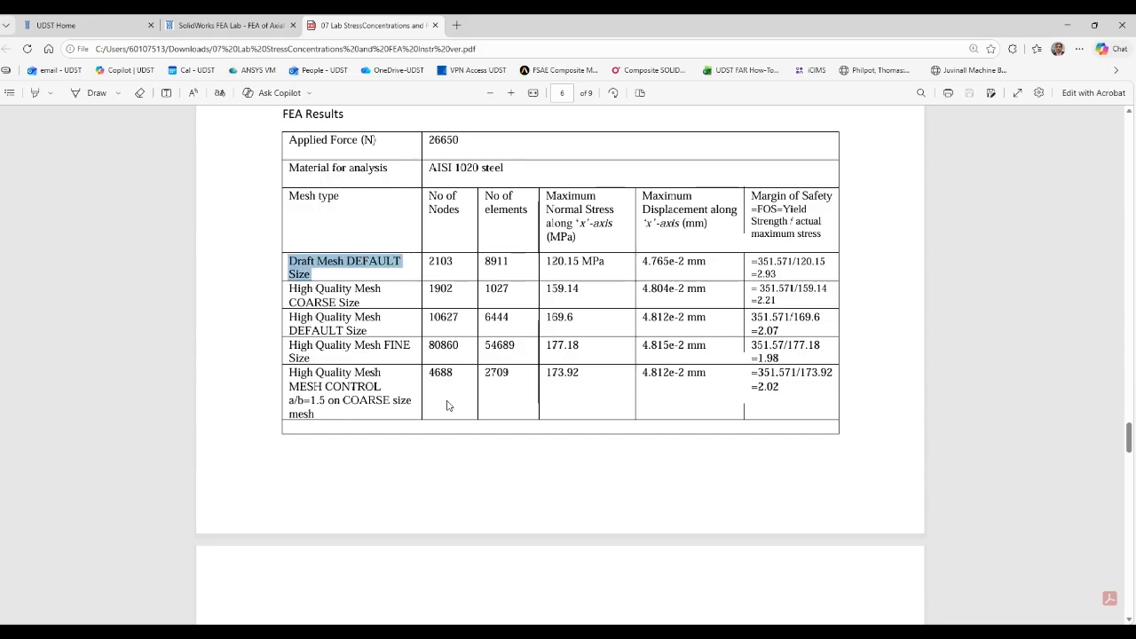
pyautogui.hotkey('ctrl', 'shift', 'Tab')
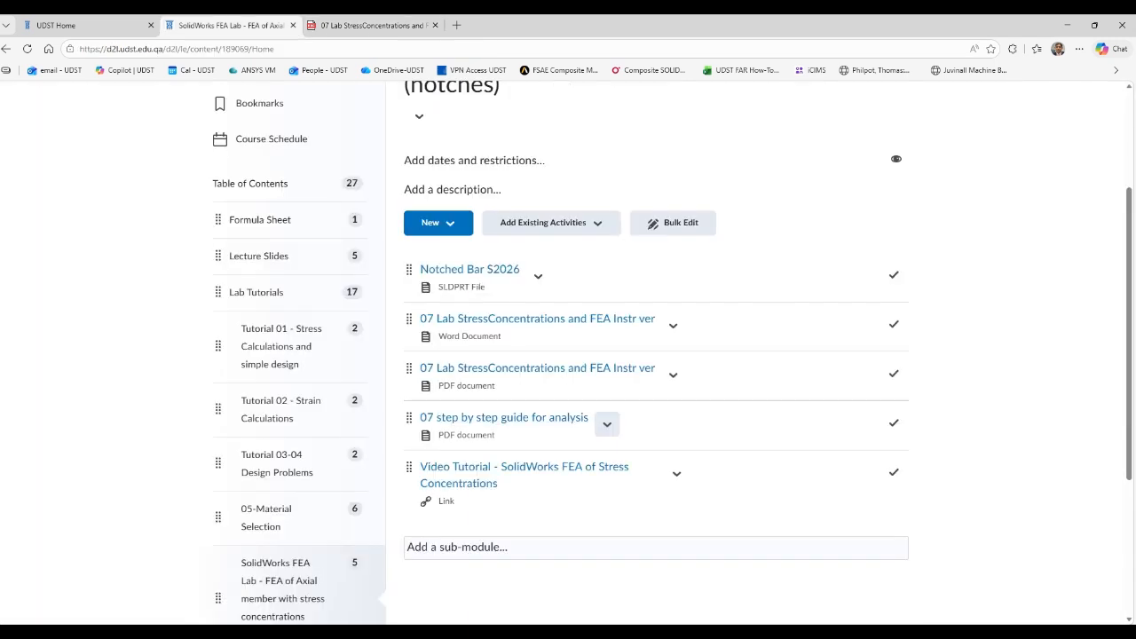
pyautogui.moveTo(632, 632)
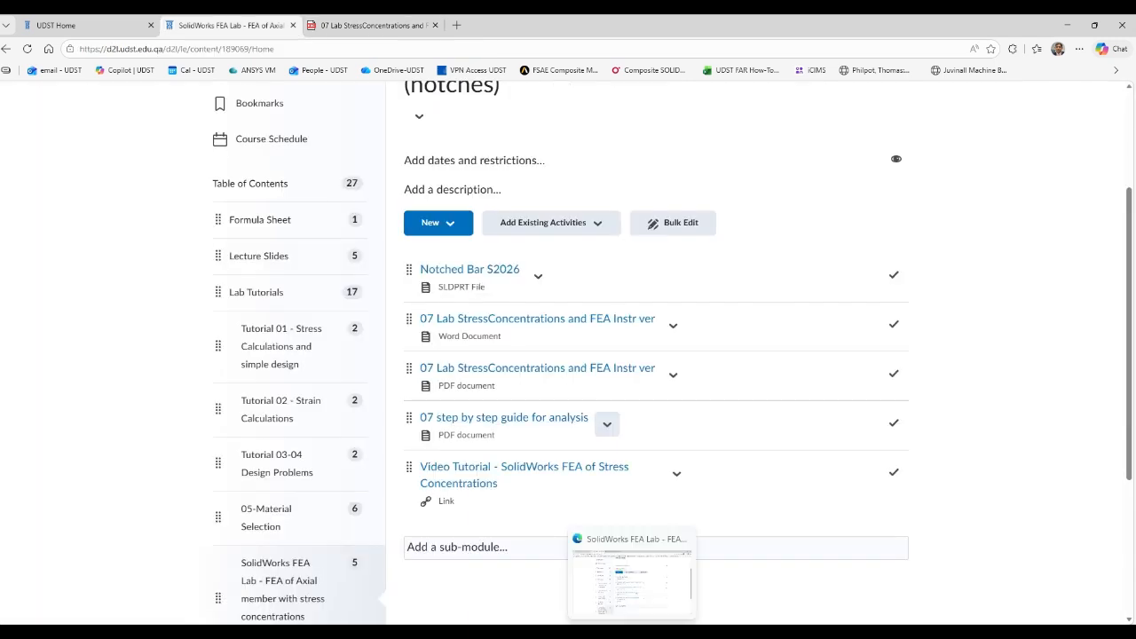
pyautogui.click(678, 619)
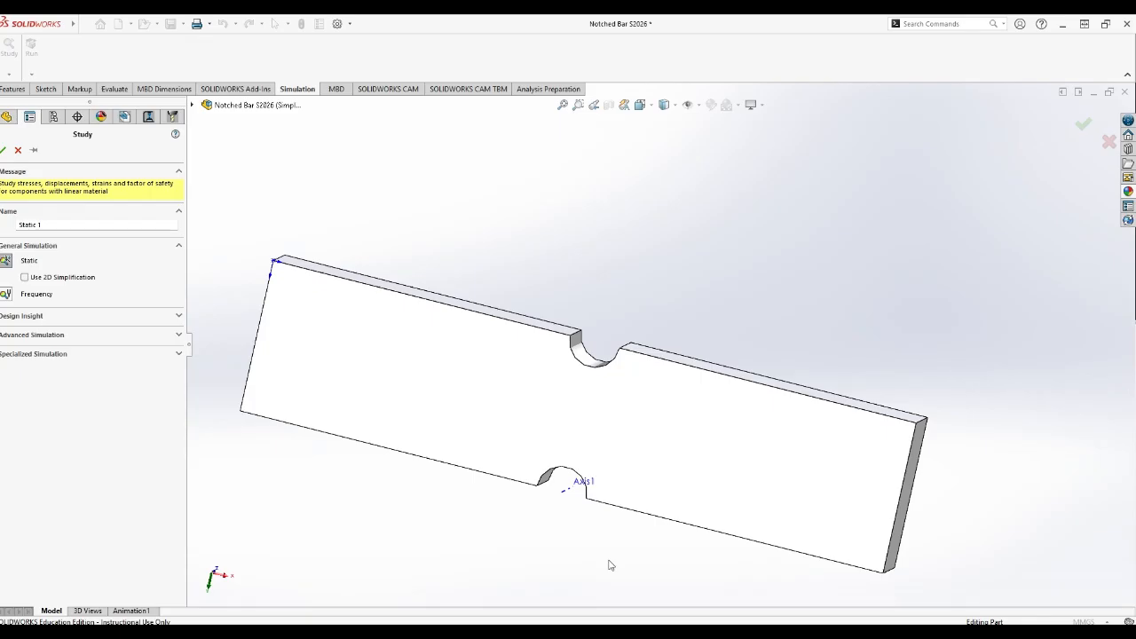
# Name the static study "Draft Mesh DEFAULT Size" and create it.
pyautogui.moveTo(99, 224); pyautogui.dragTo(12, 225)
pyautogui.write('Draft Mesh DEFAULT')
pyautogui.write('Size')
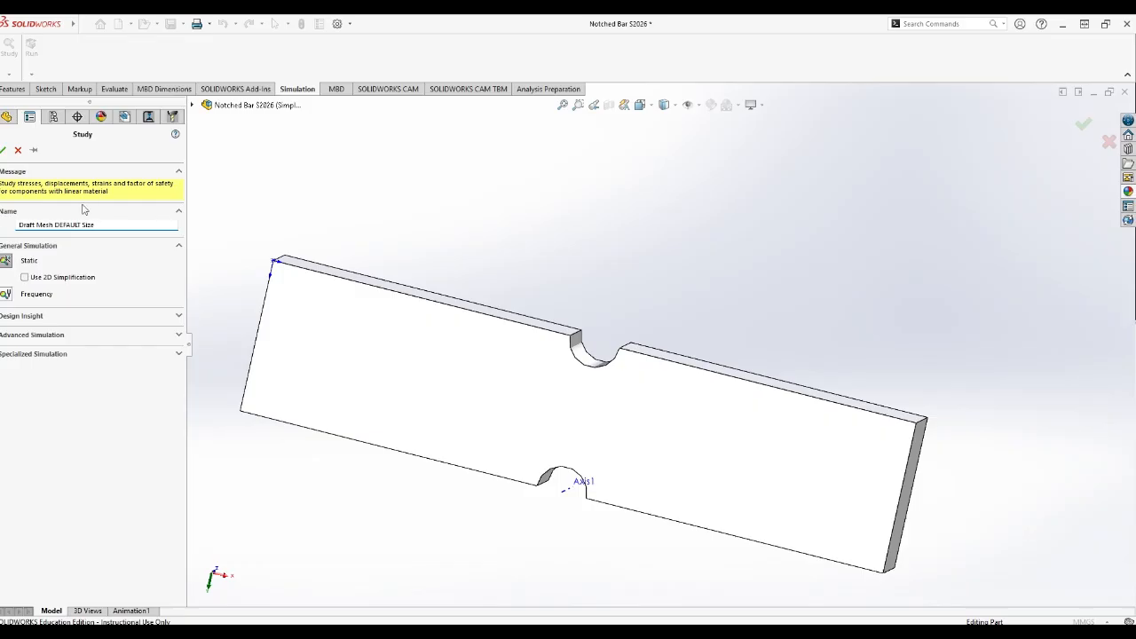
pyautogui.click(4, 151)
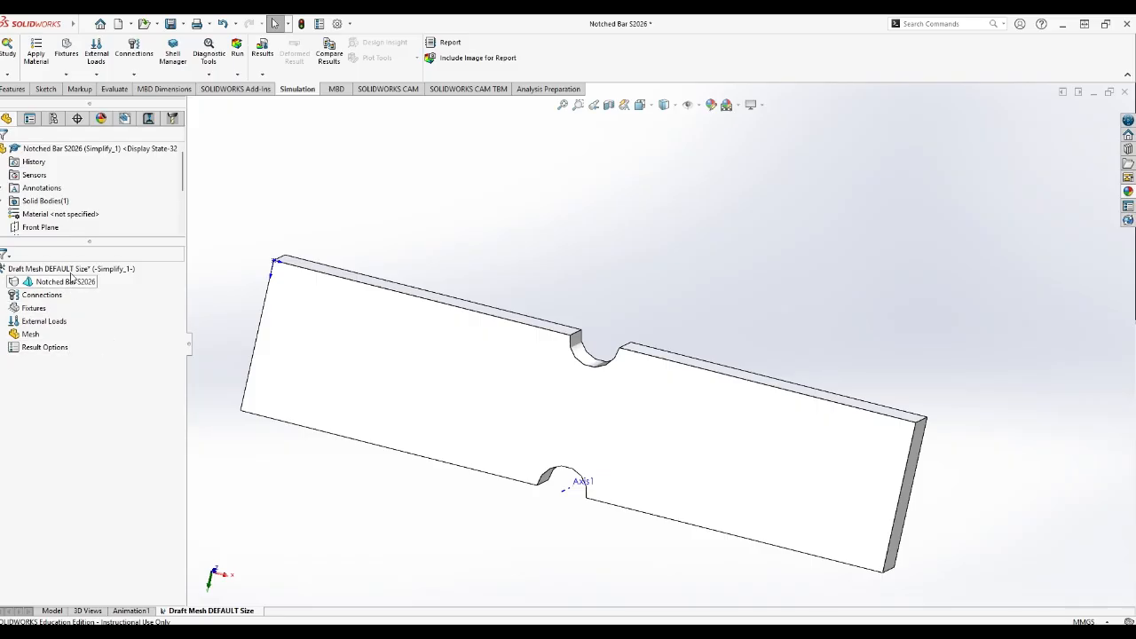
# Enlarge the feature tree area, open the material library for the study's Notched Bar S2026 body and show its Steel list.
pyautogui.moveTo(83, 241); pyautogui.dragTo(77, 291)
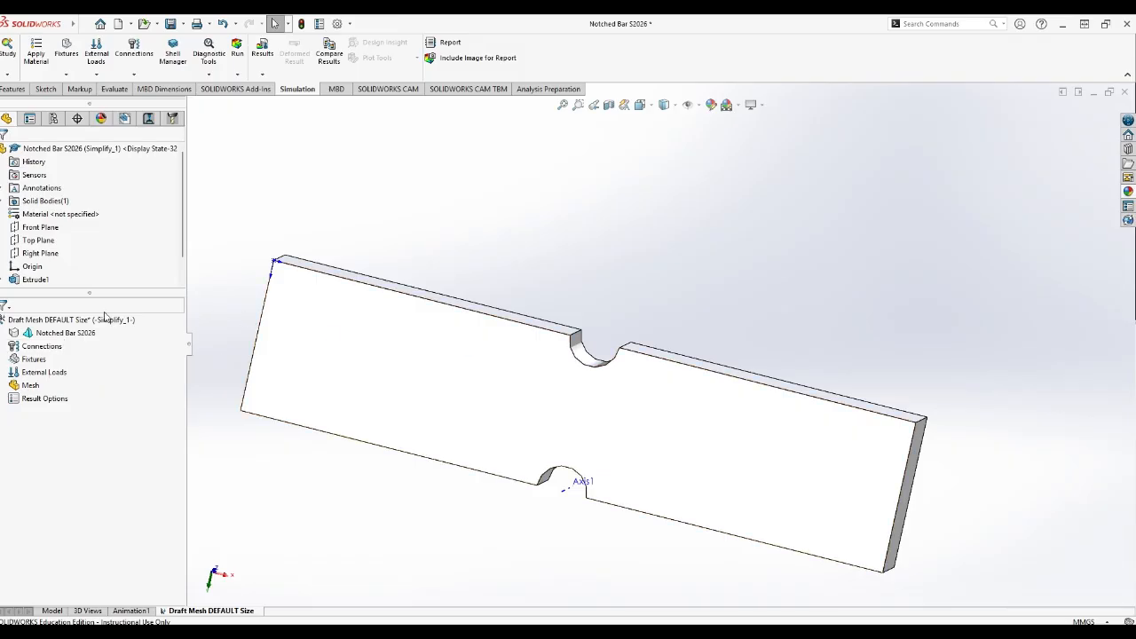
pyautogui.click(73, 337)
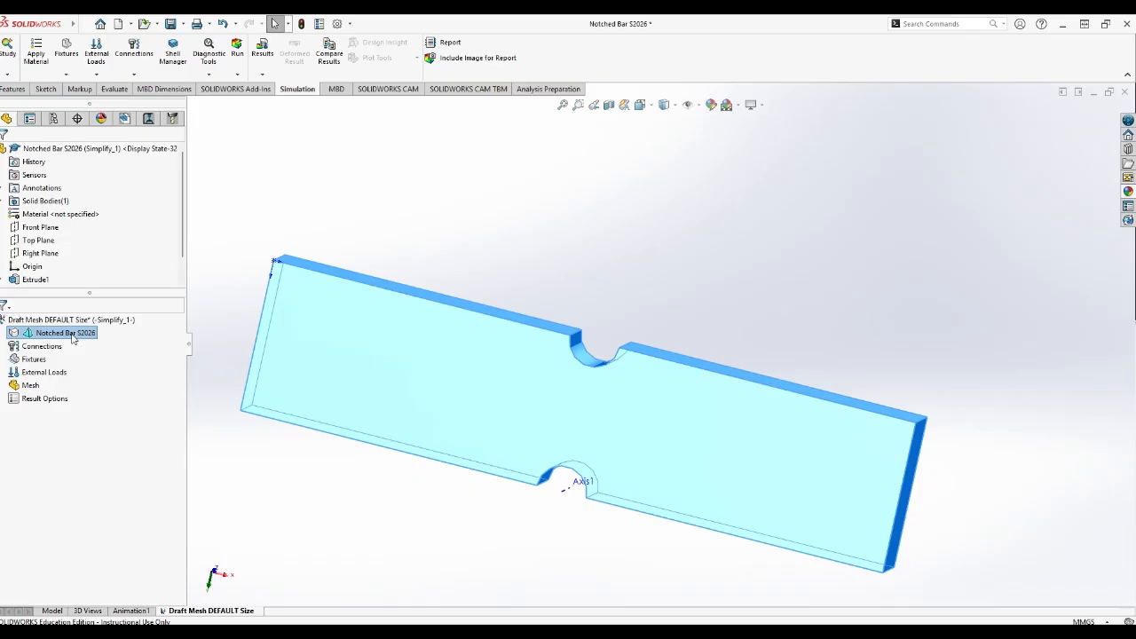
pyautogui.rightClick(74, 337)
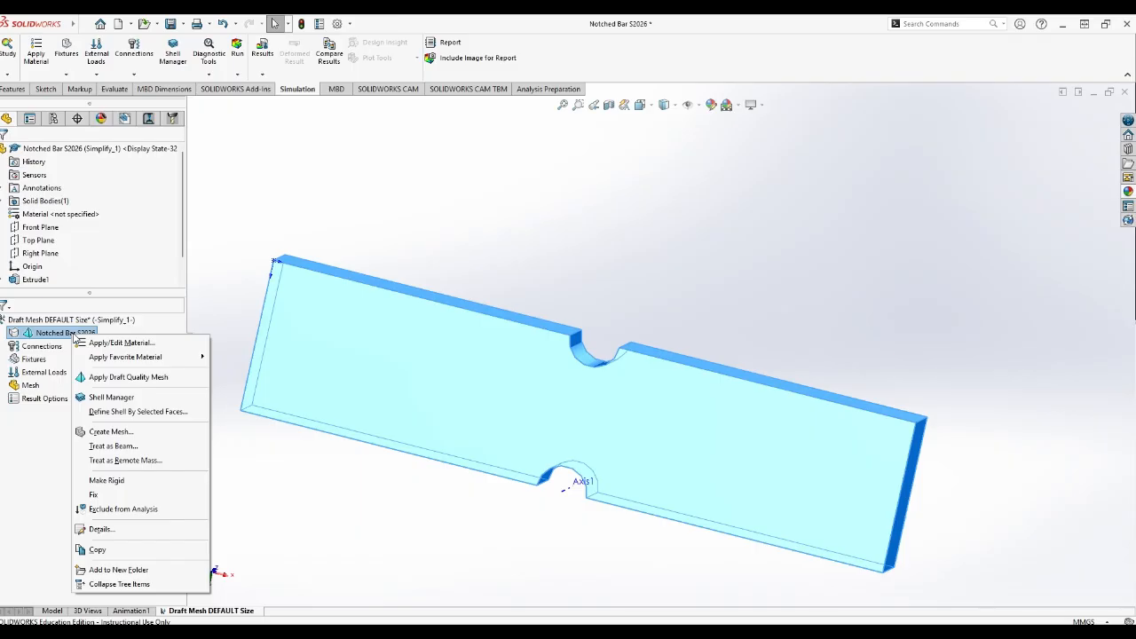
pyautogui.click(145, 344)
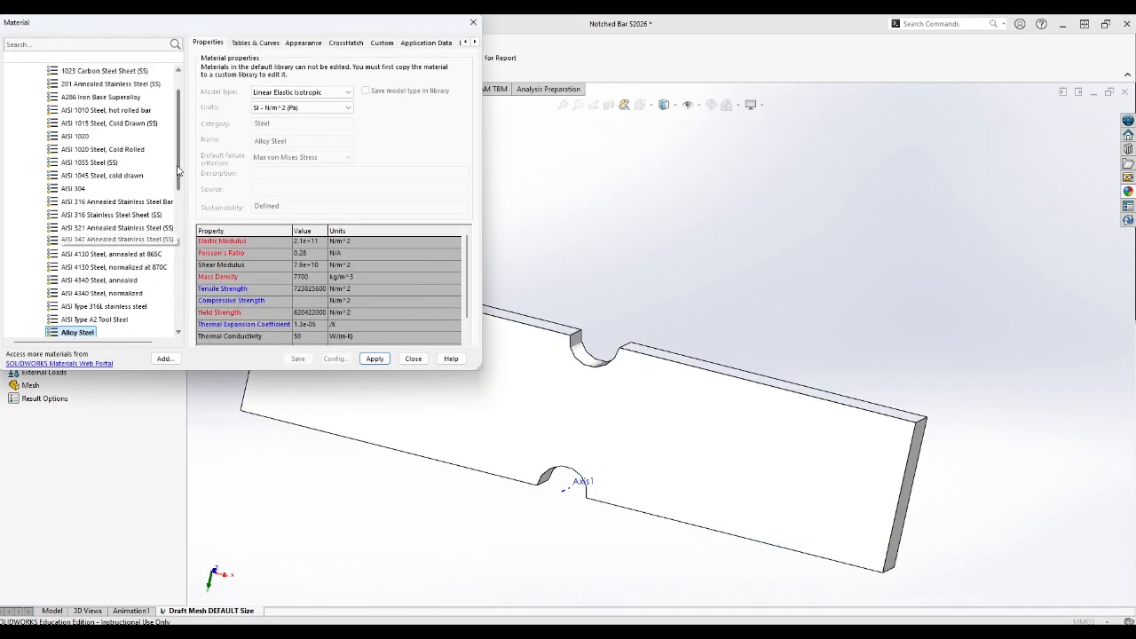
pyautogui.moveTo(177, 170); pyautogui.dragTo(190, 132)
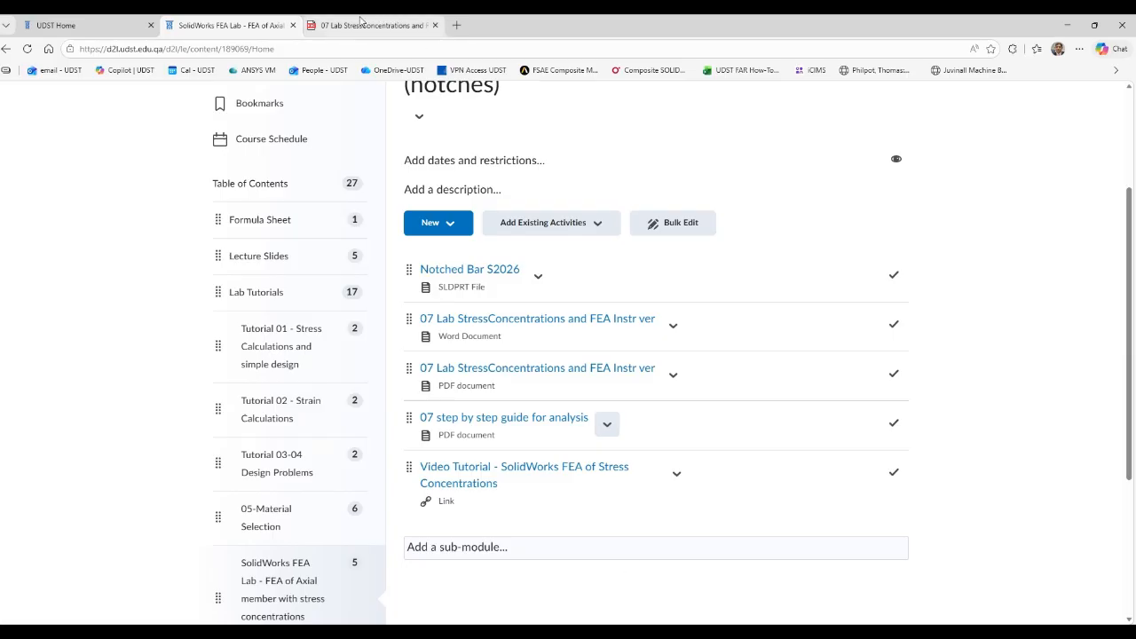
# Look up the instructor case's material and applied force in the lab PDF's case table, then return to SOLIDWORKS.
pyautogui.click(360, 24)
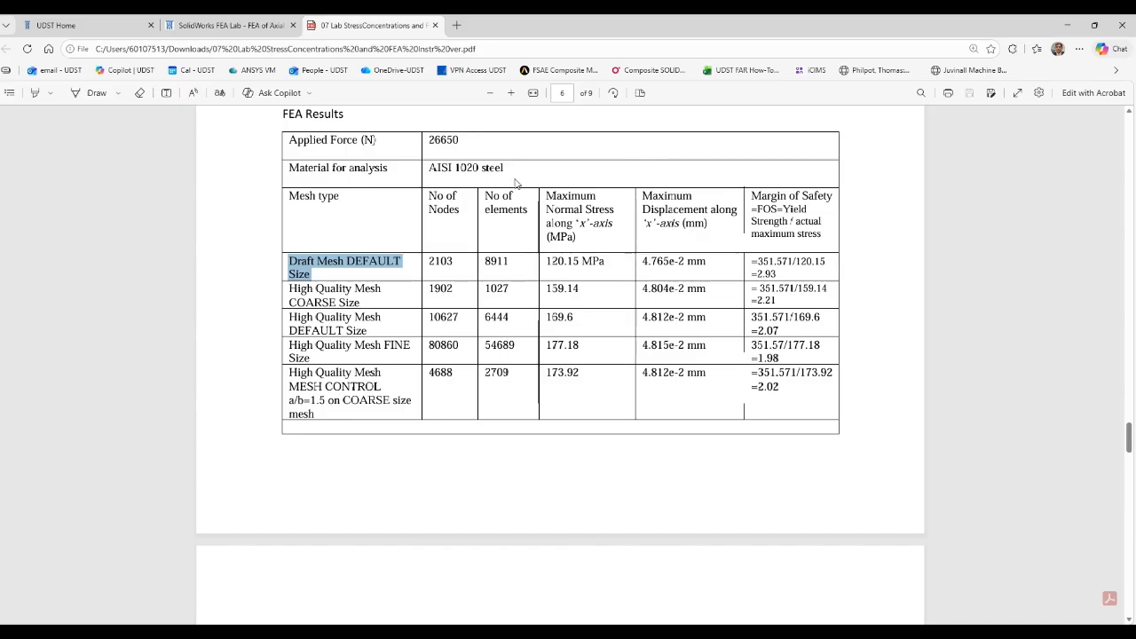
pyautogui.scroll(10, 646, 425)
pyautogui.scroll(15, 646, 426)
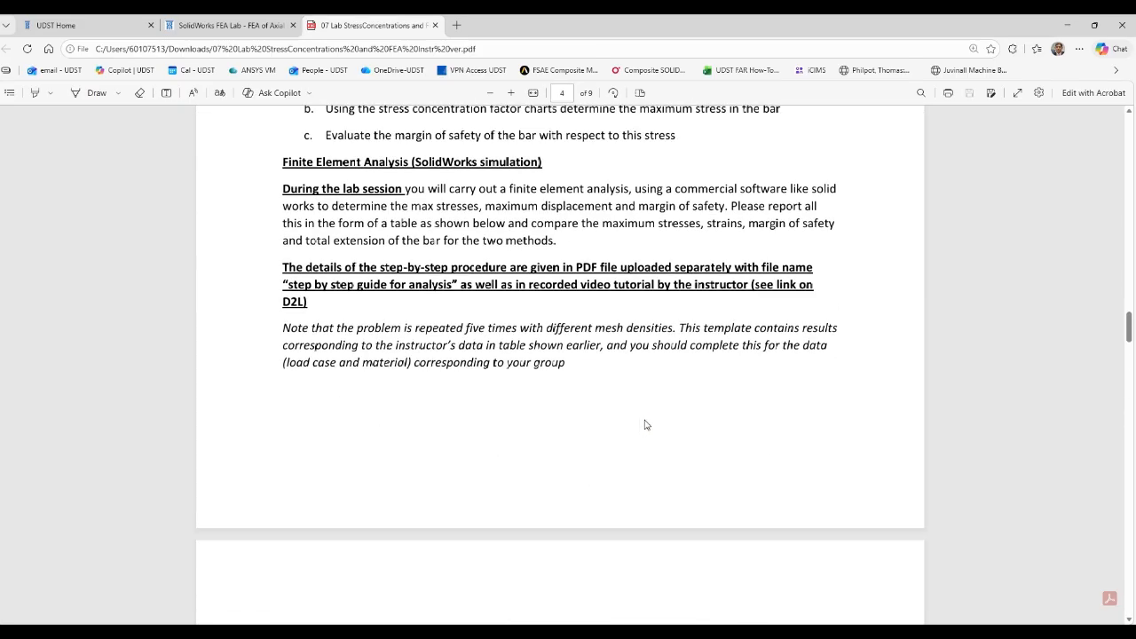
pyautogui.scroll(-2, 622, 435)
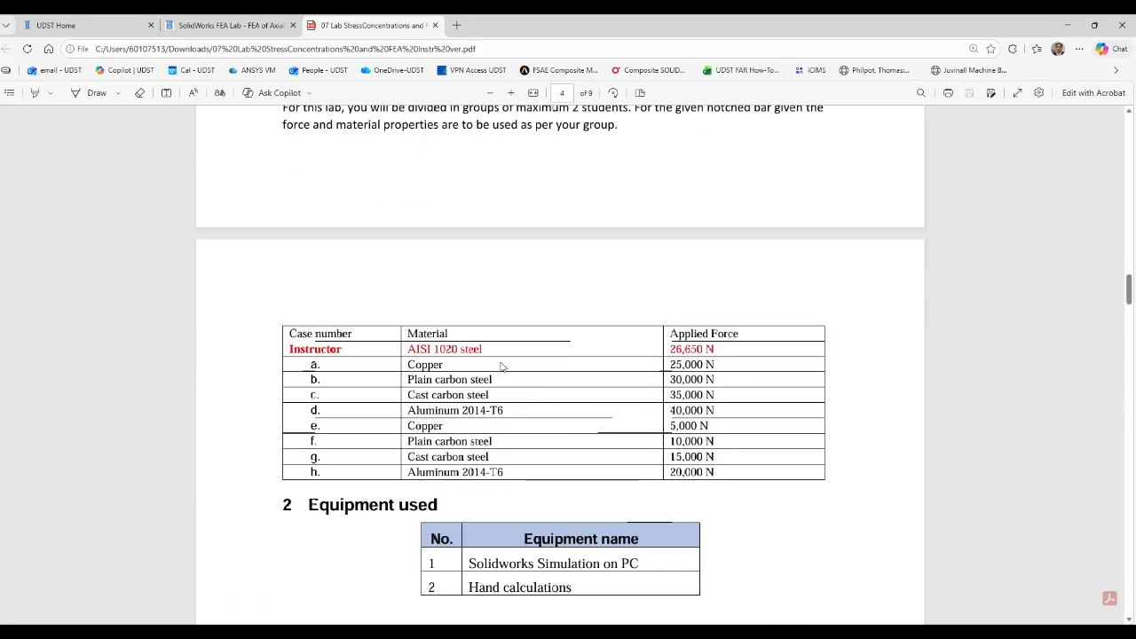
pyautogui.moveTo(485, 349); pyautogui.dragTo(408, 352)
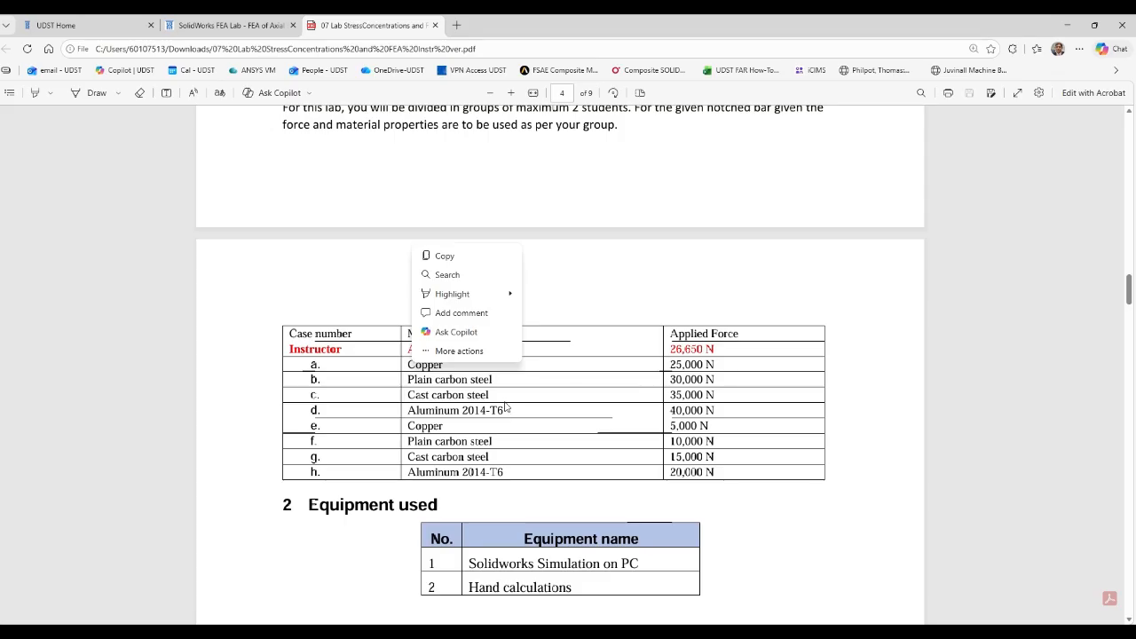
pyautogui.click(548, 464)
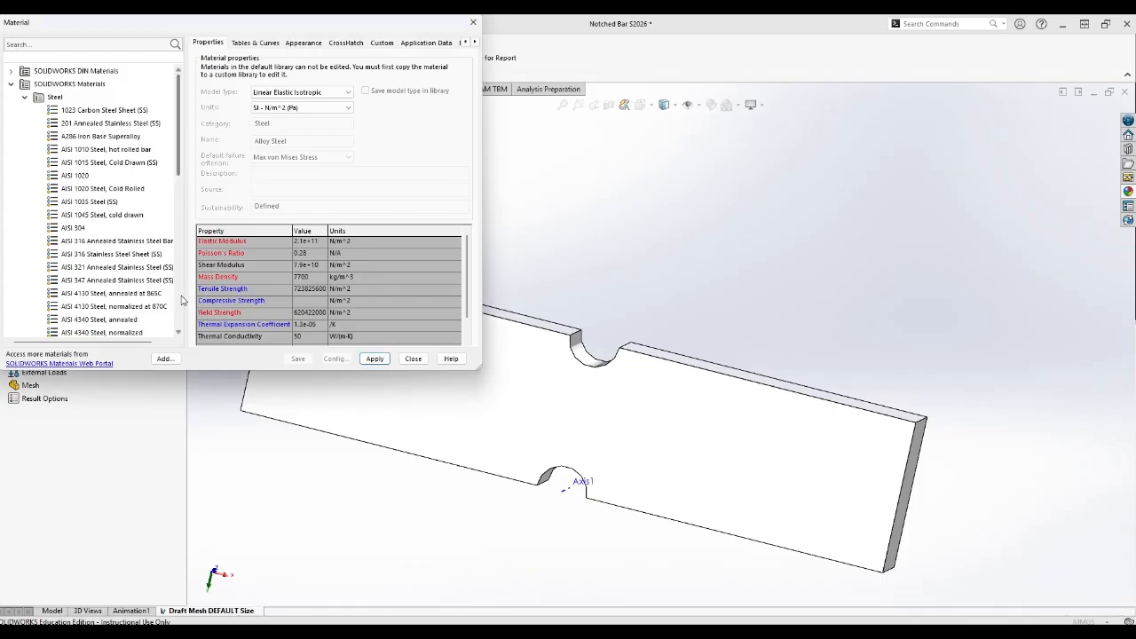
# Browse the material library down to the Custom Materials categories and return to the Steel list.
pyautogui.scroll(-3, 181, 300)
pyautogui.scroll(-5, 182, 300)
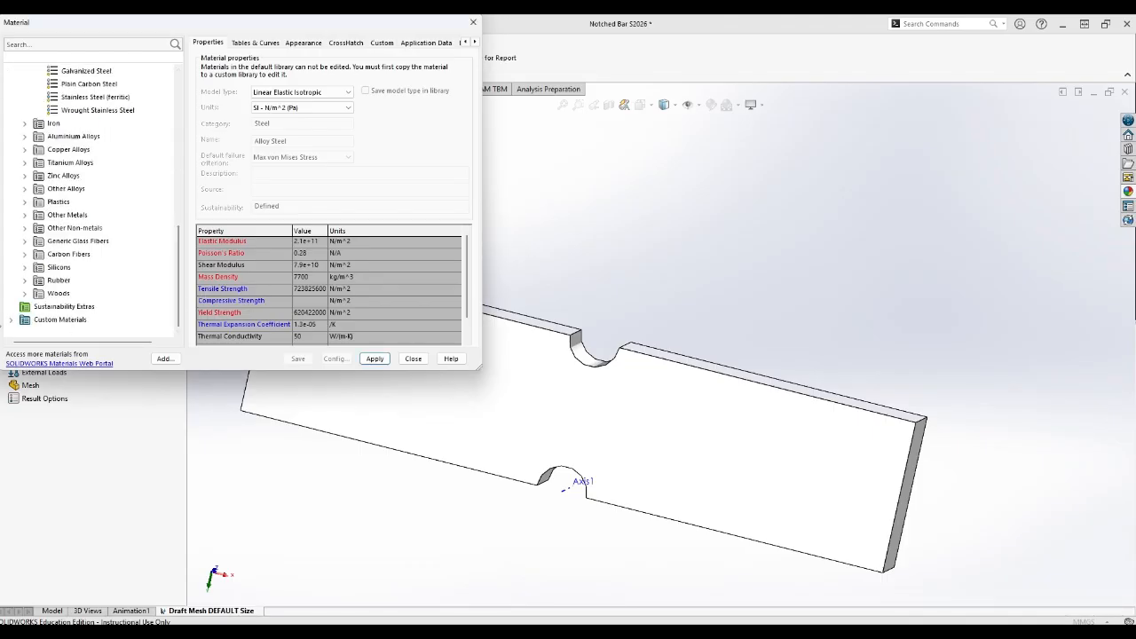
pyautogui.click(11, 320)
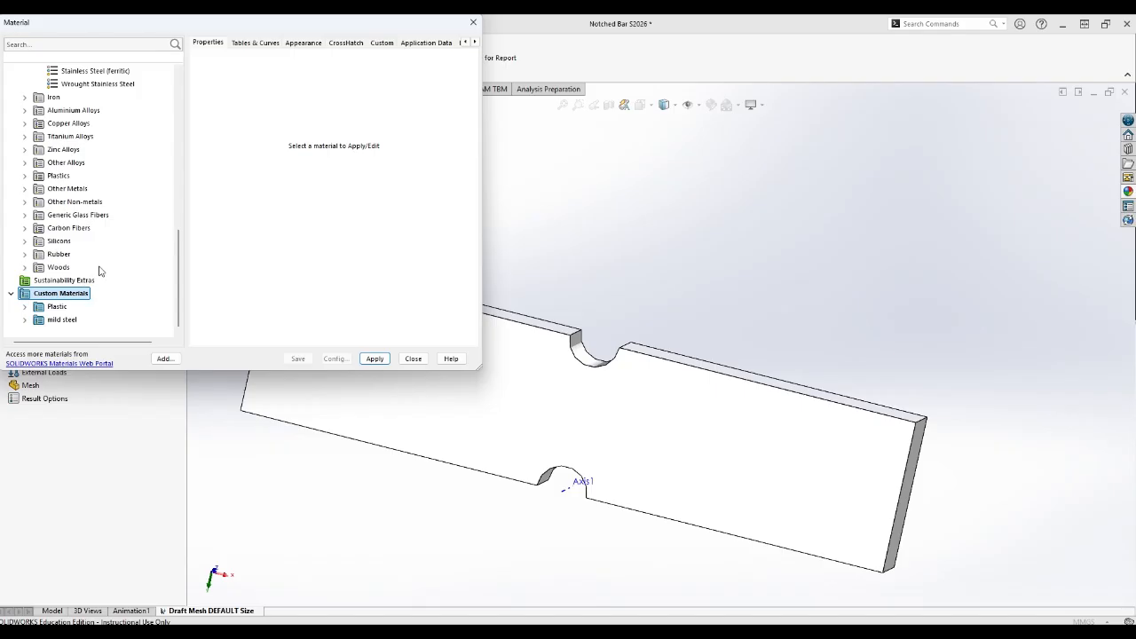
pyautogui.scroll(15, 100, 271)
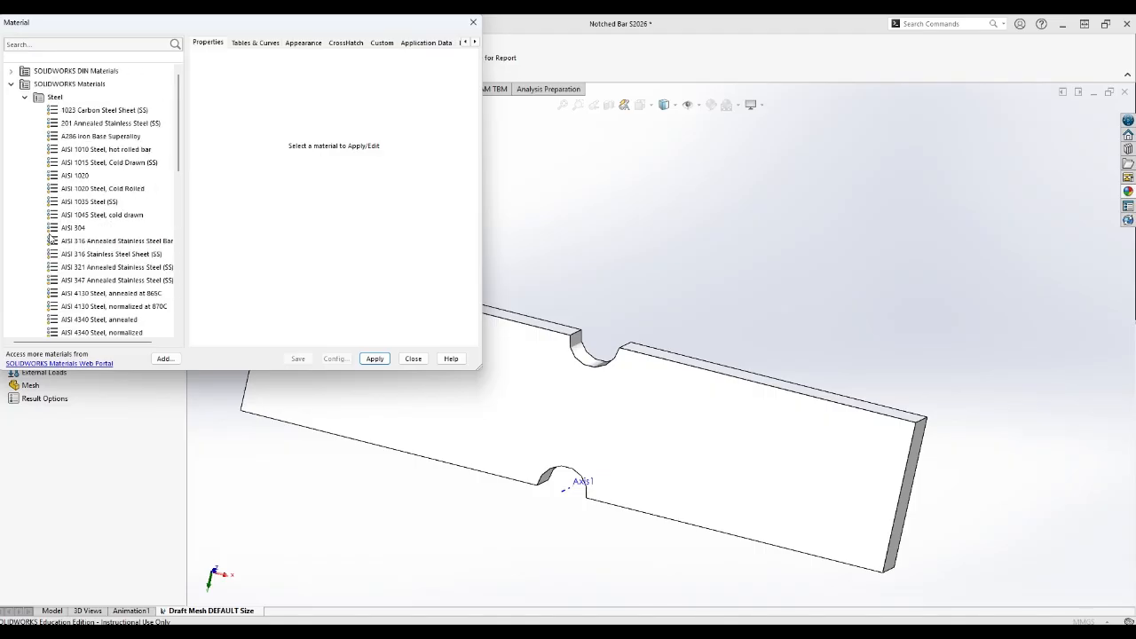
# Apply AISI 1020 steel to the study's Notched Bar S2026 body with property units shown in SI - N/mm^2 (MPa).
pyautogui.click(82, 177)
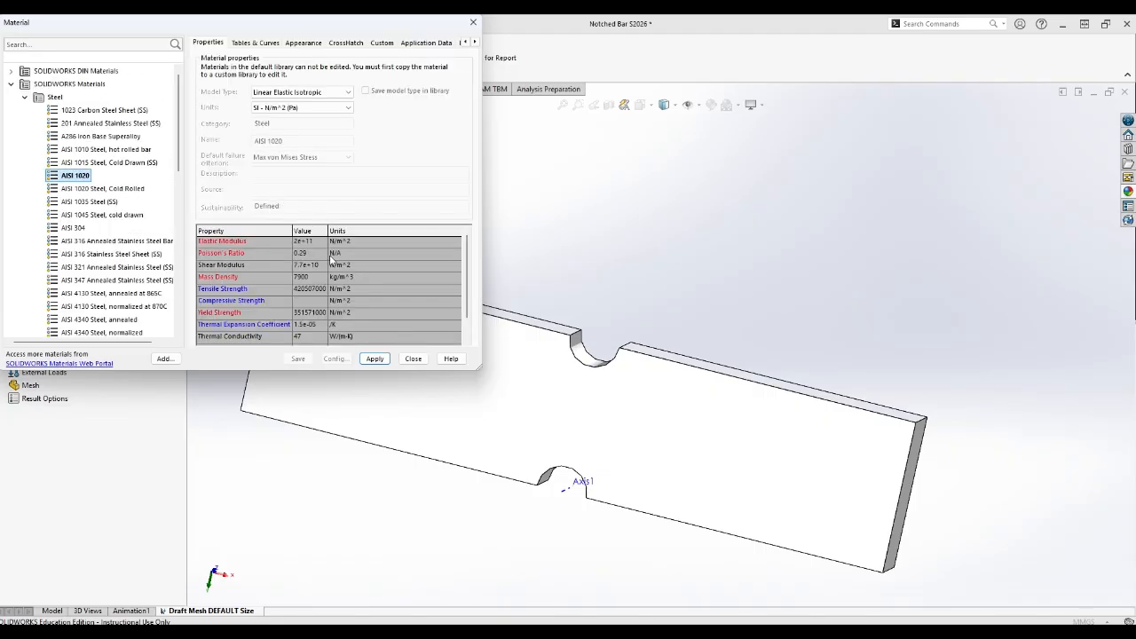
pyautogui.click(348, 107)
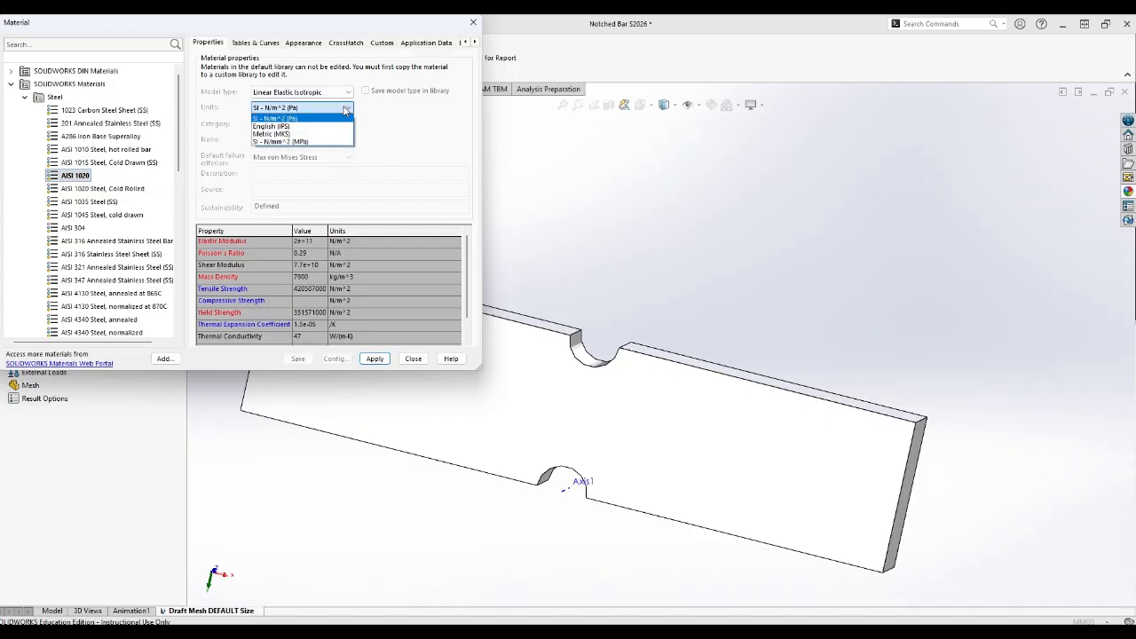
pyautogui.click(302, 142)
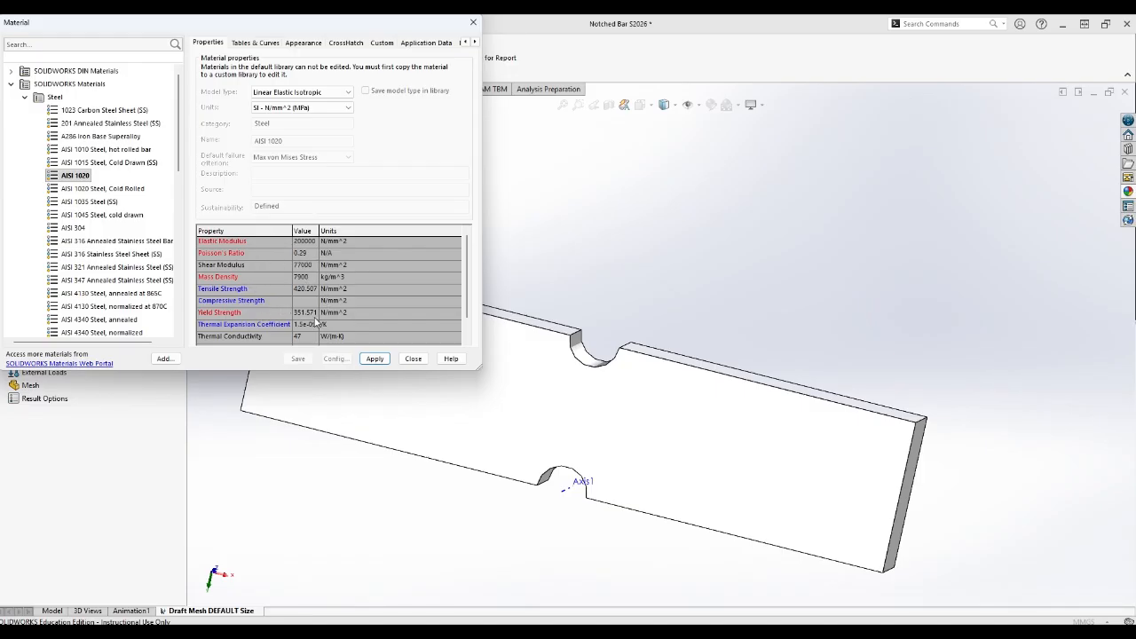
pyautogui.click(380, 363)
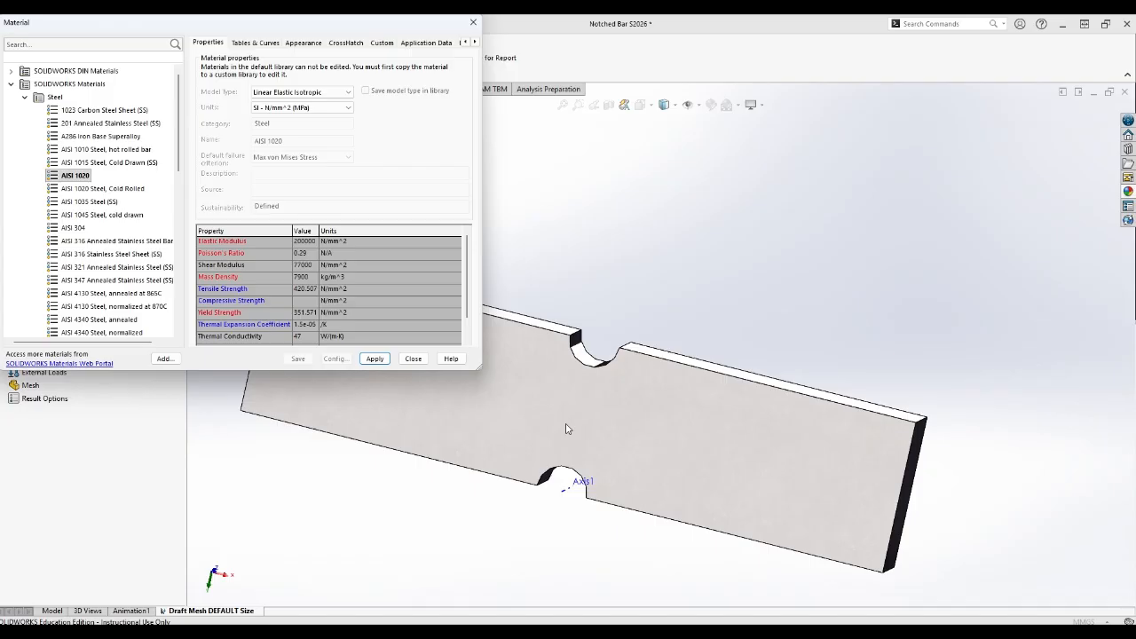
pyautogui.click(421, 364)
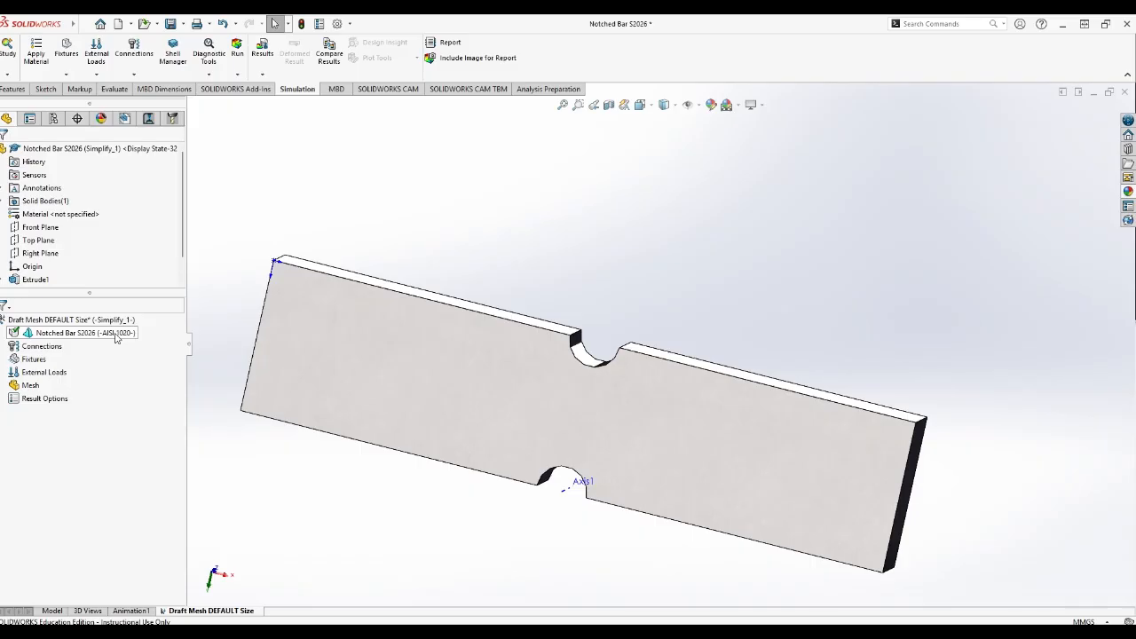
# Check the support location in Figure 1 of the lab PDF in the browser and return to the SOLIDWORKS model.
pyautogui.moveTo(853, 448); pyautogui.dragTo(799, 396, button='middle')
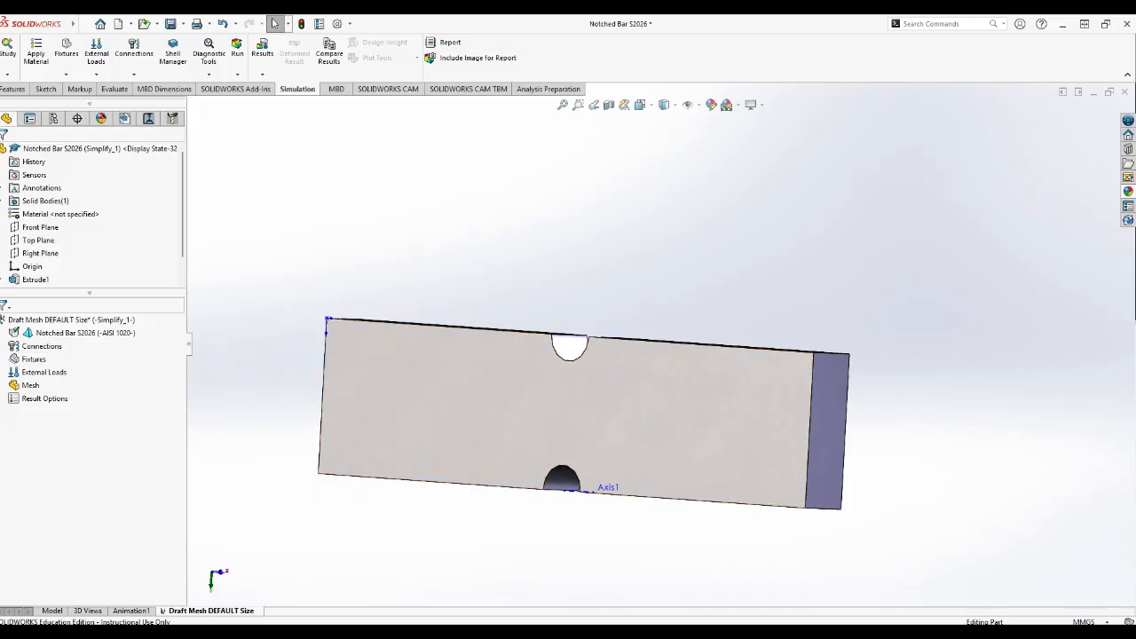
pyautogui.click(644, 632)
pyautogui.scroll(2, 466, 293)
pyautogui.scroll(8, 465, 297)
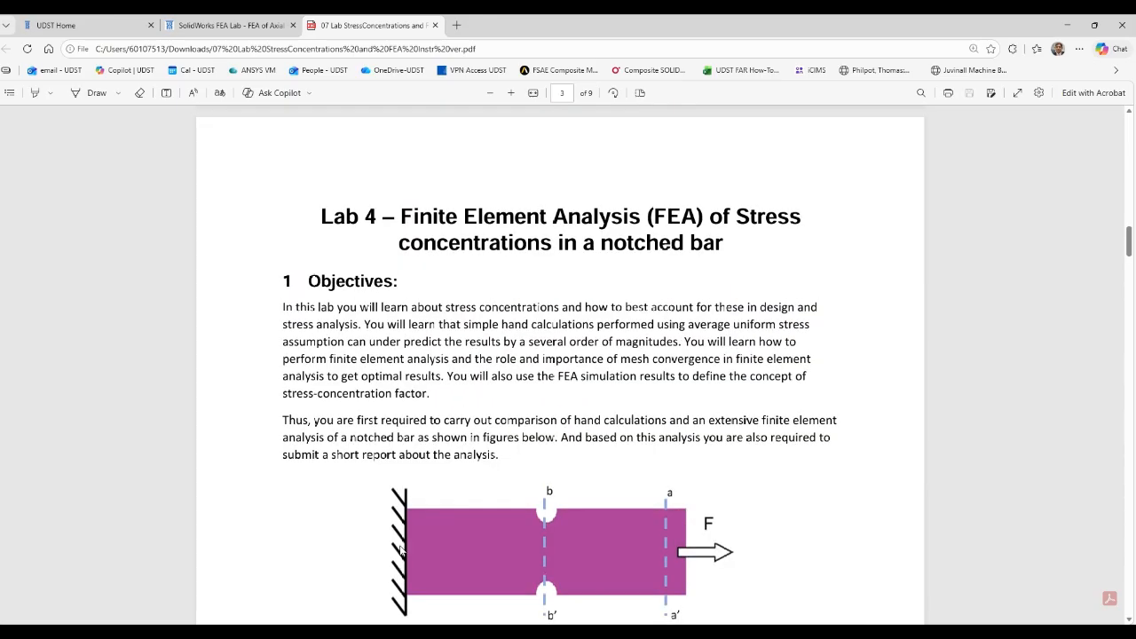
pyautogui.scroll(-2, 401, 551)
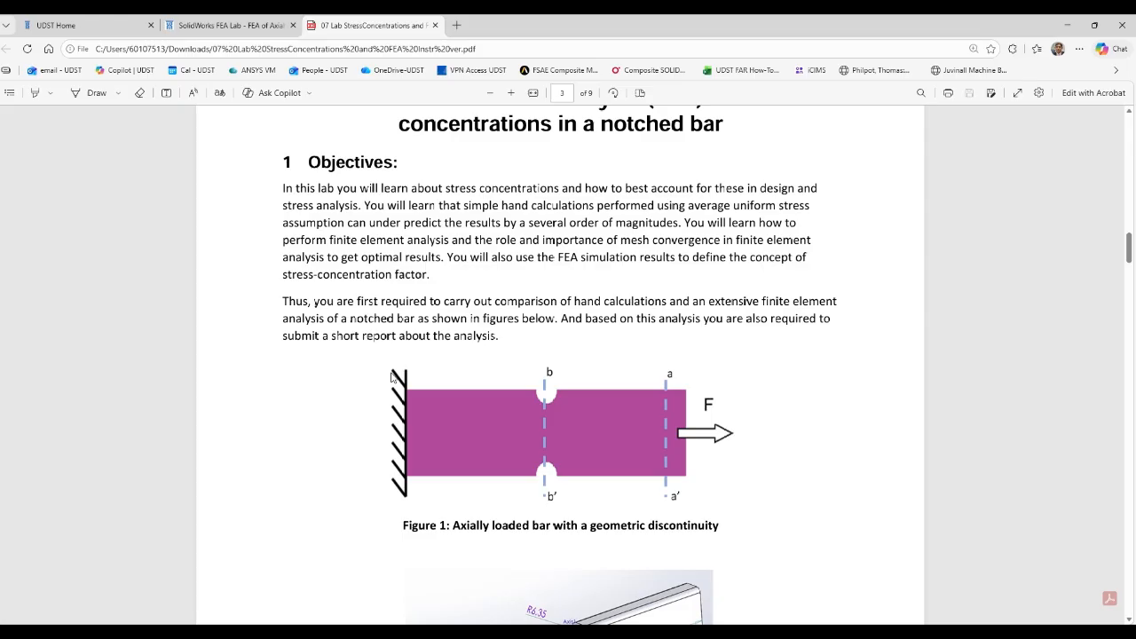
pyautogui.click(1068, 24)
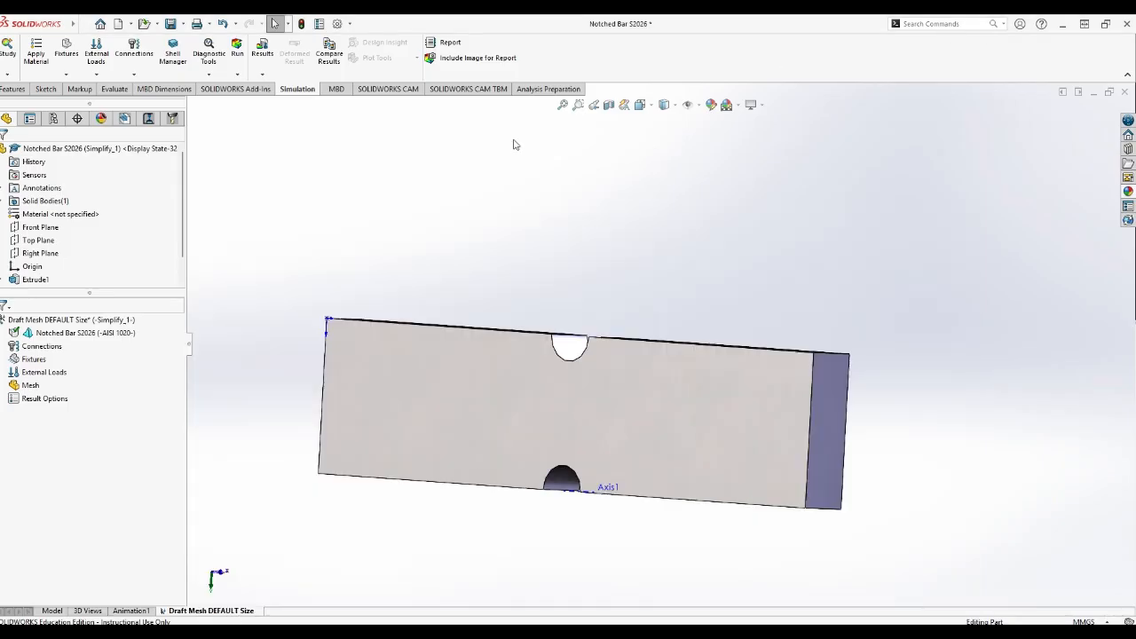
# Start a Fixed Geometry fixture in the study and select the bar's narrow end face at the origin end.
pyautogui.click(33, 358)
pyautogui.rightClick(39, 363)
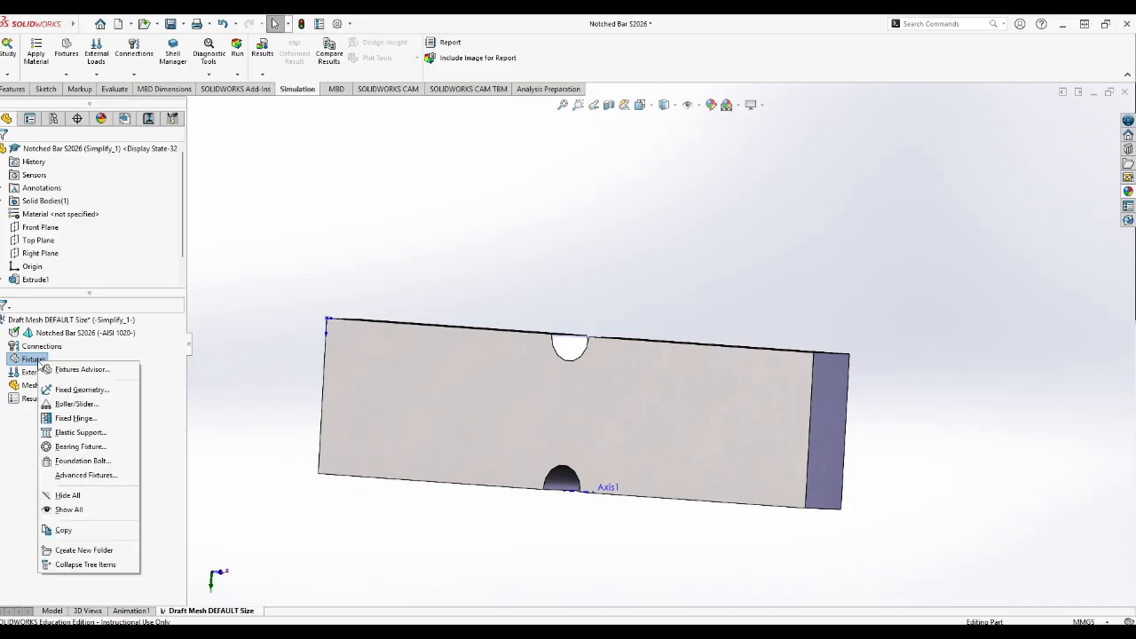
pyautogui.click(78, 389)
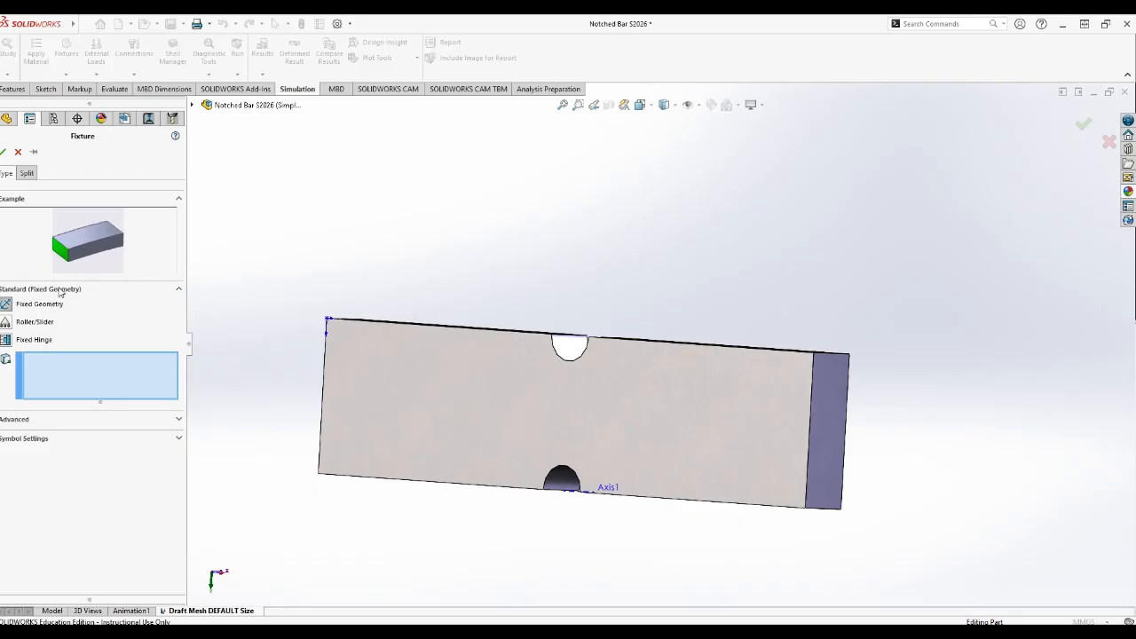
pyautogui.moveTo(257, 355); pyautogui.dragTo(316, 573, button='middle')
pyautogui.click(372, 429)
pyautogui.moveTo(371, 429); pyautogui.dragTo(764, 484, button='middle')
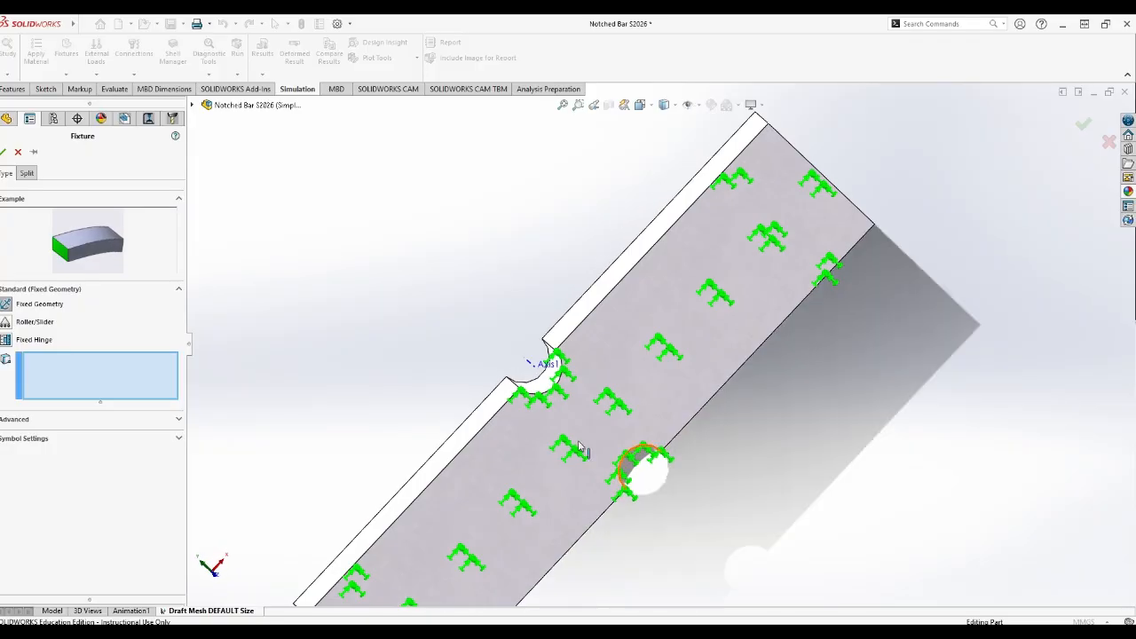
pyautogui.moveTo(263, 556); pyautogui.dragTo(586, 356, button='middle')
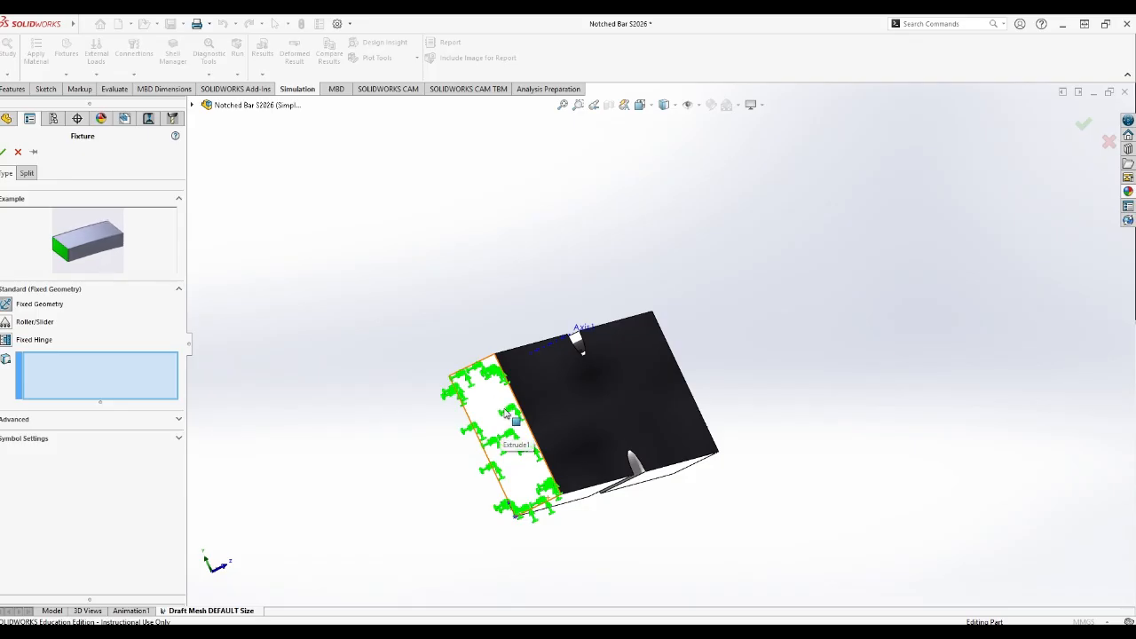
pyautogui.moveTo(766, 541); pyautogui.dragTo(629, 568, button='middle')
pyautogui.moveTo(239, 451); pyautogui.dragTo(280, 514, button='middle')
pyautogui.moveTo(997, 156); pyautogui.dragTo(958, 197, button='middle')
pyautogui.scroll(1, 584, 299)
pyautogui.scroll(5, 584, 299)
pyautogui.scroll(-5, 539, 477)
pyautogui.moveTo(539, 478); pyautogui.dragTo(595, 381, button='middle')
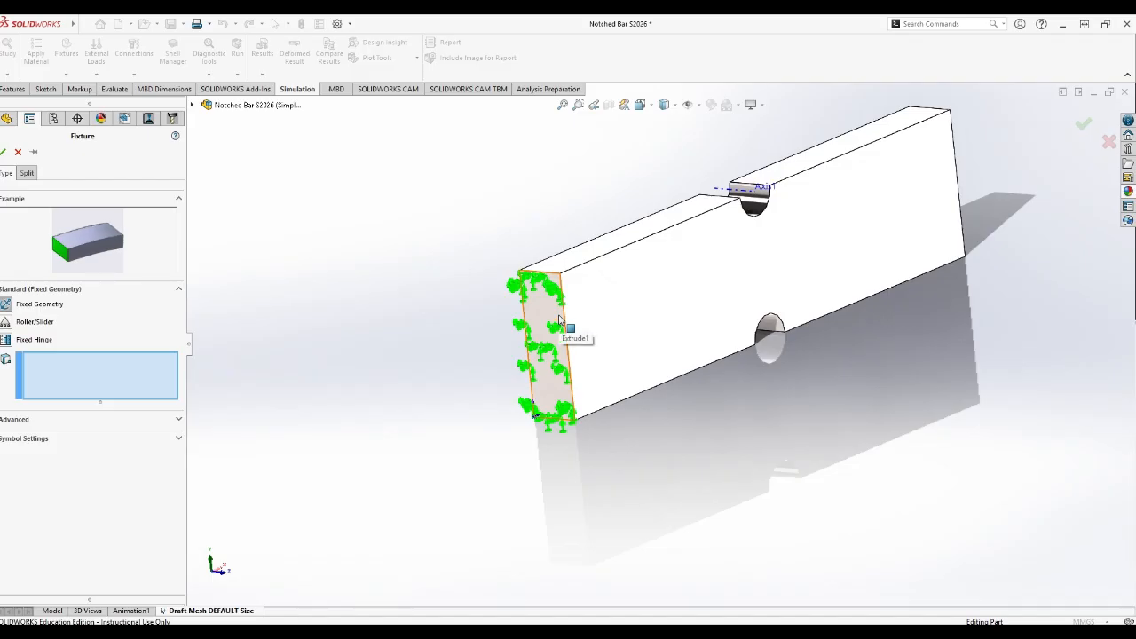
pyautogui.click(560, 319)
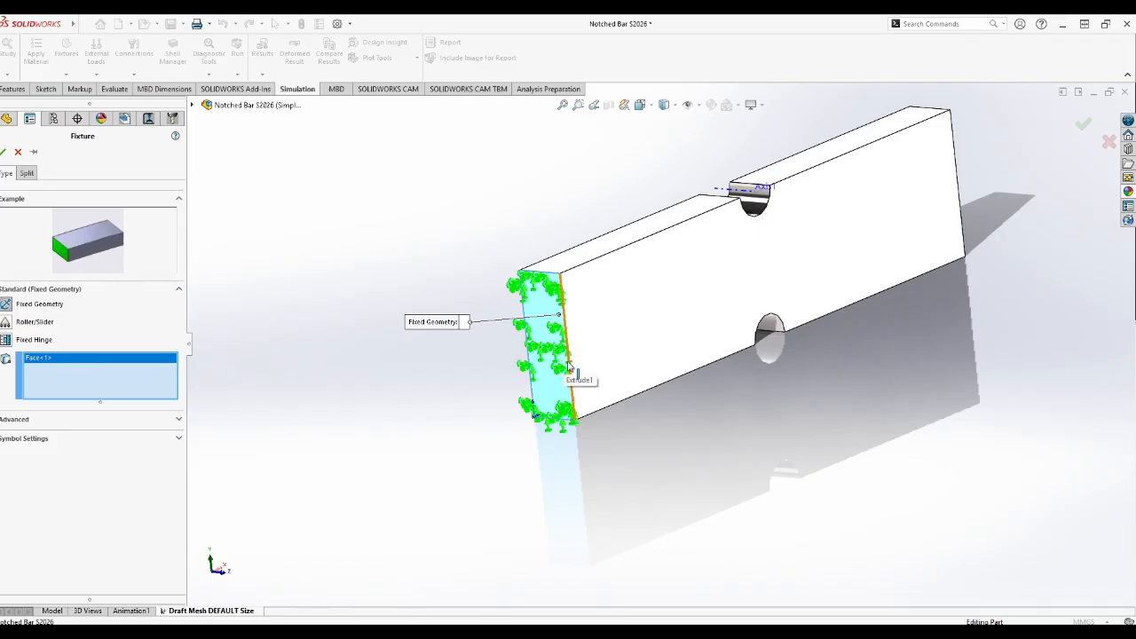
# Add the four boundary edges of the fixed end face to the fixture and accept it.
pyautogui.click(569, 366)
pyautogui.click(550, 273)
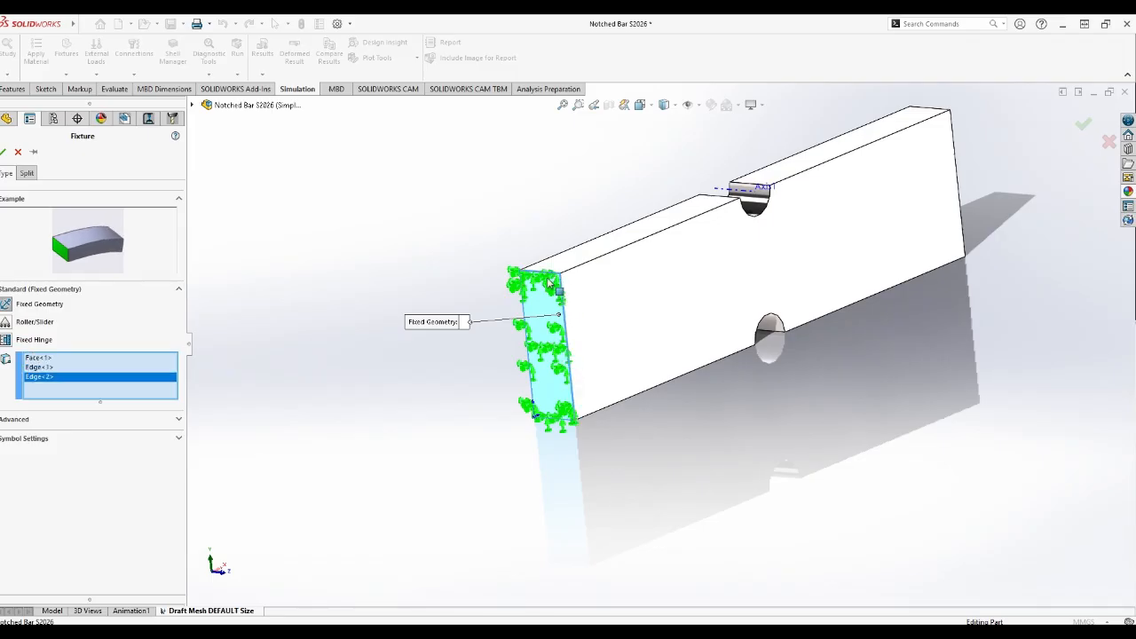
pyautogui.click(523, 310)
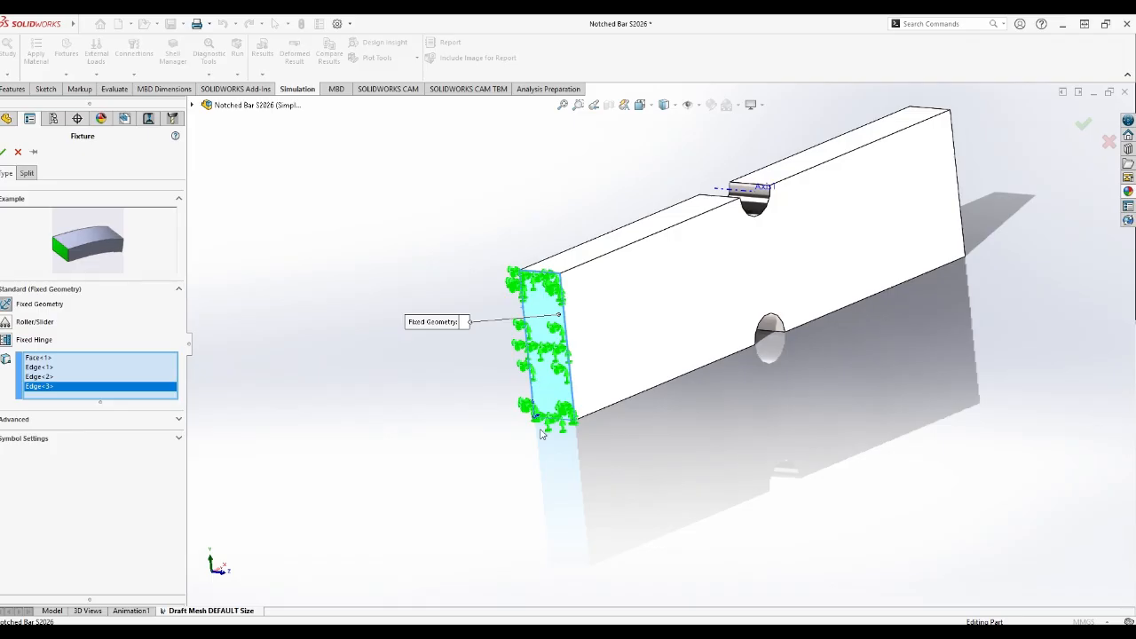
pyautogui.click(553, 422)
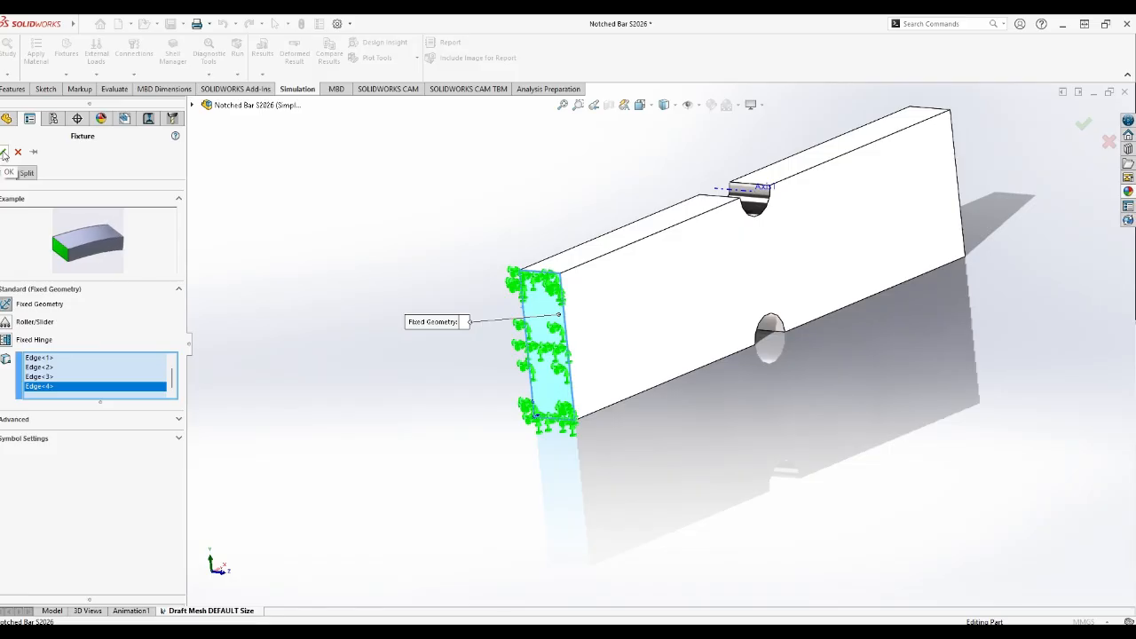
pyautogui.click(4, 153)
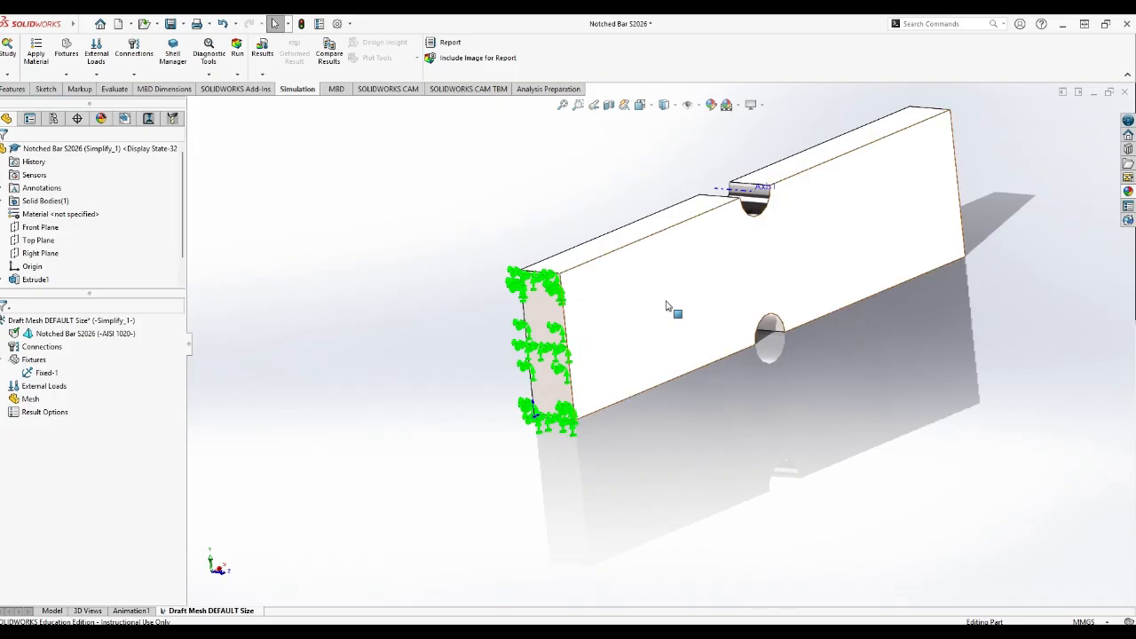
# Orient the bar to show its free end, check the force direction in the PDF's Figure 1 and return to SOLIDWORKS.
pyautogui.scroll(2, 1037, 329)
pyautogui.moveTo(967, 282); pyautogui.dragTo(857, 430, button='middle')
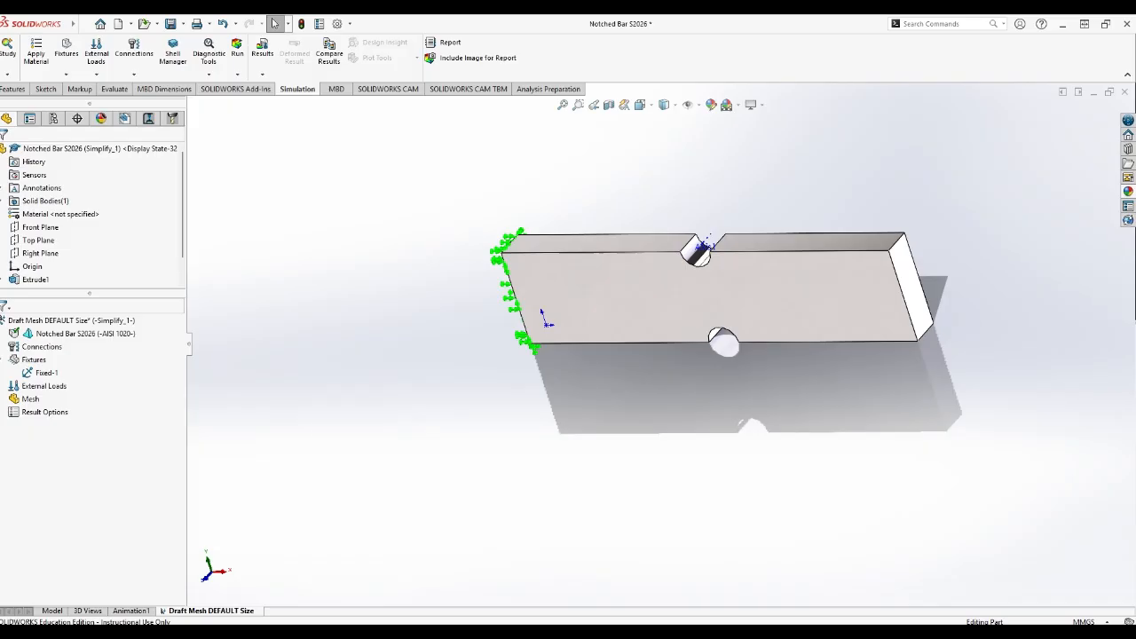
pyautogui.click(655, 591)
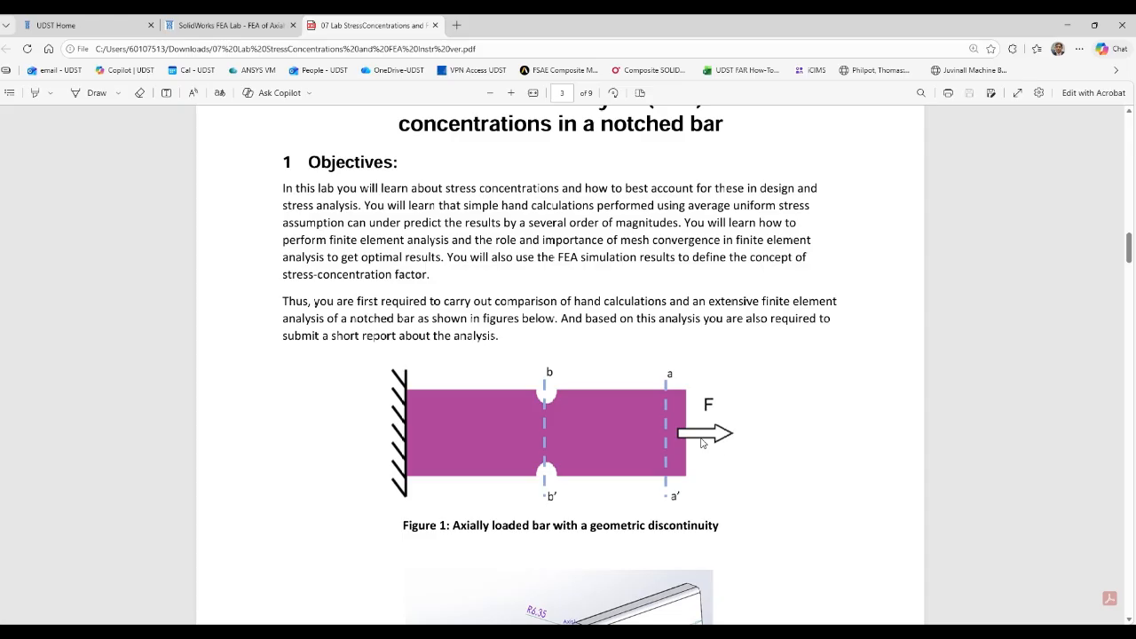
pyautogui.scroll(-2, 718, 537)
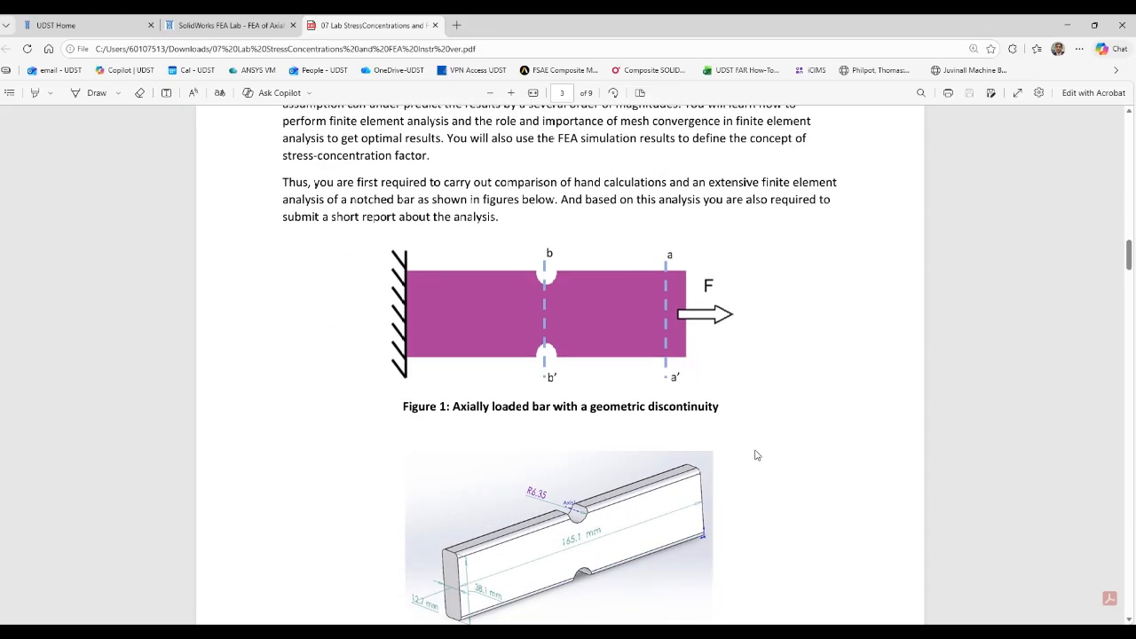
pyautogui.click(1067, 24)
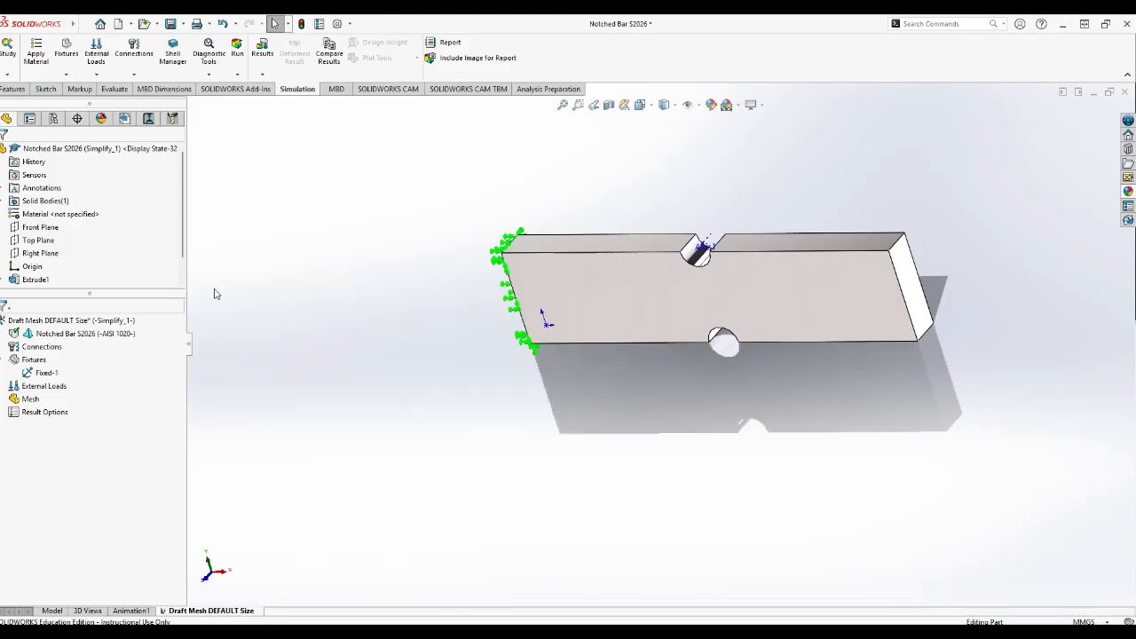
# Start a Force load normal to the bar's free end face and reverse its direction to pull outward.
pyautogui.click(44, 386)
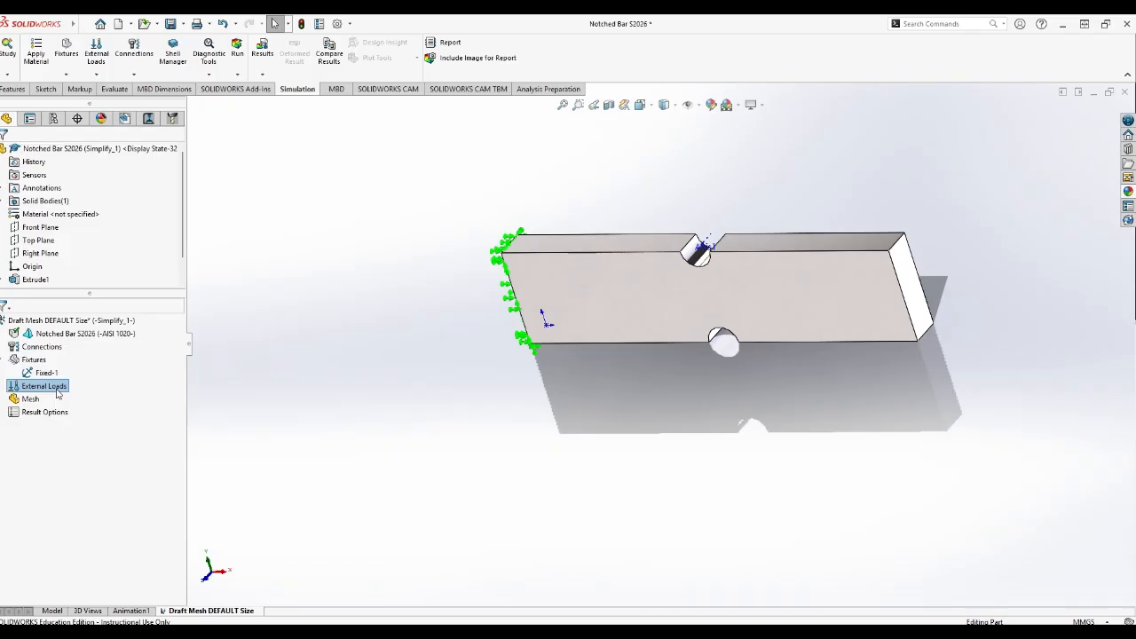
pyautogui.rightClick(58, 394)
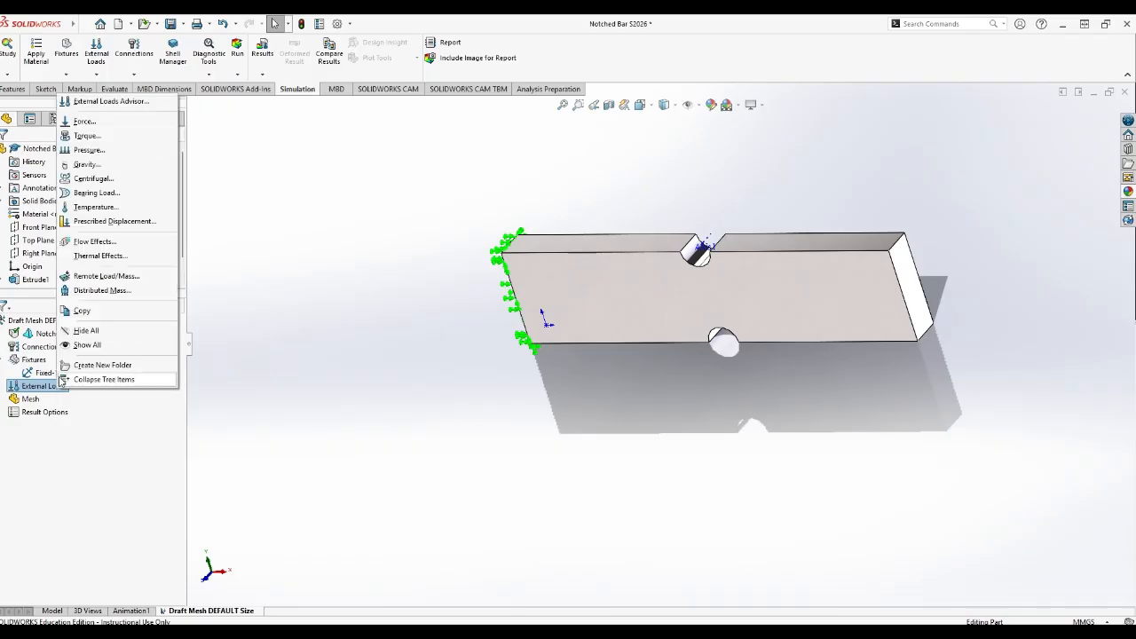
pyautogui.click(111, 129)
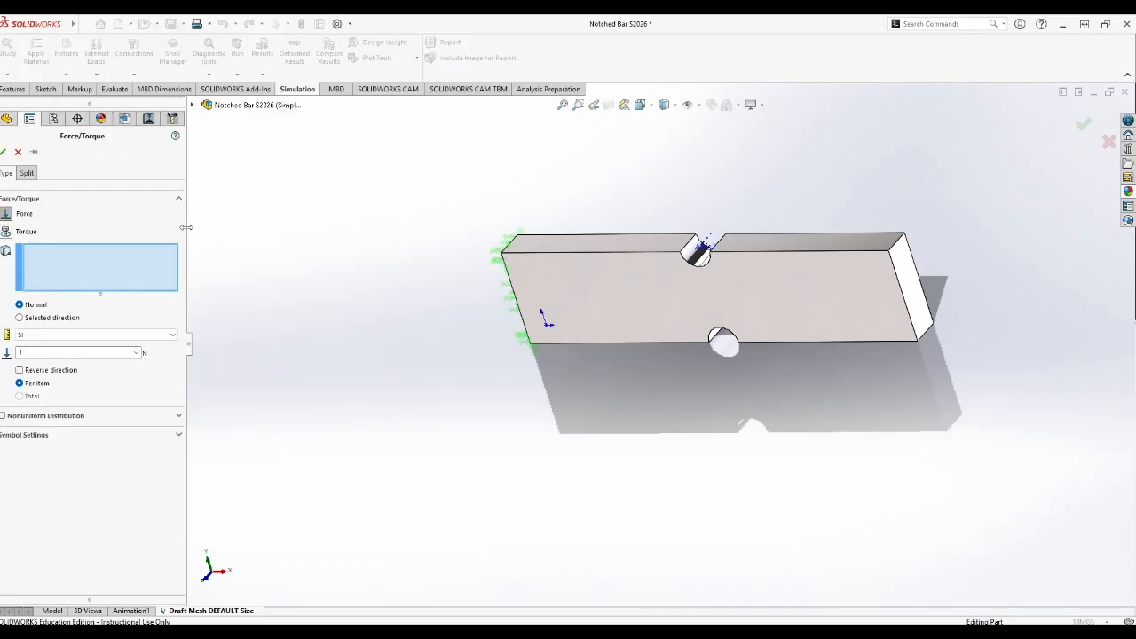
pyautogui.click(843, 293)
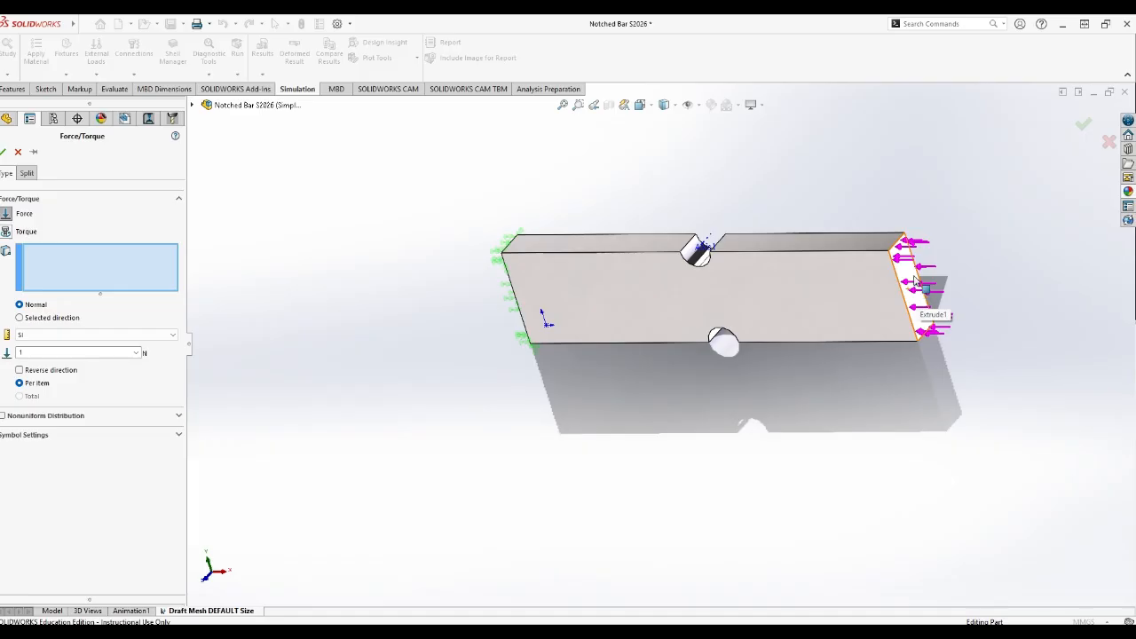
pyautogui.click(915, 281)
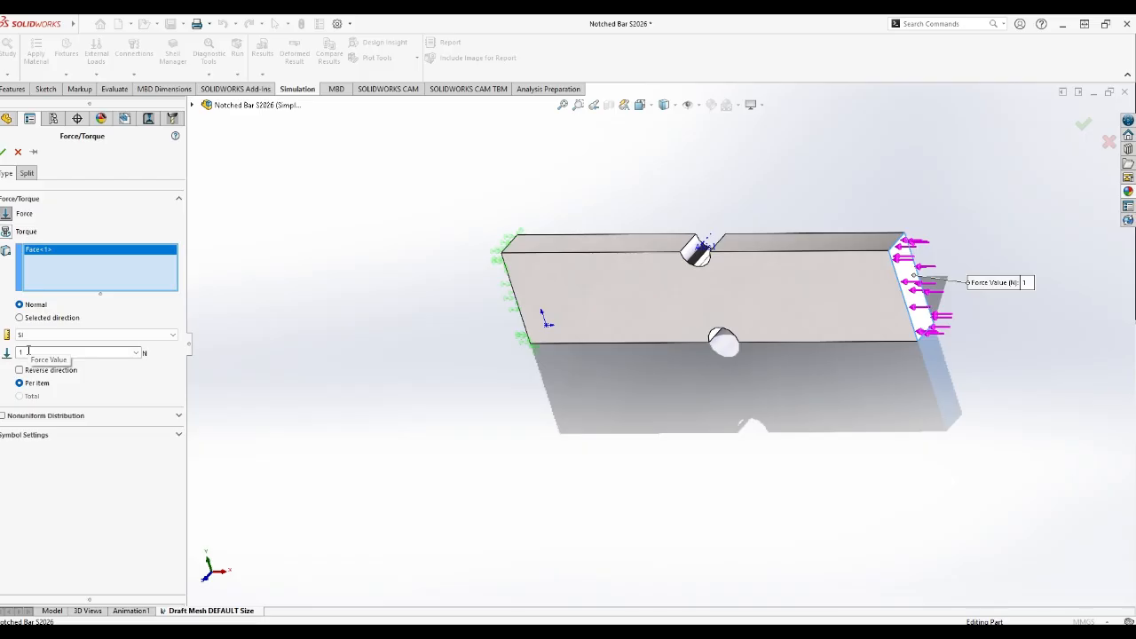
pyautogui.click(19, 370)
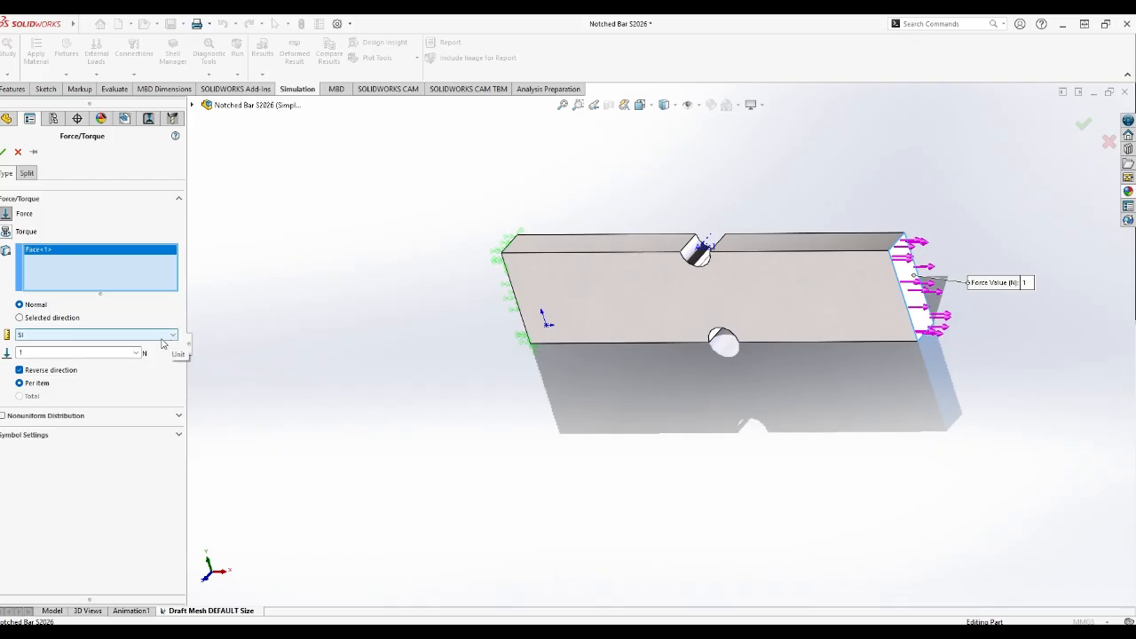
# Look up the instructor case's applied force in the browser's lab PDF, set the SOLIDWORKS force value to 26650 N and accept the load.
pyautogui.doubleClick(114, 353)
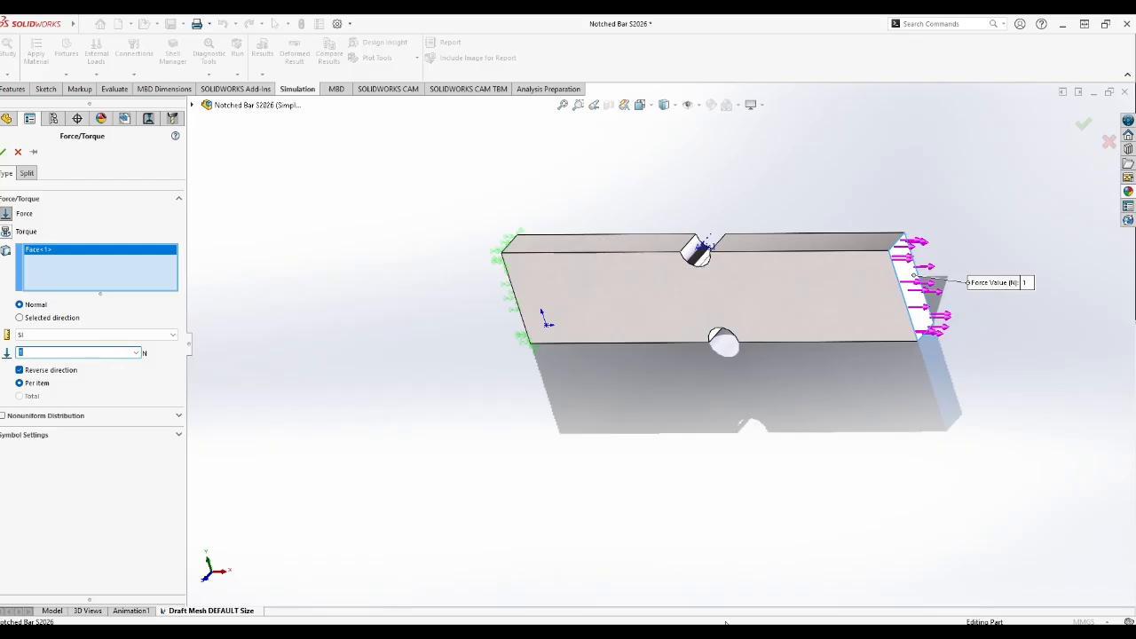
pyautogui.hotkey('alt', 'Tab')
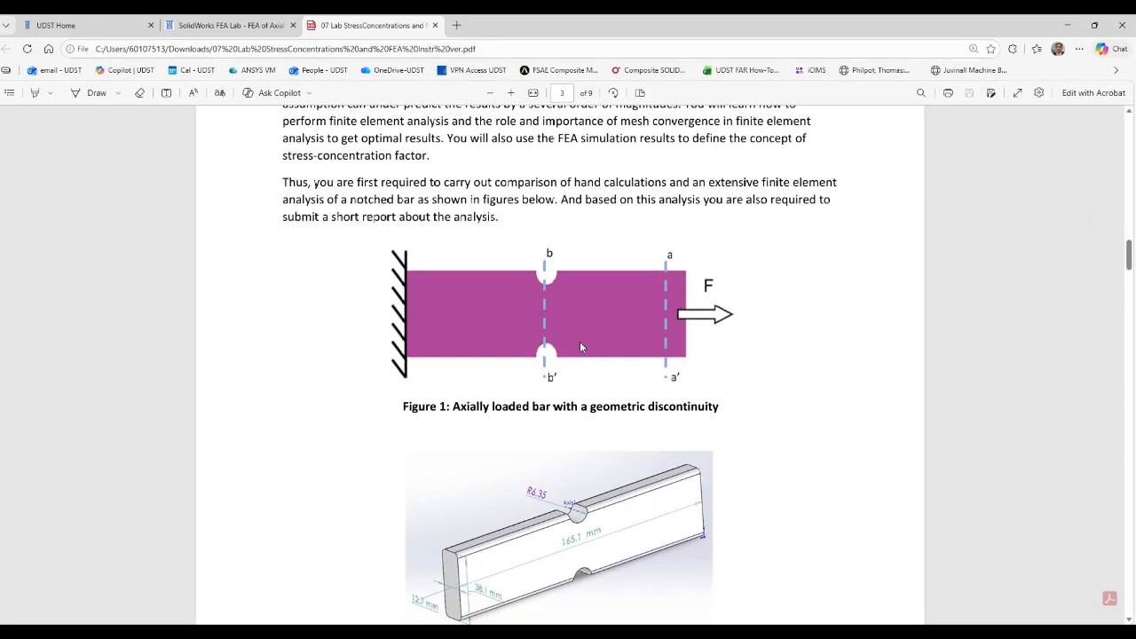
pyautogui.scroll(-2, 582, 349)
pyautogui.scroll(-4, 582, 349)
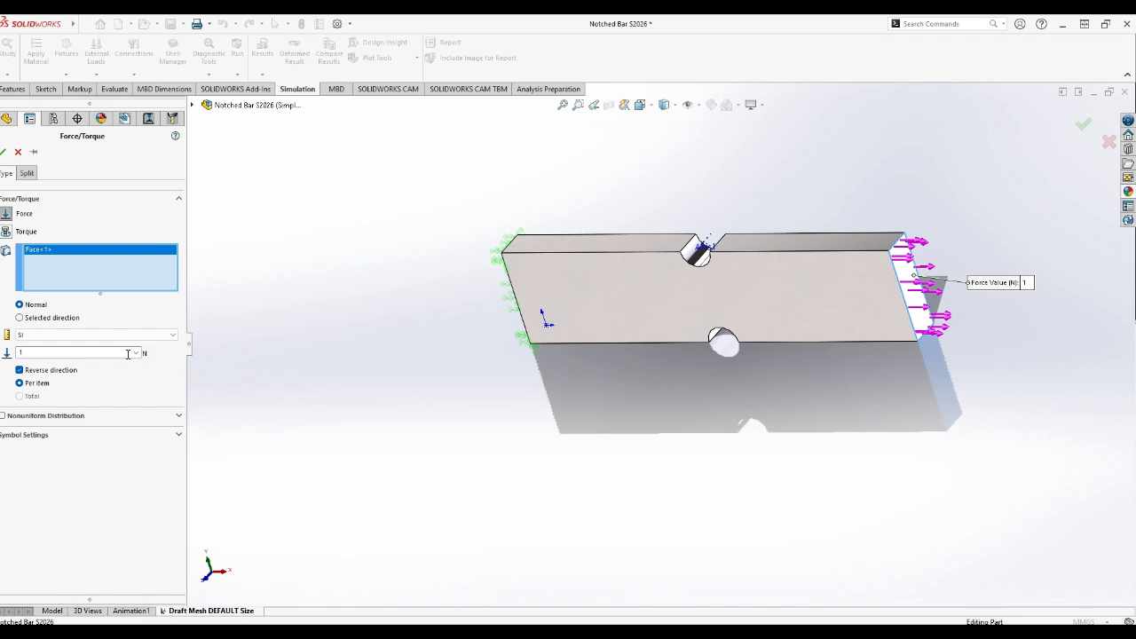
pyautogui.click(128, 354)
pyautogui.write('26650')
pyautogui.click(3, 153)
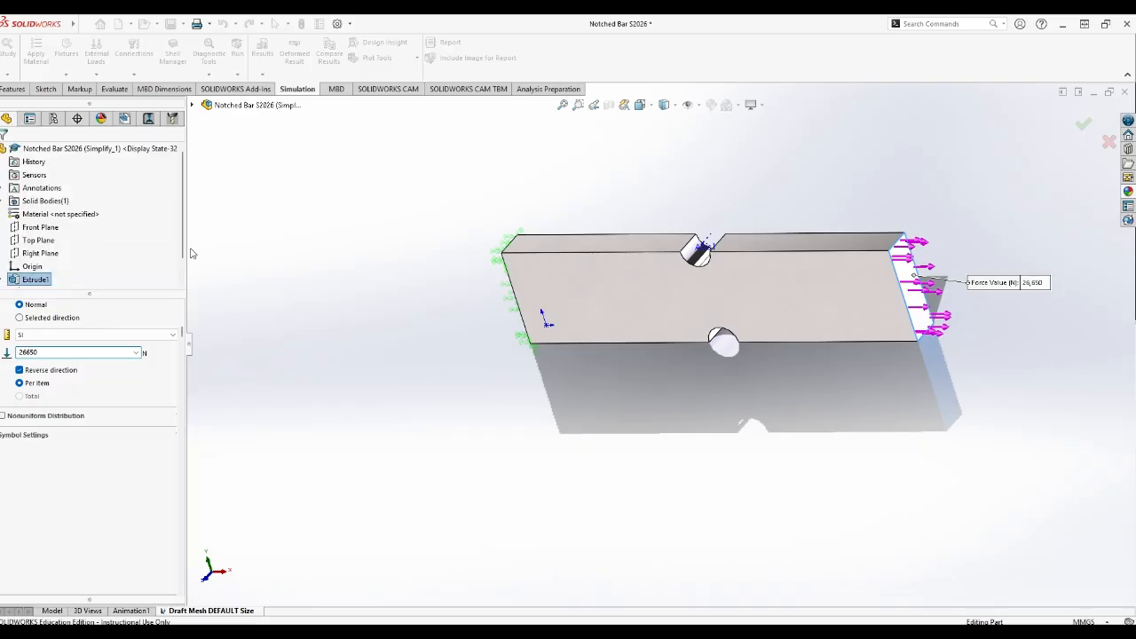
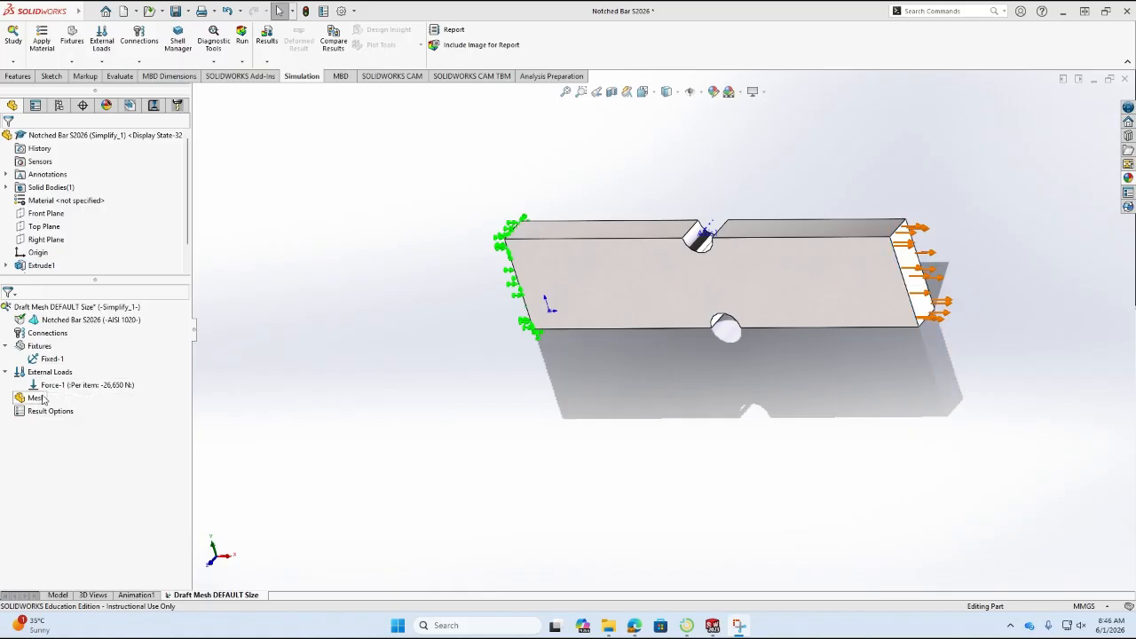
# Start creating the study's mesh and open its mesh quality settings.
pyautogui.click(42, 399)
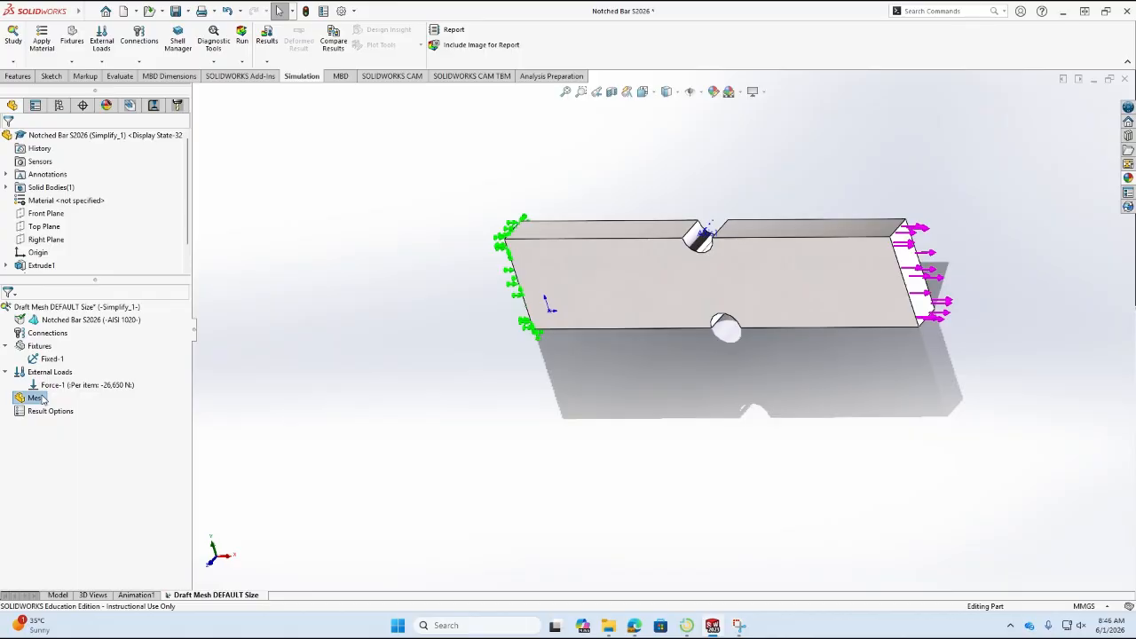
pyautogui.rightClick(35, 398)
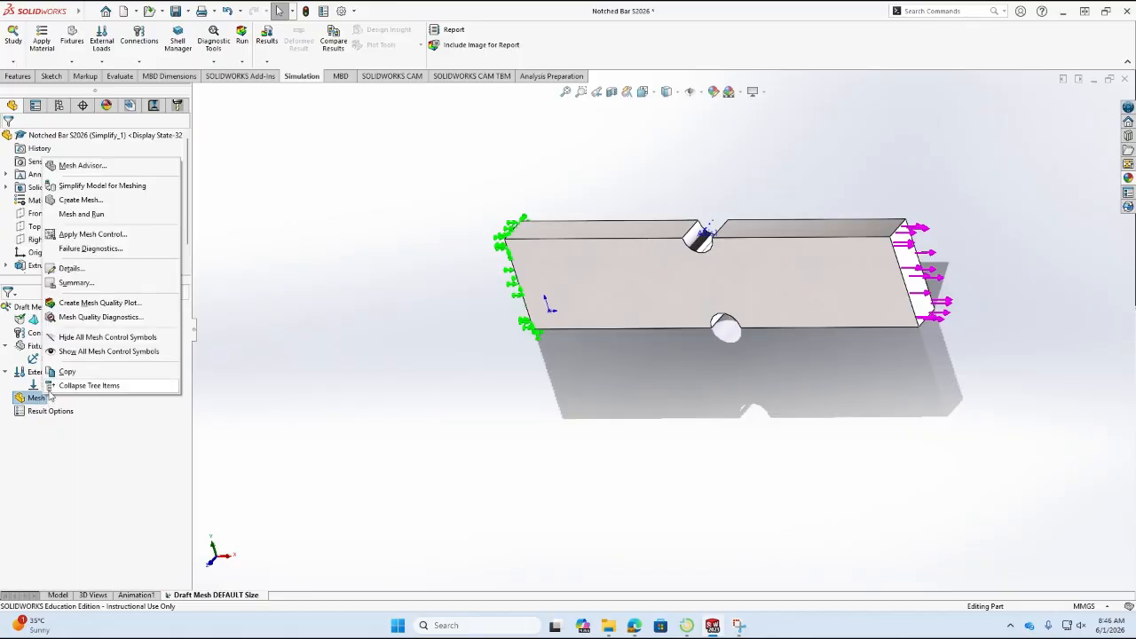
pyautogui.click(89, 200)
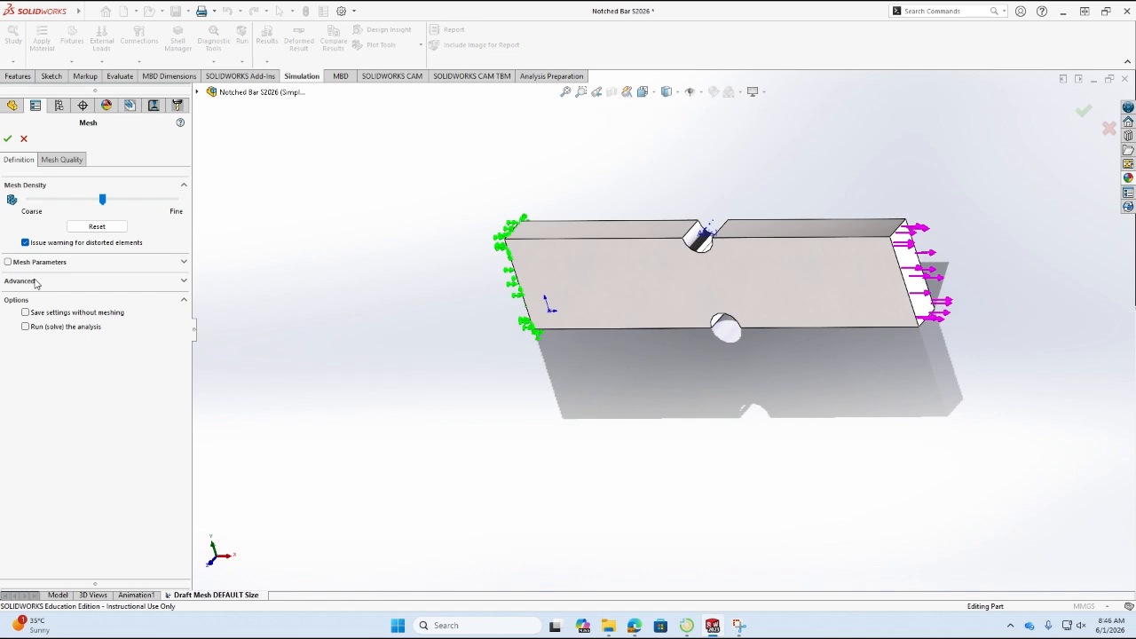
pyautogui.click(64, 161)
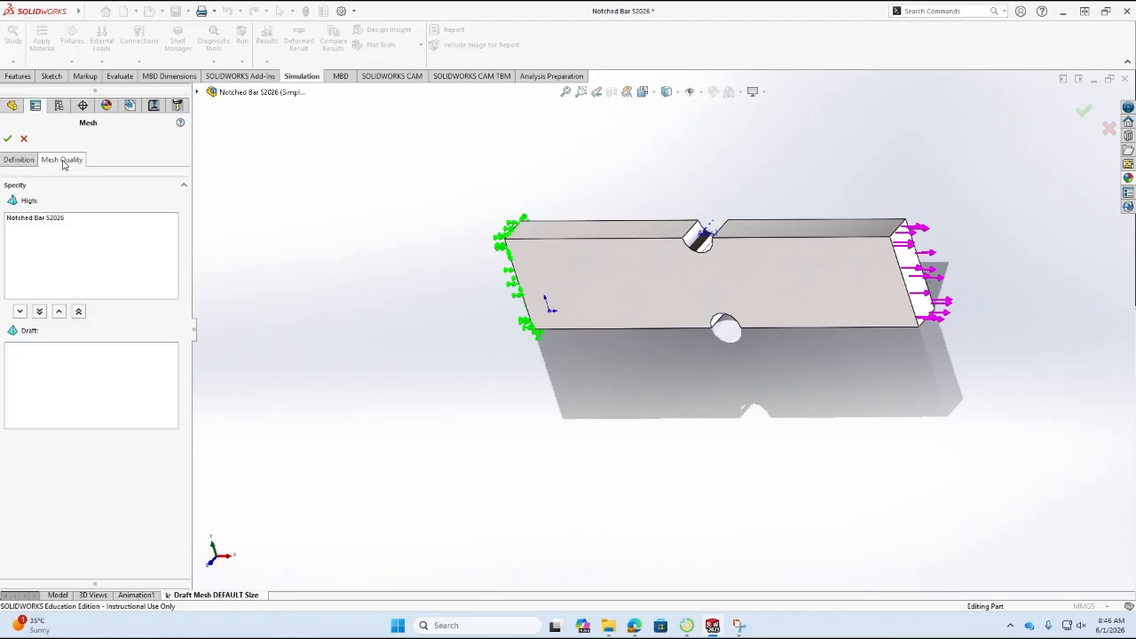
# Switch to the browser, check the lab PDF and the SolidWorks FEA Lab course page, and return to SOLIDWORKS.
pyautogui.click(634, 626)
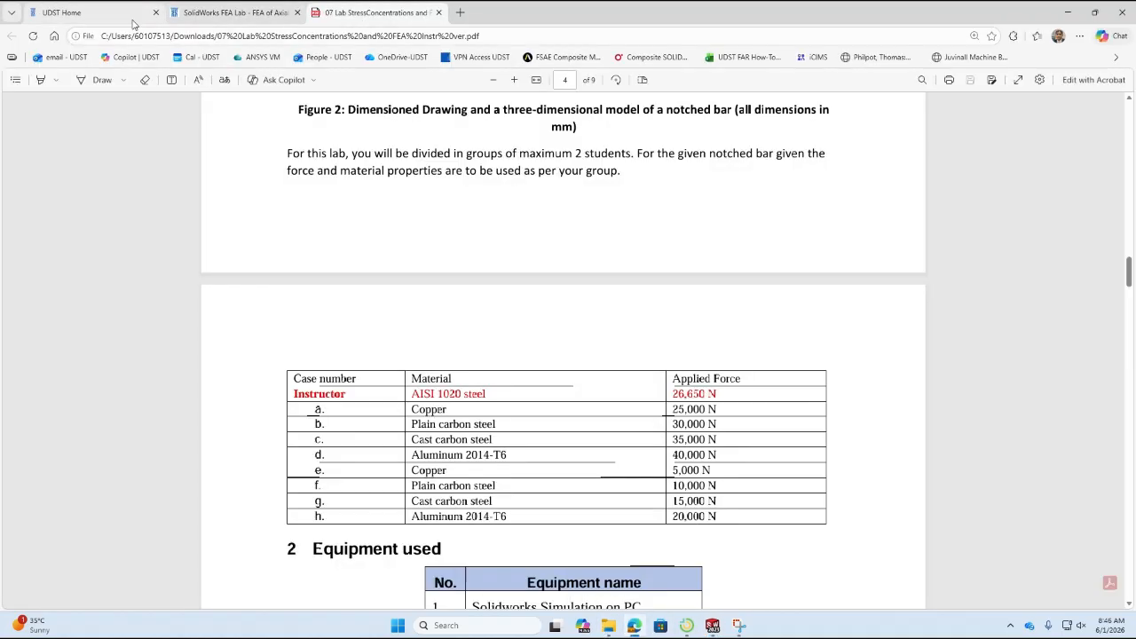
pyautogui.click(236, 12)
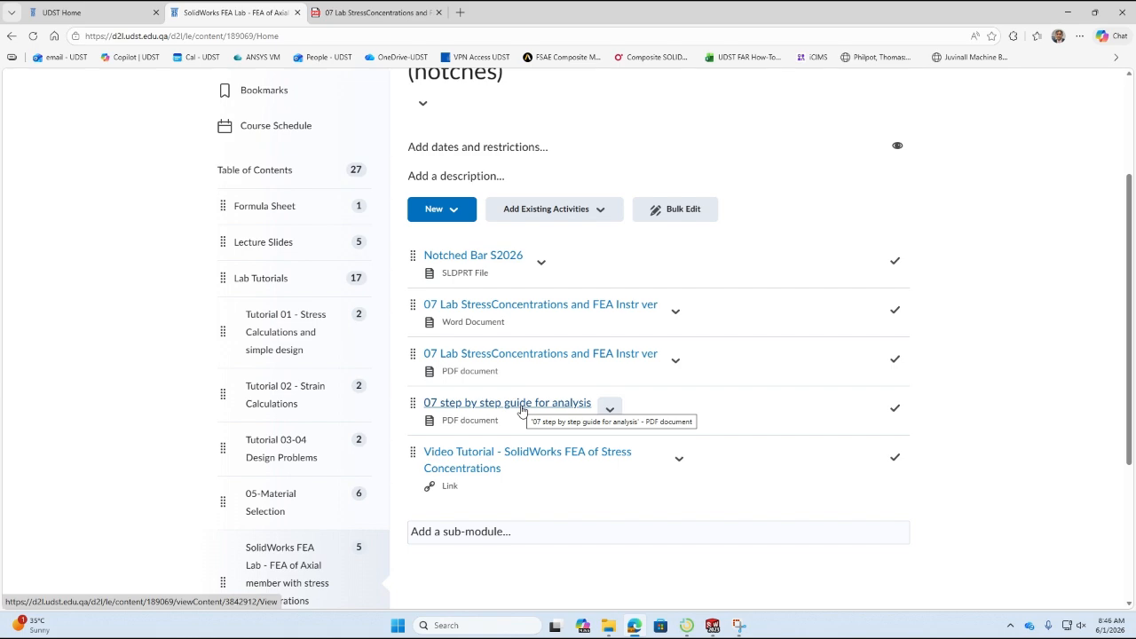
pyautogui.click(635, 626)
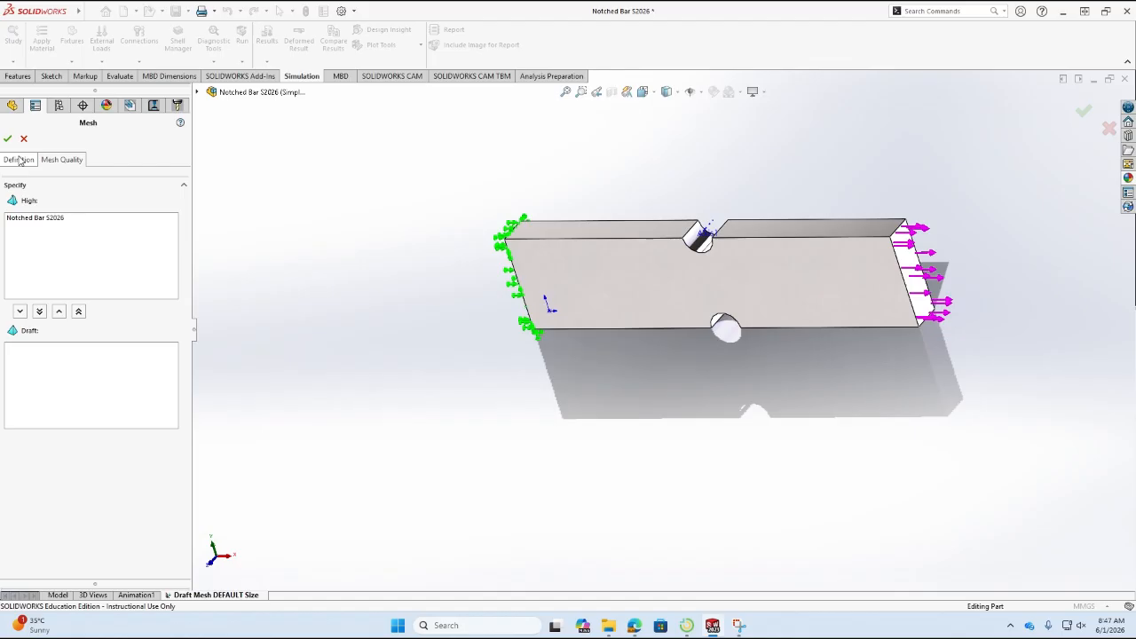
# Change the mesh quality of the Notched Bar S2026 body from High to Draft and return to the mesh definition.
pyautogui.click(52, 218)
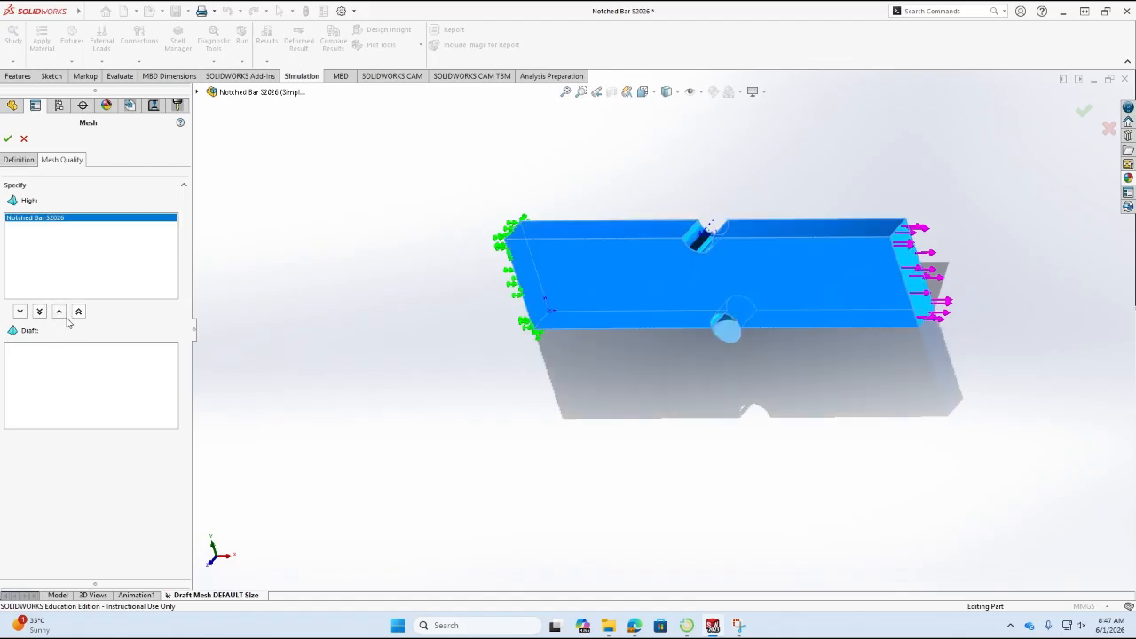
pyautogui.click(39, 312)
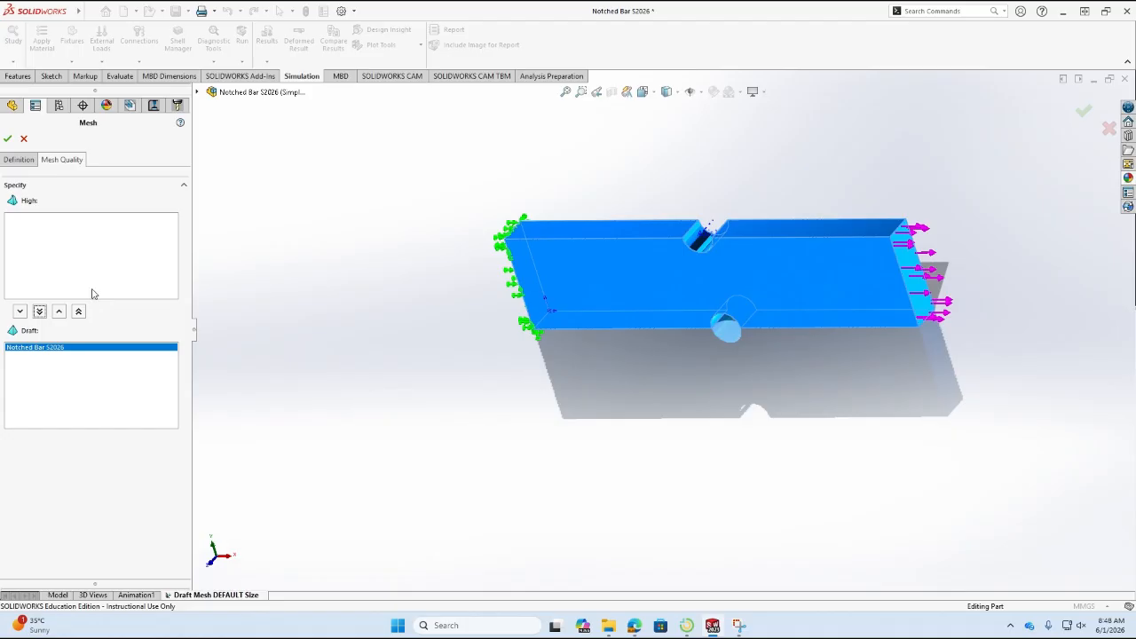
pyautogui.click(15, 162)
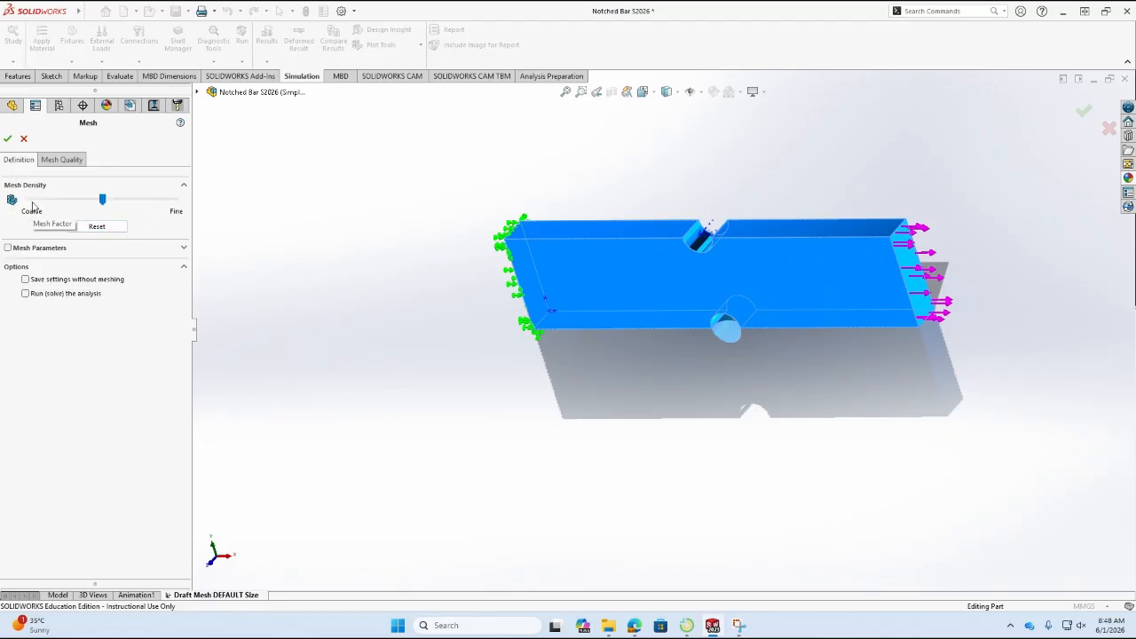
# Enable the mesh parameters, try the finest and coarsest mesh densities and reset the density to its default.
pyautogui.click(184, 250)
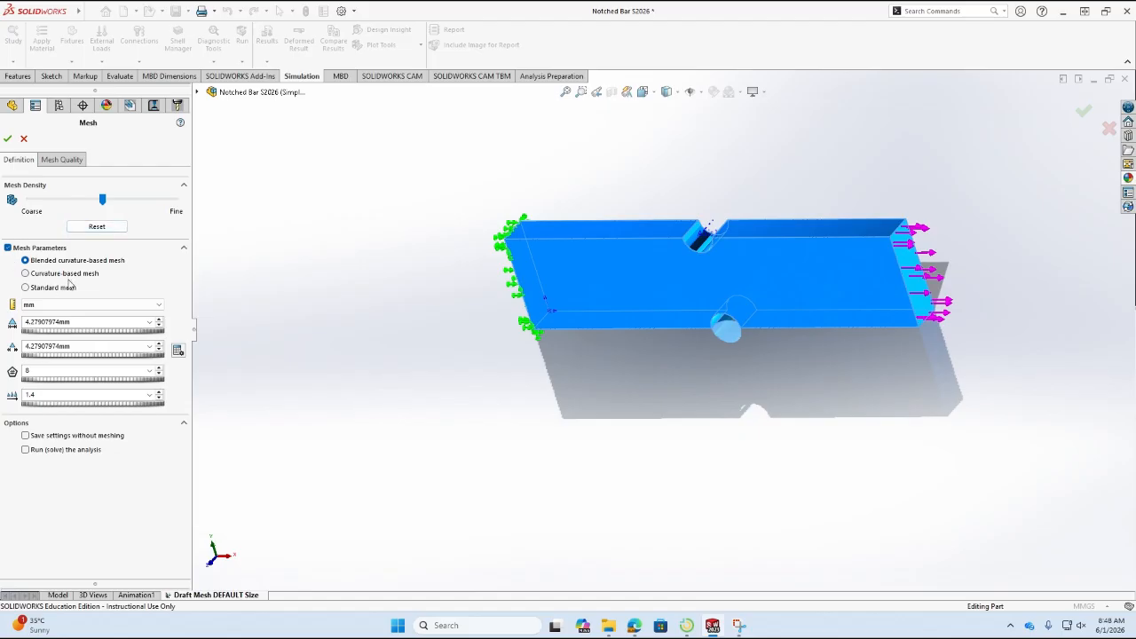
pyautogui.moveTo(105, 200); pyautogui.dragTo(186, 198)
pyautogui.moveTo(174, 206); pyautogui.dragTo(2, 204)
pyautogui.click(102, 231)
# Choose Standard mesh, keep the default density by resetting it after trying a finer one, and generate the mesh.
pyautogui.click(62, 290)
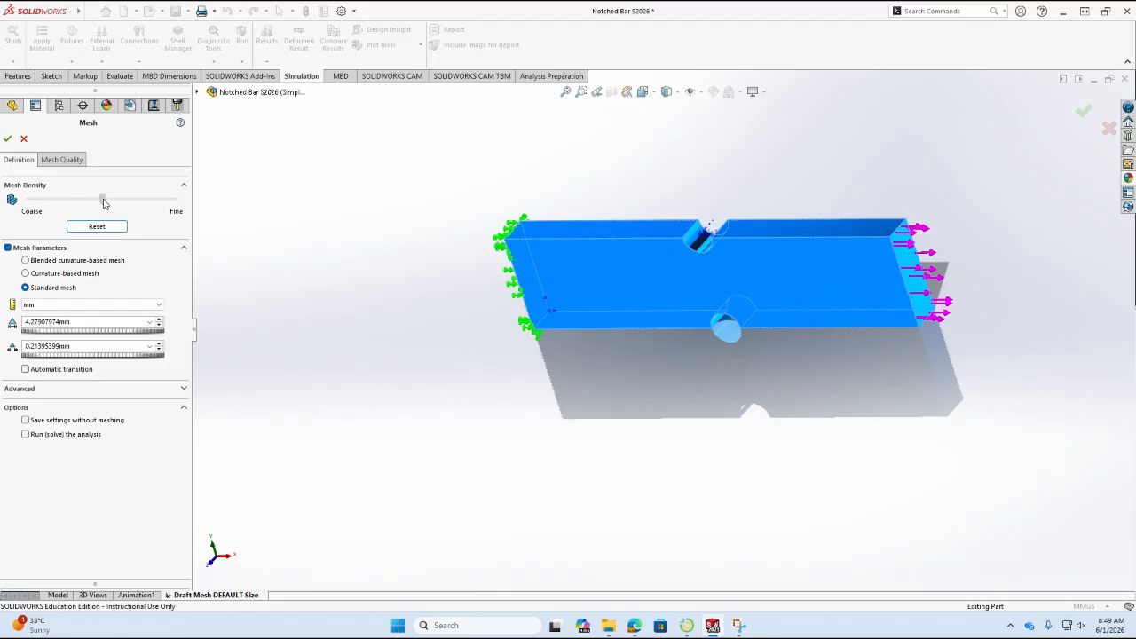
pyautogui.click(113, 228)
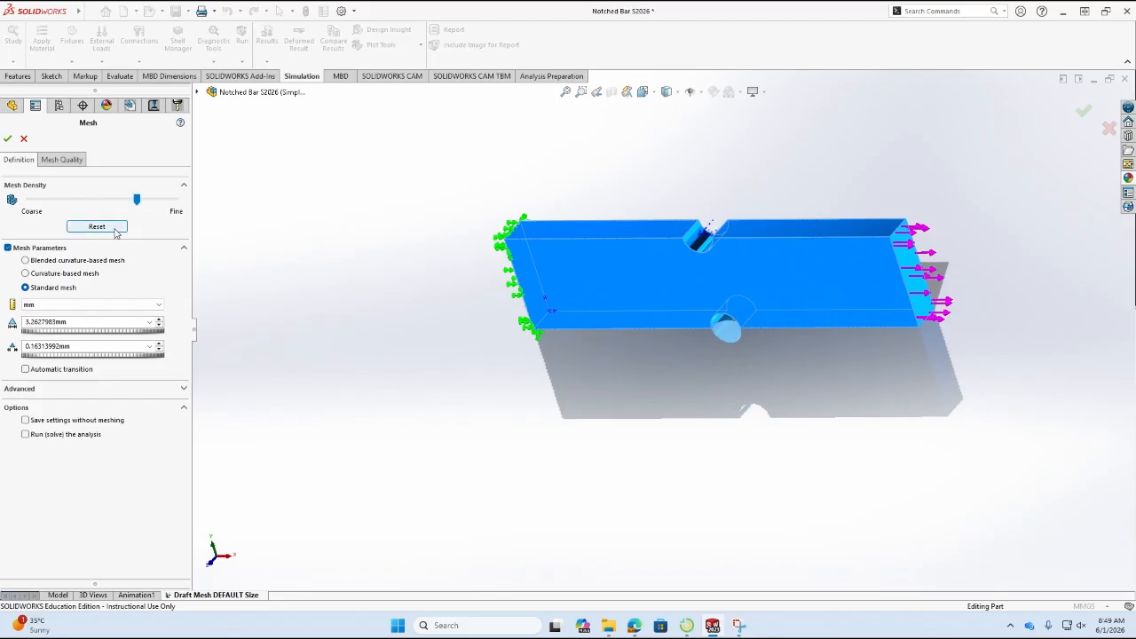
pyautogui.click(115, 230)
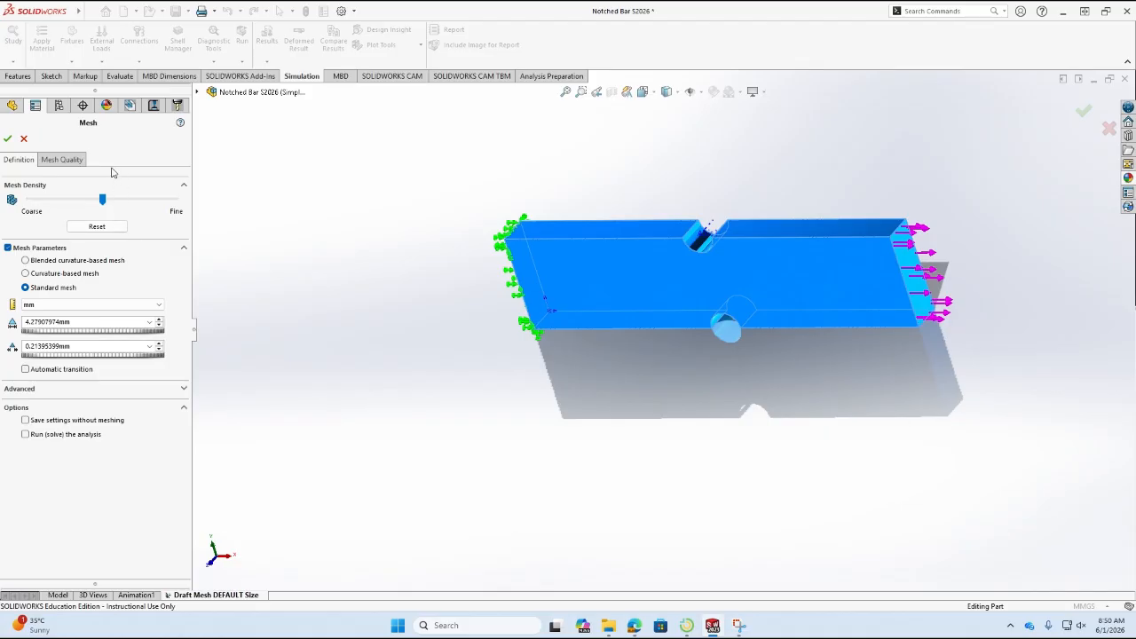
pyautogui.click(8, 140)
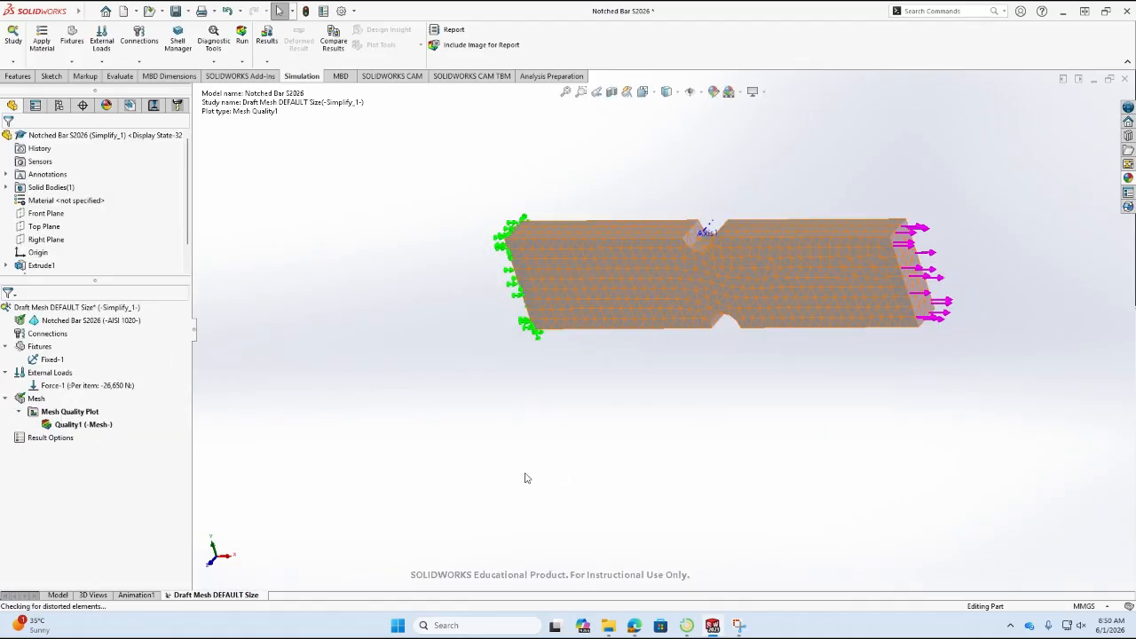
# Inspect the meshed bar from several angles and review the mesh summary.
pyautogui.moveTo(609, 293); pyautogui.dragTo(629, 159, button='middle')
pyautogui.moveTo(560, 360); pyautogui.dragTo(563, 436, button='middle')
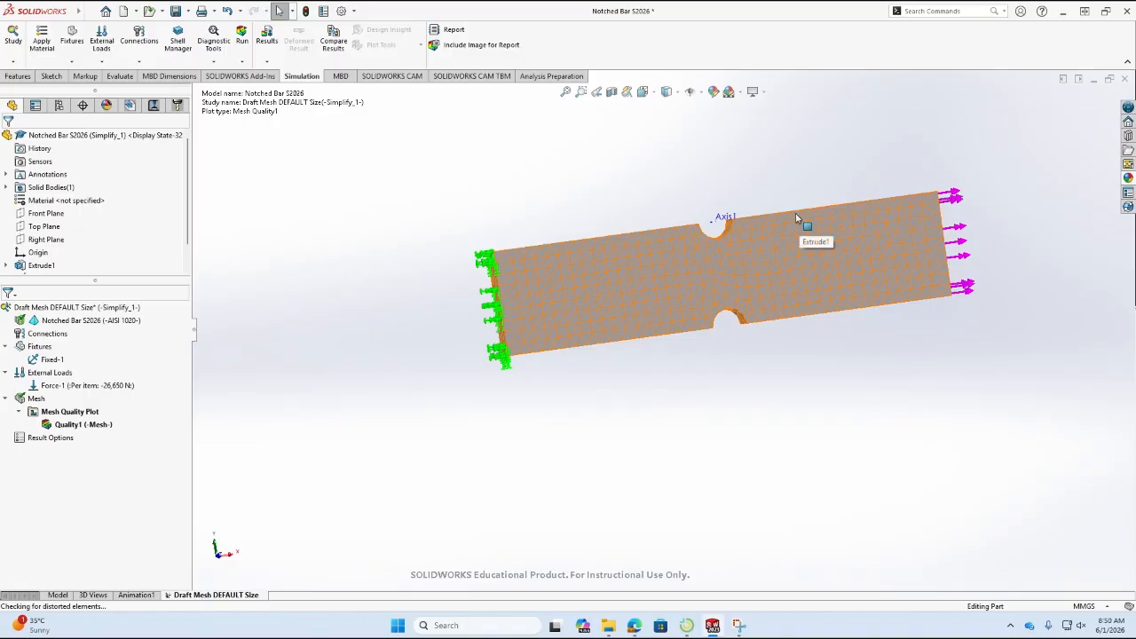
pyautogui.press('f')
pyautogui.moveTo(872, 224); pyautogui.dragTo(575, 433, button='middle')
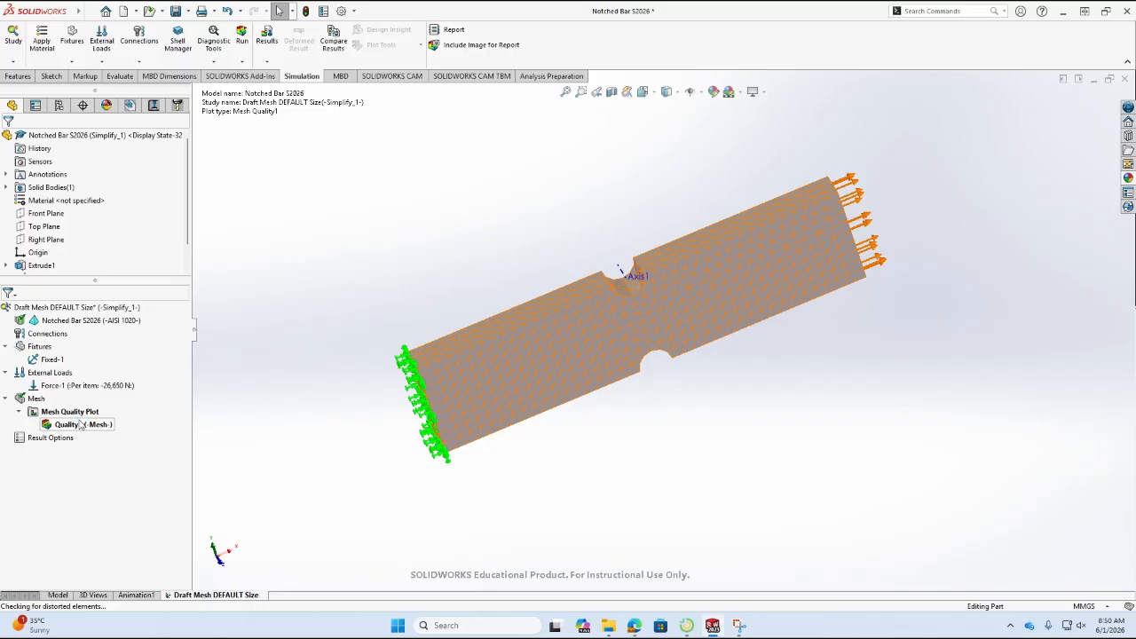
pyautogui.click(37, 399)
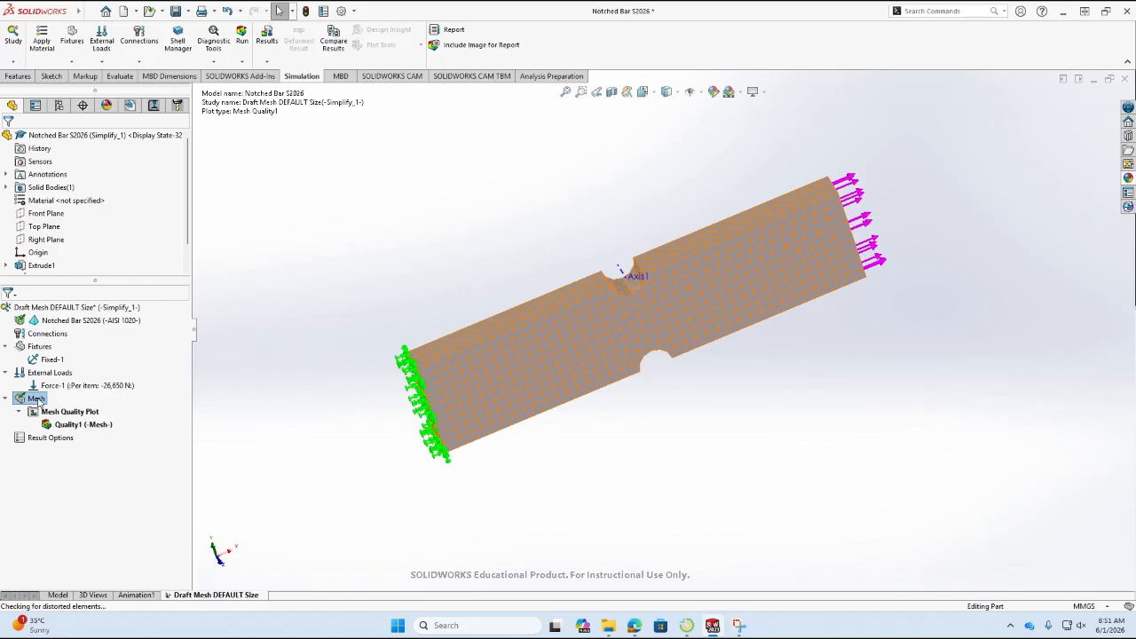
pyautogui.rightClick(37, 401)
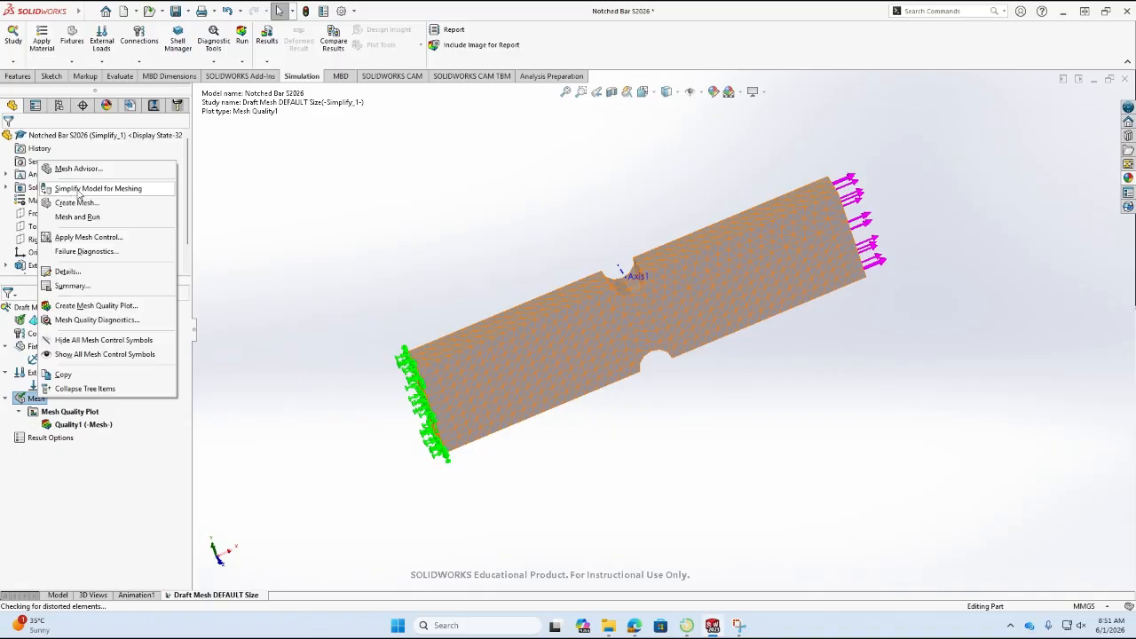
pyautogui.click(90, 285)
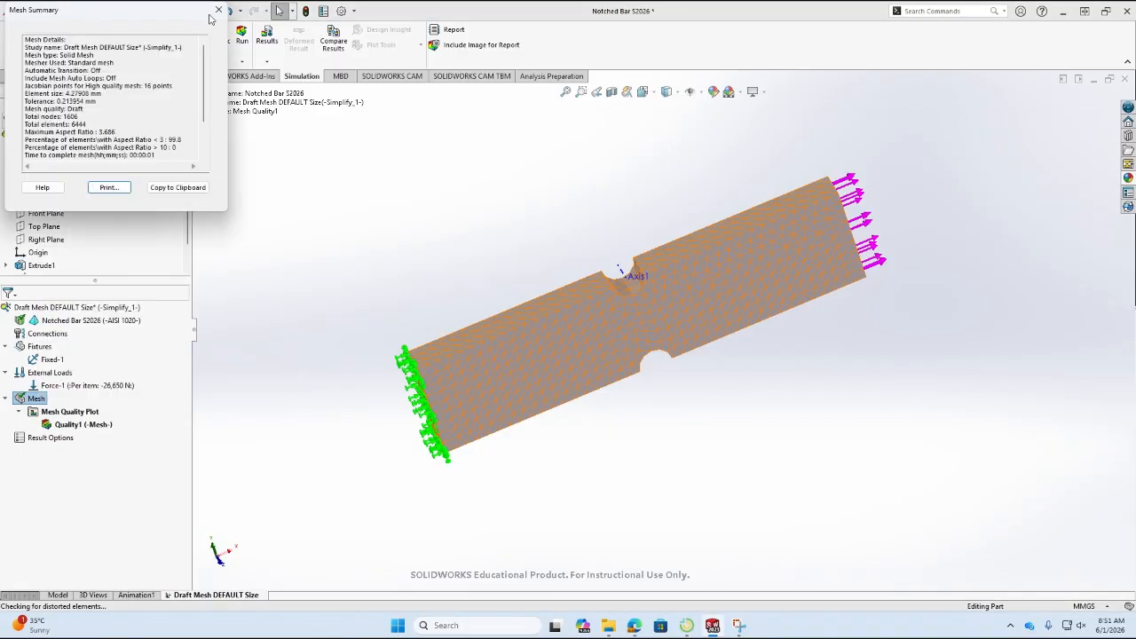
pyautogui.click(203, 7)
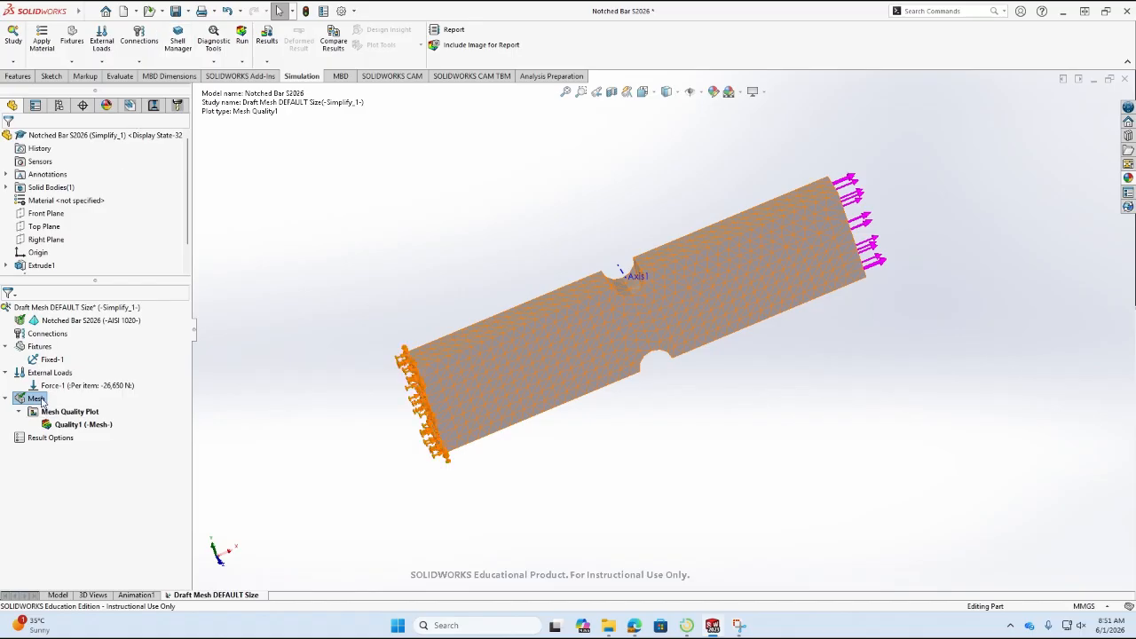
# Show the mesh details in full, check the mesh type, total nodes and total elements, and examine the element corners up close.
pyautogui.rightClick(37, 399)
pyautogui.click(69, 271)
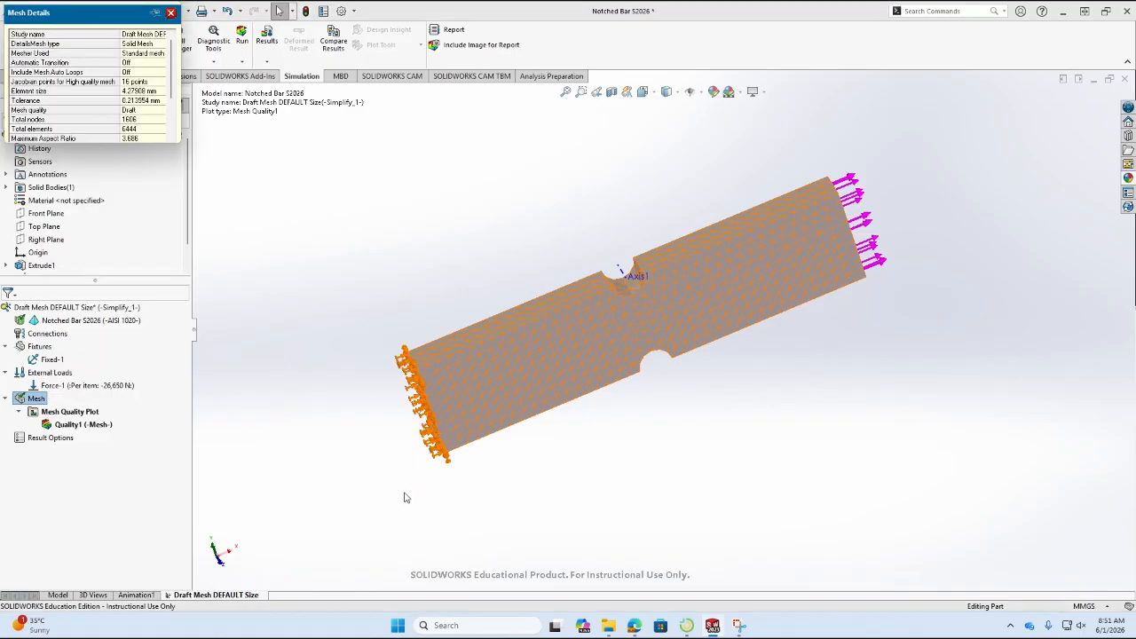
pyautogui.moveTo(176, 144); pyautogui.dragTo(271, 253)
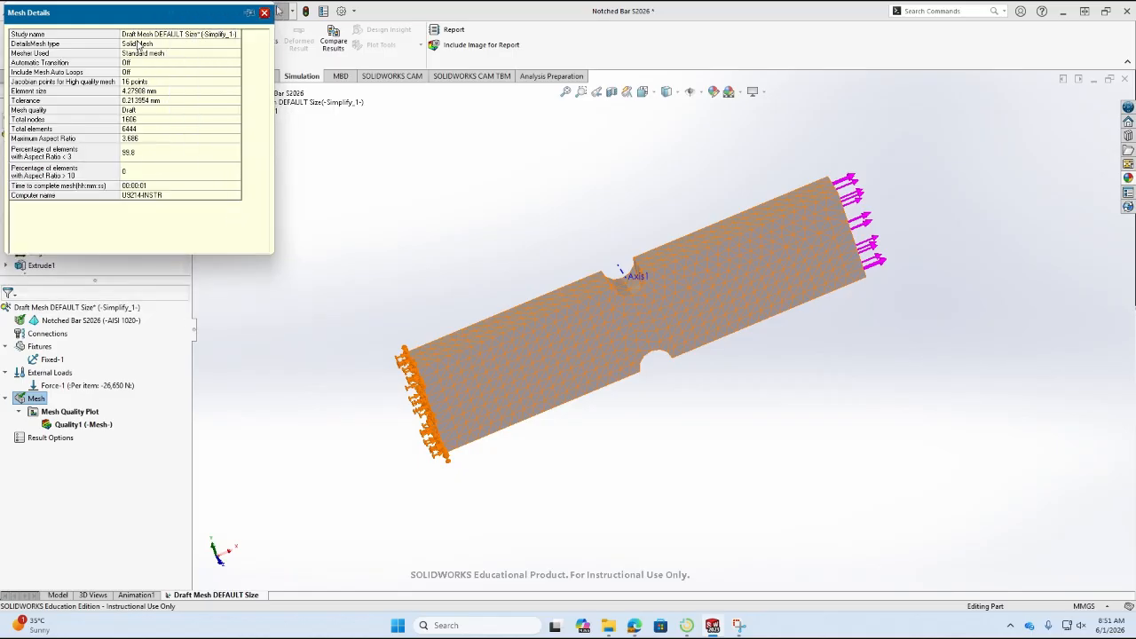
pyautogui.click(179, 42)
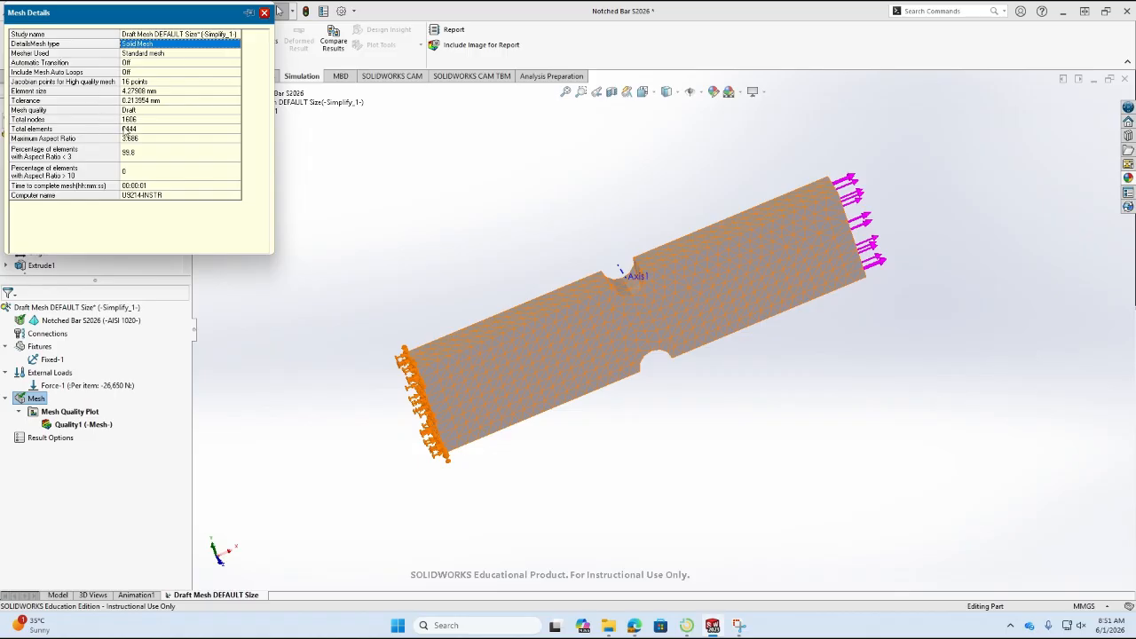
pyautogui.click(144, 119)
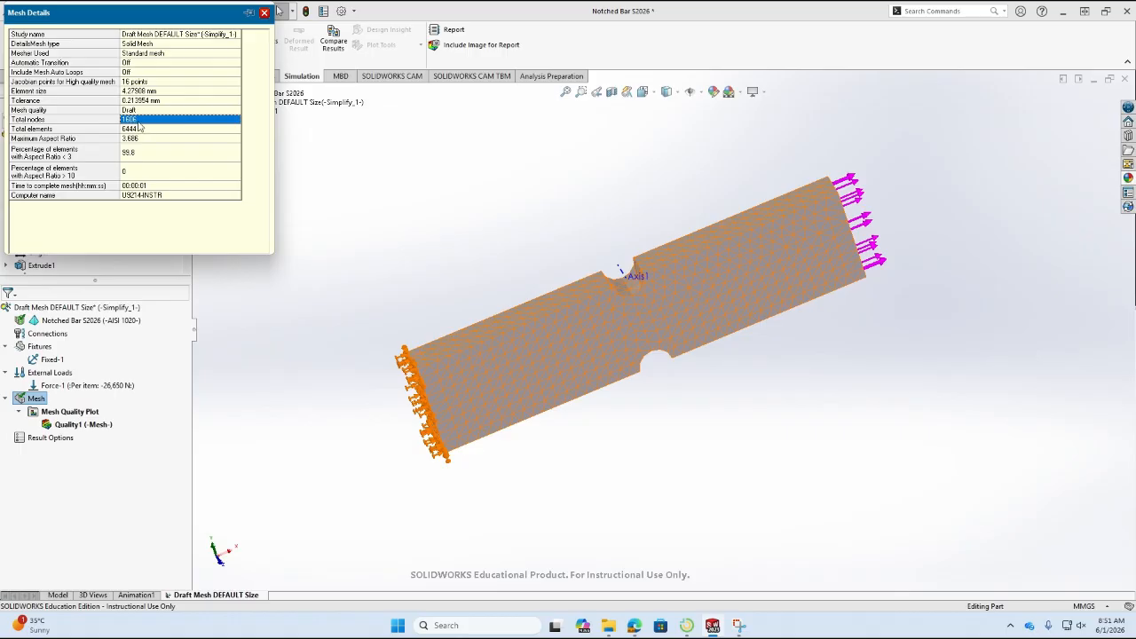
pyautogui.scroll(-10, 436, 365)
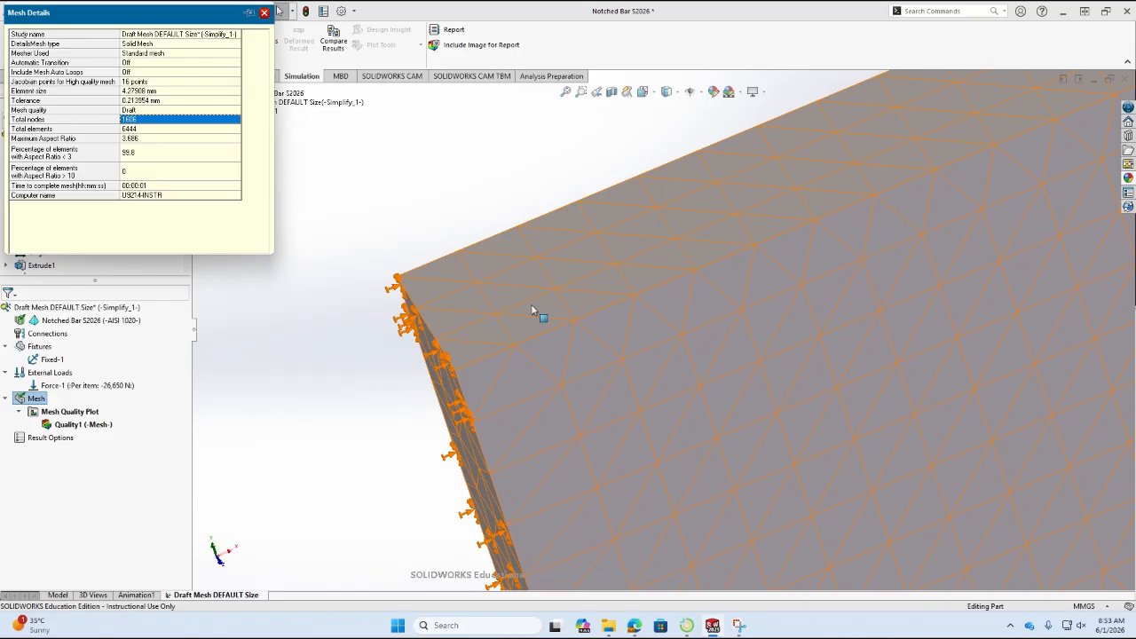
# Switch to the course page in the browser, download the Word version of "07 Lab StressConcentrations and FEA Instr ver" and open it.
pyautogui.click(610, 625)
pyautogui.click(634, 581)
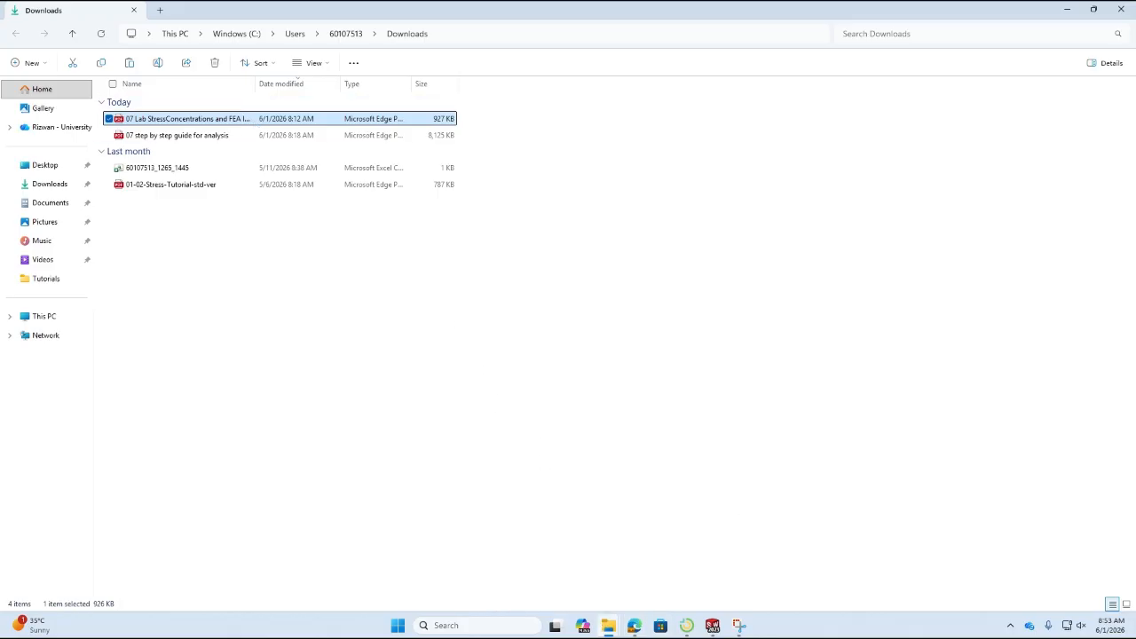
pyautogui.click(634, 625)
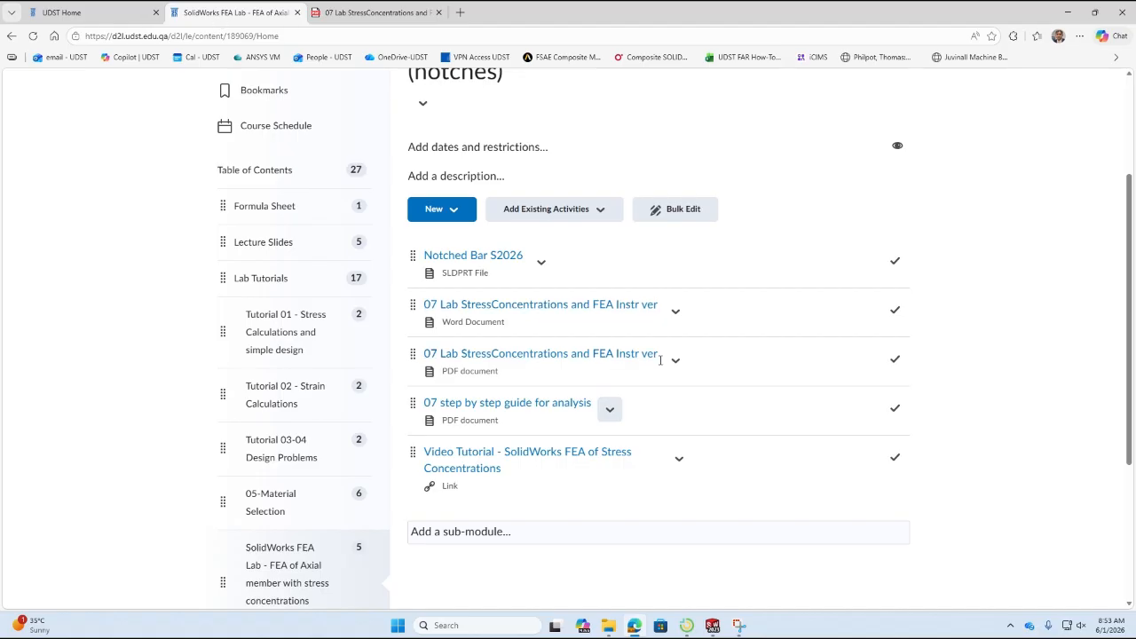
pyautogui.click(678, 311)
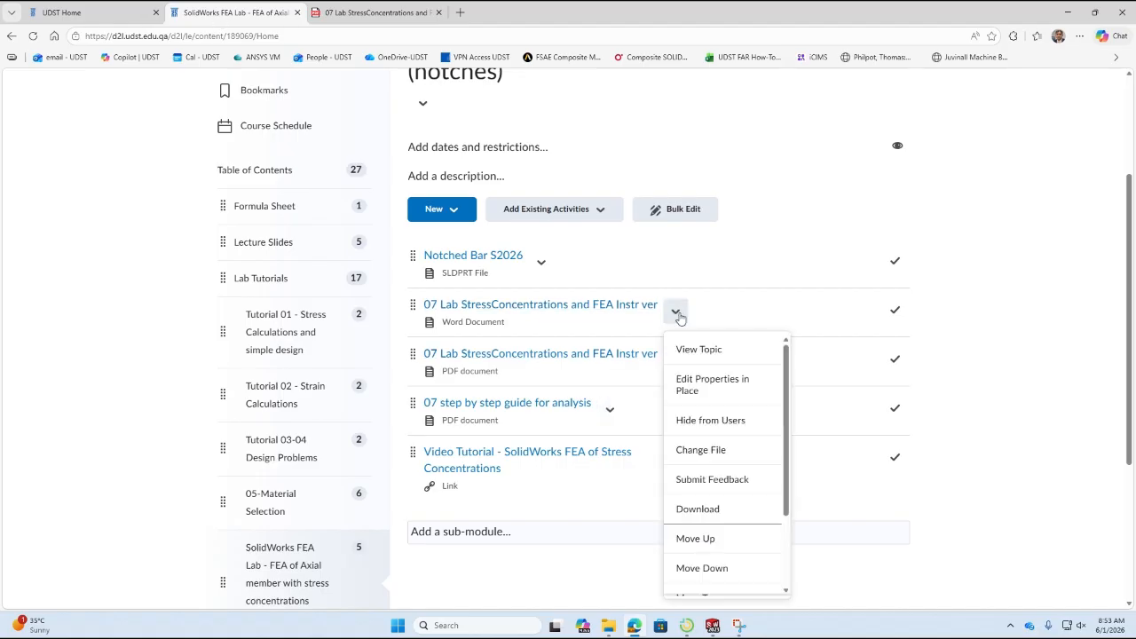
pyautogui.click(697, 510)
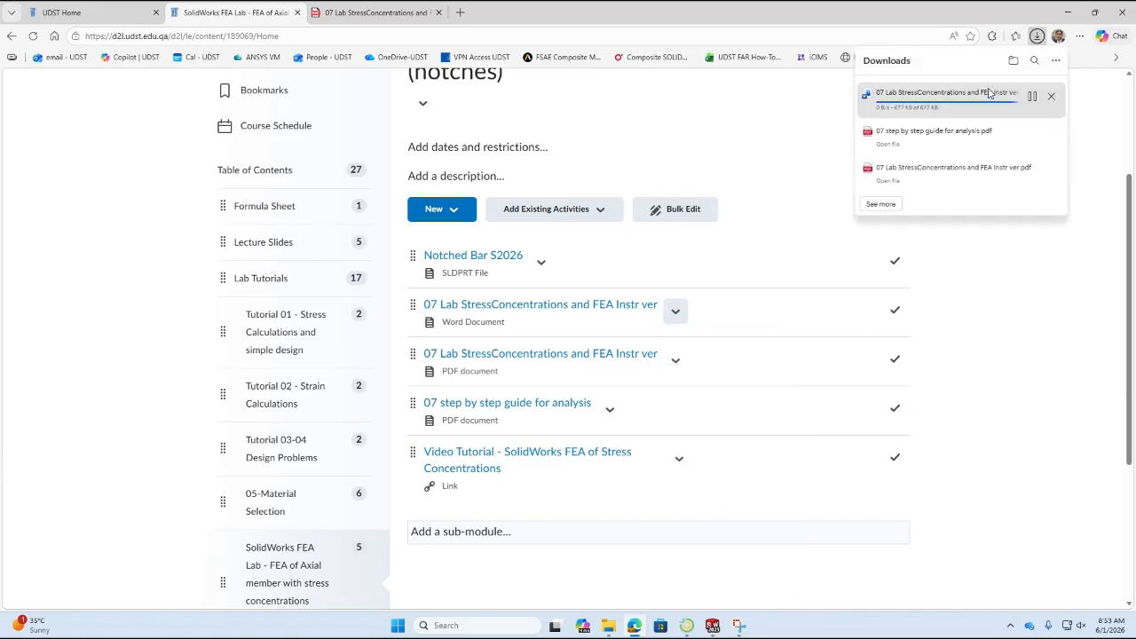
pyautogui.click(930, 98)
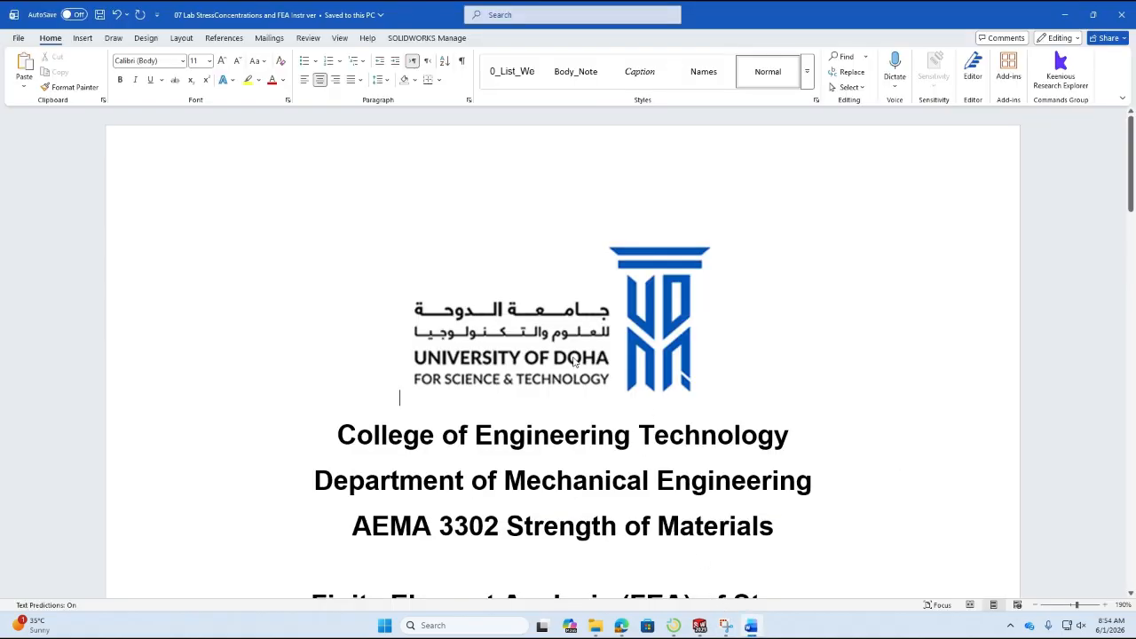
# Go to the FEA Results table in the lab report and select the node count in the Draft Mesh DEFAULT Size row.
pyautogui.scroll(-15, 1018, 325)
pyautogui.scroll(-20, 1016, 328)
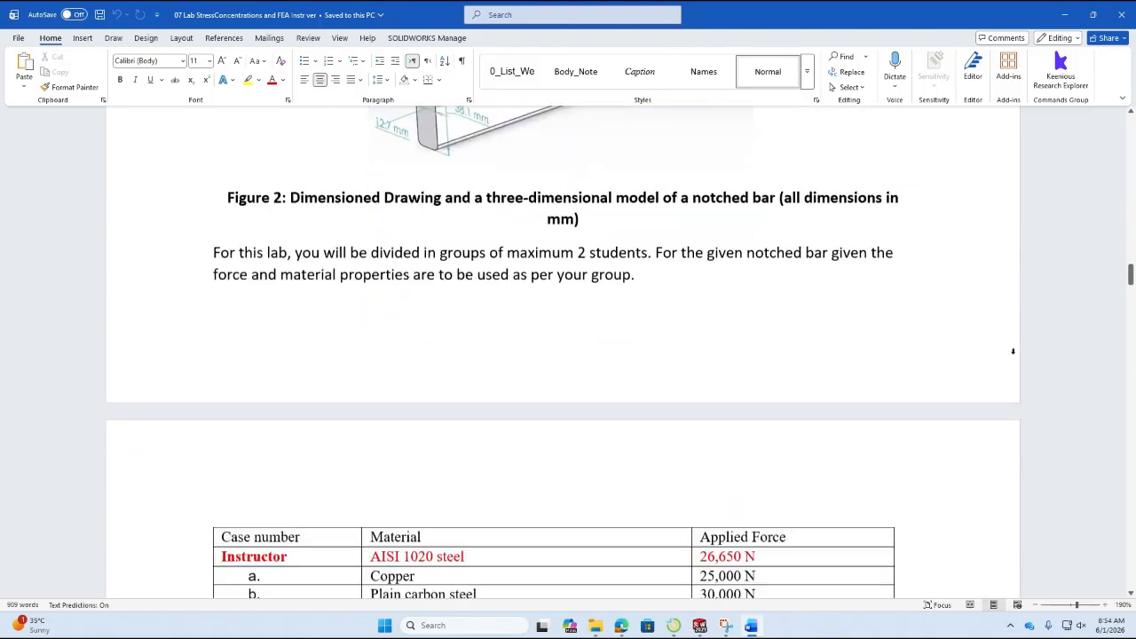
pyautogui.scroll(-20, 1013, 352)
pyautogui.scroll(-20, 1013, 369)
pyautogui.scroll(-1, 1013, 375)
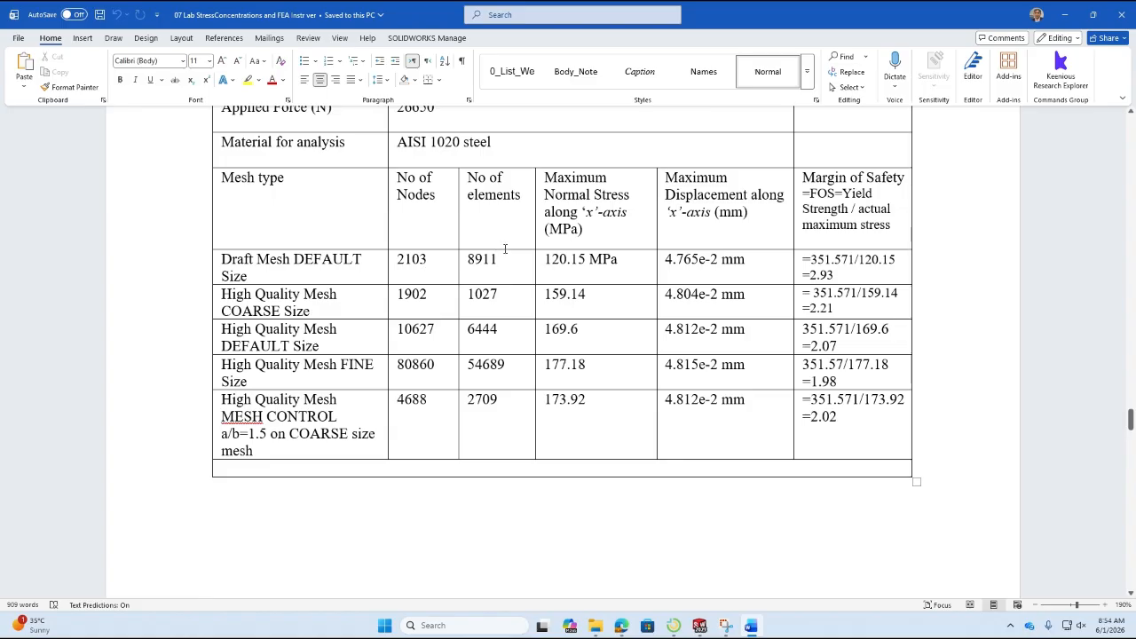
pyautogui.scroll(1, 505, 249)
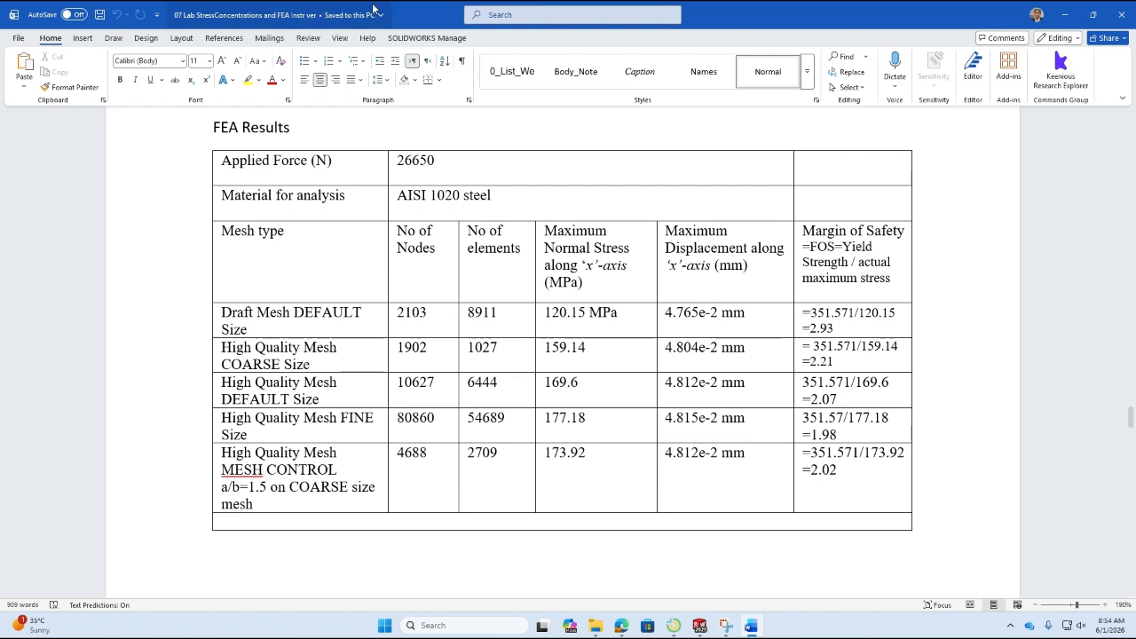
pyautogui.doubleClick(411, 314)
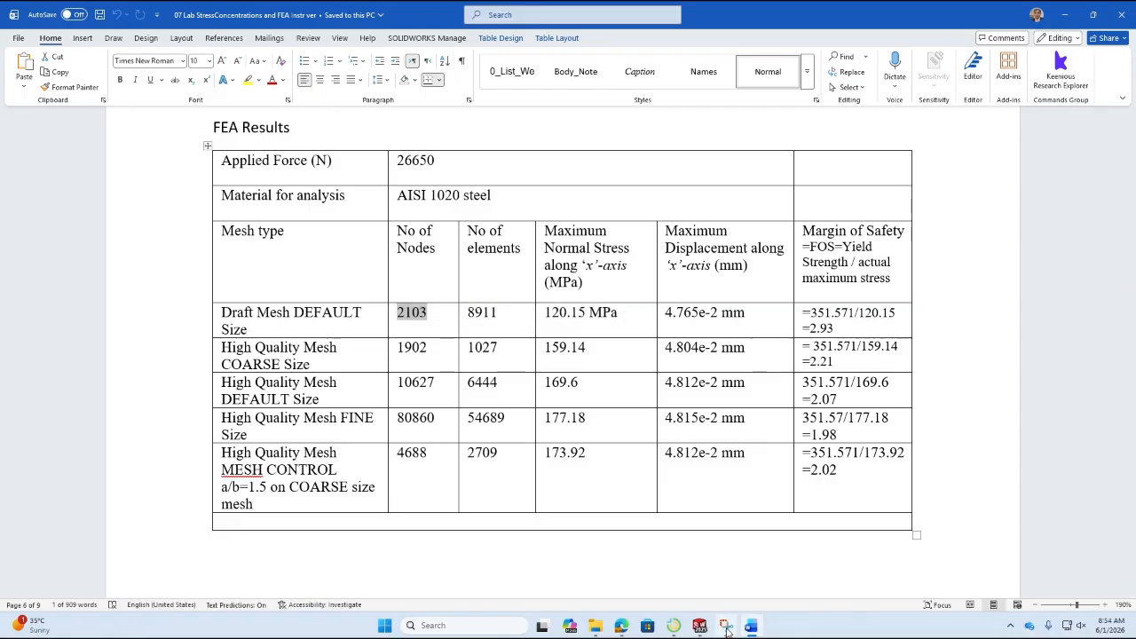
# Switch to SOLIDWORKS and show the mesh details of the draft study to check the total nodes and total elements.
pyautogui.click(727, 626)
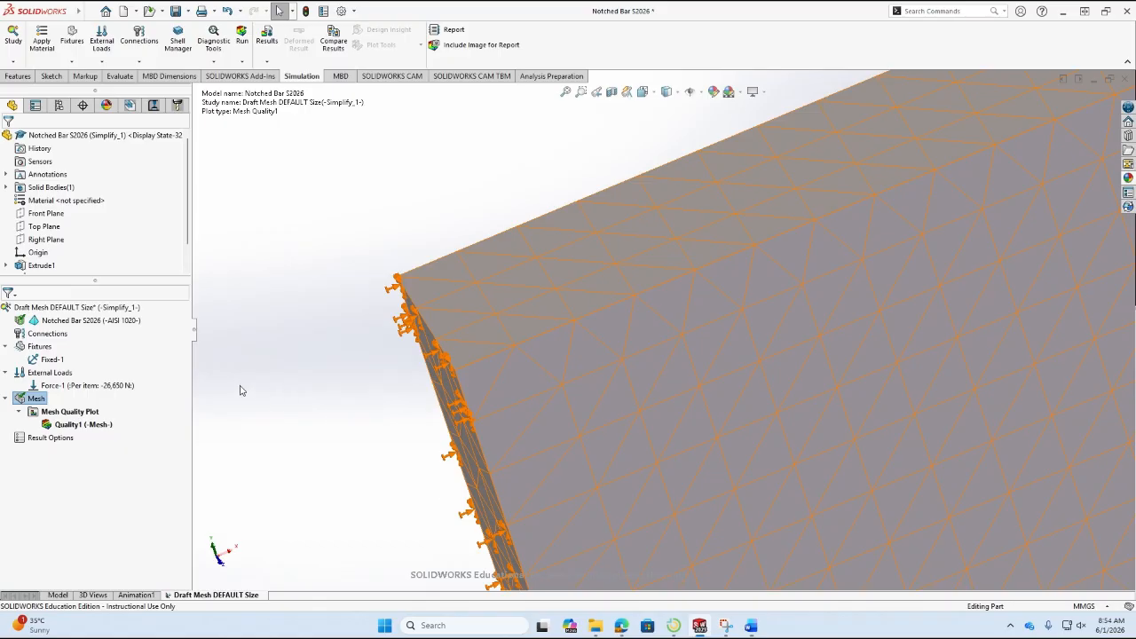
pyautogui.rightClick(36, 399)
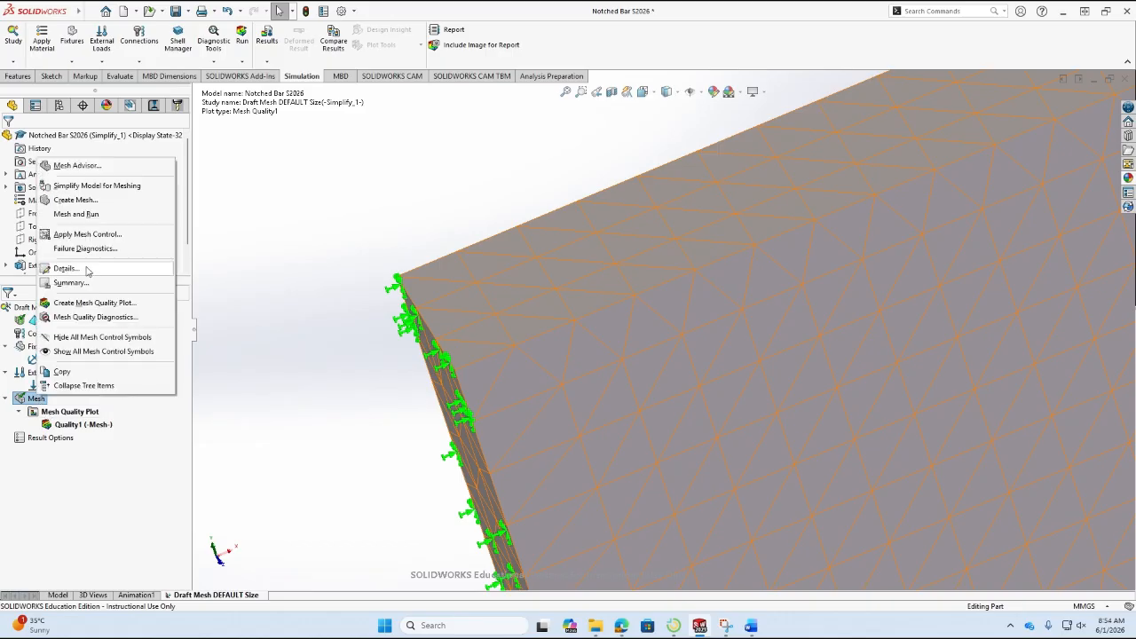
pyautogui.click(63, 271)
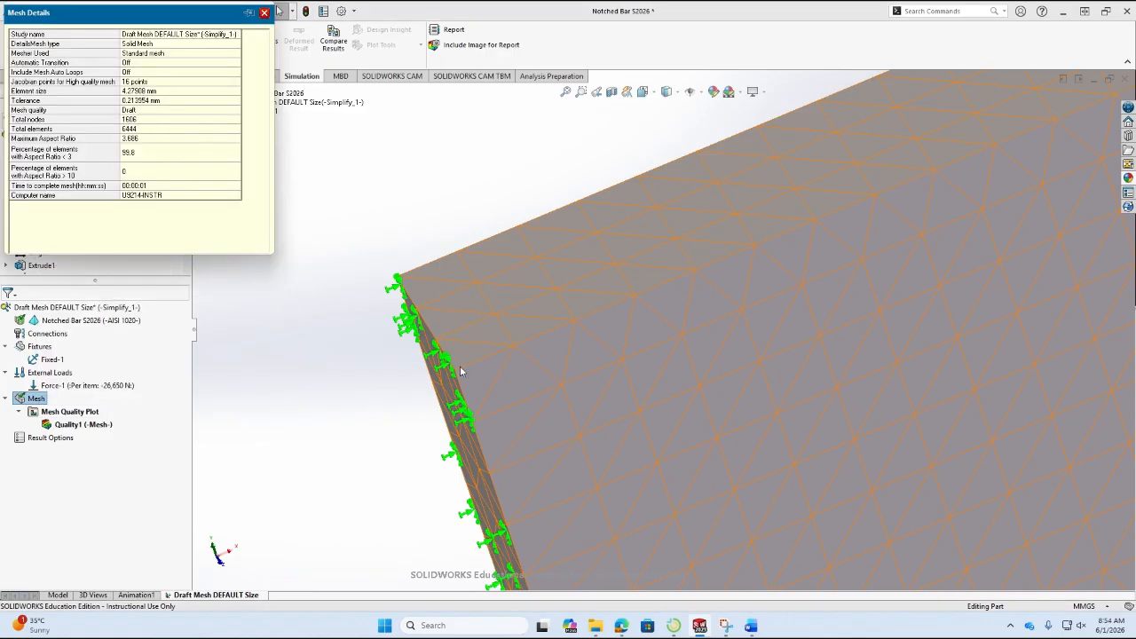
pyautogui.click(699, 626)
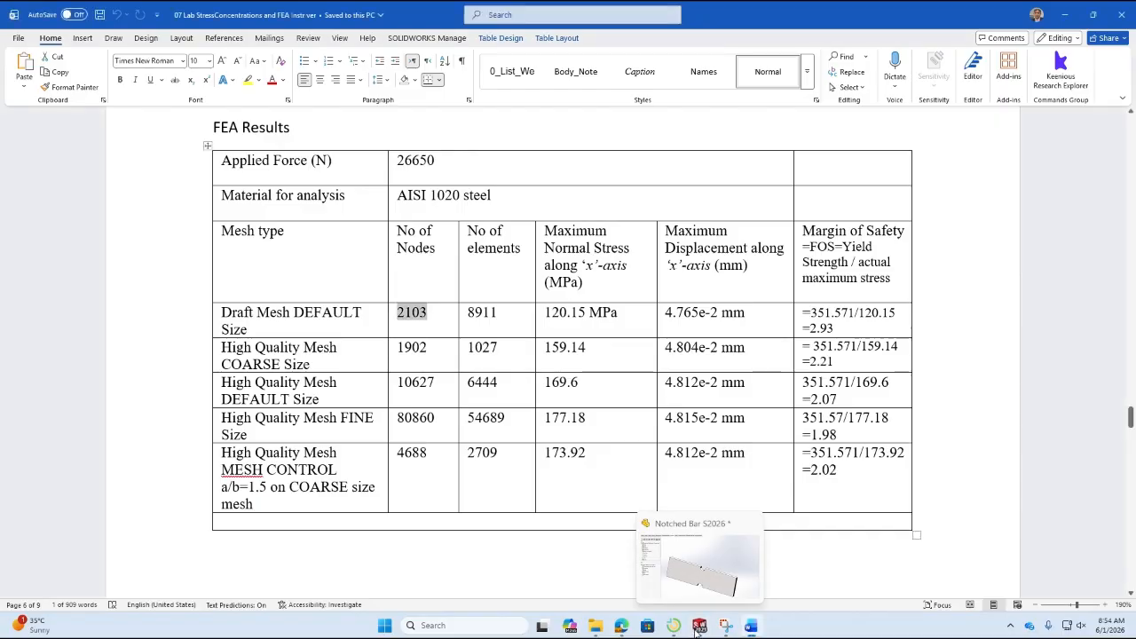
pyautogui.click(659, 598)
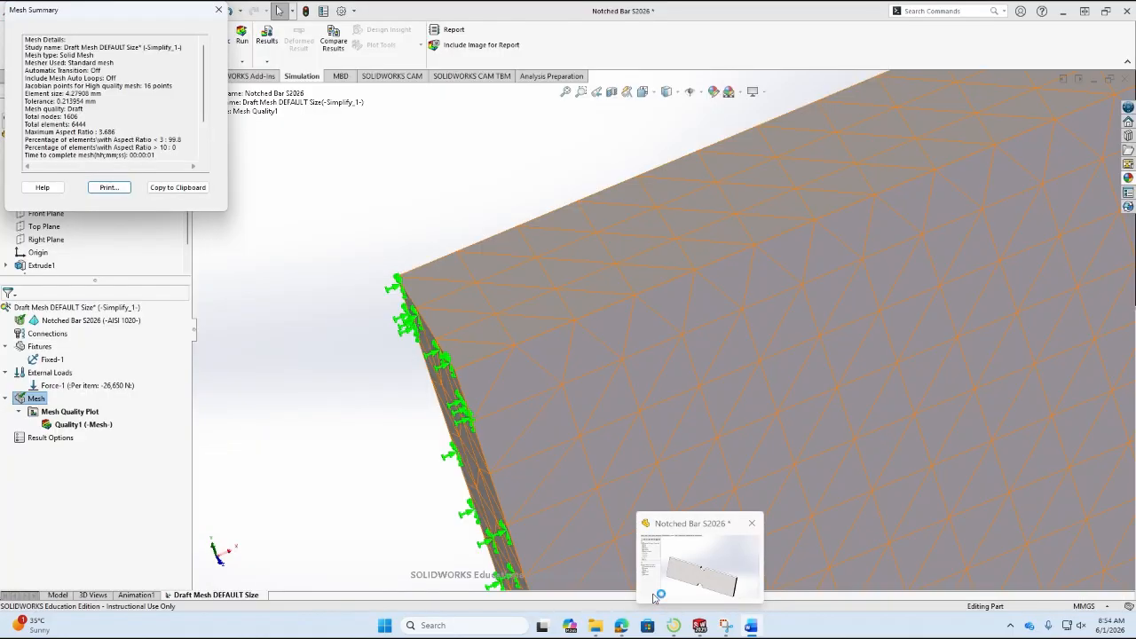
# Return to the lab report in Word and set the number of nodes for Draft Mesh DEFAULT Size to 1606.
pyautogui.hotkey('alt', 'Tab')
pyautogui.hotkey('alt', 'Tab')
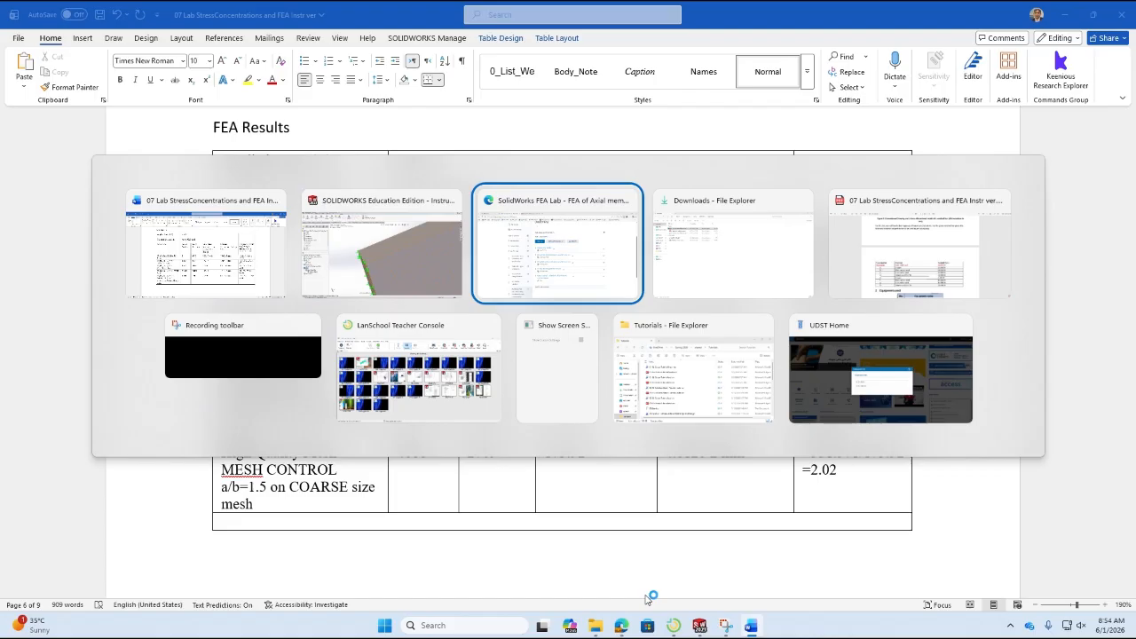
pyautogui.click(201, 276)
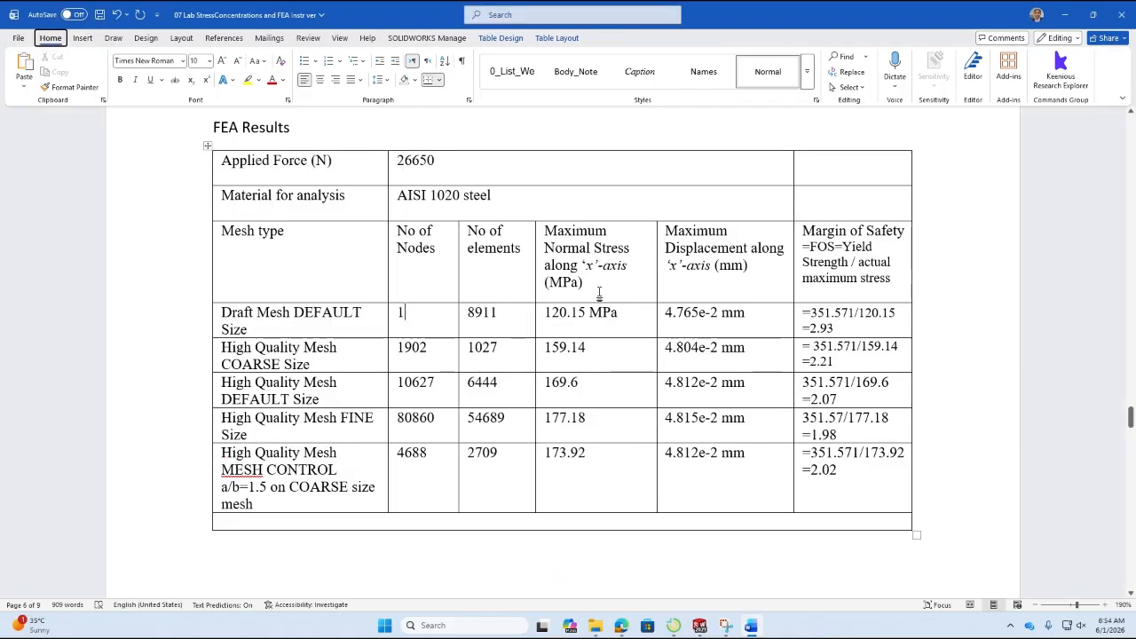
pyautogui.press('Right')
pyautogui.press('Right')
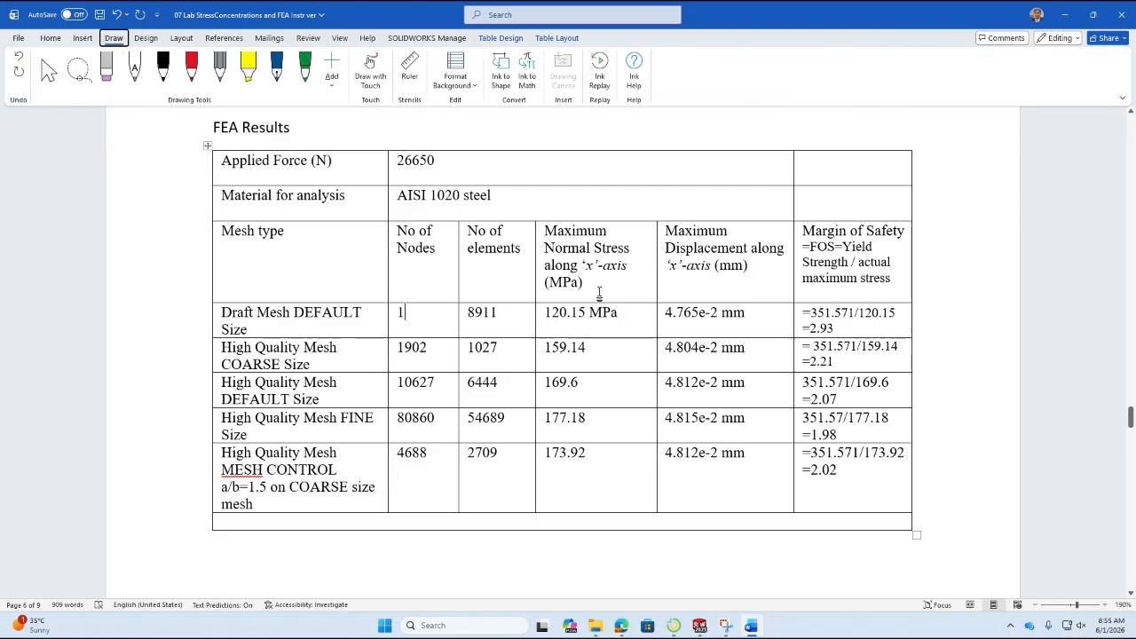
pyautogui.click(48, 69)
pyautogui.click(413, 320)
pyautogui.write('1606')
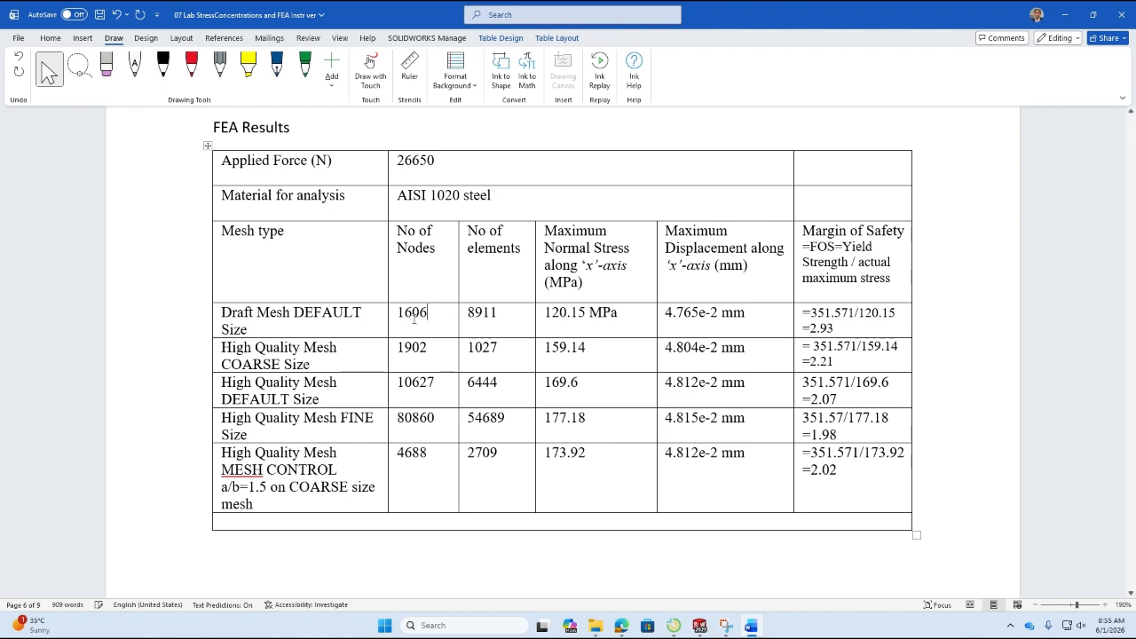
# Set the number of elements for Draft Mesh DEFAULT Size to 6444, checking the mesh details in SOLIDWORKS.
pyautogui.doubleClick(482, 313)
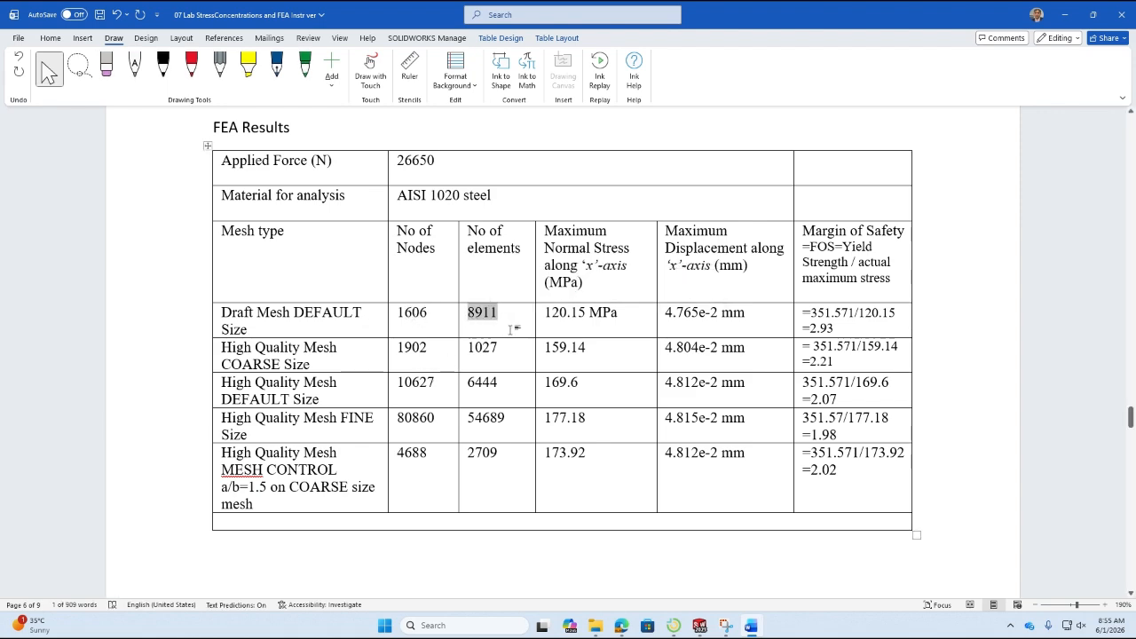
pyautogui.hotkey('alt', 'Tab')
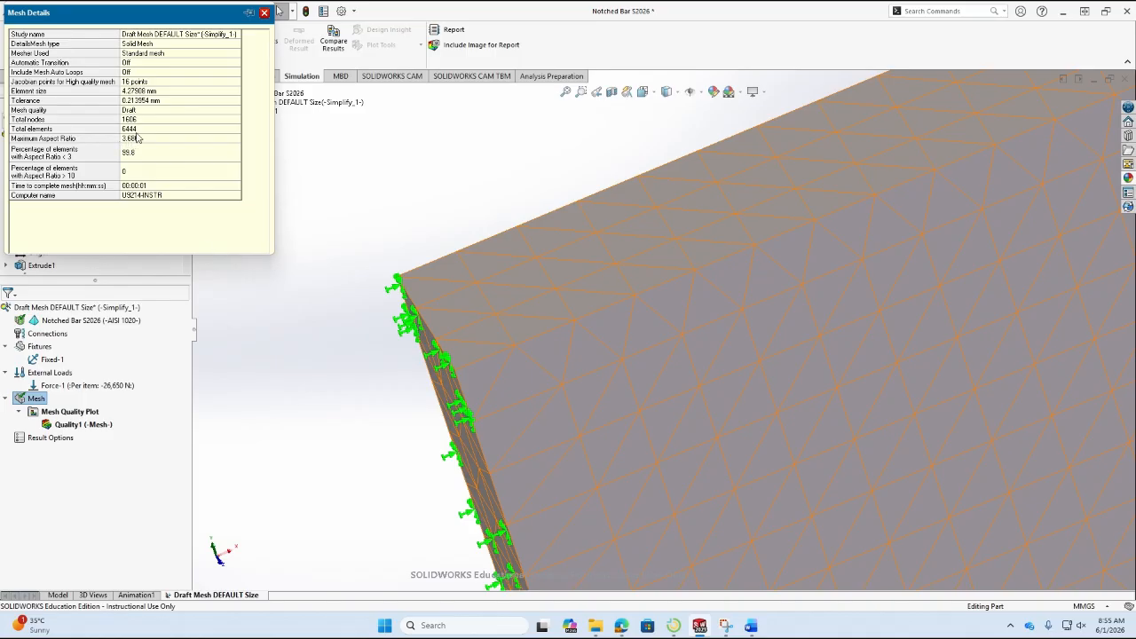
pyautogui.hotkey('alt', 'Tab')
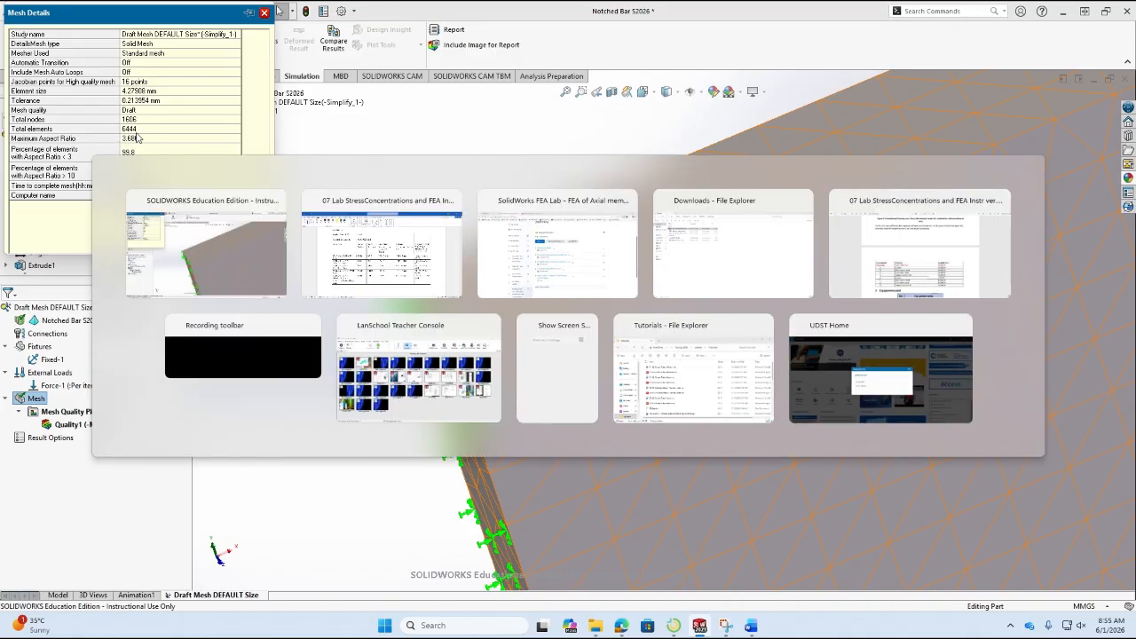
pyautogui.write('6444')
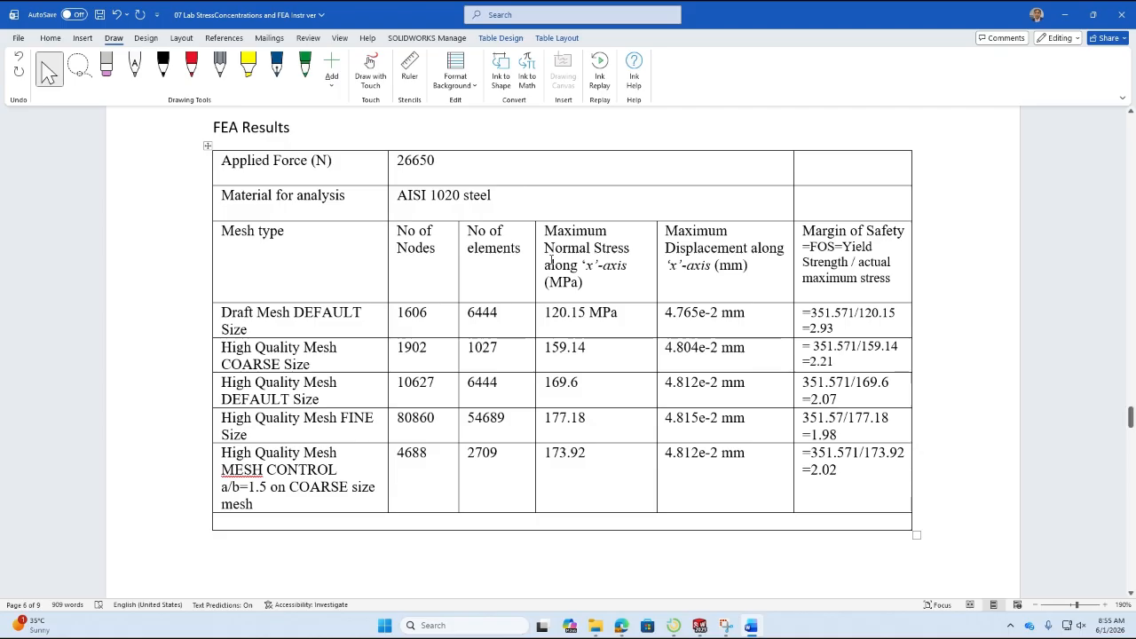
# Clear the stress, displacement and margin of safety entries in the Draft Mesh DEFAULT Size row.
pyautogui.moveTo(574, 312); pyautogui.dragTo(772, 329)
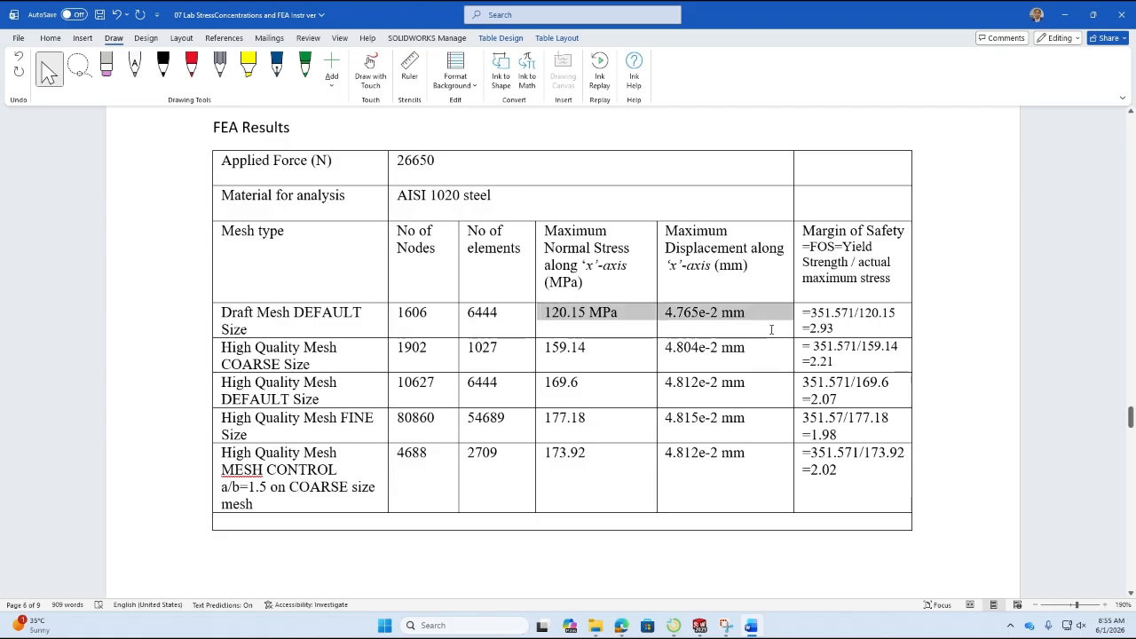
pyautogui.moveTo(691, 322); pyautogui.dragTo(807, 316)
pyautogui.press('Delete')
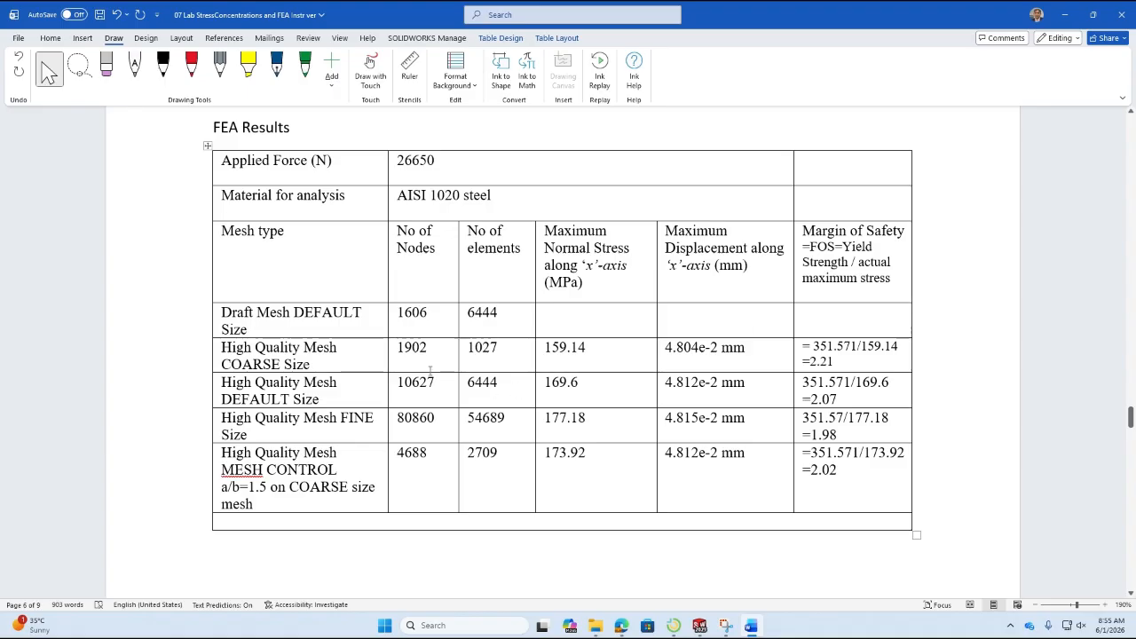
# Color the node and element counts in the Draft Mesh DEFAULT Size row red and go to the empty stress cell.
pyautogui.moveTo(412, 313); pyautogui.dragTo(511, 315)
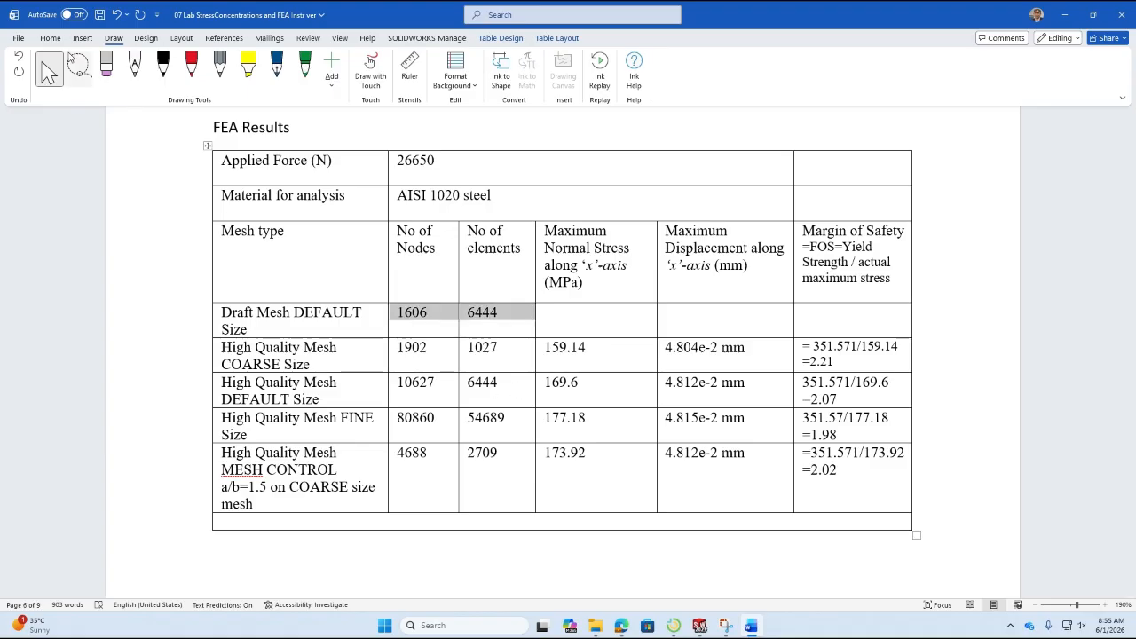
pyautogui.click(49, 38)
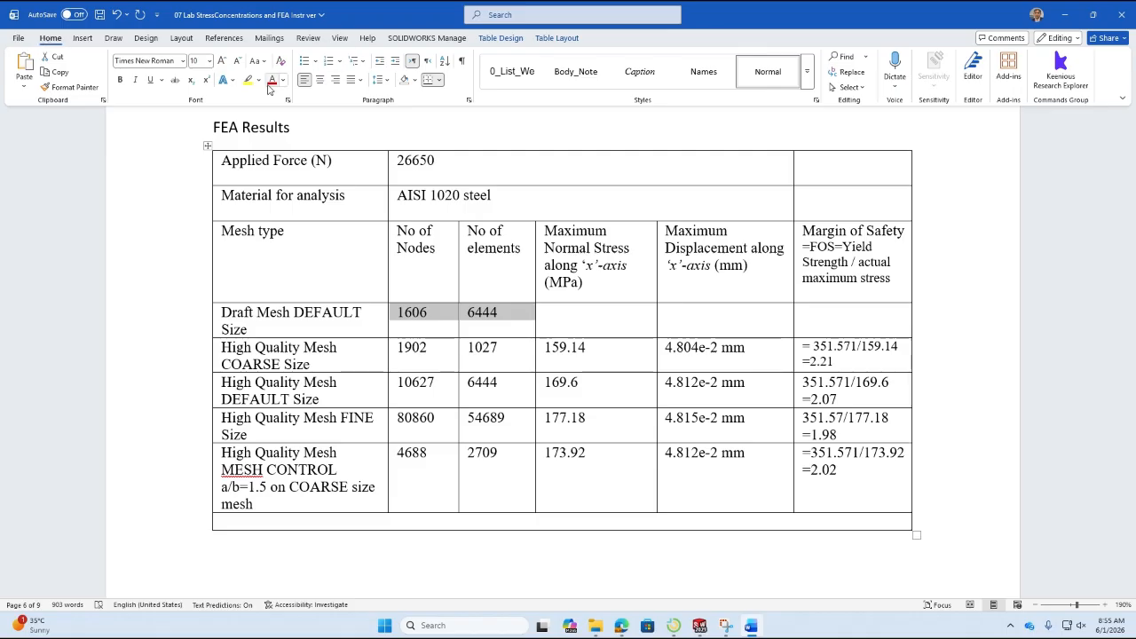
pyautogui.click(272, 80)
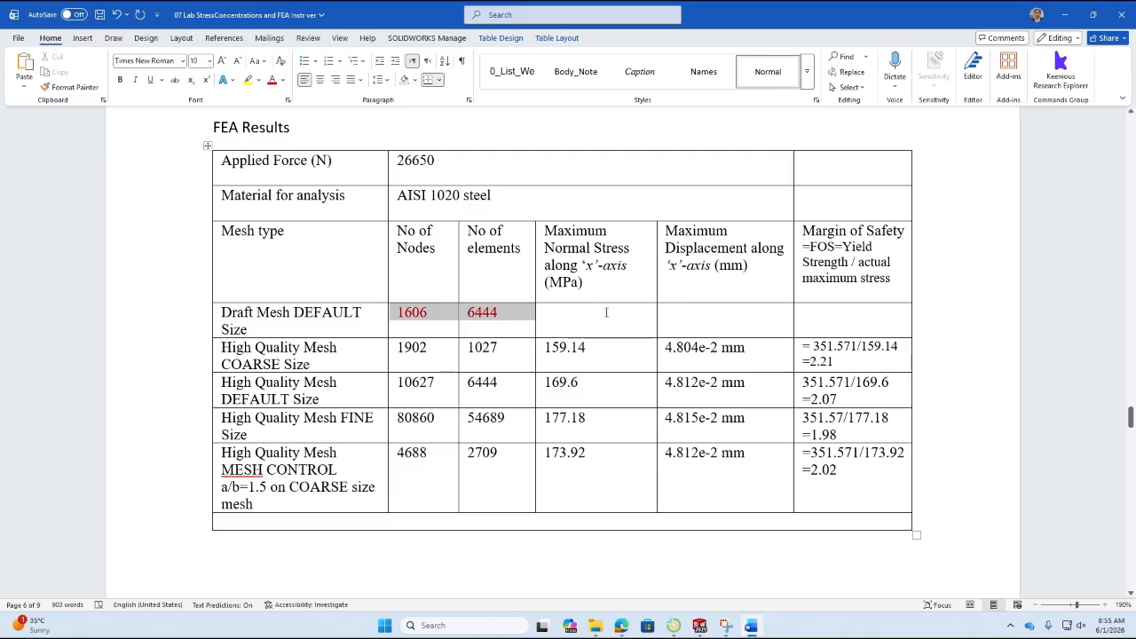
pyautogui.click(606, 312)
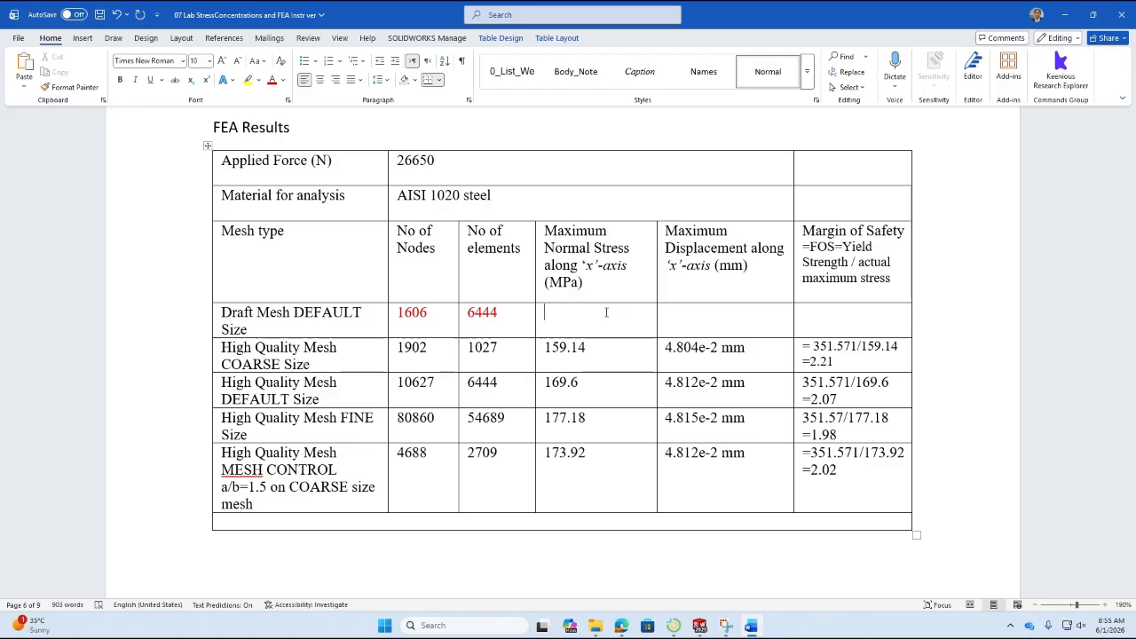
# Switch to SOLIDWORKS, close the mesh details and examine the meshed bar from the fixed end to the notches.
pyautogui.click(700, 625)
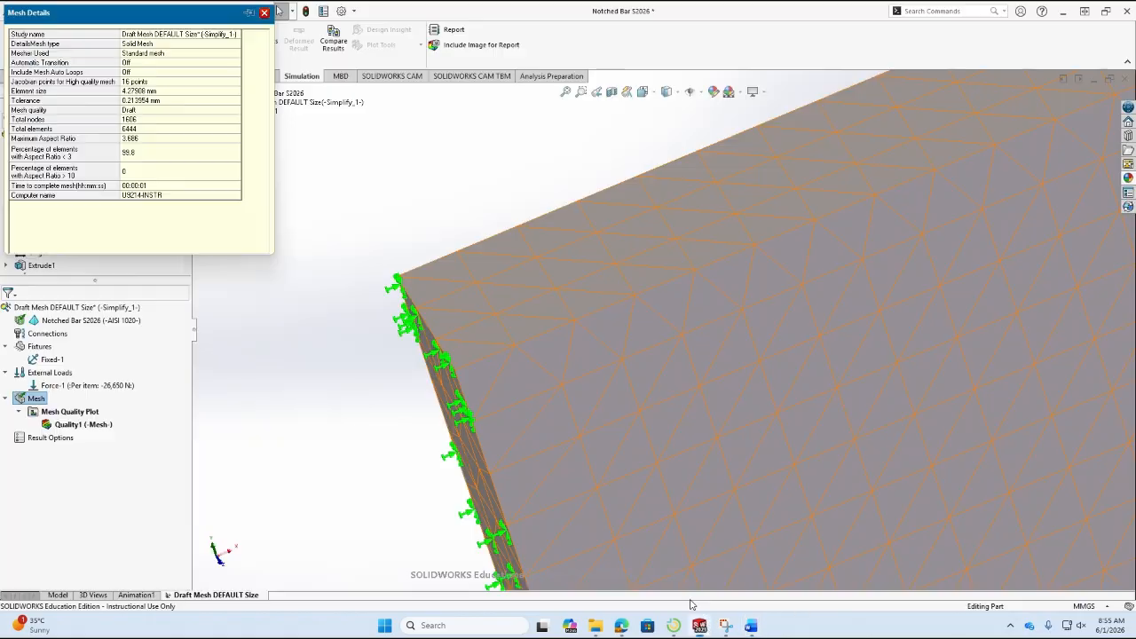
pyautogui.click(264, 12)
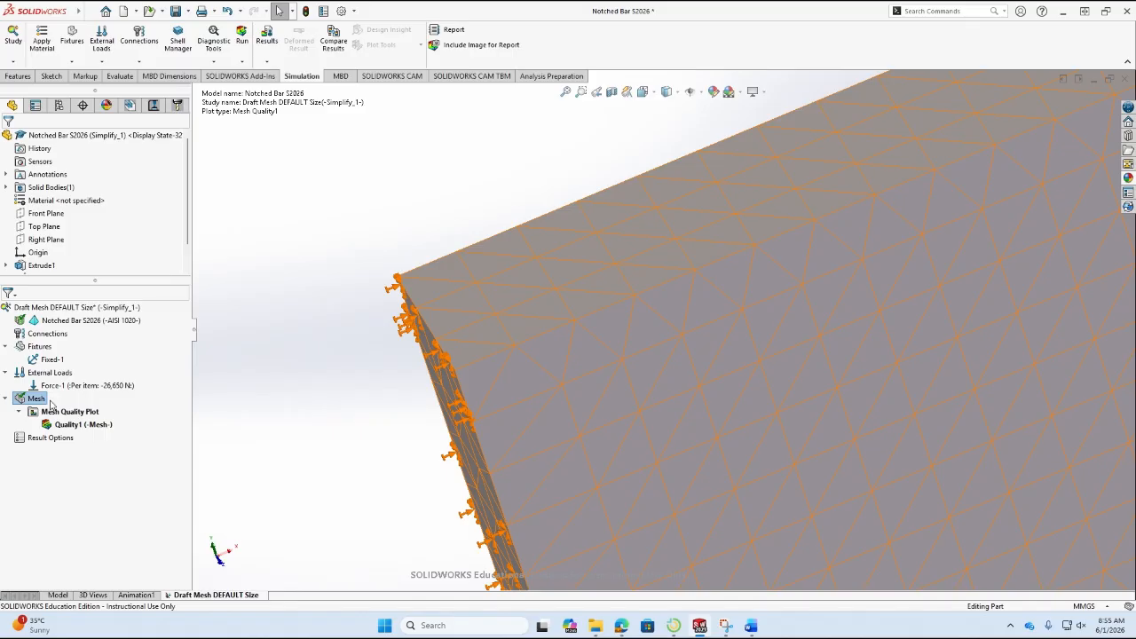
pyautogui.scroll(3, 473, 395)
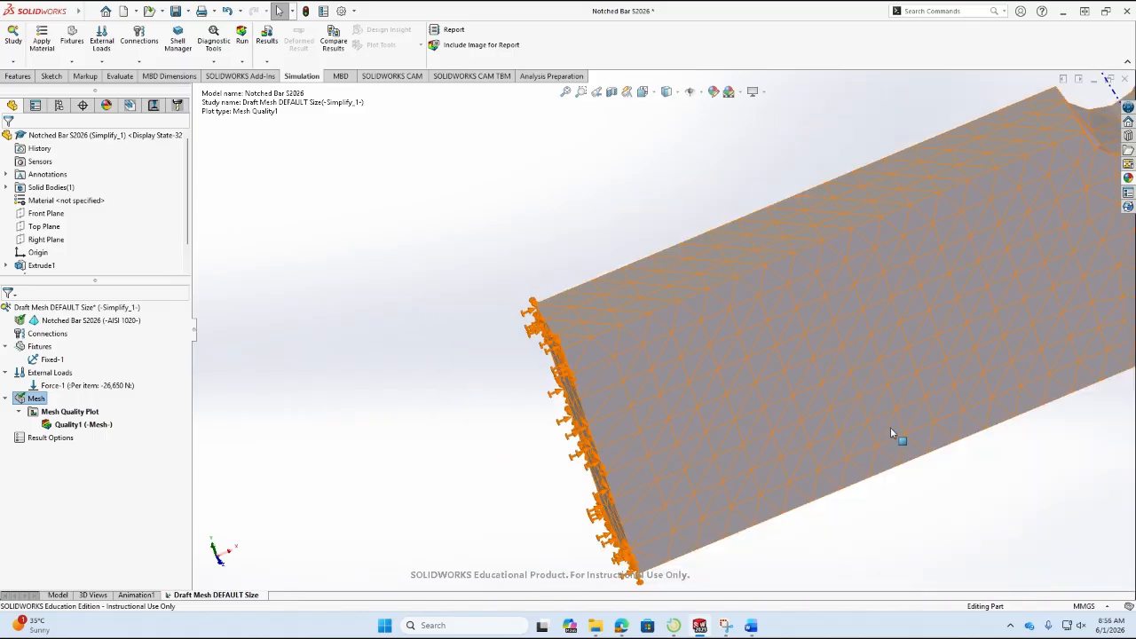
pyautogui.scroll(-1, 941, 492)
pyautogui.scroll(3, 934, 483)
pyautogui.scroll(-1, 886, 458)
pyautogui.scroll(-2, 885, 456)
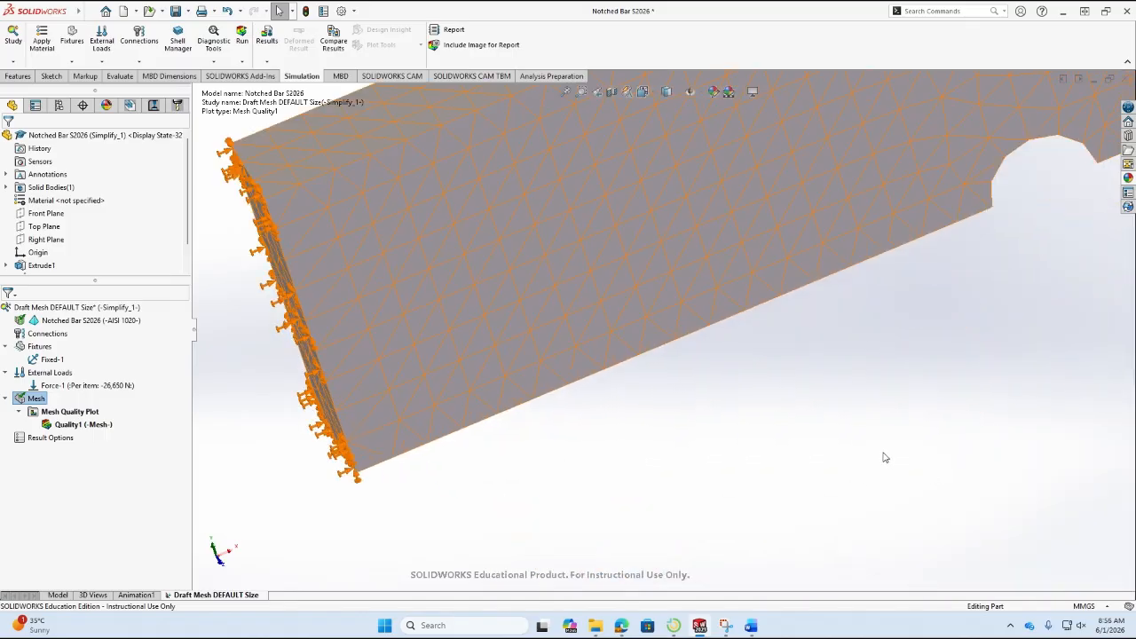
pyautogui.scroll(2, 644, 256)
pyautogui.scroll(1, 723, 325)
pyautogui.scroll(1, 825, 332)
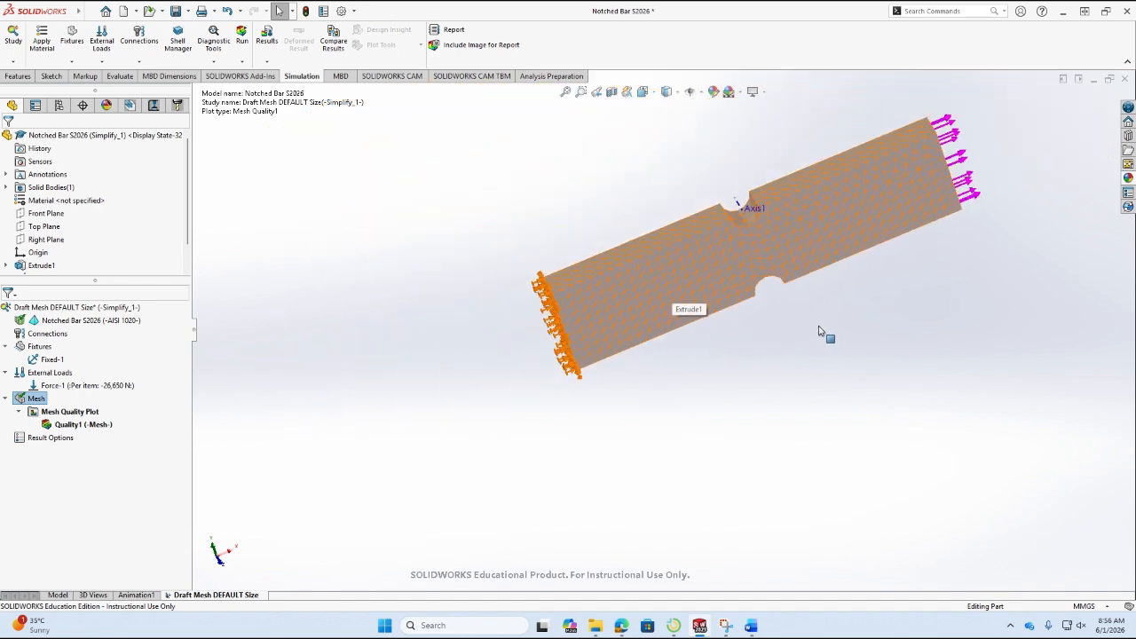
pyautogui.scroll(-2, 825, 328)
pyautogui.scroll(-1, 736, 167)
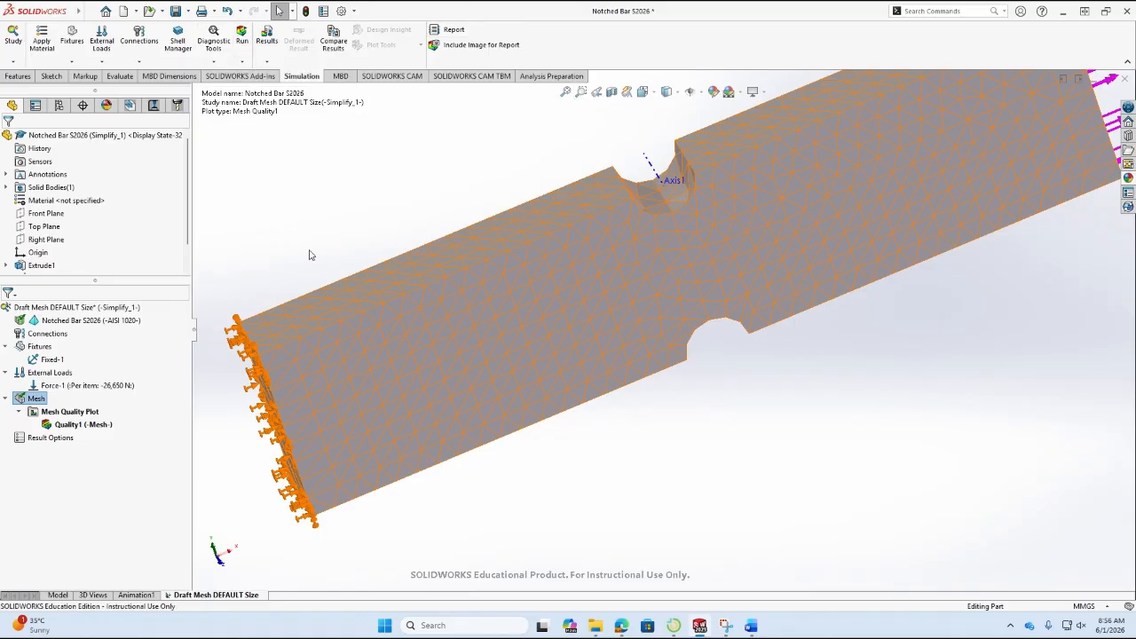
# Run the Draft Mesh DEFAULT Size study and view the von Mises stress plot over the whole bar.
pyautogui.click(247, 45)
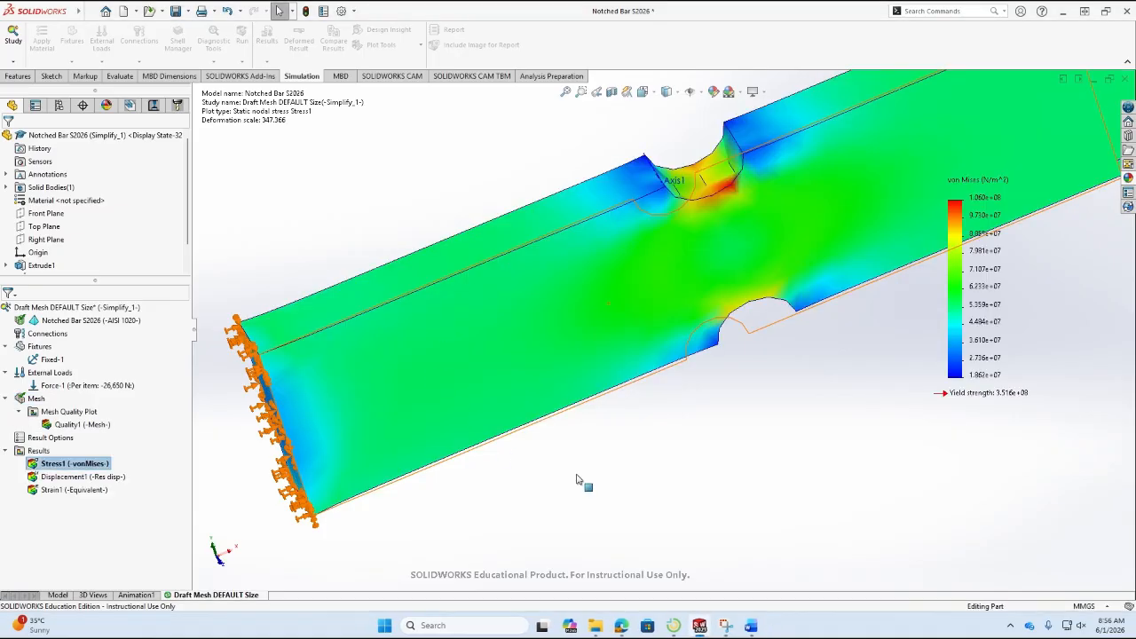
pyautogui.scroll(1, 1050, 228)
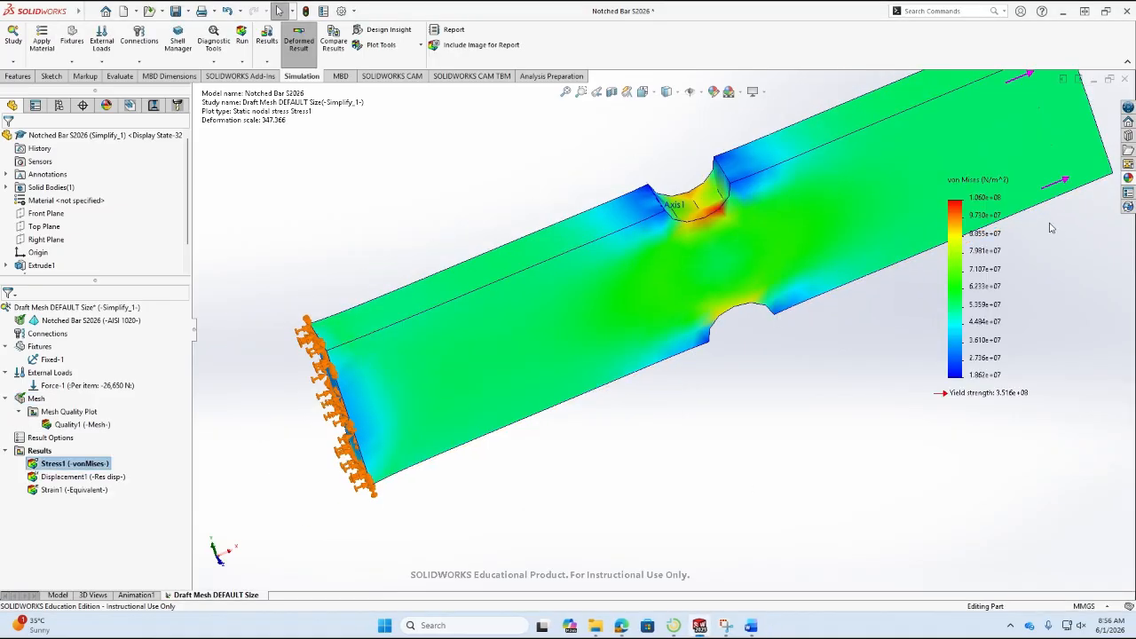
pyautogui.scroll(1, 1051, 228)
pyautogui.scroll(1, 1052, 227)
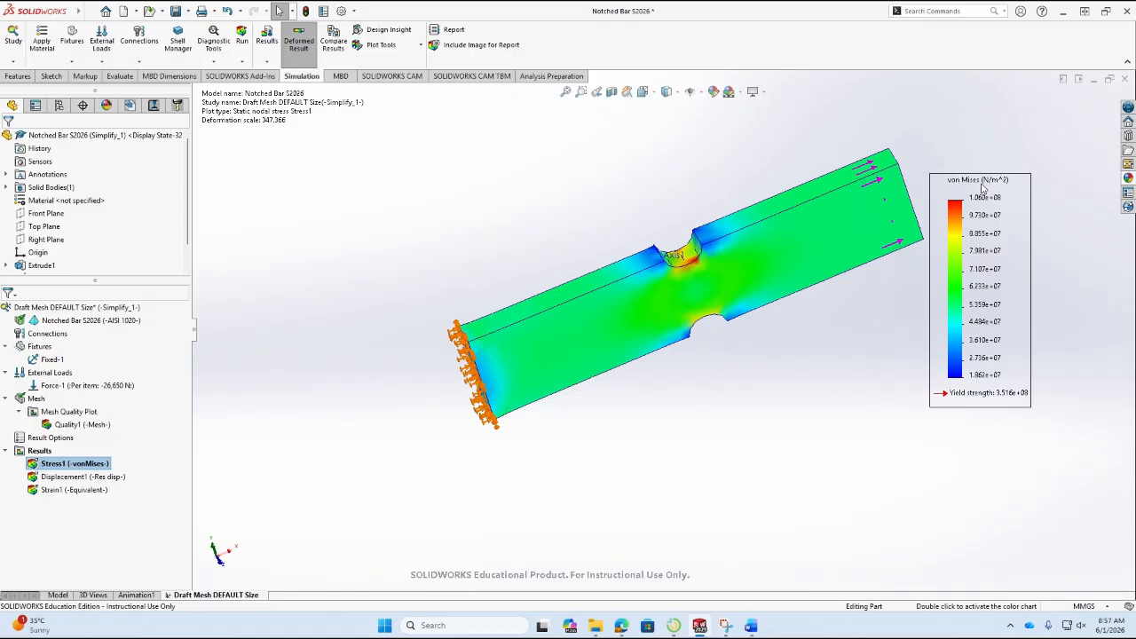
# Review the resultant displacement and equivalent strain plots, ending with the displacement plot displayed.
pyautogui.doubleClick(98, 480)
pyautogui.doubleClick(75, 490)
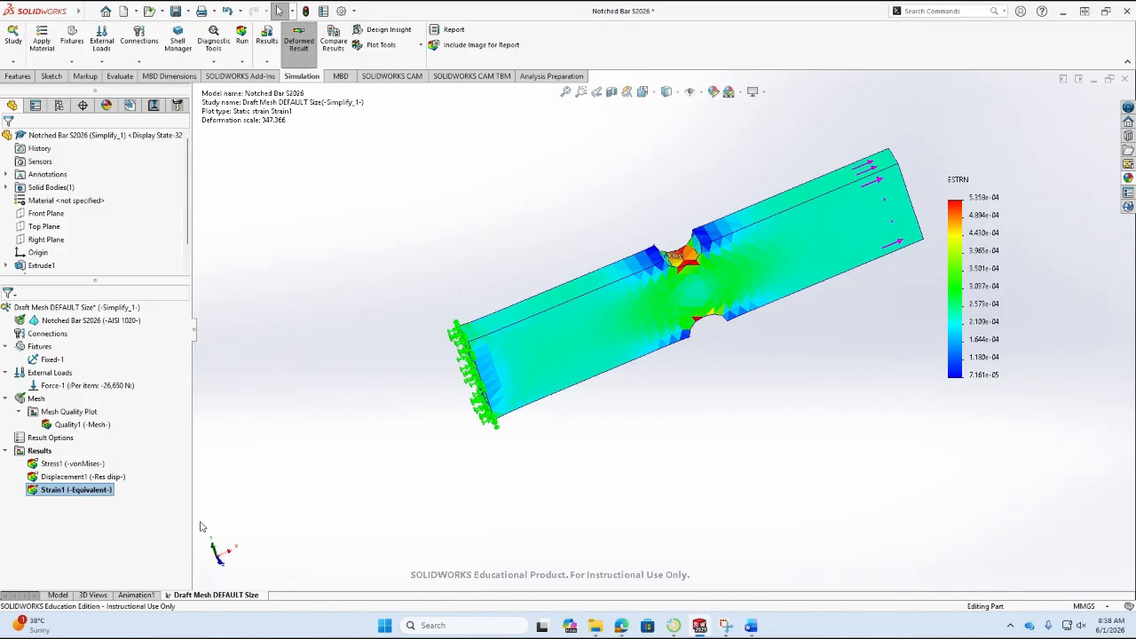
pyautogui.click(44, 452)
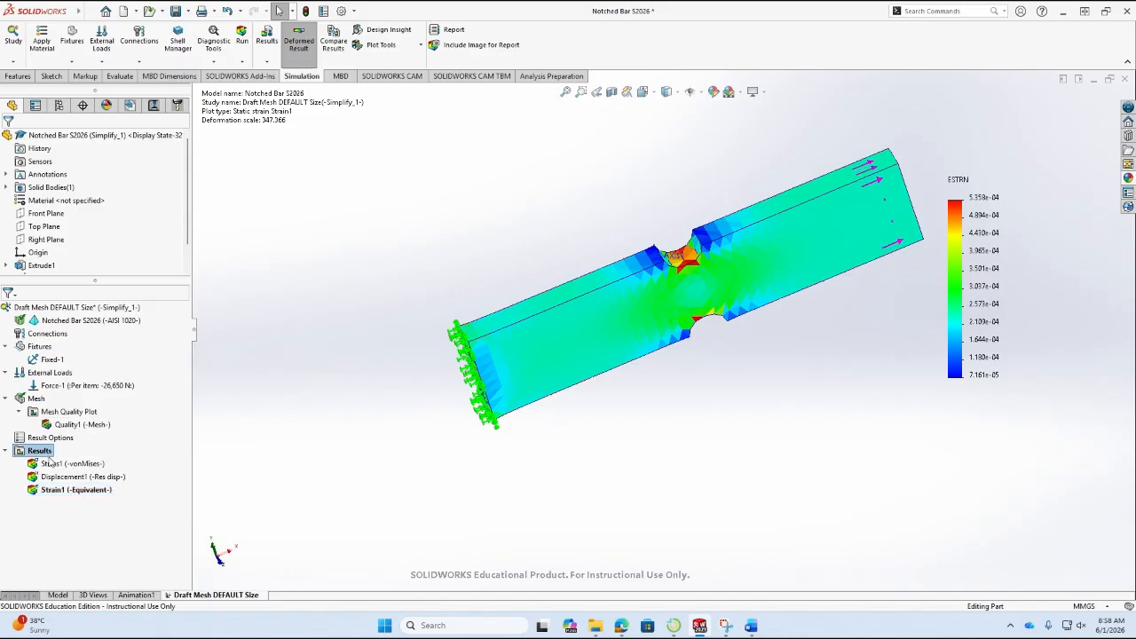
pyautogui.doubleClick(78, 478)
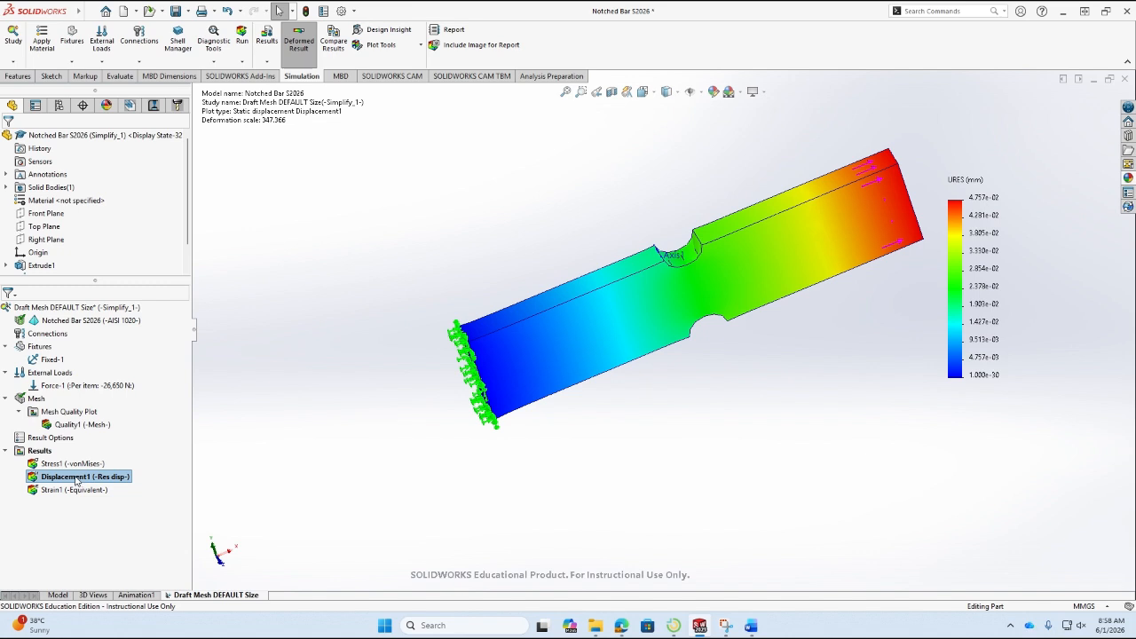
# Define a new stress plot in the study results showing SX: X Normal Stress in N/mm^2 (MPa).
pyautogui.click(42, 452)
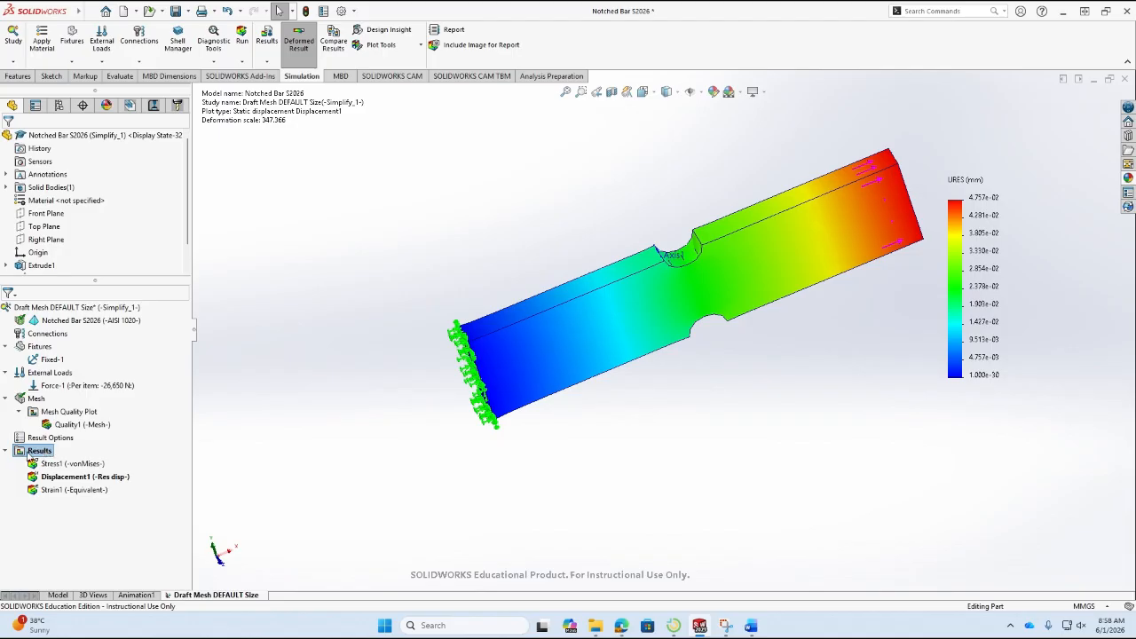
pyautogui.rightClick(40, 454)
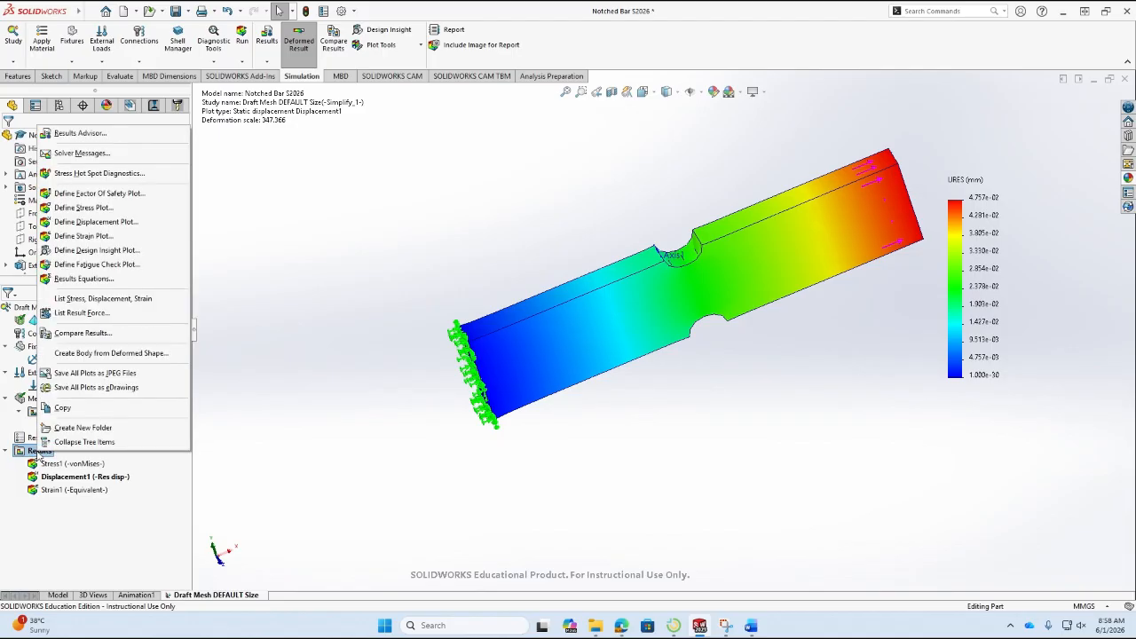
pyautogui.click(129, 209)
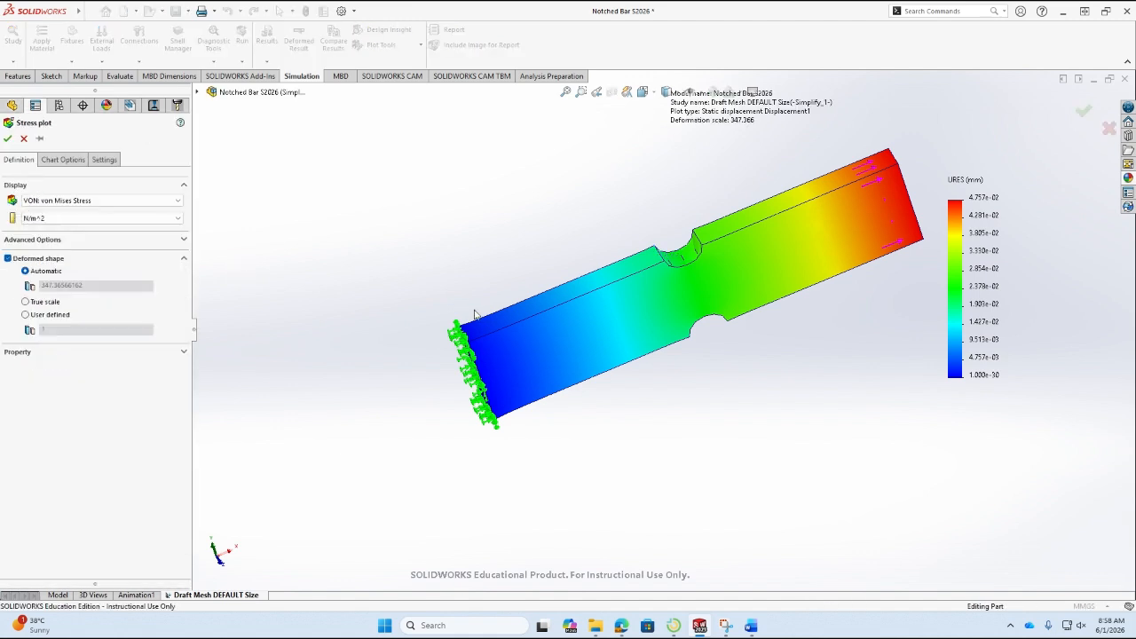
pyautogui.click(140, 202)
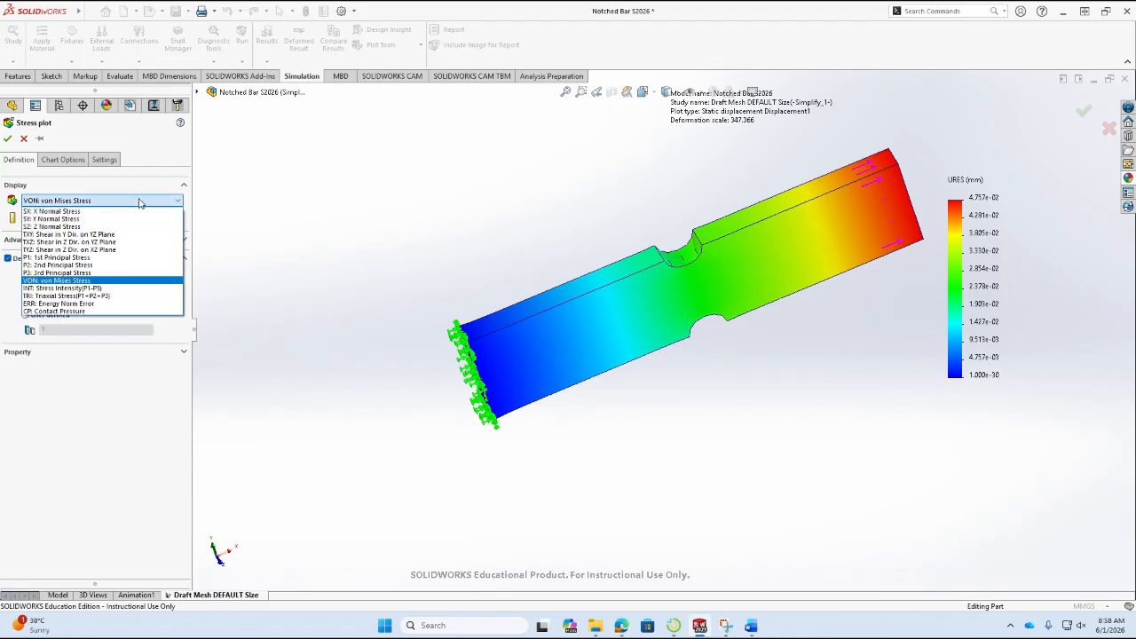
pyautogui.click(79, 213)
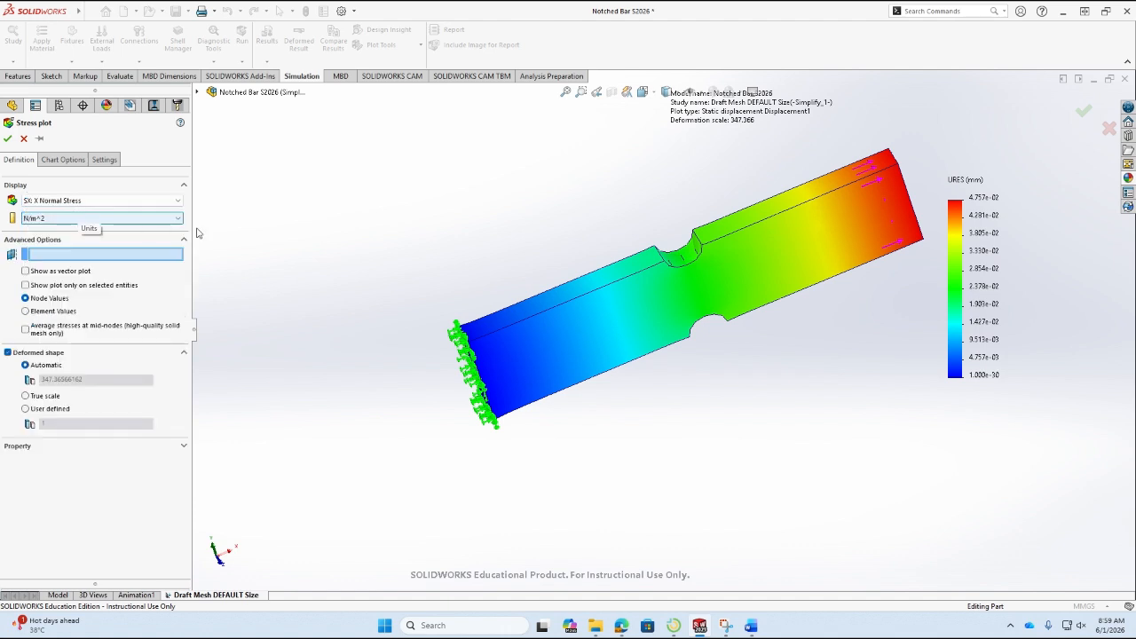
pyautogui.click(103, 219)
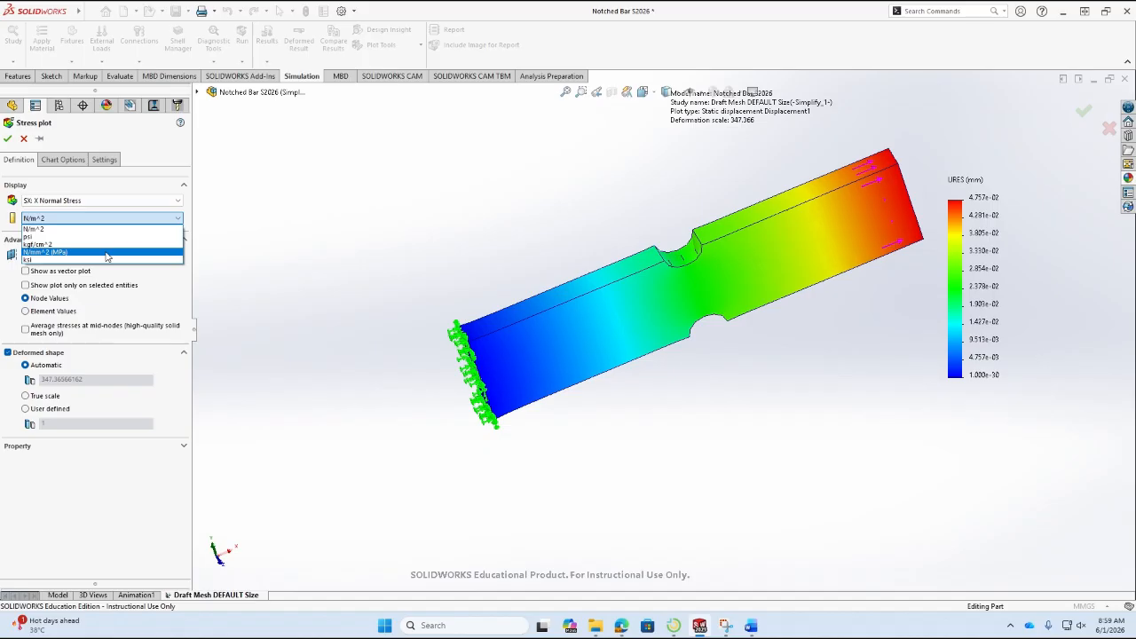
pyautogui.click(106, 253)
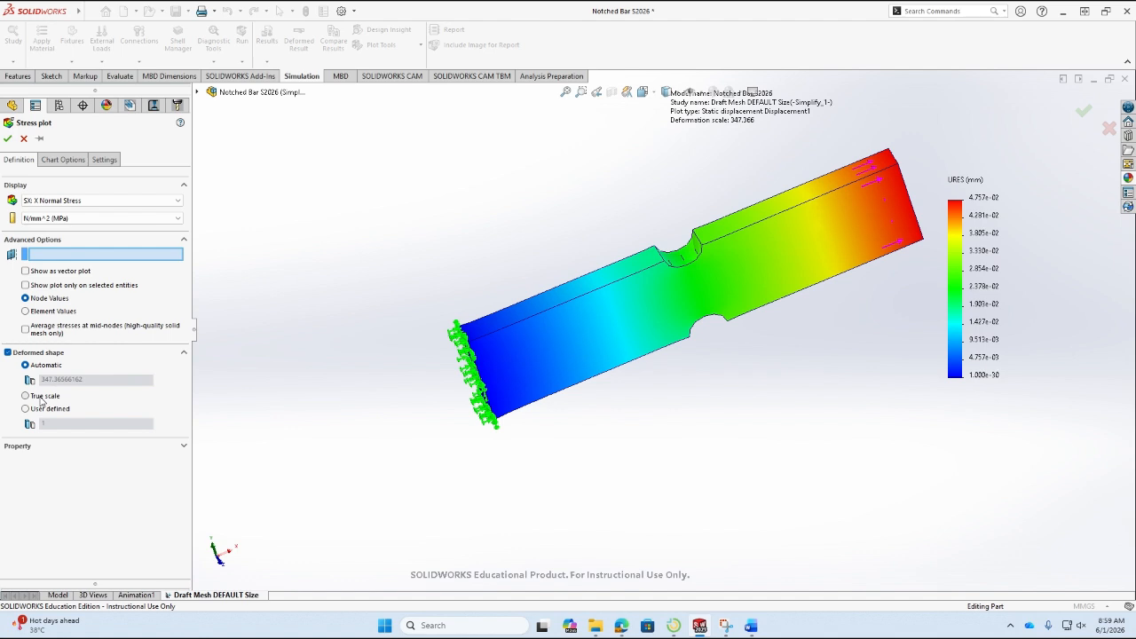
# Show min and max annotations on the X normal stress plot, use floating numbers with 2 decimals, and create the plot.
pyautogui.click(64, 160)
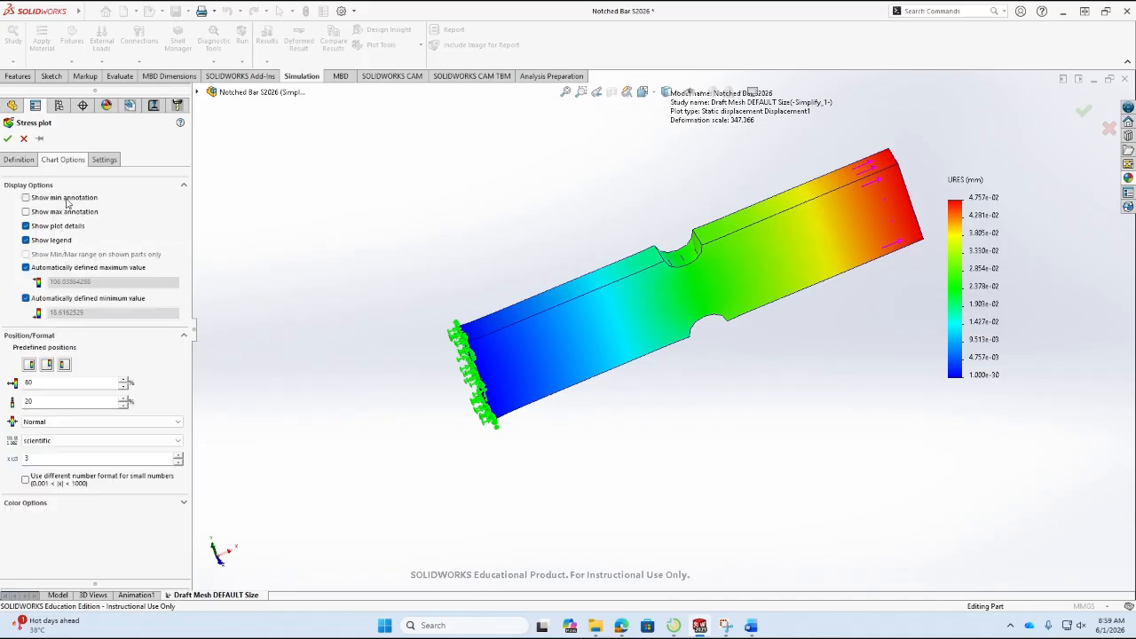
pyautogui.click(67, 199)
pyautogui.click(67, 213)
pyautogui.click(168, 444)
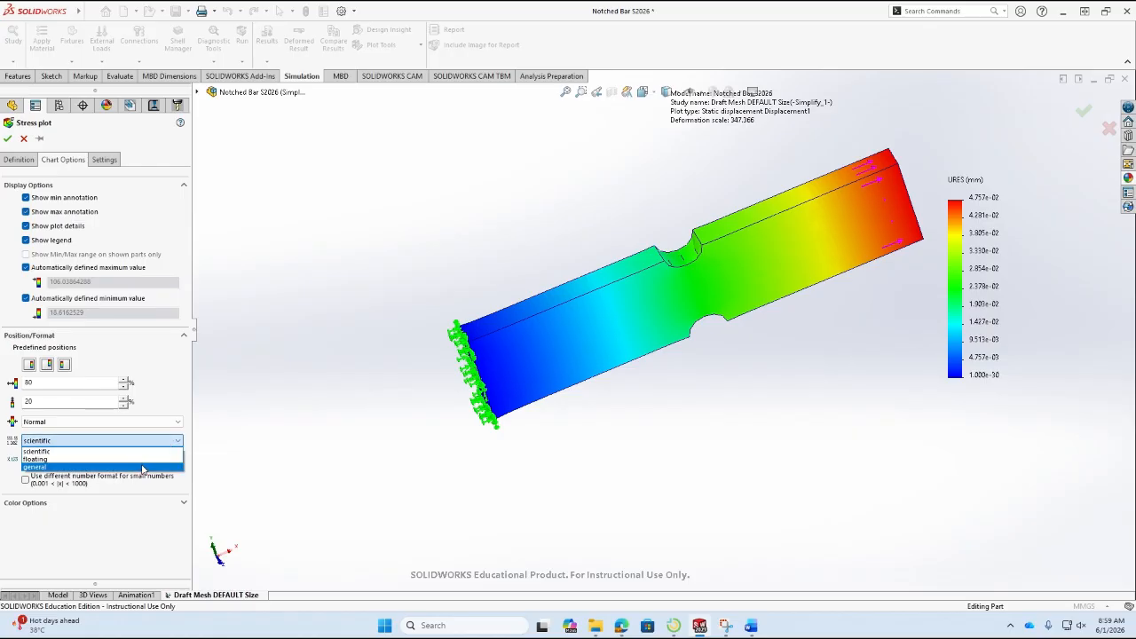
pyautogui.click(144, 460)
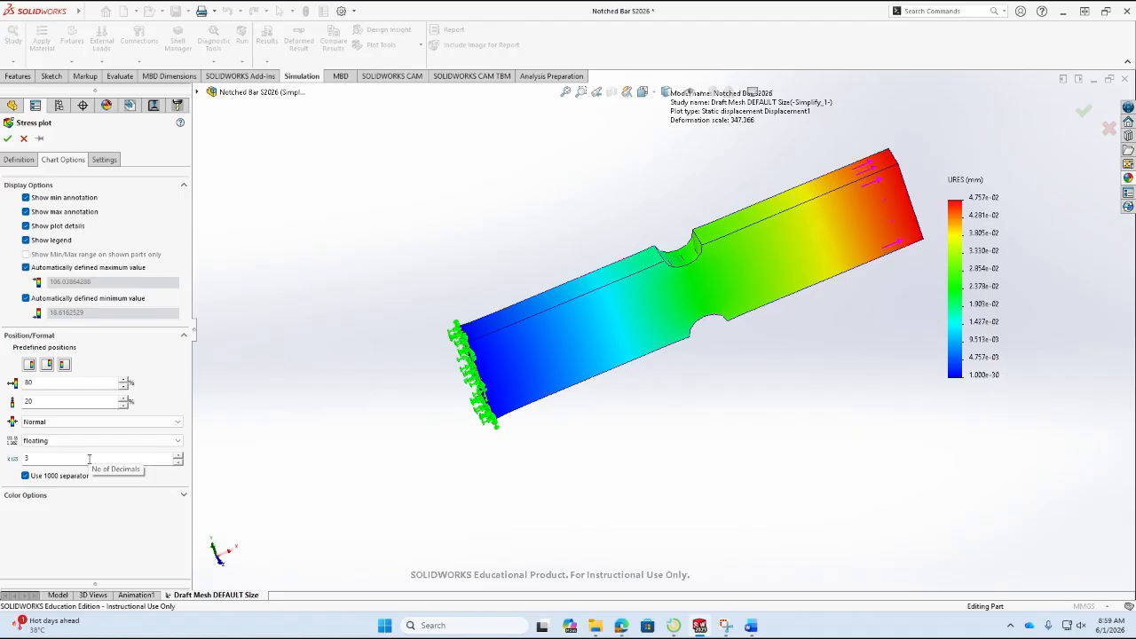
pyautogui.moveTo(89, 459); pyautogui.dragTo(1, 464)
pyautogui.write('2')
pyautogui.click(86, 531)
pyautogui.click(7, 156)
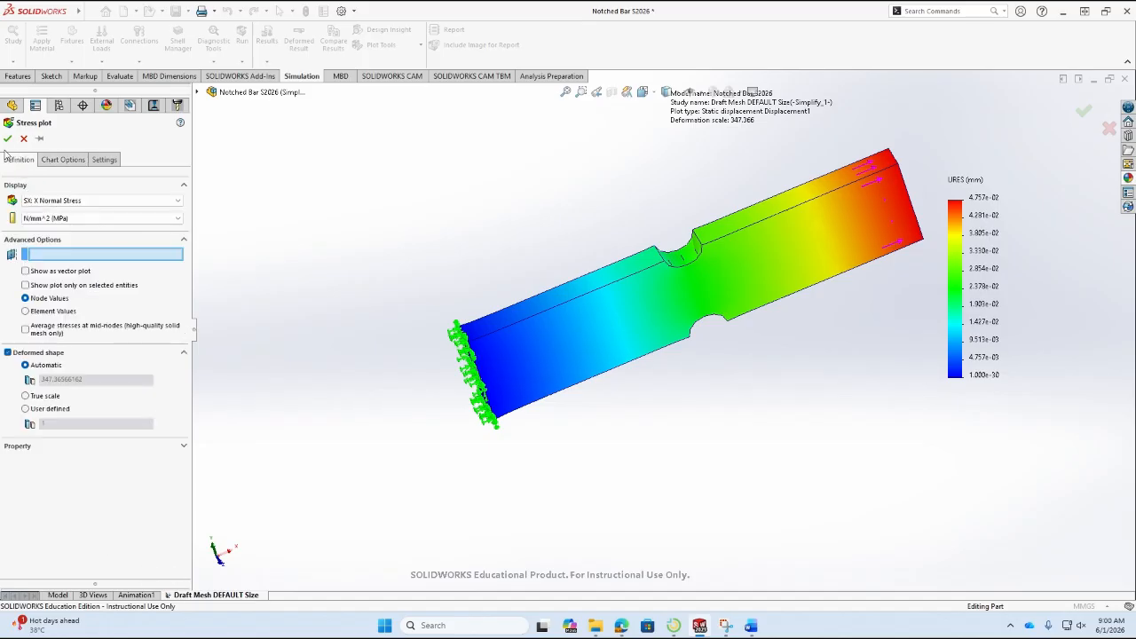
pyautogui.click(7, 140)
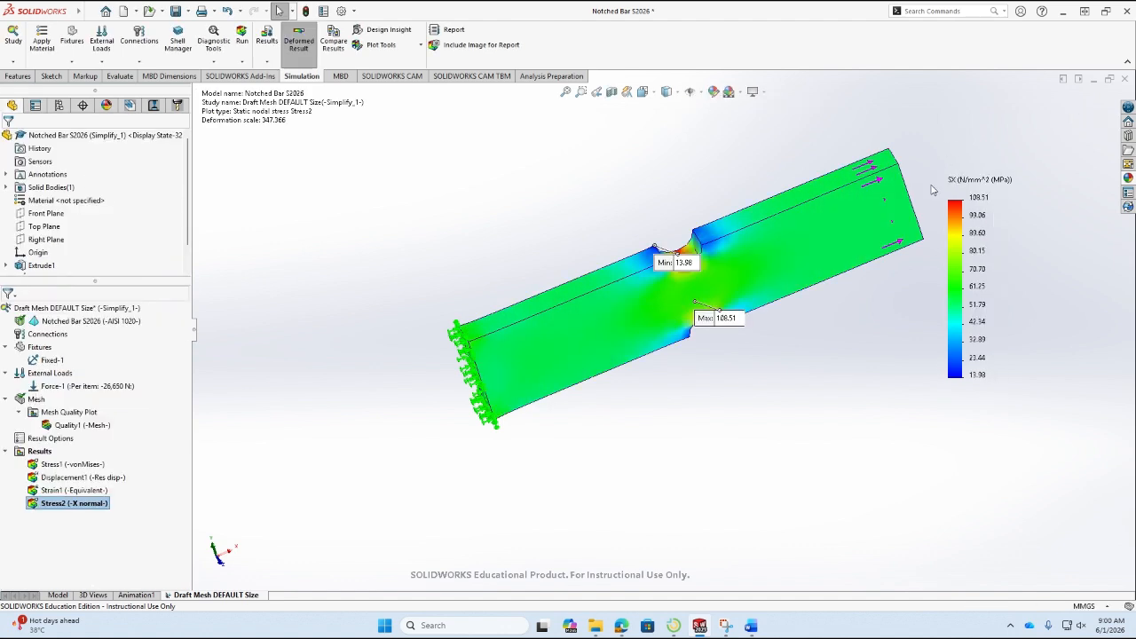
# Move the min and max stress callouts clear of the bar and inspect the notches from both sides.
pyautogui.moveTo(665, 266)
pyautogui.mouseDown()
pyautogui.moveTo(519, 246)
pyautogui.moveTo(512, 218)
pyautogui.mouseUp()
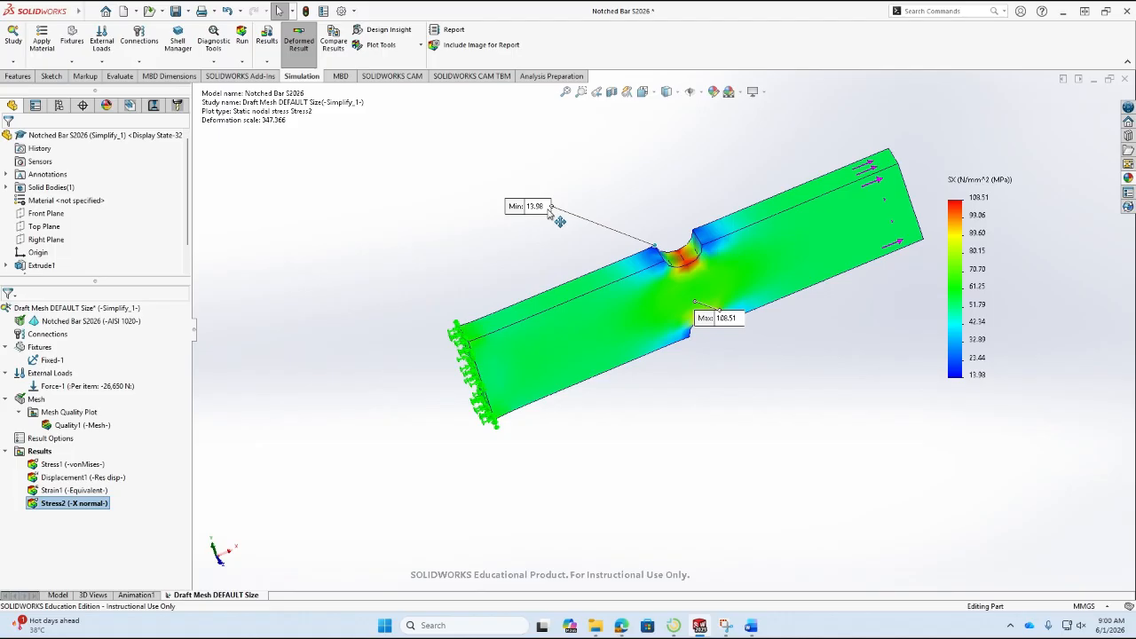
pyautogui.moveTo(724, 319); pyautogui.dragTo(820, 357)
pyautogui.moveTo(670, 394); pyautogui.dragTo(884, 636, button='middle')
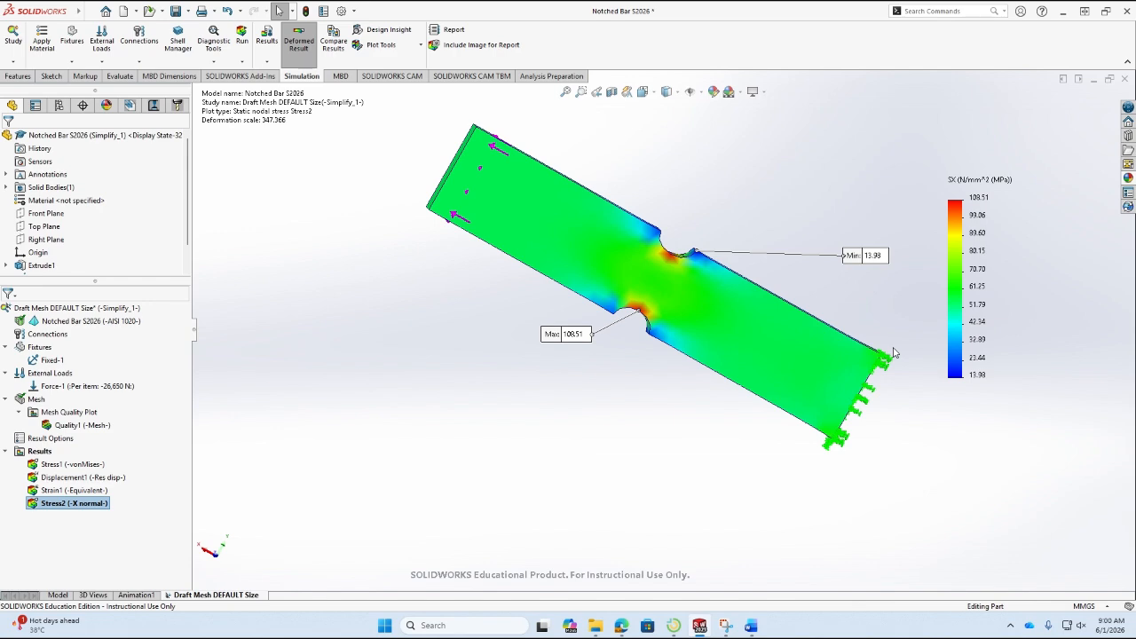
pyautogui.moveTo(895, 353); pyautogui.dragTo(647, 381, button='middle')
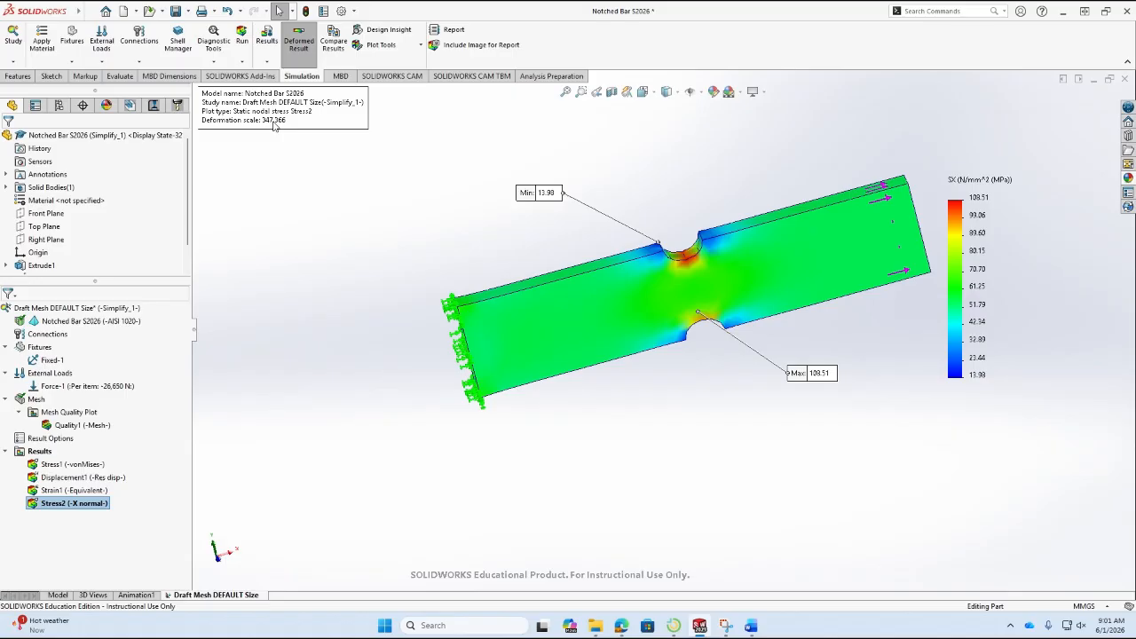
# Set the X normal stress plot's deformed shape to true scale and view the whole bar.
pyautogui.doubleClick(273, 126)
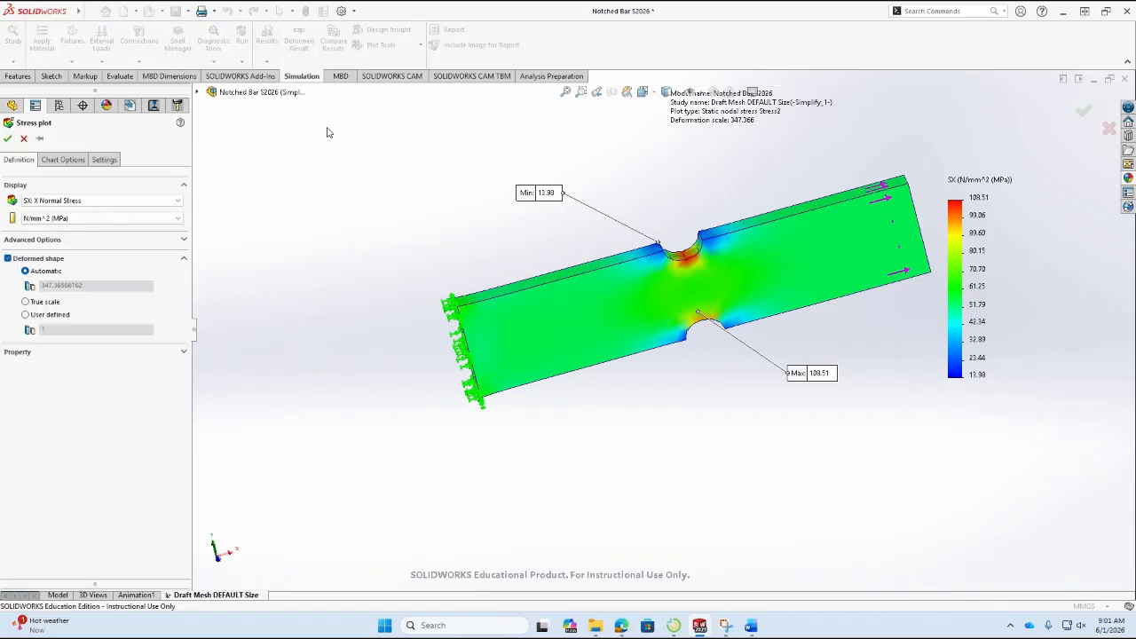
pyautogui.click(41, 304)
pyautogui.click(8, 139)
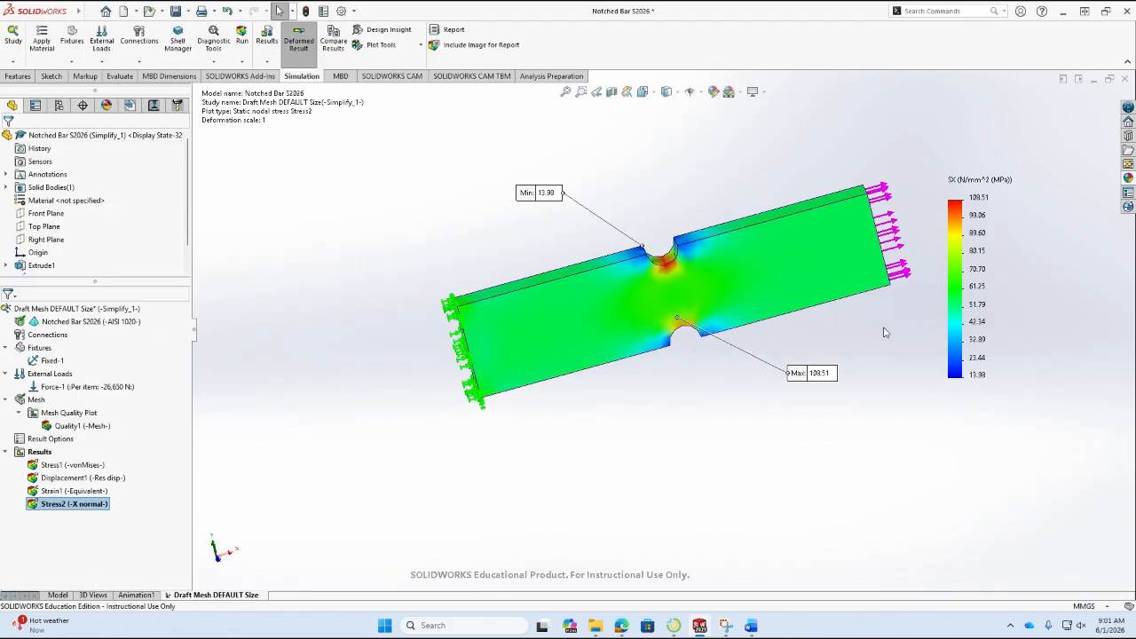
pyautogui.scroll(1, 891, 331)
pyautogui.scroll(-2, 903, 271)
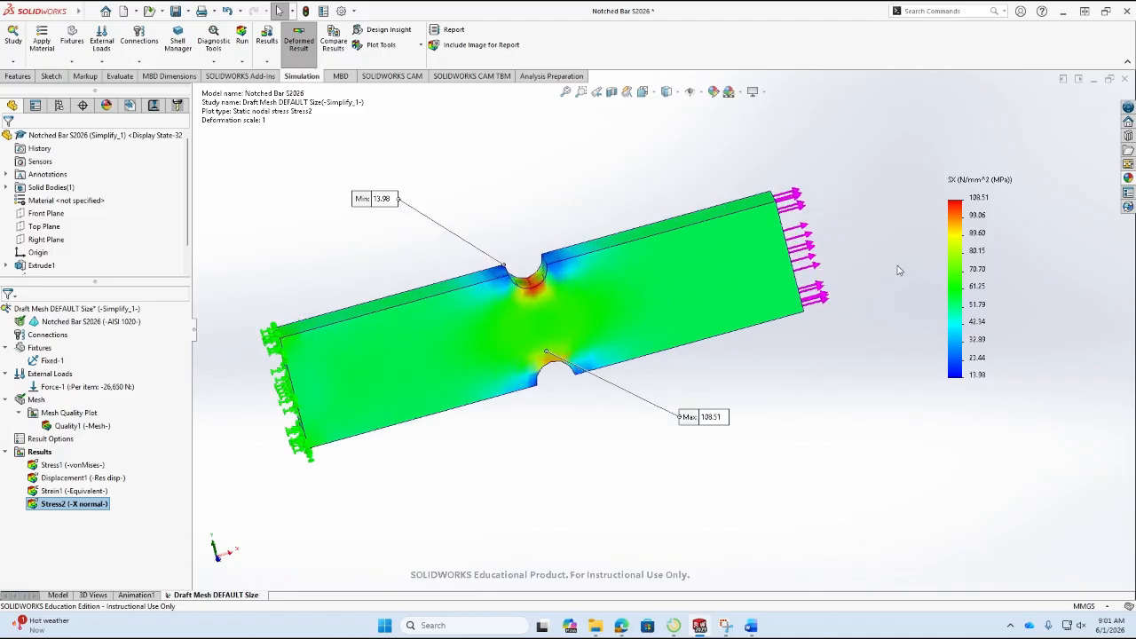
pyautogui.scroll(1, 699, 326)
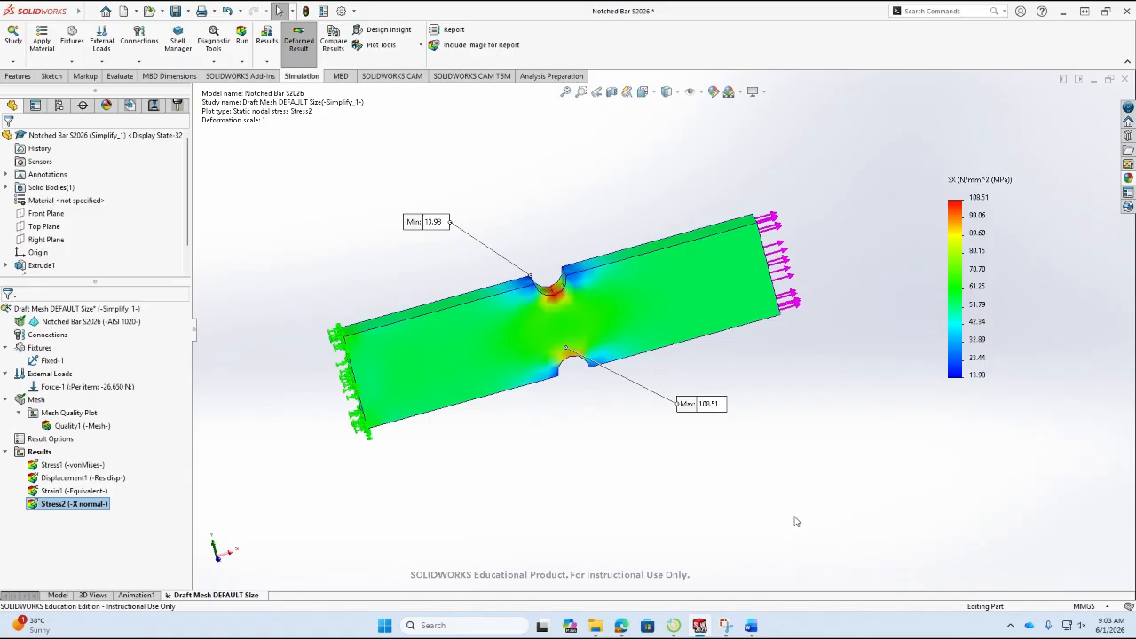
# Switch to the Word lab report and check the handwritten gross stress calculation, then return to the FEA Results table.
pyautogui.moveTo(751, 627)
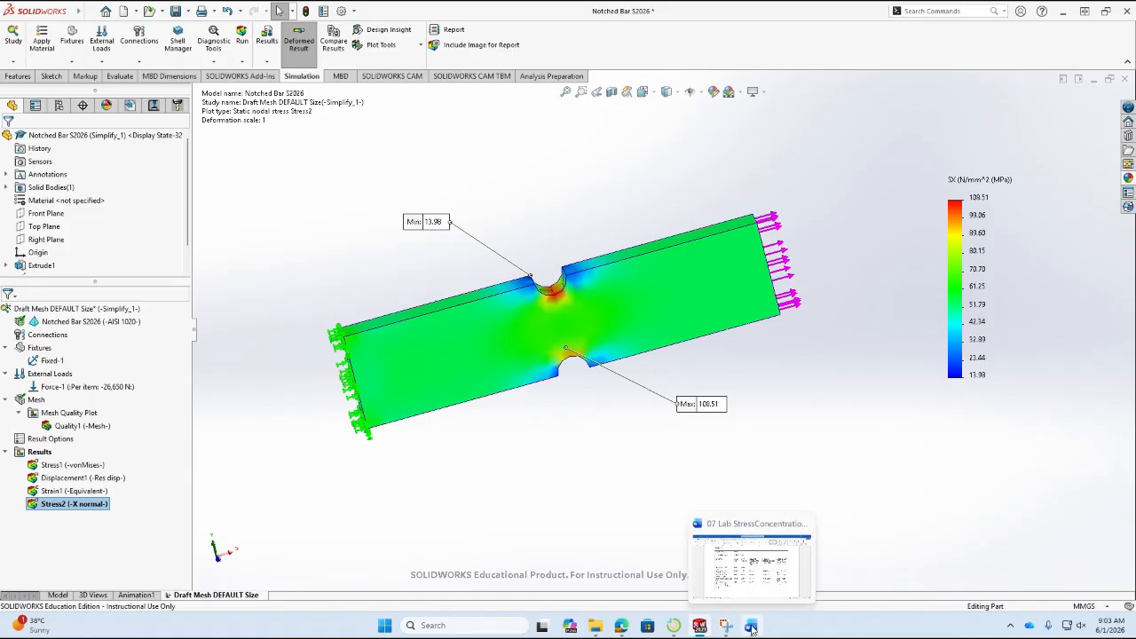
pyautogui.click(751, 627)
pyautogui.scroll(15, 756, 473)
pyautogui.scroll(12, 756, 476)
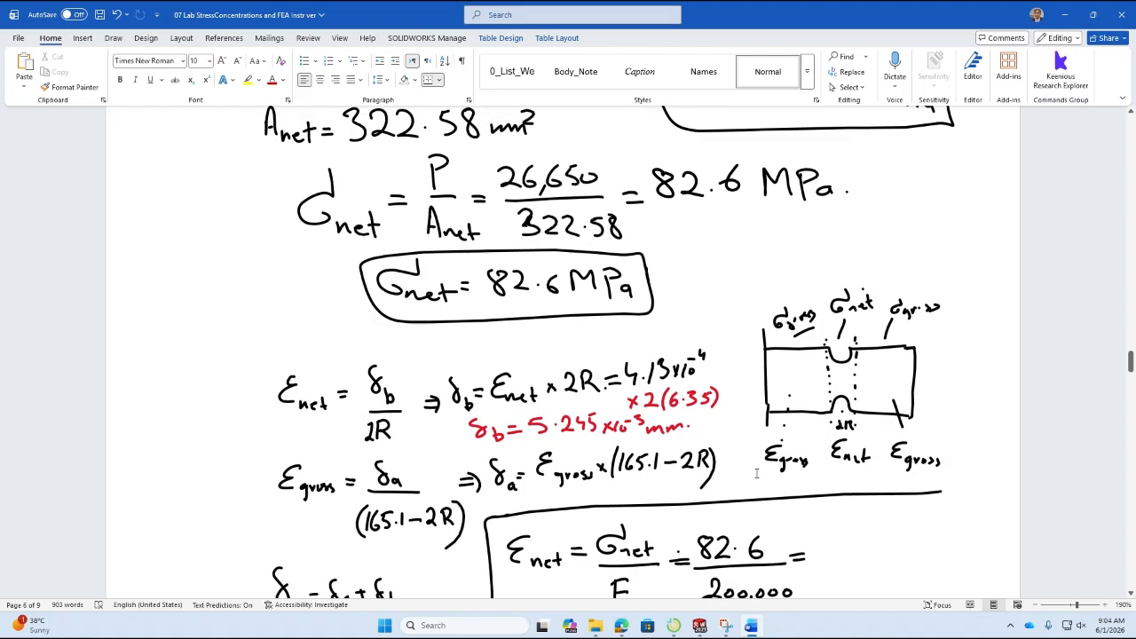
pyautogui.scroll(8, 757, 473)
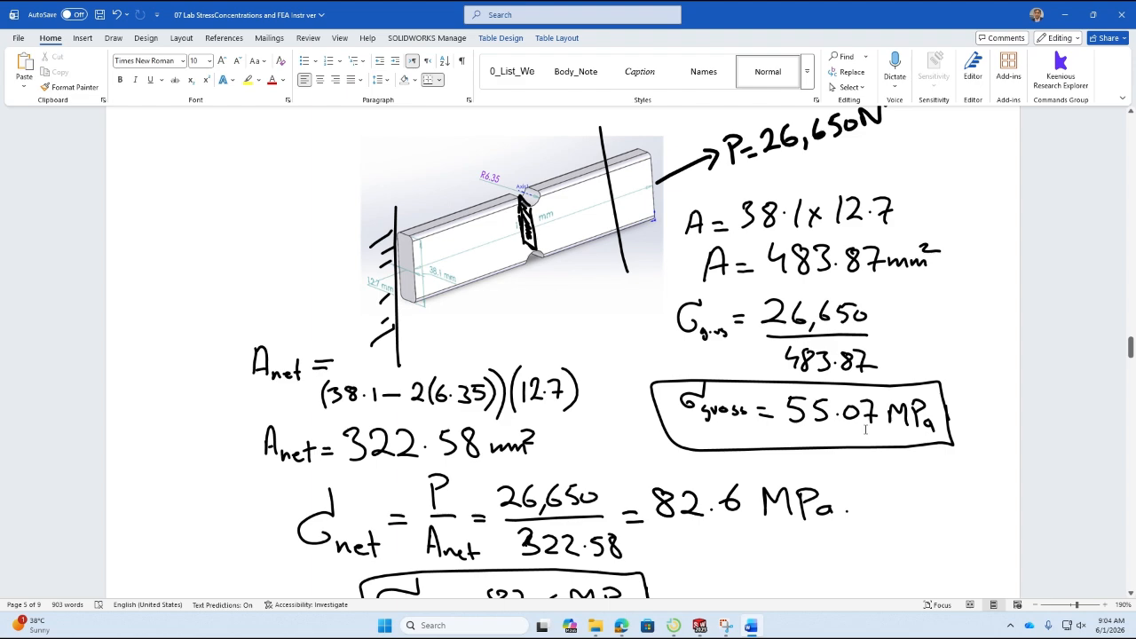
pyautogui.scroll(-20, 866, 430)
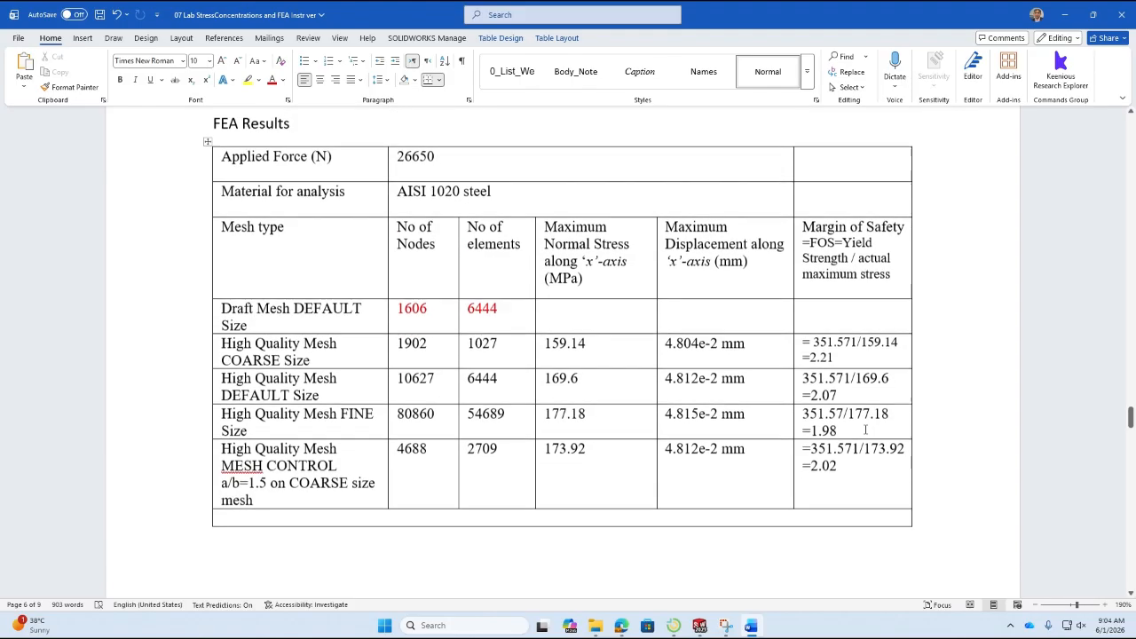
pyautogui.click(598, 311)
pyautogui.scroll(1, 599, 311)
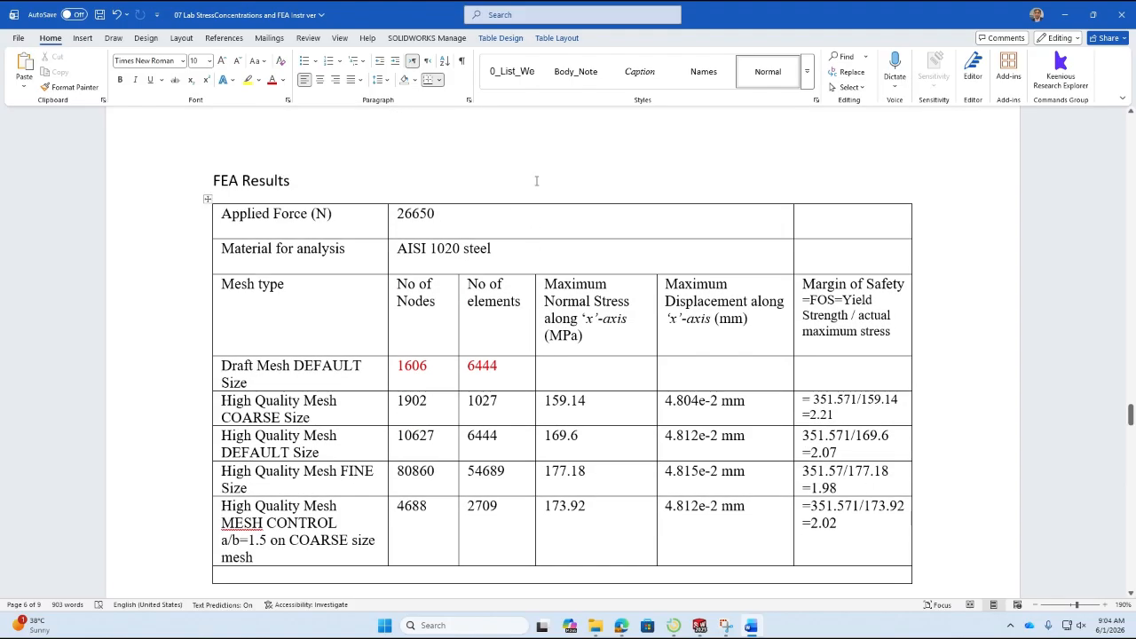
# Add a "Sanity Check" line between the FEA Results heading and the results table.
pyautogui.click(537, 179)
pyautogui.press('Return')
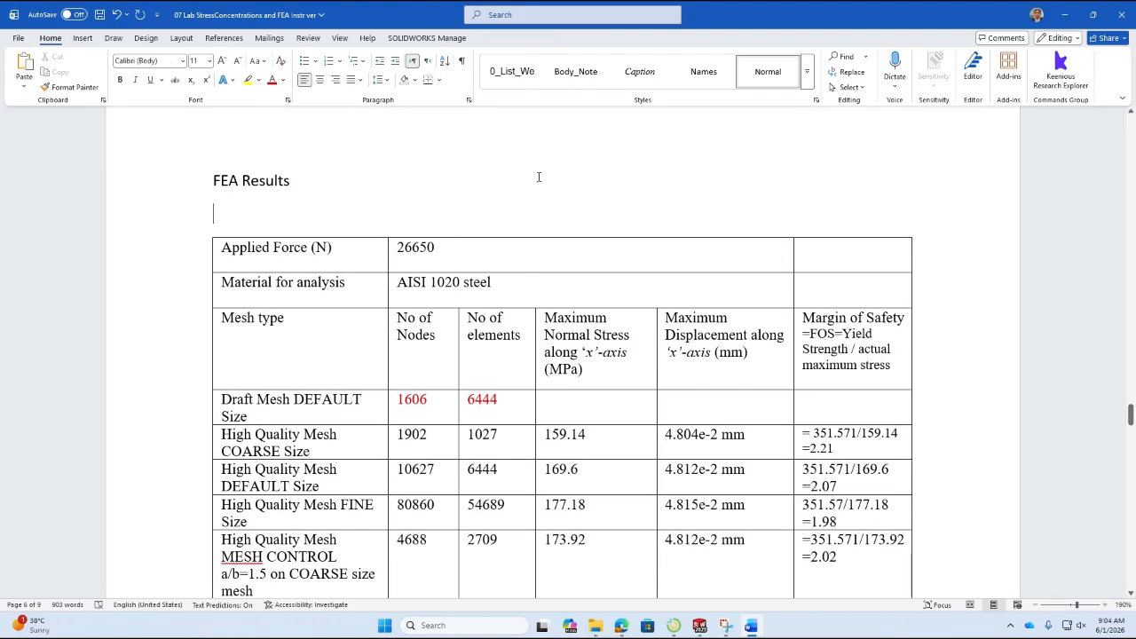
pyautogui.write('Santy')
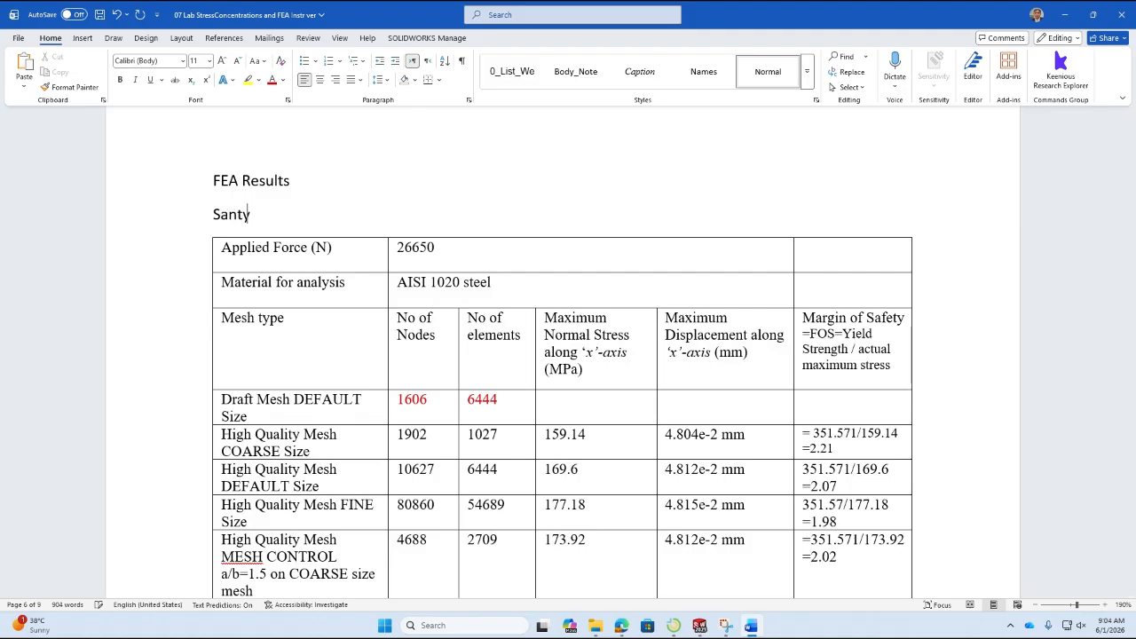
pyautogui.press('BackSpace')
pyautogui.press('BackSpace')
pyautogui.write('ity Check')
pyautogui.press('Return')
# Enter "Gross Stress from hand calc = 55.06 MPa" under Sanity Check and start a new line below it.
pyautogui.write('Gross')
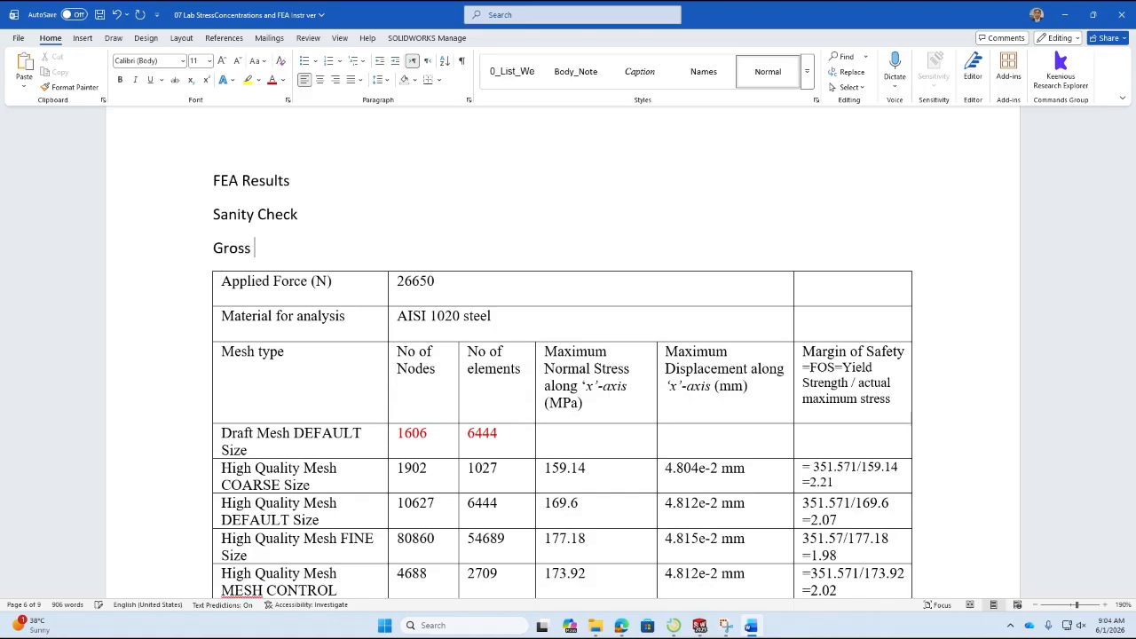
pyautogui.write(' Stress fro,m')
pyautogui.press('Delete')
pyautogui.press('BackSpace')
pyautogui.write('m hand ca')
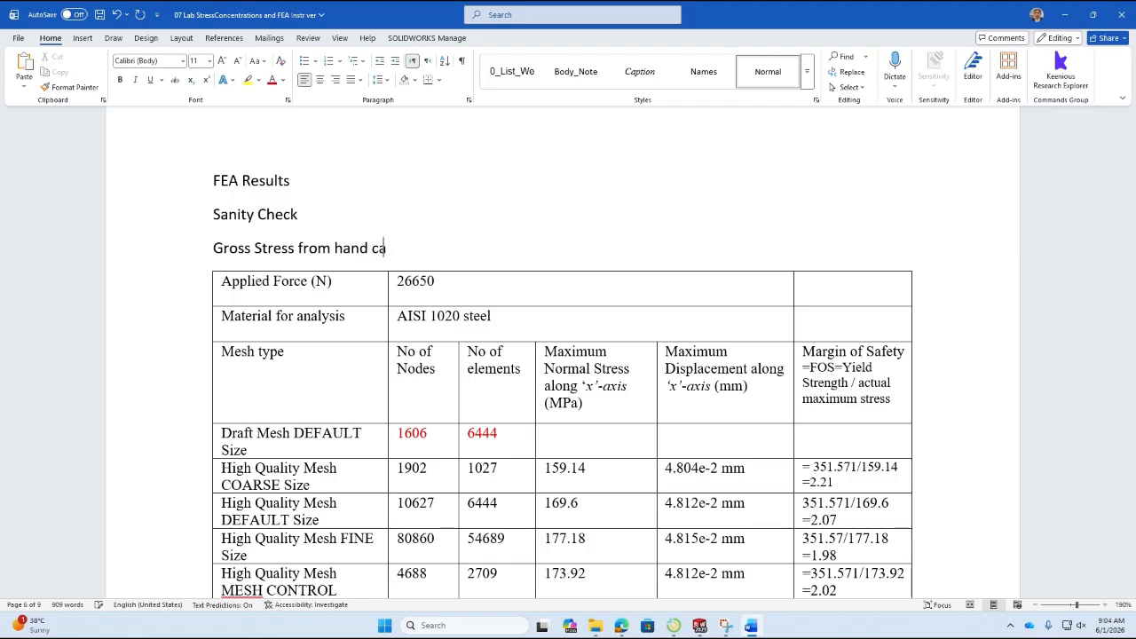
pyautogui.write('lc = 55.06 MPa')
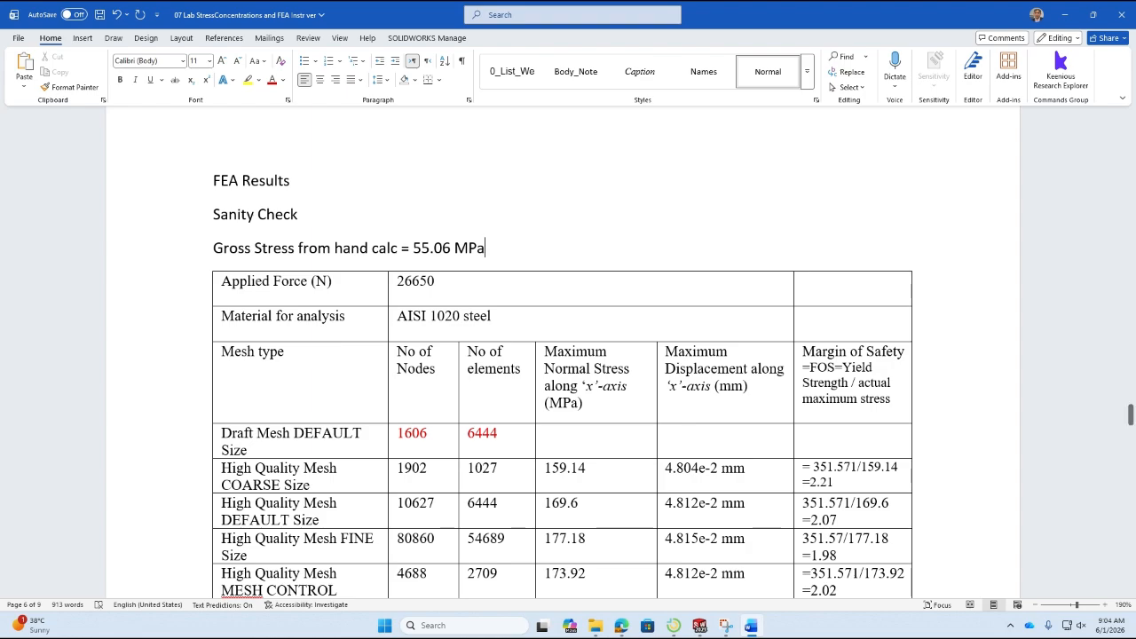
pyautogui.press('Return')
# Switch to SOLIDWORKS, probe the X normal stress on the front face near the loaded end, and return to the Word report.
pyautogui.hotkey('alt', 'Tab')
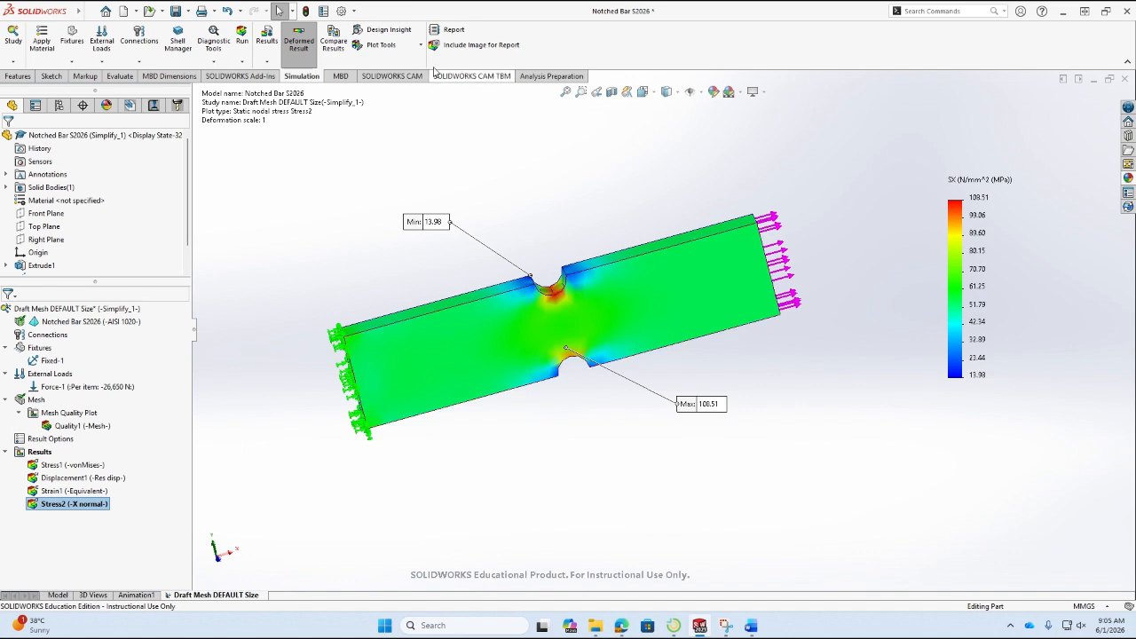
pyautogui.click(397, 48)
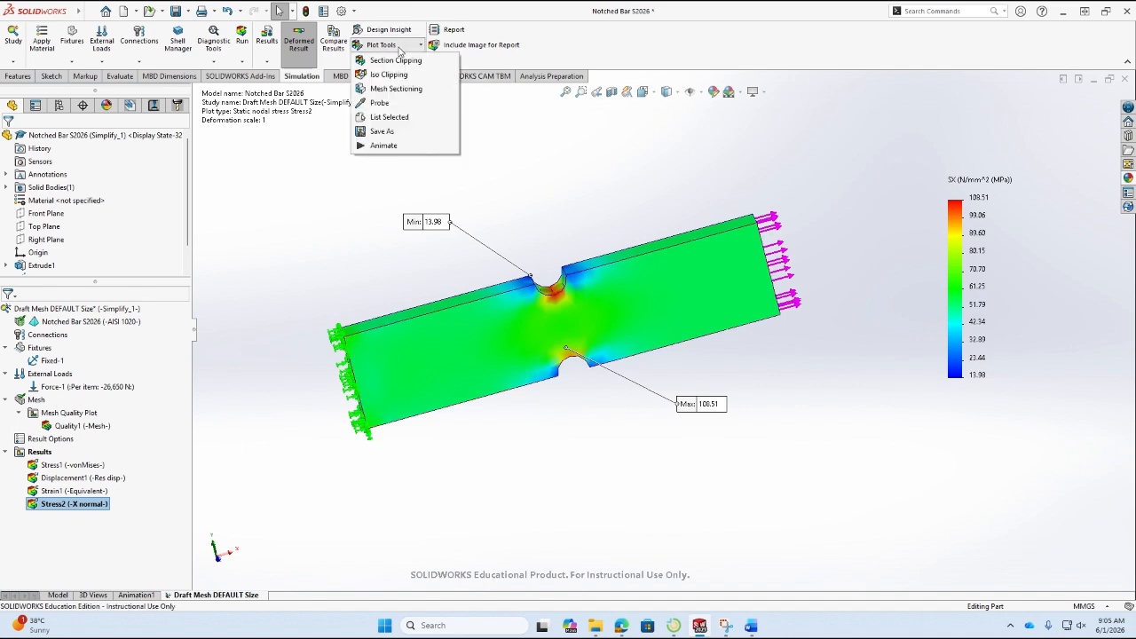
pyautogui.click(381, 104)
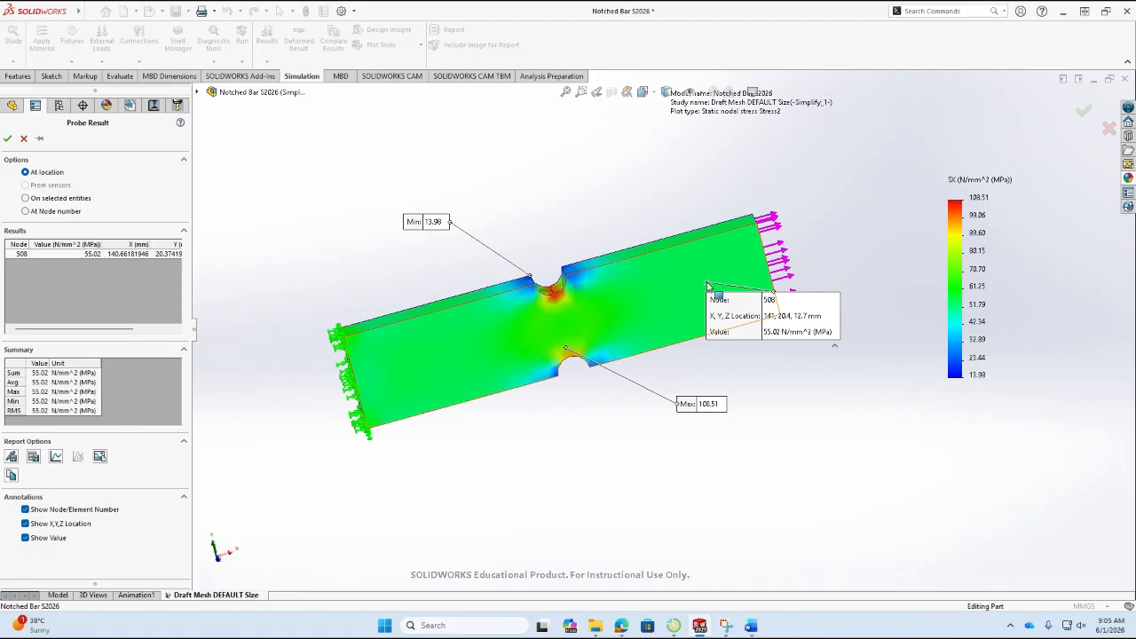
pyautogui.moveTo(795, 336); pyautogui.dragTo(845, 404)
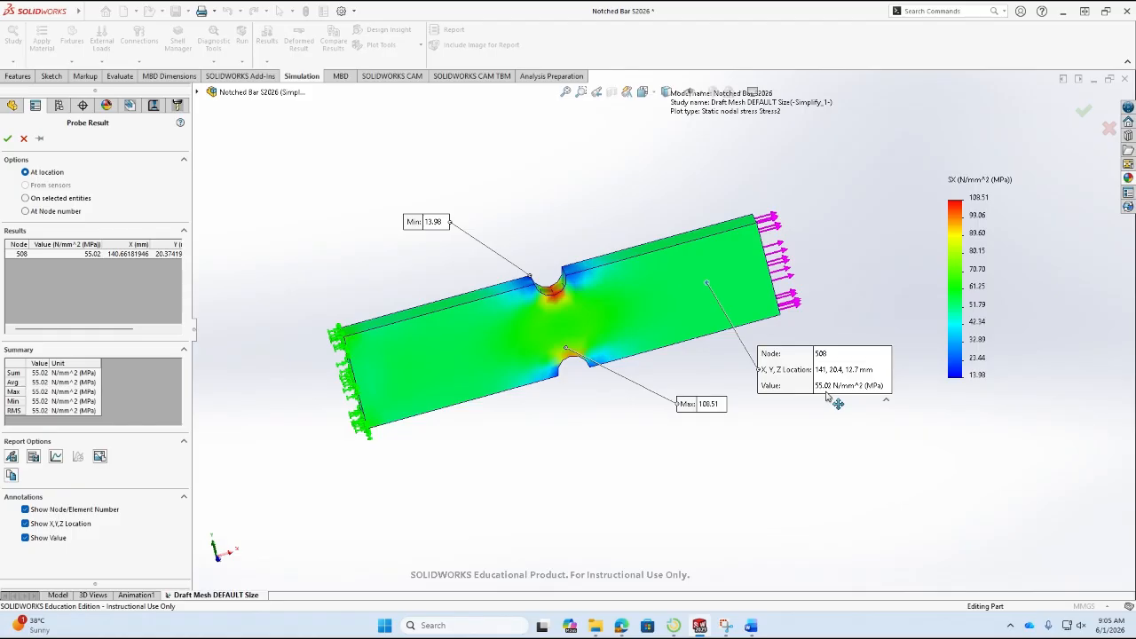
pyautogui.click(753, 627)
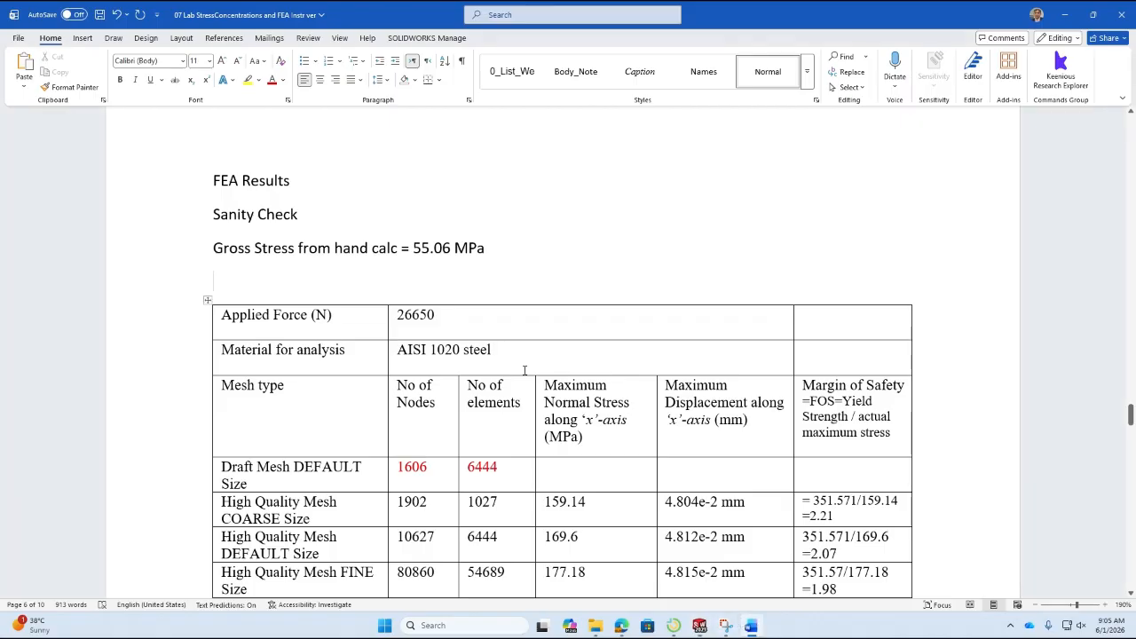
# On the empty line under the hand-calculated gross stress, write "From FEA analysis away from concentration points at Node 508 (".
pyautogui.write('From ')
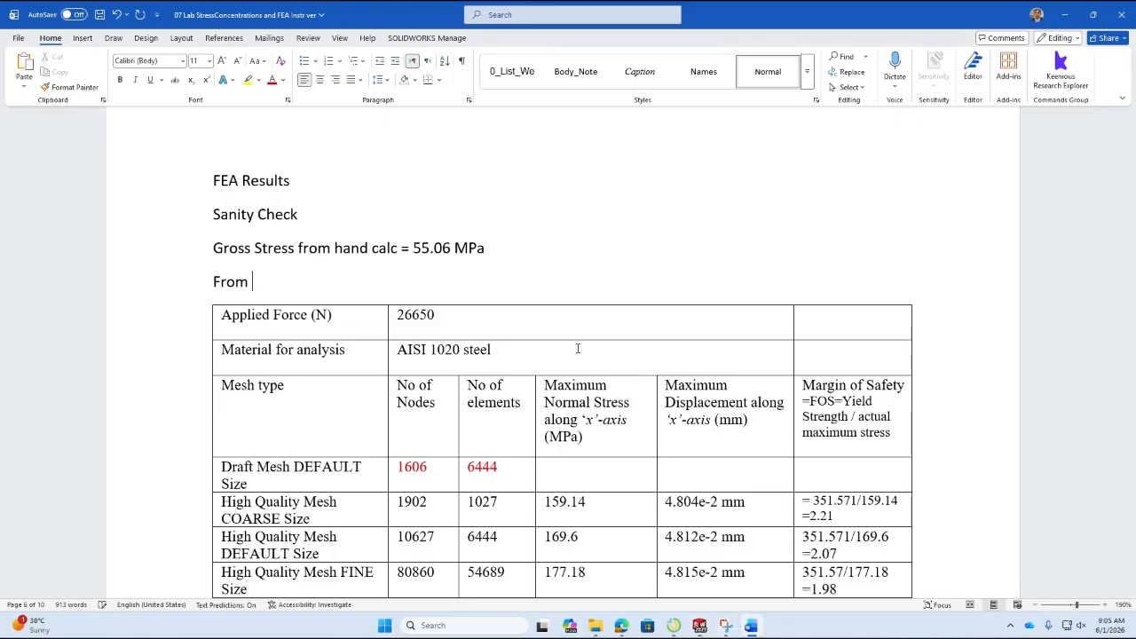
pyautogui.write('FEA analysis ')
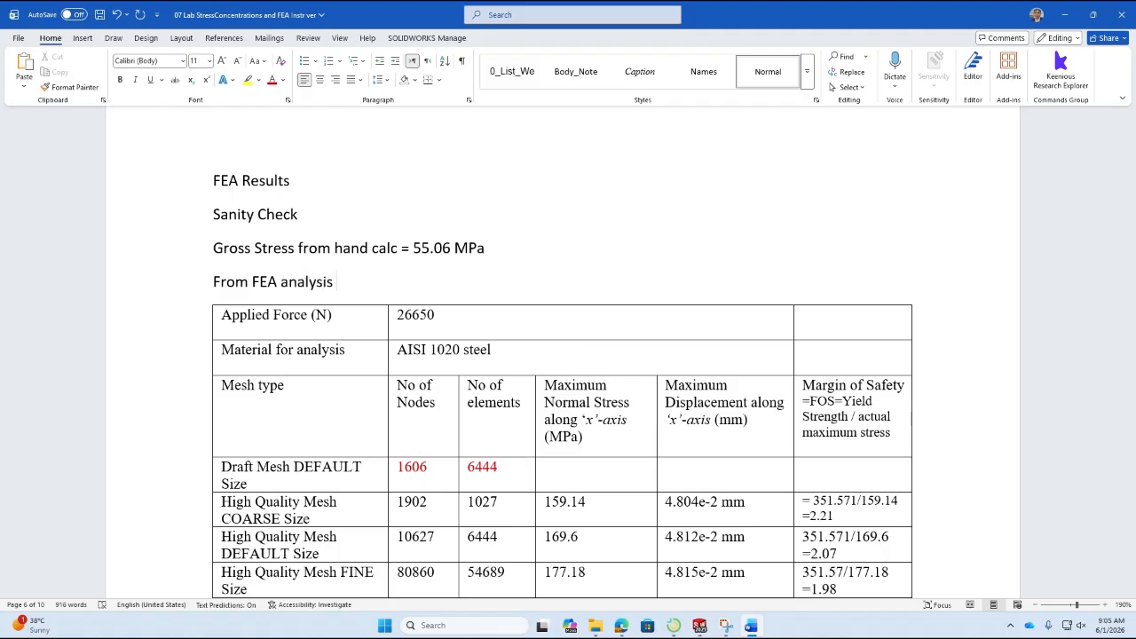
pyautogui.write('away from concent')
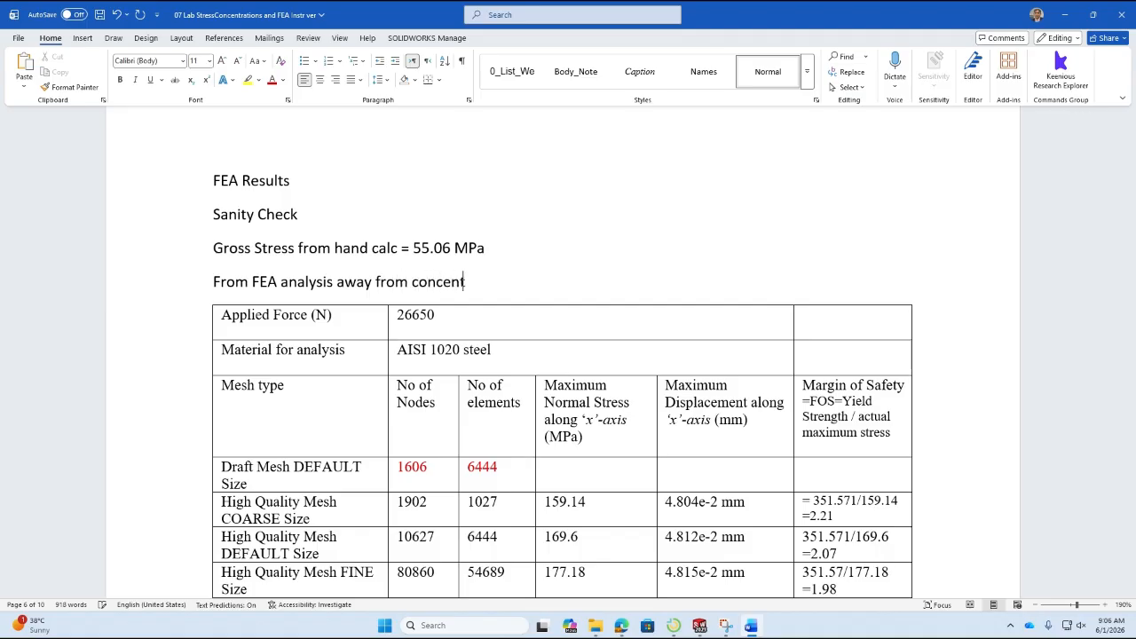
pyautogui.write('ration points at ')
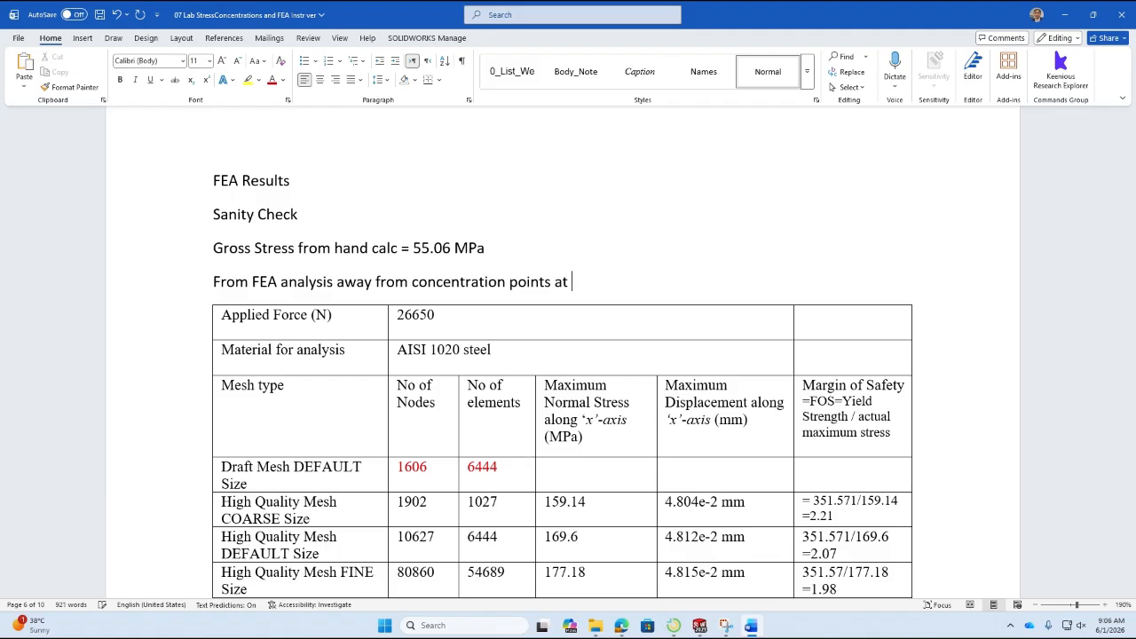
pyautogui.write('Node 508 (')
# Check the probed node's location in SOLIDWORKS, then complete the Word line with "141,20.4, 12.7) = 55.02" and the stress unit.
pyautogui.hotkey('alt', 'Tab')
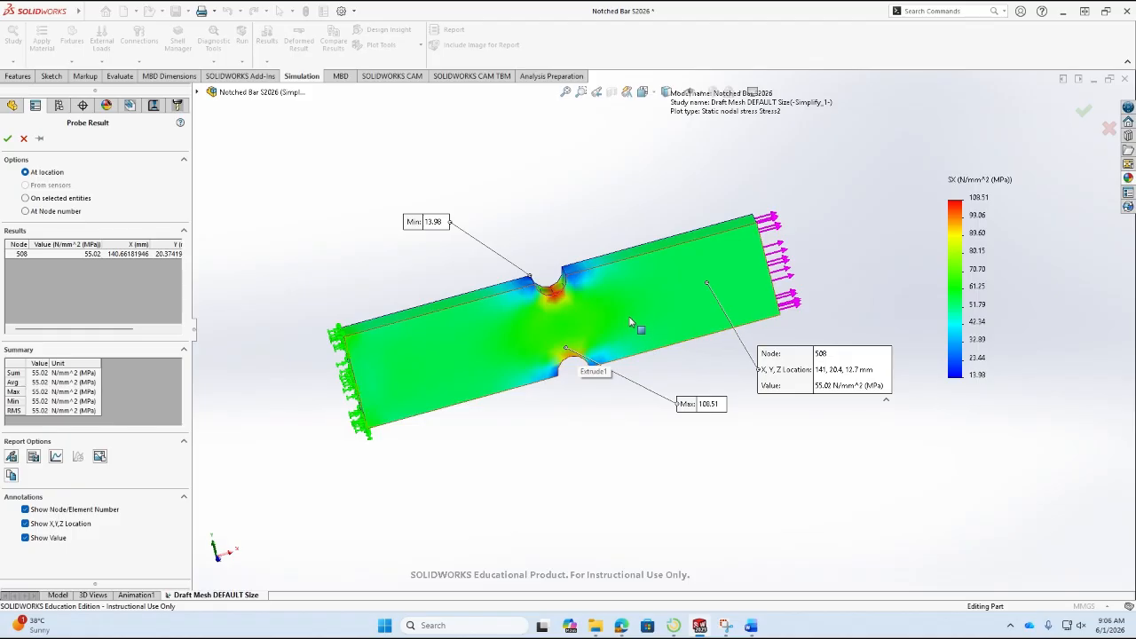
pyautogui.hotkey('alt', 'Tab')
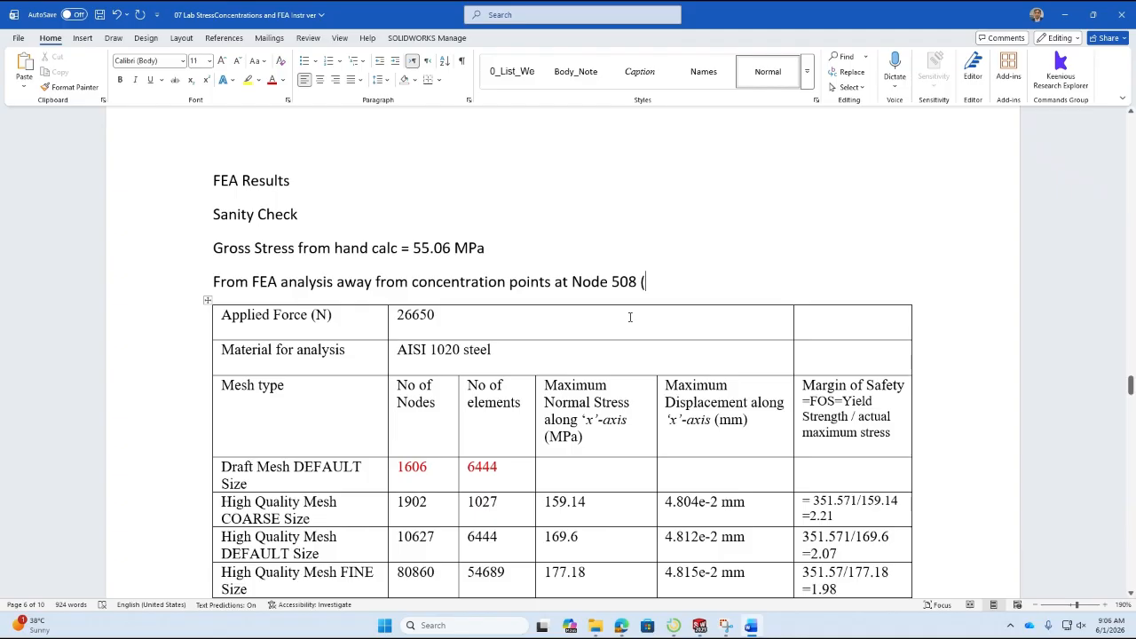
pyautogui.write('141,')
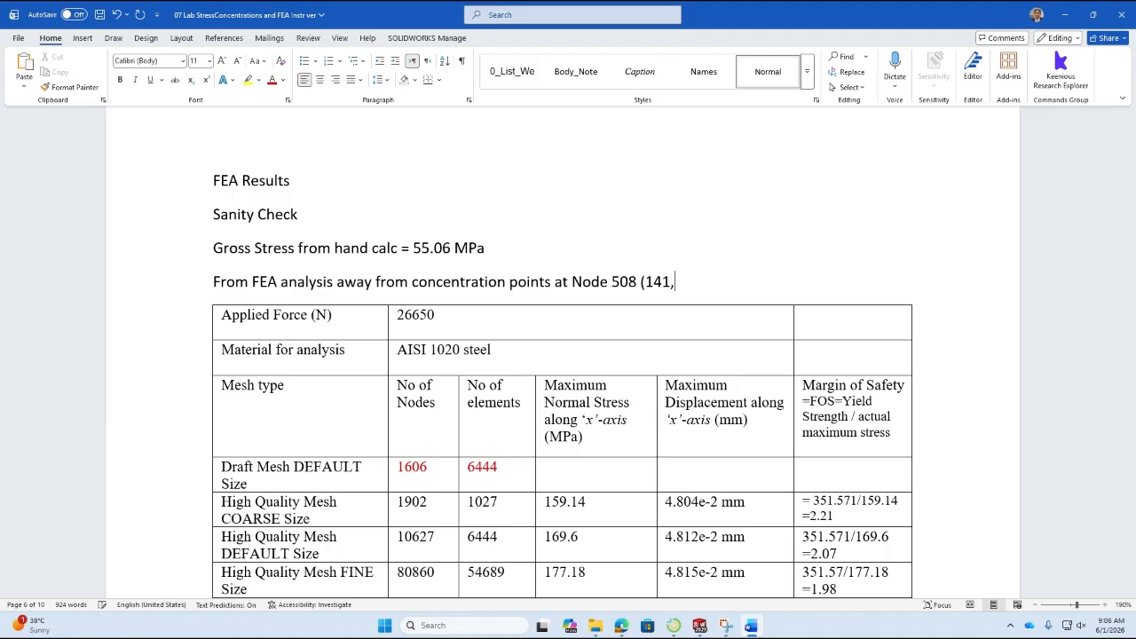
pyautogui.write('20.4, 12.7) = 55.02')
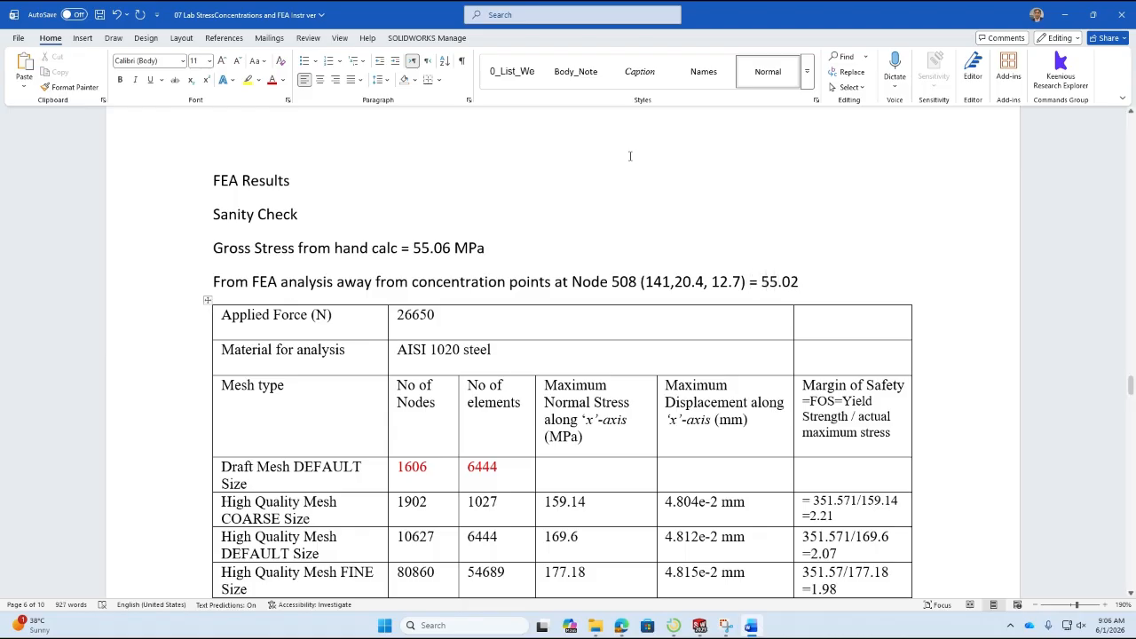
pyautogui.write(' MPA')
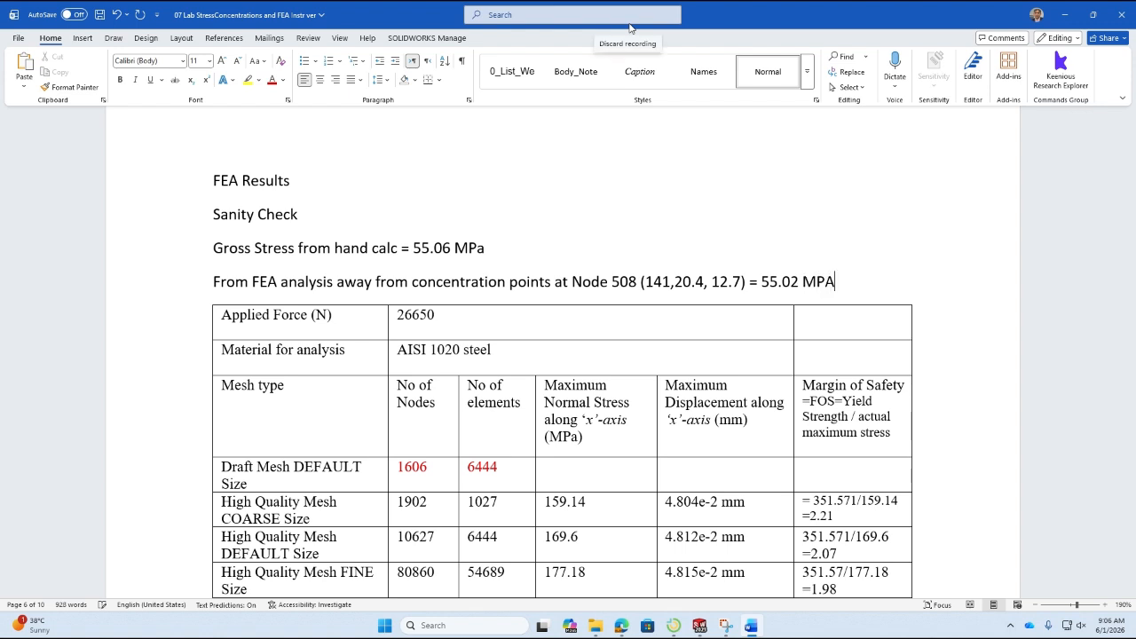
# Correct the unit at the line's end to "MPa", add an empty line below, and make the "Sanity Check" heading bold.
pyautogui.press('BackSpace')
pyautogui.write('a')
pyautogui.press('Return')
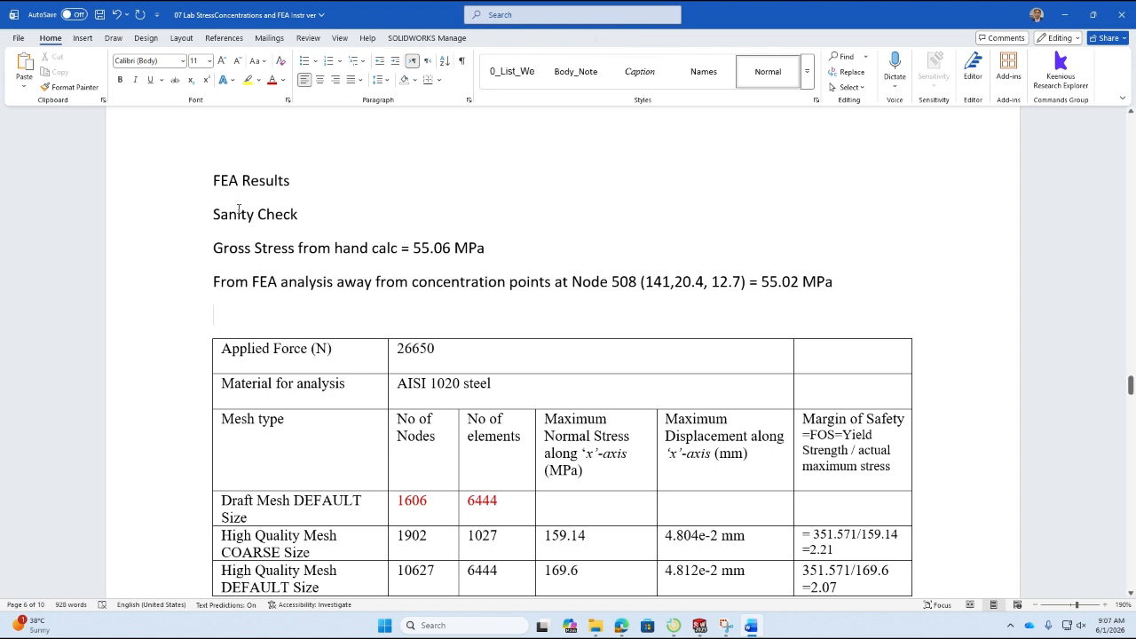
pyautogui.tripleClick(238, 210)
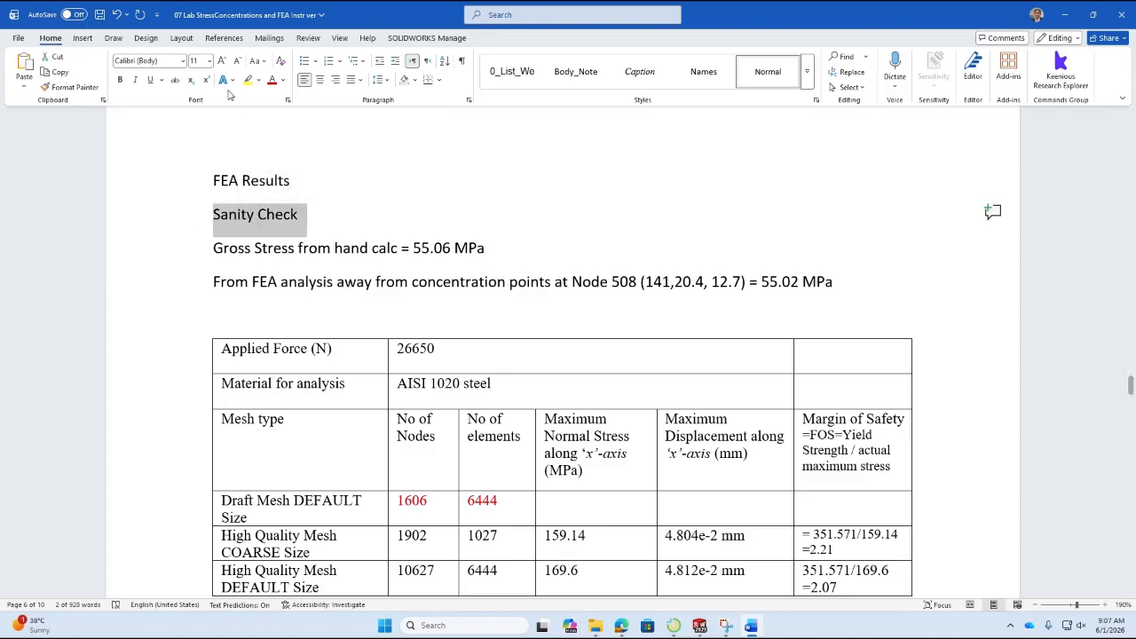
pyautogui.click(120, 79)
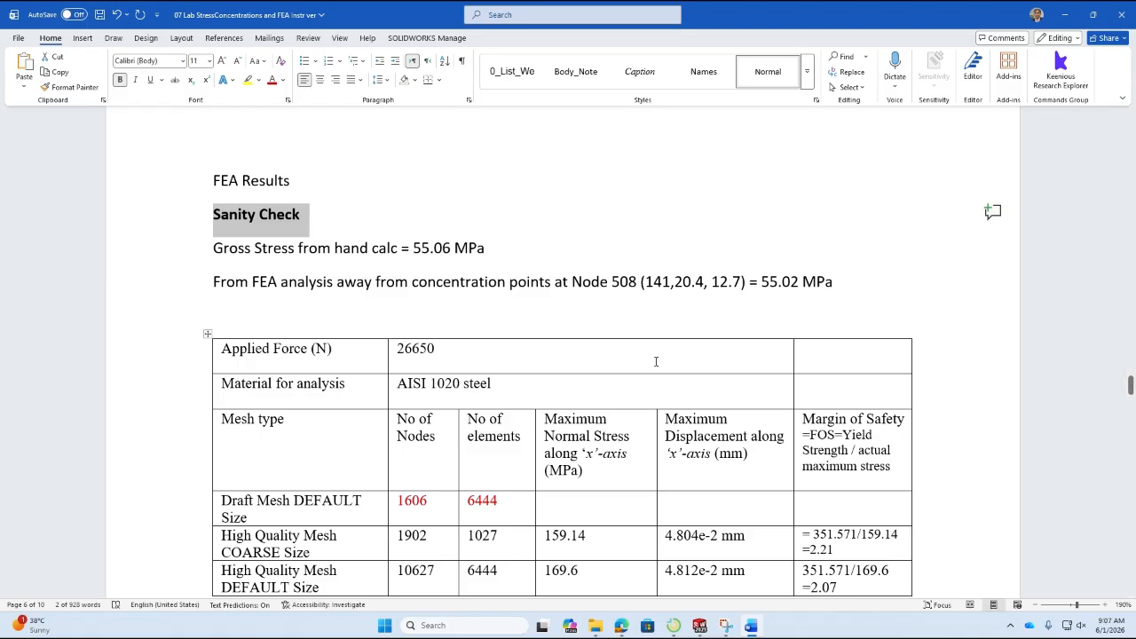
# Read the maximum X normal stress in SOLIDWORKS and enter 108.51 for Draft Mesh DEFAULT Size in the Word results table.
pyautogui.scroll(-3, 656, 361)
pyautogui.click(598, 348)
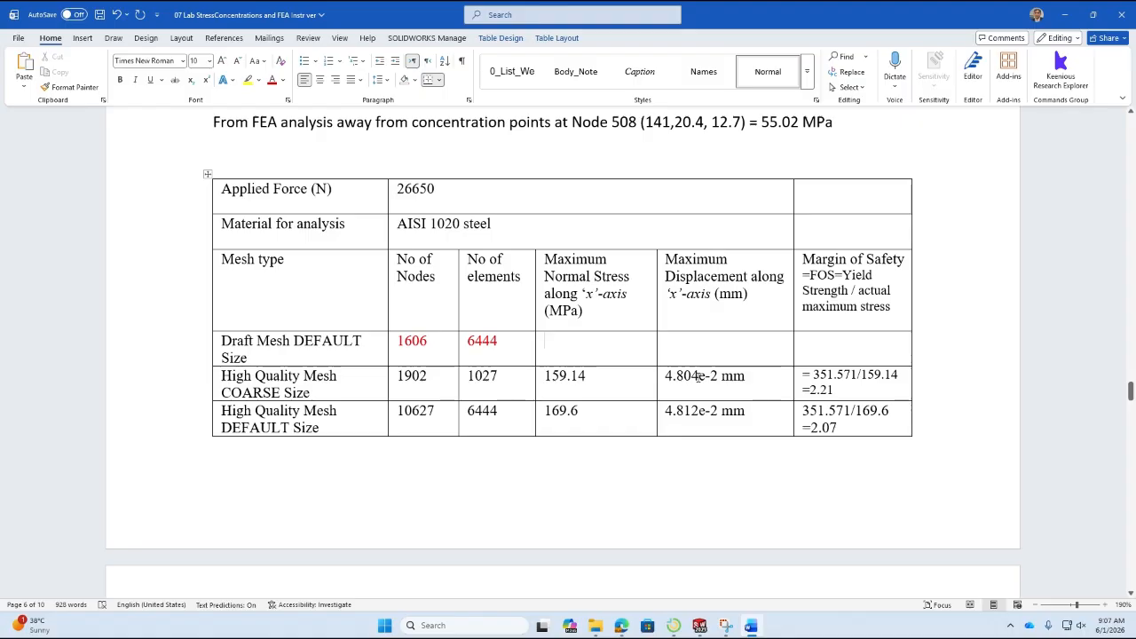
pyautogui.hotkey('alt', 'Tab')
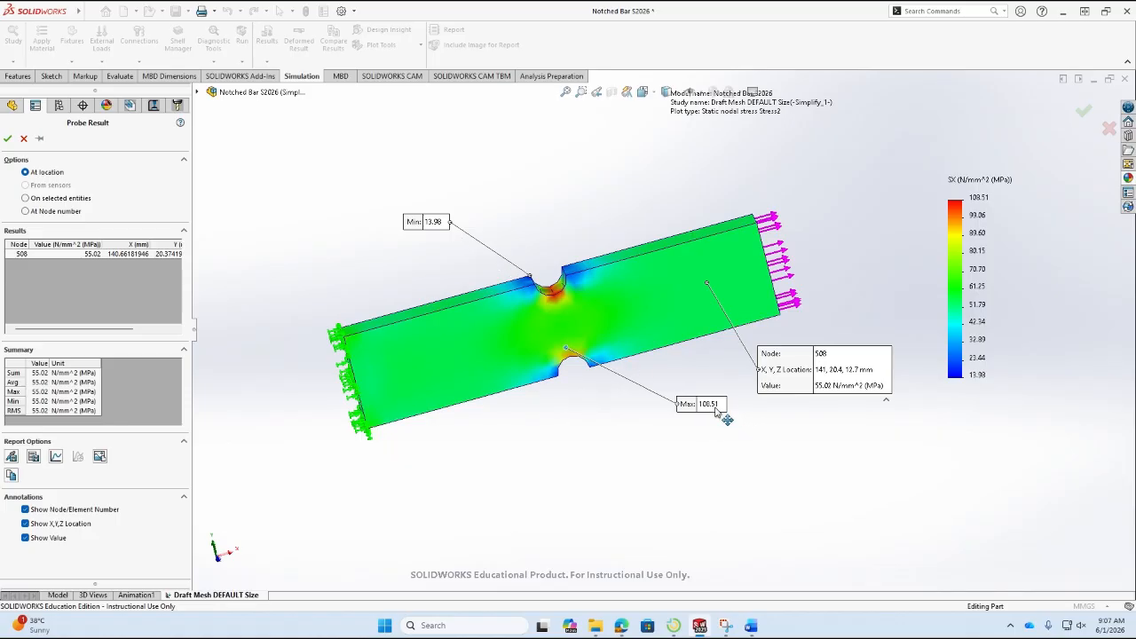
pyautogui.hotkey('alt', 'Tab')
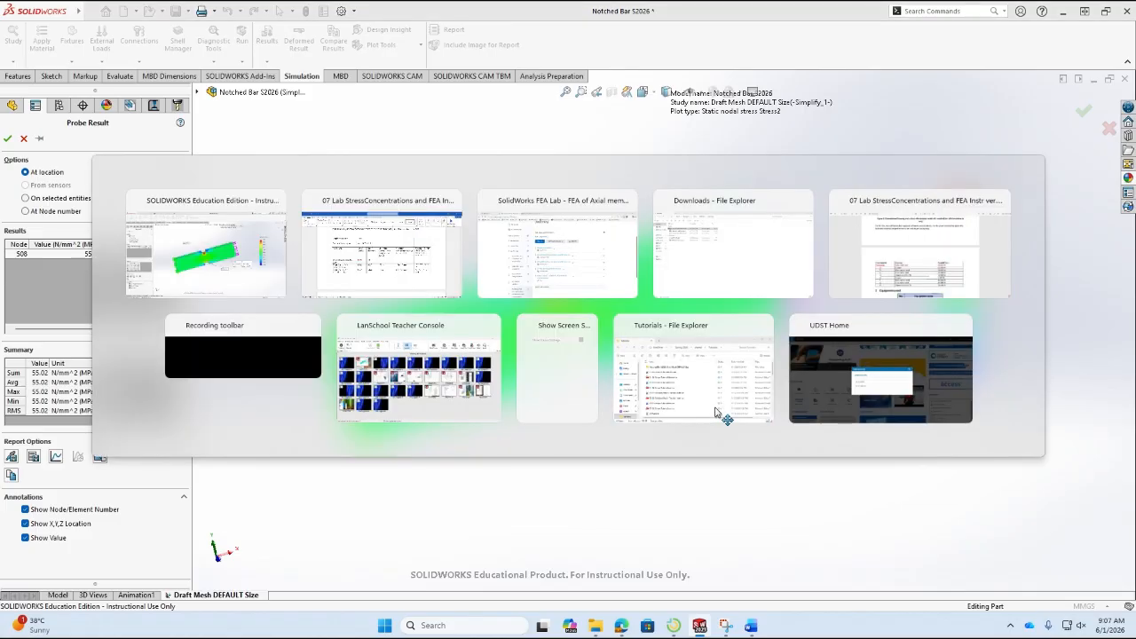
pyautogui.write('108.51')
# Color the Draft Mesh DEFAULT Size maximum normal stress value red to match the node and element entries.
pyautogui.hotkey('shift', 'Left')
pyautogui.hotkey('shift', 'Left')
pyautogui.hotkey('shift', 'Left')
pyautogui.hotkey('shift', 'Left')
pyautogui.hotkey('shift', 'Left')
pyautogui.hotkey('shift', 'Left')
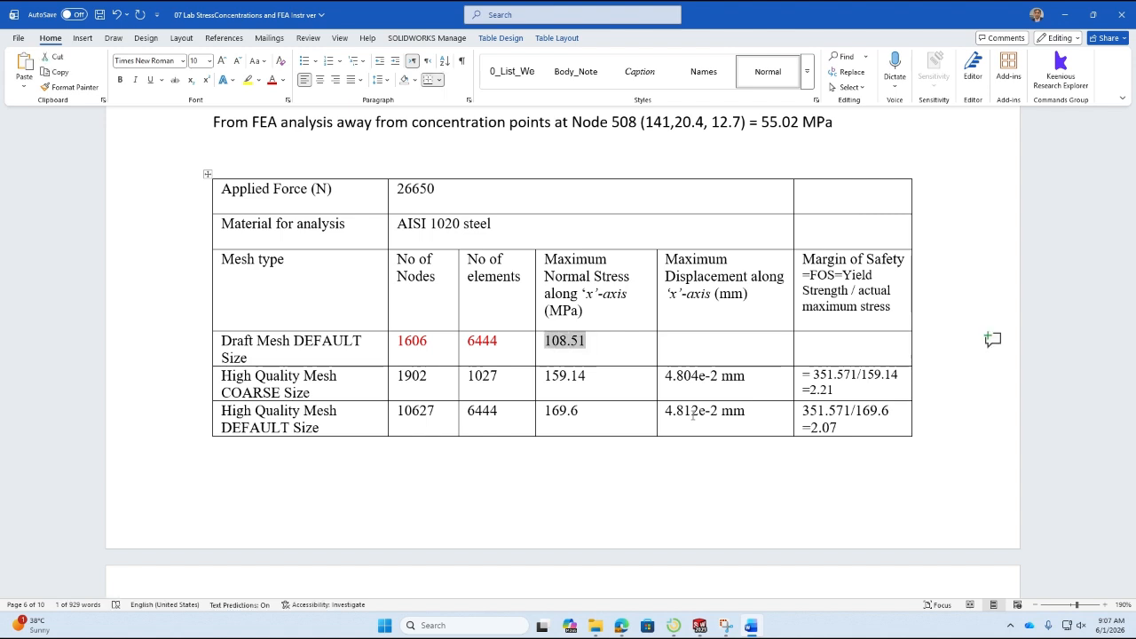
pyautogui.click(272, 79)
pyautogui.click(677, 335)
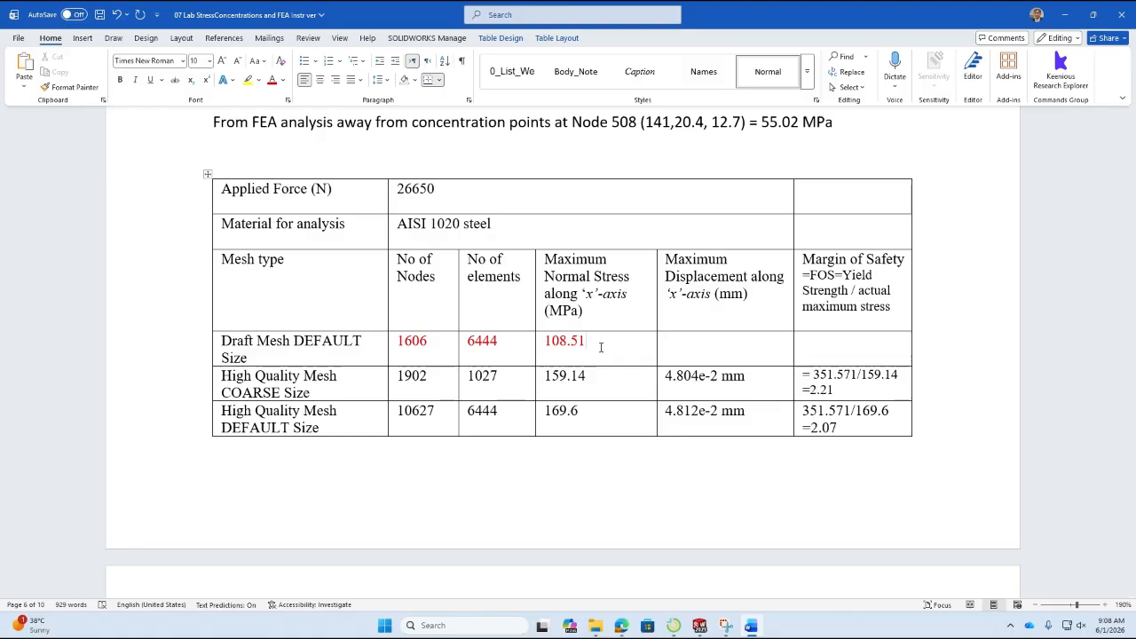
# In SOLIDWORKS, close the probe result and define a displacement plot of UX: X Displacement in mm at true scale.
pyautogui.hotkey('alt', 'Tab')
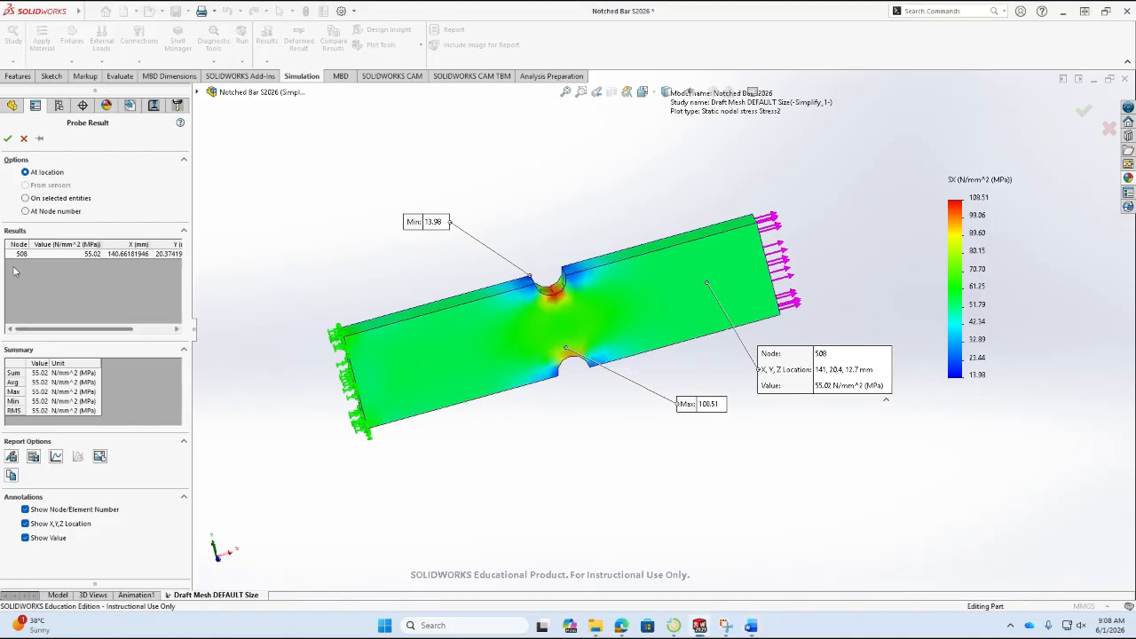
pyautogui.click(7, 138)
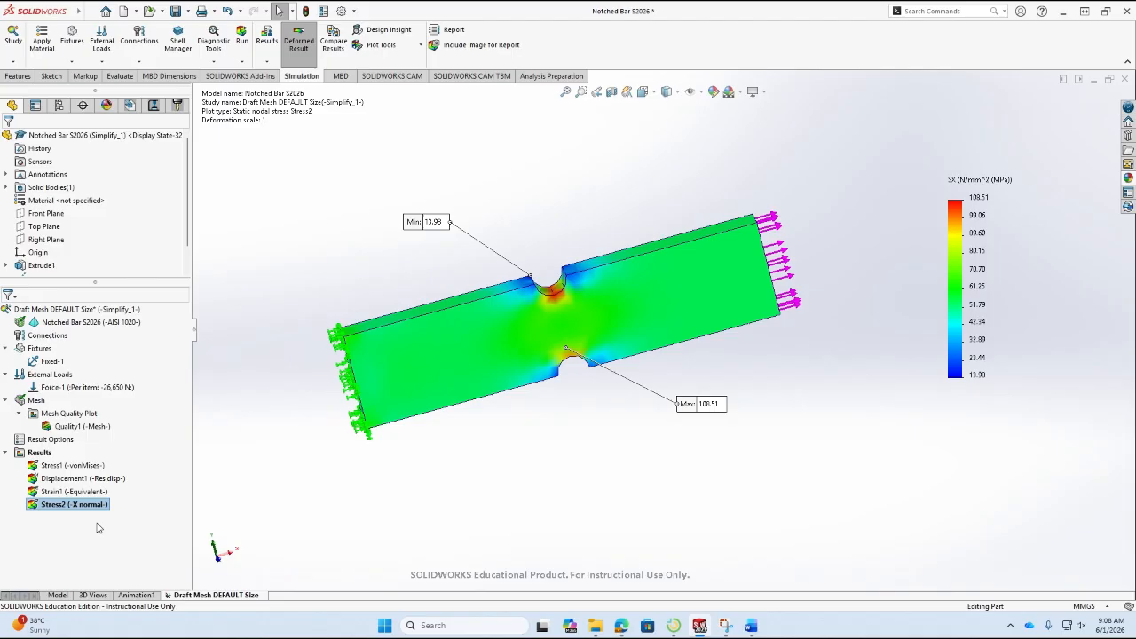
pyautogui.rightClick(40, 454)
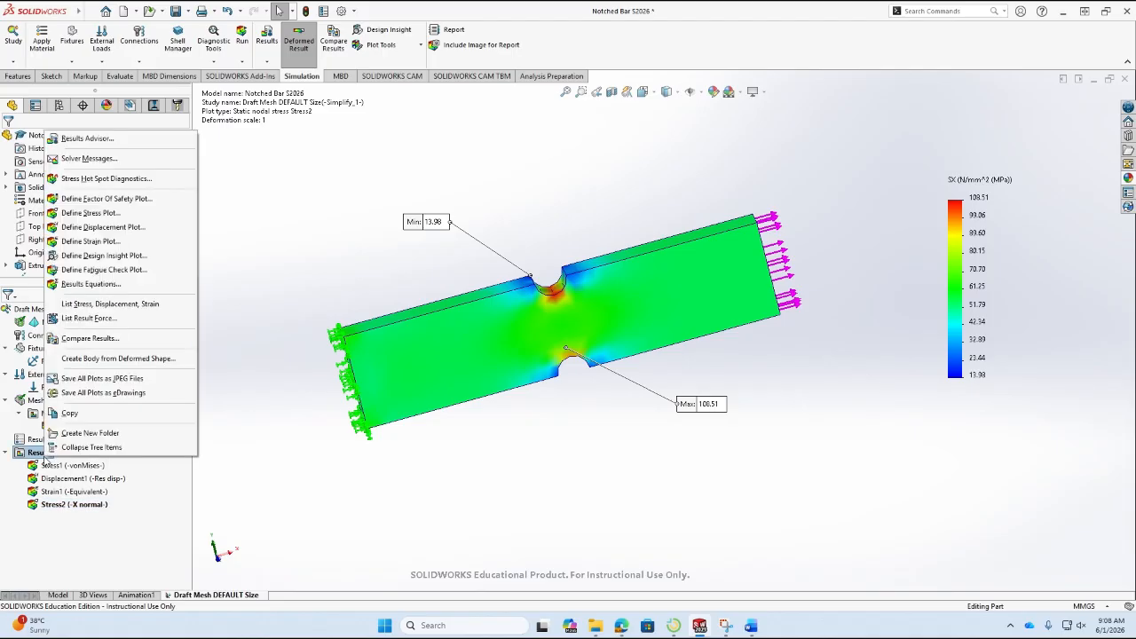
pyautogui.click(130, 228)
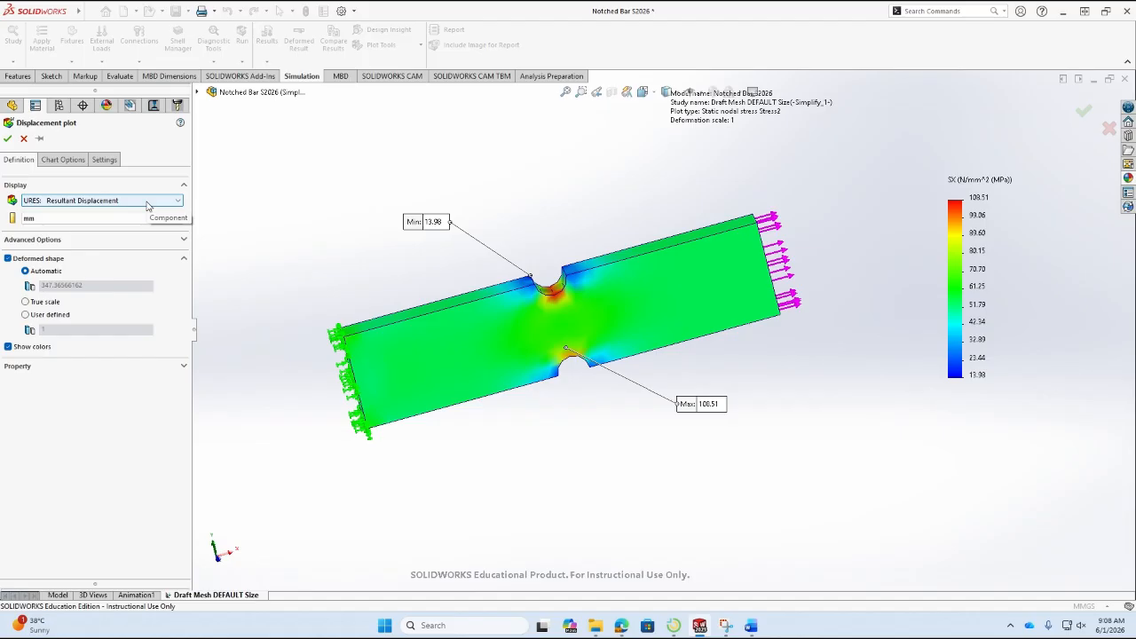
pyautogui.click(148, 202)
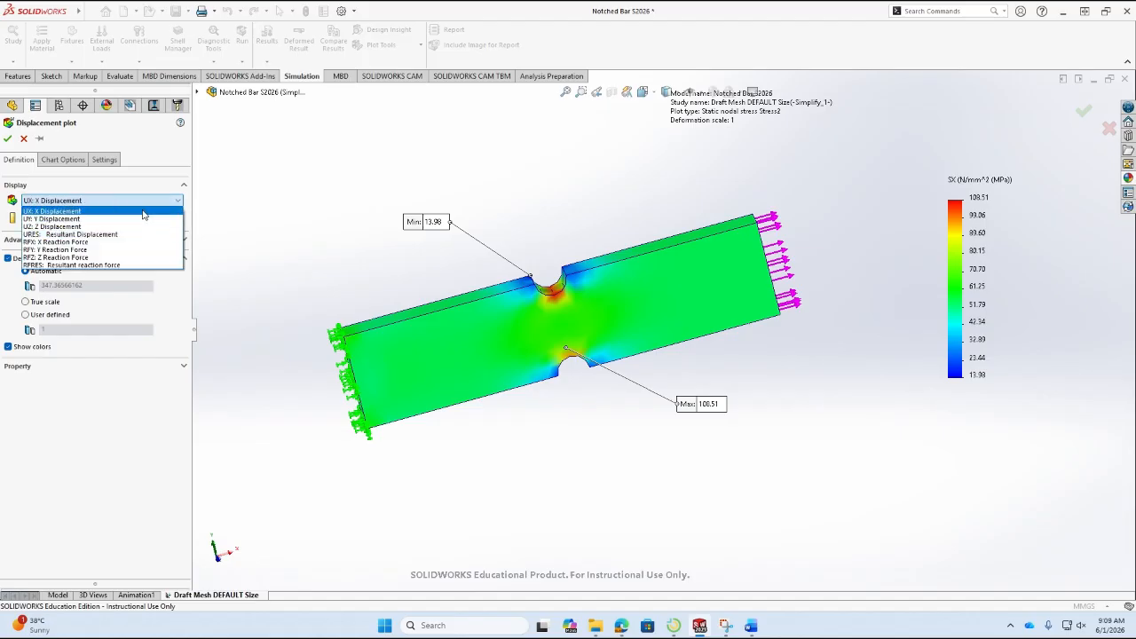
pyautogui.click(142, 211)
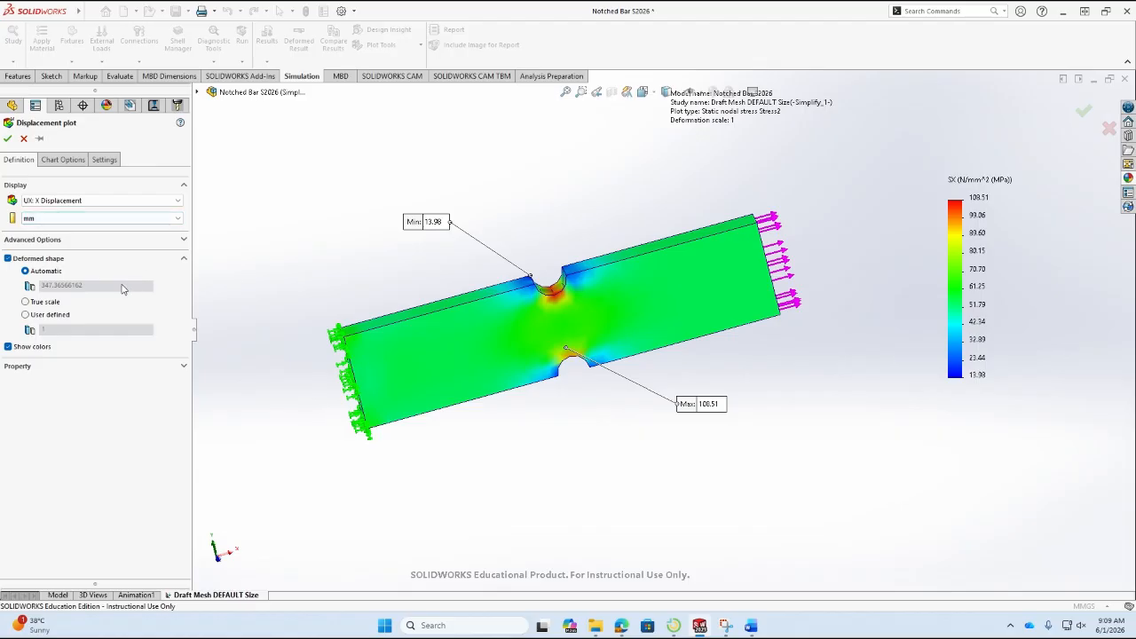
pyautogui.click(28, 303)
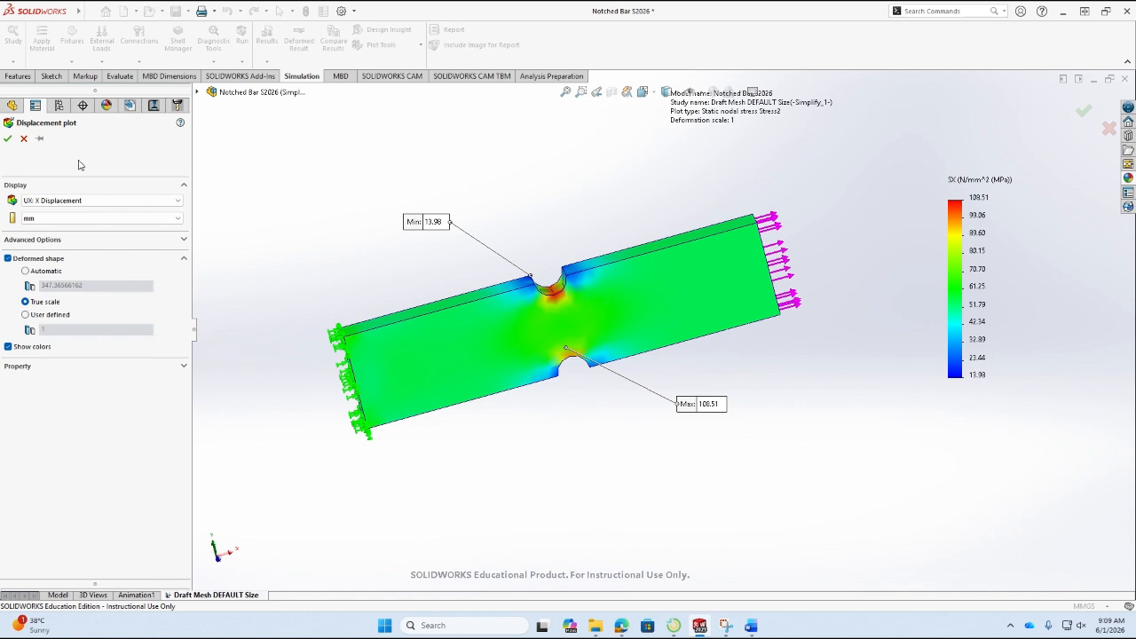
# Show the minimum and maximum annotations on the displacement plot, set its number format to floating, and create the plot.
pyautogui.click(62, 160)
pyautogui.click(86, 199)
pyautogui.click(84, 212)
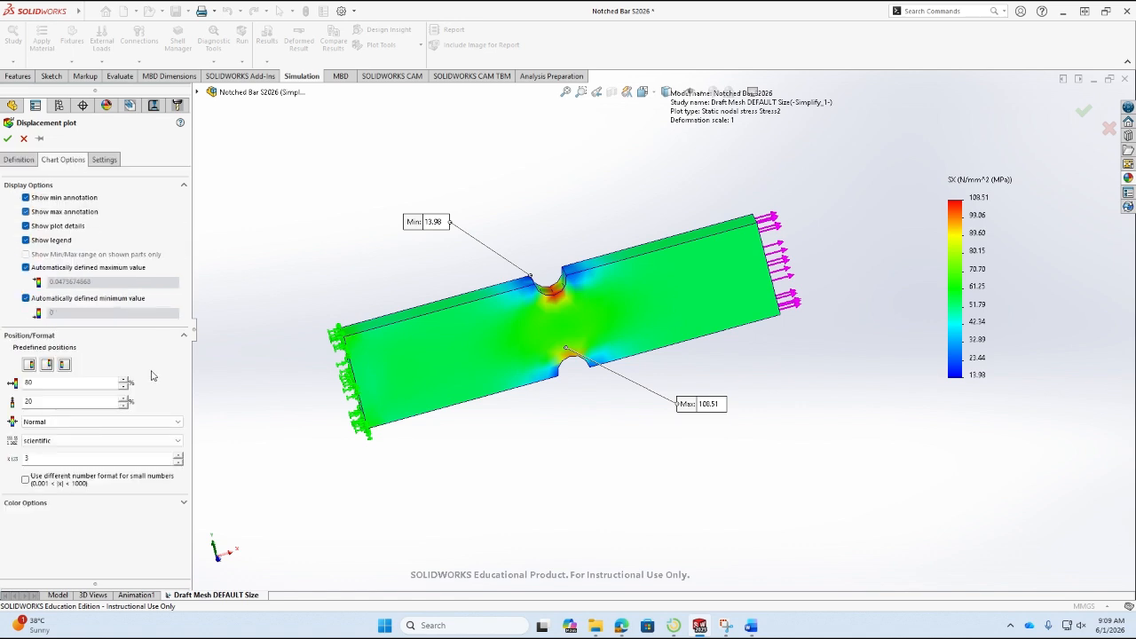
pyautogui.click(135, 442)
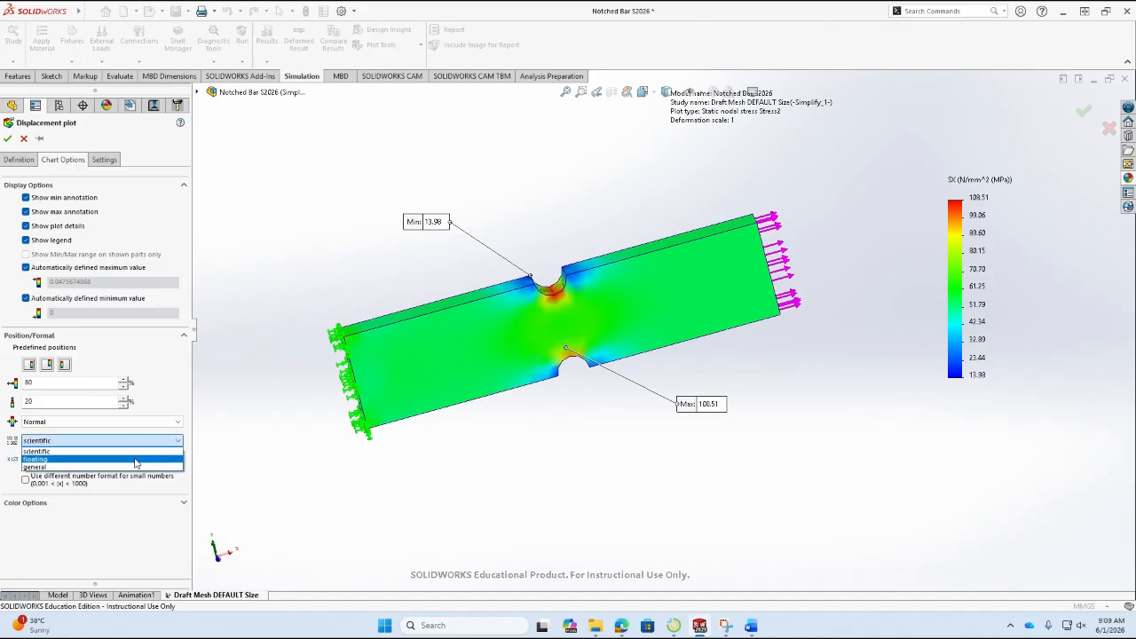
pyautogui.click(135, 460)
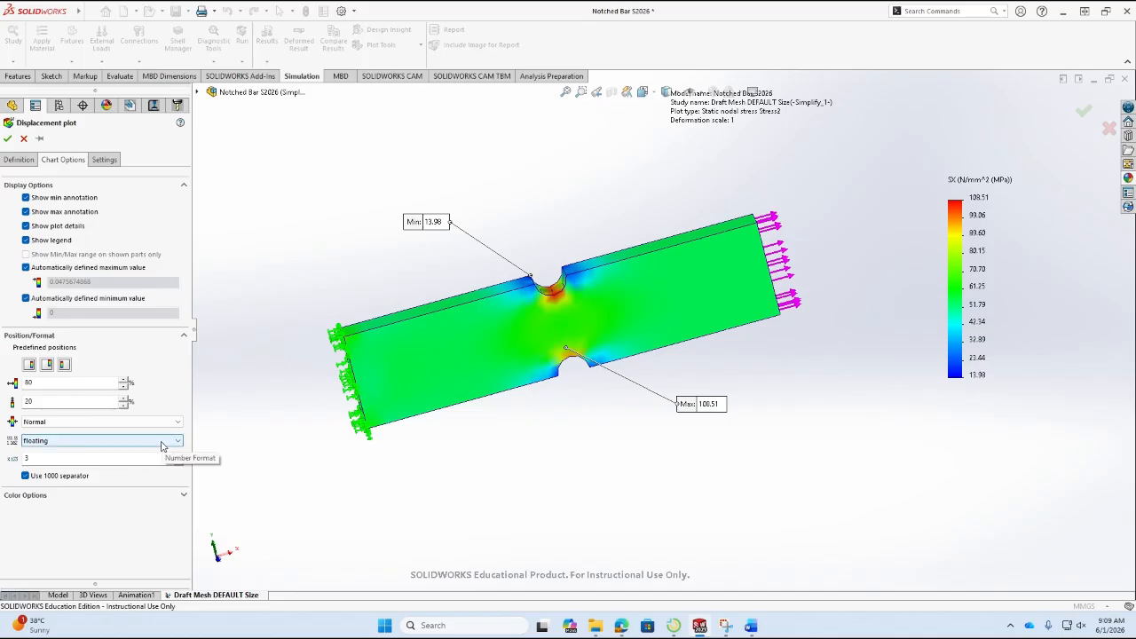
pyautogui.click(161, 444)
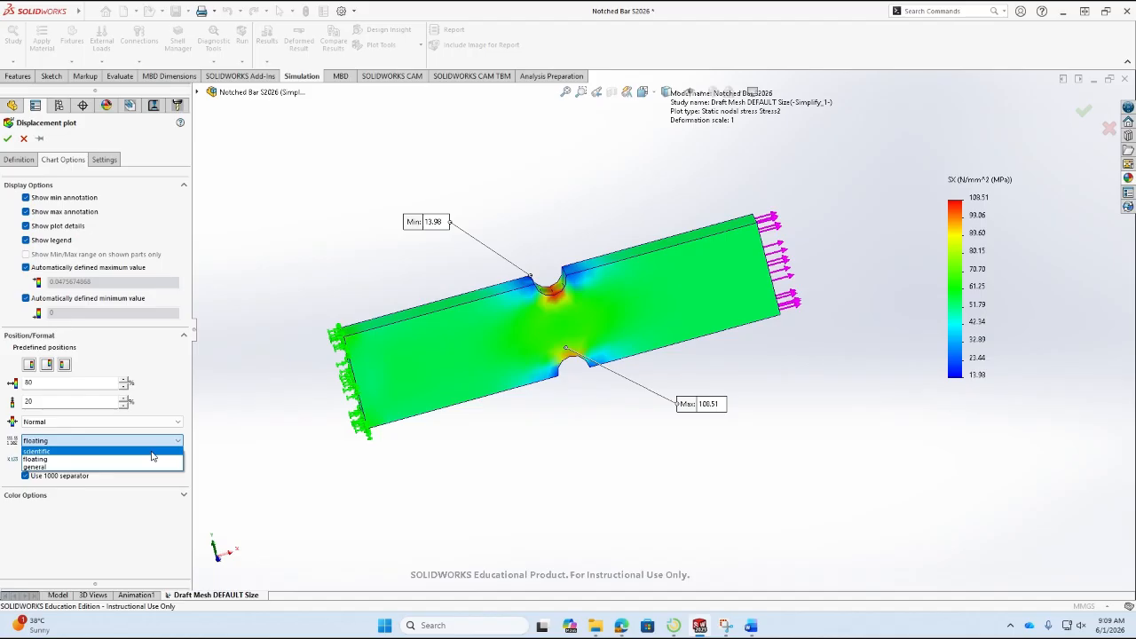
pyautogui.click(152, 458)
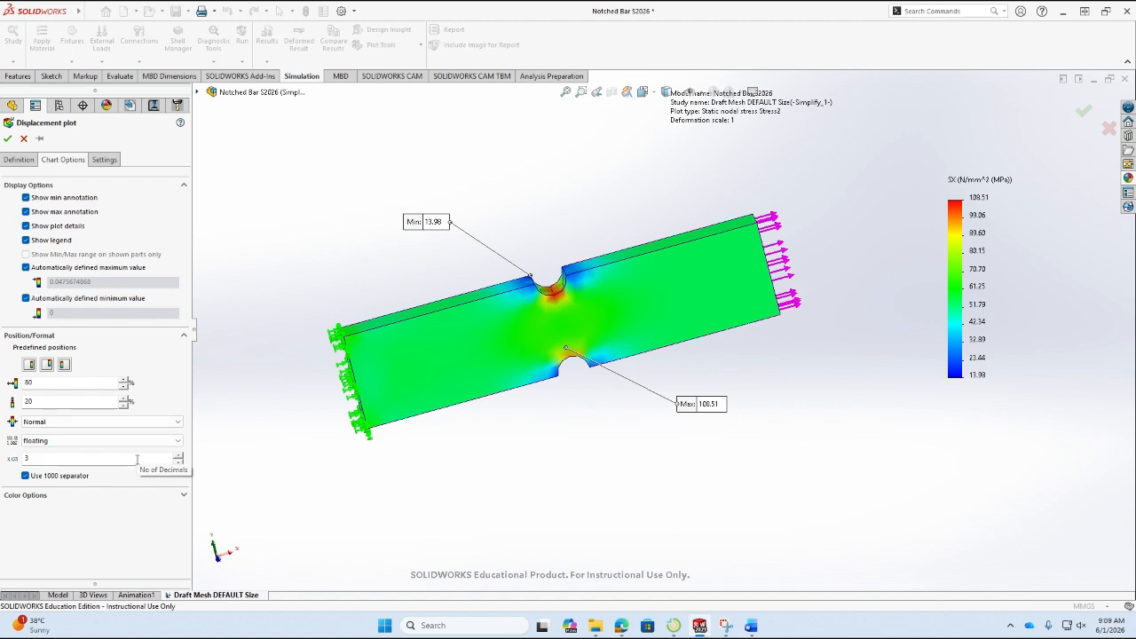
pyautogui.click(6, 139)
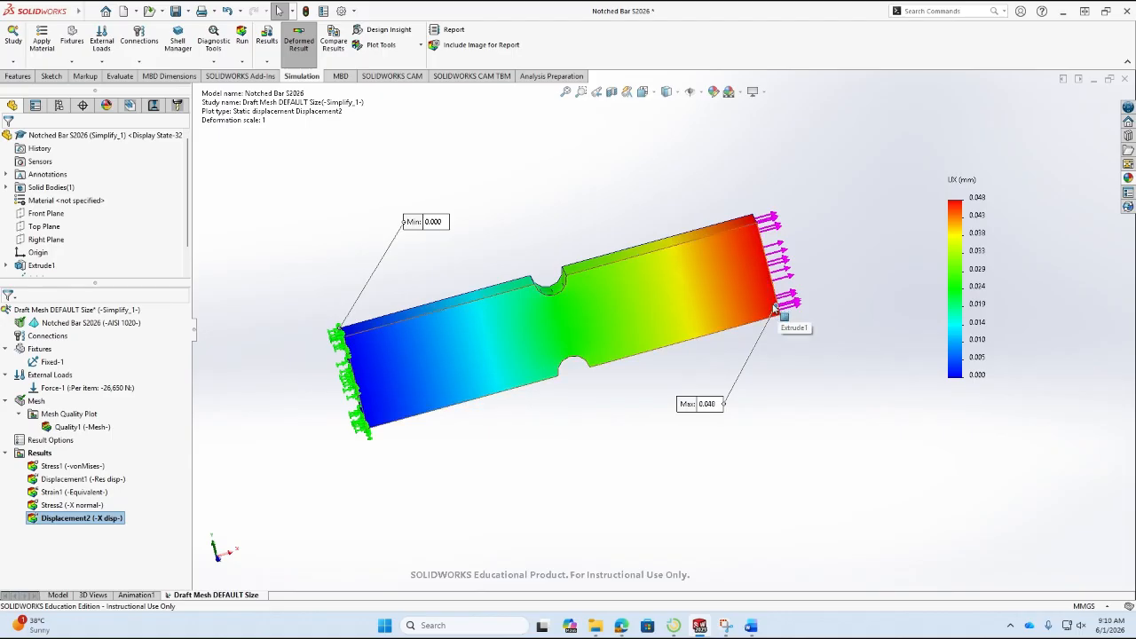
# In Word, number the gross stress hand-calc line under Sanity Check as item 1 and indent the FEA analysis line beneath it.
pyautogui.click(751, 625)
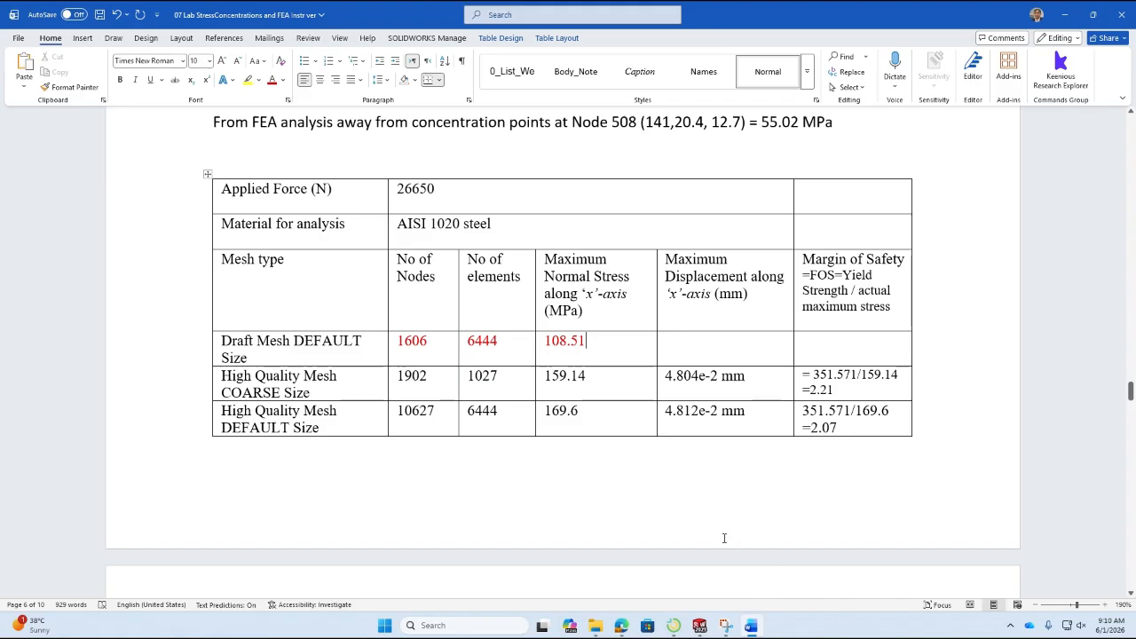
pyautogui.scroll(8, 725, 538)
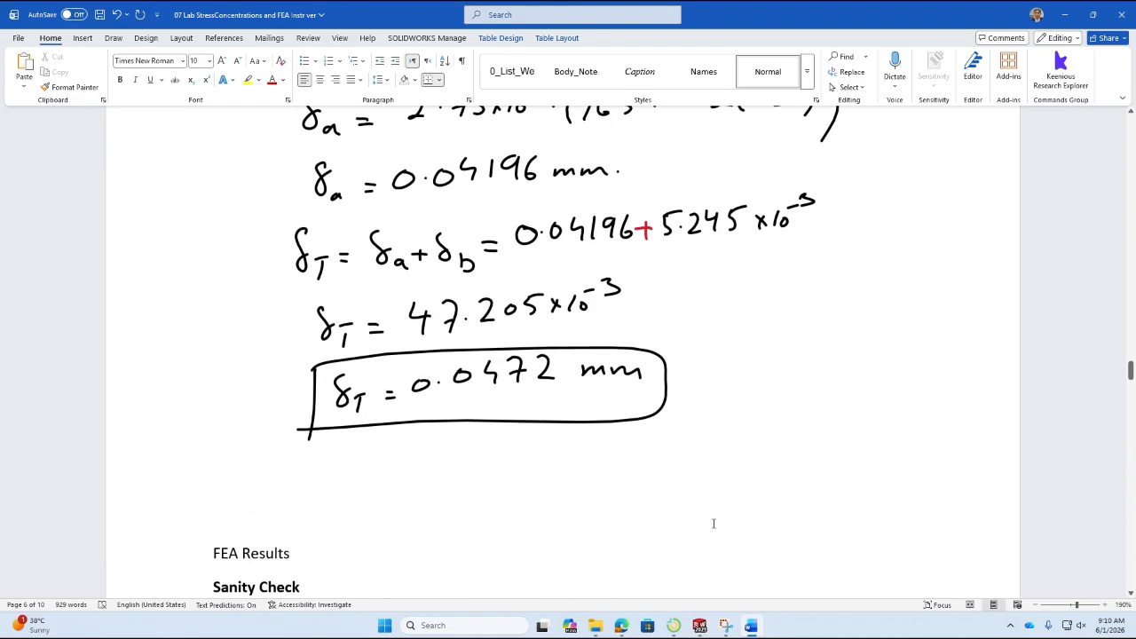
pyautogui.scroll(-2, 599, 443)
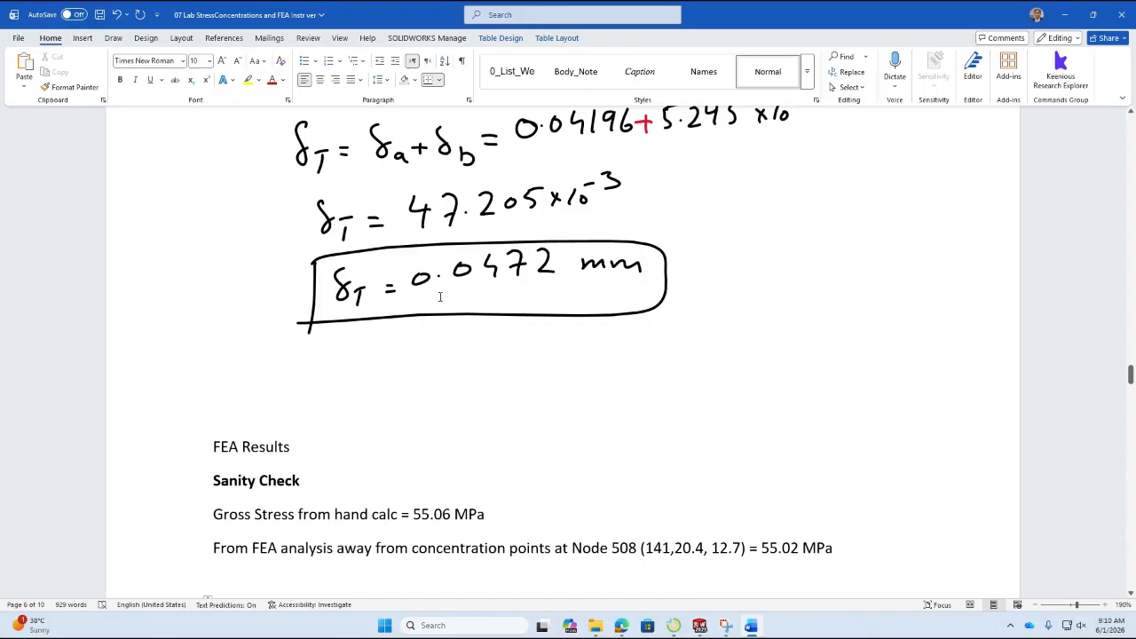
pyautogui.scroll(-3, 448, 297)
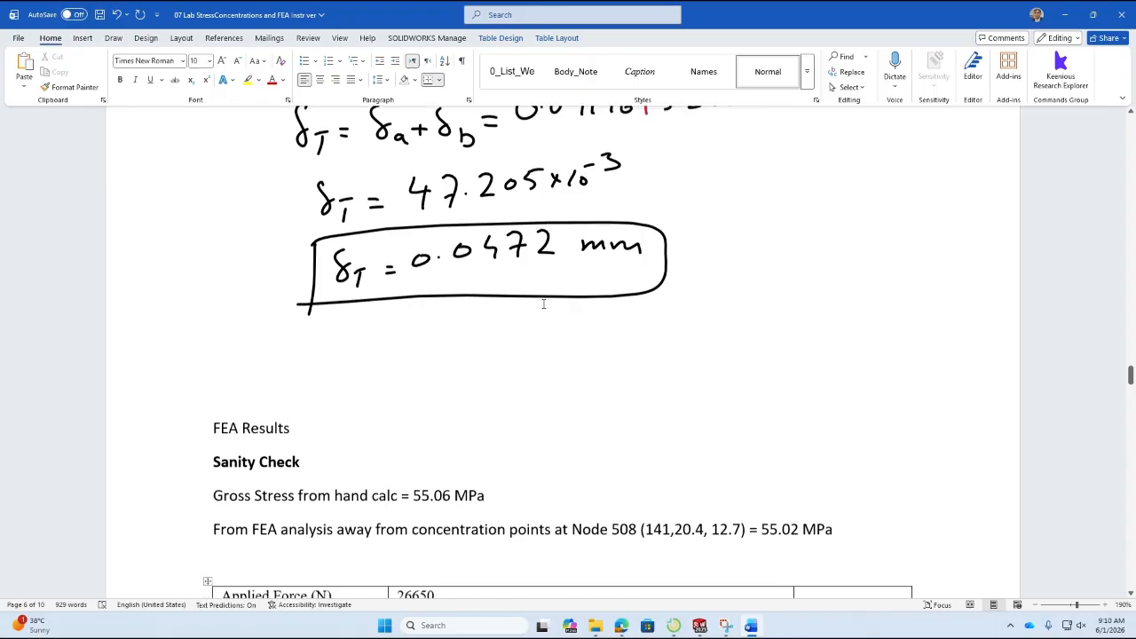
pyautogui.click(311, 417)
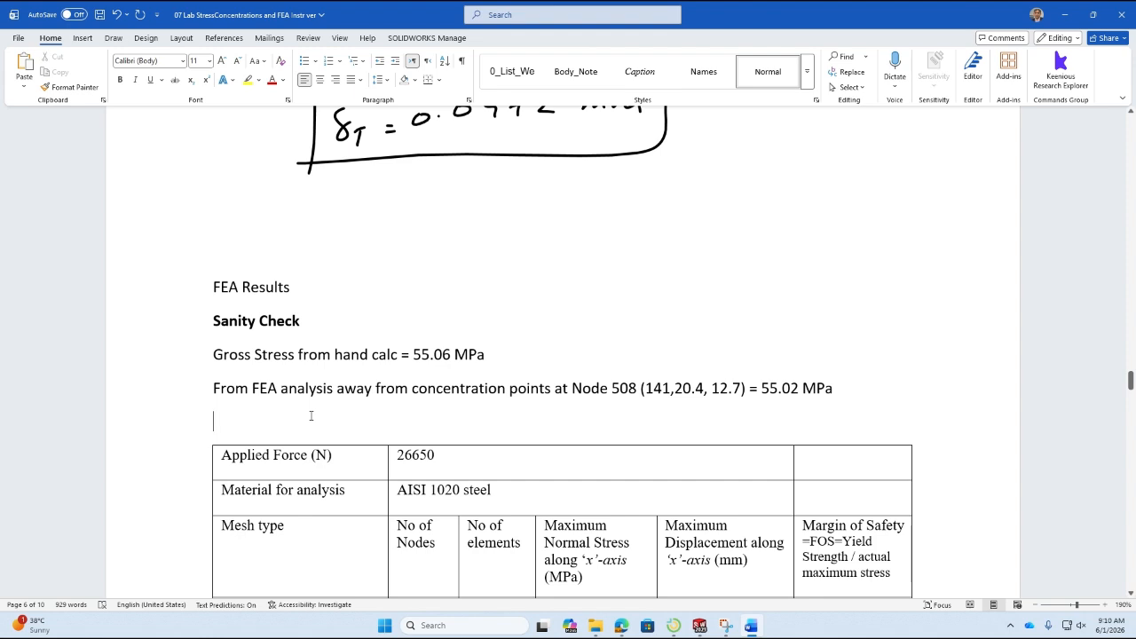
pyautogui.click(214, 356)
pyautogui.click(328, 61)
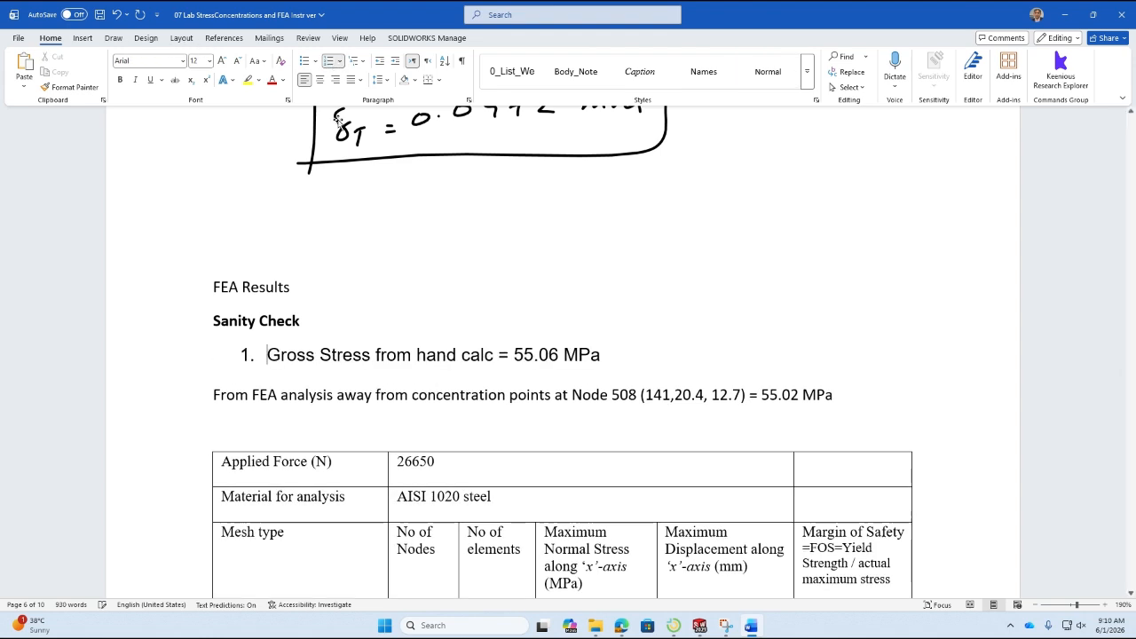
pyautogui.click(210, 393)
pyautogui.press('Tab')
# Add numbered item 2 below the FEA stress line: "Displacement total along x-axis from hand calcs = 0.0472".
pyautogui.click(262, 427)
pyautogui.click(329, 61)
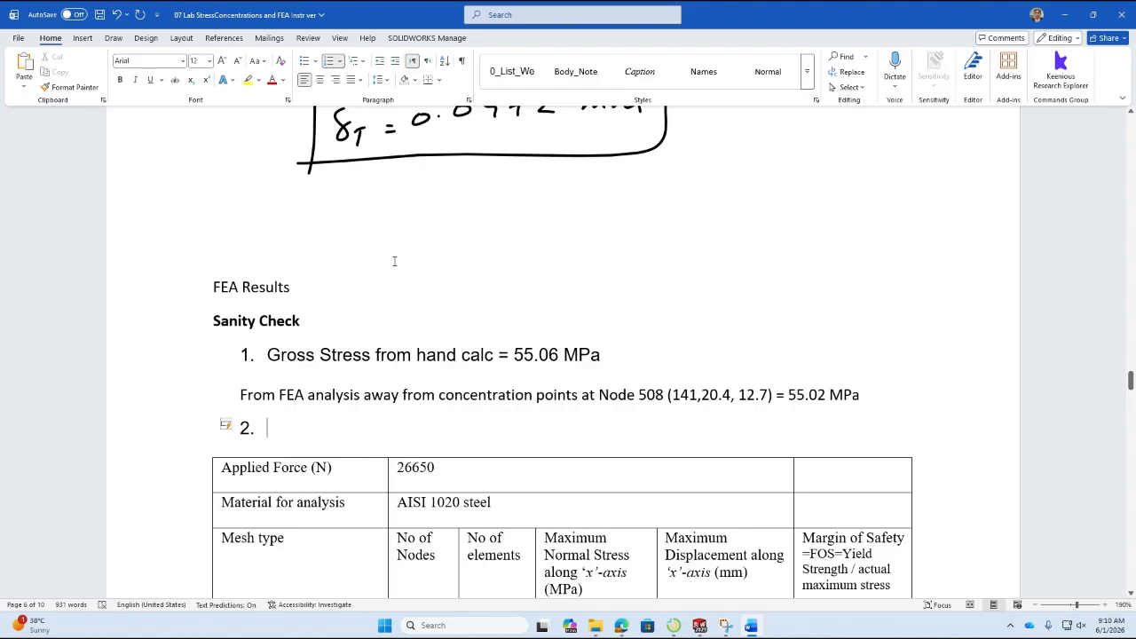
pyautogui.write('Displacement total along x -')
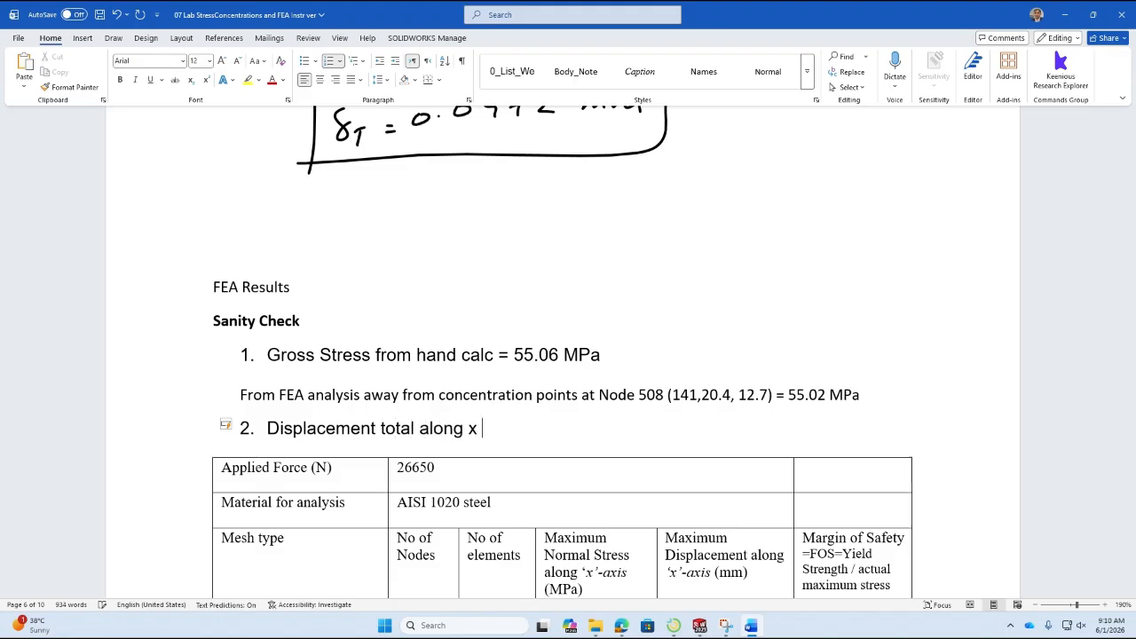
pyautogui.press('BackSpace')
pyautogui.press('BackSpace')
pyautogui.press('BackSpace')
pyautogui.write('-axis from ')
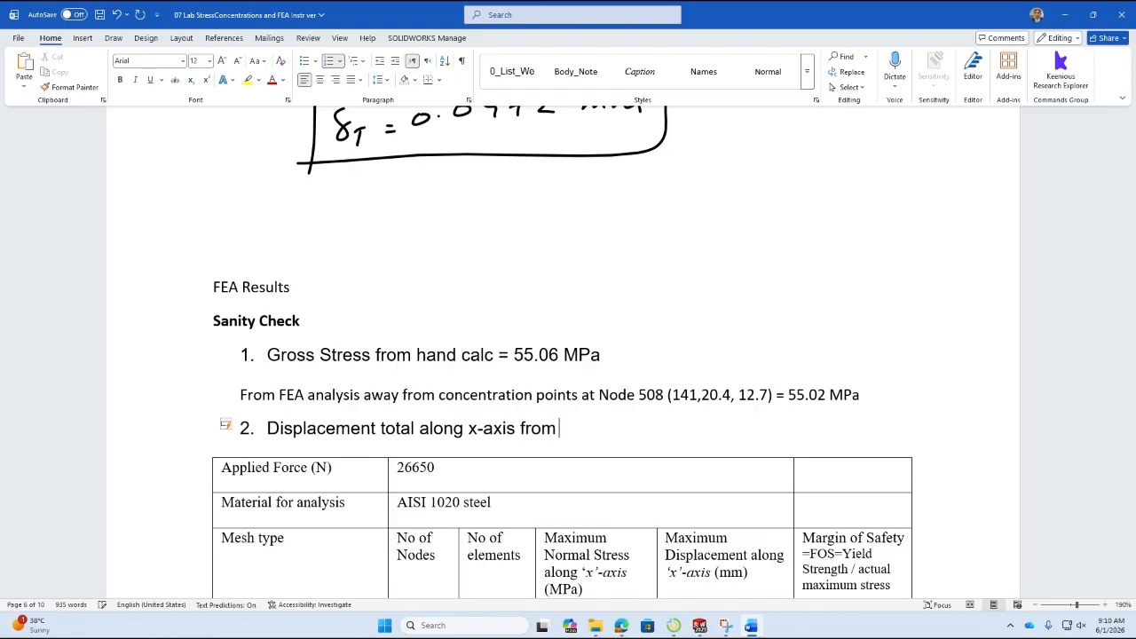
pyautogui.write('hand calcs ')
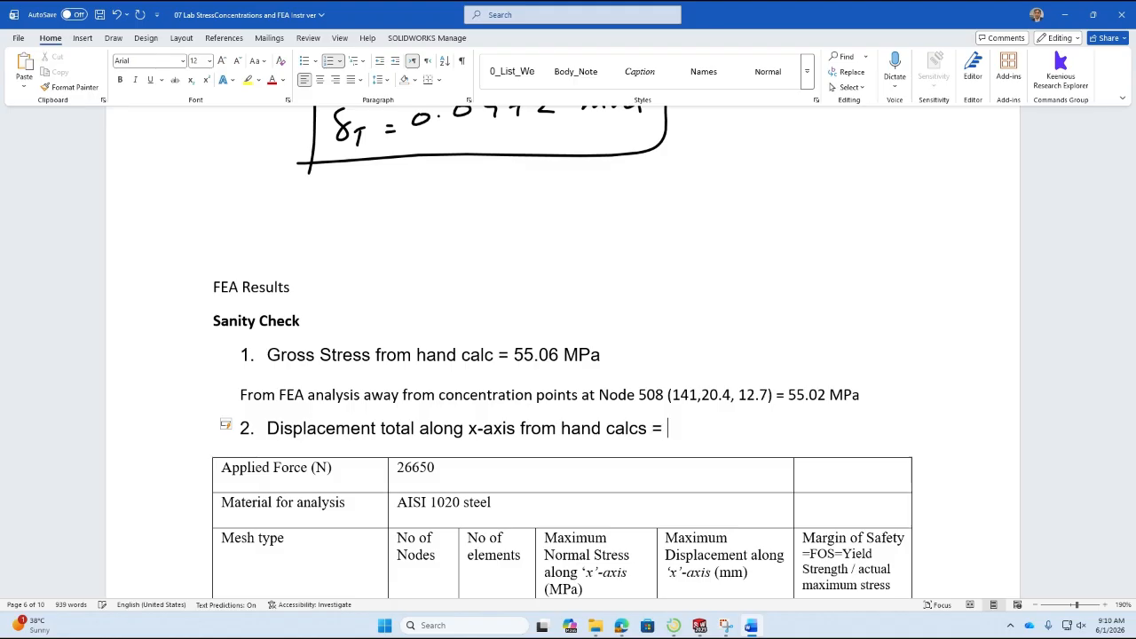
pyautogui.write('= 0.0472')
pyautogui.scroll(1, 436, 236)
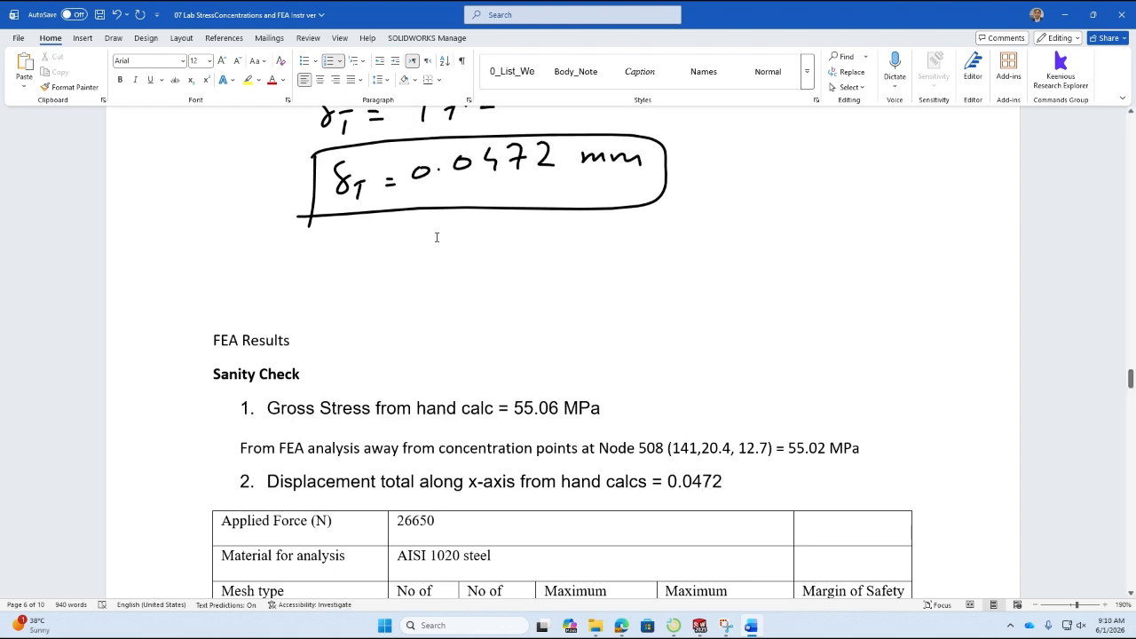
pyautogui.scroll(-3, 436, 205)
# Duplicate the "From FEA analysis" line below item 2 as an unnumbered, indented line.
pyautogui.press('Return')
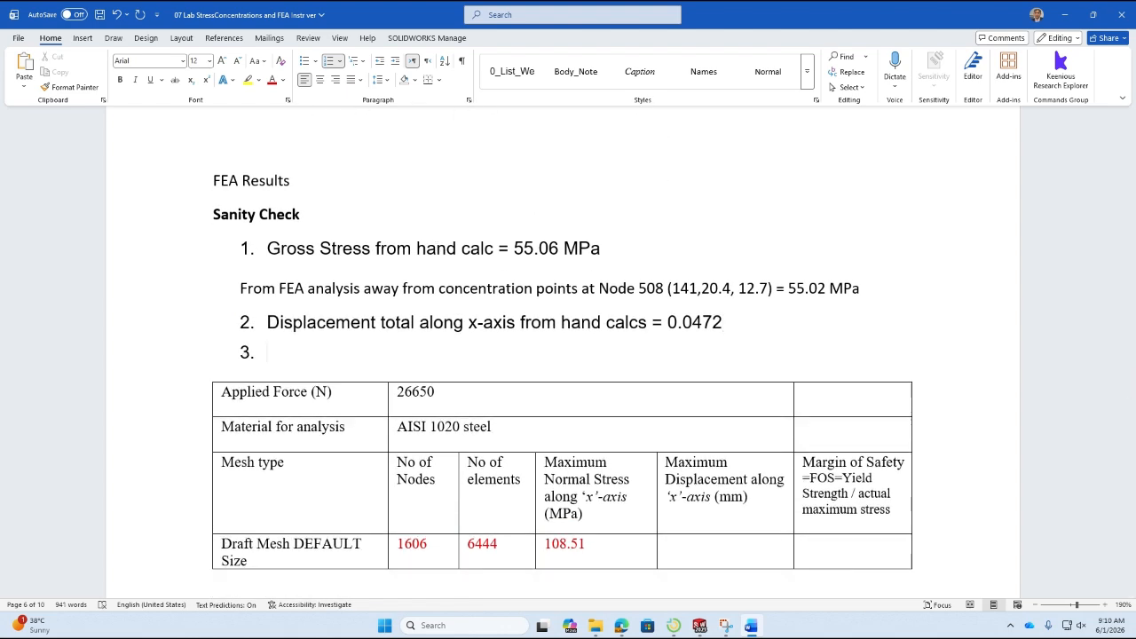
pyautogui.press('BackSpace')
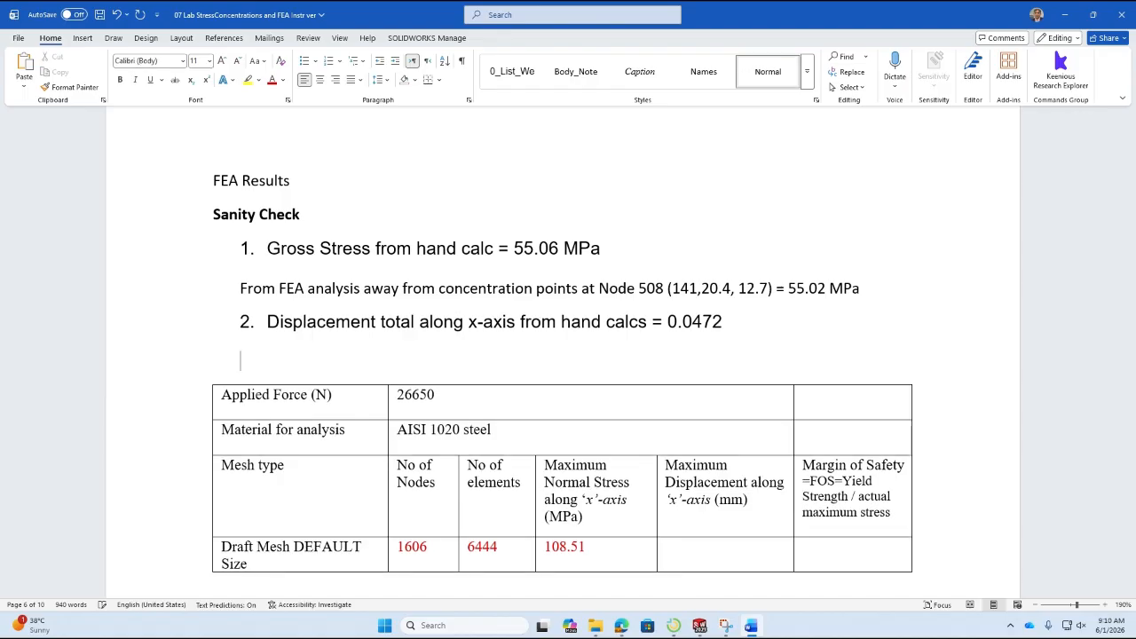
pyautogui.tripleClick(391, 287)
pyautogui.hotkey('ctrl', 'c')
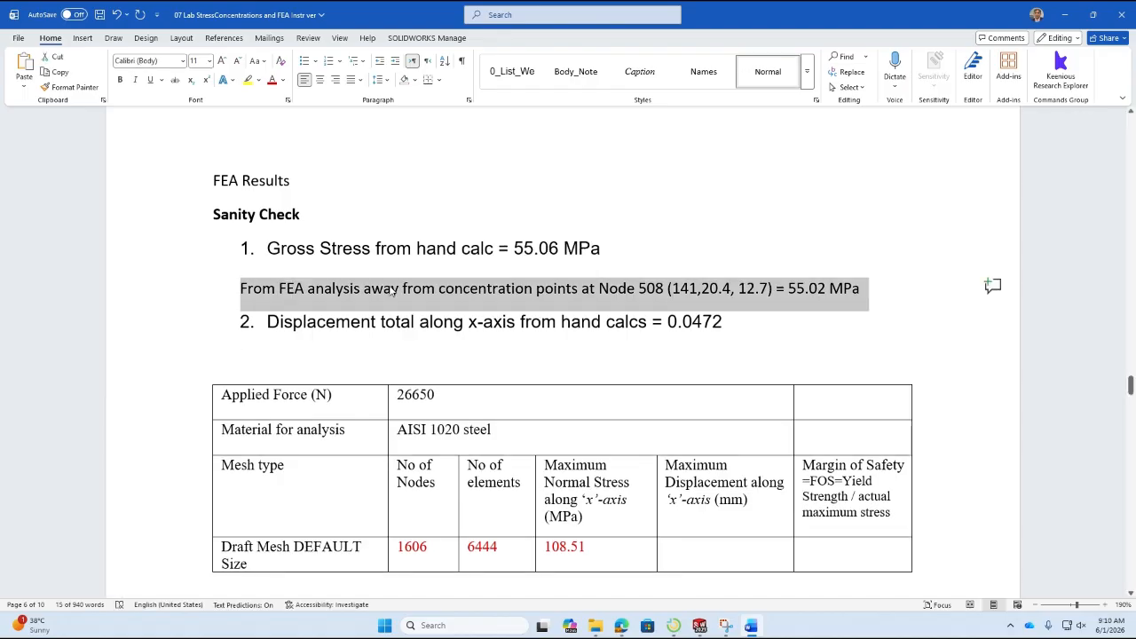
pyautogui.click(393, 345)
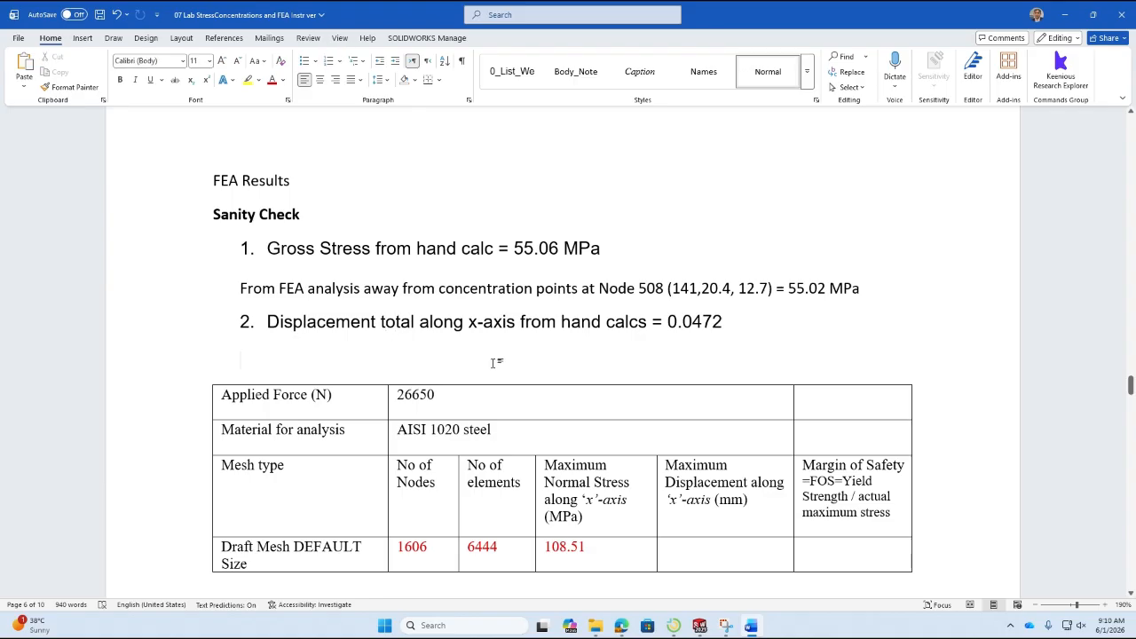
pyautogui.hotkey('ctrl', 'v')
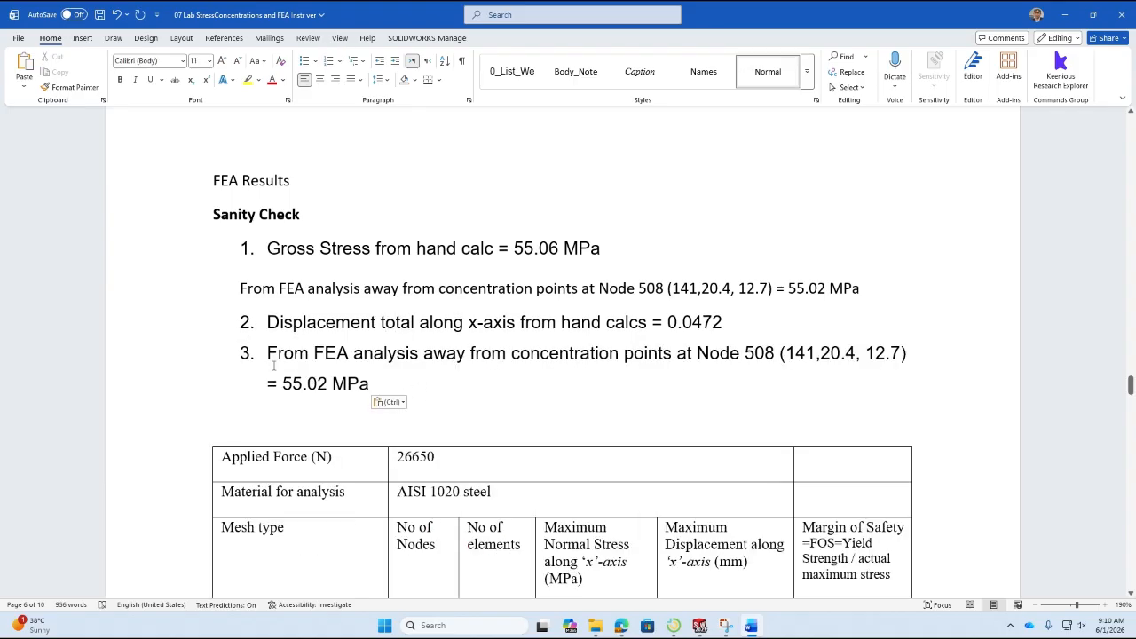
pyautogui.hotkey('ctrl', 'z')
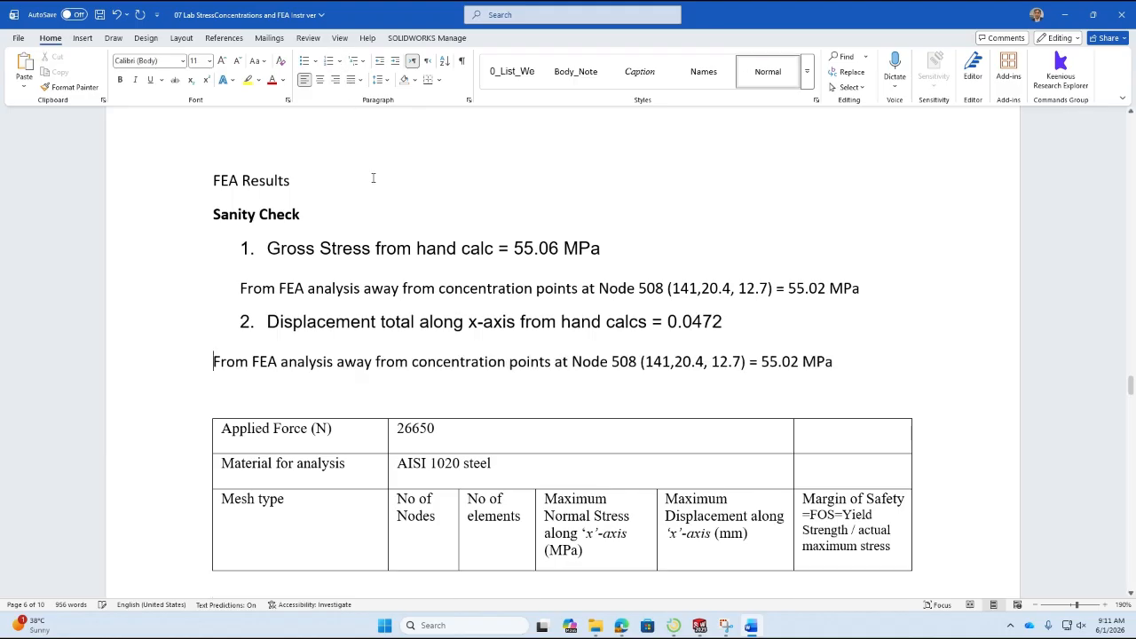
pyautogui.press('Tab')
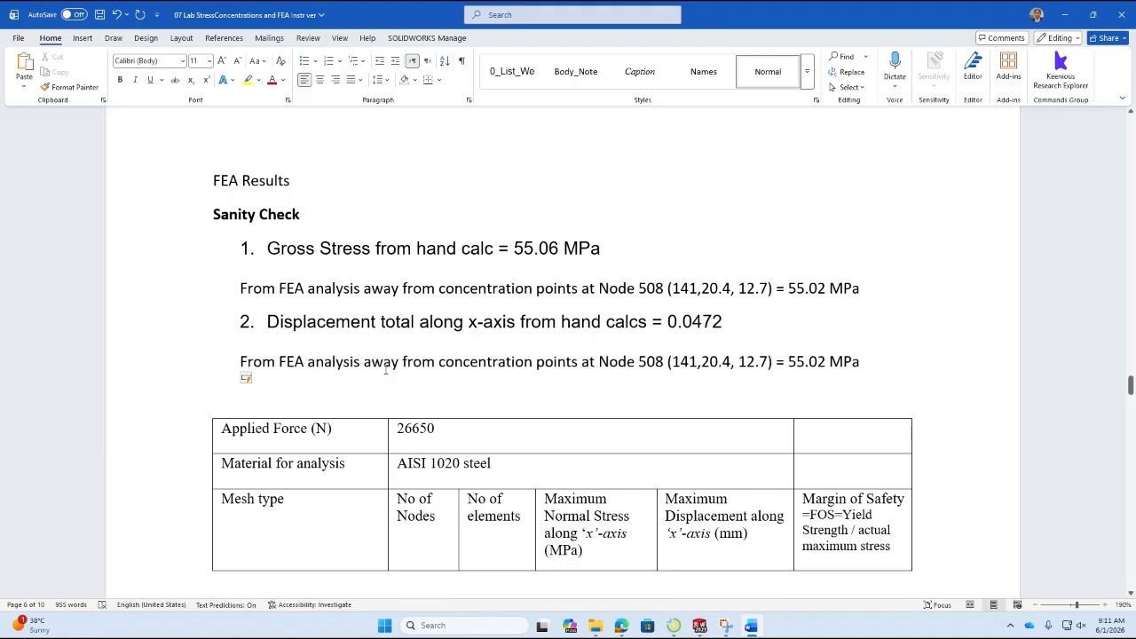
# Reword the copied line under item 2 to "From FEA analysis total displacement along x-axis = 0.048".
pyautogui.moveTo(363, 361); pyautogui.dragTo(770, 362)
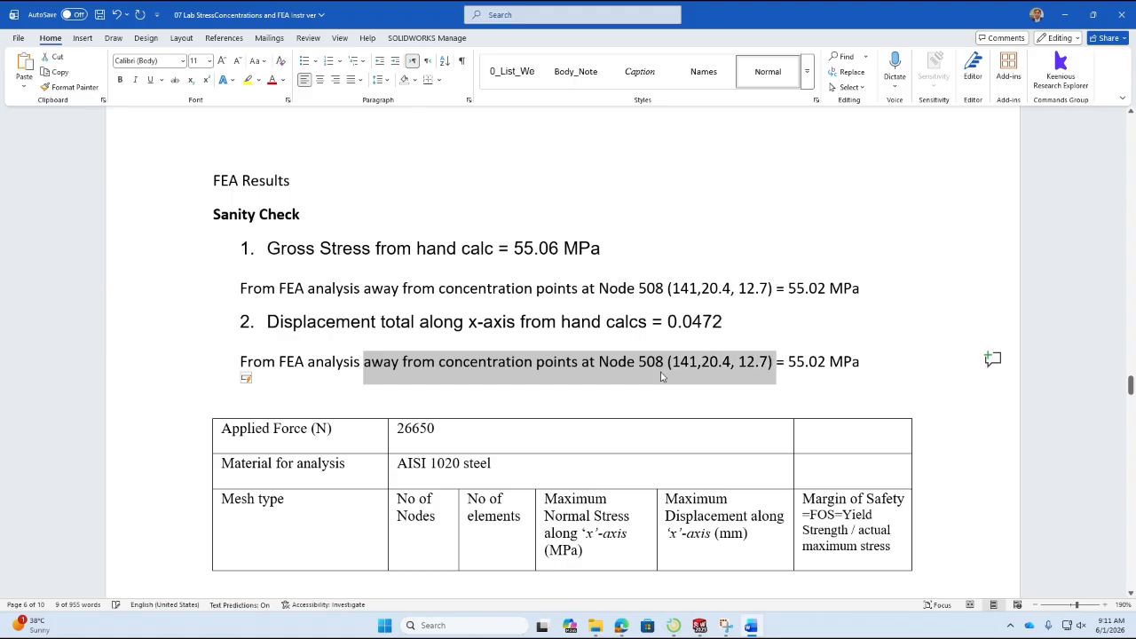
pyautogui.press('Delete')
pyautogui.press('Delete')
pyautogui.press('Delete')
pyautogui.press('Delete')
pyautogui.press('Delete')
pyautogui.press('Delete')
pyautogui.press('Delete')
pyautogui.press('Delete')
pyautogui.press('Delete')
pyautogui.press('Delete')
pyautogui.press('Delete')
pyautogui.press('Delete')
pyautogui.press('Delete')
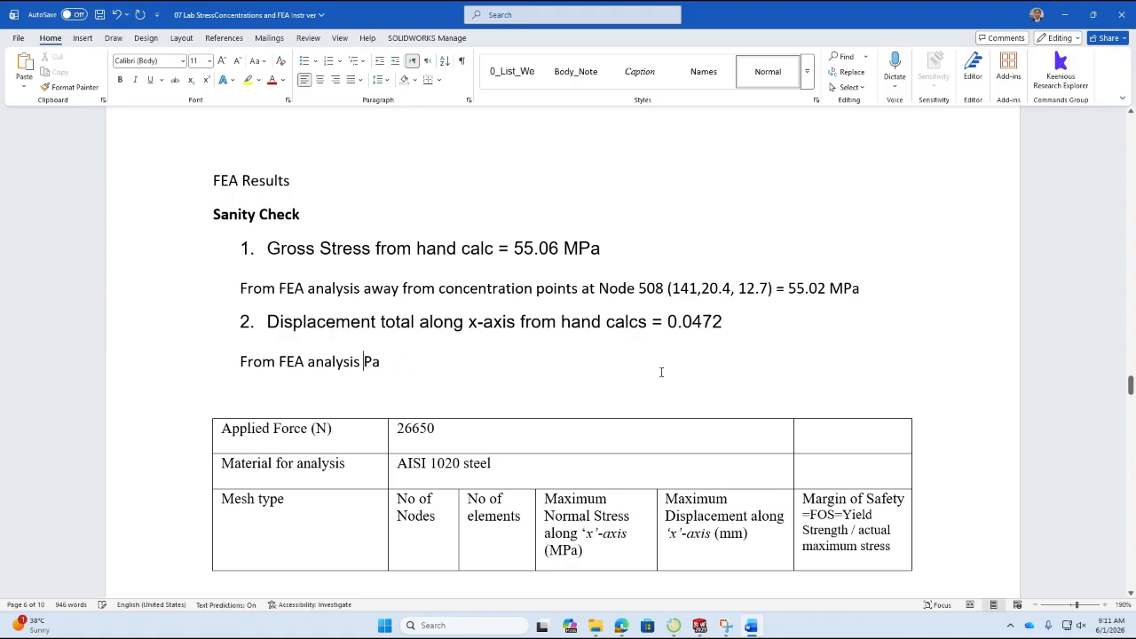
pyautogui.write('tota')
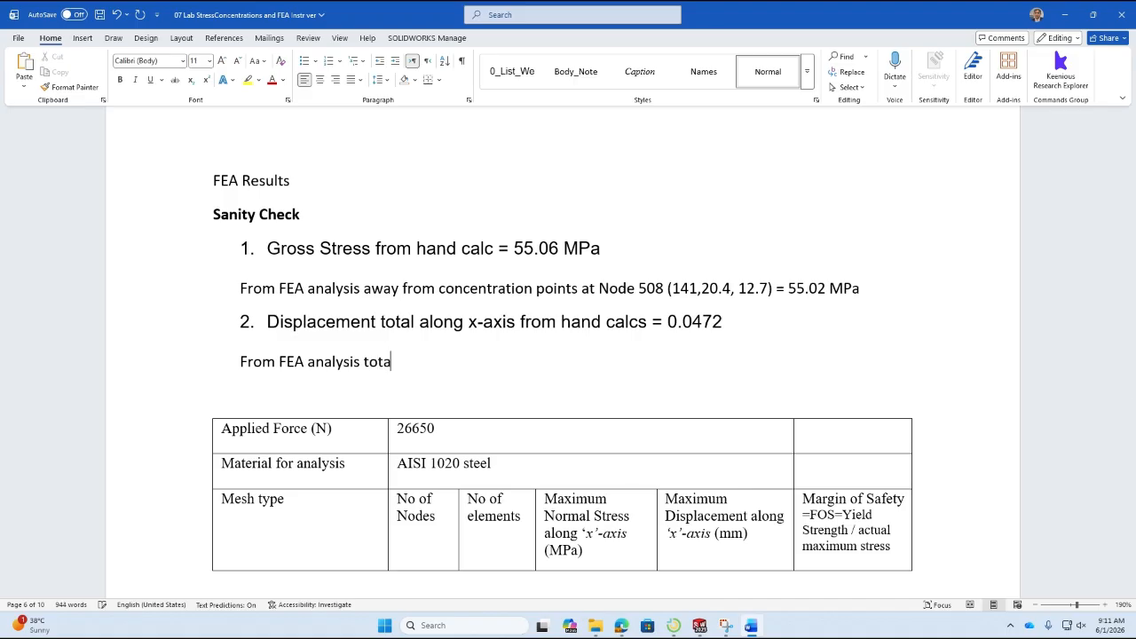
pyautogui.write('l displacement alon')
pyautogui.press('BackSpace')
pyautogui.write('ng ')
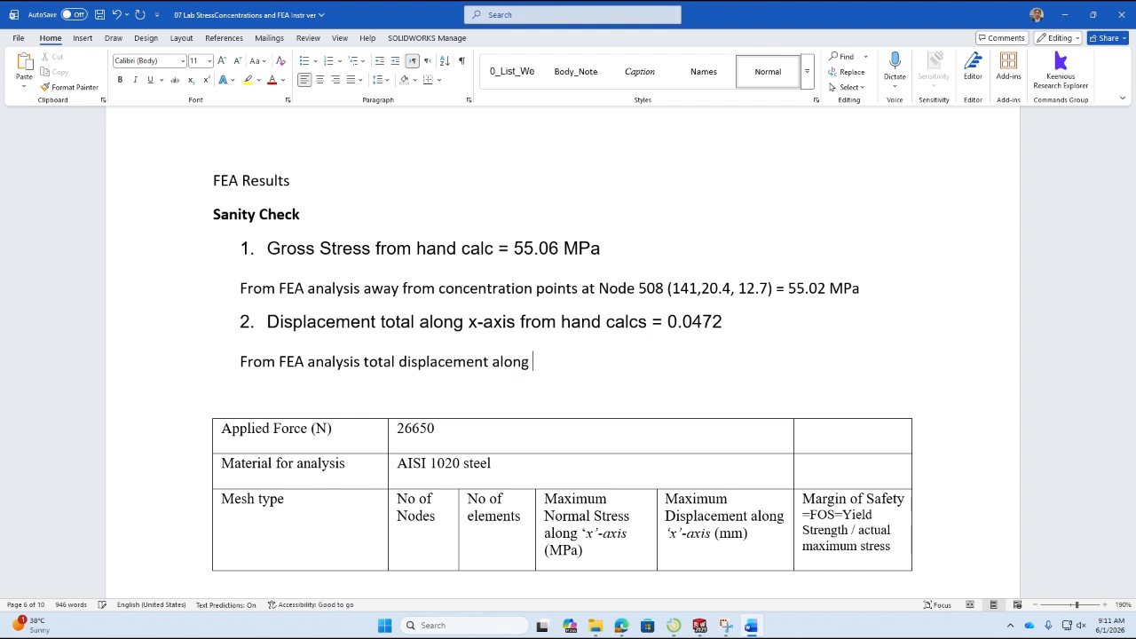
pyautogui.write('x-axis = 0.048')
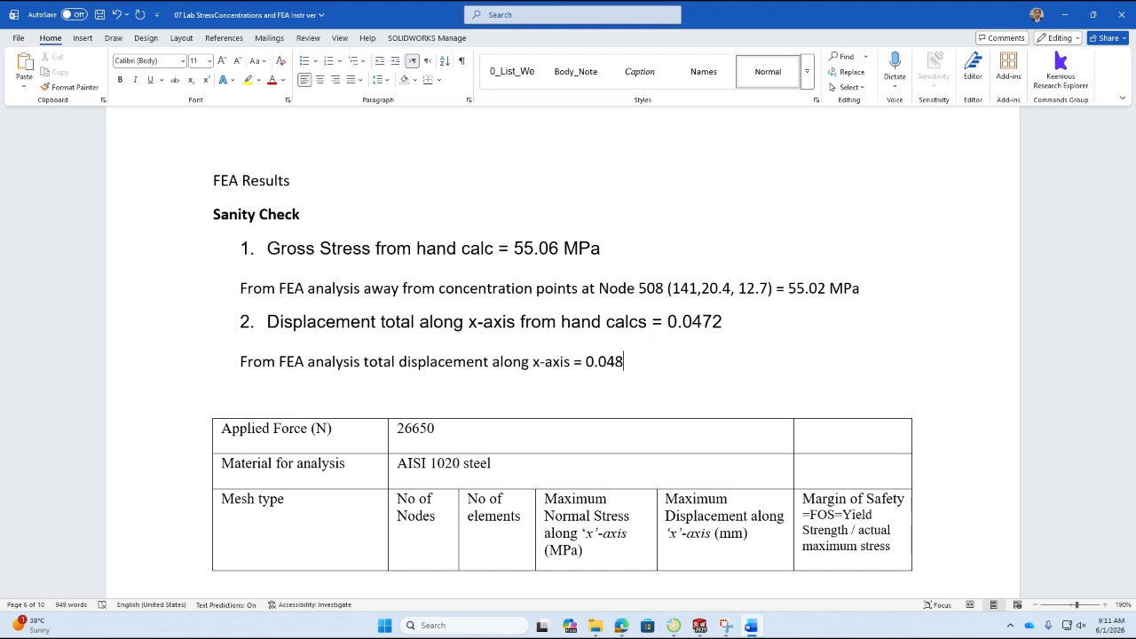
# Below the FEA displacement line, add "This means both stress and displacement have less than 1% difference so the model is setup correctly.".
pyautogui.press('Return')
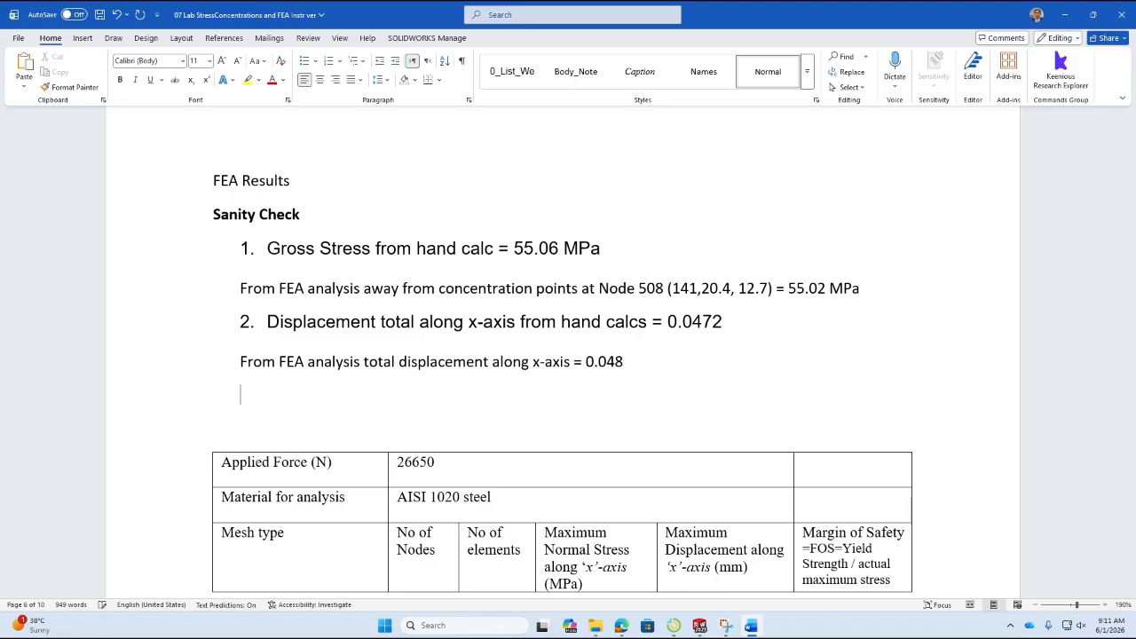
pyautogui.write('This means both stres')
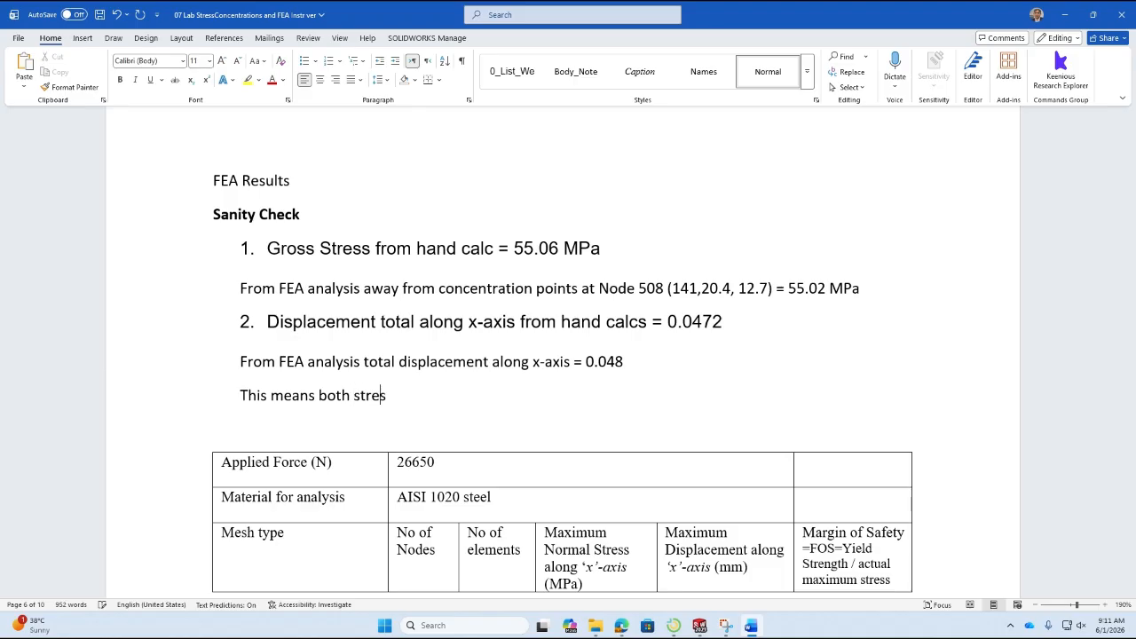
pyautogui.write('s and displacement')
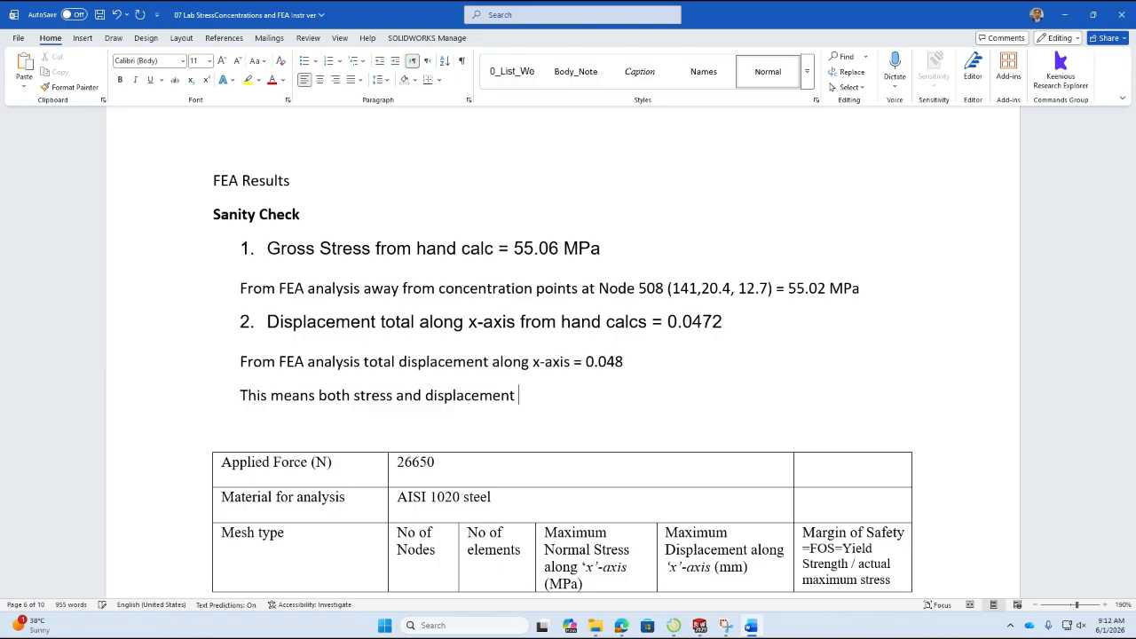
pyautogui.write(' h')
pyautogui.press('BackSpace')
pyautogui.write('have ')
pyautogui.write('le')
pyautogui.write('tha')
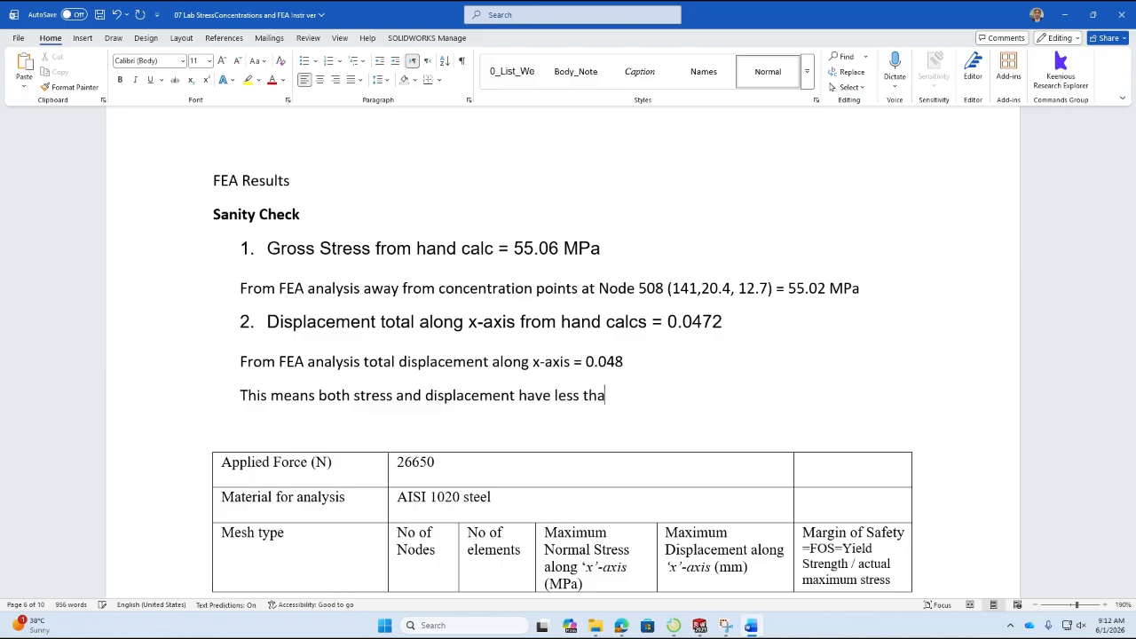
pyautogui.write('n 1% error')
pyautogui.press('BackSpace')
pyautogui.press('BackSpace')
pyautogui.press('BackSpace')
pyautogui.press('BackSpace')
pyautogui.press('BackSpace')
pyautogui.write('difference so ')
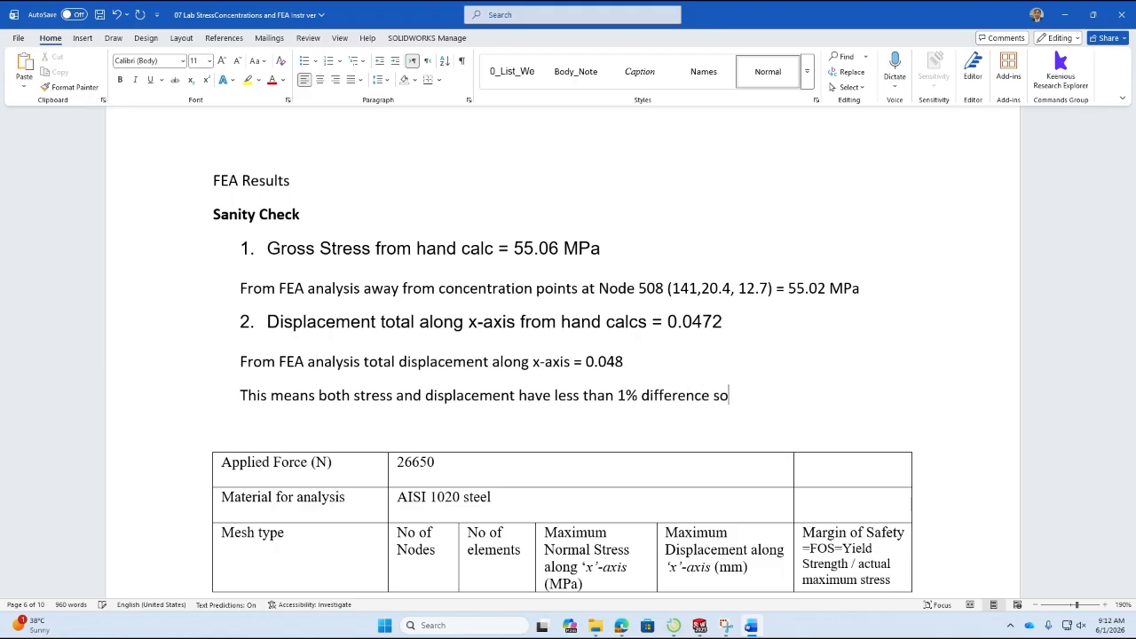
pyautogui.write('the model is setu')
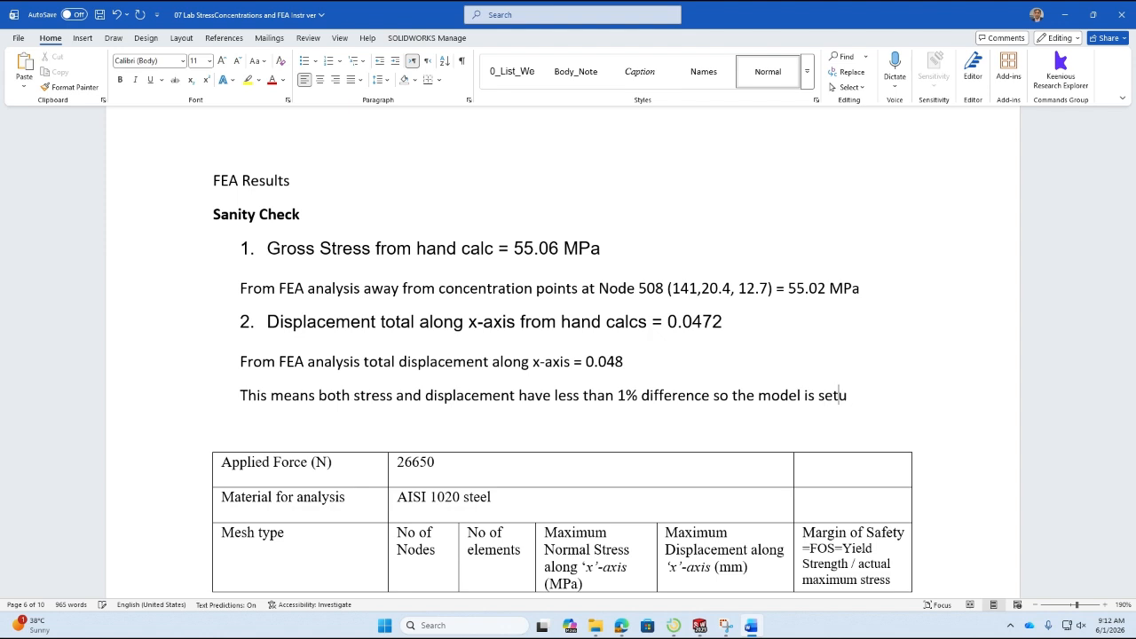
pyautogui.write('p correctly.')
# Remove the indent from the concluding sentence of the sanity check.
pyautogui.press('Up')
pyautogui.press('pageup')
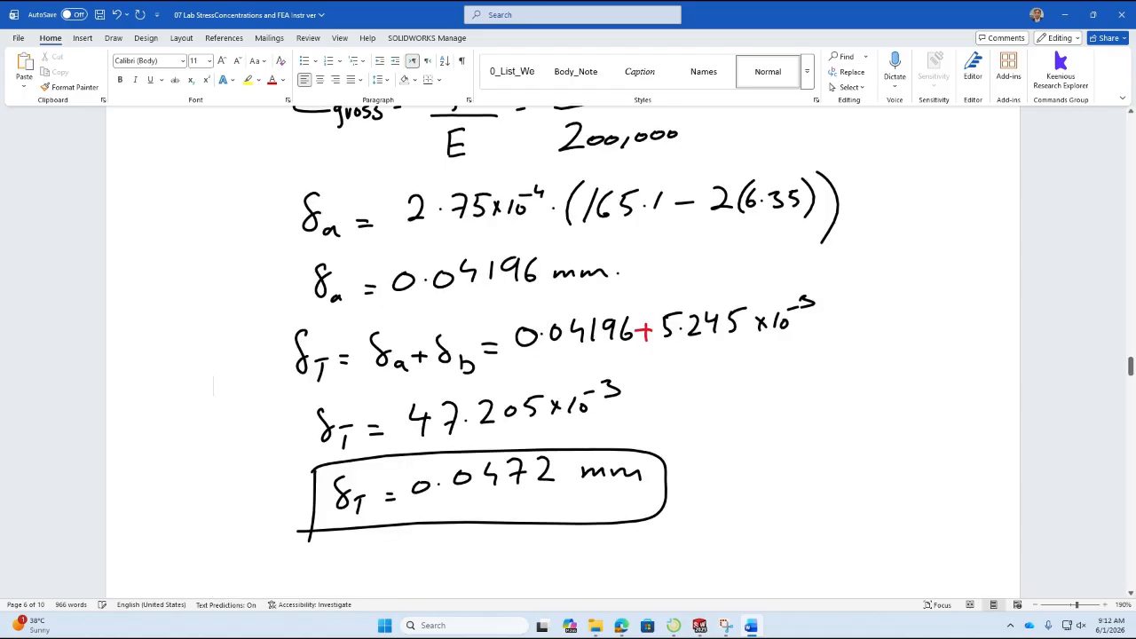
pyautogui.press('pagedown')
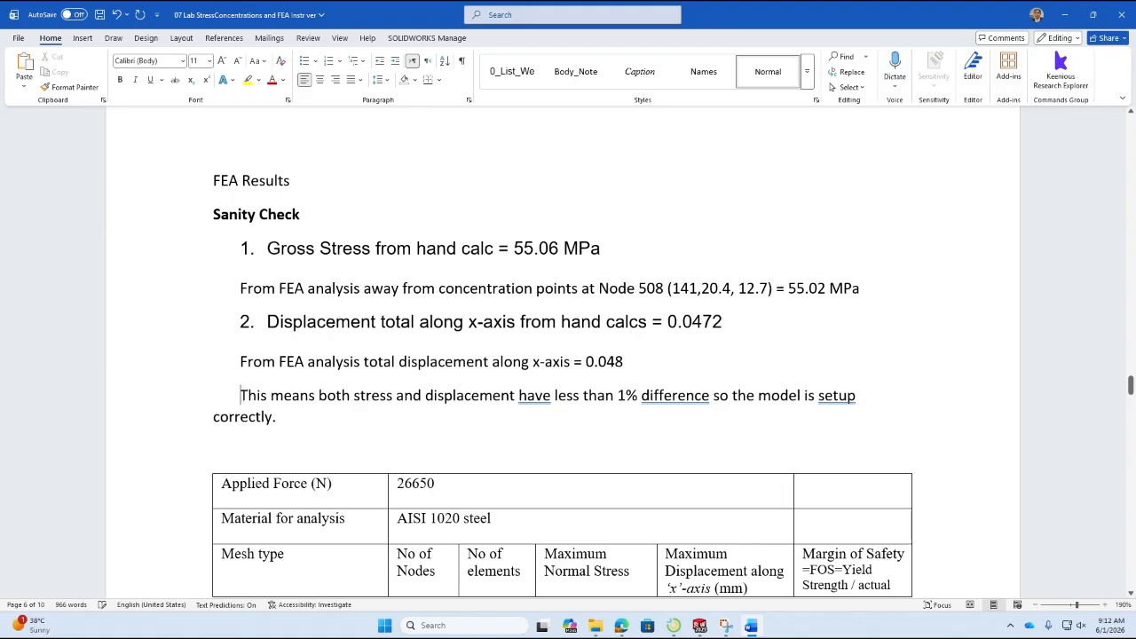
pyautogui.press('BackSpace')
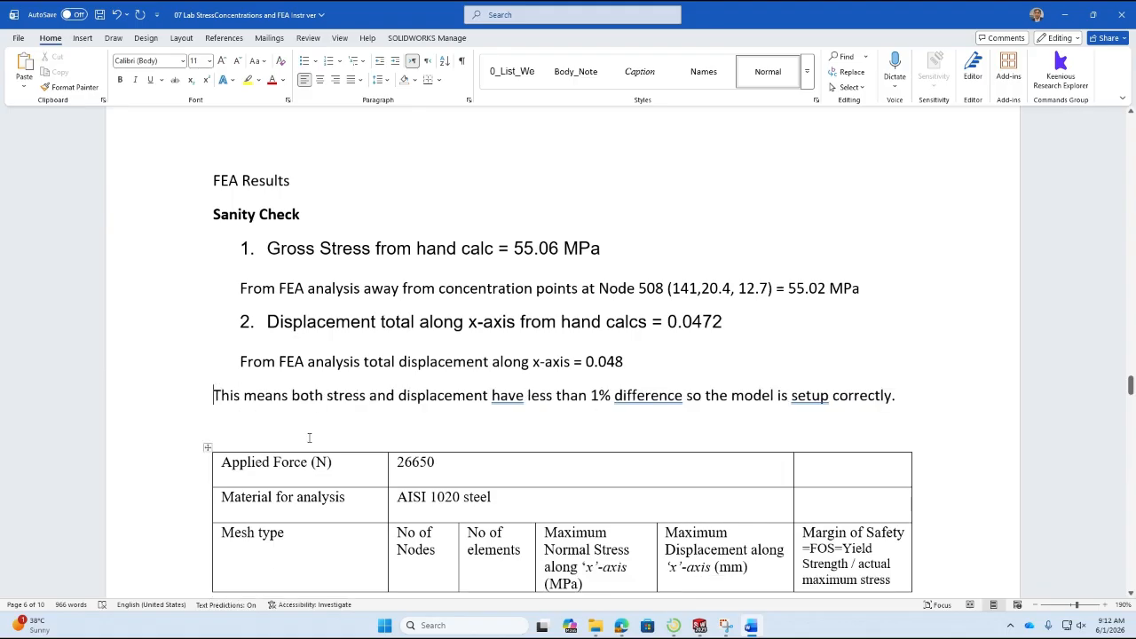
# Insert blank lines after the sanity check conclusion to move the results table onto the next page.
pyautogui.click(323, 419)
pyautogui.press('BackSpace')
pyautogui.scroll(-3, 669, 345)
pyautogui.scroll(-4, 670, 345)
pyautogui.scroll(4, 641, 310)
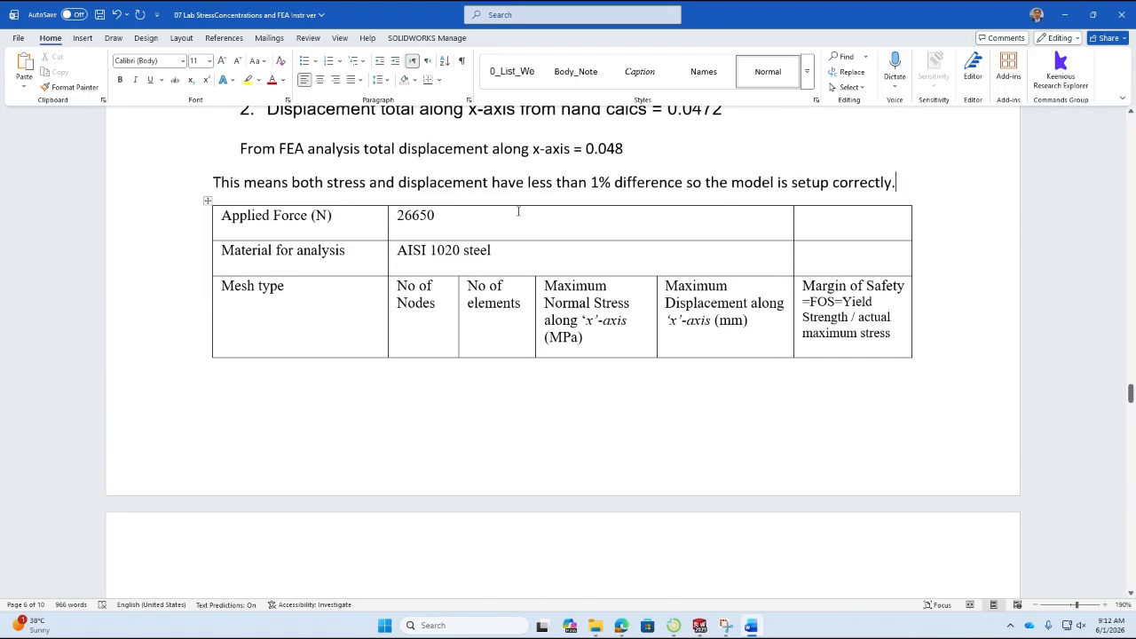
pyautogui.press('Return')
pyautogui.press('Return')
pyautogui.press('Return')
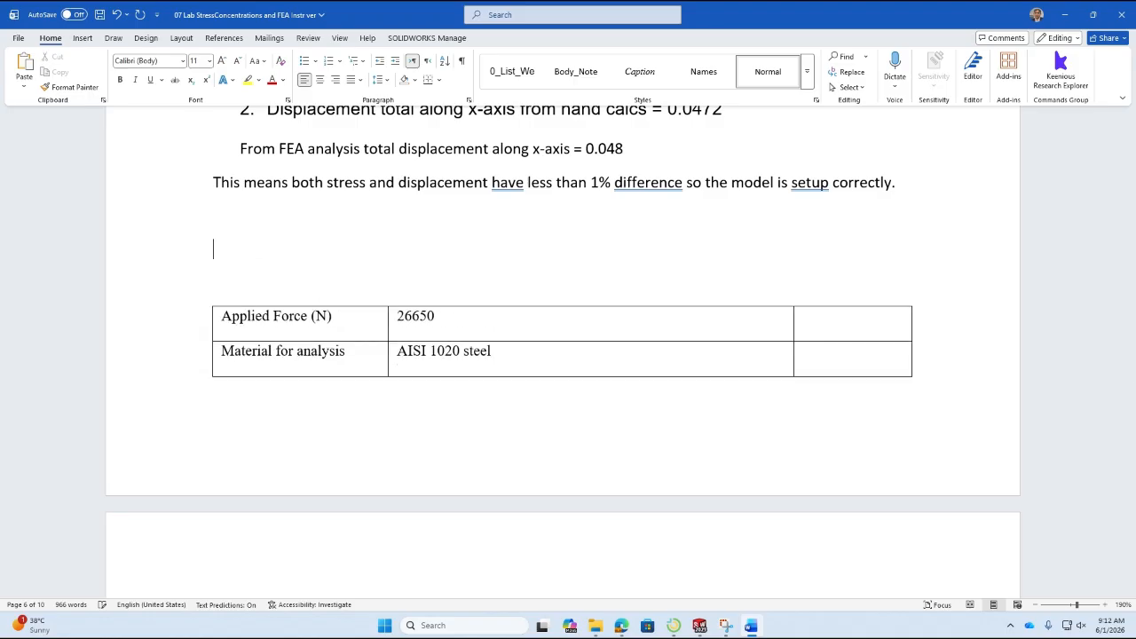
pyautogui.press('Return')
pyautogui.press('Return')
pyautogui.scroll(-6, 837, 248)
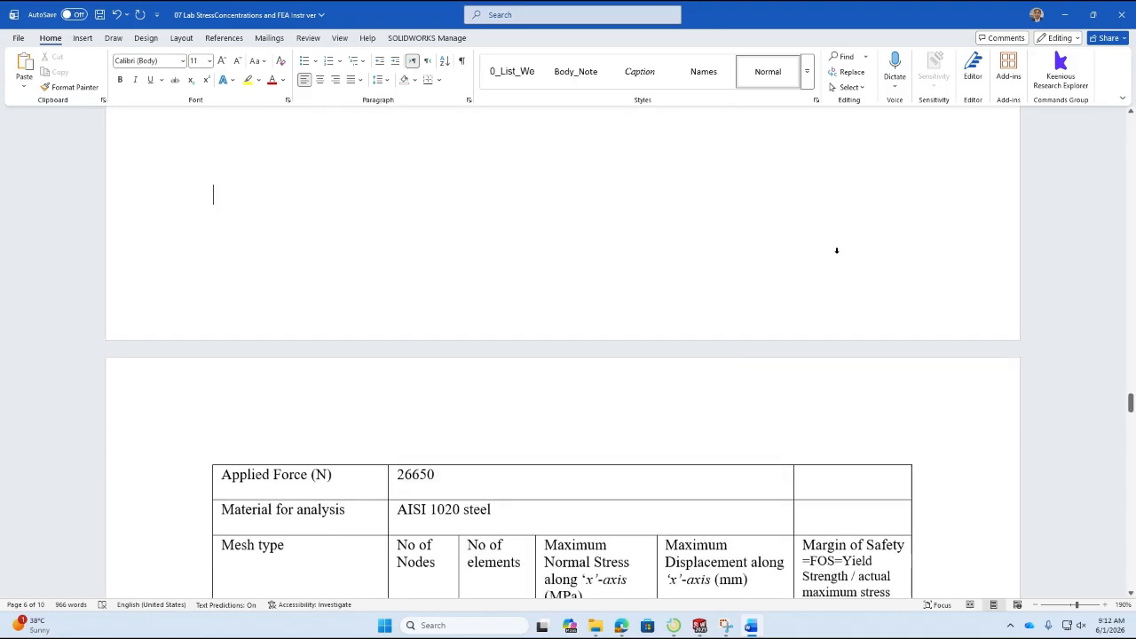
# Enter 0.048 mm as the maximum x-axis displacement for Draft Mesh DEFAULT Size in the results table.
pyautogui.click(722, 310)
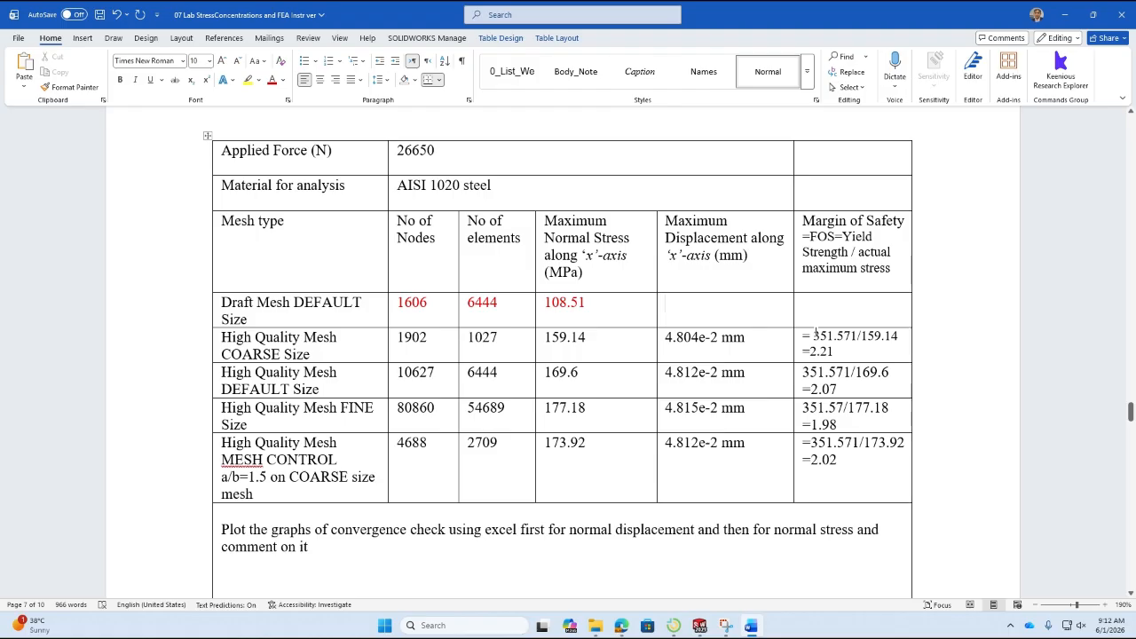
pyautogui.write('0.048 mm')
# Color the Draft Mesh DEFAULT Size displacement value red to match the other entries in its row.
pyautogui.click(853, 317)
pyautogui.moveTo(737, 318); pyautogui.dragTo(673, 305)
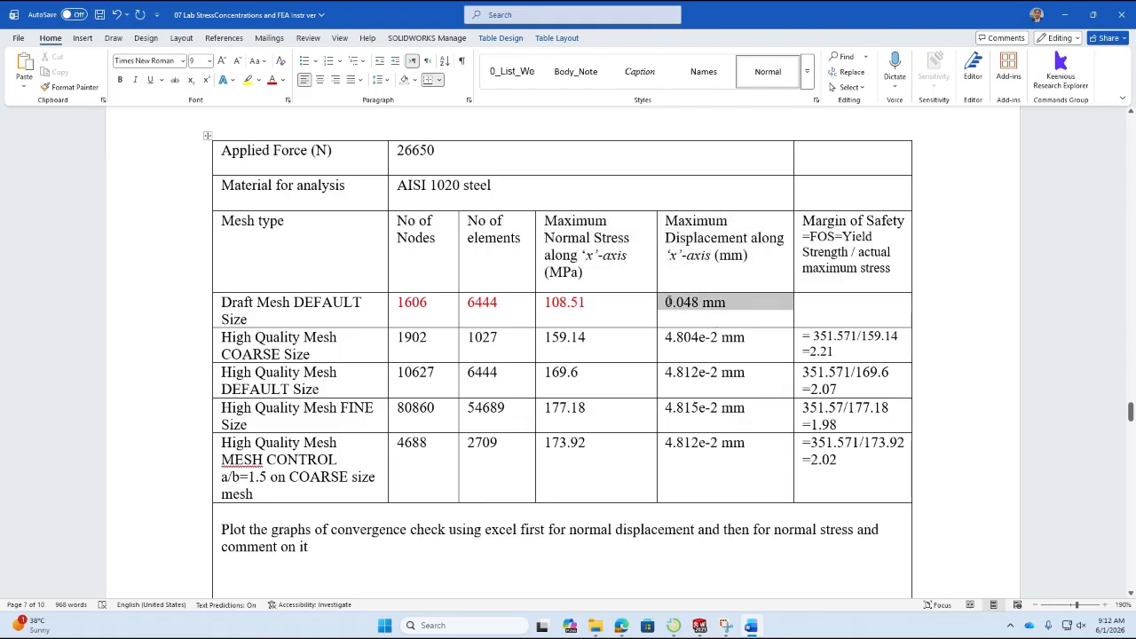
pyautogui.click(270, 81)
pyautogui.click(828, 302)
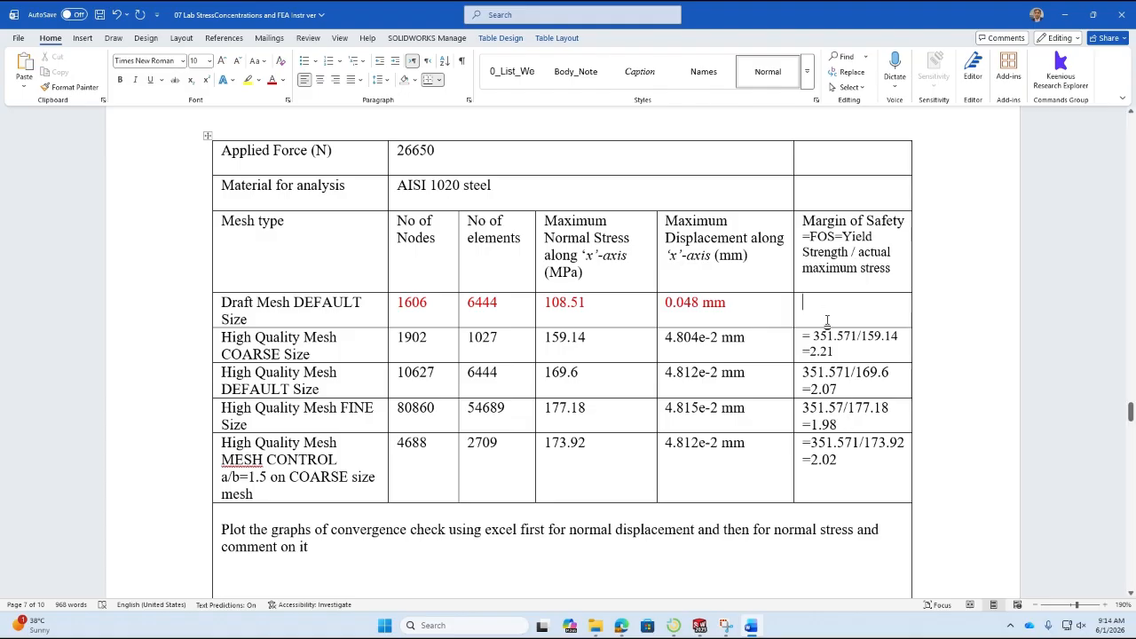
# Start a new line below the sanity check conclusion reading "Strength of AISI 1020 steel =".
pyautogui.scroll(2, 514, 230)
pyautogui.scroll(5, 514, 230)
pyautogui.click(681, 275)
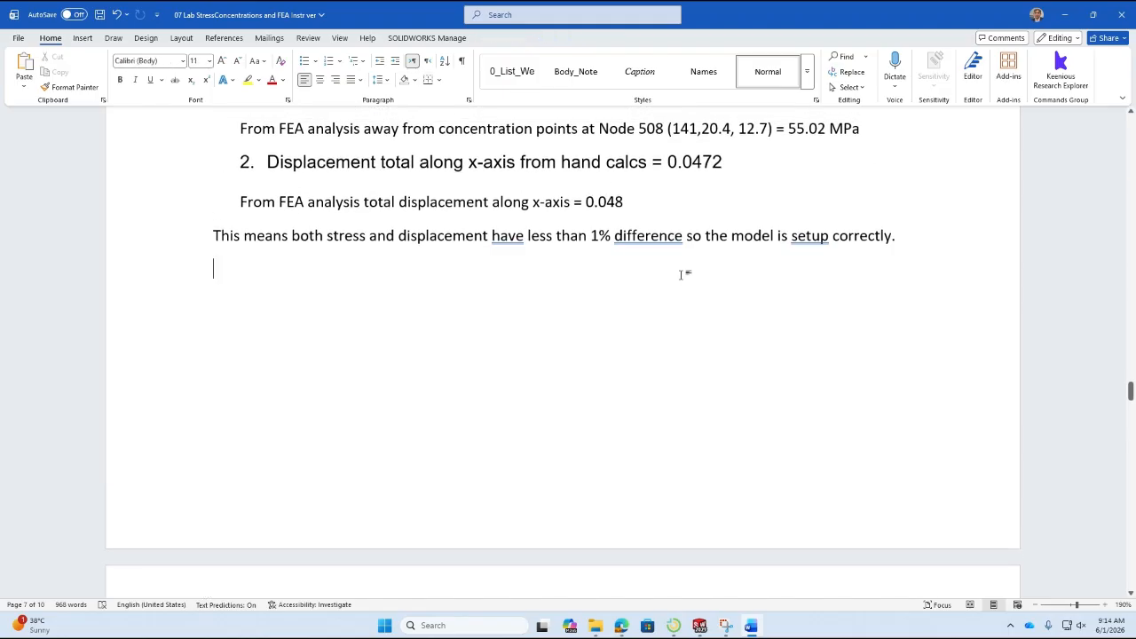
pyautogui.write('Streng')
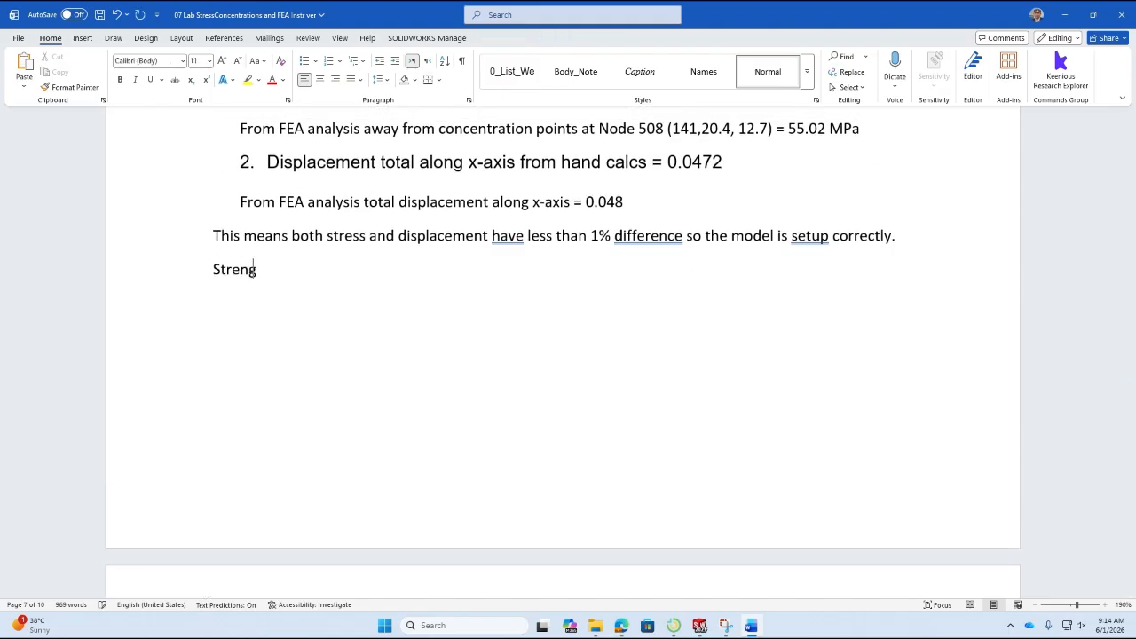
pyautogui.write('th of AISI 10120')
pyautogui.press('BackSpace')
pyautogui.press('BackSpace')
pyautogui.press('BackSpace')
pyautogui.write('20 steel =')
# Switch to SOLIDWORKS and look up the yield strength of the AISI 1020 material assigned to the study's Notched Bar S2026 body.
pyautogui.hotkey('alt', 'Tab')
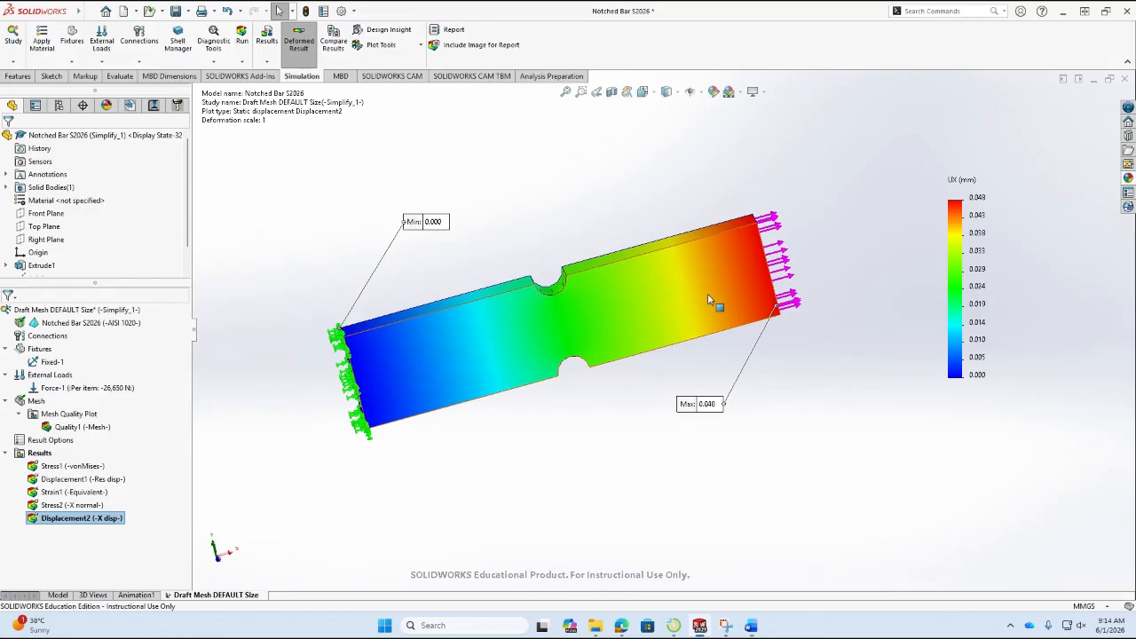
pyautogui.click(115, 325)
pyautogui.rightClick(115, 327)
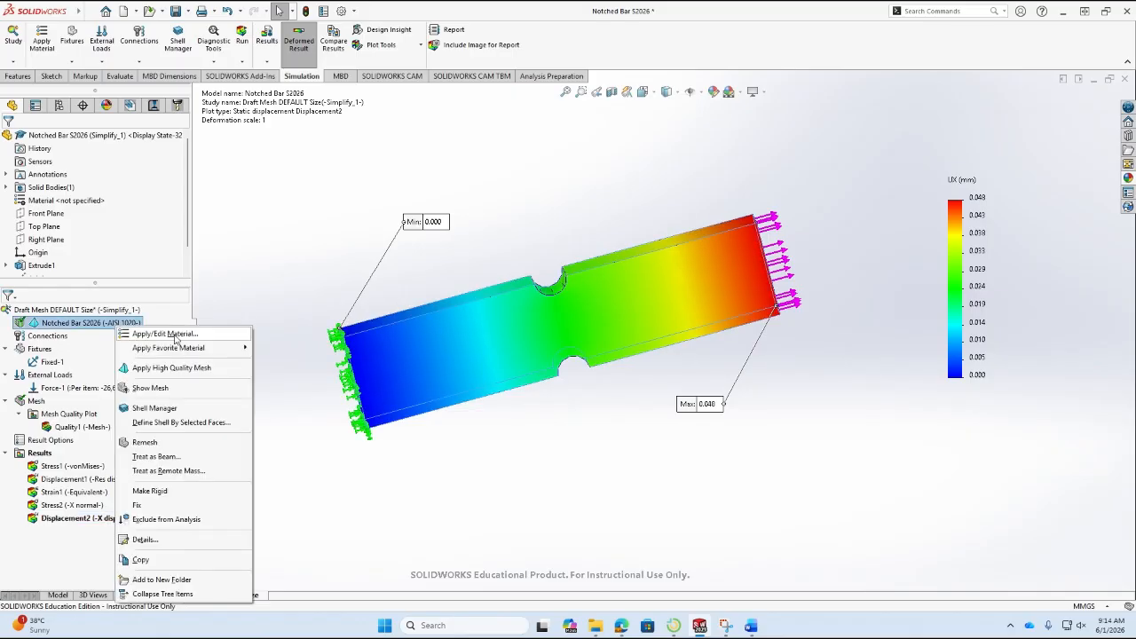
pyautogui.click(165, 334)
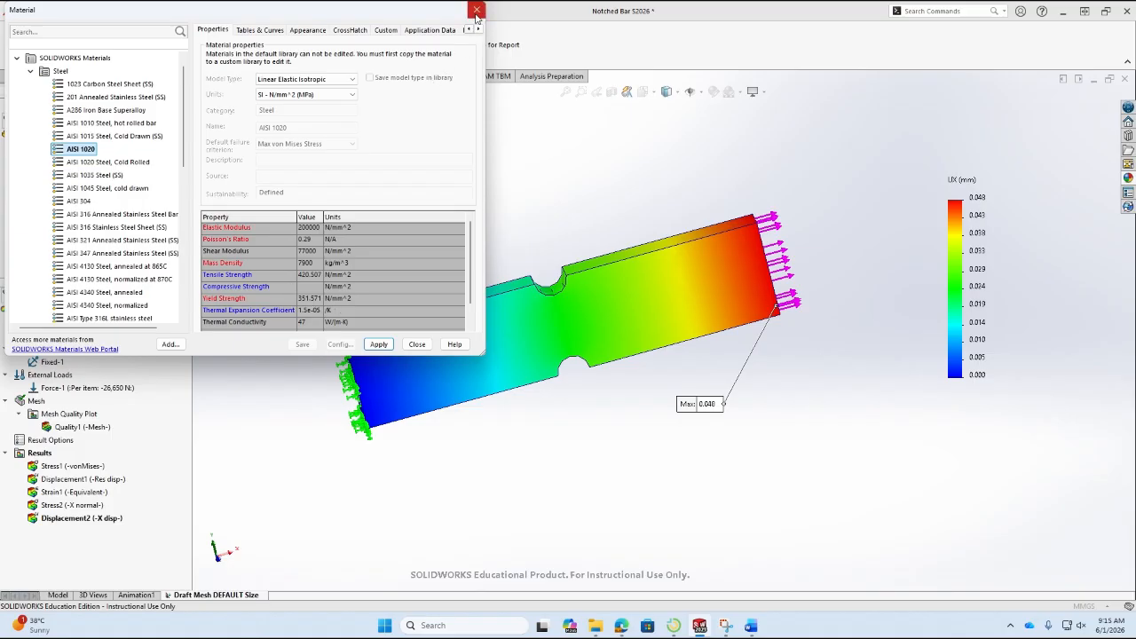
# Back in Word, complete the steel strength line with "351.57 MPa (from solidworks)" and put "Yield" in front of it.
pyautogui.click(751, 625)
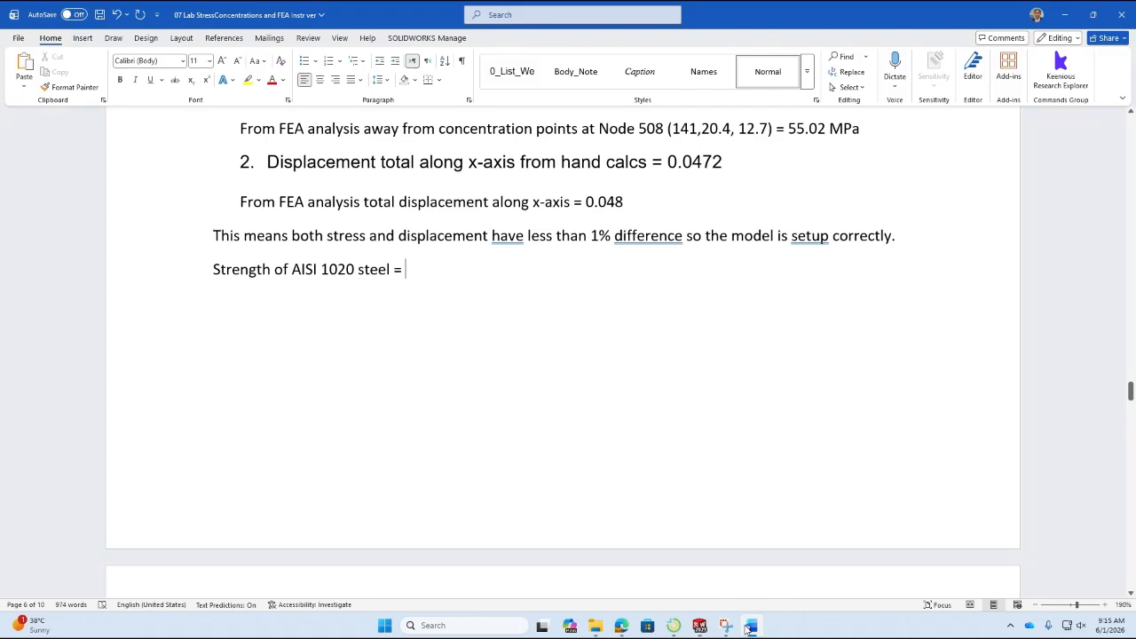
pyautogui.write('351.')
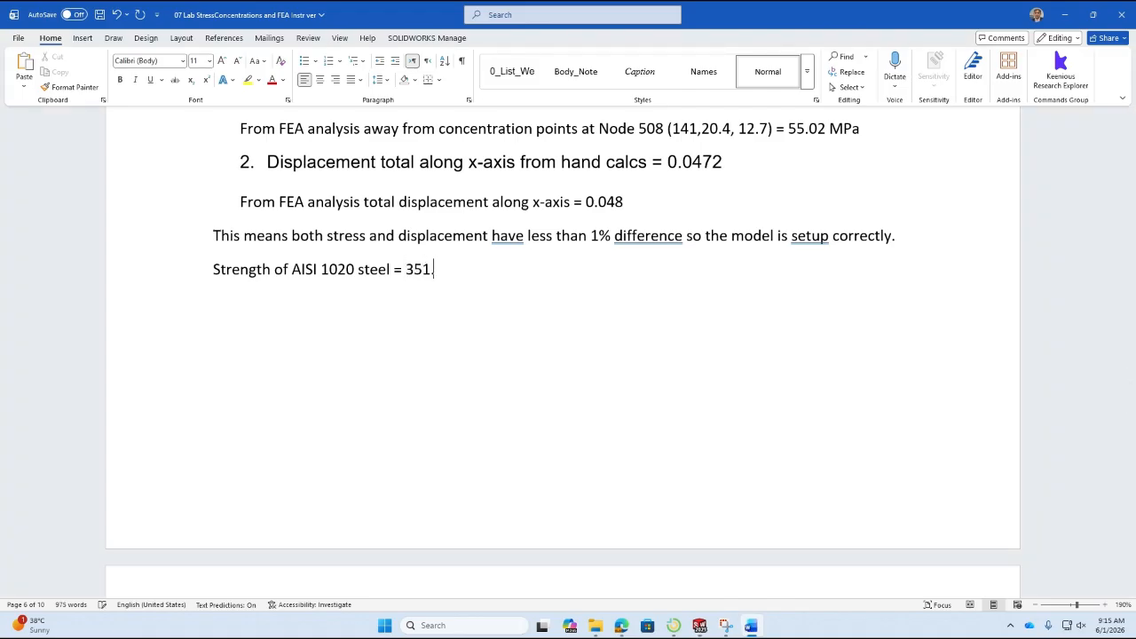
pyautogui.write('57 MPa (from solidworks)')
pyautogui.click(212, 269)
pyautogui.write('Yield')
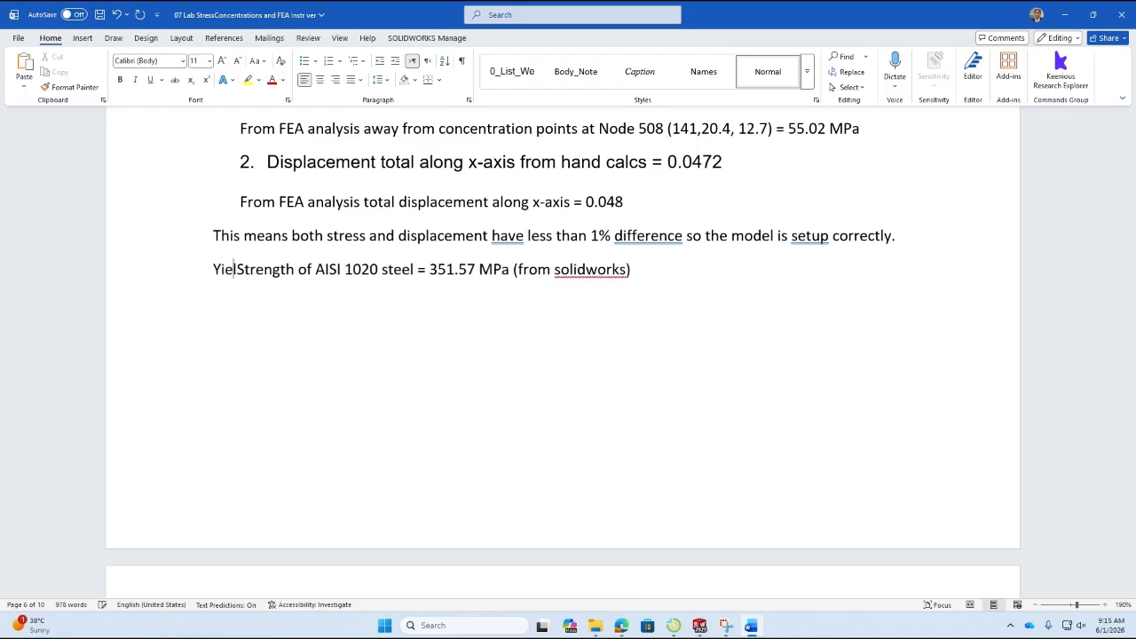
# Begin the Margin of Safety calculation for Draft Mesh DEFAULT Size in the results table with "351.571/".
pyautogui.scroll(-5, 456, 400)
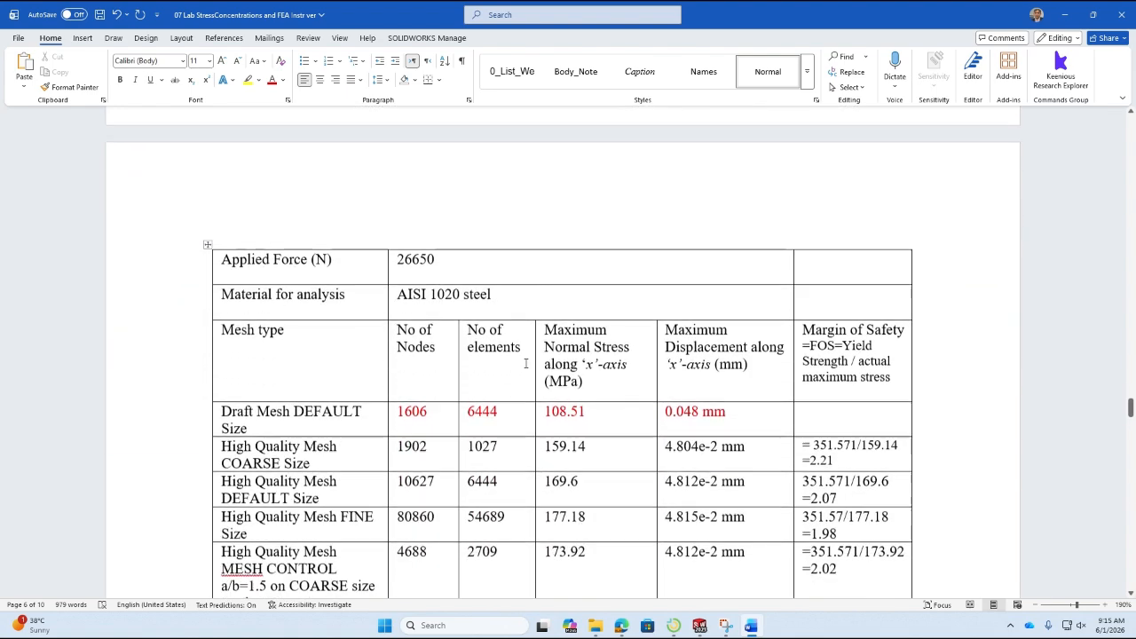
pyautogui.click(836, 364)
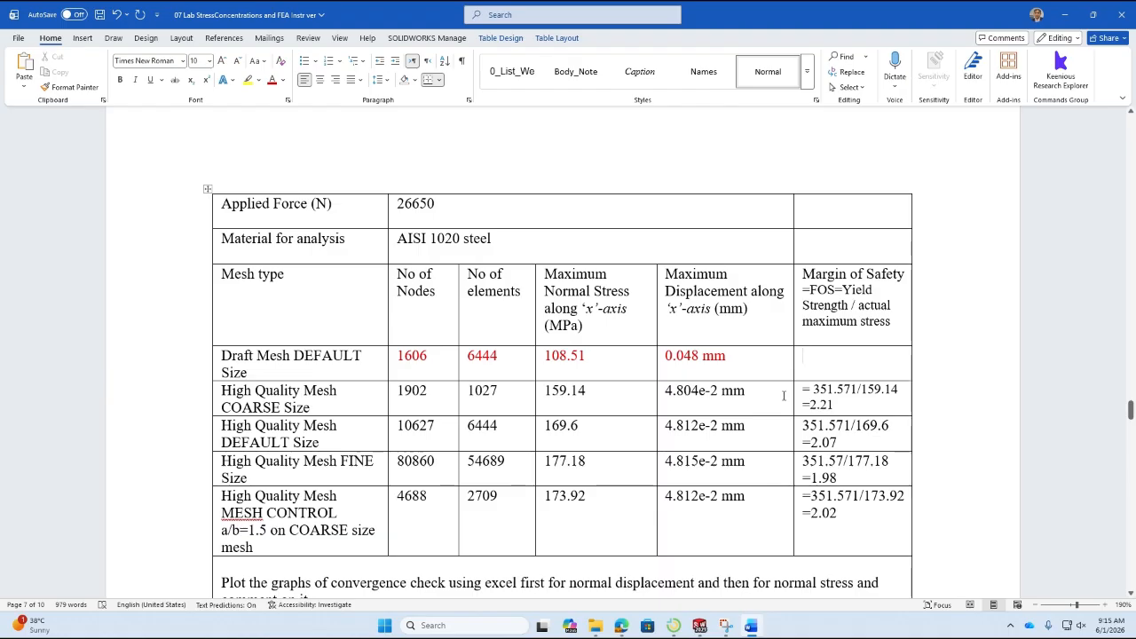
pyautogui.write('351')
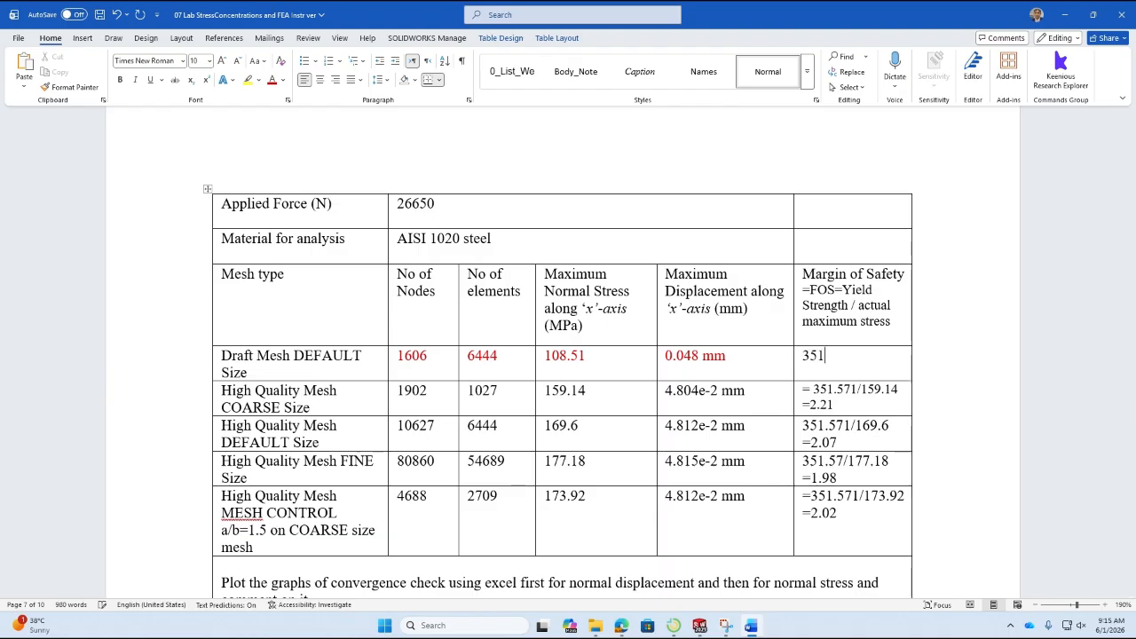
pyautogui.write('.571/')
# In SOLIDWORKS, close the material properties and check the maximum stress on the Stress2 X normal plot against the table's value.
pyautogui.moveTo(590, 355); pyautogui.dragTo(548, 356)
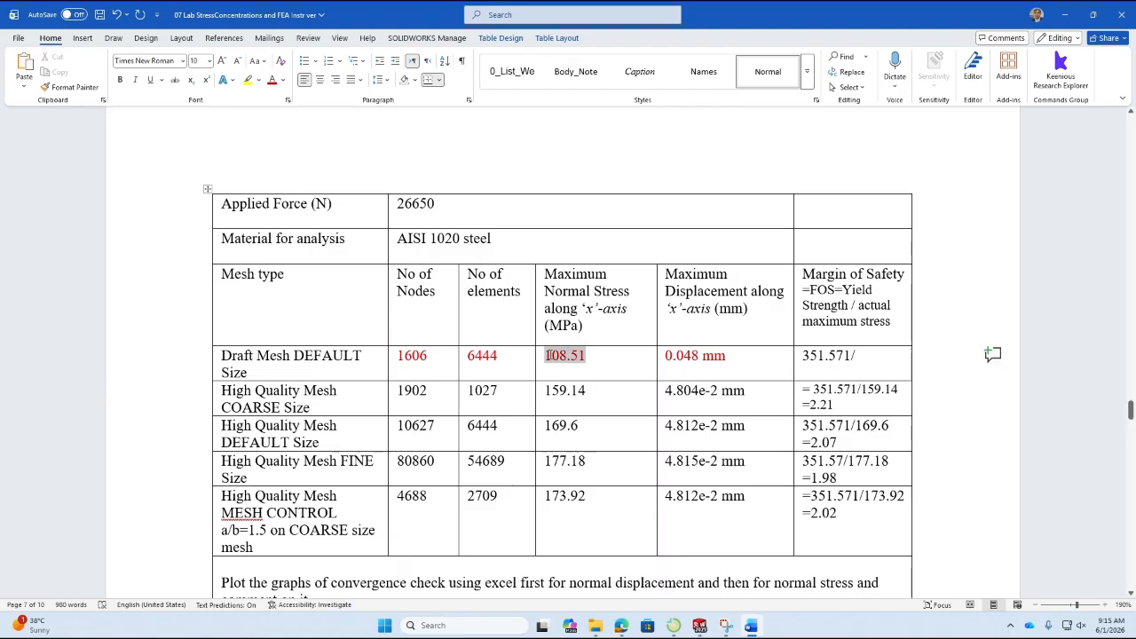
pyautogui.click(699, 627)
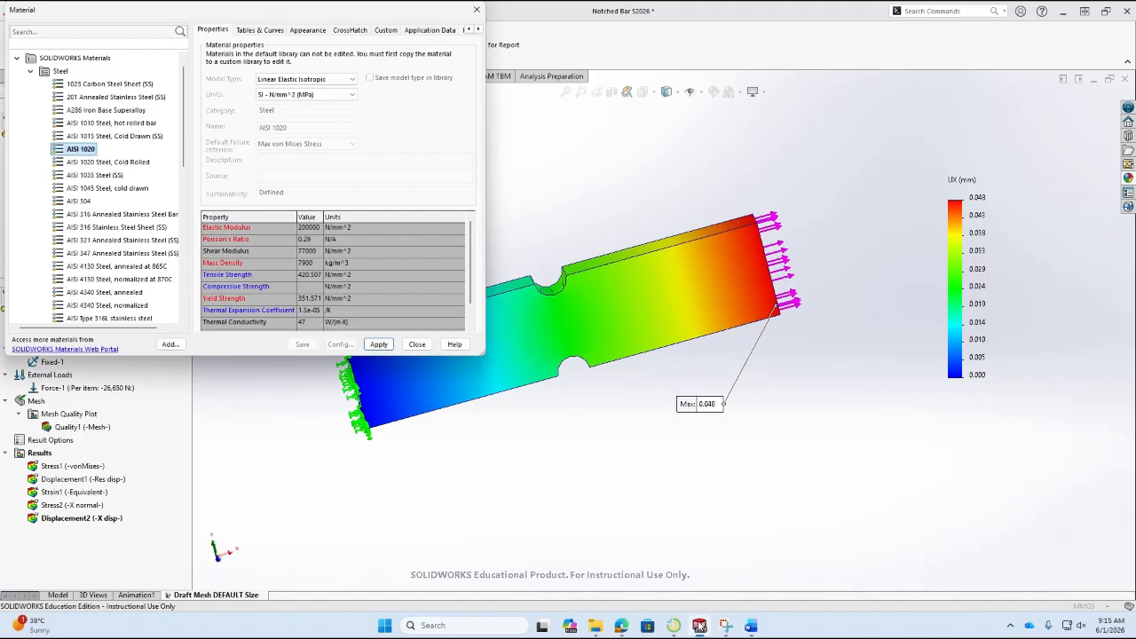
pyautogui.click(419, 344)
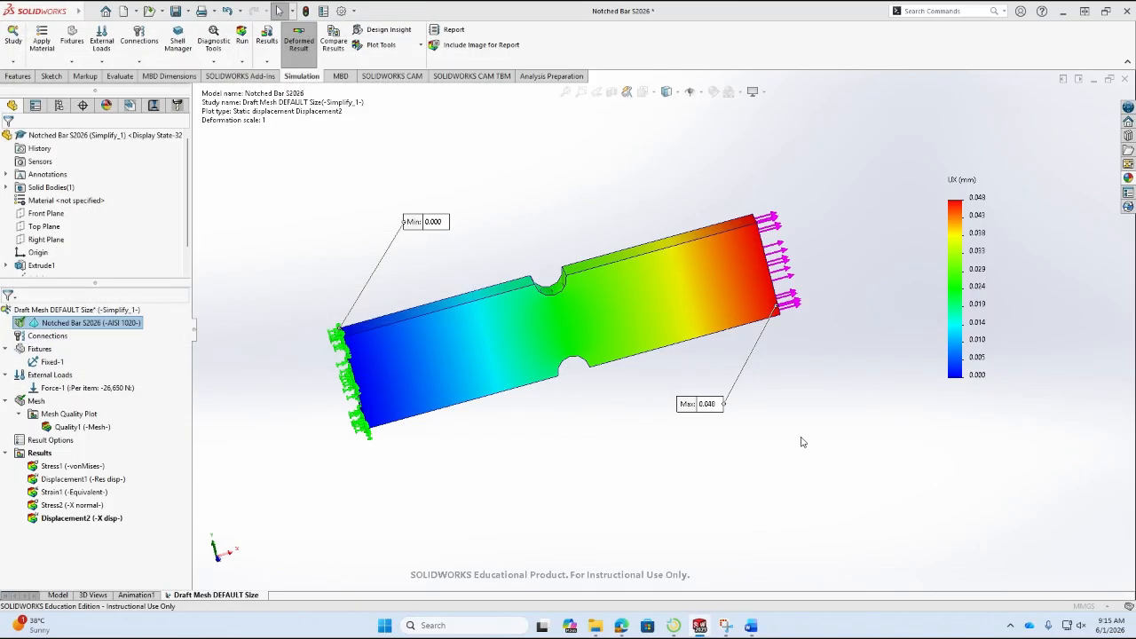
pyautogui.doubleClick(80, 505)
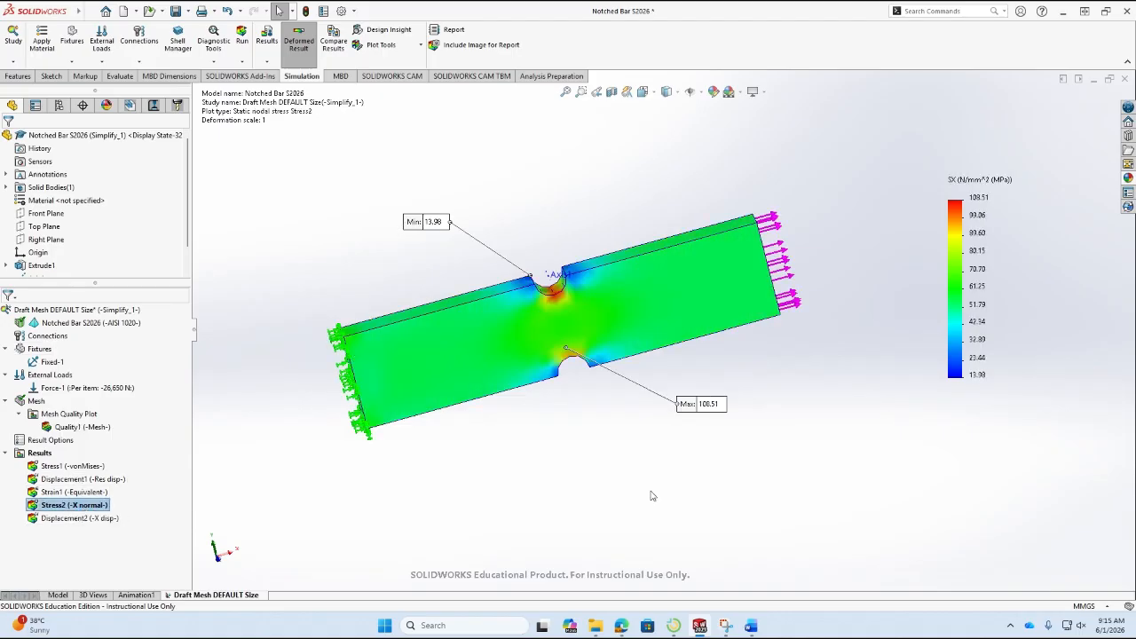
pyautogui.moveTo(583, 410); pyautogui.dragTo(807, 499, button='middle')
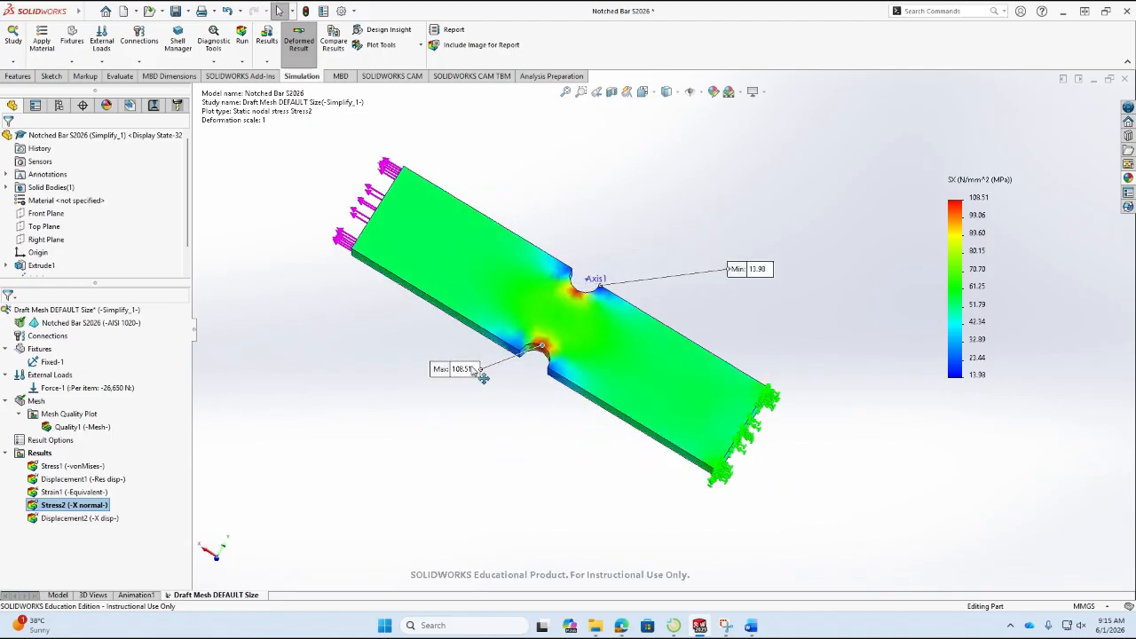
pyautogui.moveTo(482, 376); pyautogui.dragTo(552, 364, button='middle')
pyautogui.hotkey('alt', 'Tab')
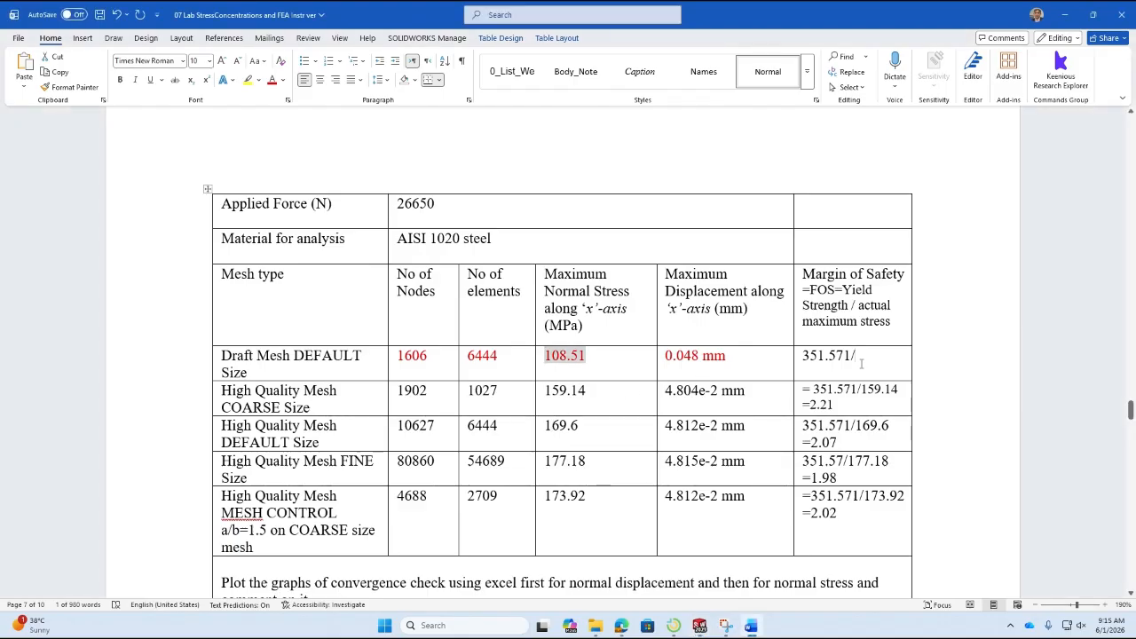
# Finish the Draft Mesh DEFAULT Size margin of safety in Word as 351.571/108.51 = 3.23 and color the result red.
pyautogui.click(862, 362)
pyautogui.write('108.')
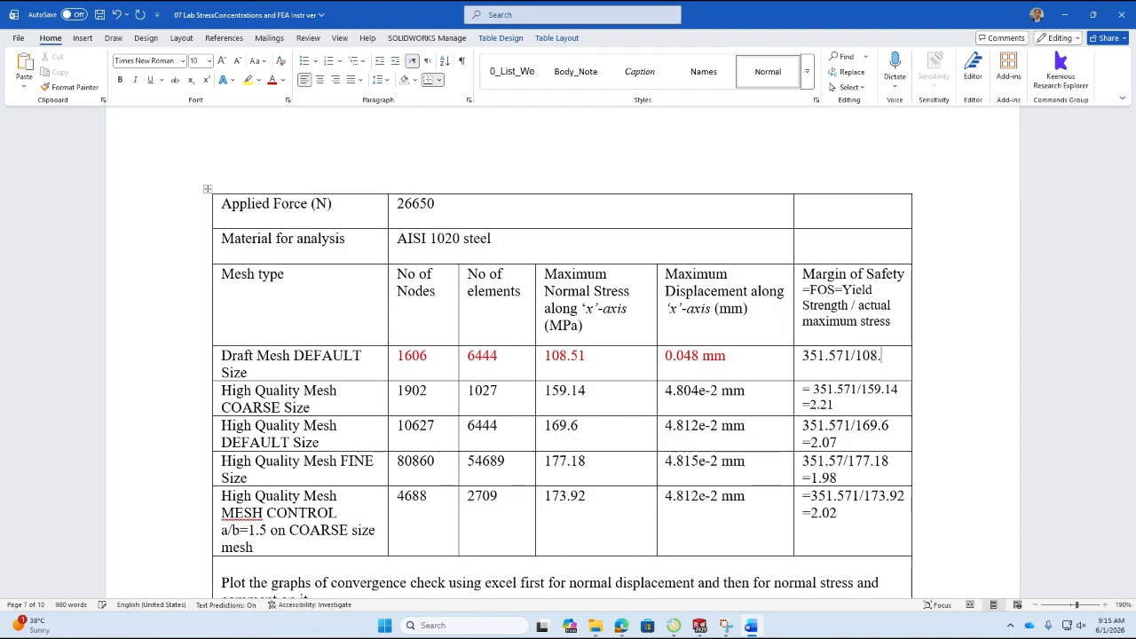
pyautogui.write('51')
pyautogui.press('Return')
pyautogui.write('=')
pyautogui.write('3.23')
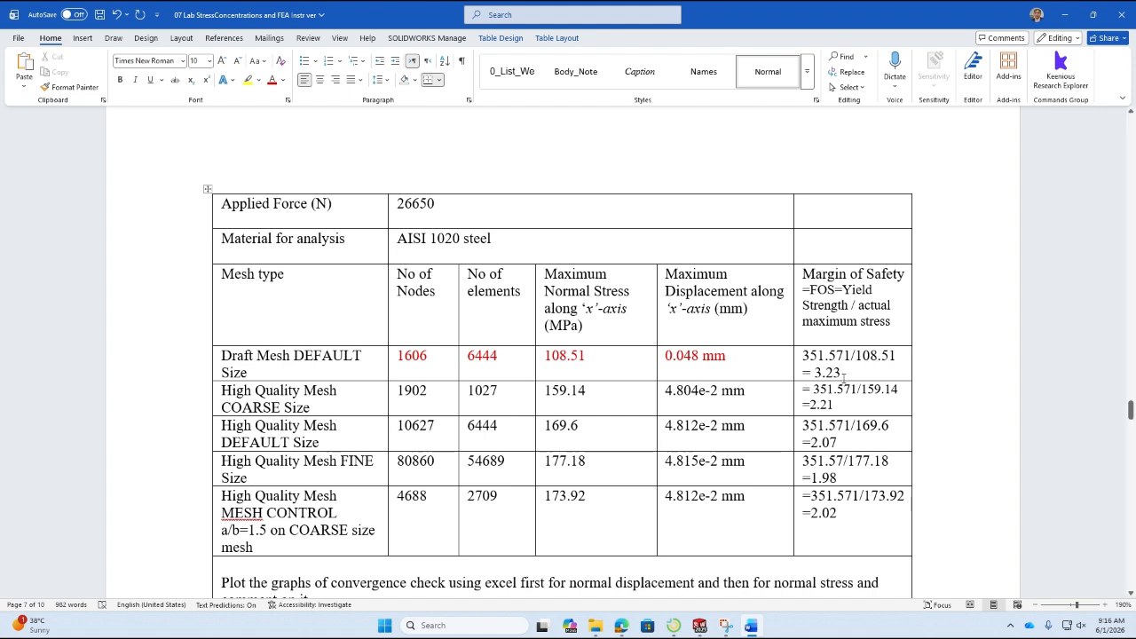
pyautogui.moveTo(842, 373); pyautogui.dragTo(805, 376)
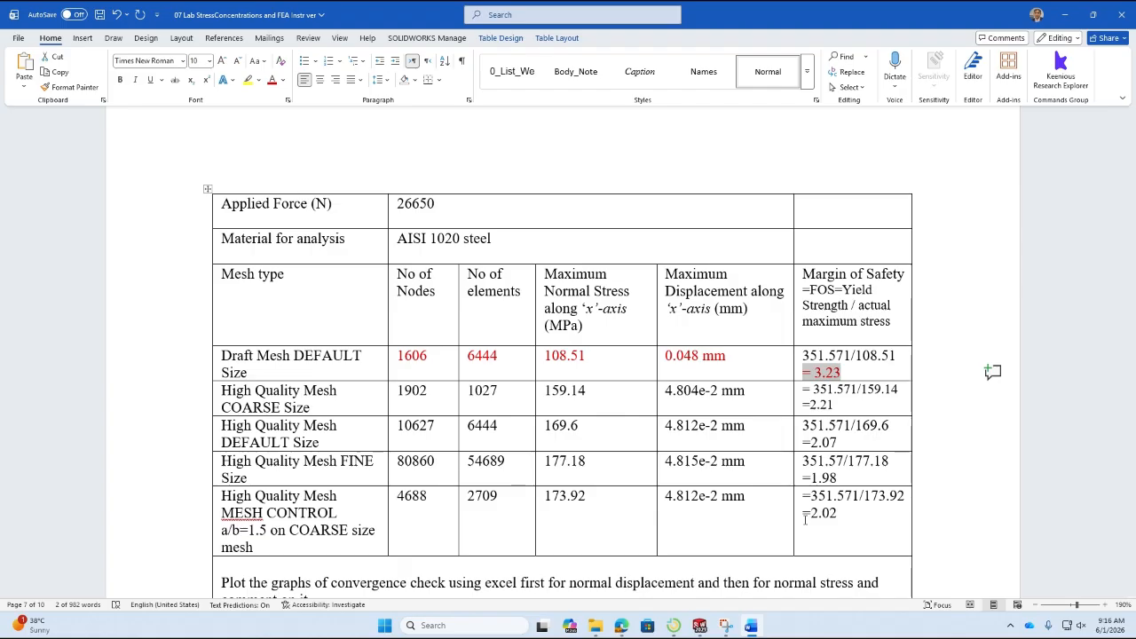
# Return to SOLIDWORKS, inspect the X normal stress around the notches, and save the Notched Bar S2026 part.
pyautogui.click(700, 626)
pyautogui.moveTo(662, 338)
pyautogui.mouseDown(button='middle')
pyautogui.moveTo(471, 332)
pyautogui.moveTo(625, 321)
pyautogui.moveTo(649, 341)
pyautogui.mouseUp(button='middle')
pyautogui.scroll(-6, 594, 335)
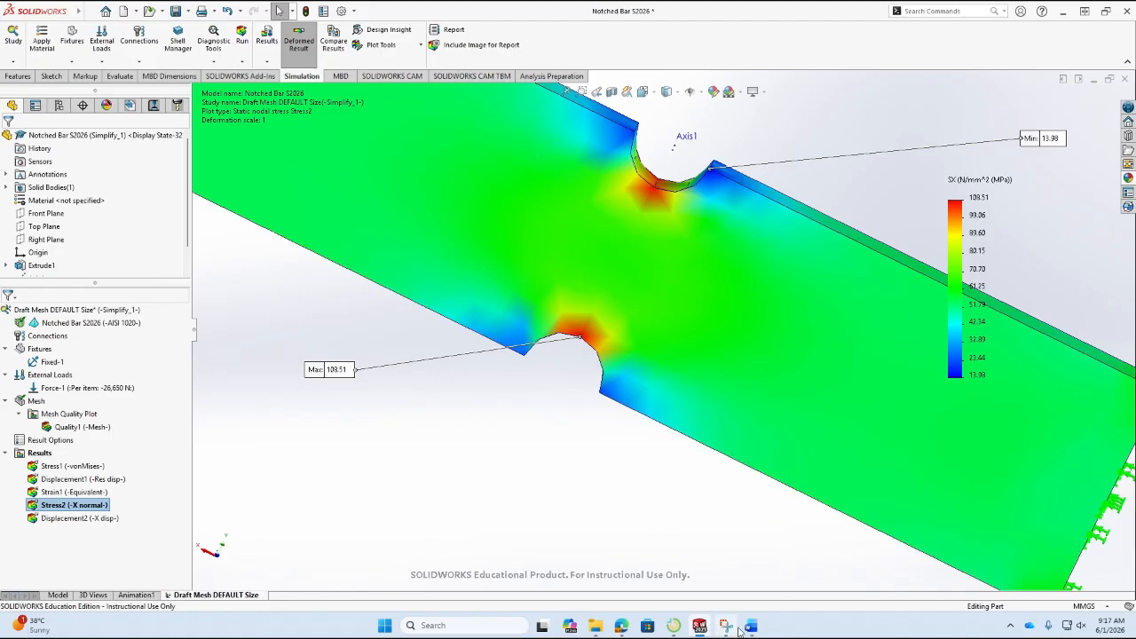
pyautogui.click(813, 543)
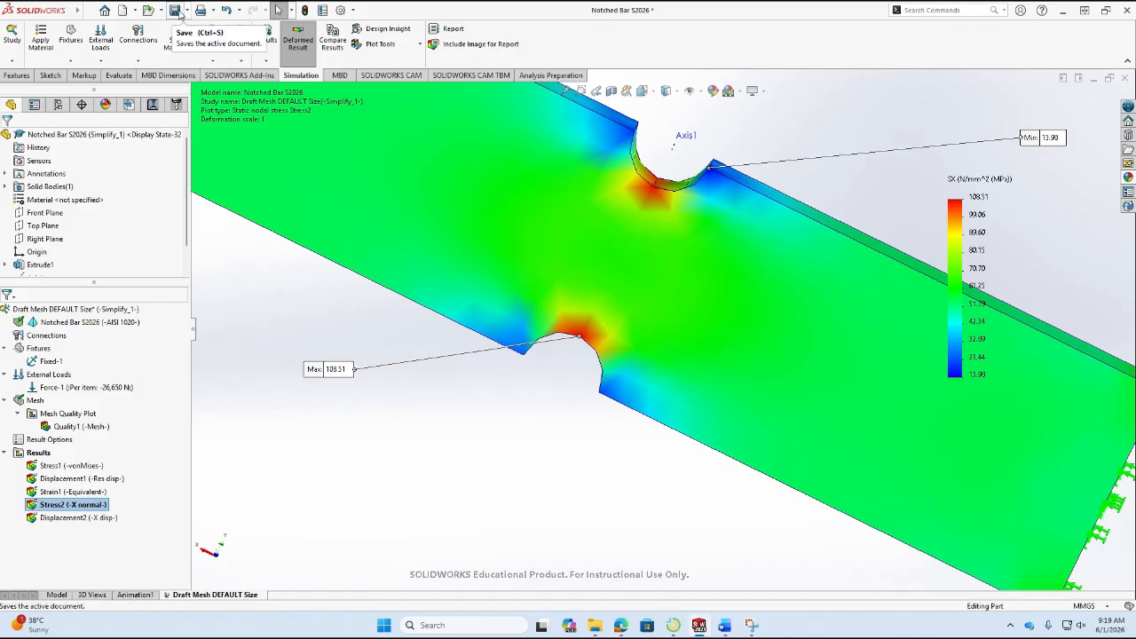
pyautogui.click(178, 9)
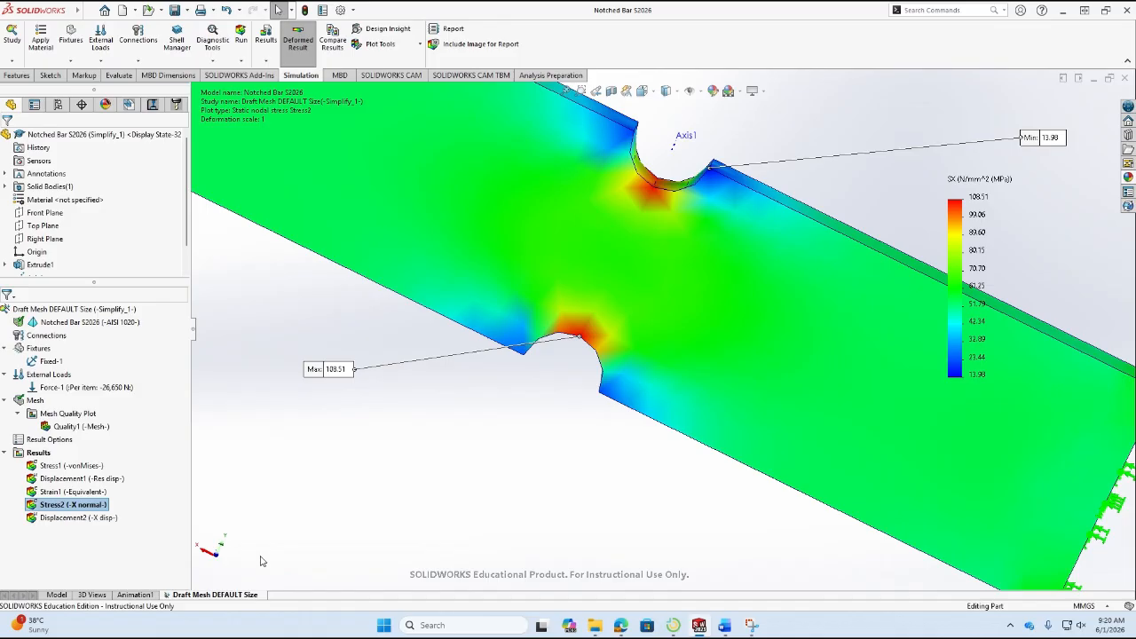
# Copy the Draft Mesh DEFAULT Size study as a static study named "High Mesh Coarse Size", using the Simplify_1 configuration.
pyautogui.rightClick(238, 596)
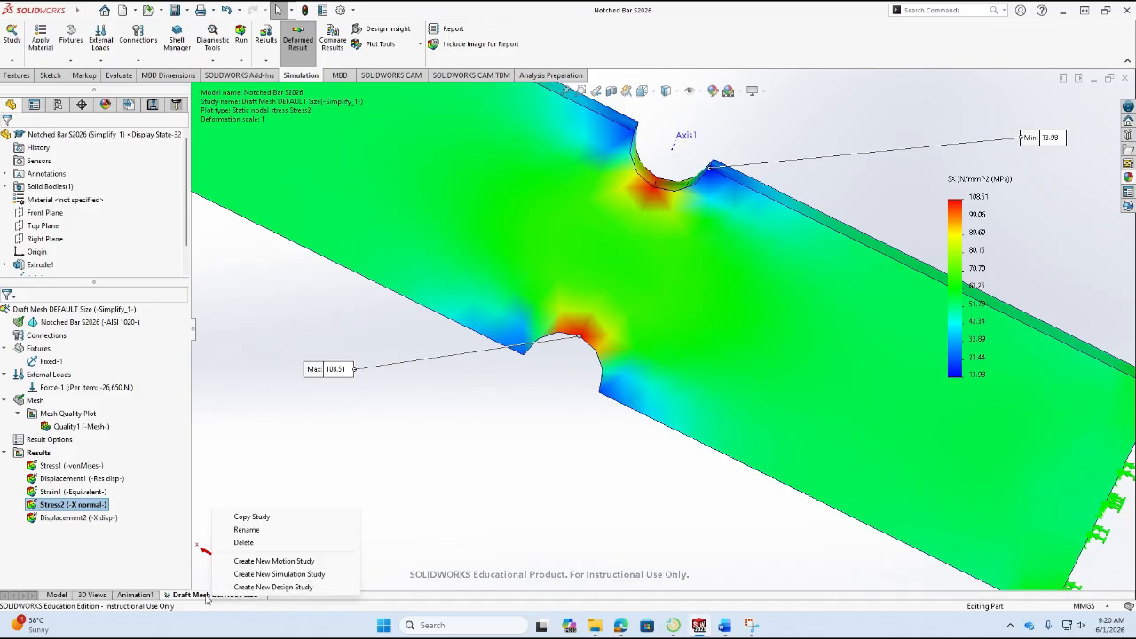
pyautogui.click(206, 600)
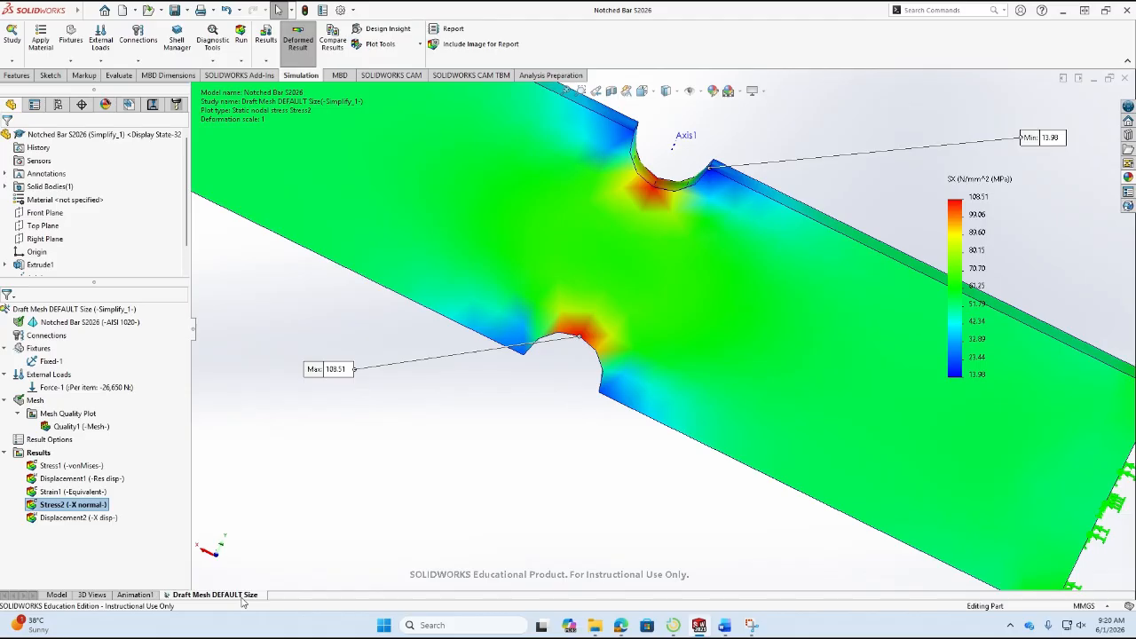
pyautogui.rightClick(242, 602)
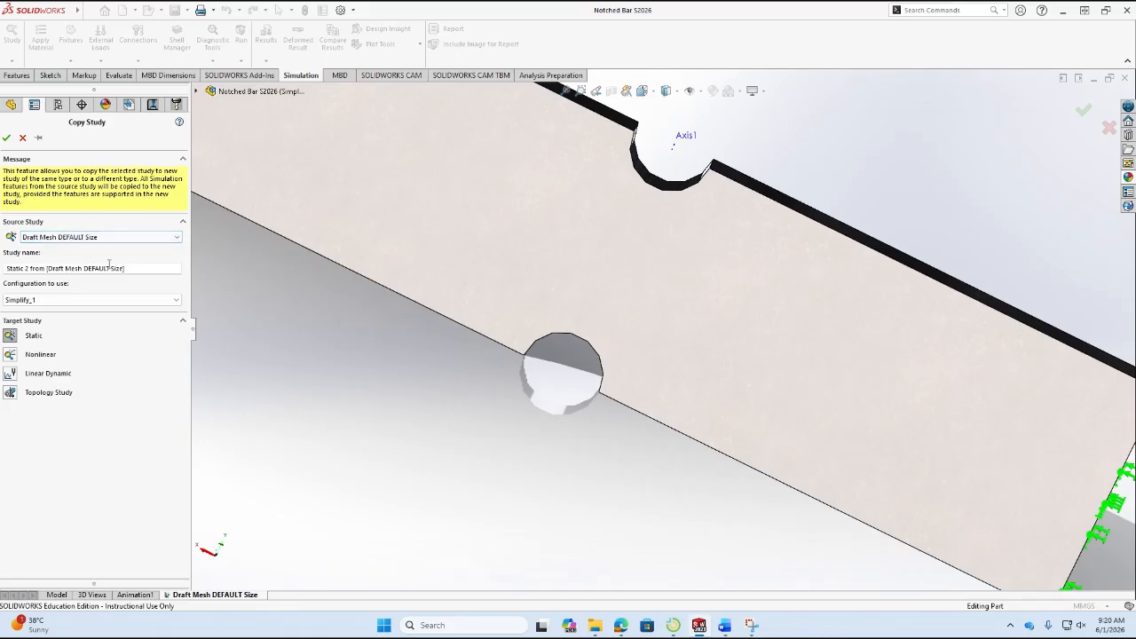
pyautogui.click(134, 270)
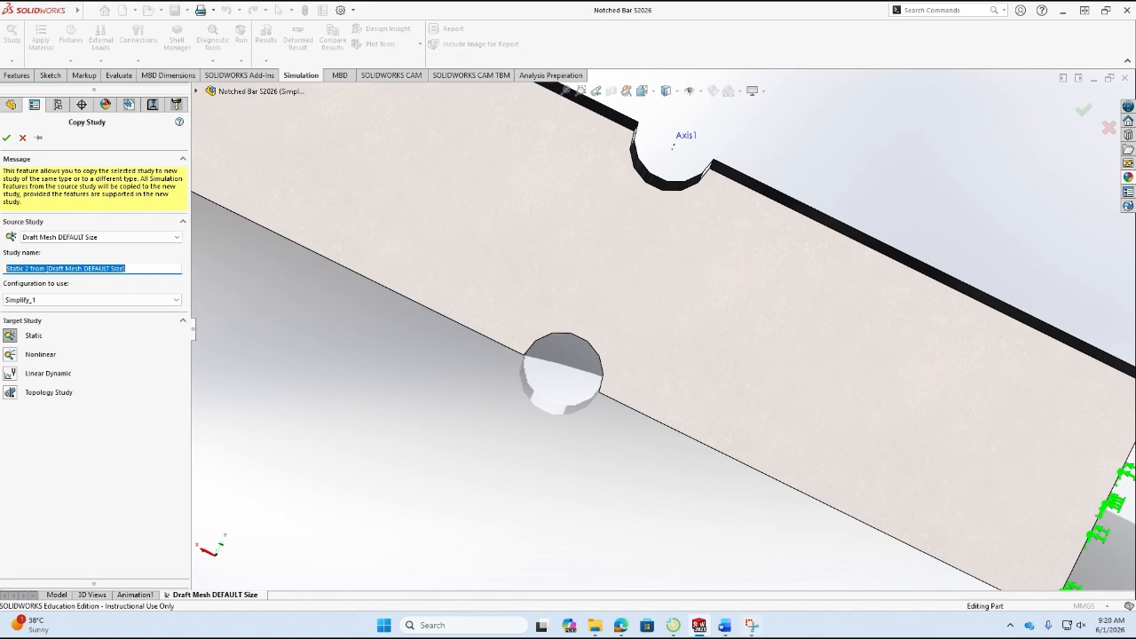
pyautogui.click(725, 625)
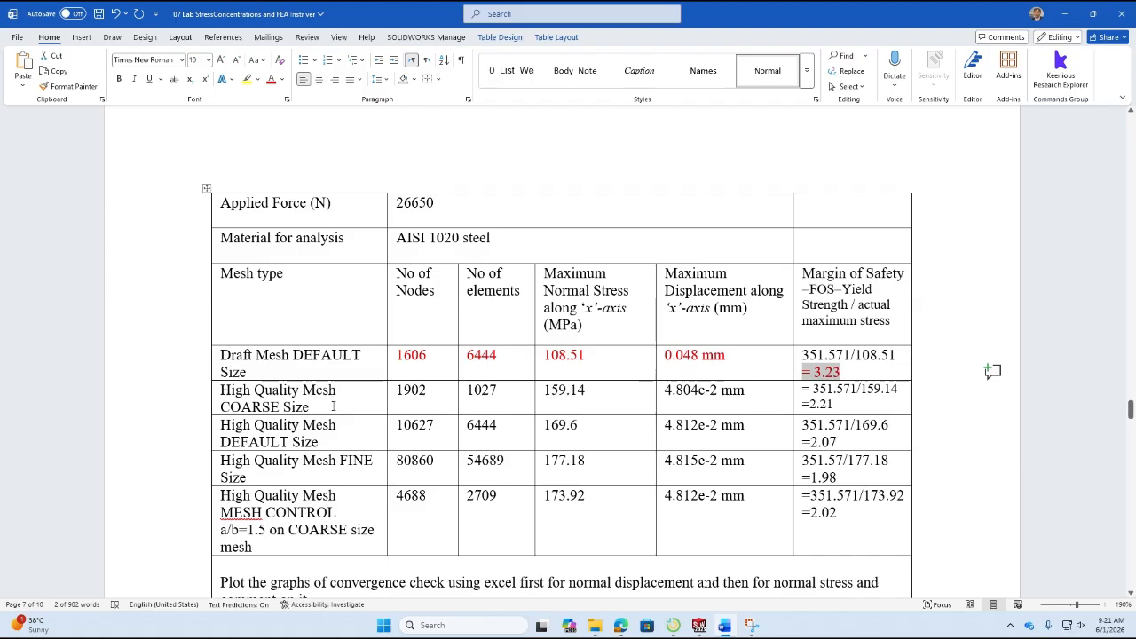
pyautogui.hotkey('alt', 'Tab')
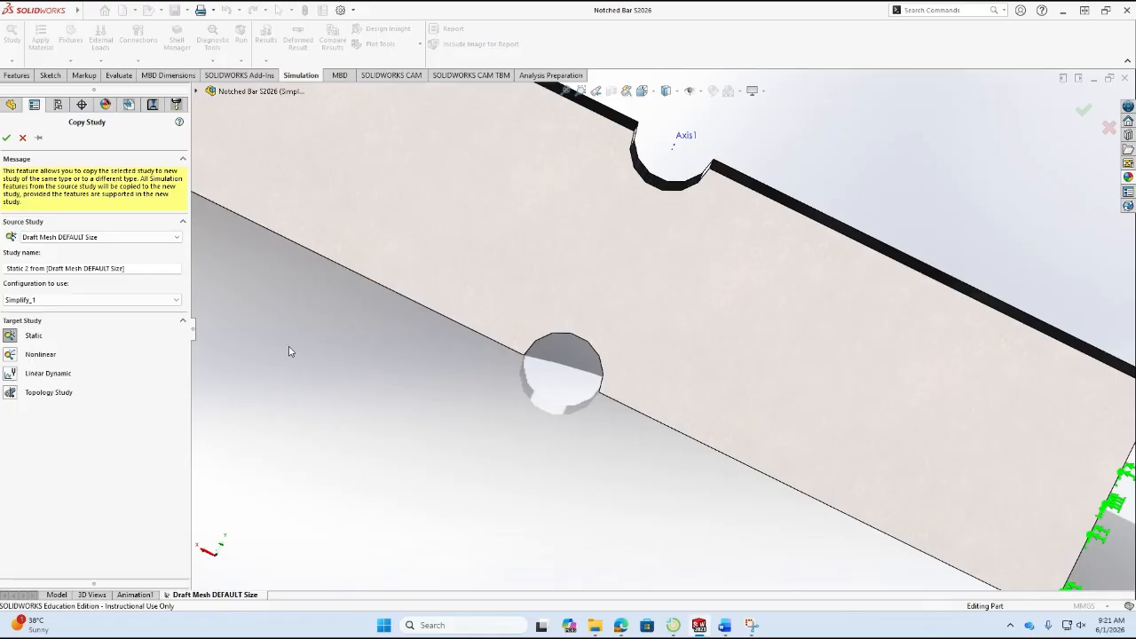
pyautogui.moveTo(136, 269); pyautogui.dragTo(3, 268)
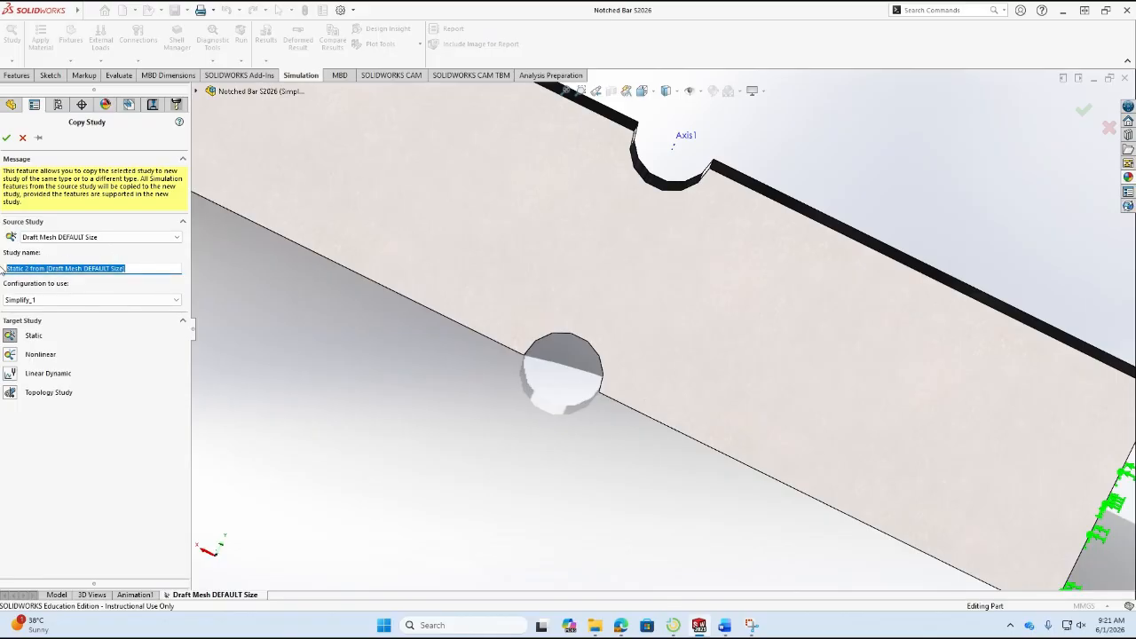
pyautogui.write('High Mesh')
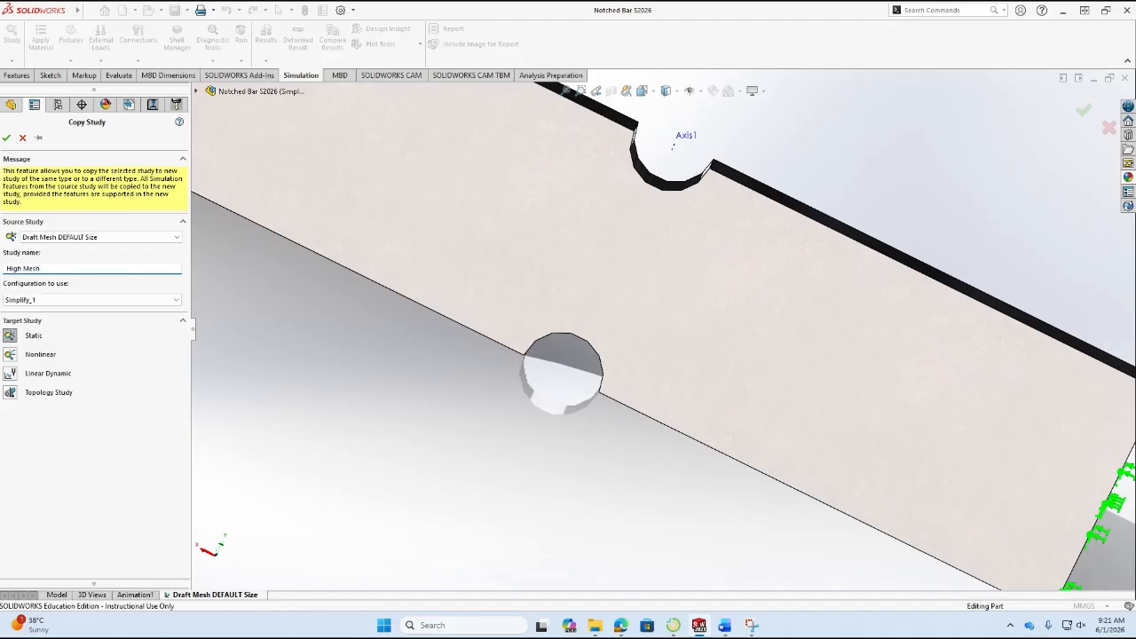
pyautogui.write(' Coarse Size')
pyautogui.click(6, 138)
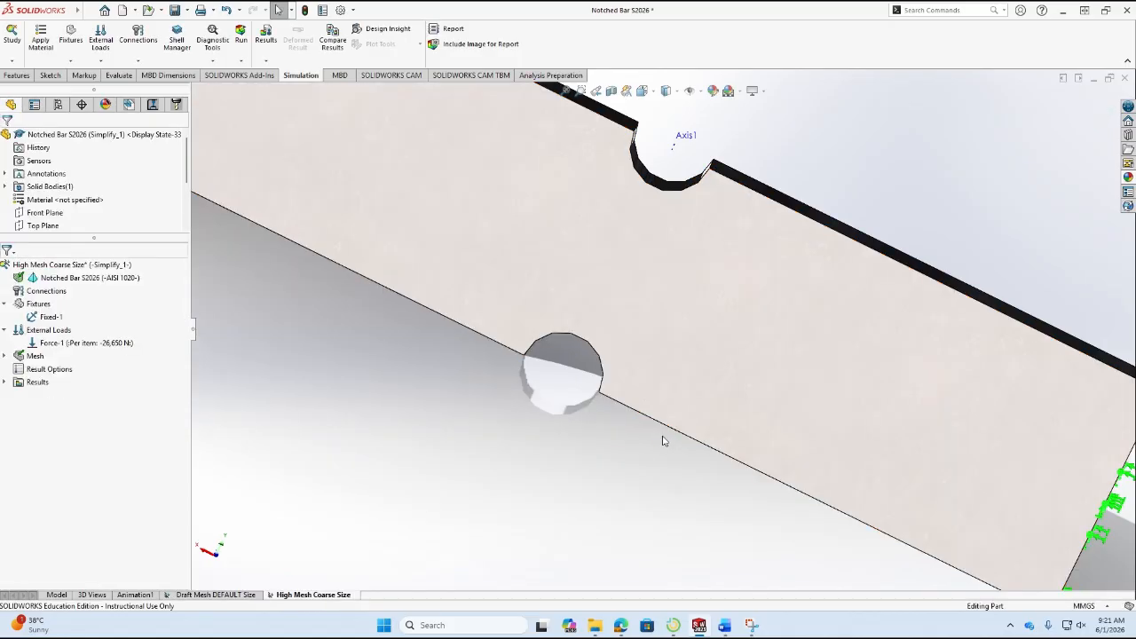
# Start remeshing the High Mesh Coarse Size study, accept deleting its old results, and move Notched Bar S2026 from draft to high mesh quality.
pyautogui.scroll(5, 724, 404)
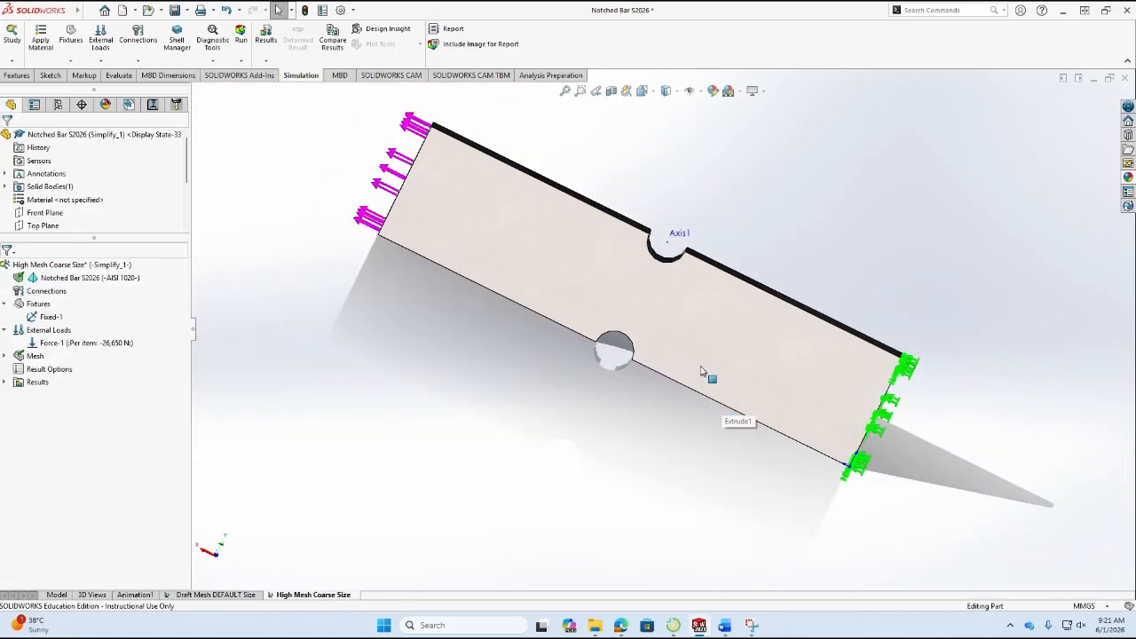
pyautogui.moveTo(845, 439); pyautogui.dragTo(603, 578, button='middle')
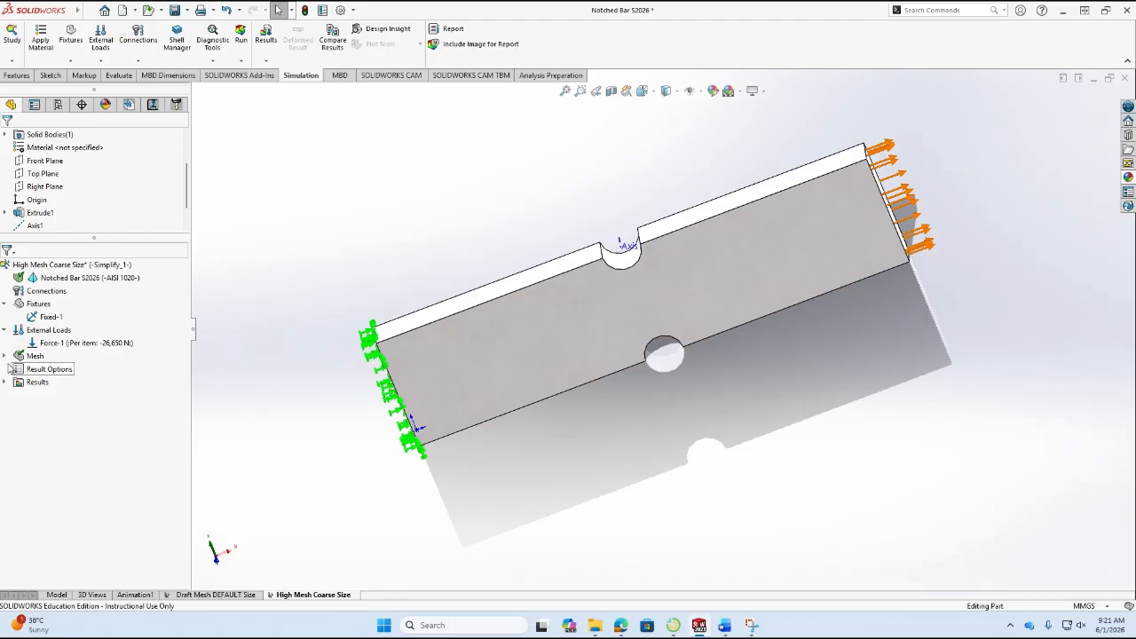
pyautogui.click(6, 356)
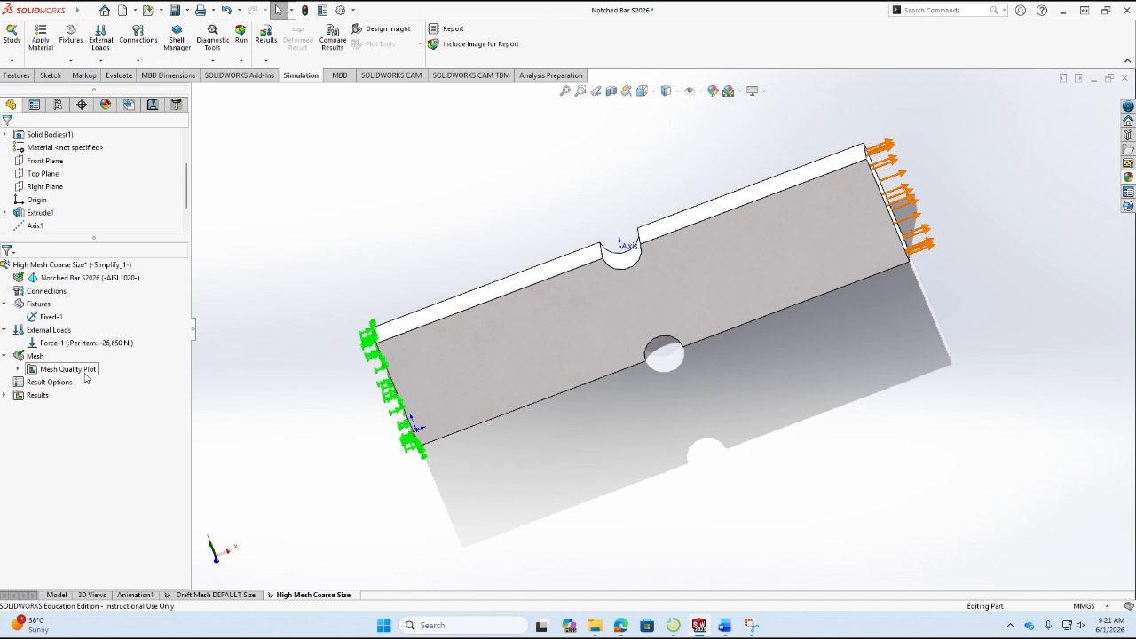
pyautogui.click(37, 358)
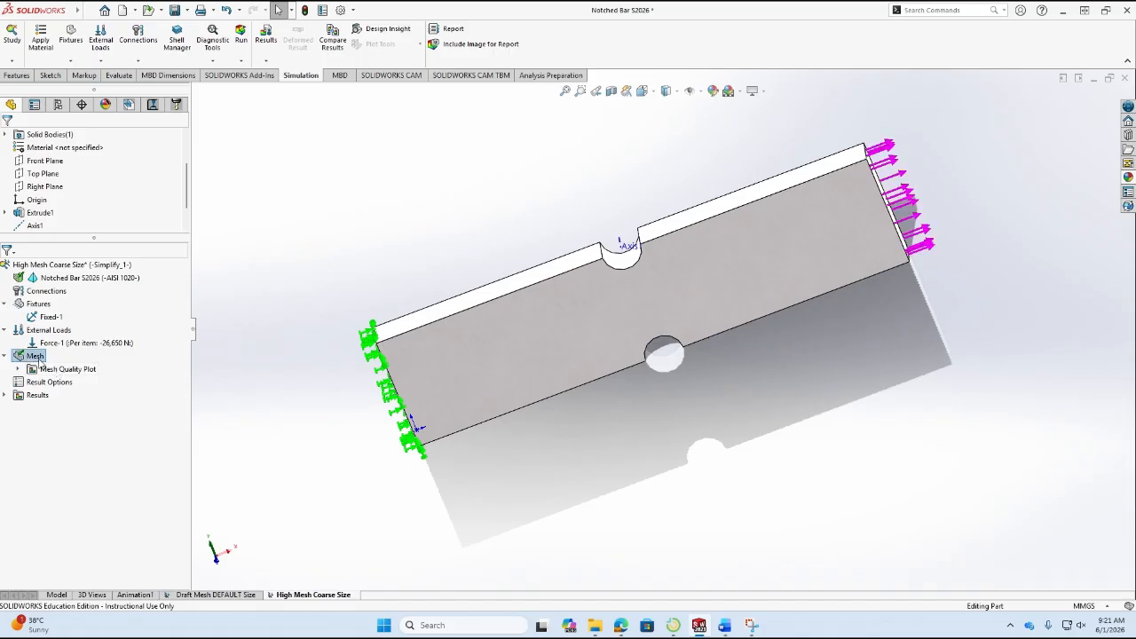
pyautogui.rightClick(40, 360)
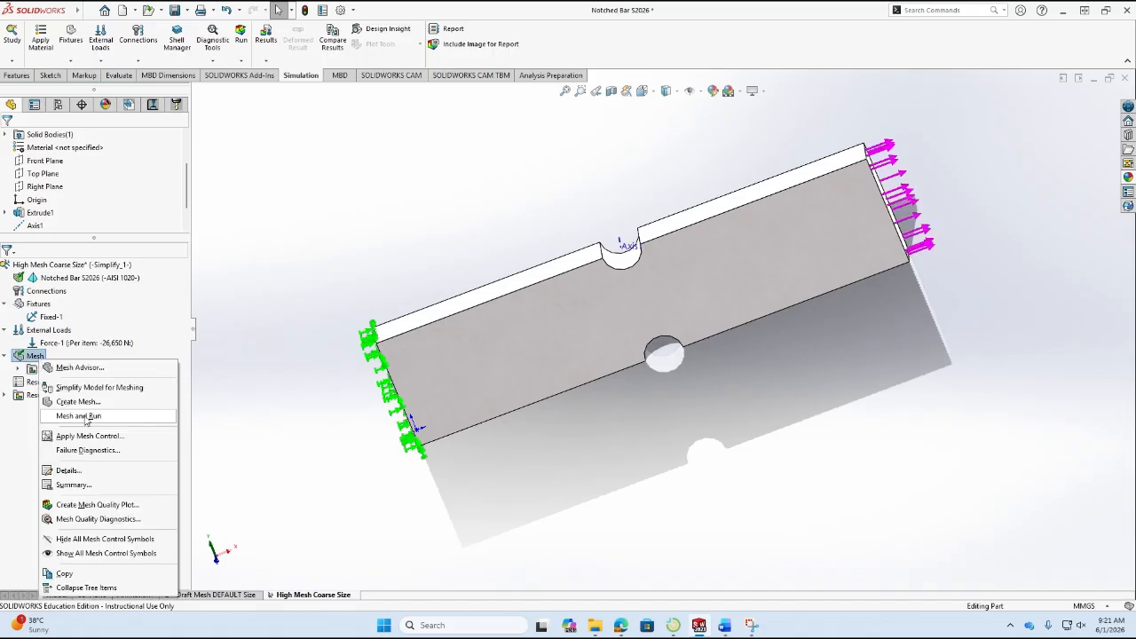
pyautogui.click(79, 415)
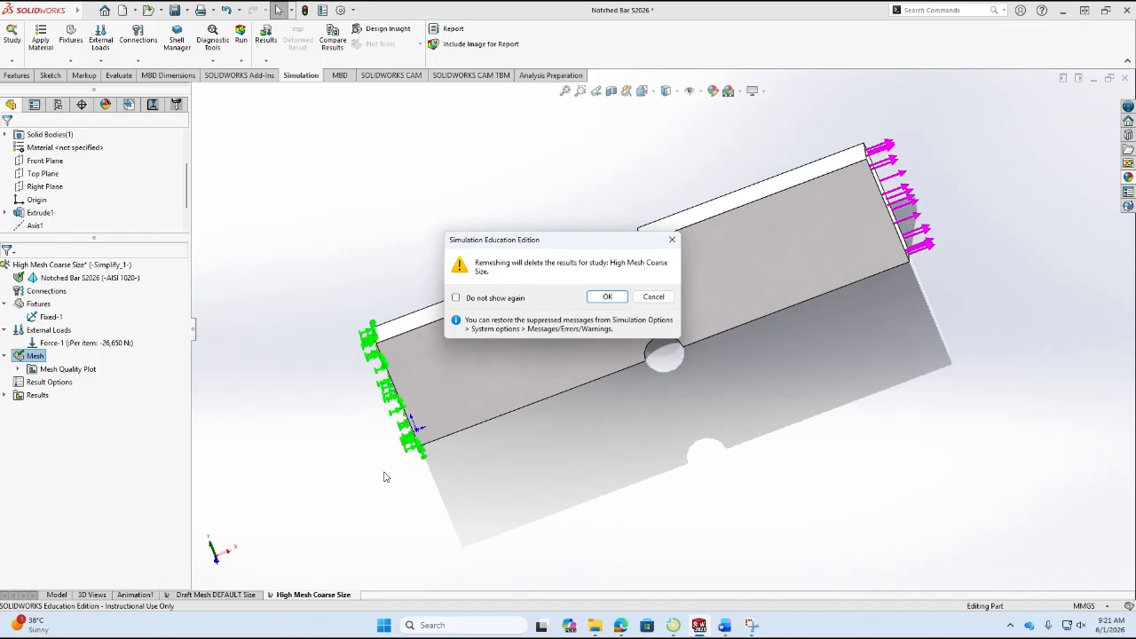
pyautogui.click(618, 302)
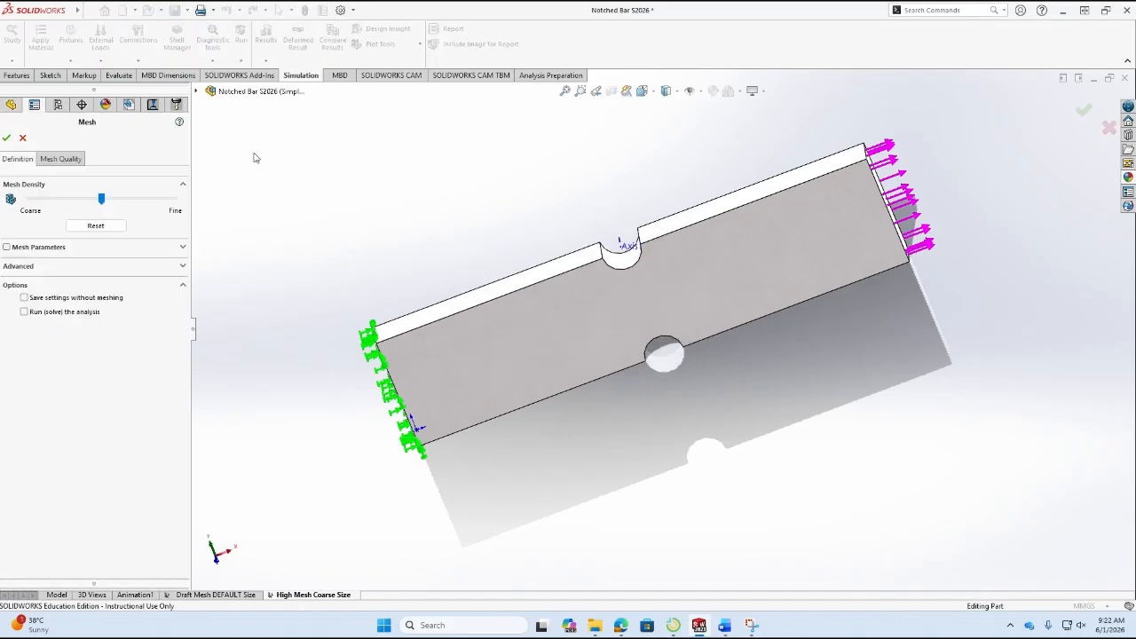
pyautogui.click(62, 161)
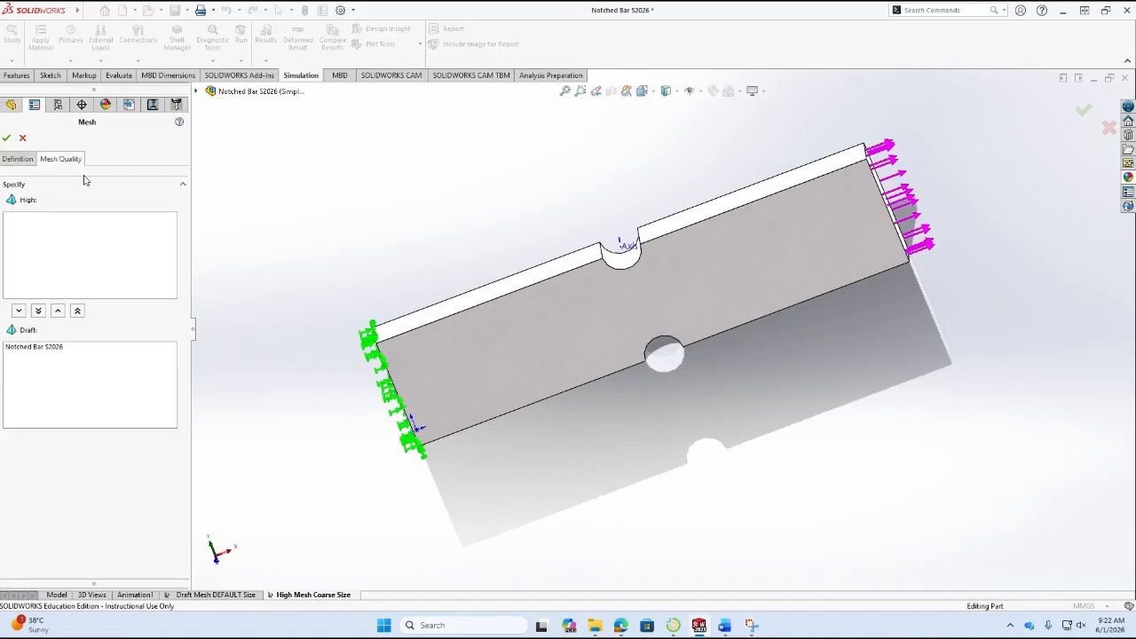
pyautogui.click(17, 349)
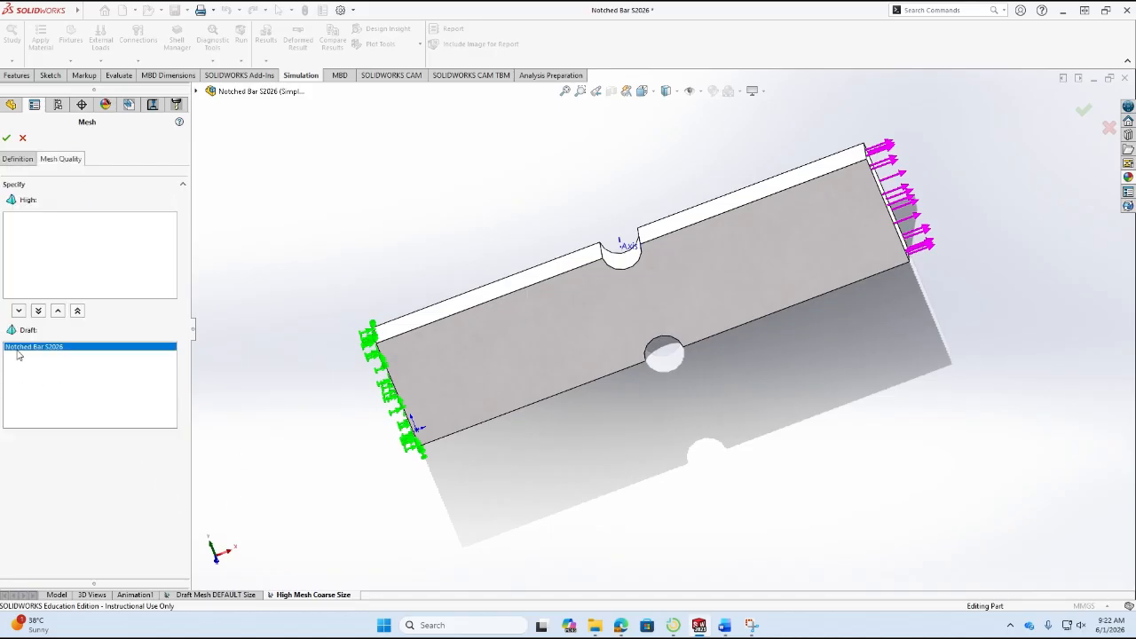
pyautogui.click(75, 311)
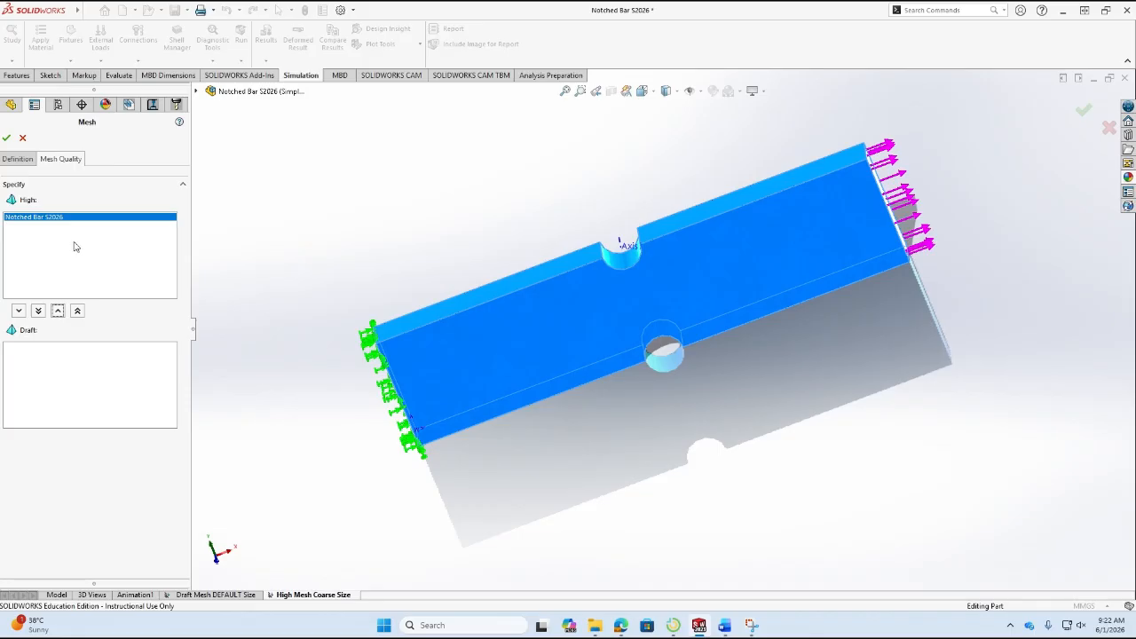
# Set the mesh density to the coarsest setting, expand the standard mesh parameters, and generate the mesh.
pyautogui.click(26, 162)
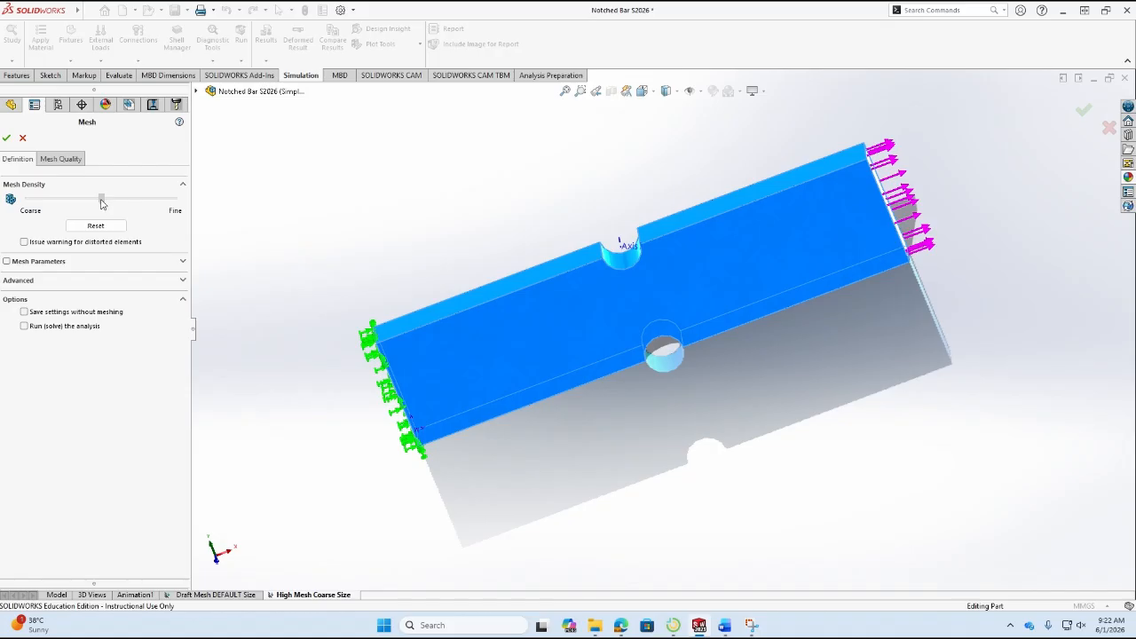
pyautogui.moveTo(101, 202); pyautogui.dragTo(27, 199)
pyautogui.click(182, 265)
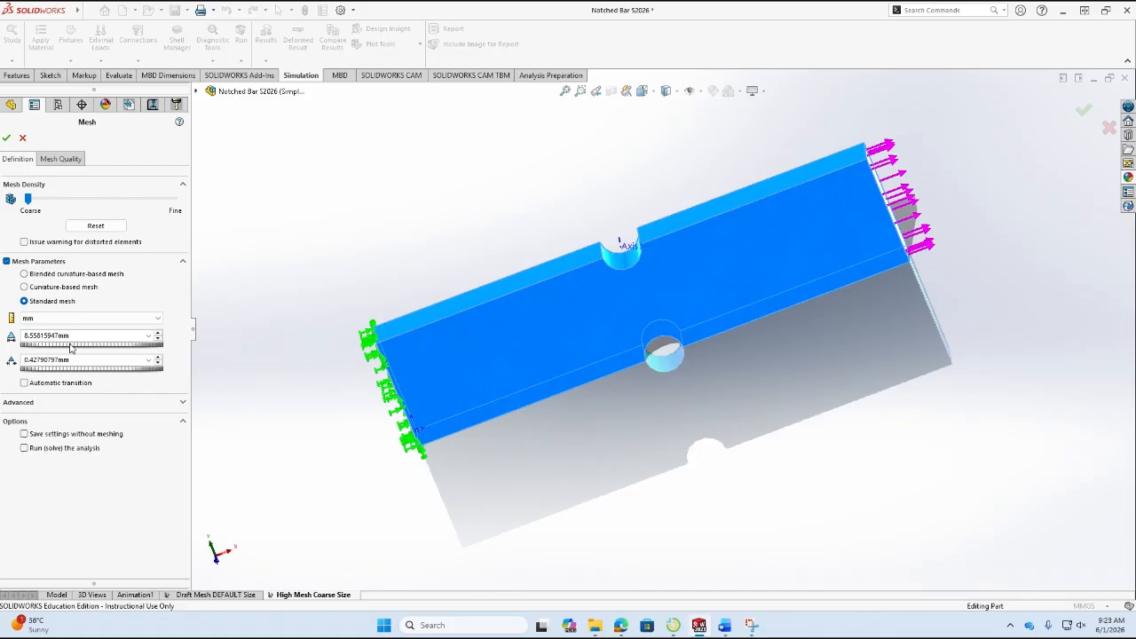
pyautogui.click(6, 137)
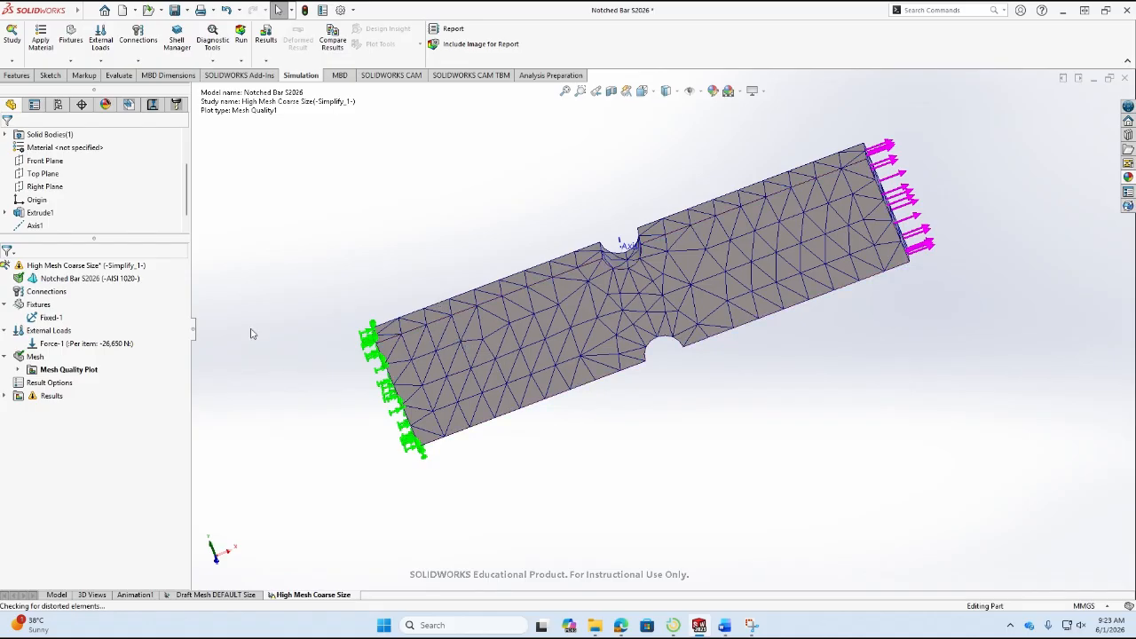
# Open the mesh details of the High Mesh Coarse Size study and read its total nodes and elements.
pyautogui.rightClick(26, 359)
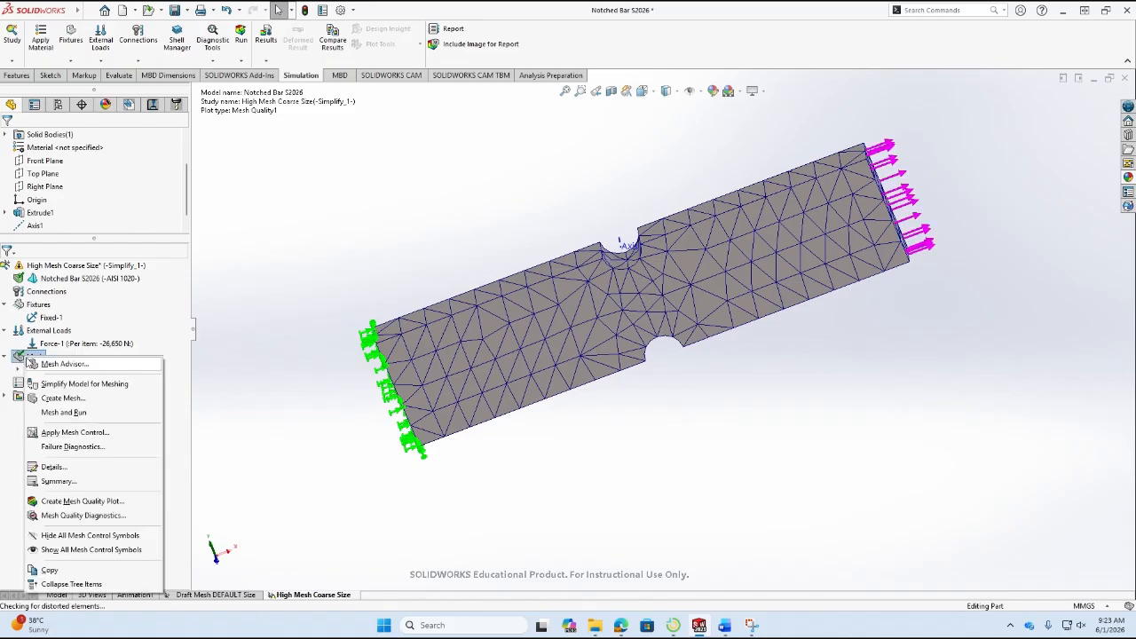
pyautogui.click(67, 467)
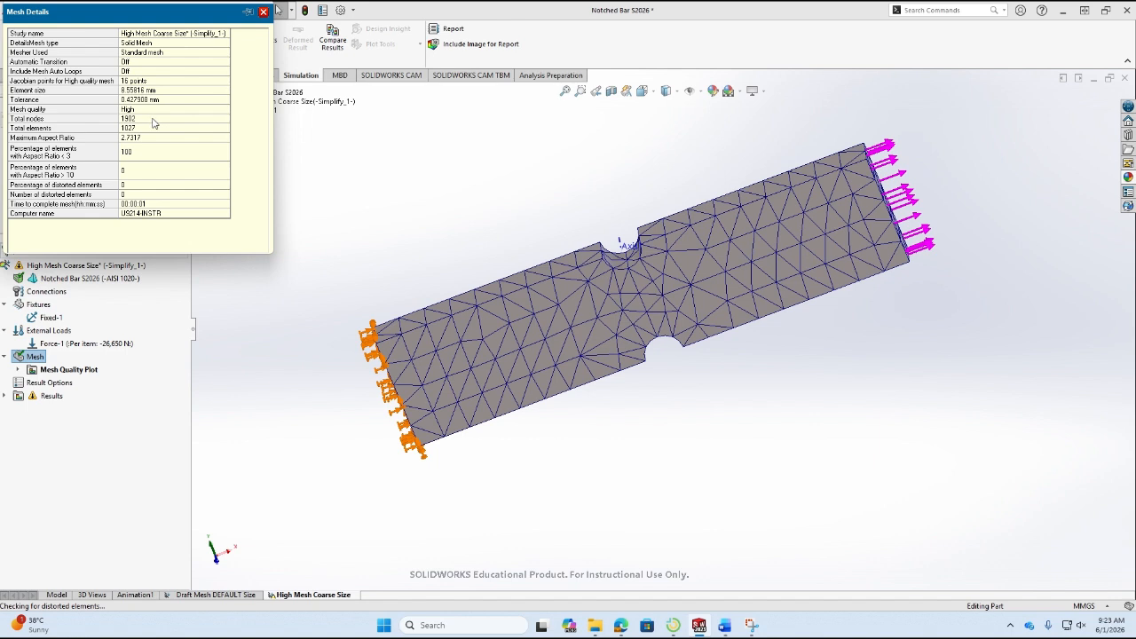
pyautogui.moveTo(618, 629)
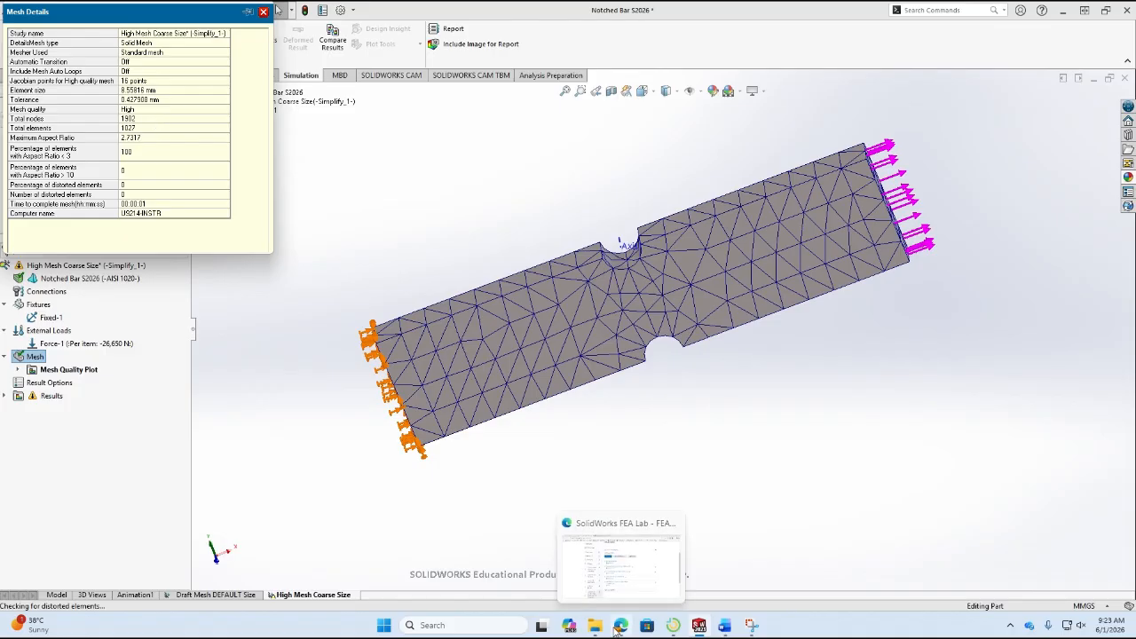
# Switch to Word and color the node count 1902 and element count 1027 of the High Quality Mesh COARSE Size row red.
pyautogui.moveTo(699, 626)
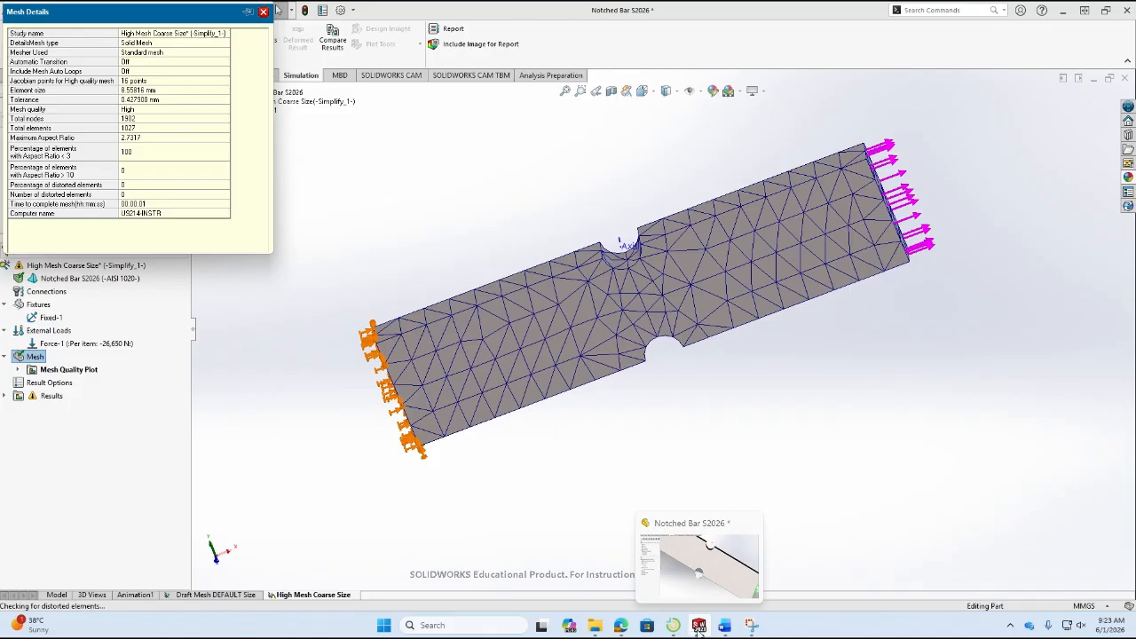
pyautogui.click(739, 629)
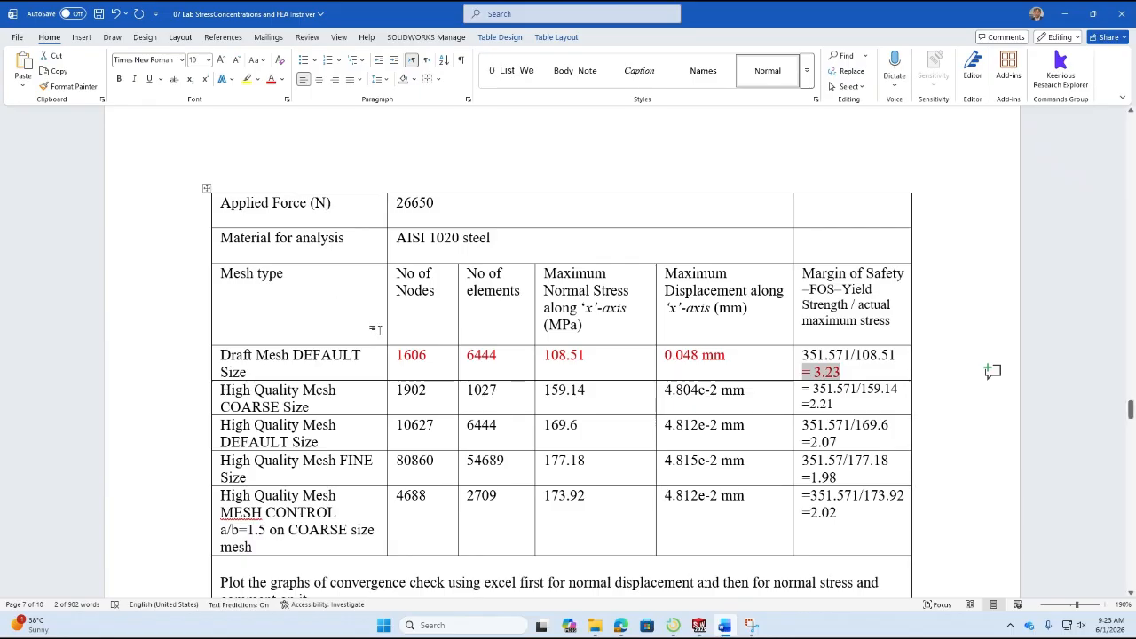
pyautogui.doubleClick(413, 392)
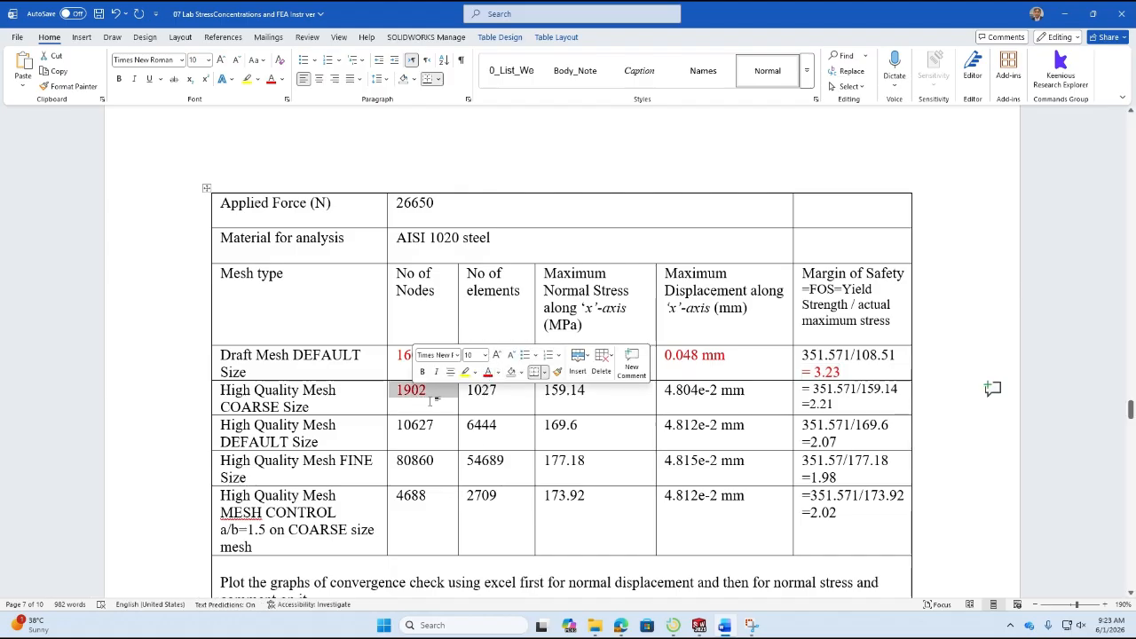
pyautogui.click(433, 402)
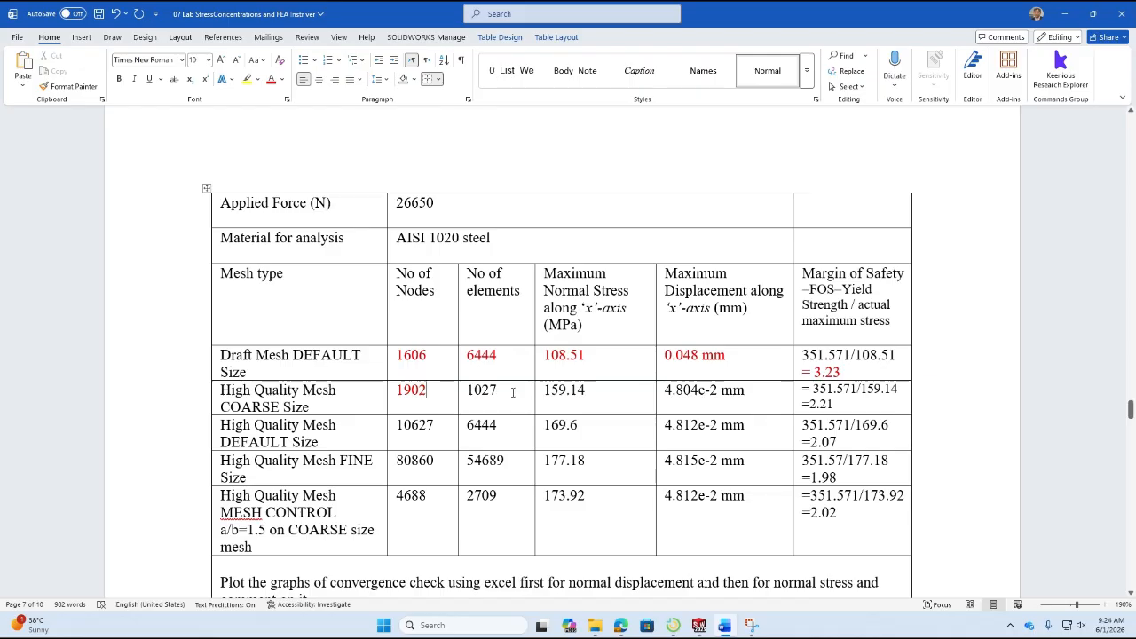
pyautogui.doubleClick(481, 391)
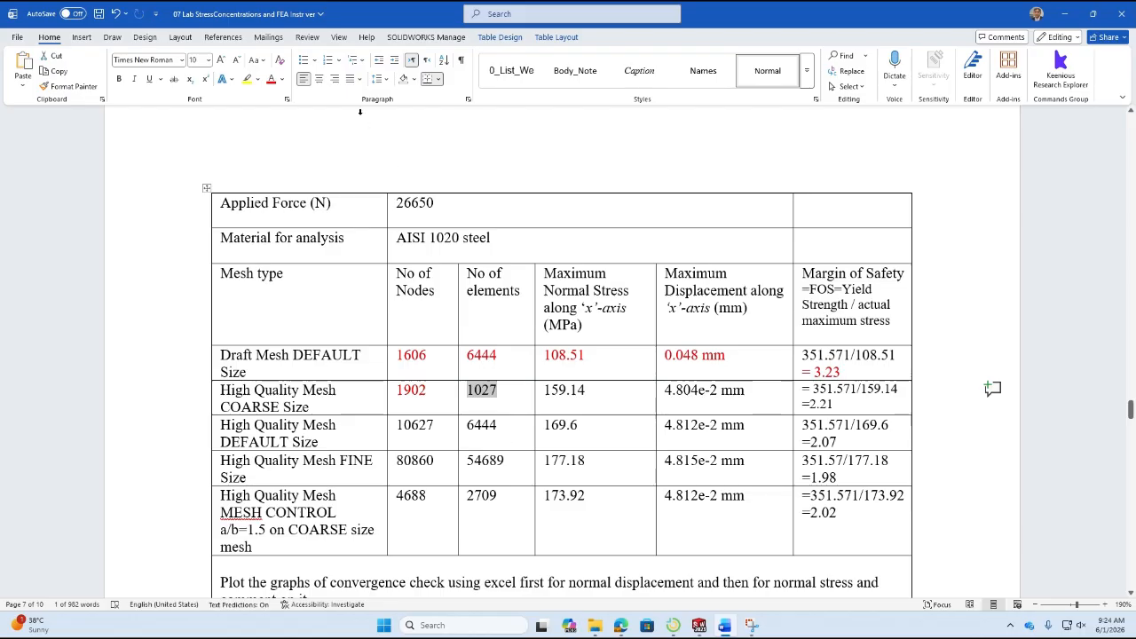
pyautogui.click(272, 79)
# Return to SOLIDWORKS, run the High Mesh Coarse Size study, and inspect the maximum X normal stress at the notch on the Stress2 plot.
pyautogui.hotkey('alt', 'Tab')
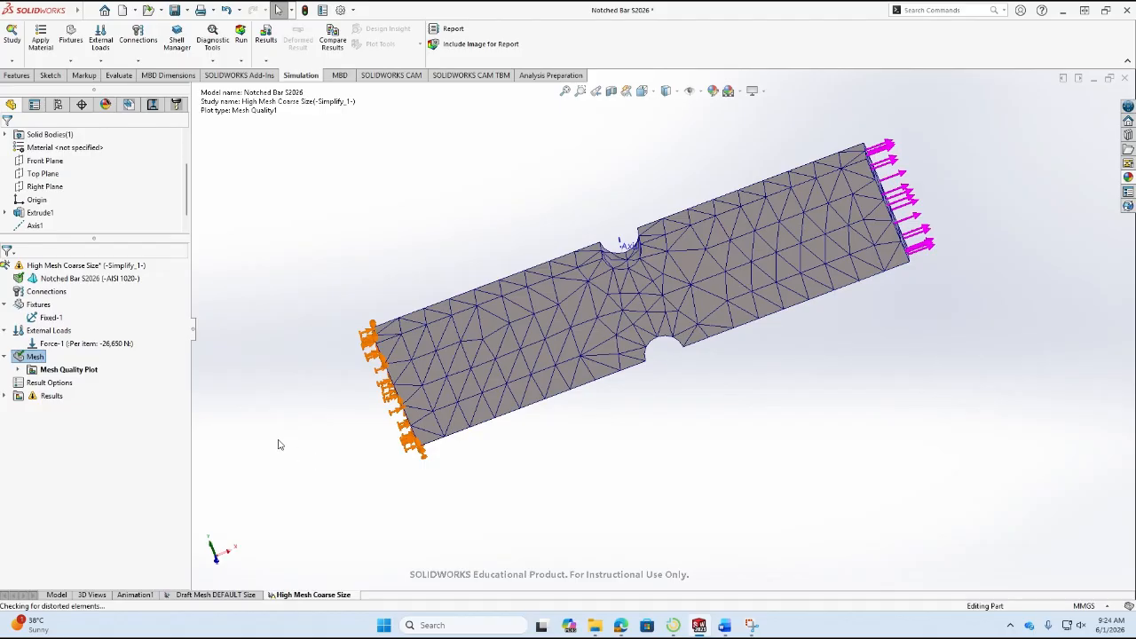
pyautogui.click(5, 397)
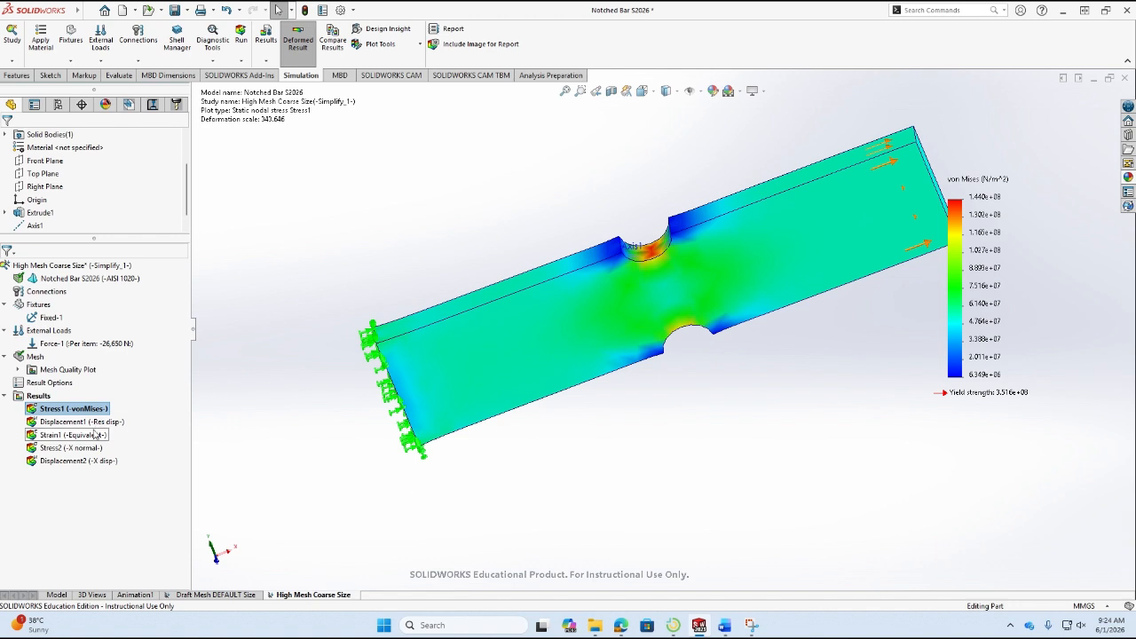
pyautogui.doubleClick(89, 449)
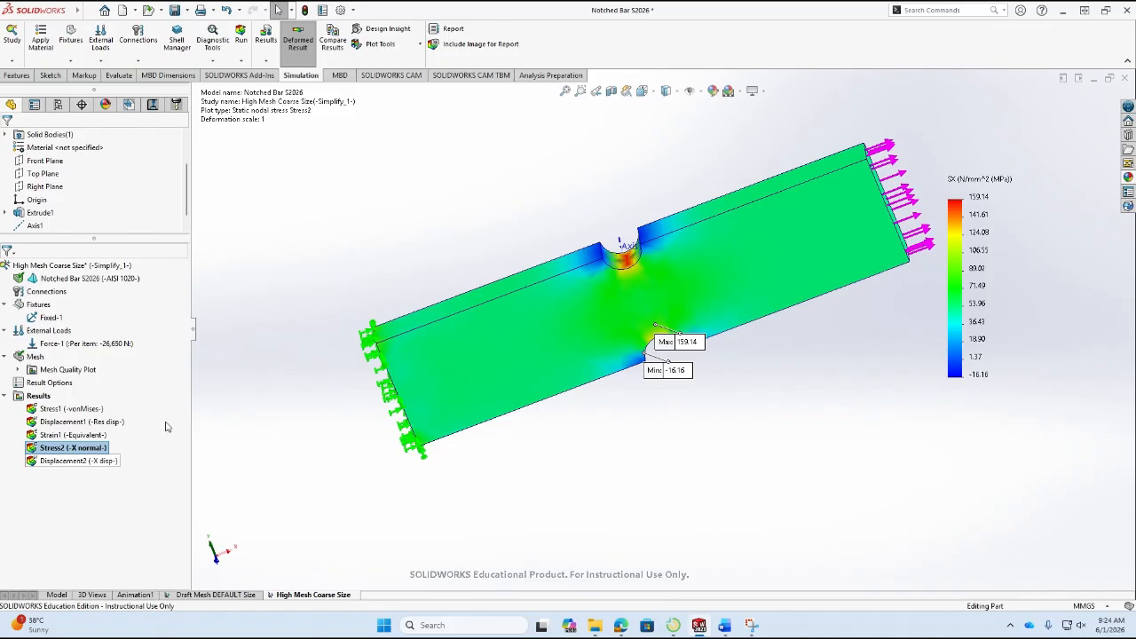
pyautogui.moveTo(596, 439); pyautogui.dragTo(681, 435, button='middle')
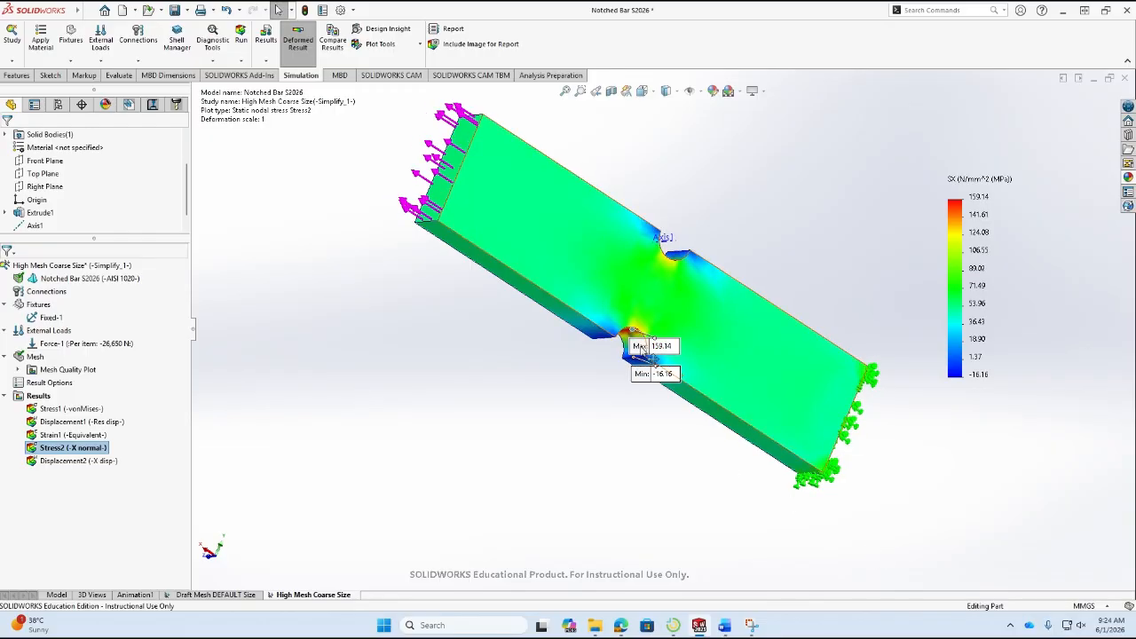
pyautogui.scroll(-2, 643, 333)
pyautogui.scroll(-5, 642, 333)
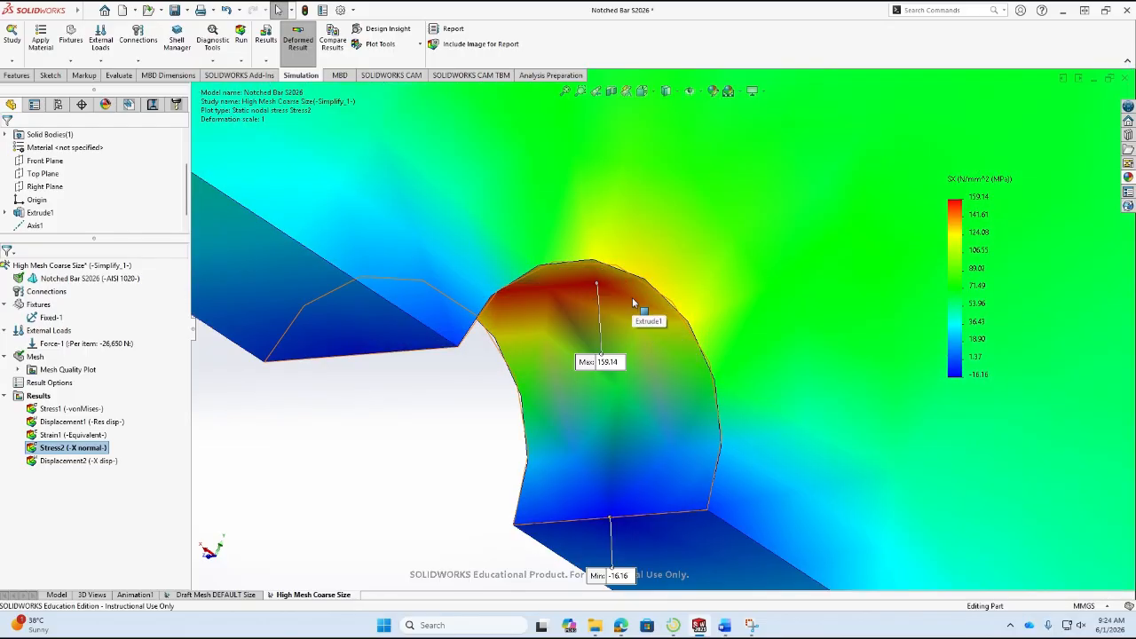
pyautogui.scroll(5, 632, 305)
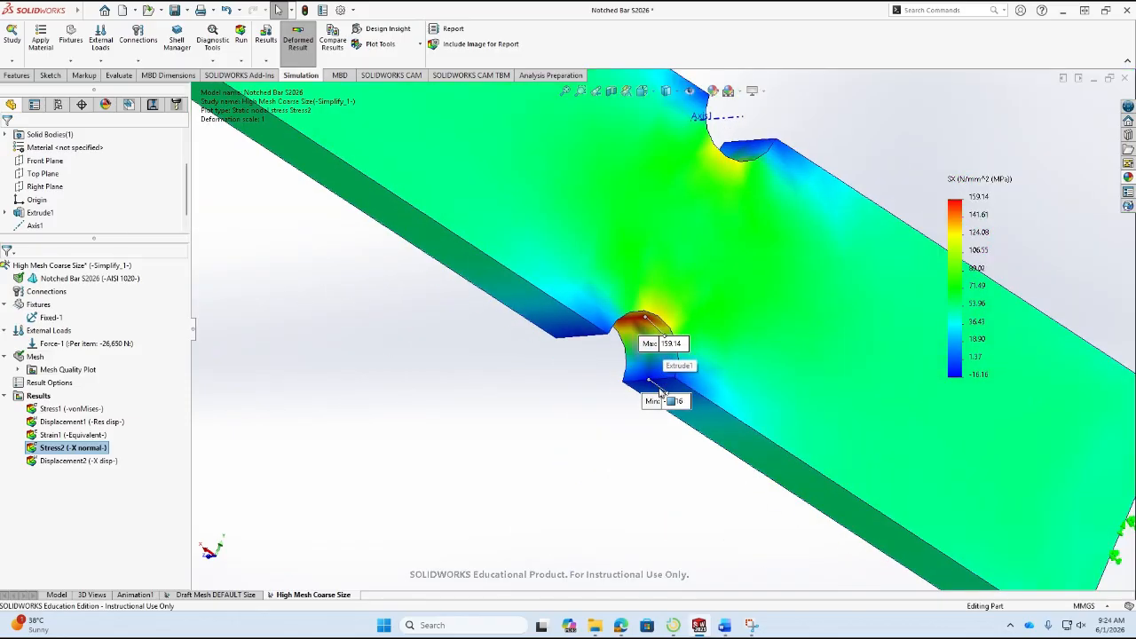
# Switch to Word and color the maximum normal stress 159.14 in the High Quality Mesh COARSE Size row red.
pyautogui.click(725, 625)
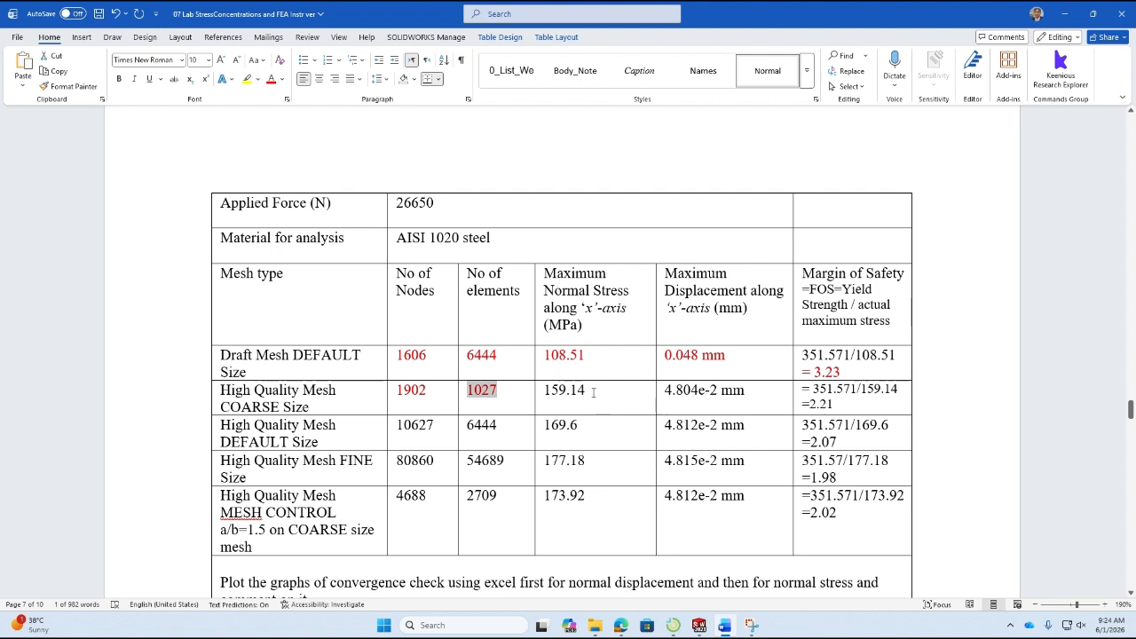
pyautogui.moveTo(594, 392); pyautogui.dragTo(554, 378)
pyautogui.click(271, 78)
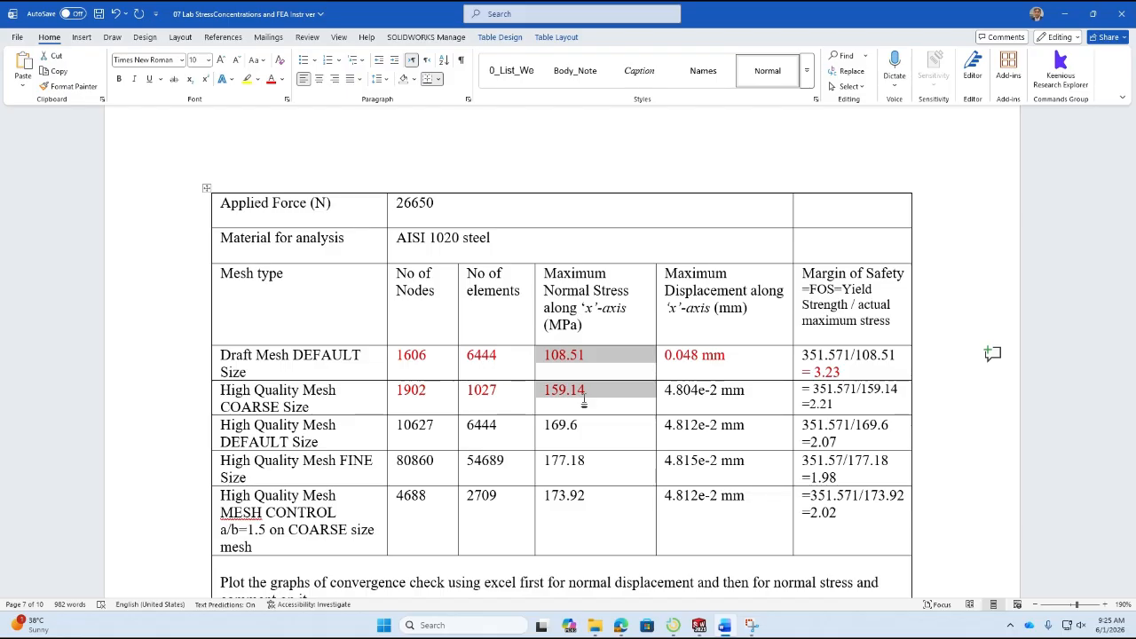
# Return to SOLIDWORKS, probe the X normal stress at a point on the bar's face near the loaded end, and switch back to Word.
pyautogui.hotkey('alt', 'Tab')
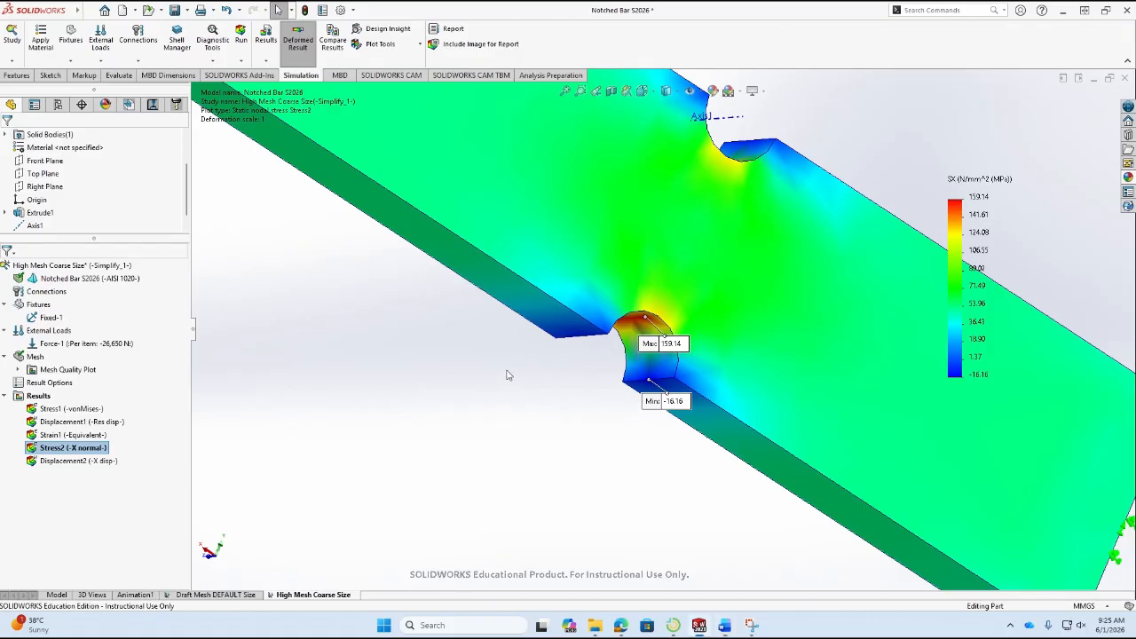
pyautogui.scroll(1, 1009, 385)
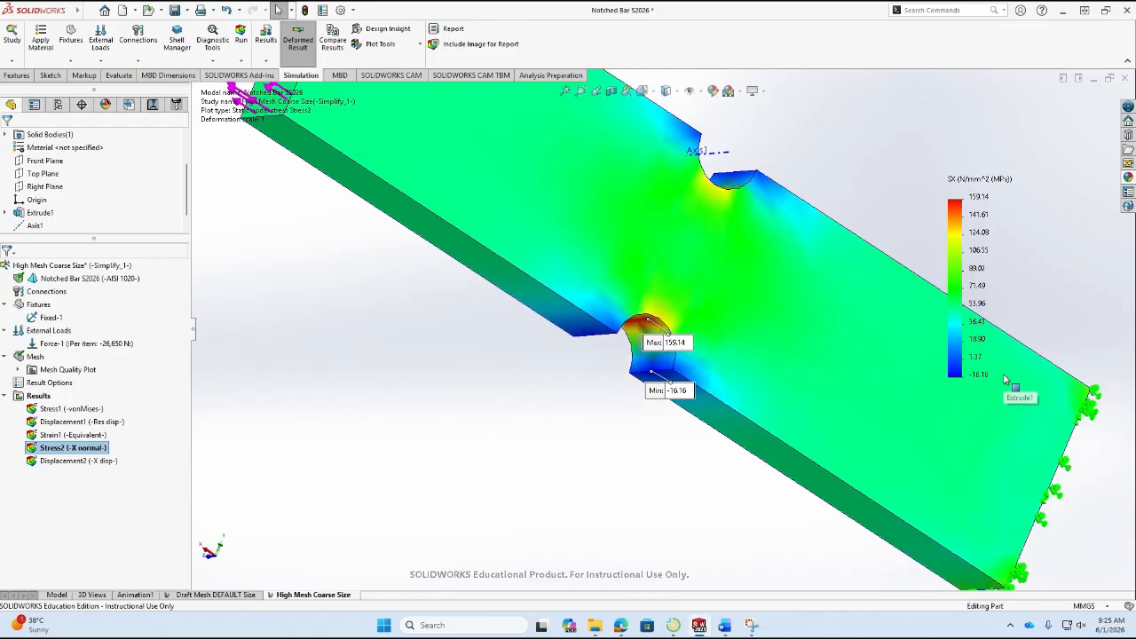
pyautogui.scroll(2, 957, 398)
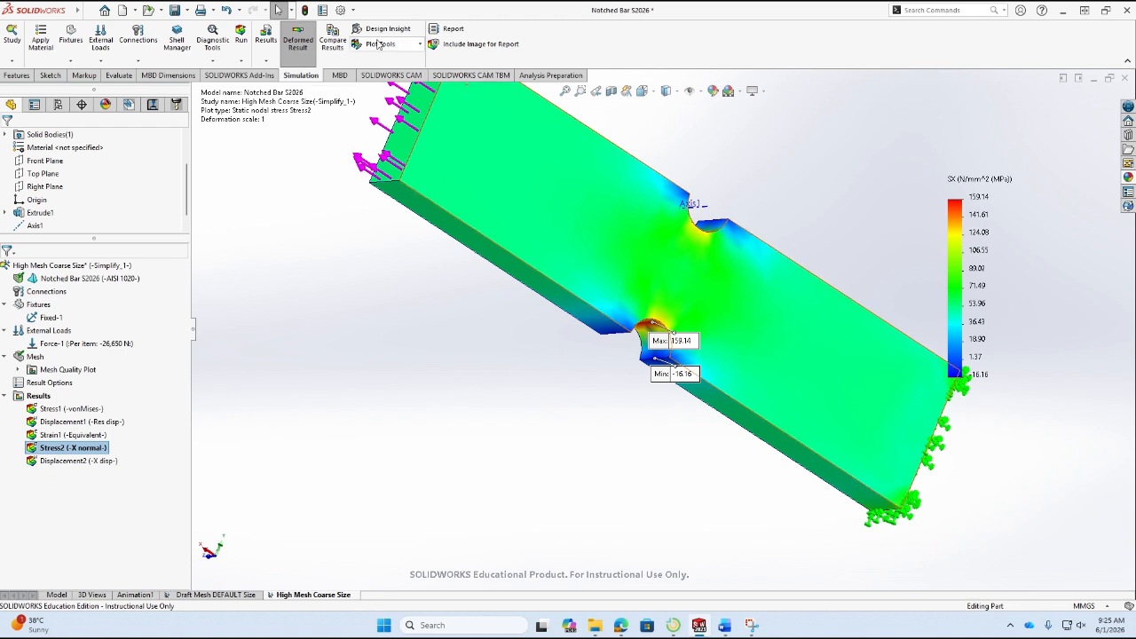
pyautogui.click(412, 47)
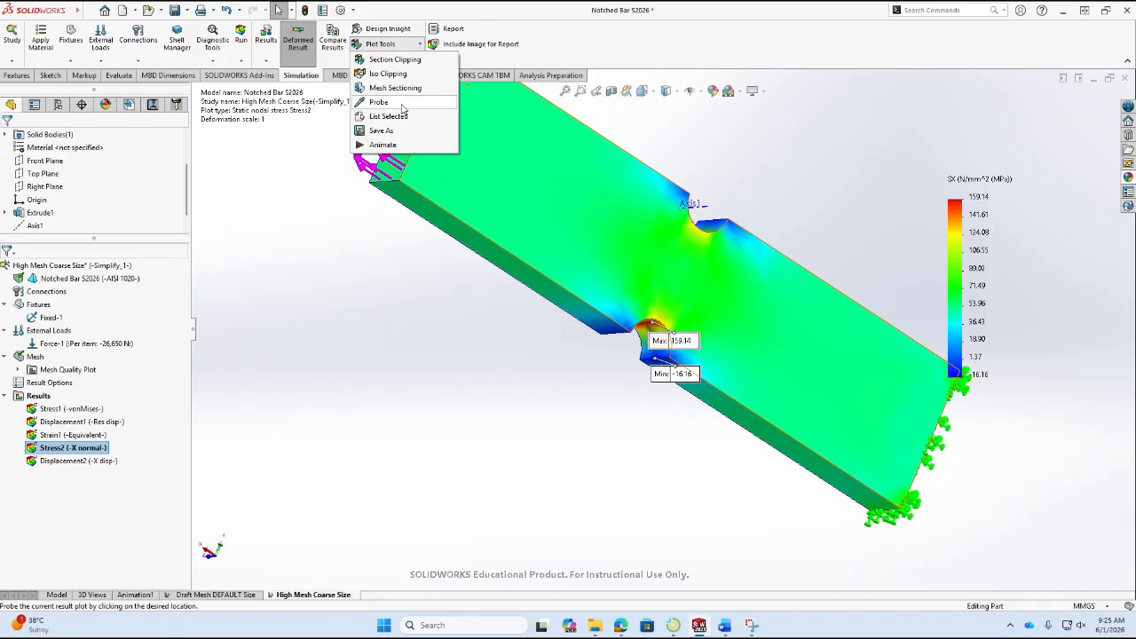
pyautogui.click(401, 104)
pyautogui.click(507, 140)
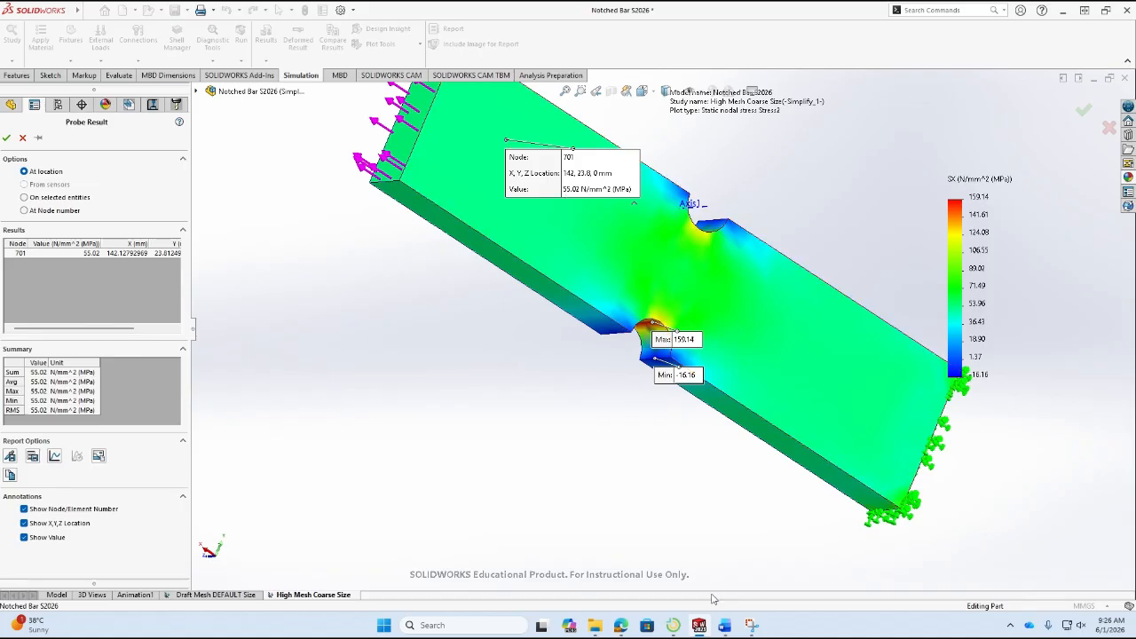
pyautogui.click(724, 625)
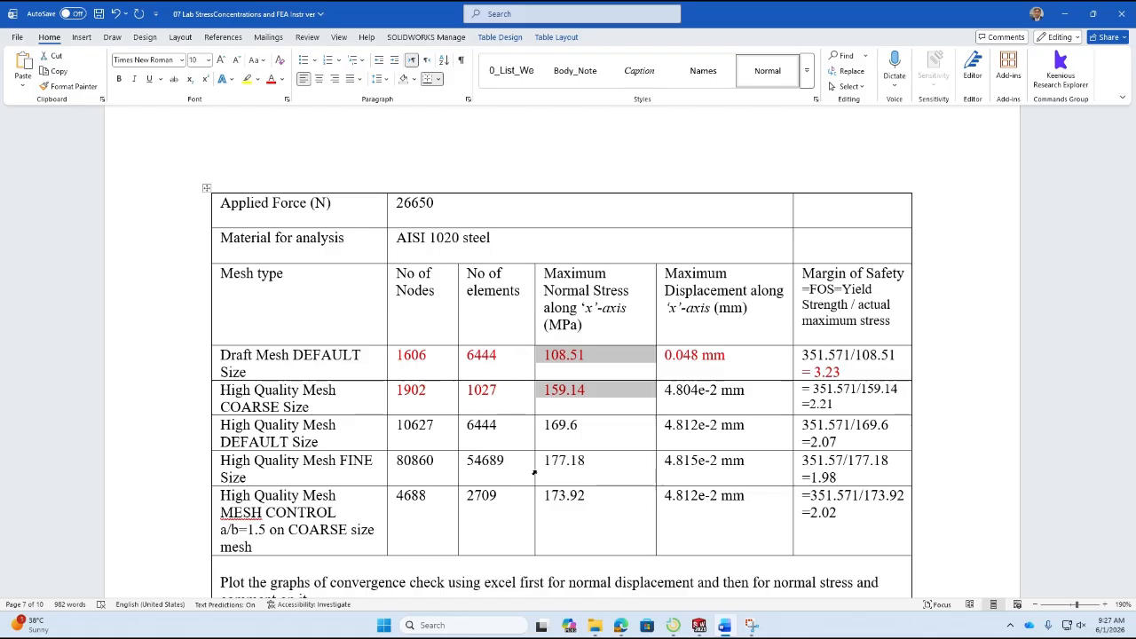
pyautogui.click(534, 473)
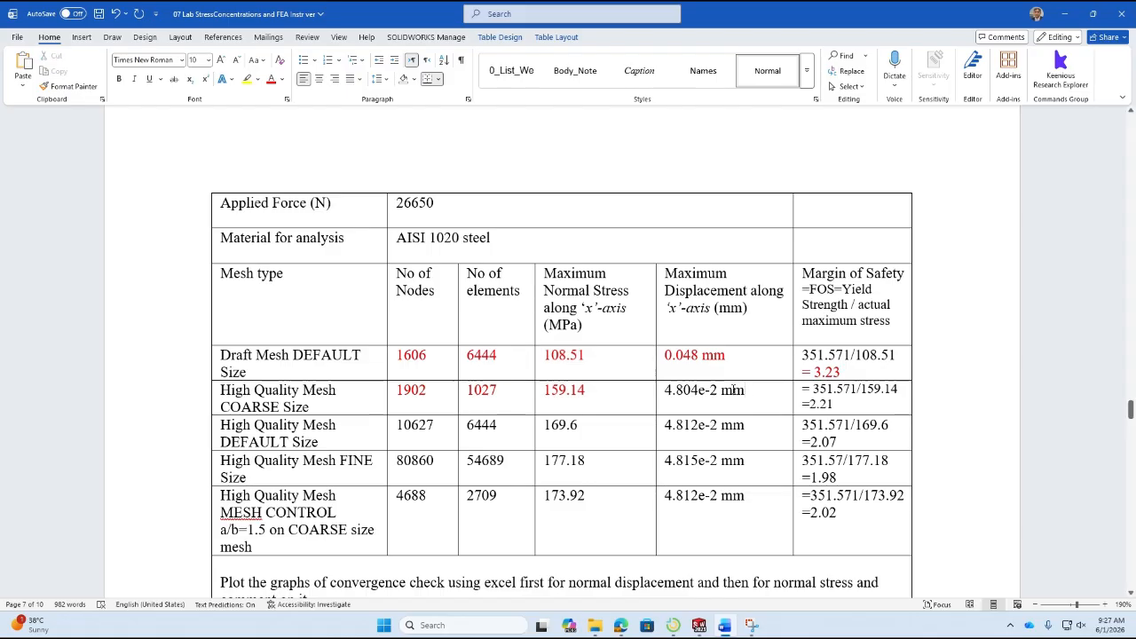
pyautogui.moveTo(746, 390); pyautogui.dragTo(651, 388)
pyautogui.click(651, 388)
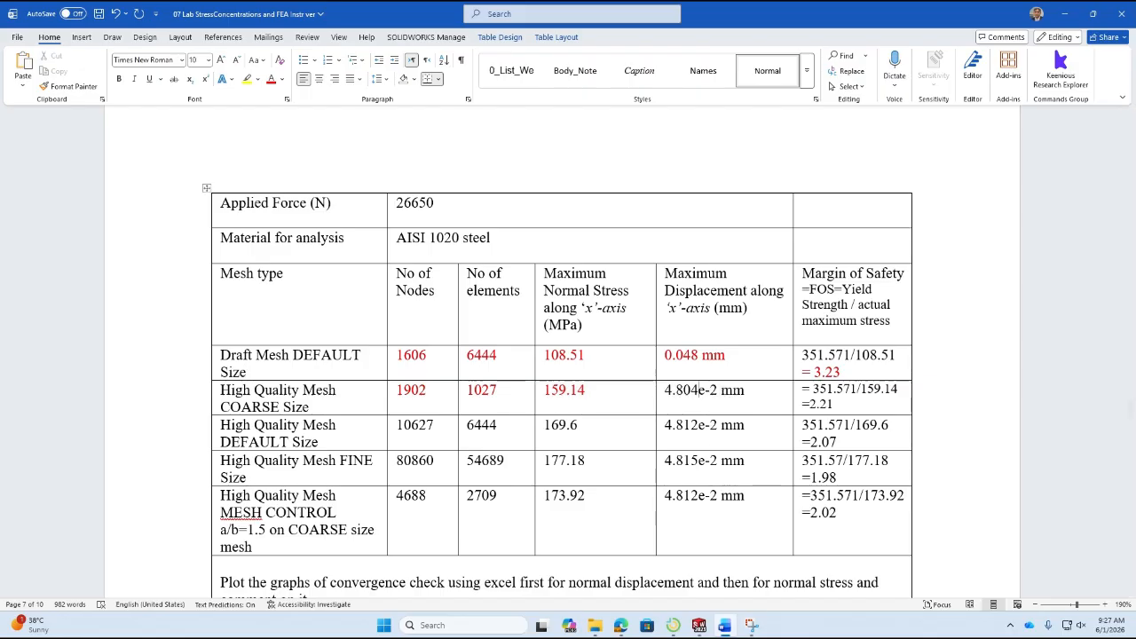
# Return to SOLIDWORKS, close the stress probe, and inspect the maximum X displacement at the loaded end on the Displacement2 plot.
pyautogui.click(699, 626)
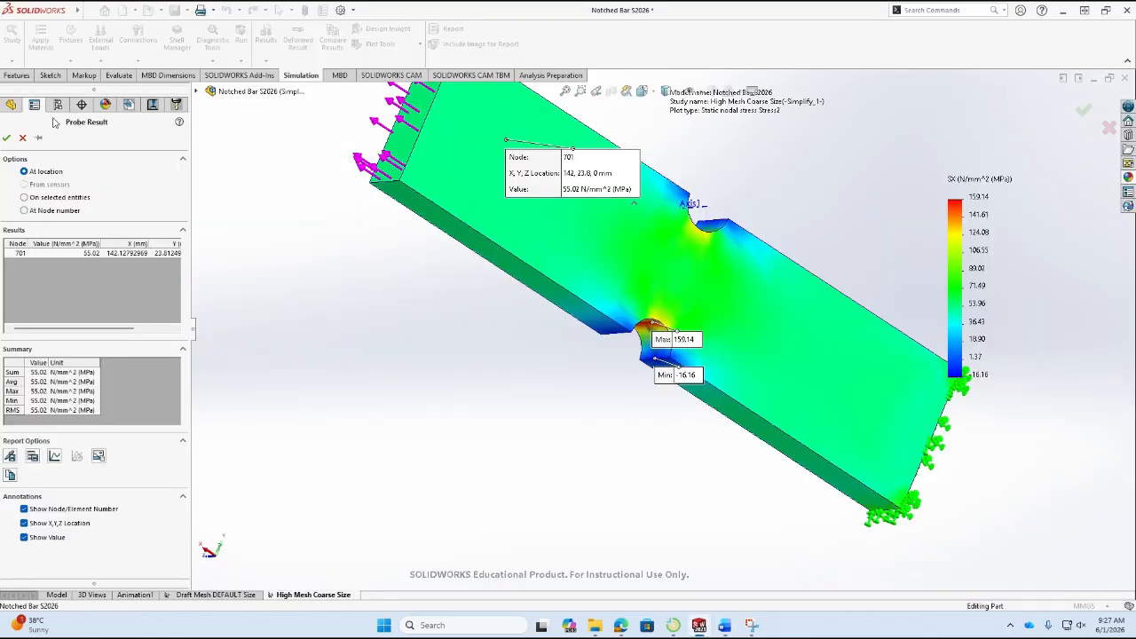
pyautogui.click(6, 137)
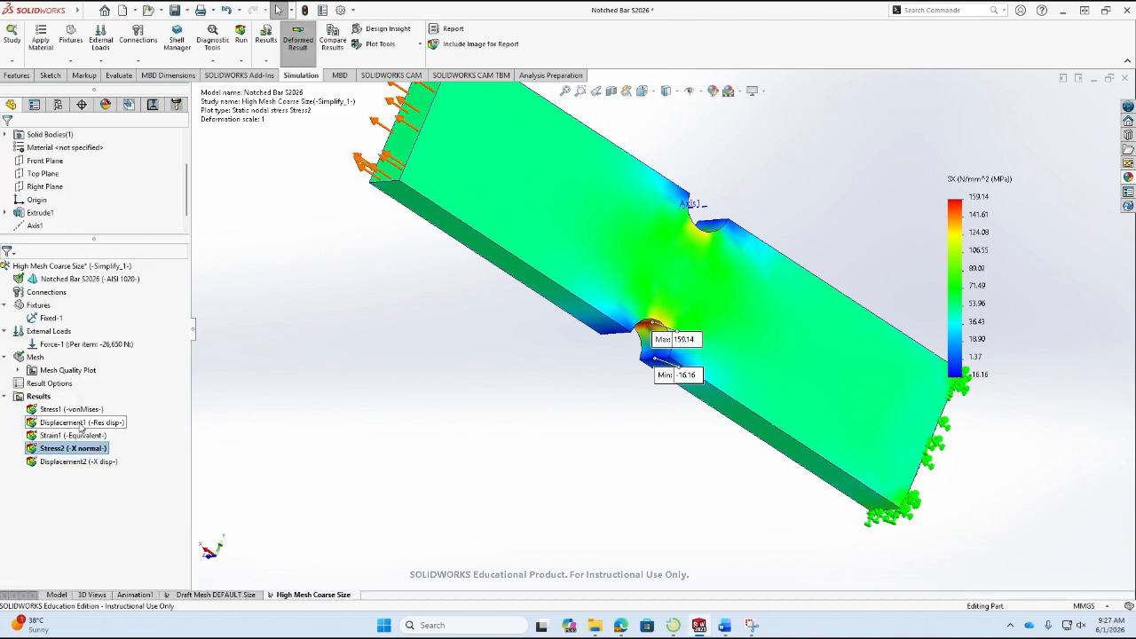
pyautogui.doubleClick(60, 461)
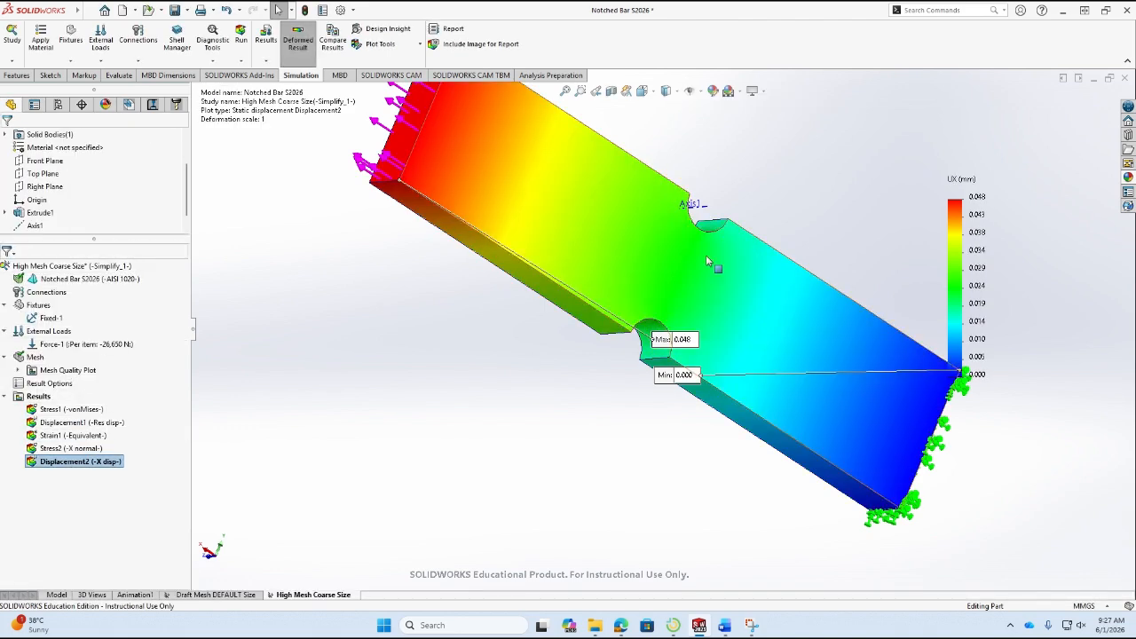
pyautogui.moveTo(402, 259); pyautogui.dragTo(639, 432, button='middle')
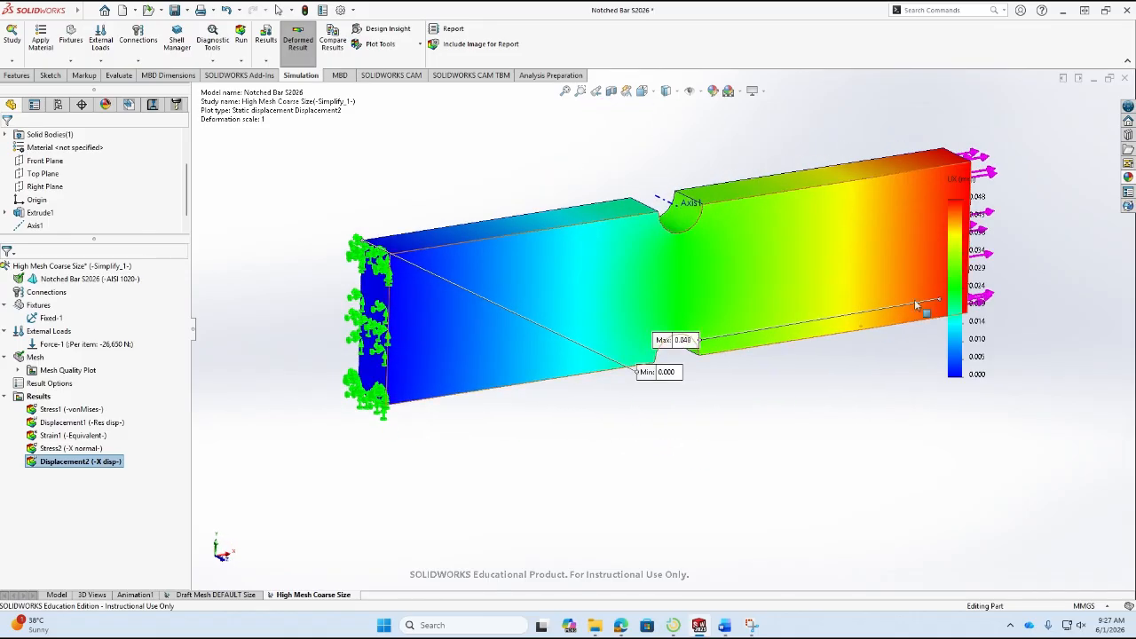
pyautogui.scroll(3, 914, 299)
pyautogui.scroll(-2, 858, 345)
pyautogui.moveTo(858, 346); pyautogui.dragTo(815, 361, button='middle')
pyautogui.moveTo(543, 363); pyautogui.dragTo(919, 393)
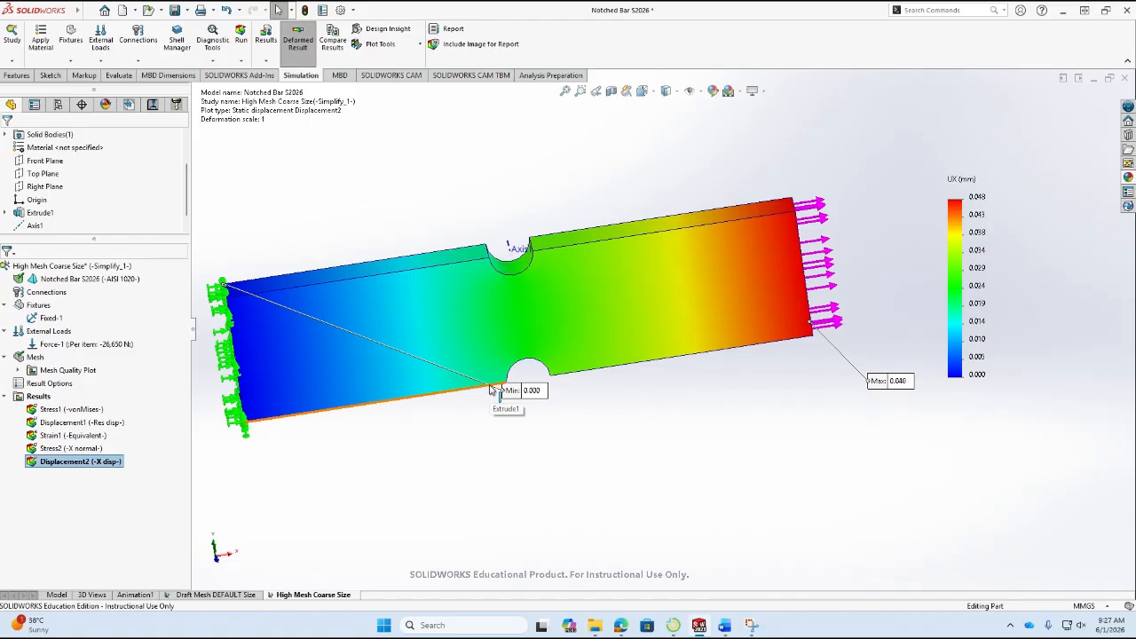
# Copy the High Mesh Coarse Size study as a static study named High Quality Default Size.
pyautogui.rightClick(341, 596)
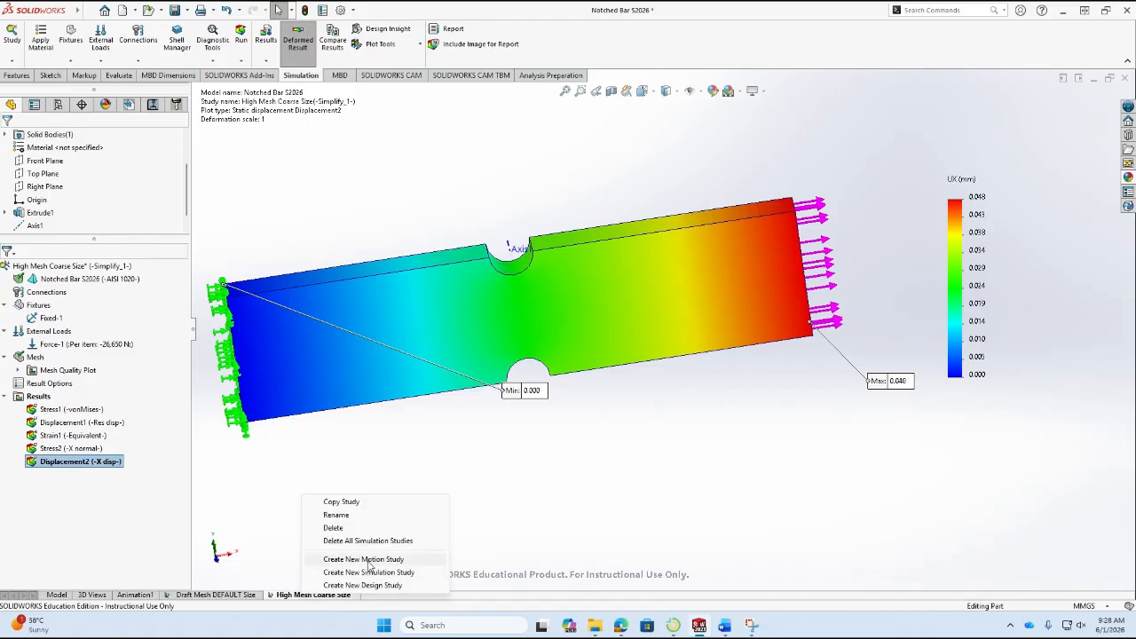
pyautogui.click(360, 504)
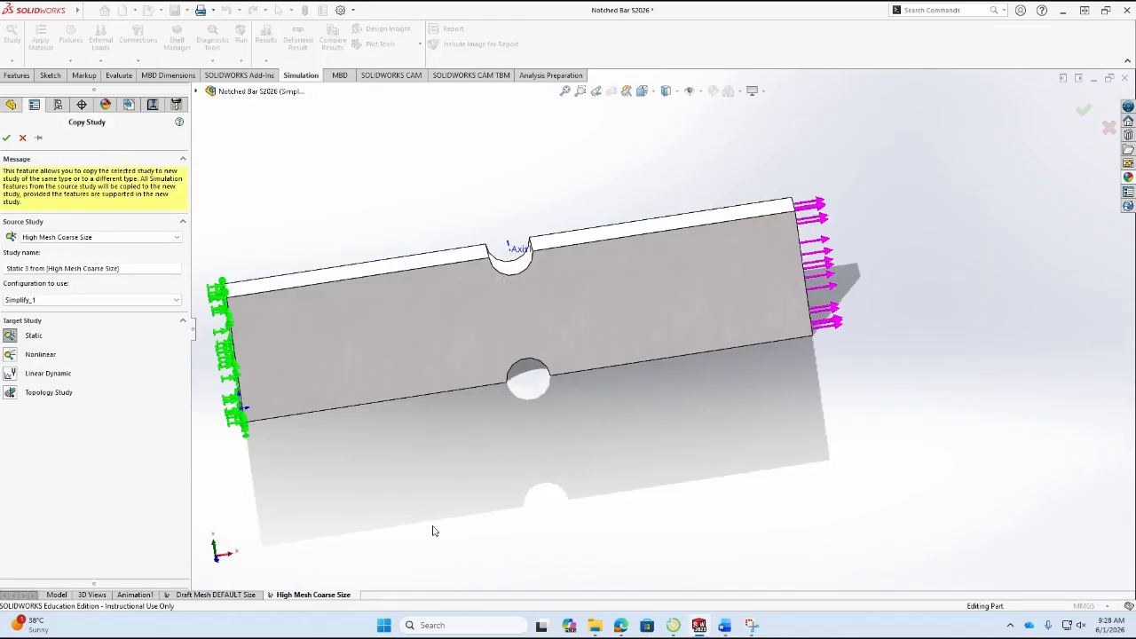
pyautogui.moveTo(124, 267); pyautogui.dragTo(5, 263)
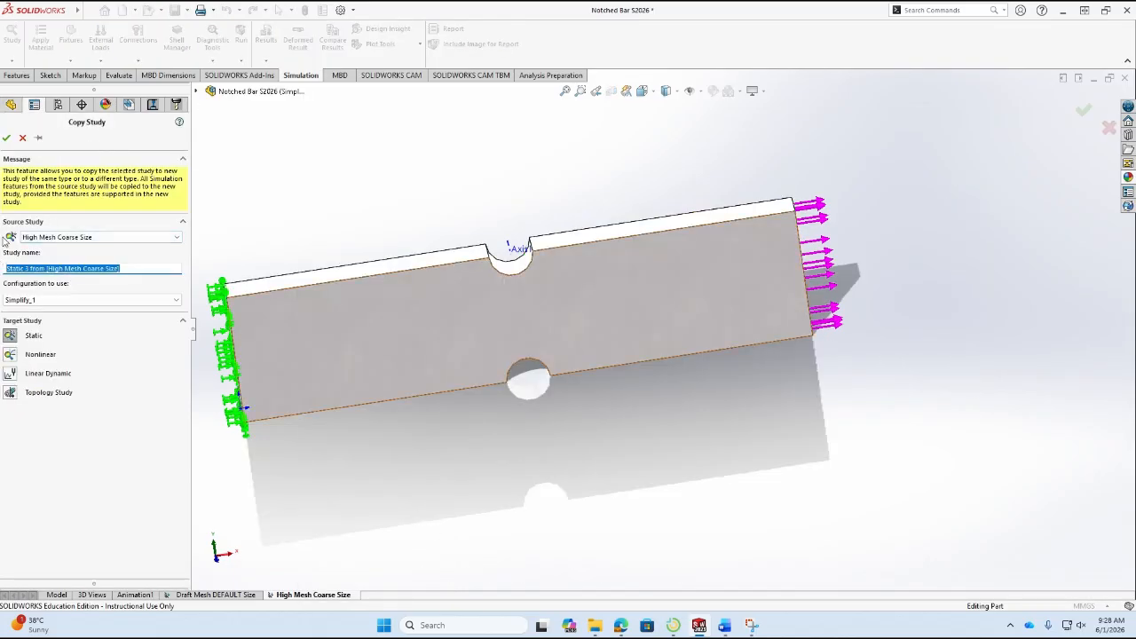
pyautogui.write('Hig')
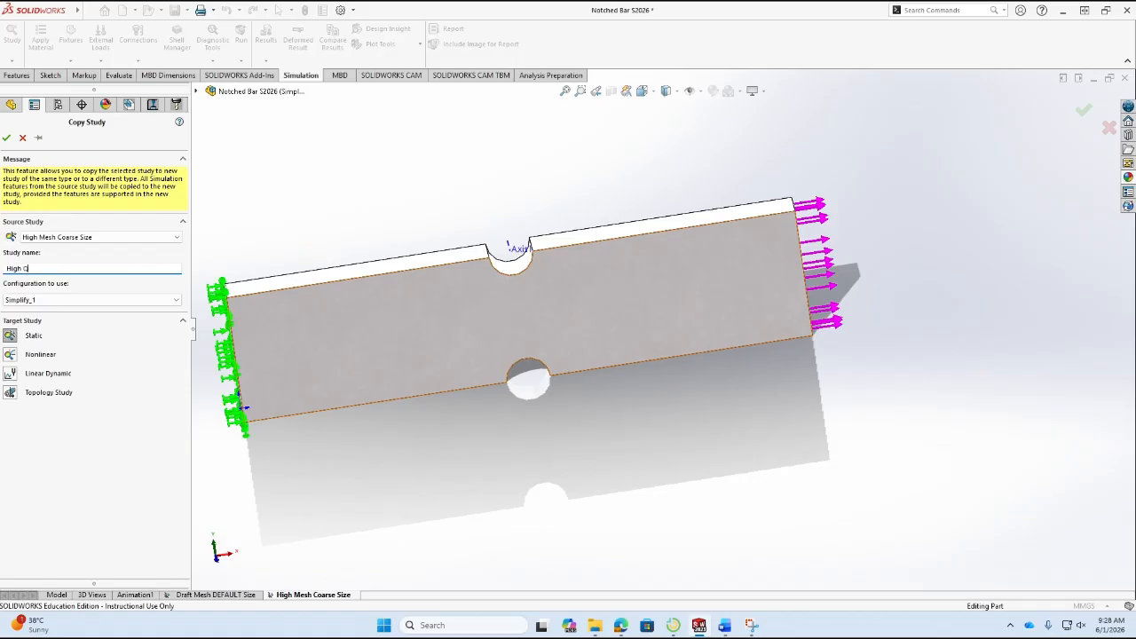
pyautogui.write('h Quality Default Size')
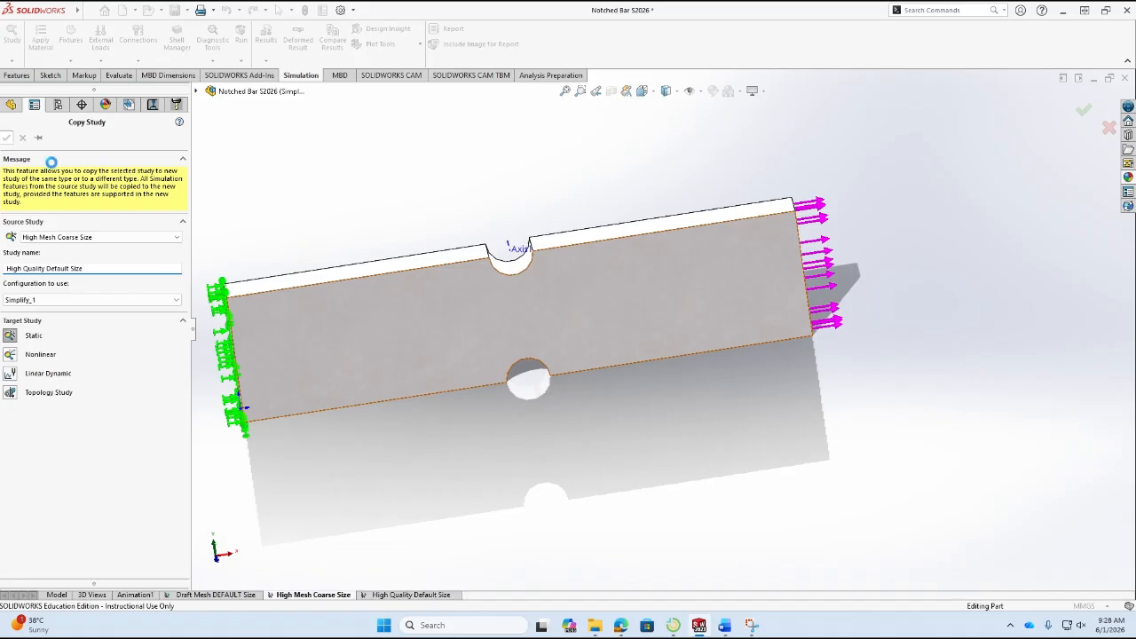
pyautogui.click(6, 138)
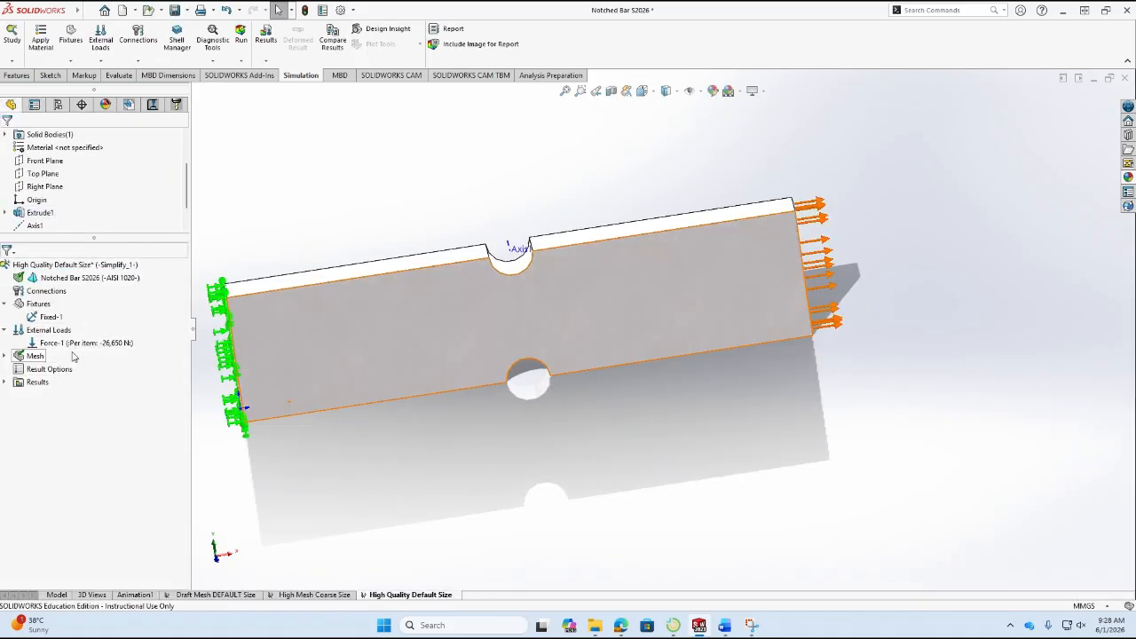
# Remesh the High Quality Default Size study with a standard mesh, resetting the mesh density to its default.
pyautogui.rightClick(32, 357)
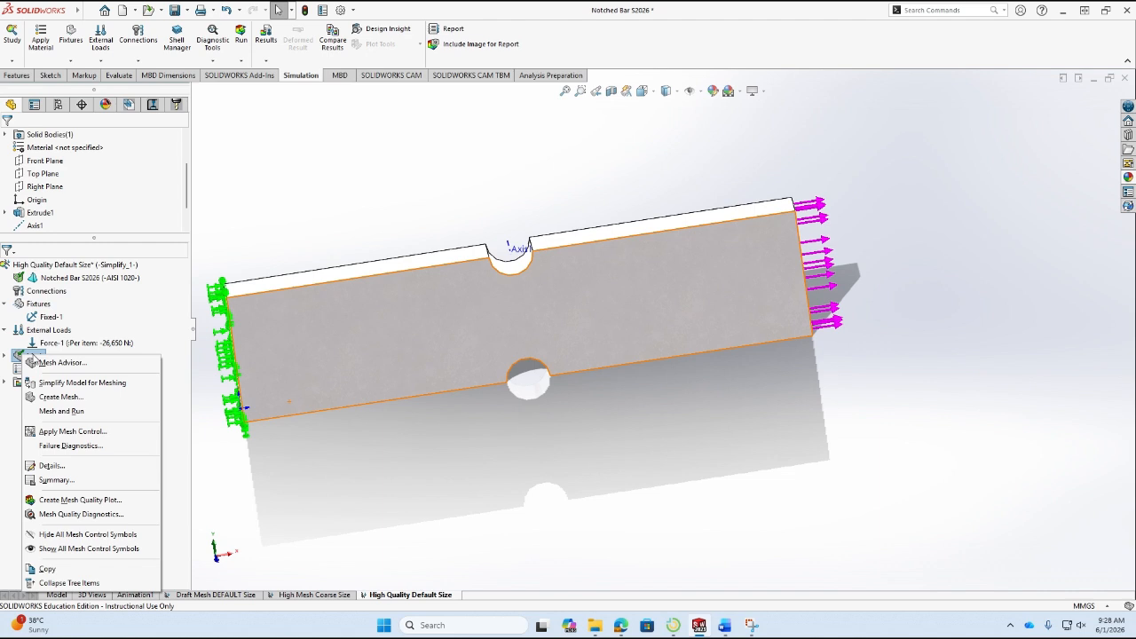
pyautogui.click(71, 411)
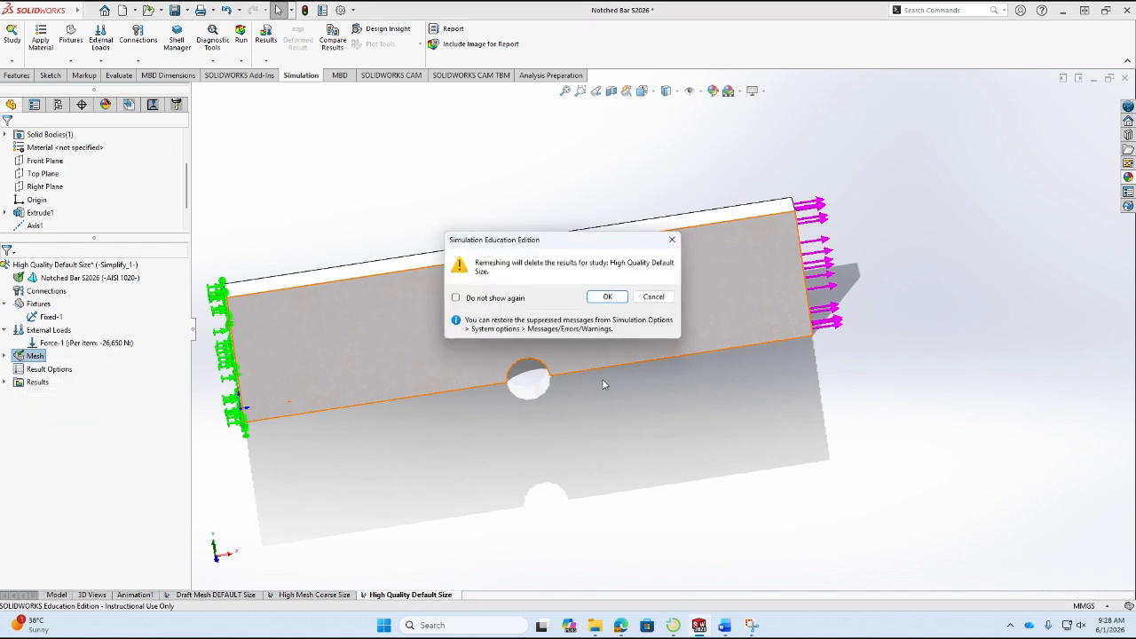
pyautogui.click(607, 297)
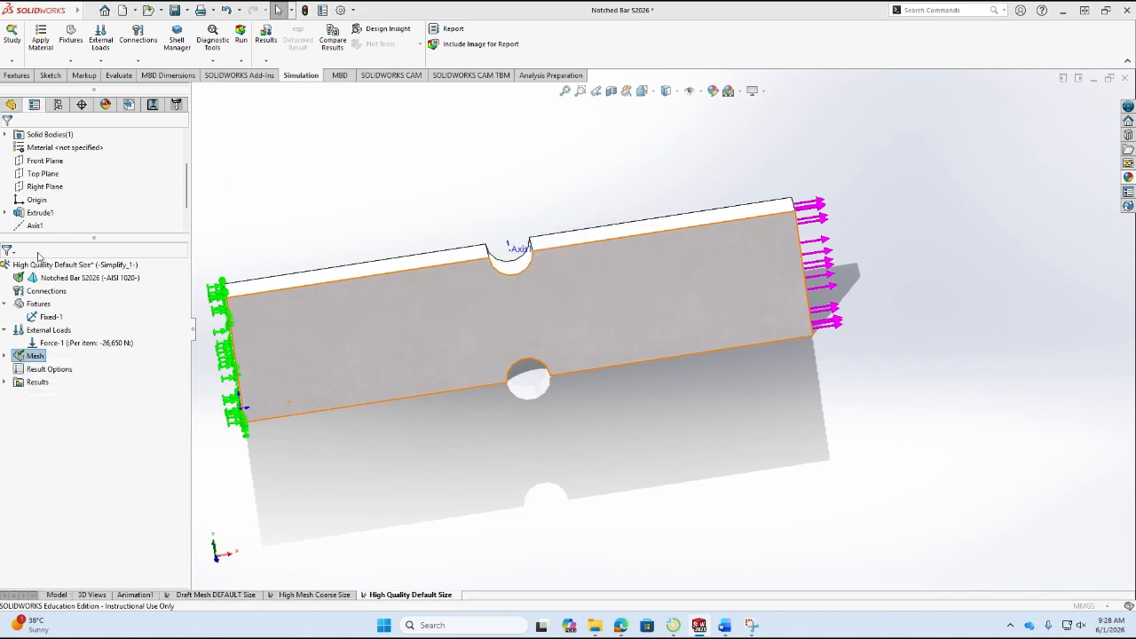
pyautogui.click(96, 227)
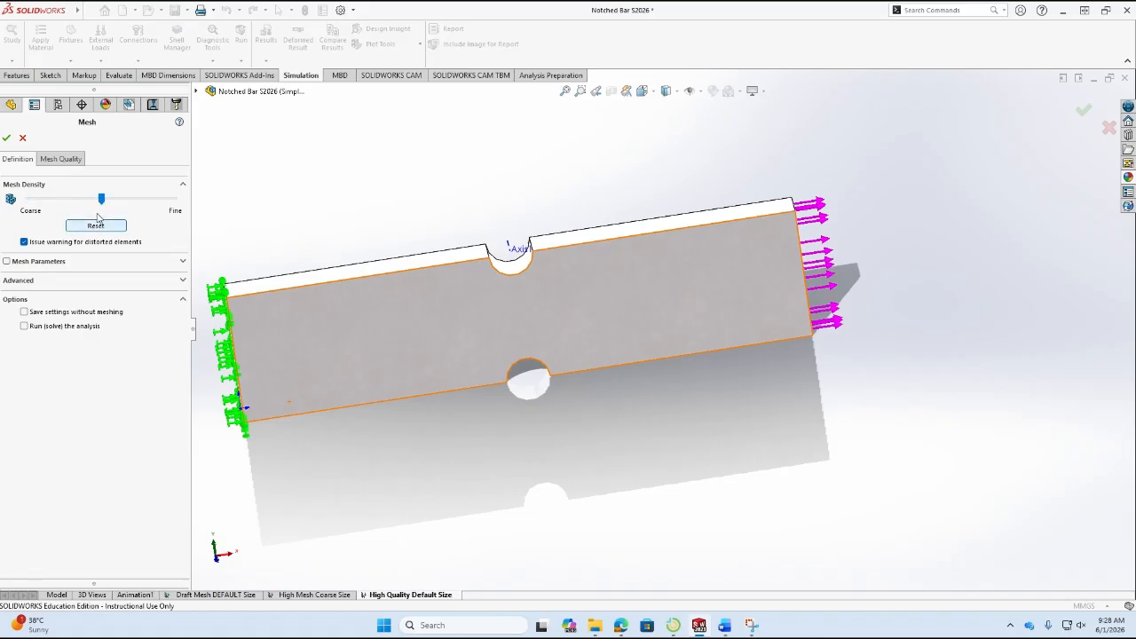
pyautogui.click(182, 263)
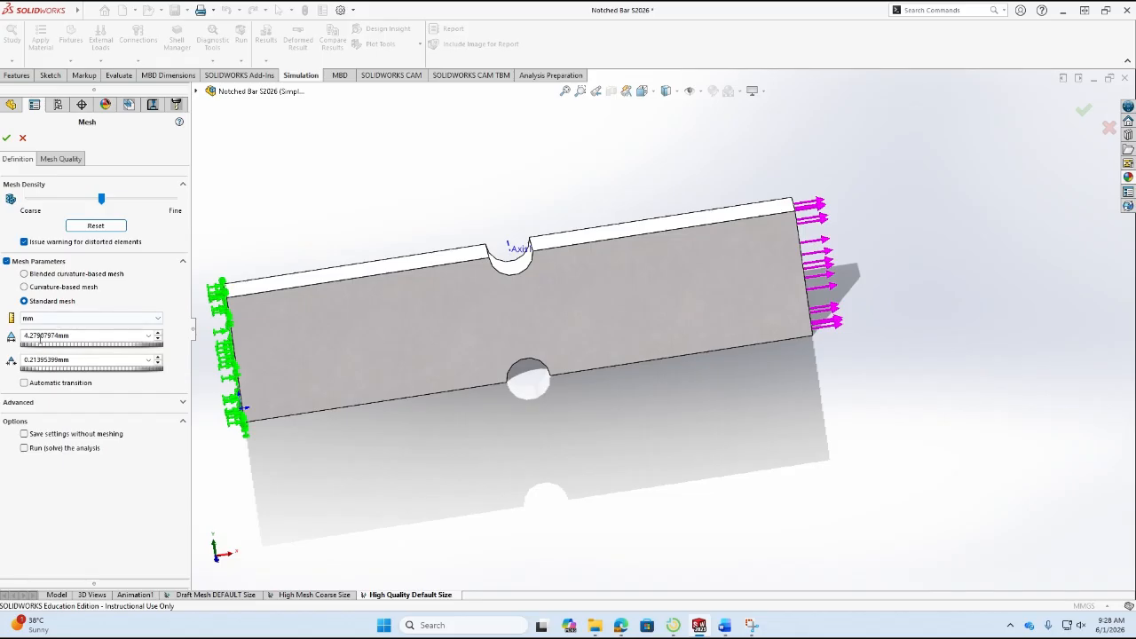
pyautogui.click(7, 137)
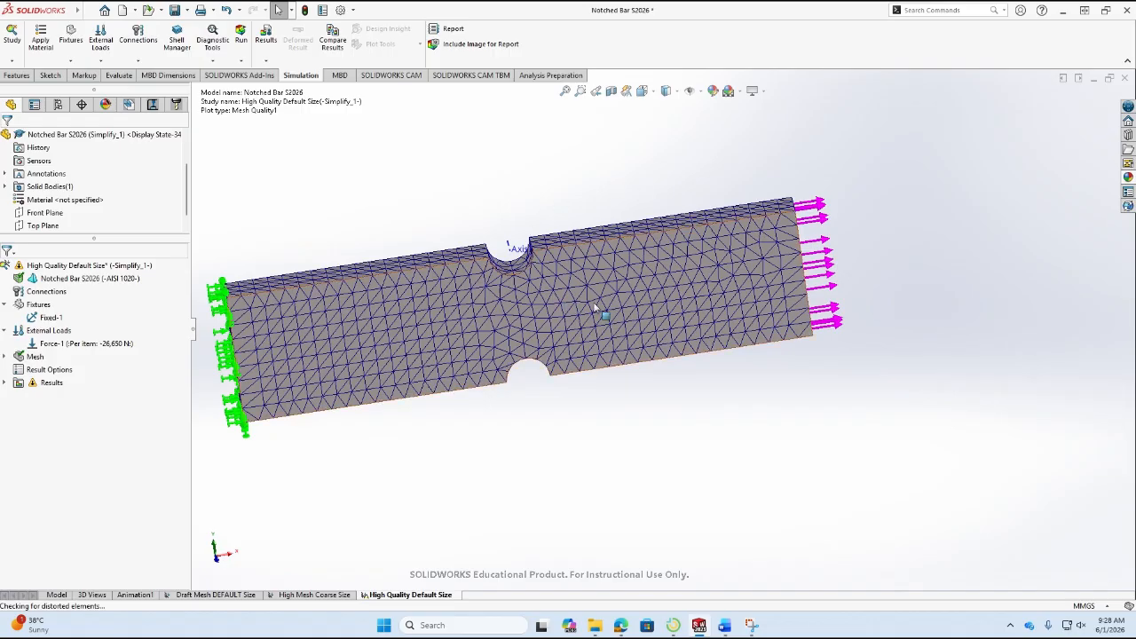
# Expand the study's results and open the mesh details to read the total nodes and elements.
pyautogui.click(683, 266)
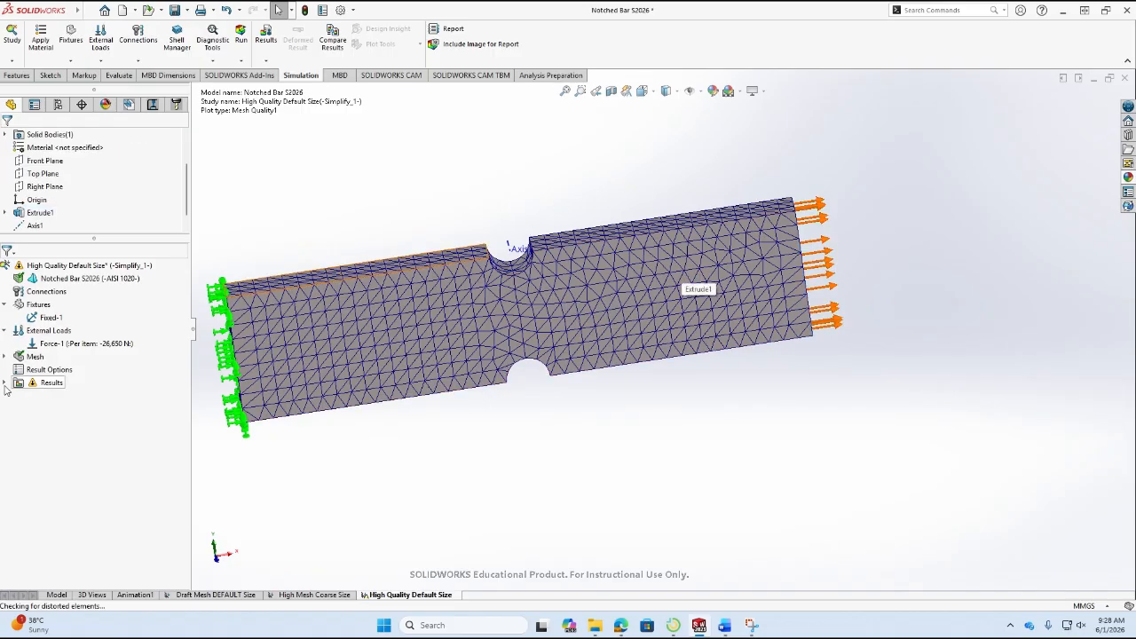
pyautogui.click(6, 383)
pyautogui.rightClick(34, 357)
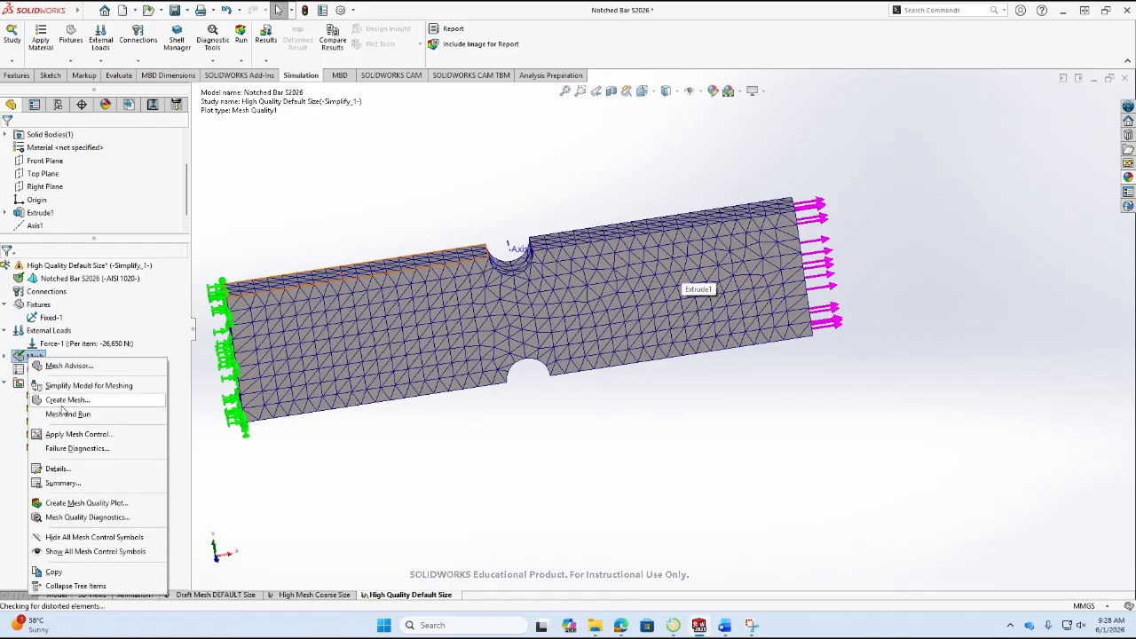
pyautogui.click(64, 469)
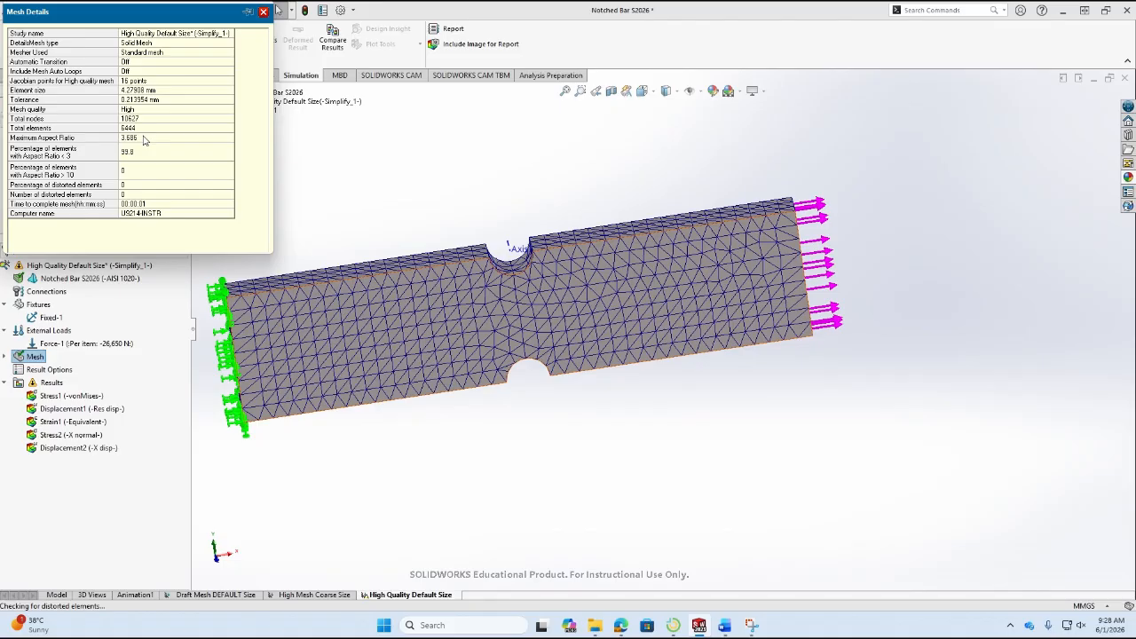
# Switch to Word and color the node count 10627 and element count 6444 of the High Quality Mesh DEFAULT Size row red.
pyautogui.hotkey('alt', 'Tab')
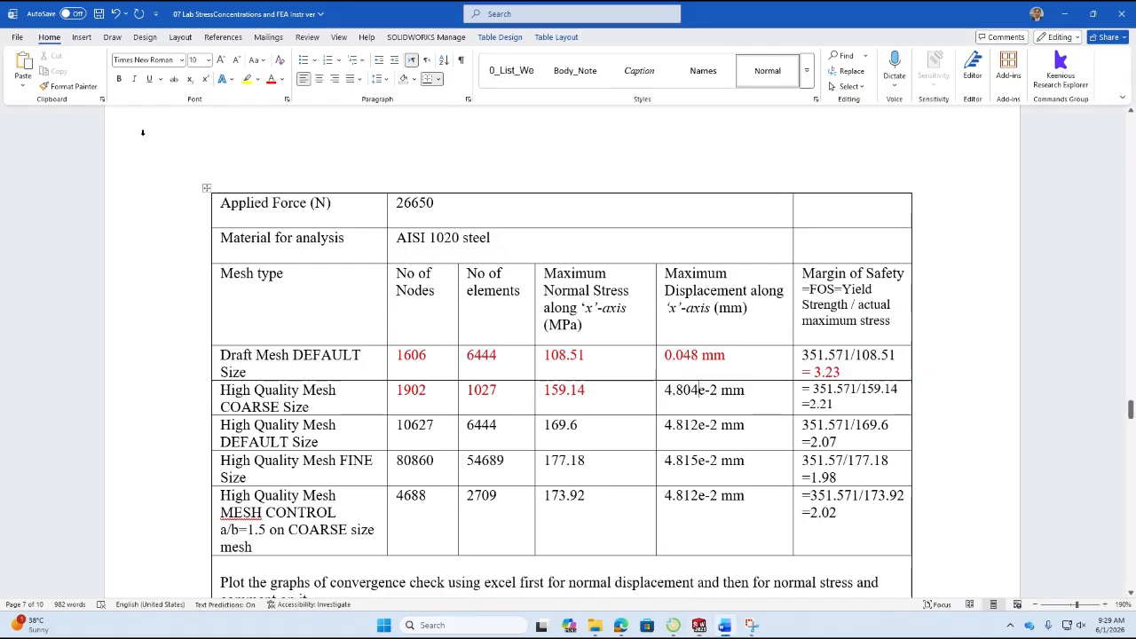
pyautogui.doubleClick(425, 424)
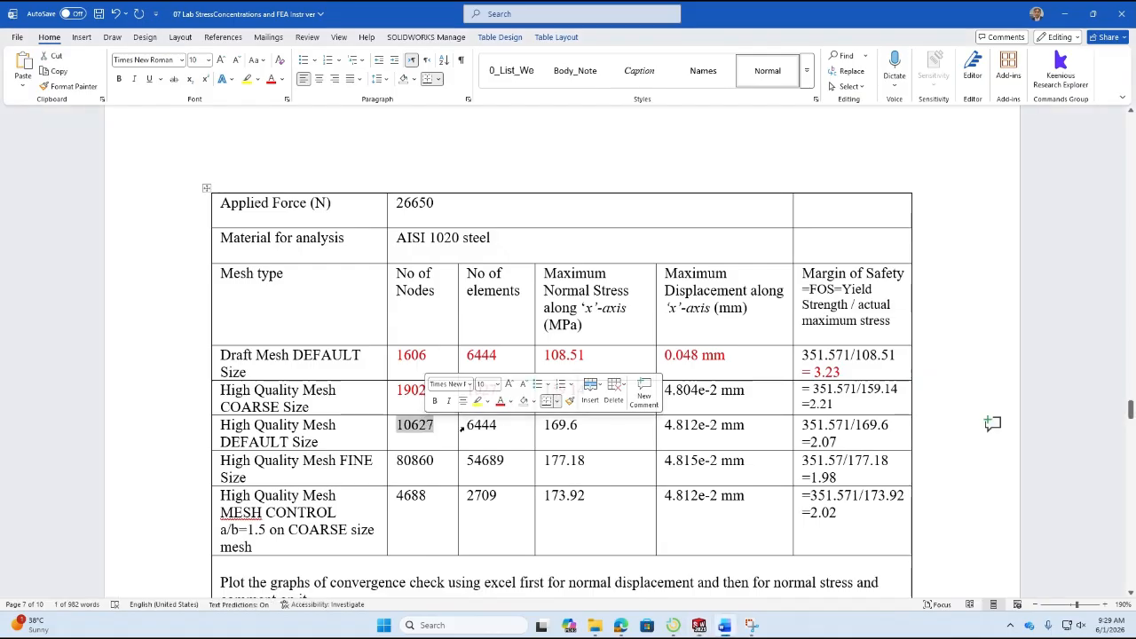
pyautogui.doubleClick(482, 426)
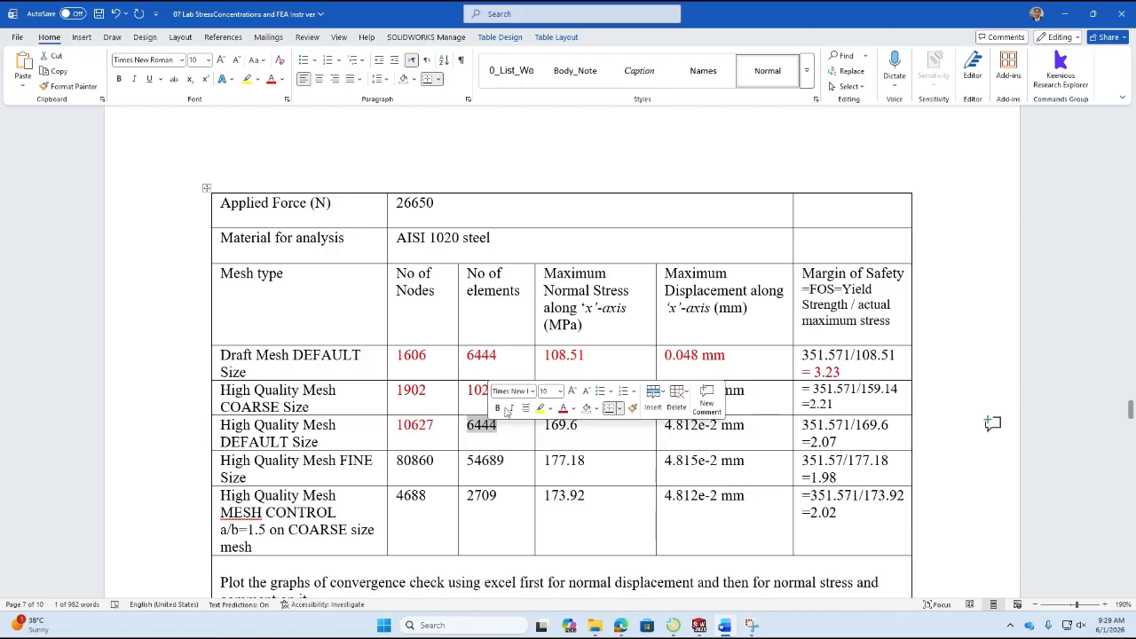
pyautogui.click(563, 410)
pyautogui.press('Right')
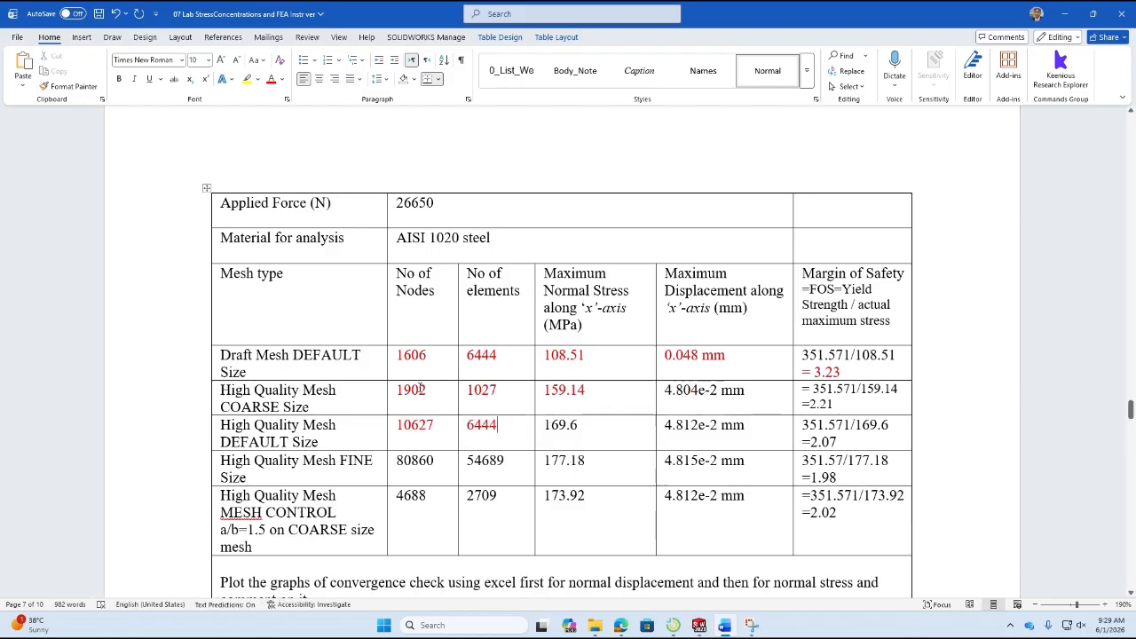
# Compare the node counts of the high-quality COARSE and DEFAULT Size rows and check the DEFAULT row's maximum normal stress.
pyautogui.moveTo(428, 357); pyautogui.dragTo(398, 385)
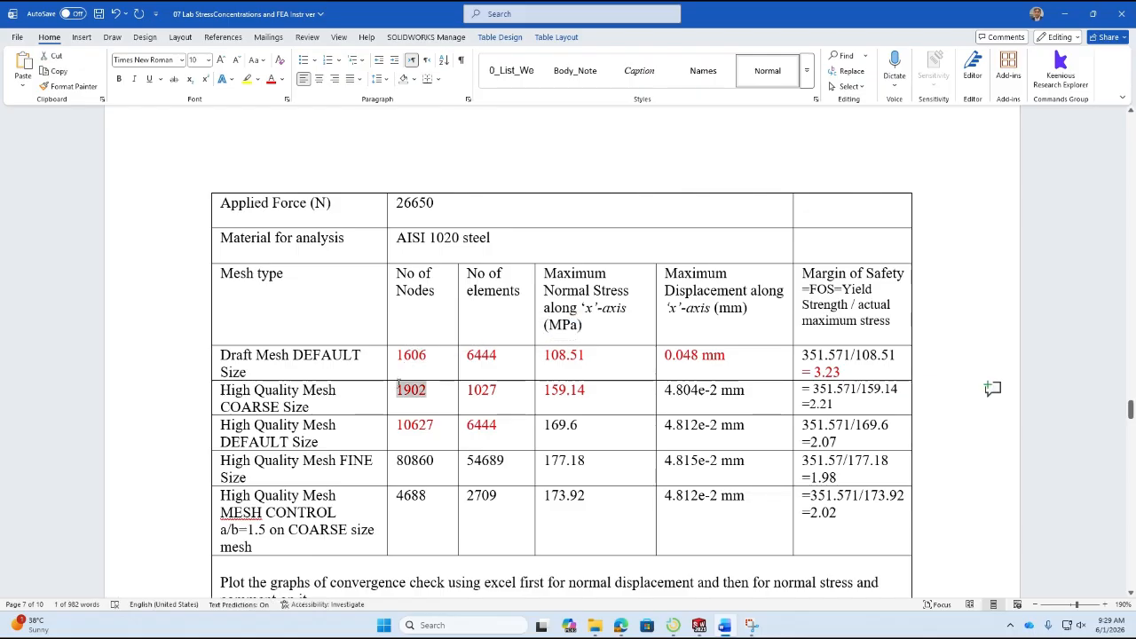
pyautogui.moveTo(436, 425); pyautogui.dragTo(401, 425)
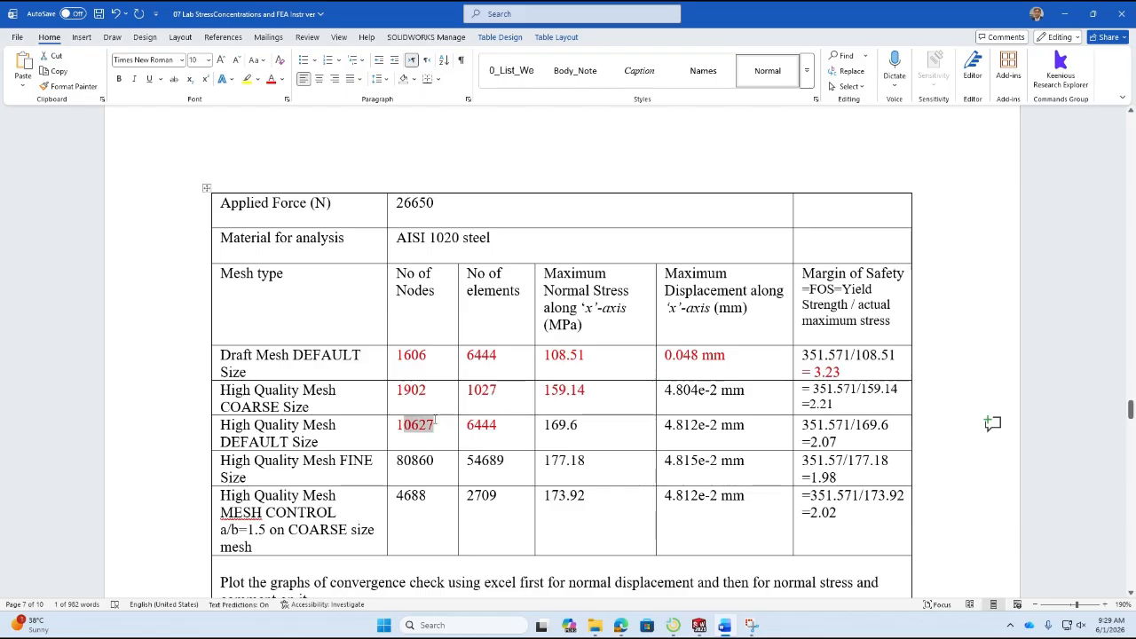
pyautogui.moveTo(579, 426); pyautogui.dragTo(553, 430)
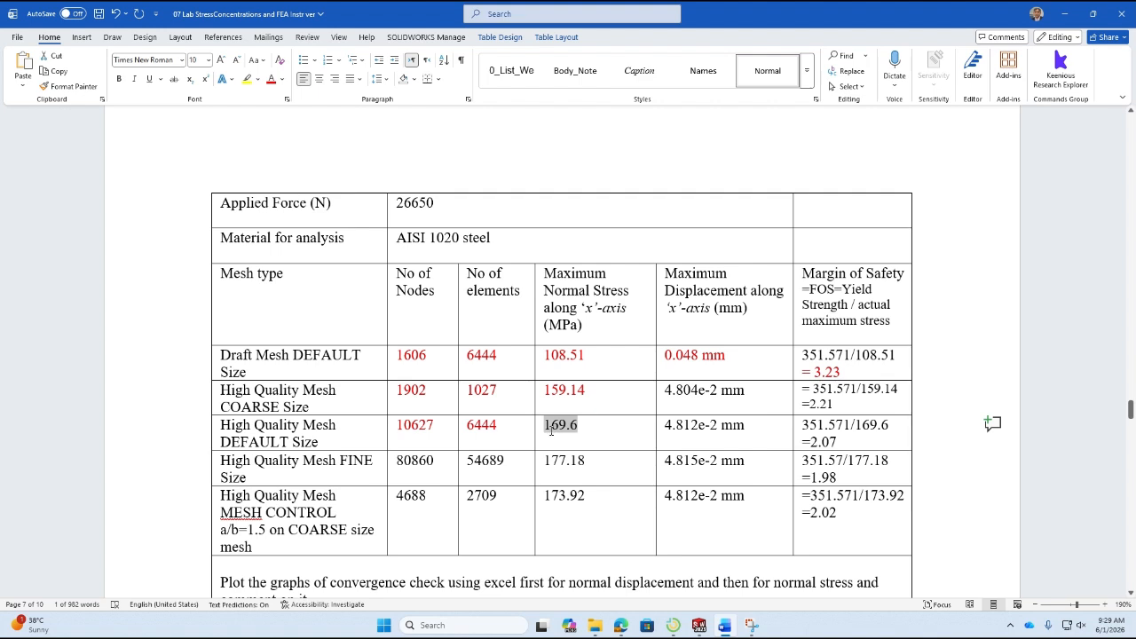
pyautogui.moveTo(570, 391)
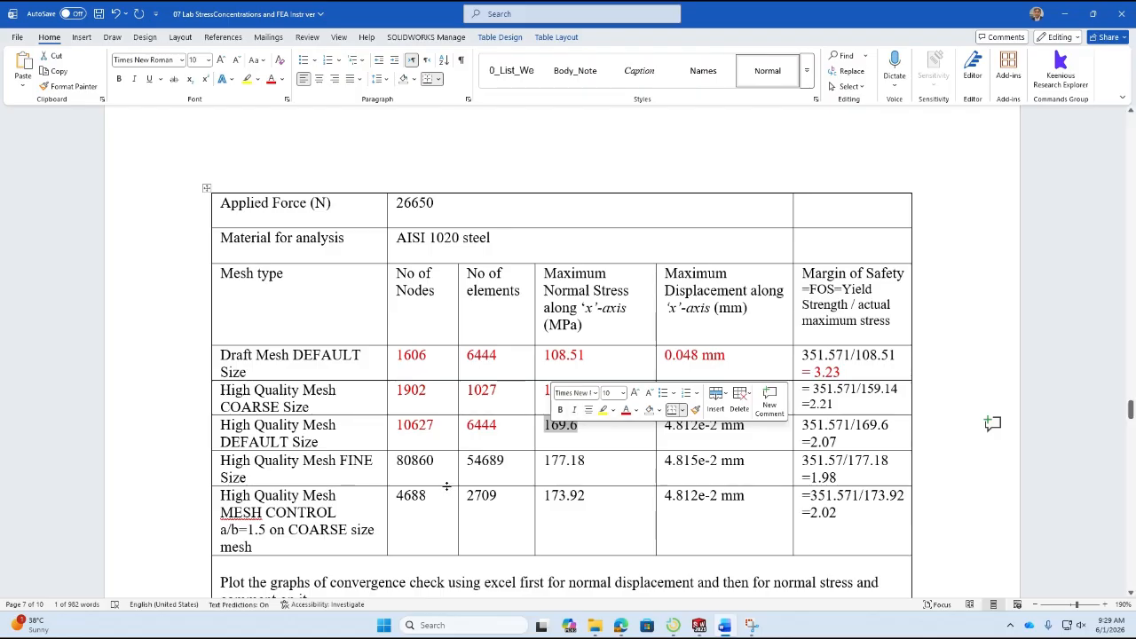
# Return to SOLIDWORKS, run the High Quality Default Size study, and inspect the maximum X normal stress on the Stress2 plot.
pyautogui.hotkey('alt', 'Tab')
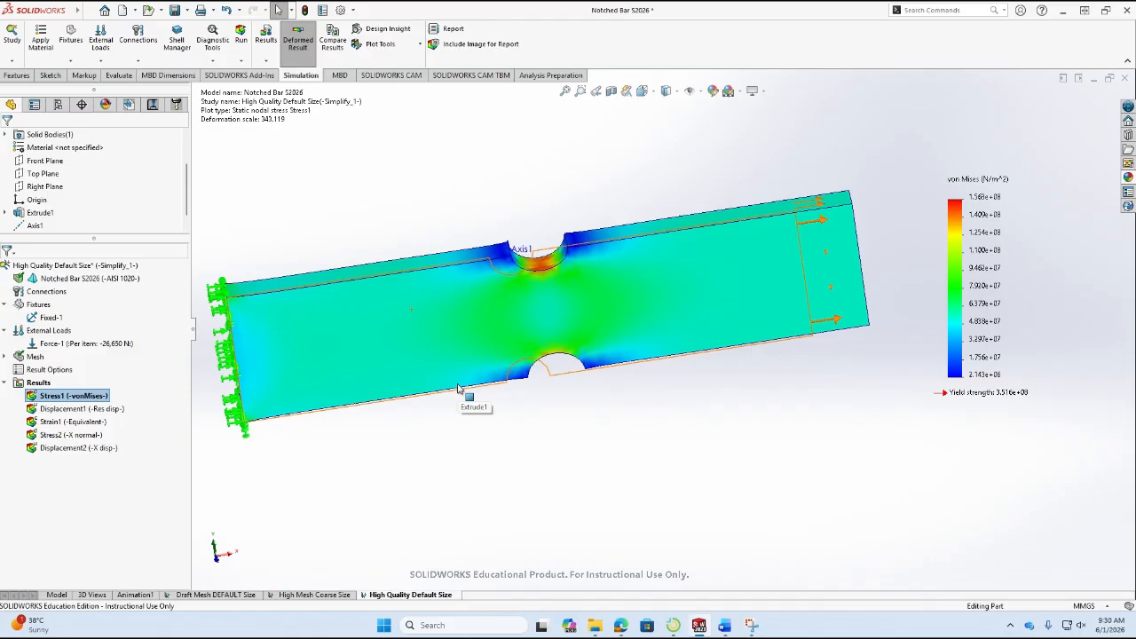
pyautogui.click(89, 436)
pyautogui.doubleClick(90, 439)
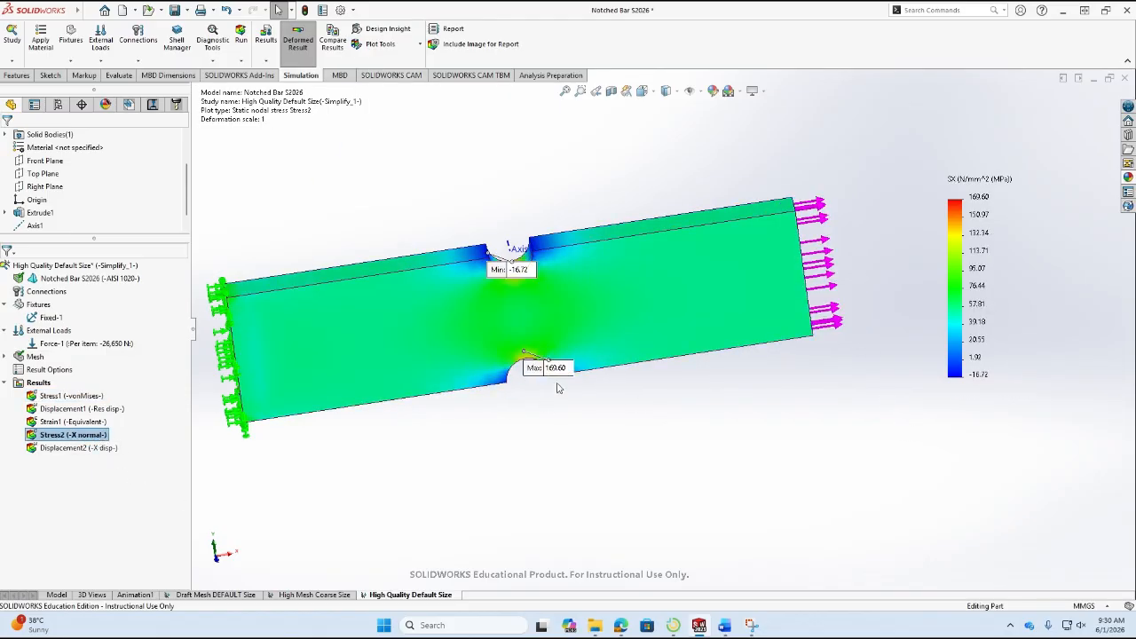
pyautogui.moveTo(553, 373); pyautogui.dragTo(698, 444)
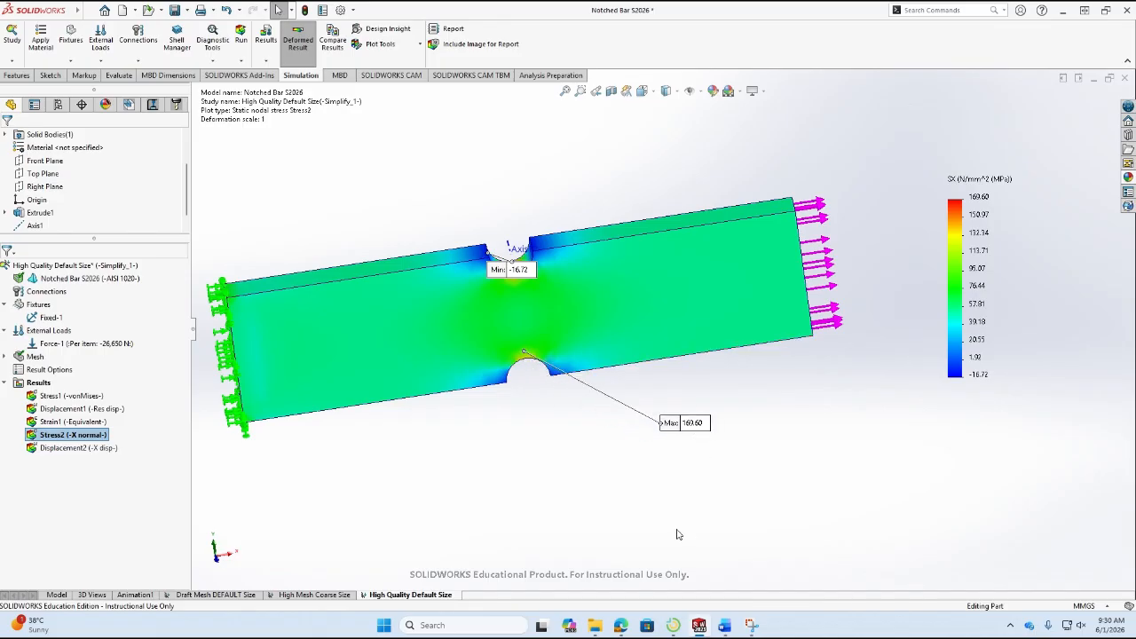
# Probe the X normal stress at a point on the bar's front face between the notch and the loaded end.
pyautogui.click(389, 47)
pyautogui.click(396, 102)
pyautogui.click(725, 271)
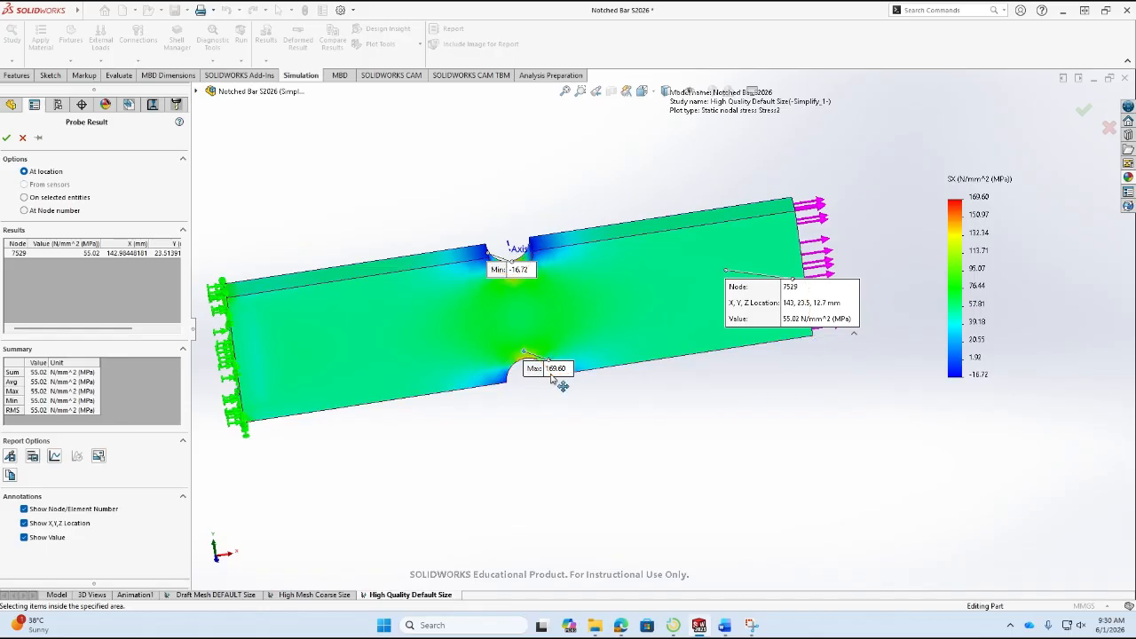
# Examine the X normal stress distribution on the notch surface and close the probe results.
pyautogui.moveTo(553, 375); pyautogui.dragTo(613, 438)
pyautogui.moveTo(541, 393); pyautogui.dragTo(638, 101, button='middle')
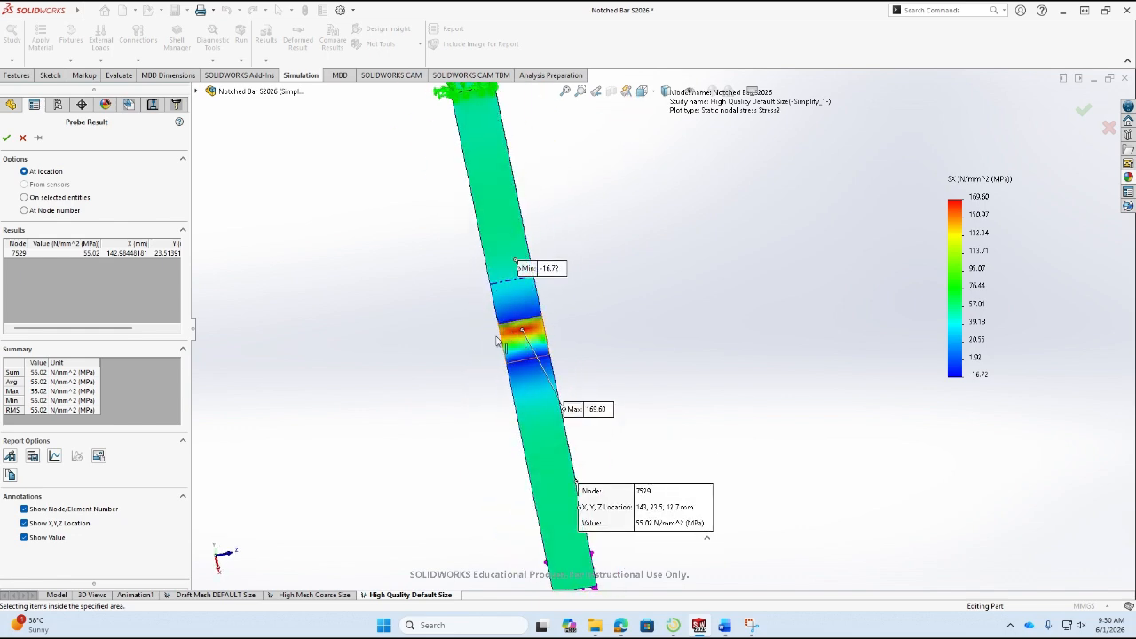
pyautogui.moveTo(747, 626)
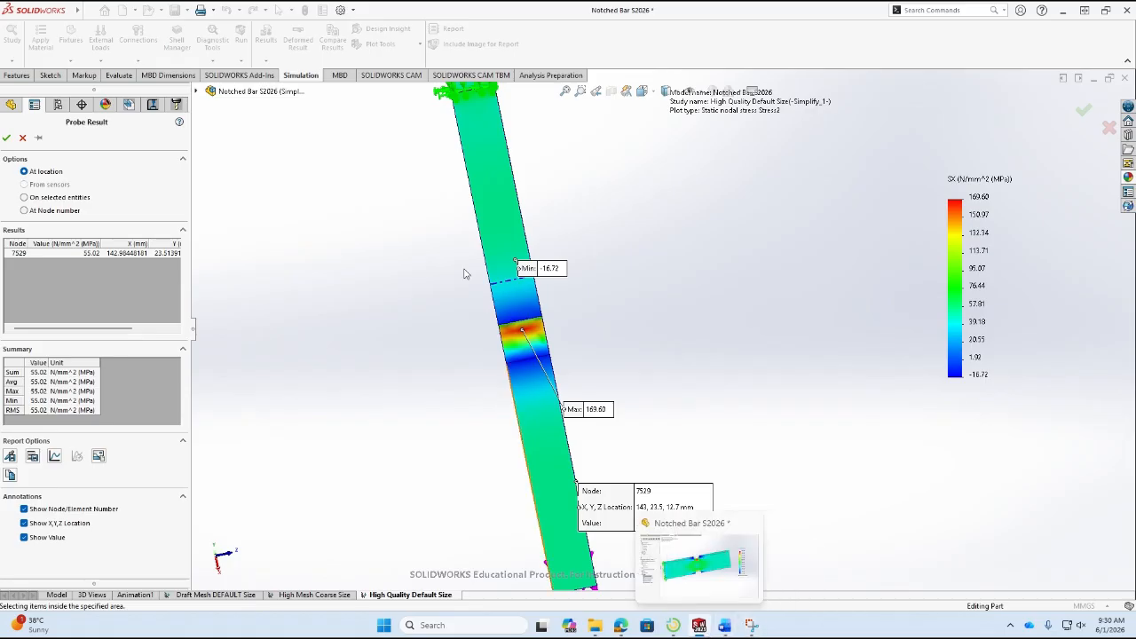
pyautogui.click(7, 137)
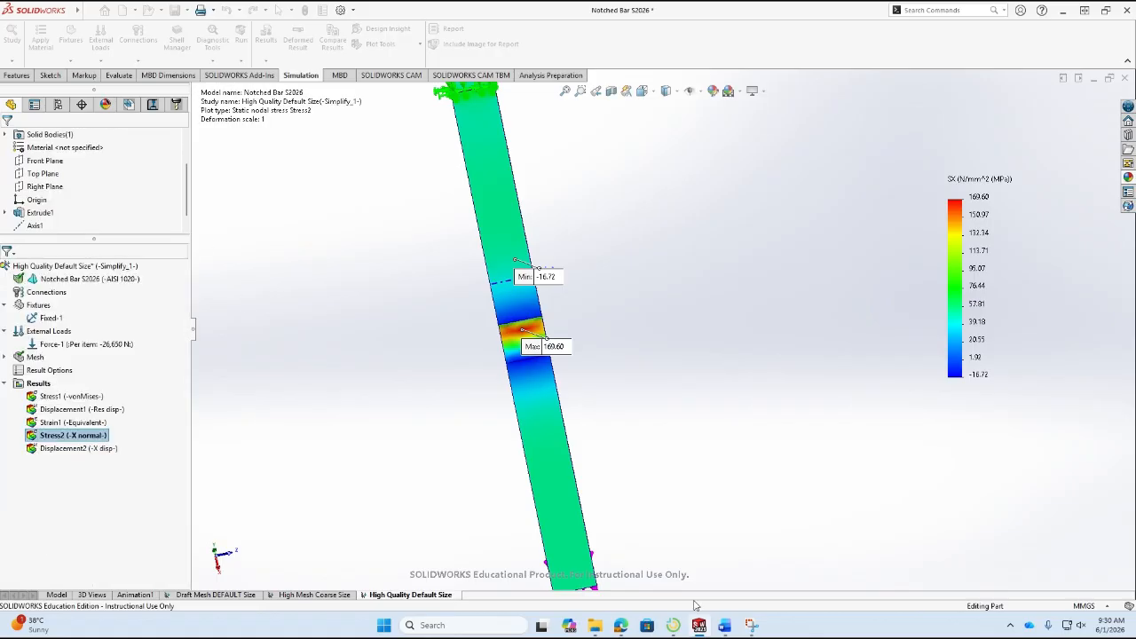
# Switch to Word and color the margin of safety calculations of the High Quality Mesh DEFAULT Size and COARSE Size rows red.
pyautogui.click(724, 625)
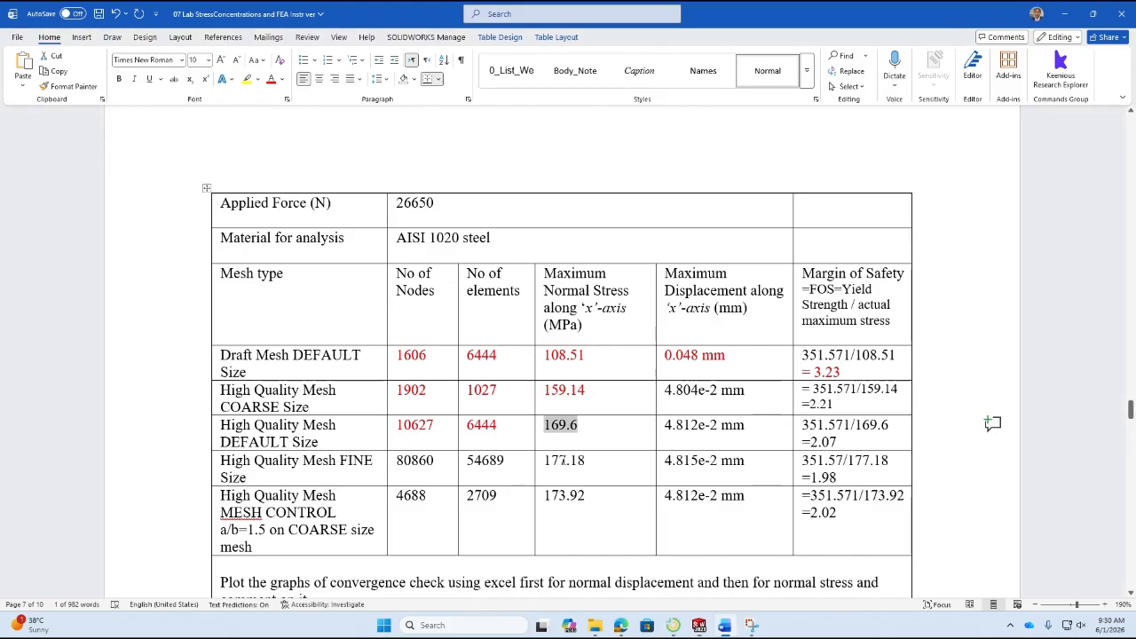
pyautogui.click(575, 440)
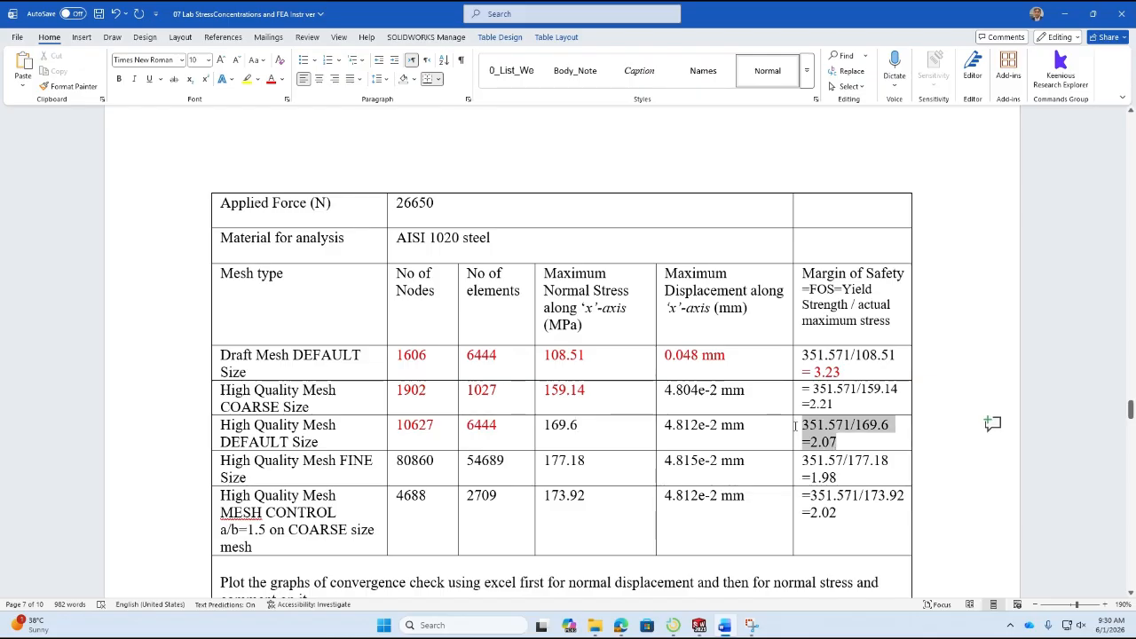
pyautogui.click(272, 81)
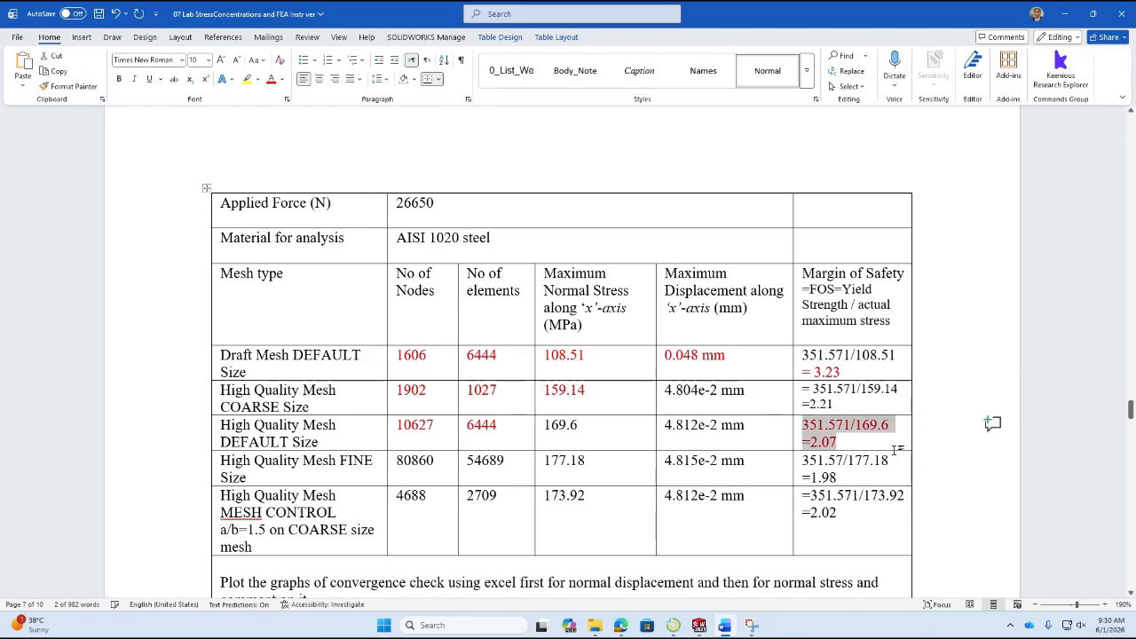
pyautogui.tripleClick(841, 410)
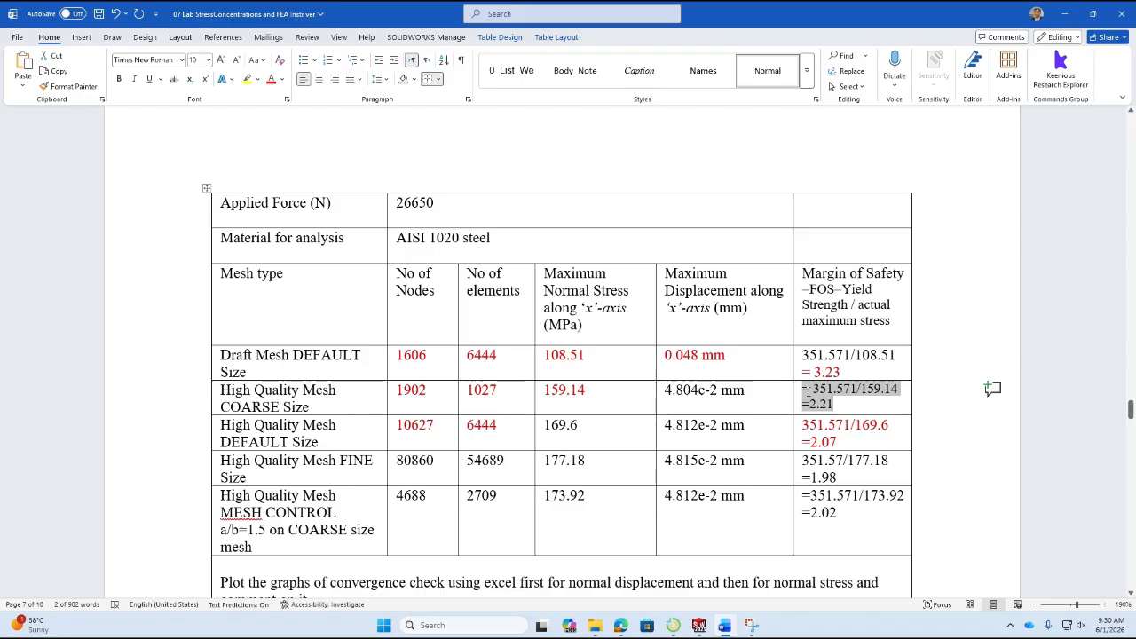
pyautogui.click(828, 421)
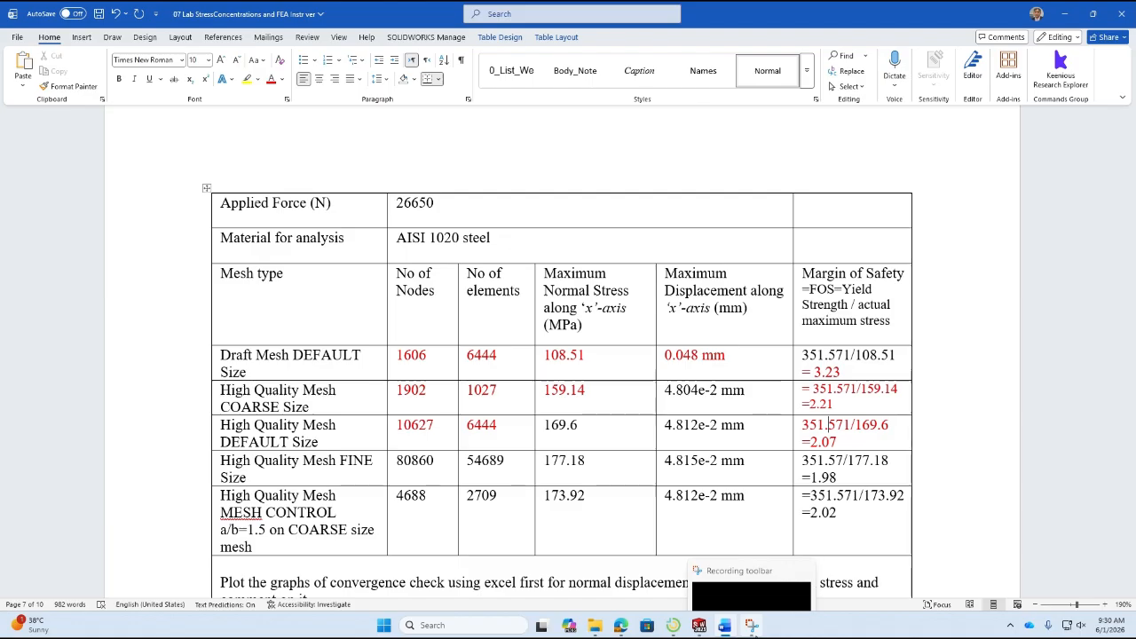
# Return to SOLIDWORKS and copy the High Quality Default Size study as a static study named High Mesh Fine Size.
pyautogui.click(699, 626)
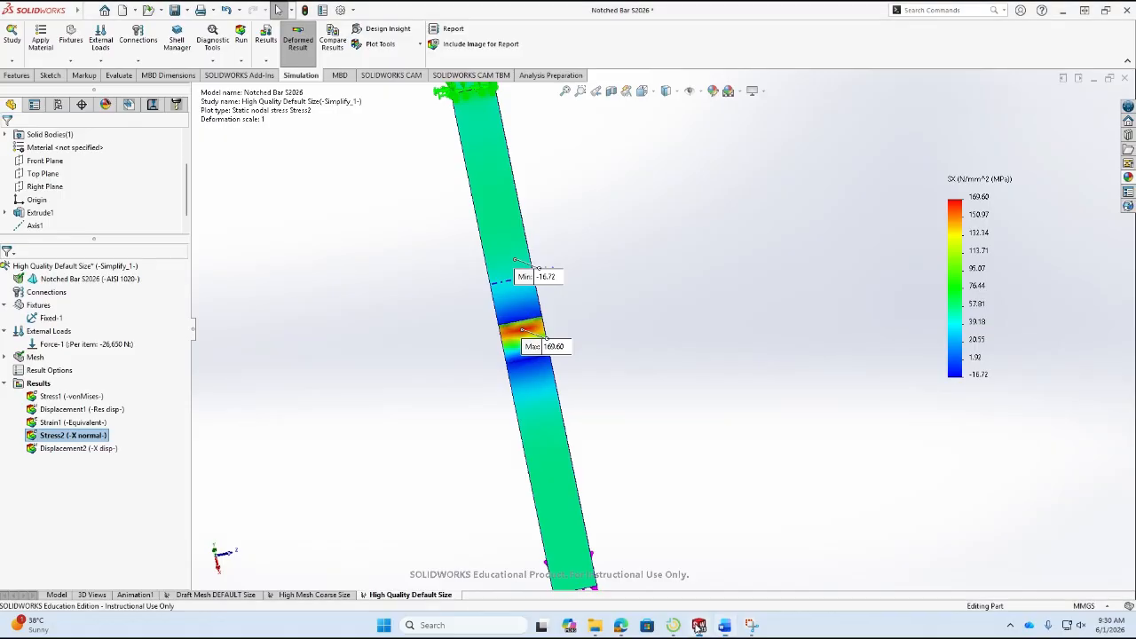
pyautogui.rightClick(408, 595)
pyautogui.click(416, 506)
pyautogui.moveTo(135, 270); pyautogui.dragTo(3, 257)
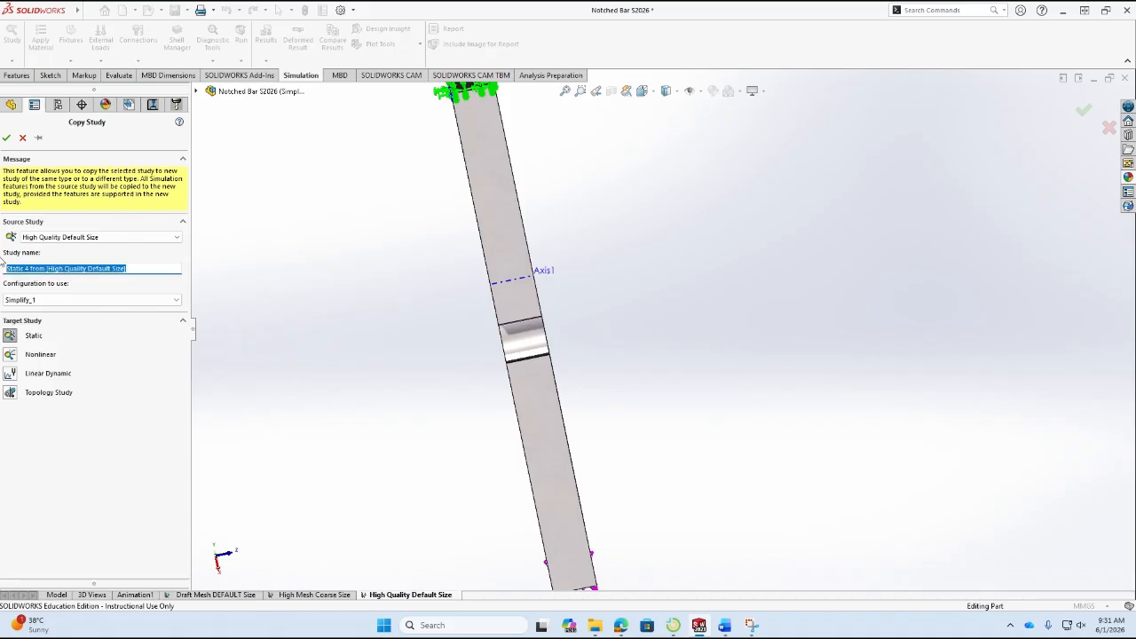
pyautogui.write('H')
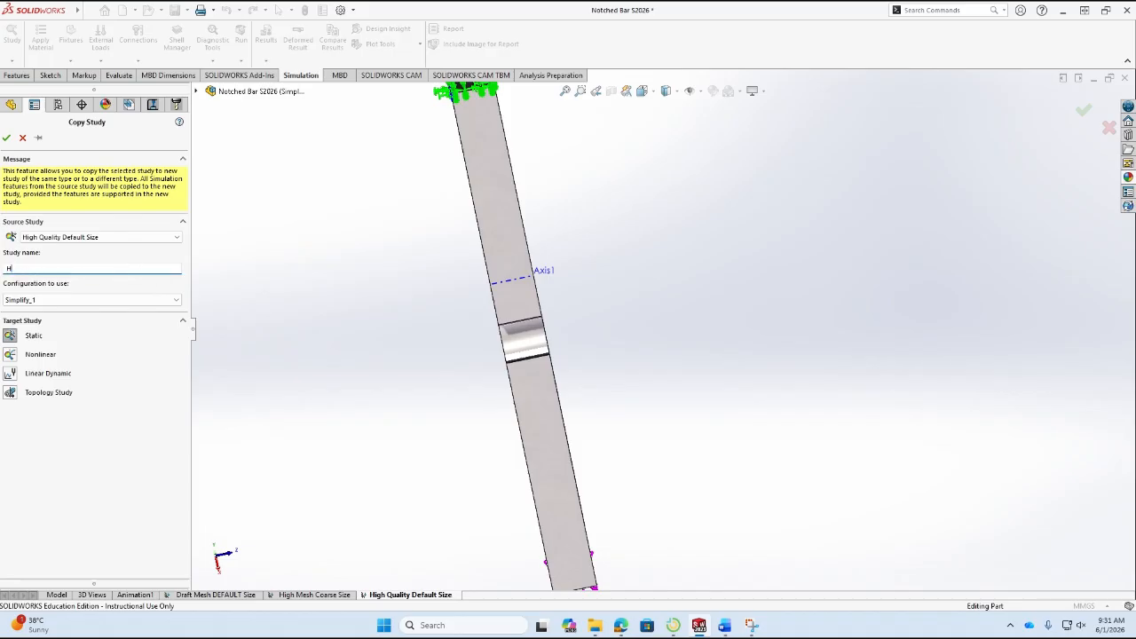
pyautogui.write('igh Mesh Fine Size')
pyautogui.click(6, 137)
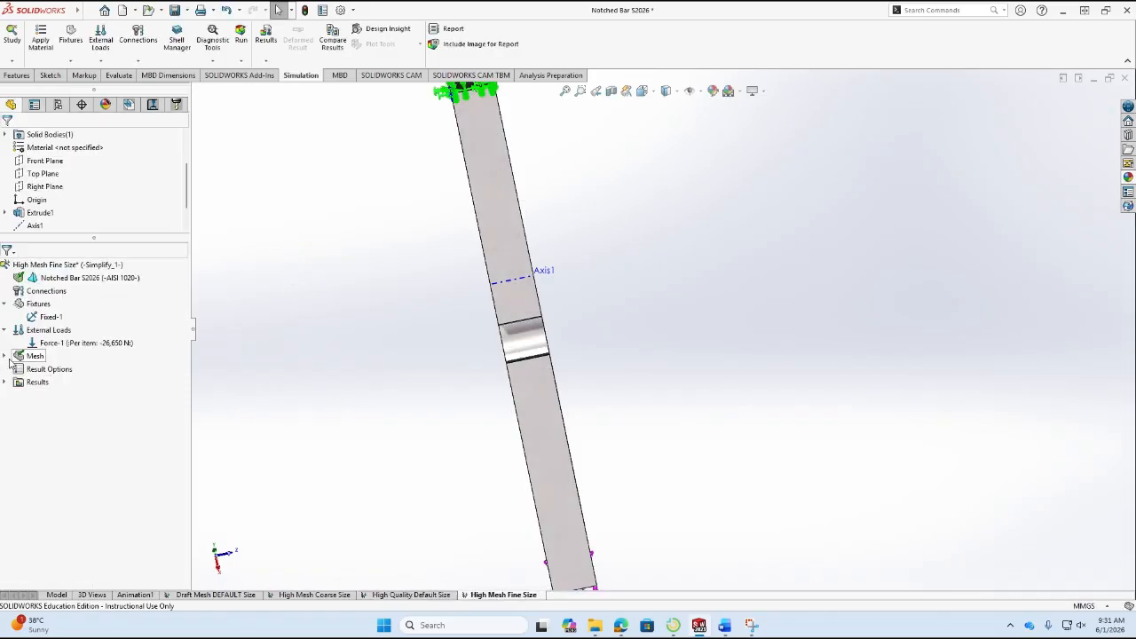
# Remesh the High Mesh Fine Size study with a high-quality standard mesh at the finest density.
pyautogui.rightClick(41, 359)
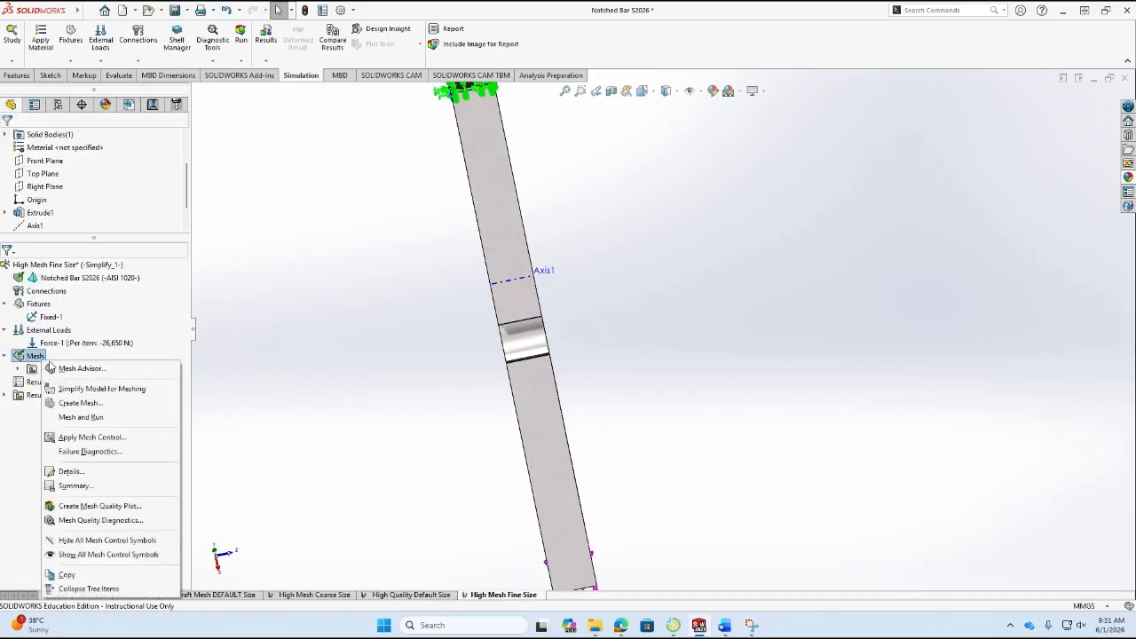
pyautogui.click(81, 404)
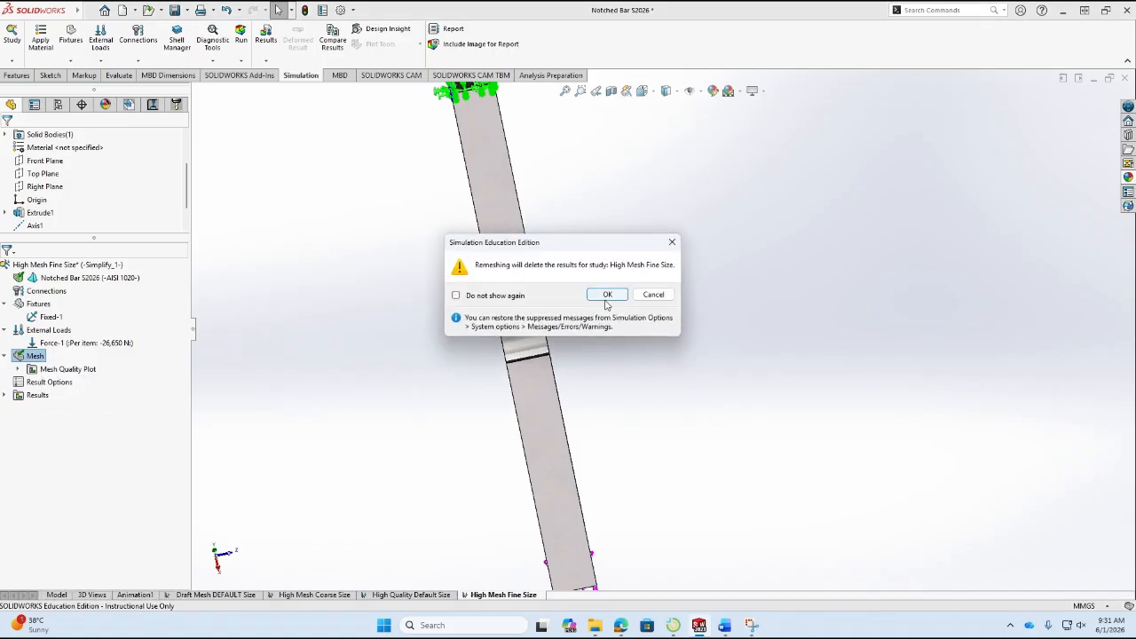
pyautogui.click(607, 302)
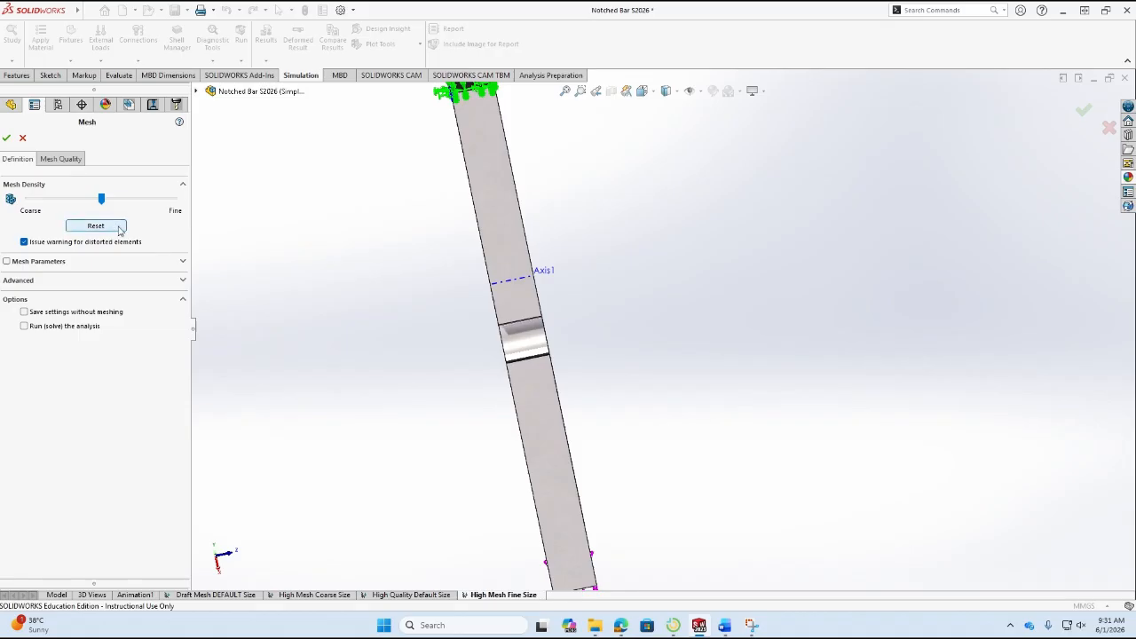
pyautogui.doubleClick(175, 199)
pyautogui.moveTo(106, 197); pyautogui.dragTo(212, 216)
pyautogui.click(63, 160)
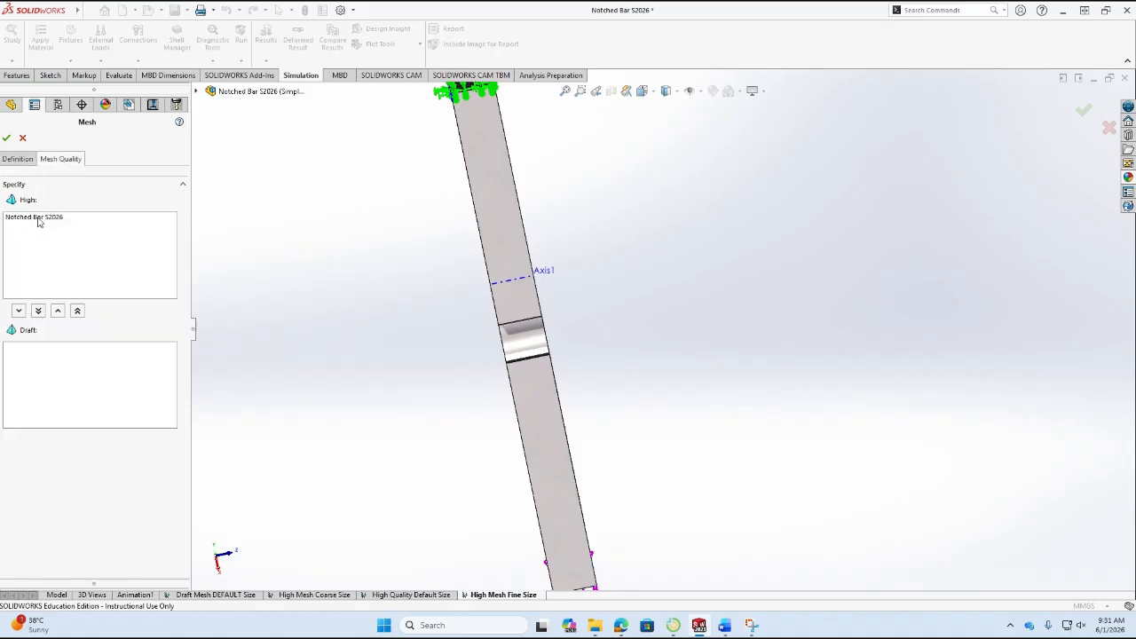
pyautogui.click(18, 158)
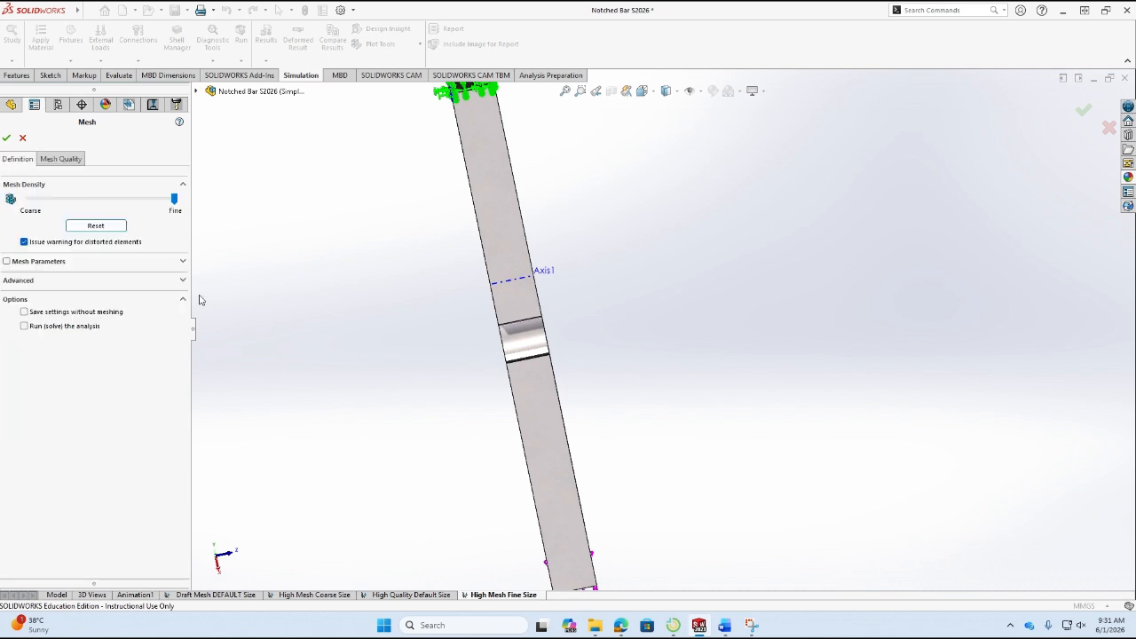
pyautogui.click(183, 262)
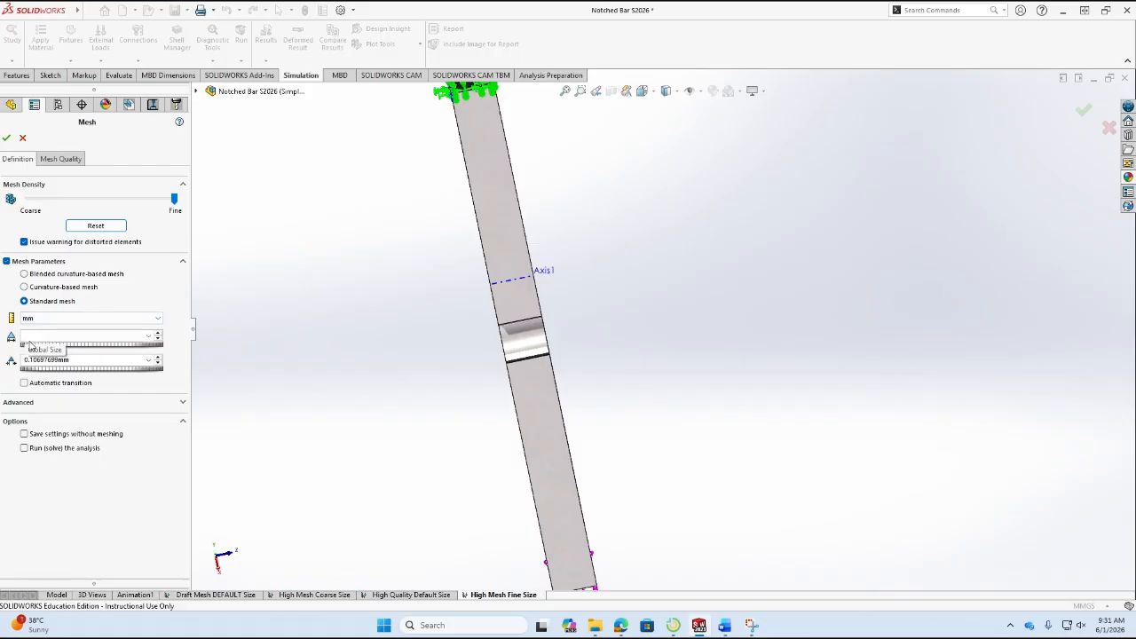
pyautogui.click(7, 137)
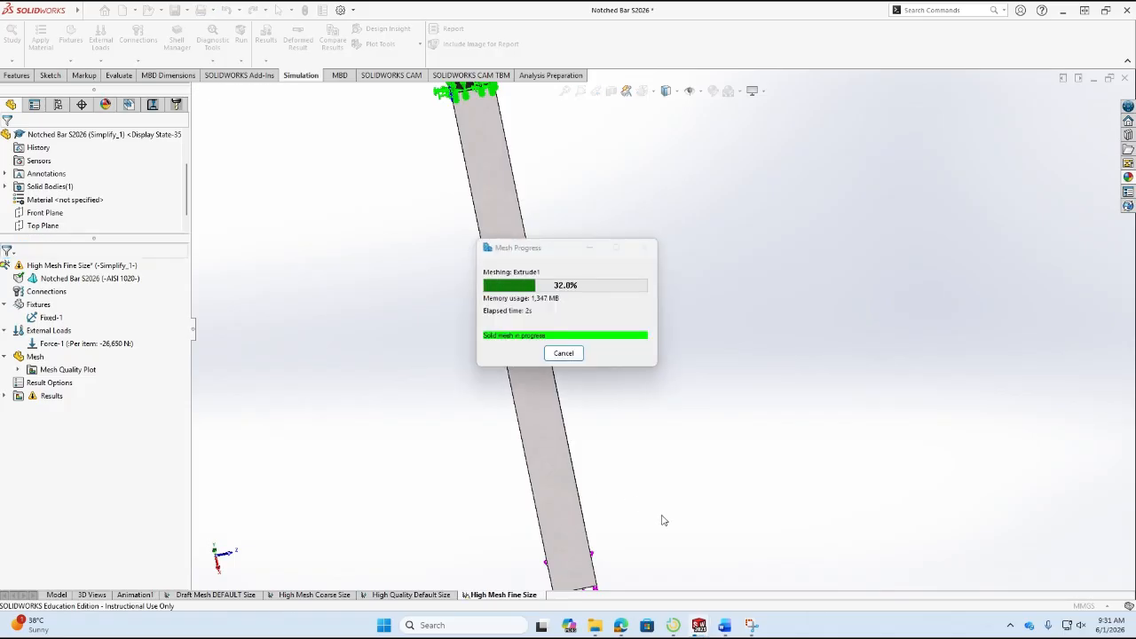
# Examine the fine mesh on the bar's fixed end, faces and notches.
pyautogui.moveTo(566, 337); pyautogui.dragTo(966, 284, button='middle')
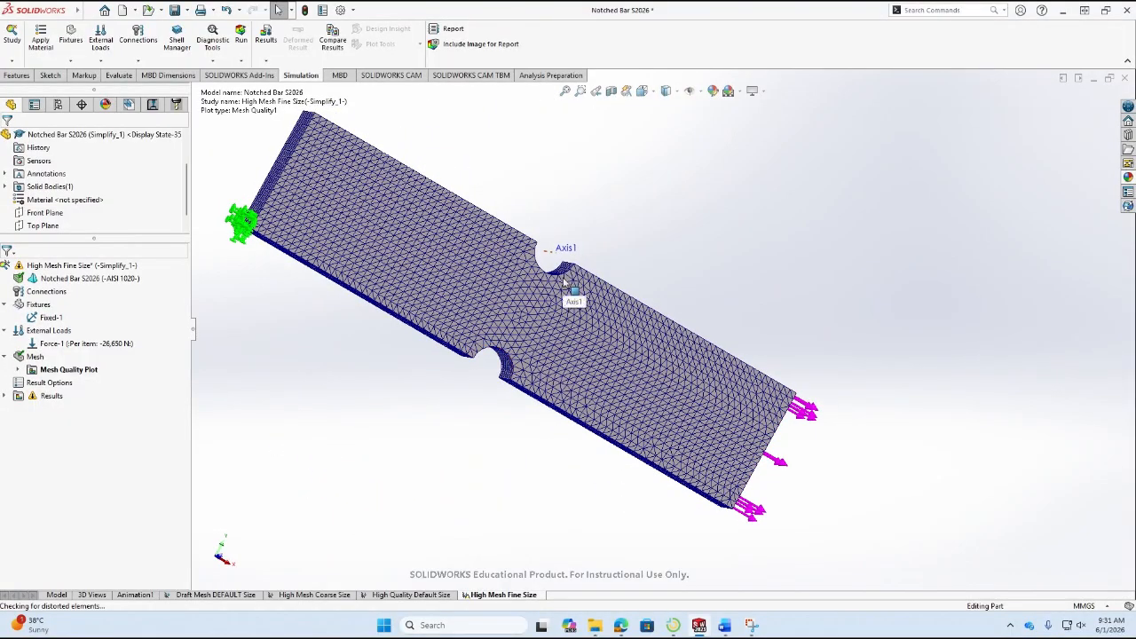
pyautogui.moveTo(247, 251); pyautogui.dragTo(249, 422, button='middle')
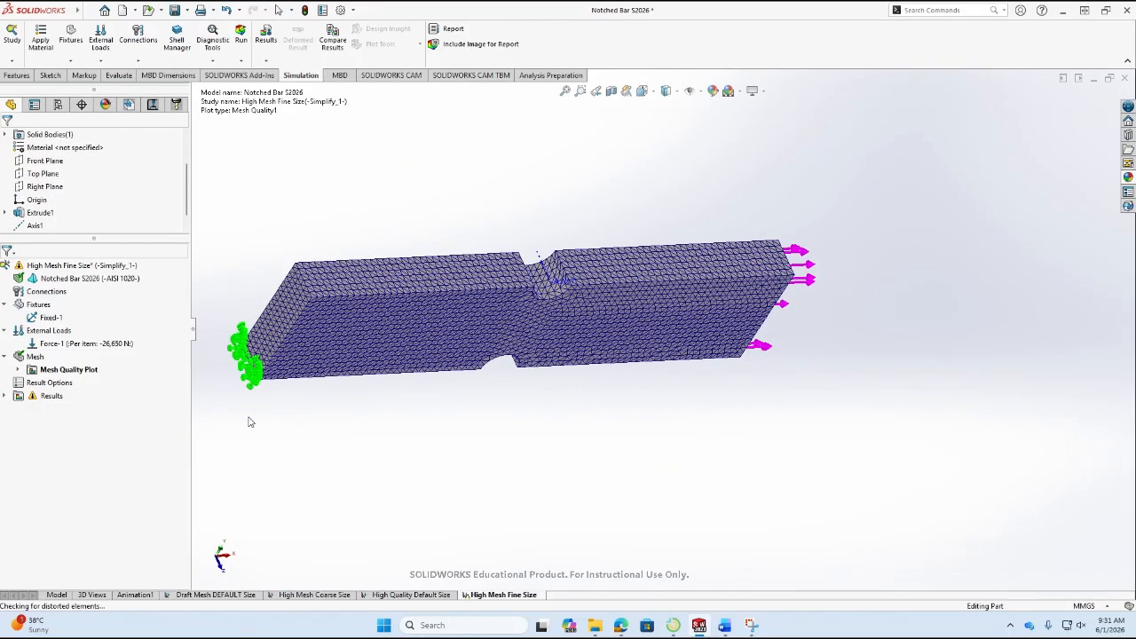
pyautogui.scroll(2, 325, 356)
pyautogui.scroll(-6, 333, 364)
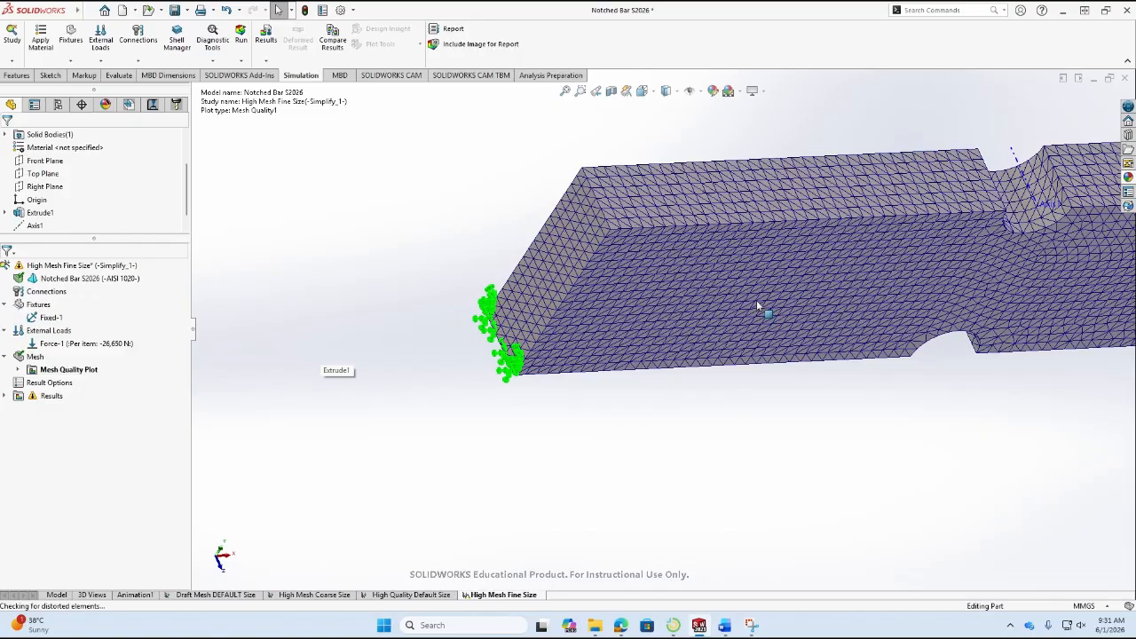
pyautogui.scroll(3, 701, 338)
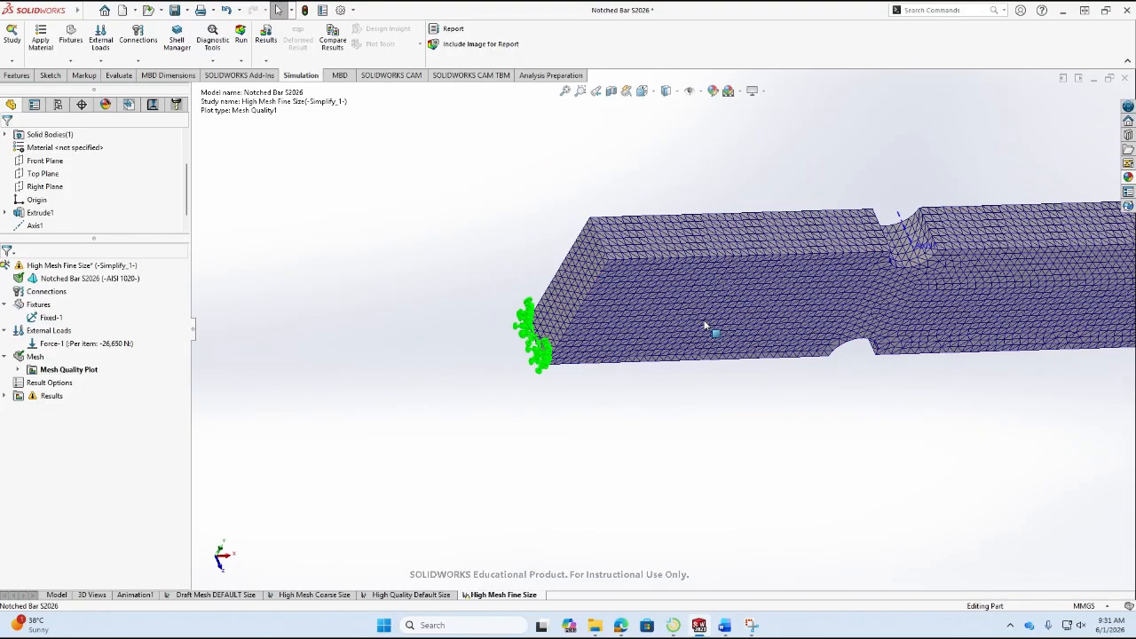
pyautogui.moveTo(710, 358); pyautogui.dragTo(658, 236, button='middle')
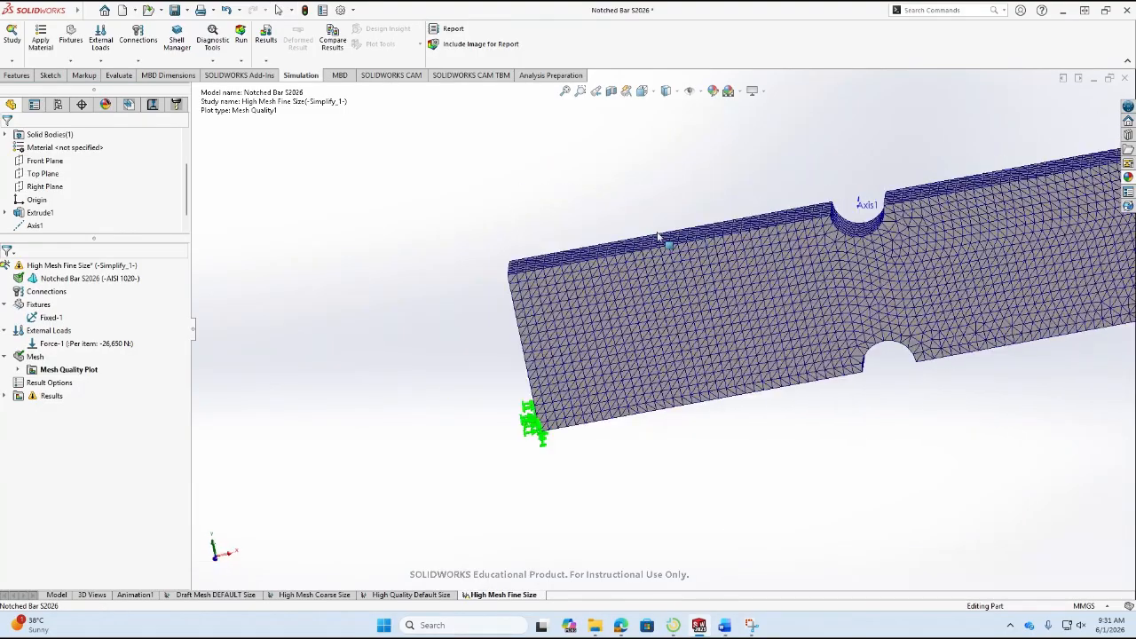
pyautogui.scroll(3, 853, 311)
pyautogui.scroll(-1, 986, 307)
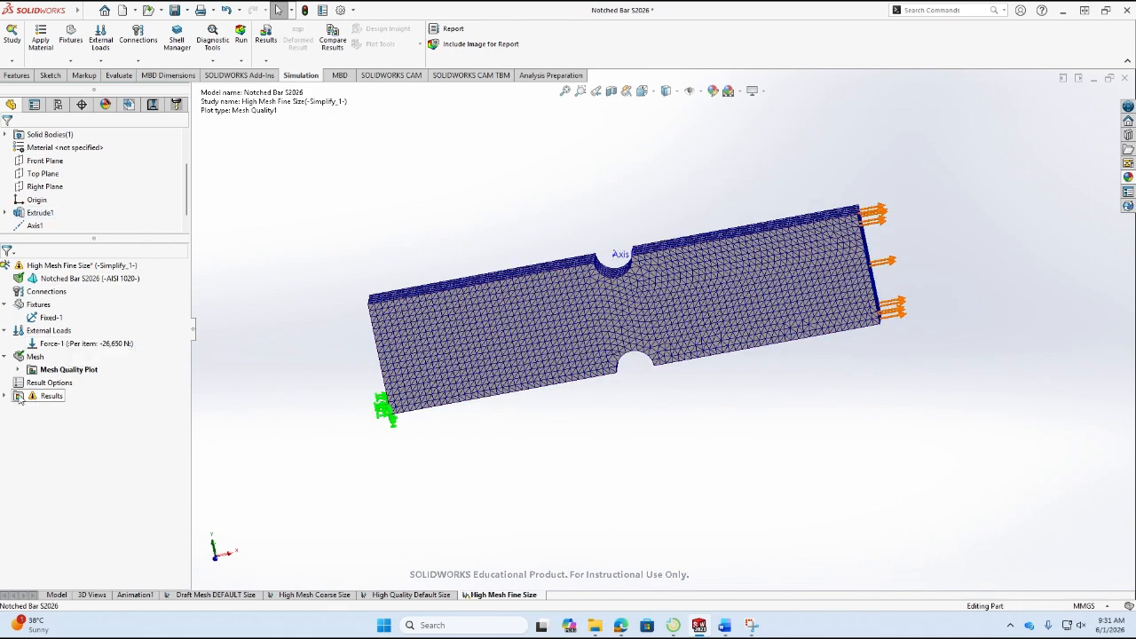
# Run the High Mesh Fine Size study and check the node and element counts in its mesh details.
pyautogui.click(241, 37)
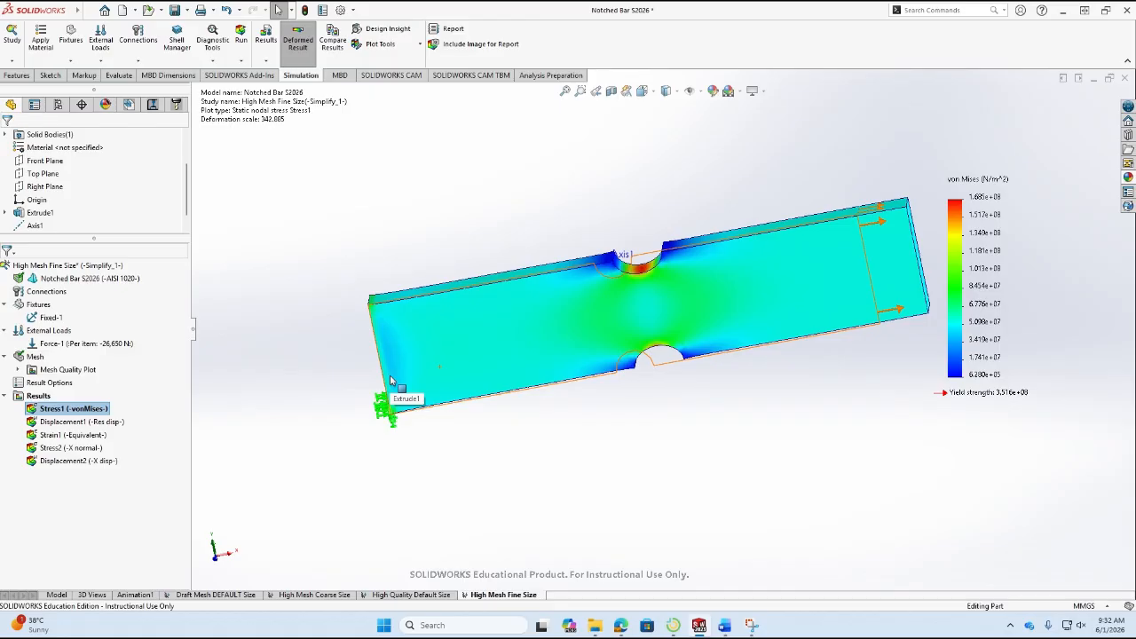
pyautogui.rightClick(43, 358)
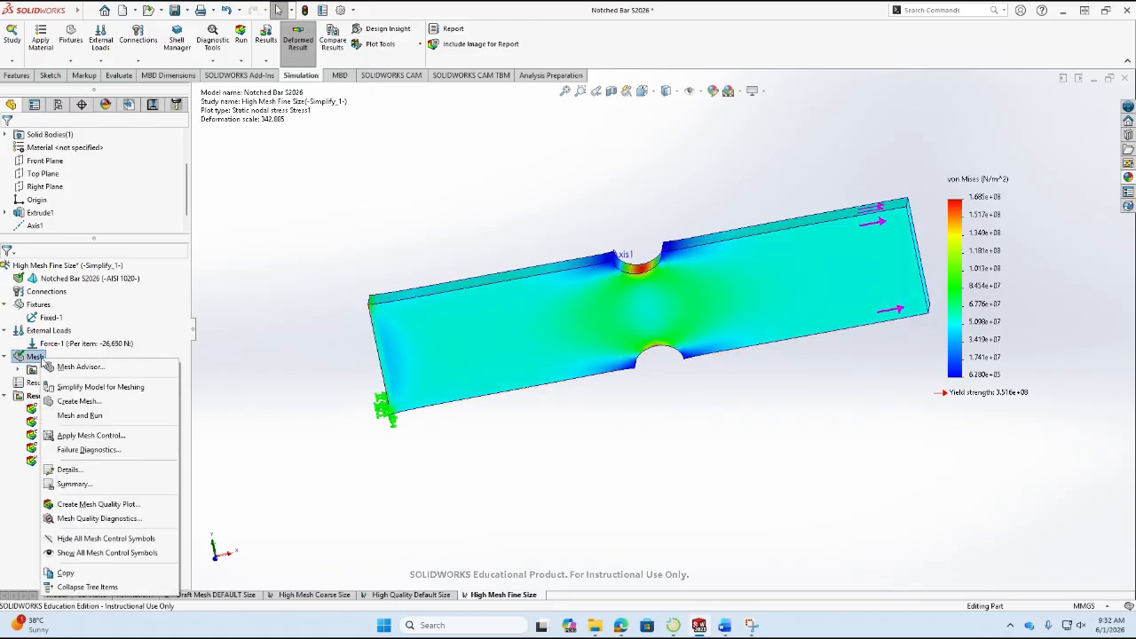
pyautogui.click(71, 469)
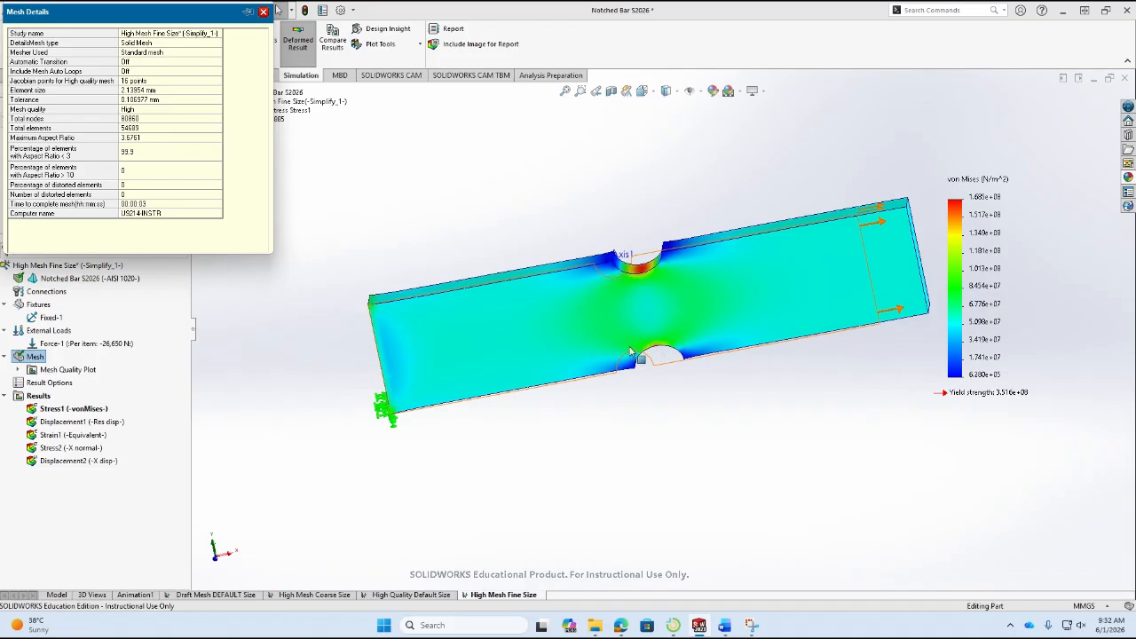
pyautogui.click(263, 11)
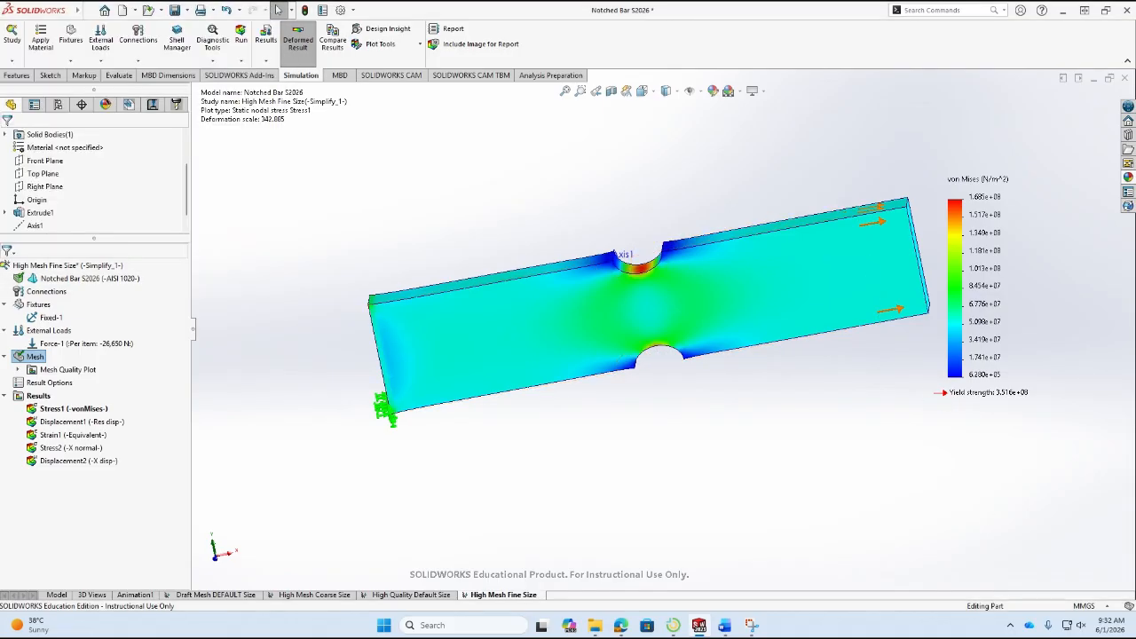
# In Word, color the DEFAULT Size row's stress and displacement and all of the FINE Size row's results red, and return to SOLIDWORKS.
pyautogui.click(734, 627)
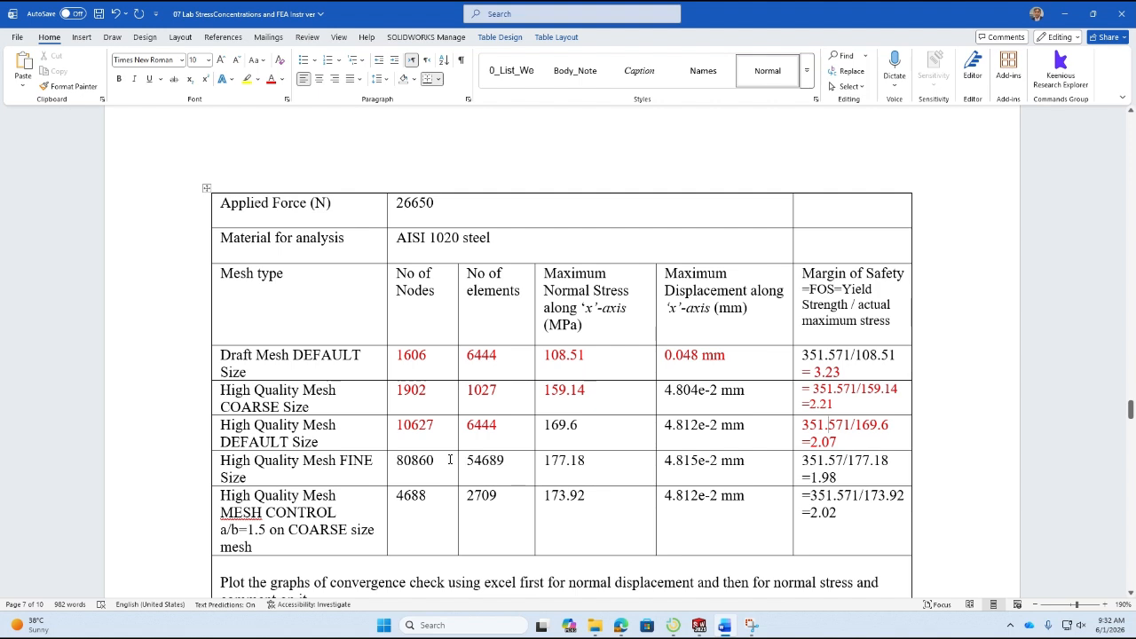
pyautogui.moveTo(538, 427); pyautogui.dragTo(798, 421)
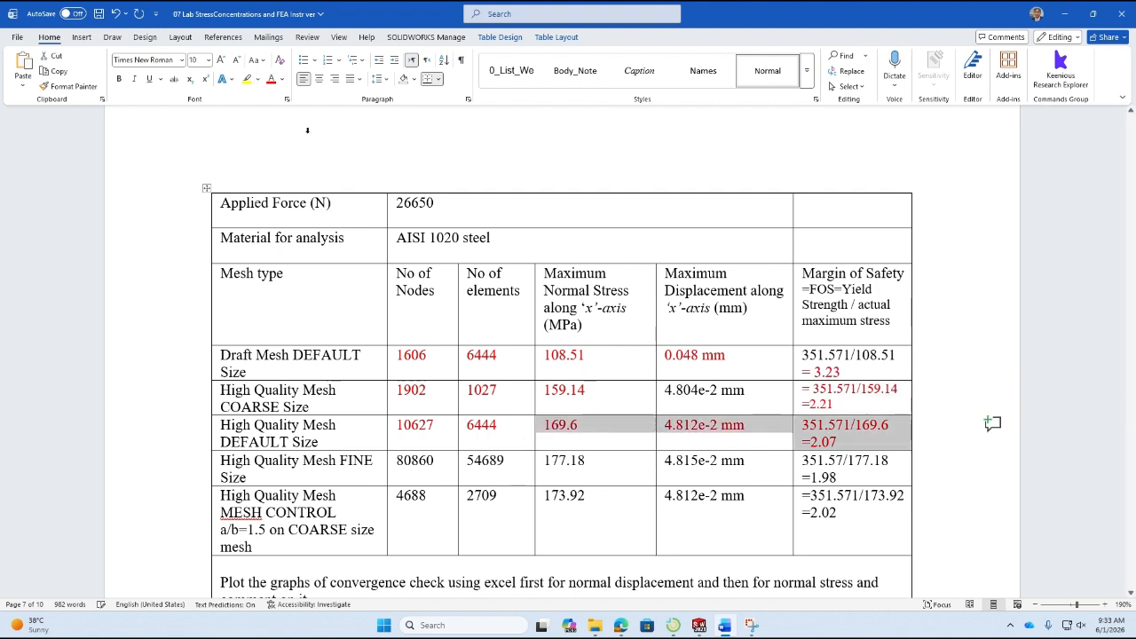
pyautogui.moveTo(396, 468); pyautogui.dragTo(815, 475)
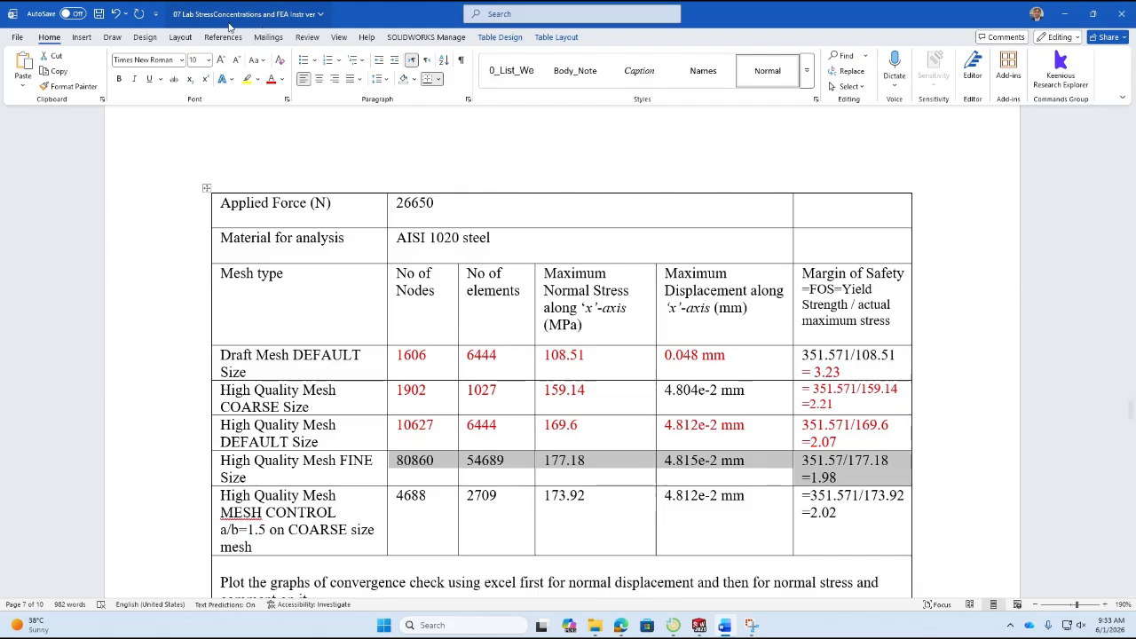
pyautogui.click(270, 80)
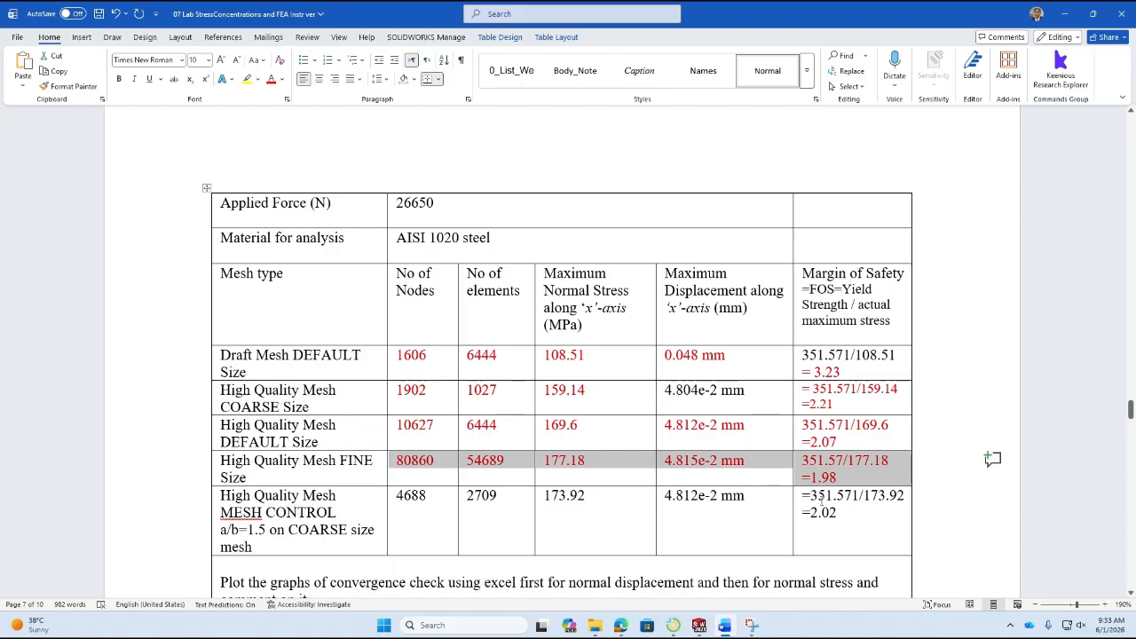
pyautogui.moveTo(857, 478); pyautogui.dragTo(805, 479)
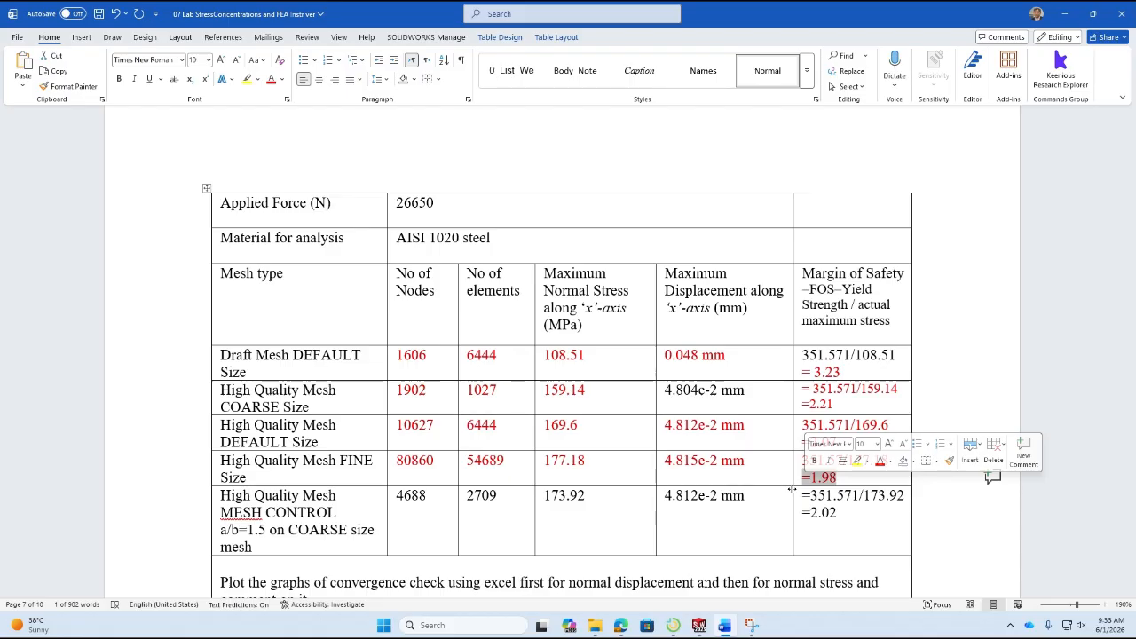
pyautogui.click(698, 625)
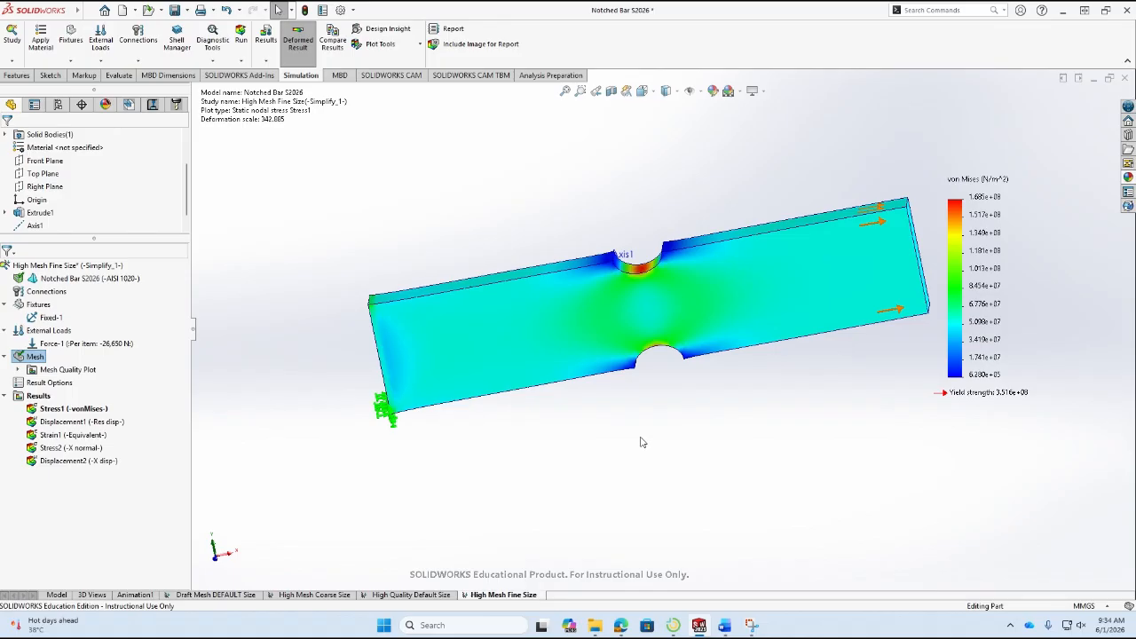
# Show the X normal stress plot of the High Mesh Fine Size study and probe two nodes between the notches.
pyautogui.doubleClick(71, 448)
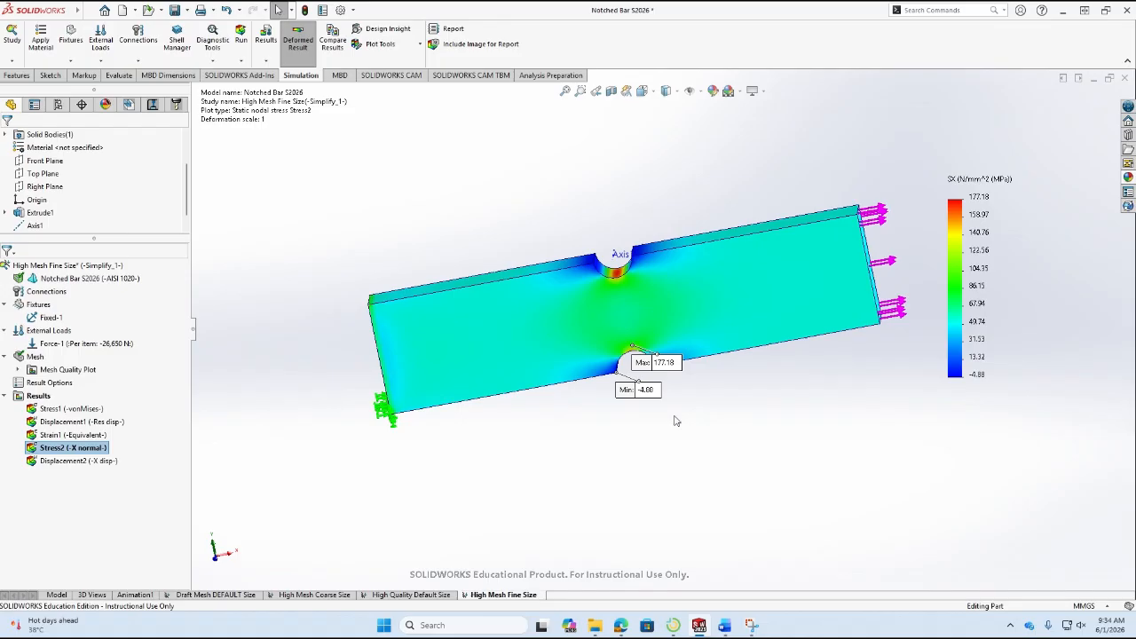
pyautogui.moveTo(655, 362); pyautogui.dragTo(771, 398)
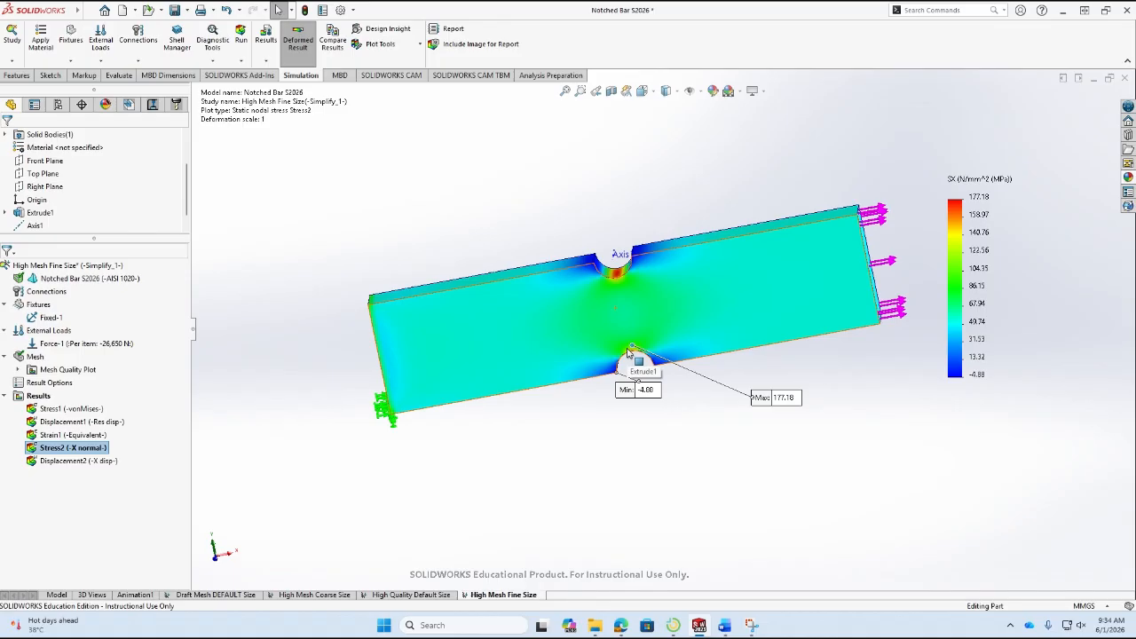
pyautogui.click(391, 46)
pyautogui.click(415, 102)
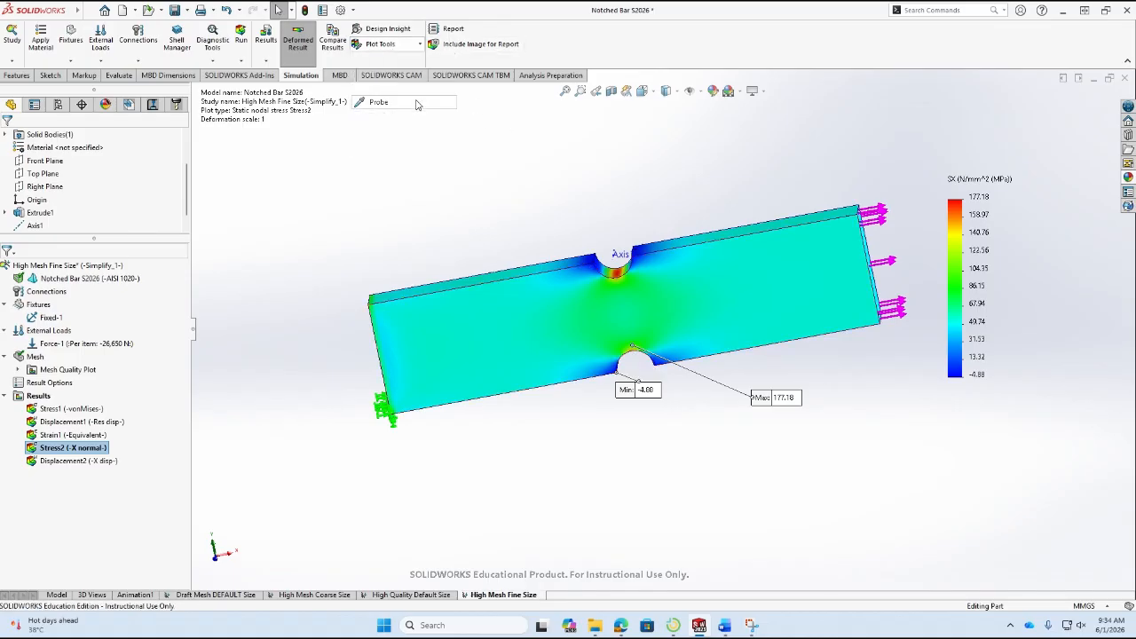
pyautogui.click(628, 320)
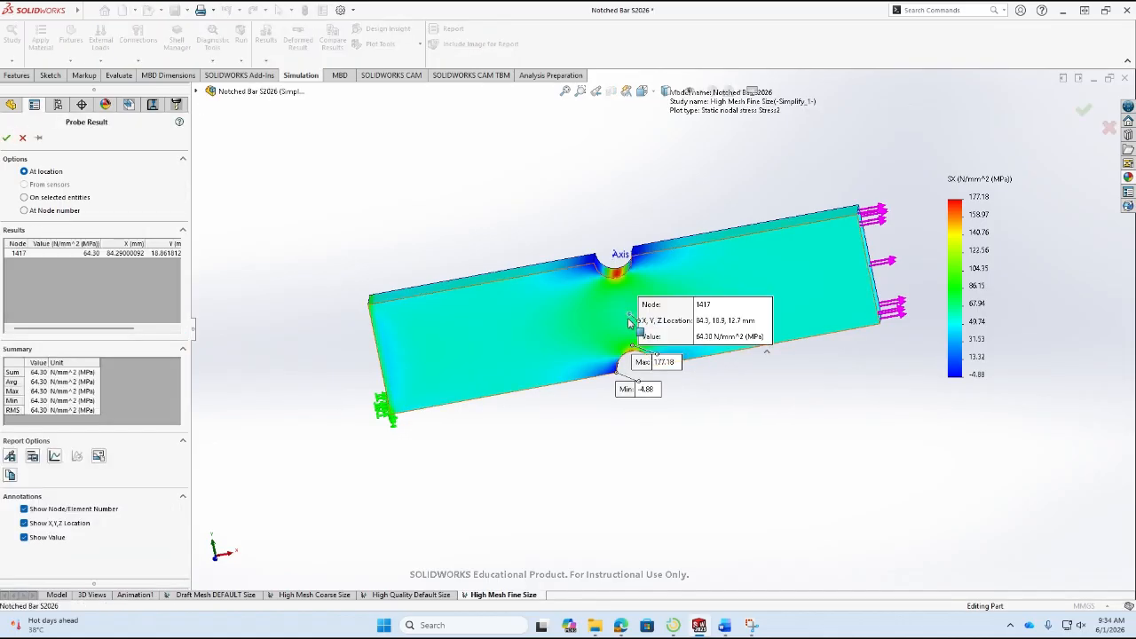
pyautogui.click(621, 291)
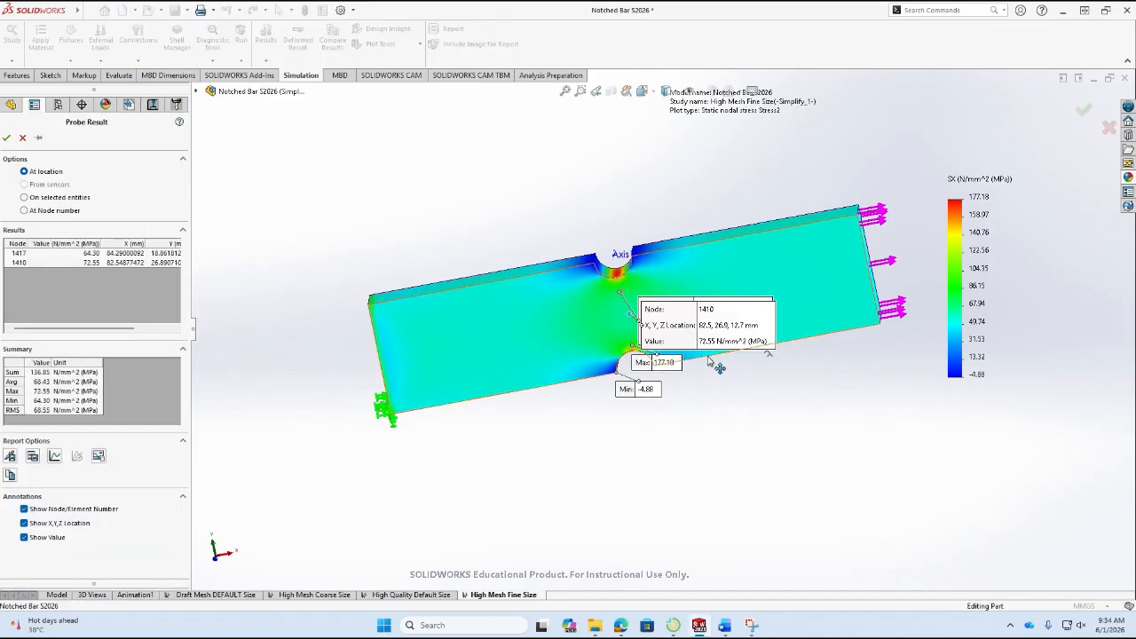
pyautogui.moveTo(715, 335); pyautogui.dragTo(626, 428)
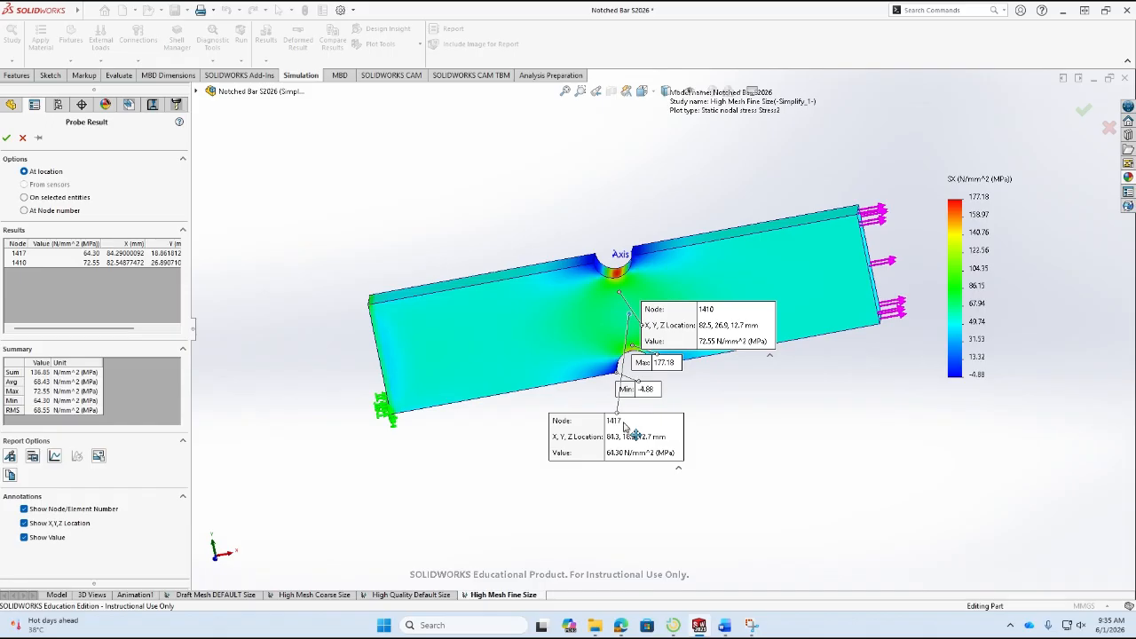
pyautogui.click(23, 137)
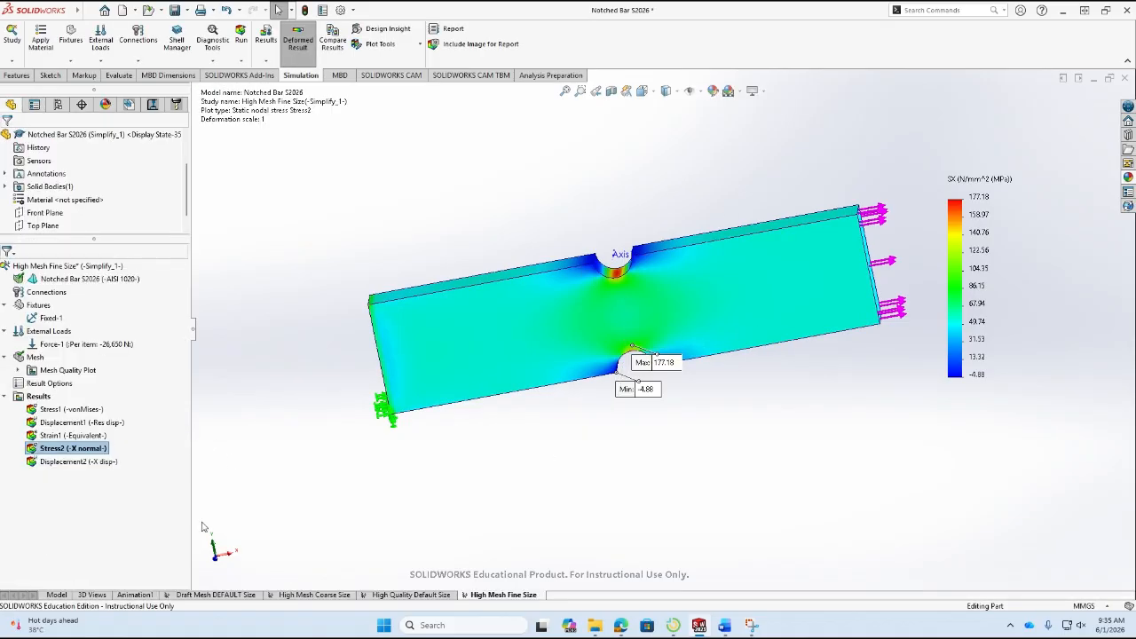
# Copy the High Mesh Fine Size study as a static study named High Quality Control Mesh, consulting the Word table for the case name.
pyautogui.rightClick(513, 600)
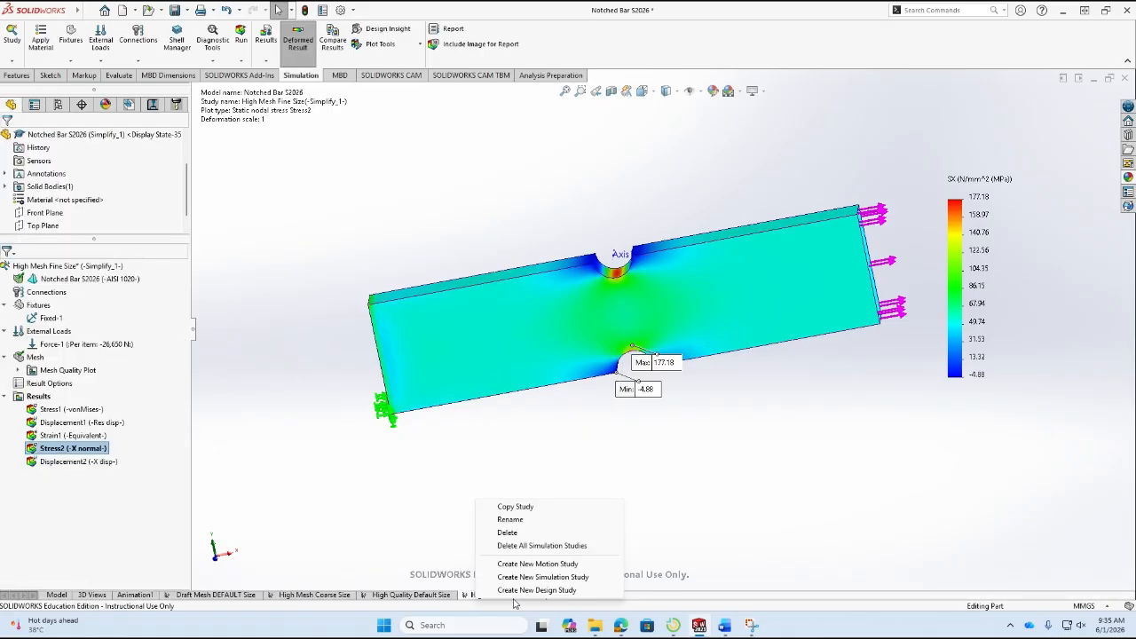
pyautogui.click(518, 512)
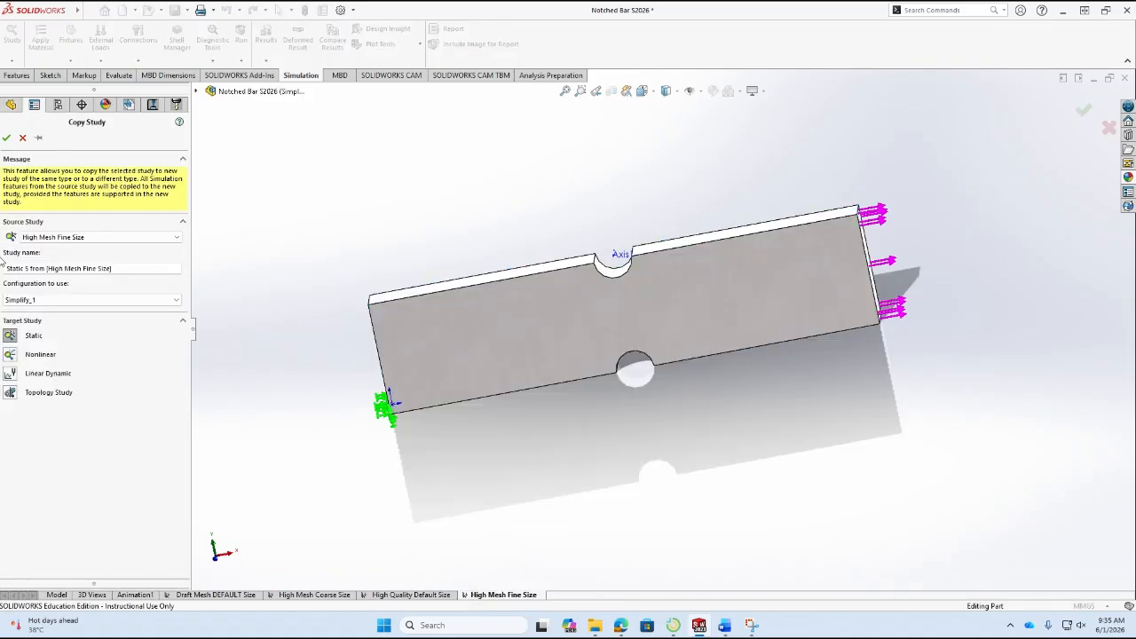
pyautogui.moveTo(113, 269); pyautogui.dragTo(2, 256)
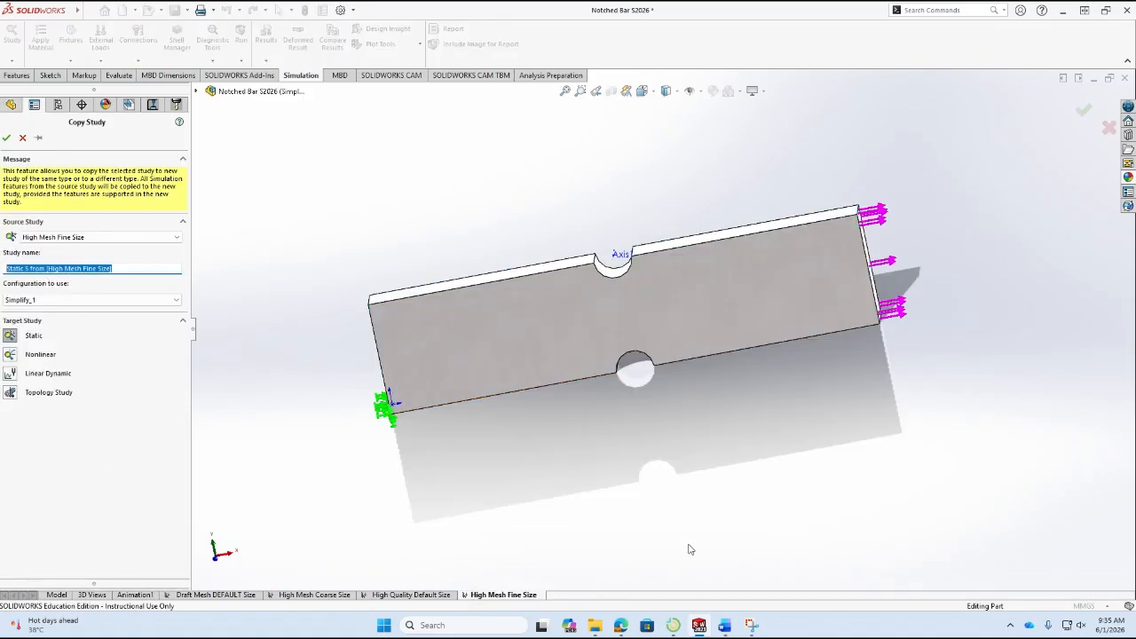
pyautogui.click(726, 625)
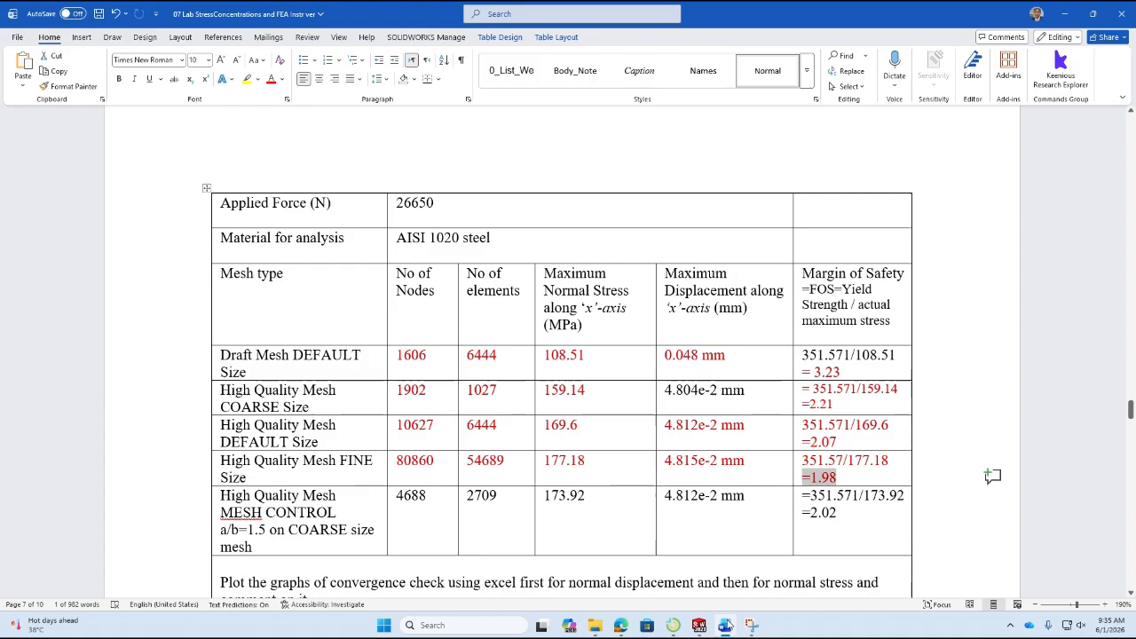
pyautogui.click(730, 627)
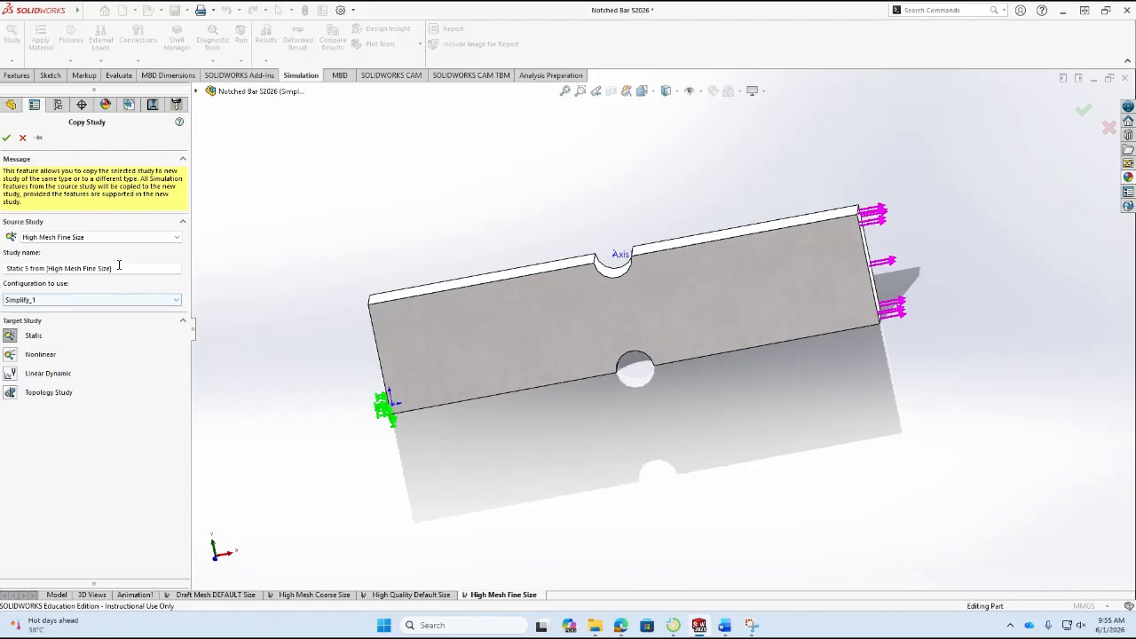
pyautogui.moveTo(116, 268); pyautogui.dragTo(3, 271)
pyautogui.write('Hig')
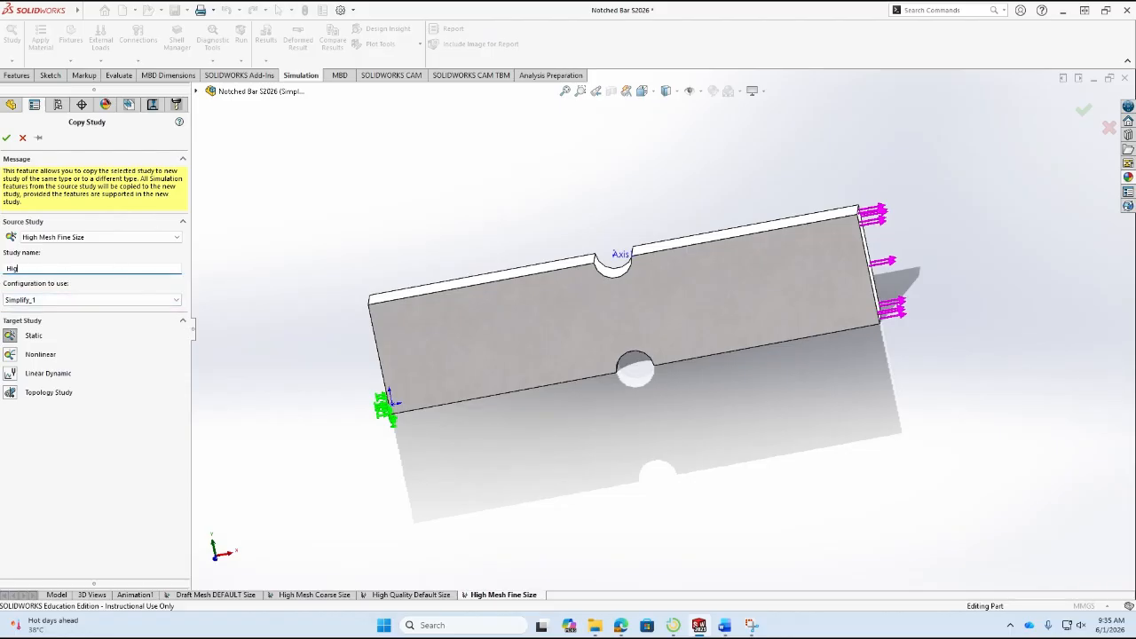
pyautogui.write('h Quality Control Mesh')
pyautogui.click(6, 137)
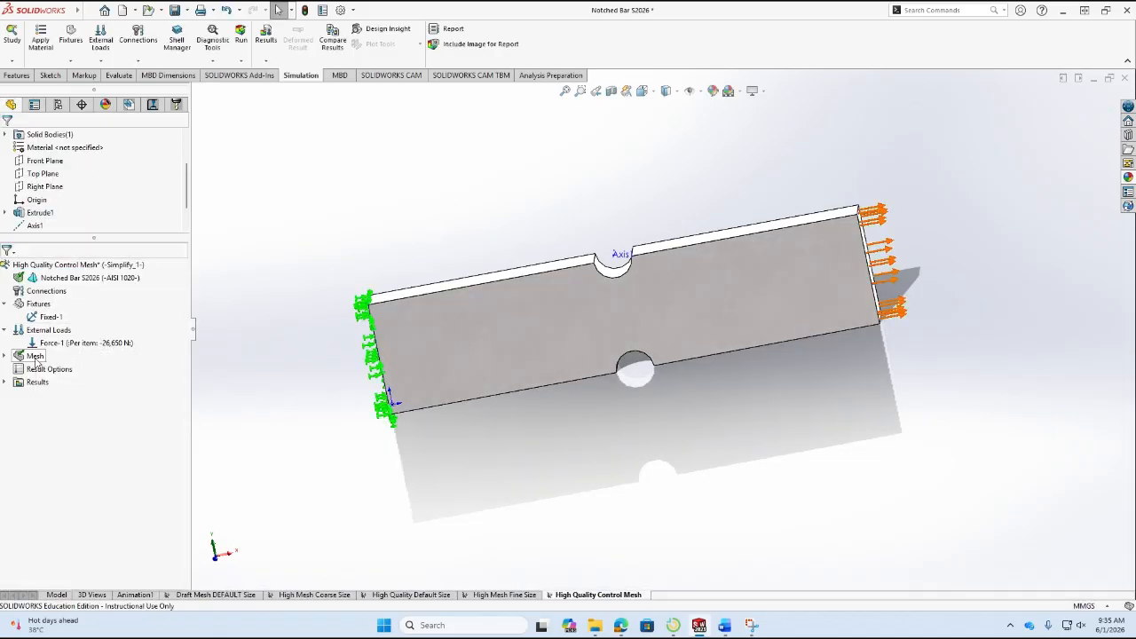
pyautogui.click(6, 356)
pyautogui.rightClick(28, 360)
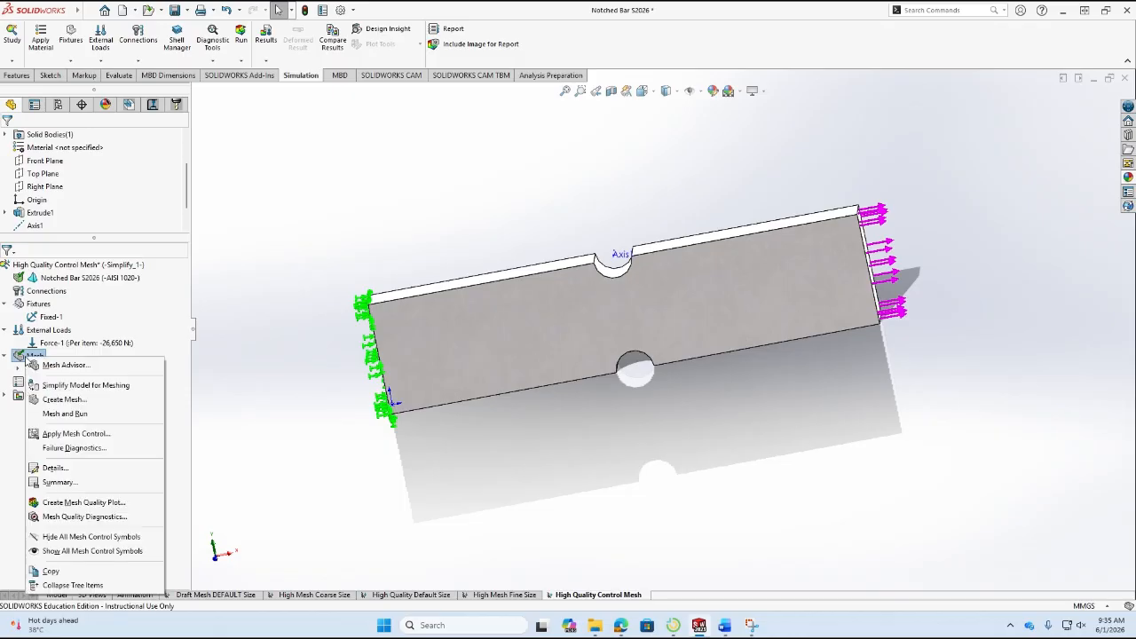
pyautogui.click(99, 434)
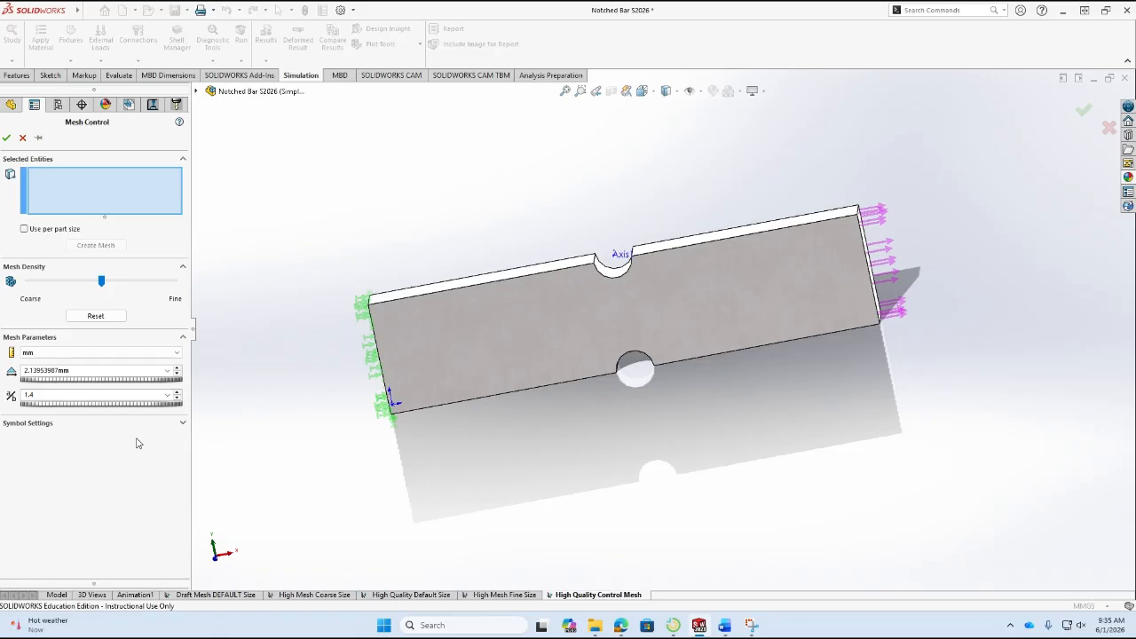
pyautogui.click(22, 138)
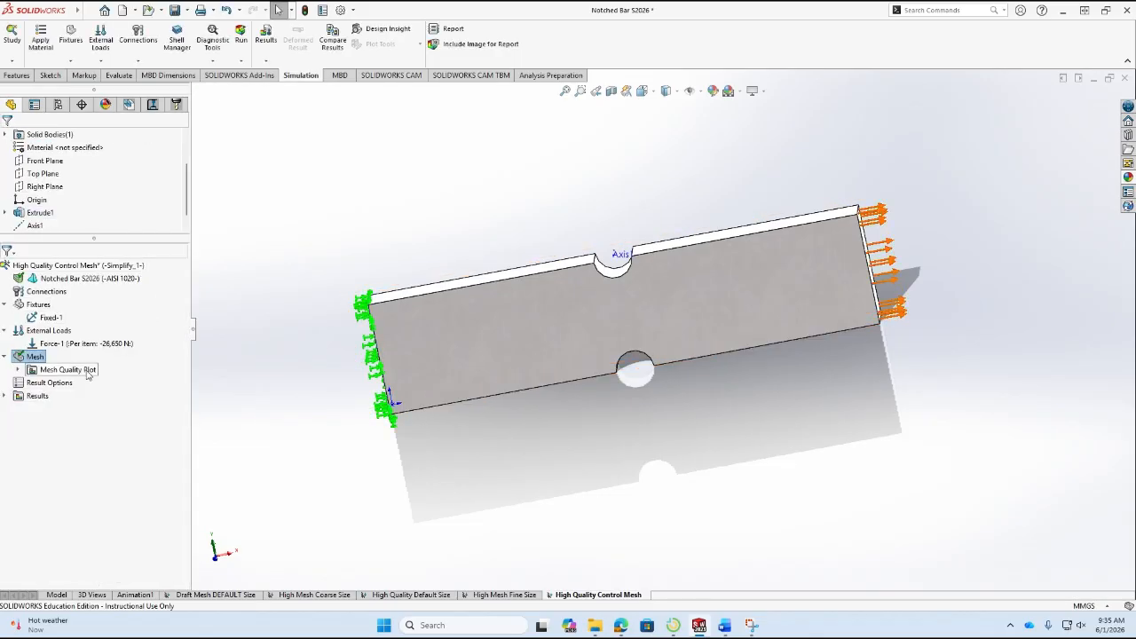
# Remesh the High Quality Control Mesh study with a standard mesh at the coarsest density.
pyautogui.rightClick(42, 360)
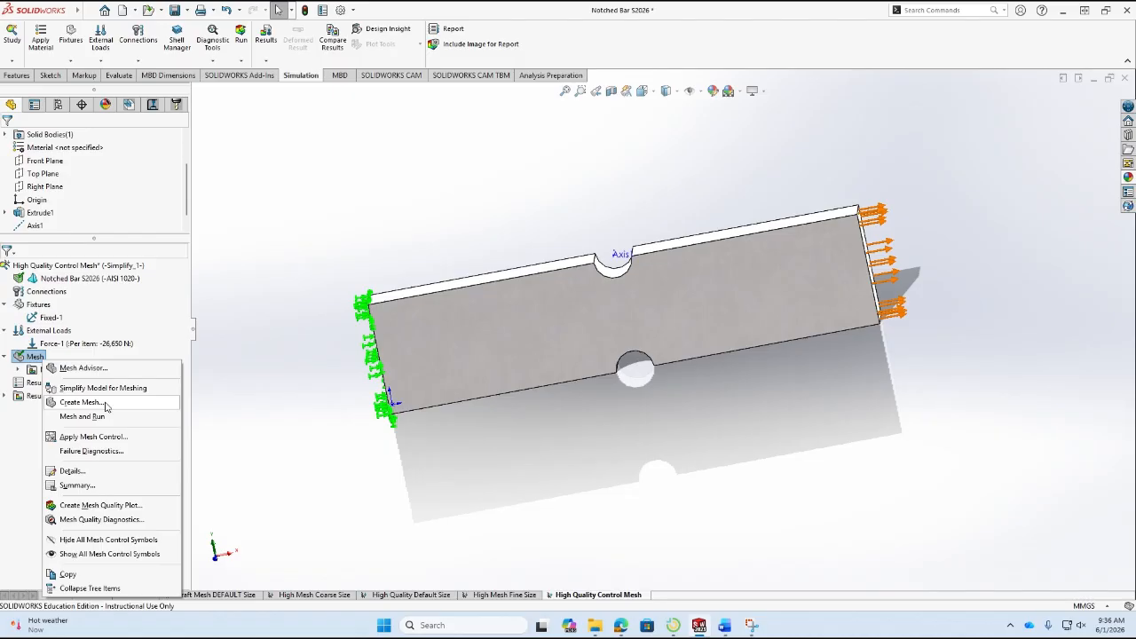
pyautogui.click(82, 402)
pyautogui.click(599, 299)
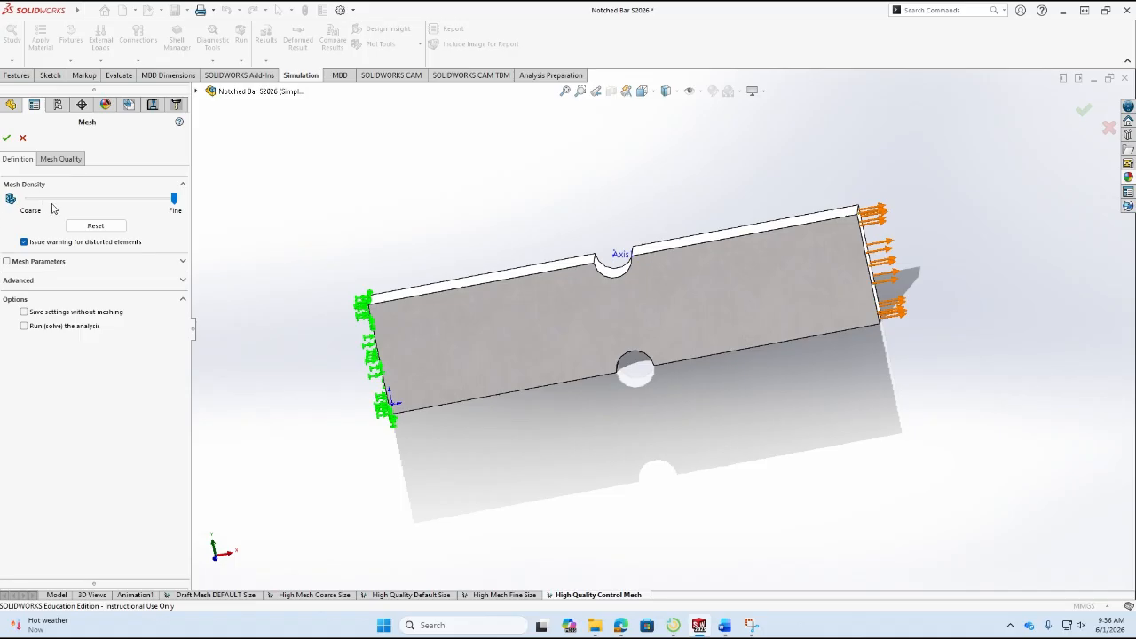
pyautogui.click(96, 228)
pyautogui.moveTo(101, 200); pyautogui.dragTo(24, 201)
pyautogui.click(183, 262)
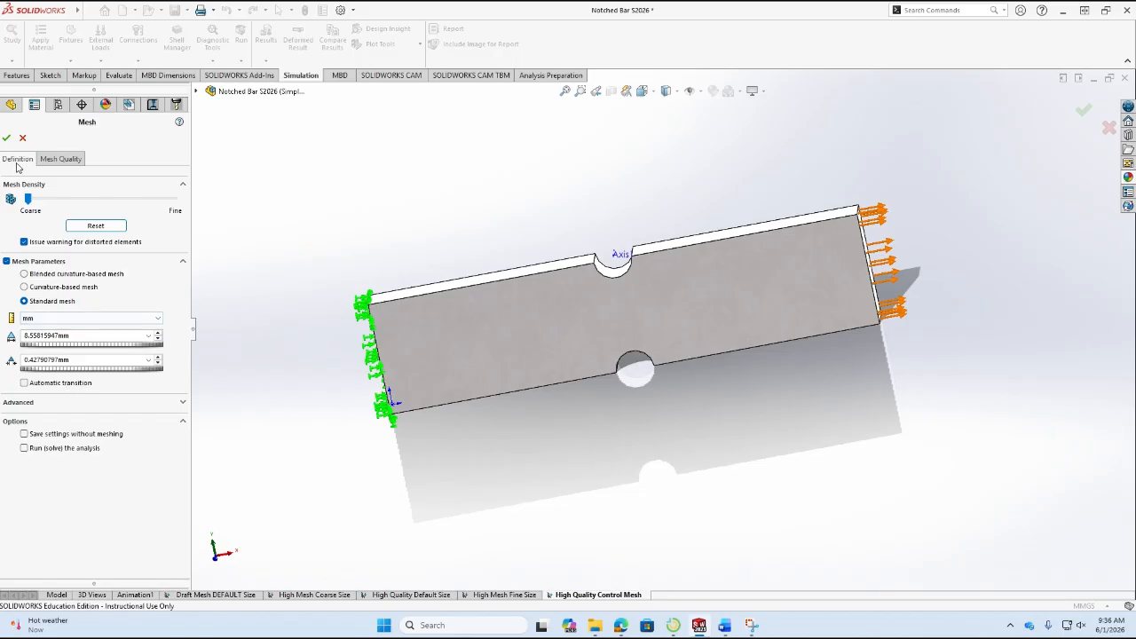
pyautogui.click(6, 138)
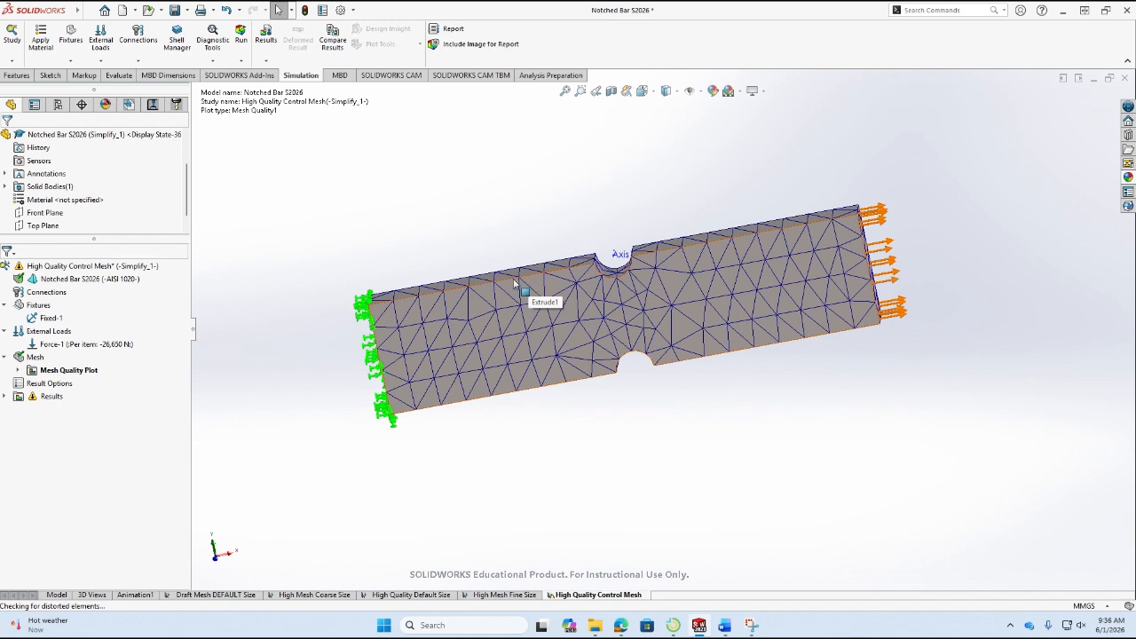
# Start a mesh control with the default density and, after consulting the MESH CONTROL row in Word, set its ratio to 1.5.
pyautogui.rightClick(34, 357)
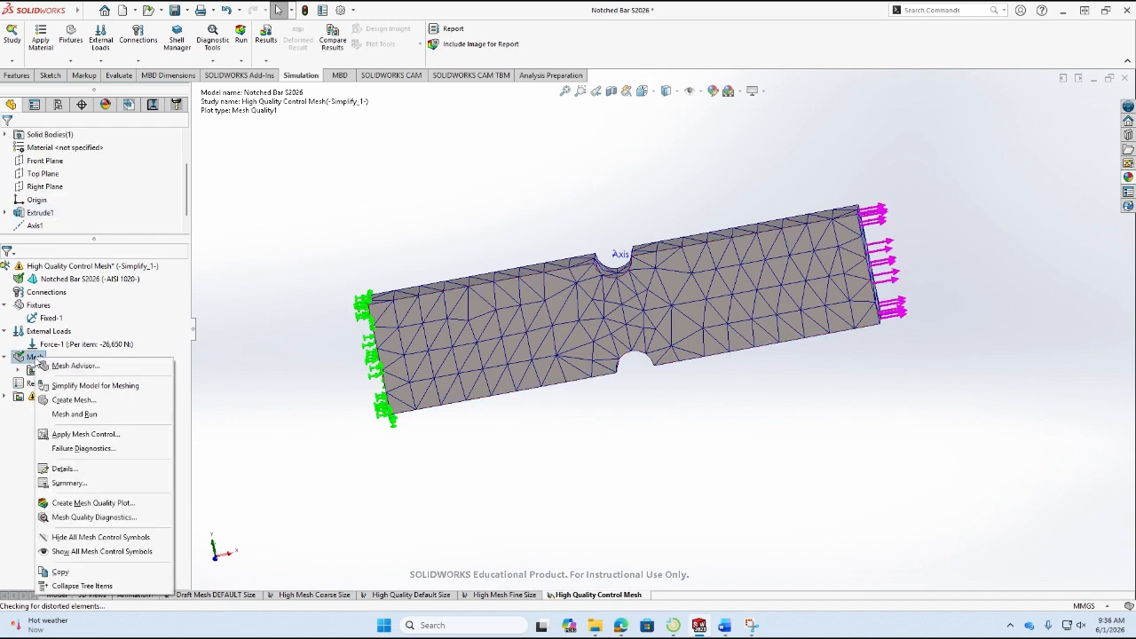
pyautogui.click(78, 435)
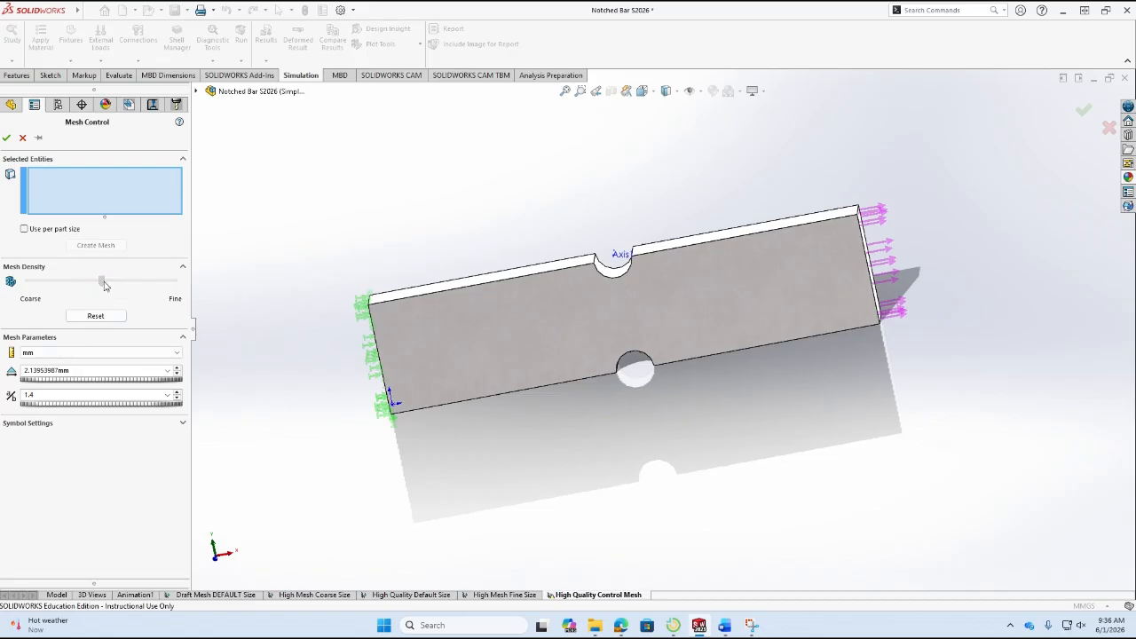
pyautogui.moveTo(101, 282)
pyautogui.mouseDown()
pyautogui.moveTo(181, 286)
pyautogui.moveTo(26, 285)
pyautogui.moveTo(89, 284)
pyautogui.mouseUp()
pyautogui.click(96, 316)
pyautogui.click(724, 625)
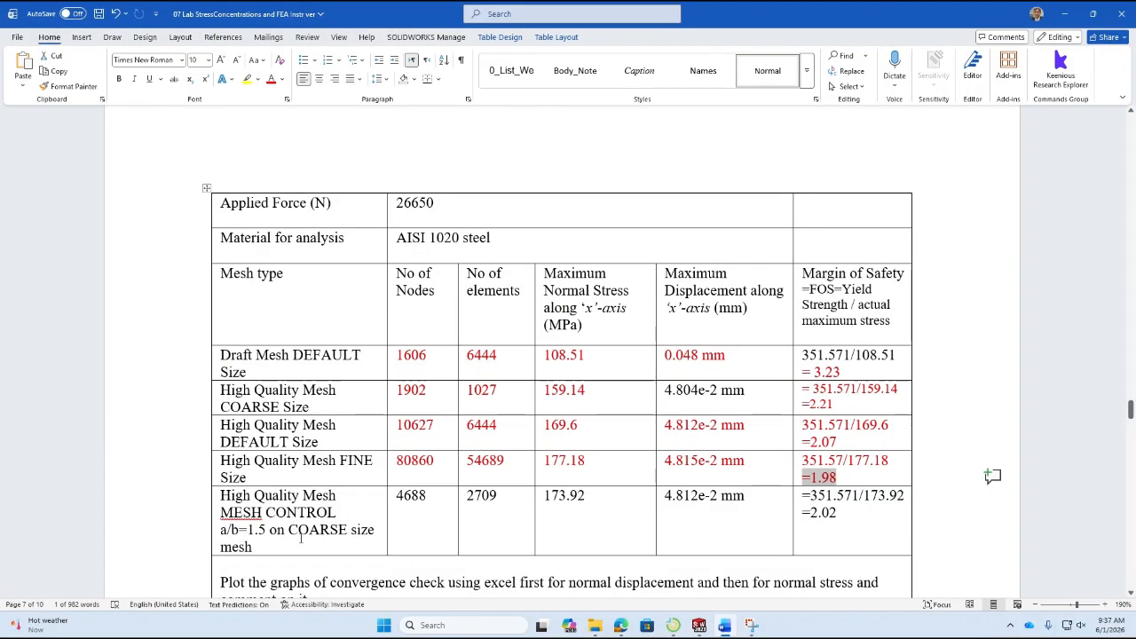
pyautogui.click(699, 625)
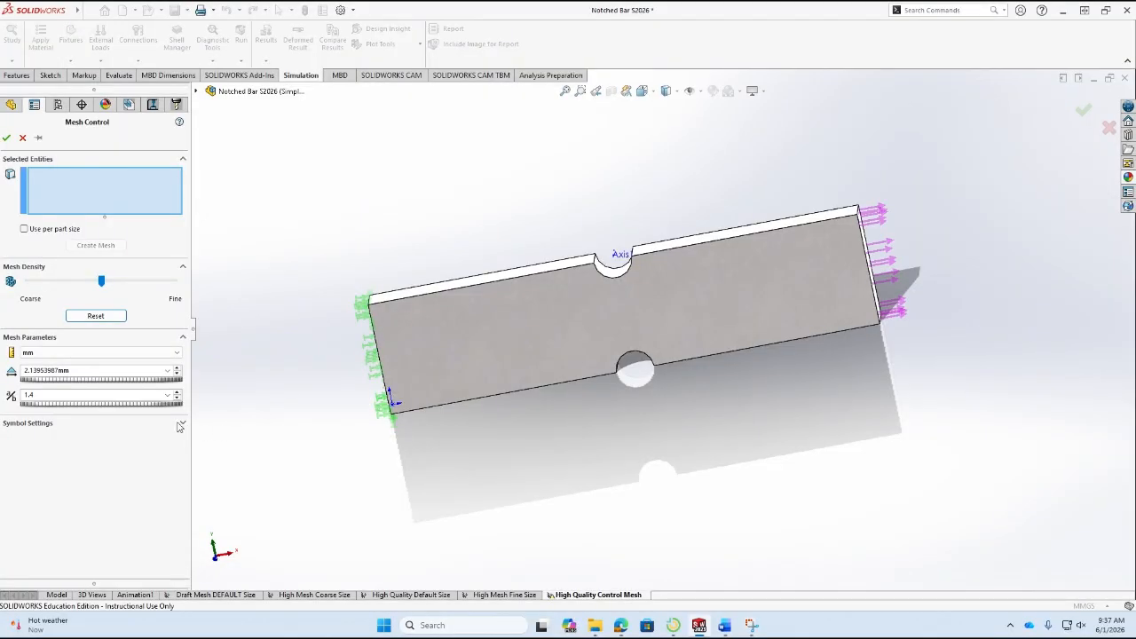
pyautogui.doubleClick(117, 396)
pyautogui.write('1.5')
pyautogui.click(6, 137)
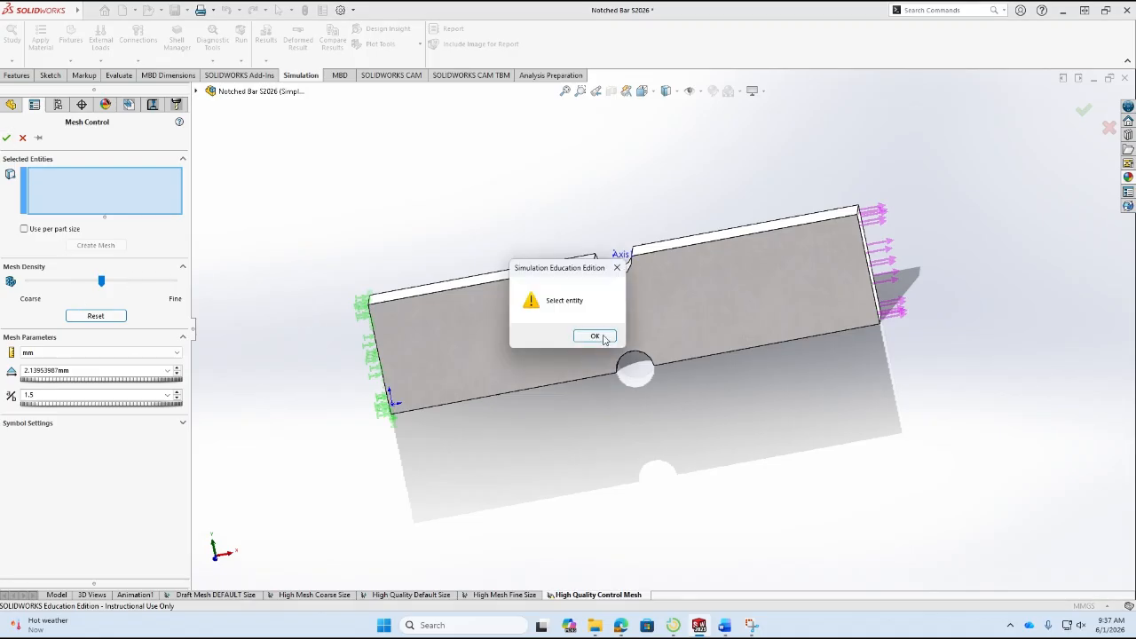
pyautogui.click(588, 369)
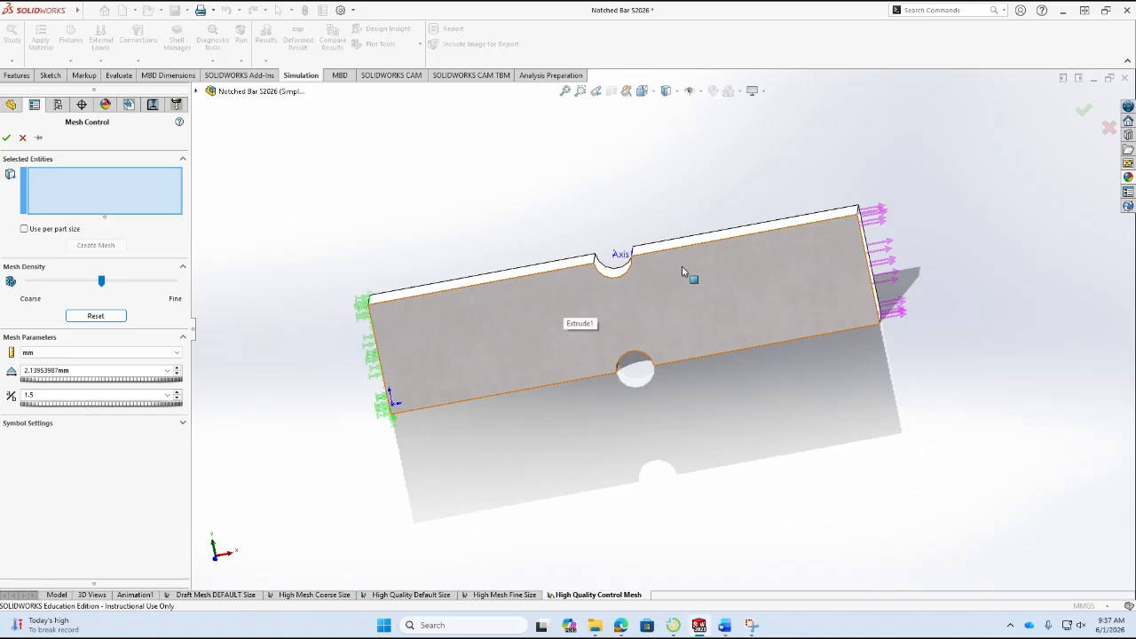
# Add the two arc edges and two straight edges of the upper notch to the mesh control.
pyautogui.click(622, 280)
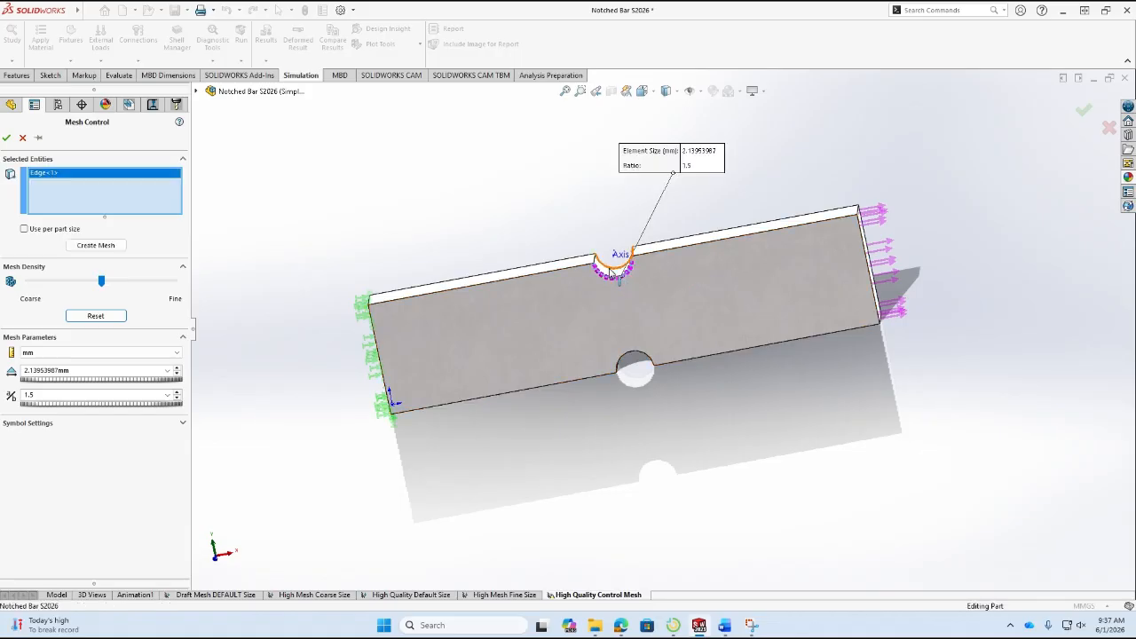
pyautogui.click(611, 272)
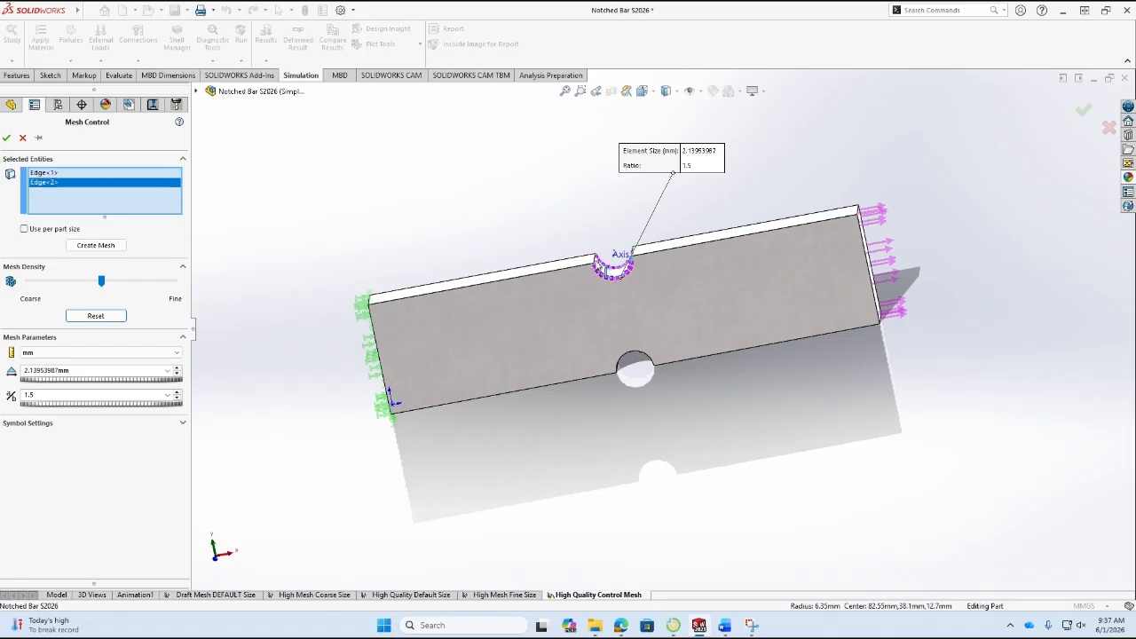
pyautogui.click(634, 252)
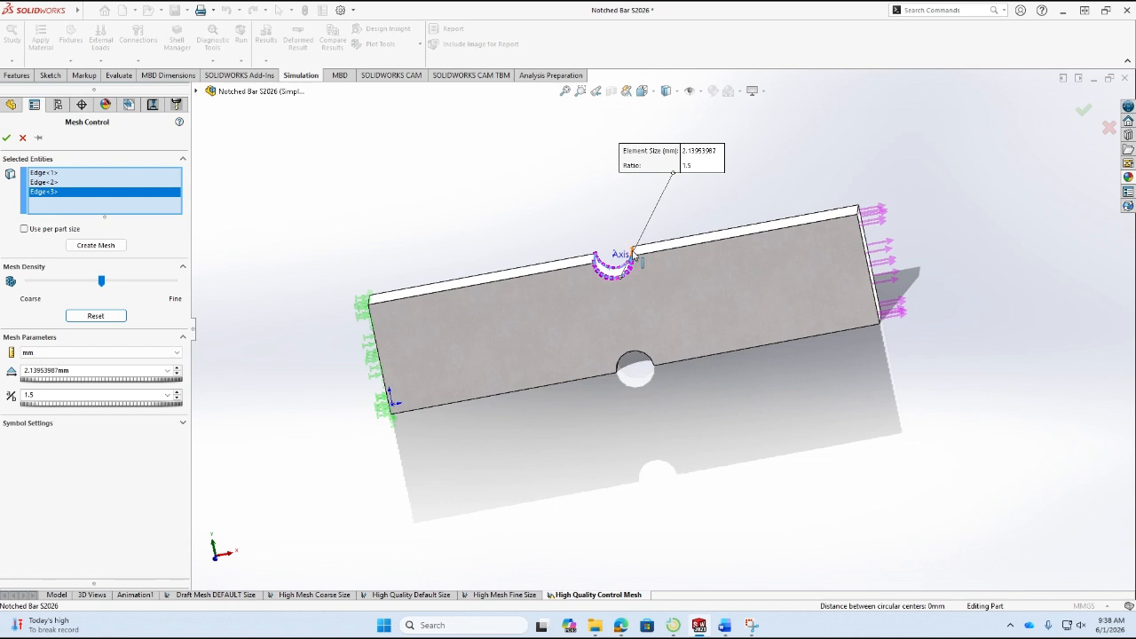
pyautogui.click(633, 257)
# Add both arc edges and one straight edge of the lower notch to the mesh control, removing the stray notch face from the selection.
pyautogui.moveTo(680, 414); pyautogui.dragTo(659, 186, button='middle')
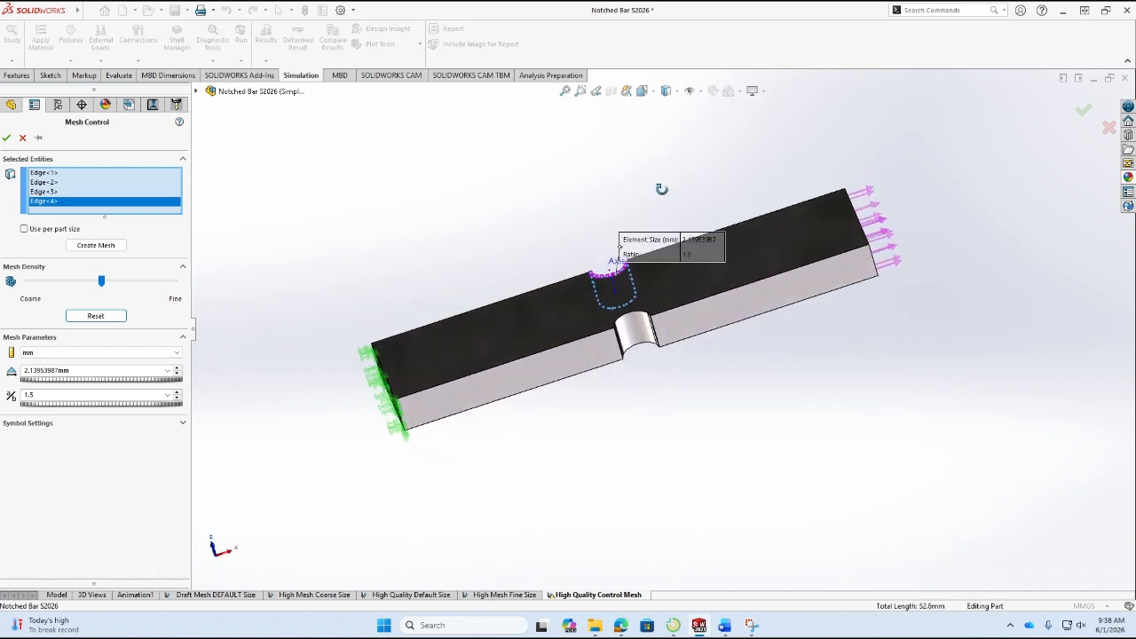
pyautogui.click(630, 317)
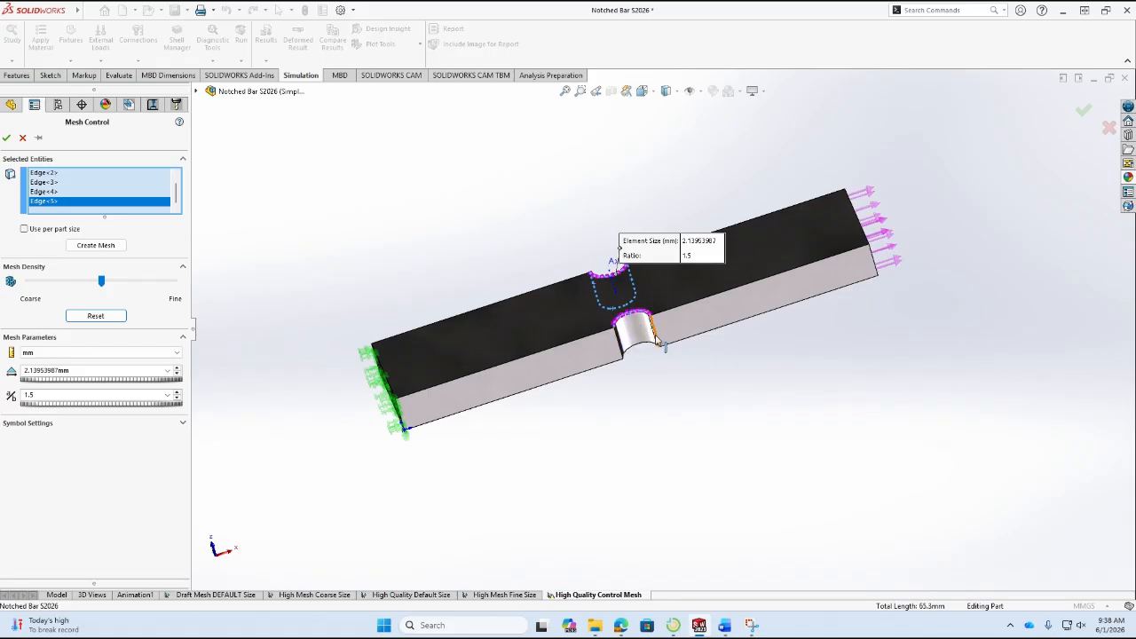
pyautogui.click(657, 343)
pyautogui.click(626, 351)
pyautogui.click(627, 356)
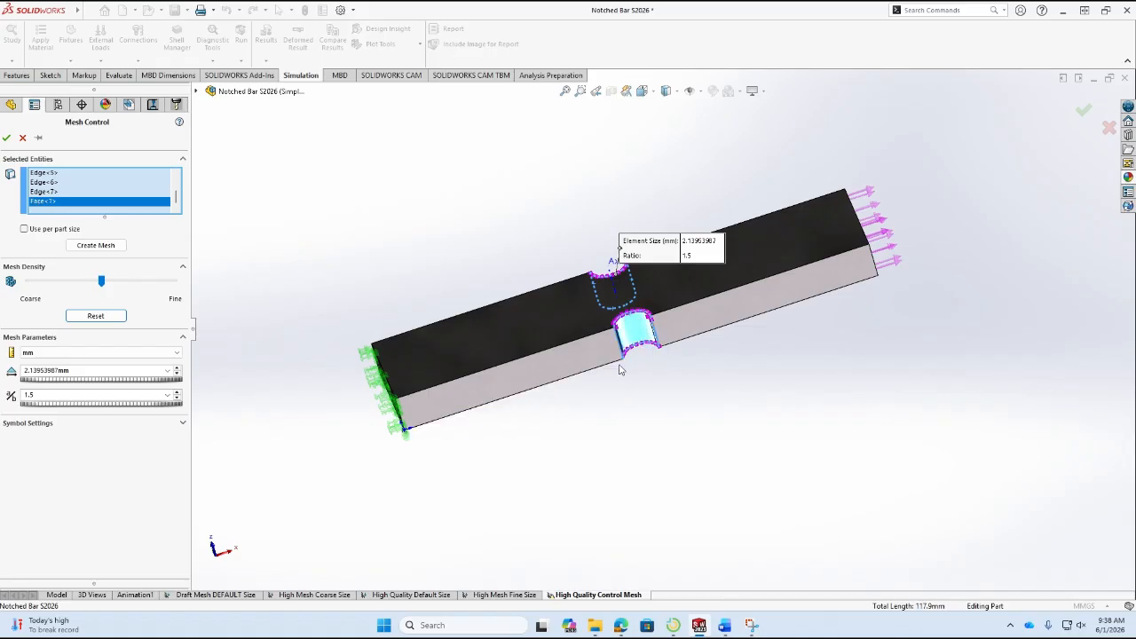
pyautogui.rightClick(112, 209)
pyautogui.click(134, 224)
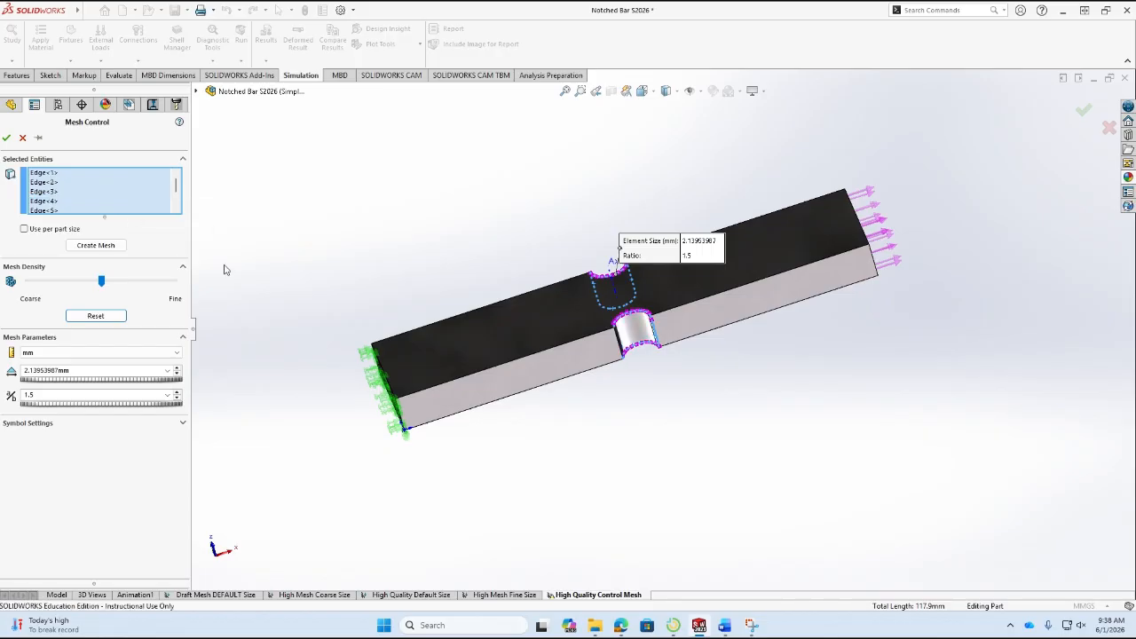
pyautogui.moveTo(177, 186); pyautogui.dragTo(182, 154)
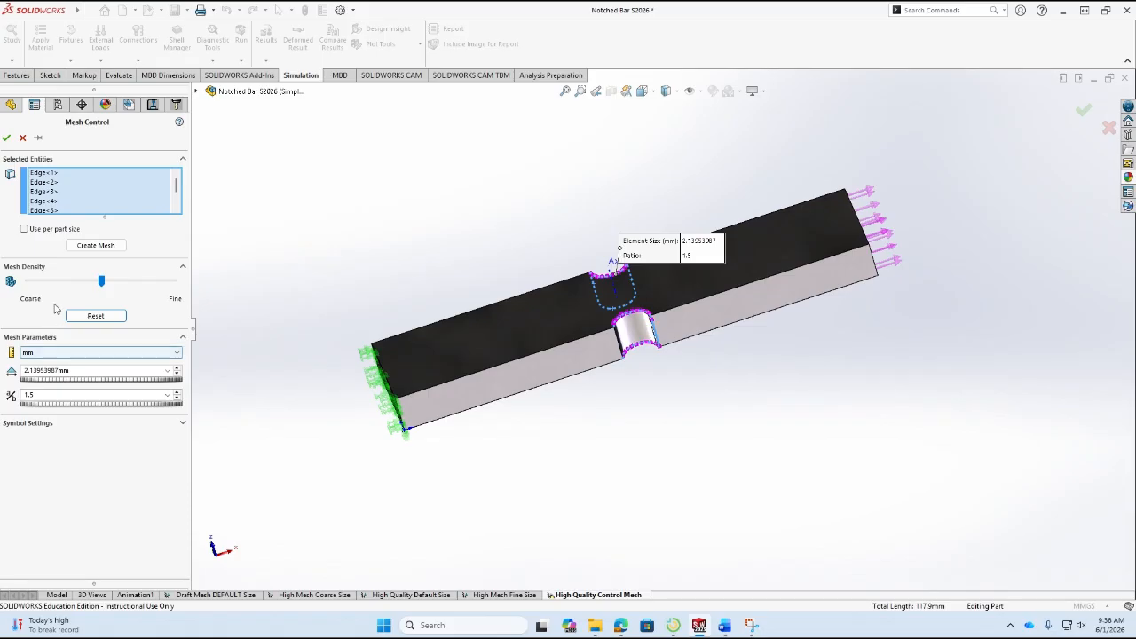
# Accept the mesh control, reopen it for editing and add the lower notch's remaining straight edge to its selection.
pyautogui.click(6, 138)
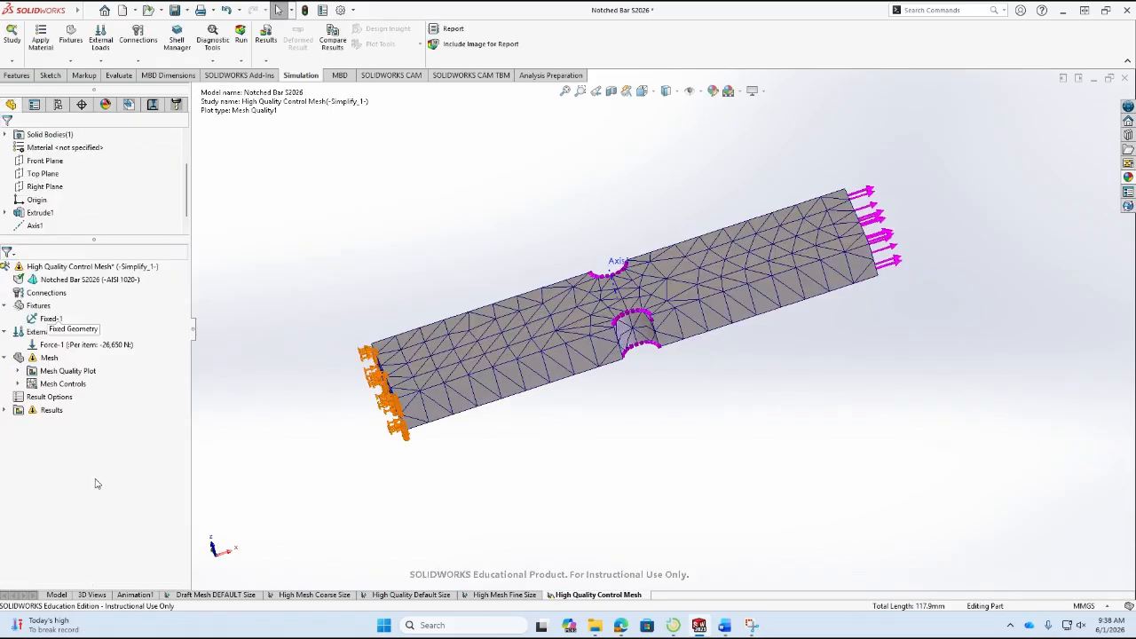
pyautogui.moveTo(567, 347); pyautogui.dragTo(692, 381, button='middle')
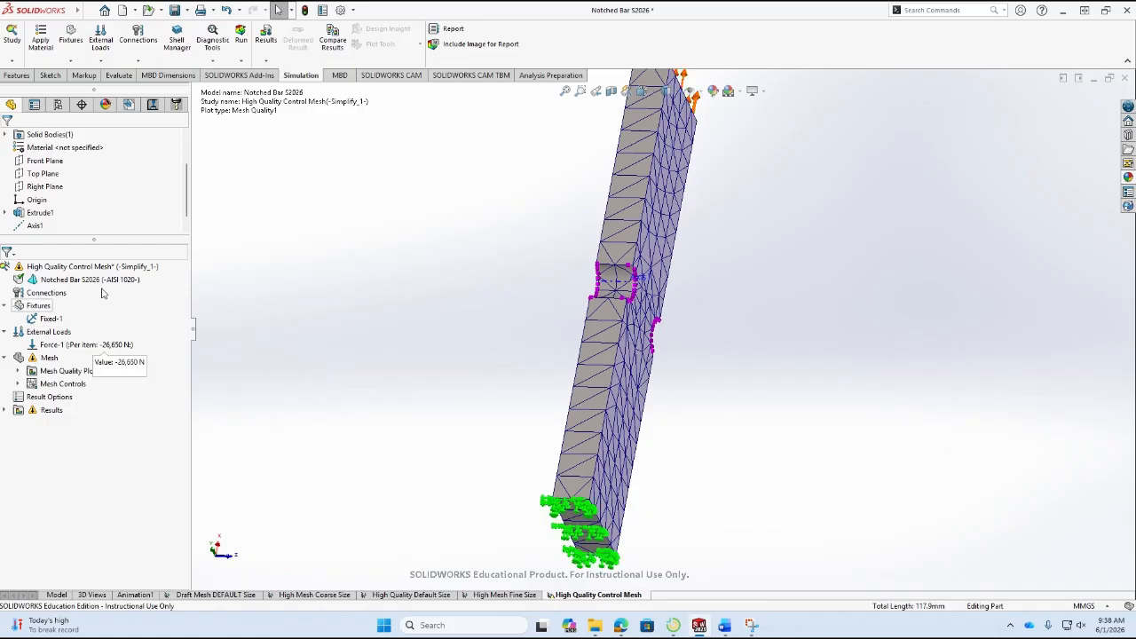
pyautogui.click(49, 384)
pyautogui.click(18, 384)
pyautogui.click(67, 397)
pyautogui.doubleClick(67, 397)
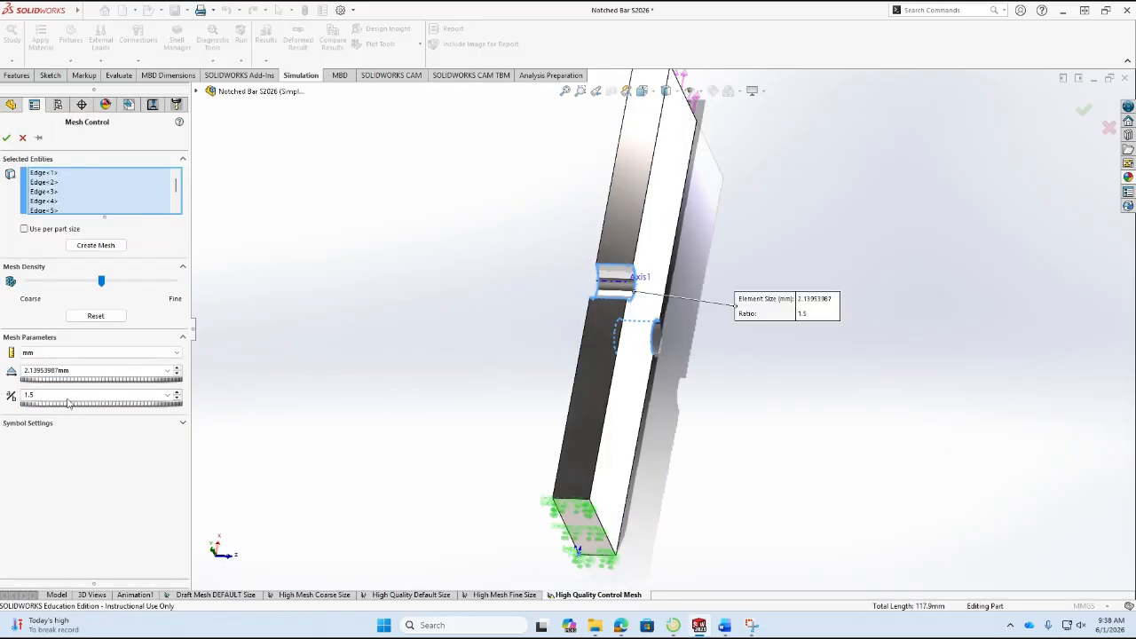
pyautogui.moveTo(538, 252); pyautogui.dragTo(600, 218, button='middle')
pyautogui.moveTo(519, 401); pyautogui.dragTo(625, 309, button='middle')
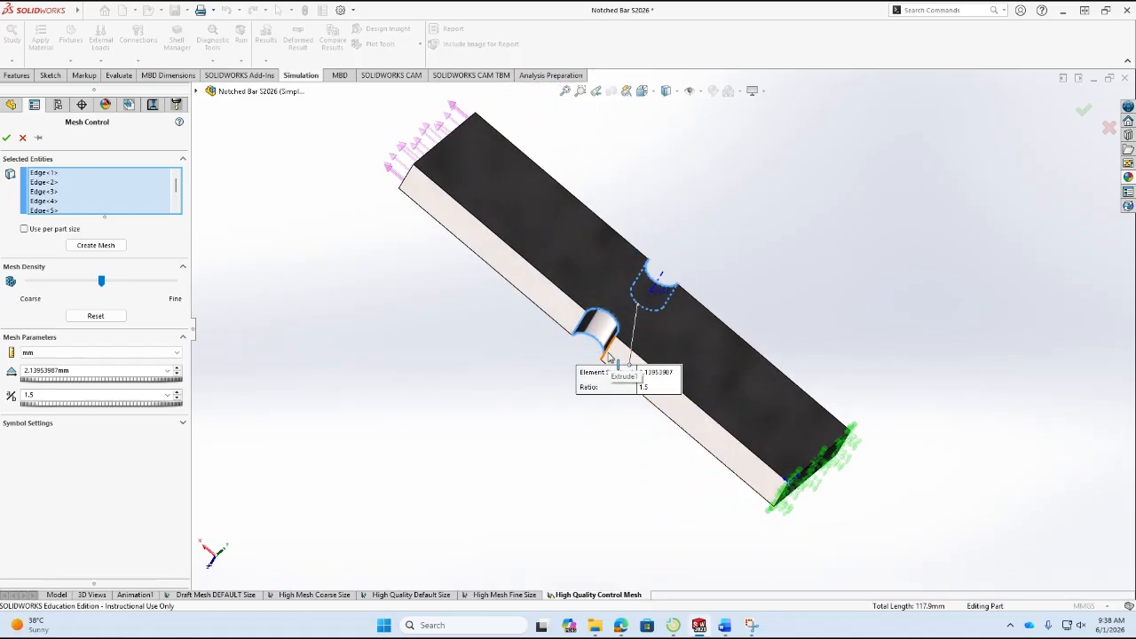
pyautogui.click(609, 356)
pyautogui.moveTo(517, 400); pyautogui.dragTo(560, 29, button='middle')
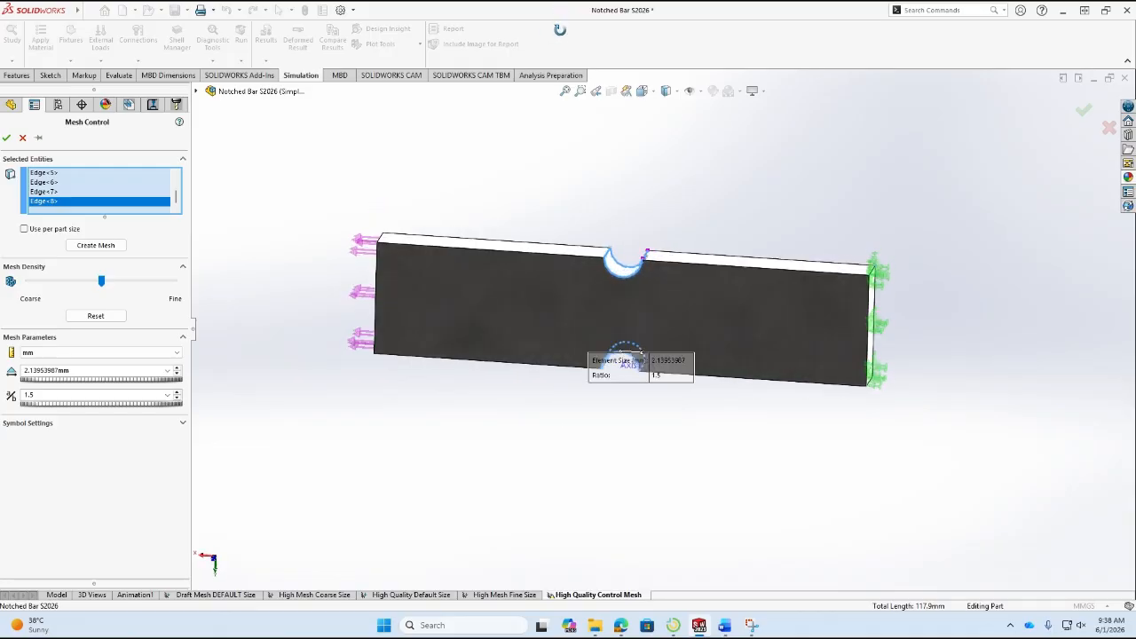
pyautogui.moveTo(645, 449); pyautogui.dragTo(626, 272, button='middle')
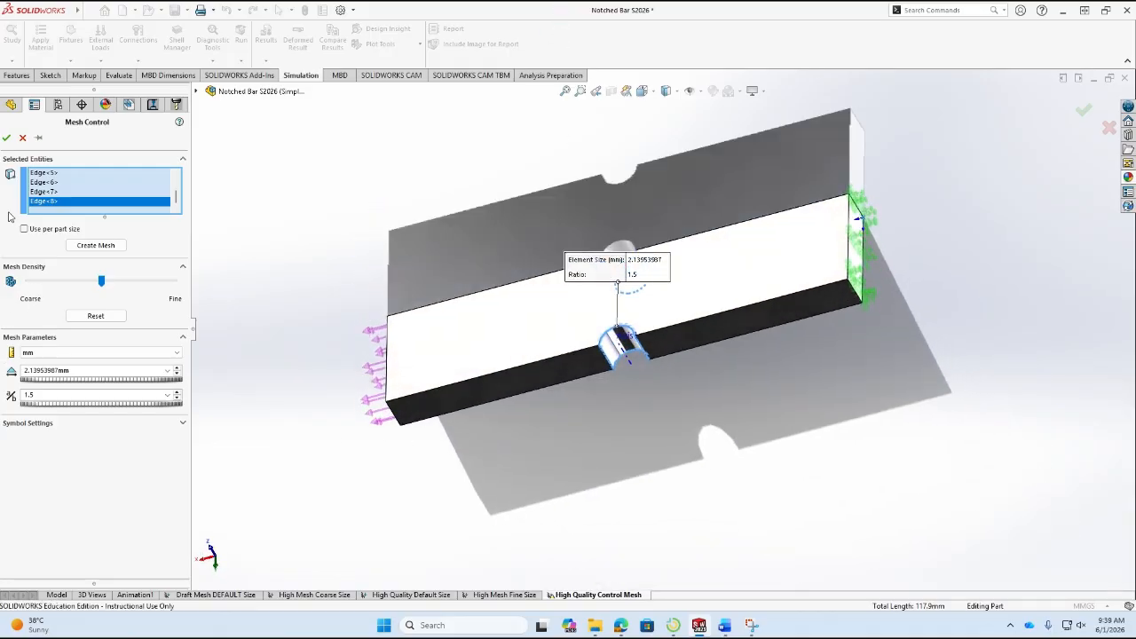
pyautogui.click(6, 137)
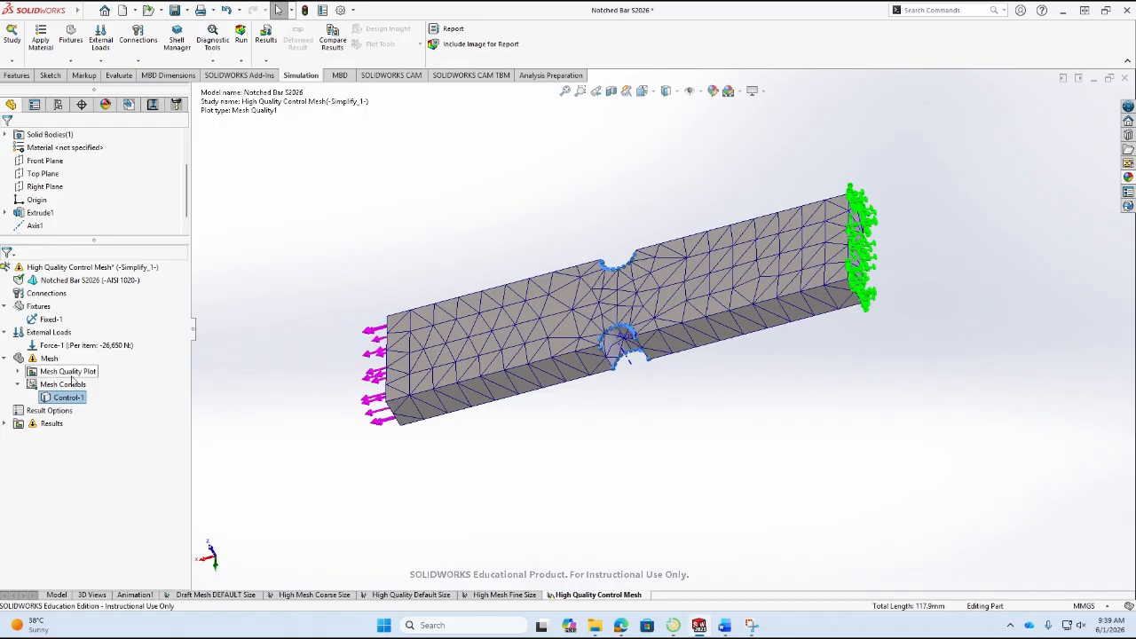
# Remesh the High Quality Control Mesh study with a standard mesh at the coarsest density, including the notch mesh control.
pyautogui.doubleClick(43, 359)
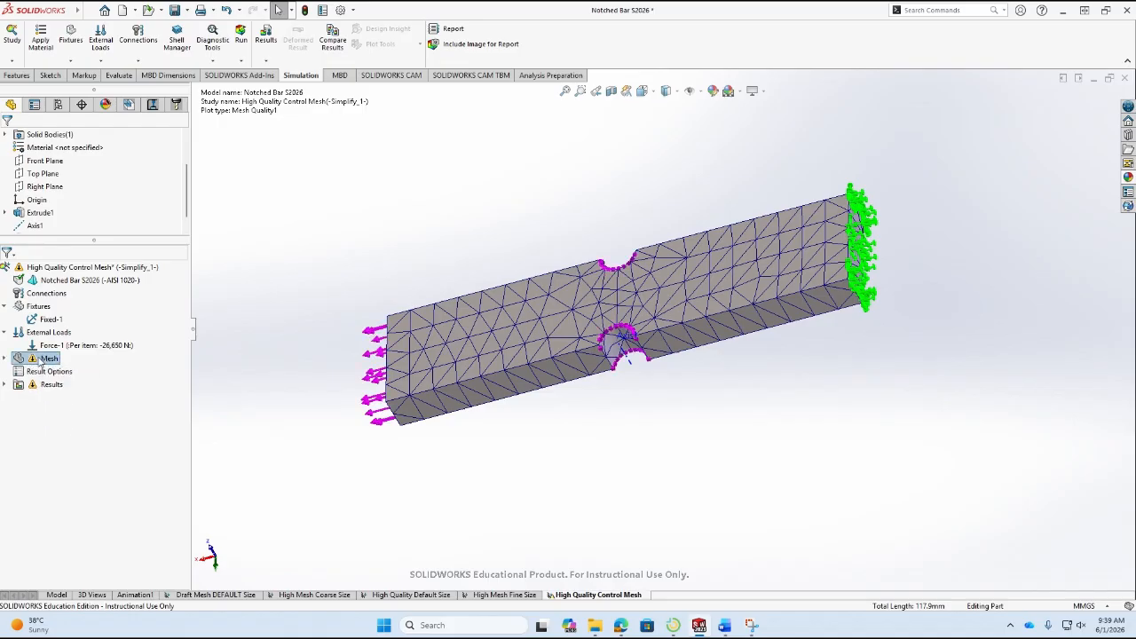
pyautogui.doubleClick(42, 360)
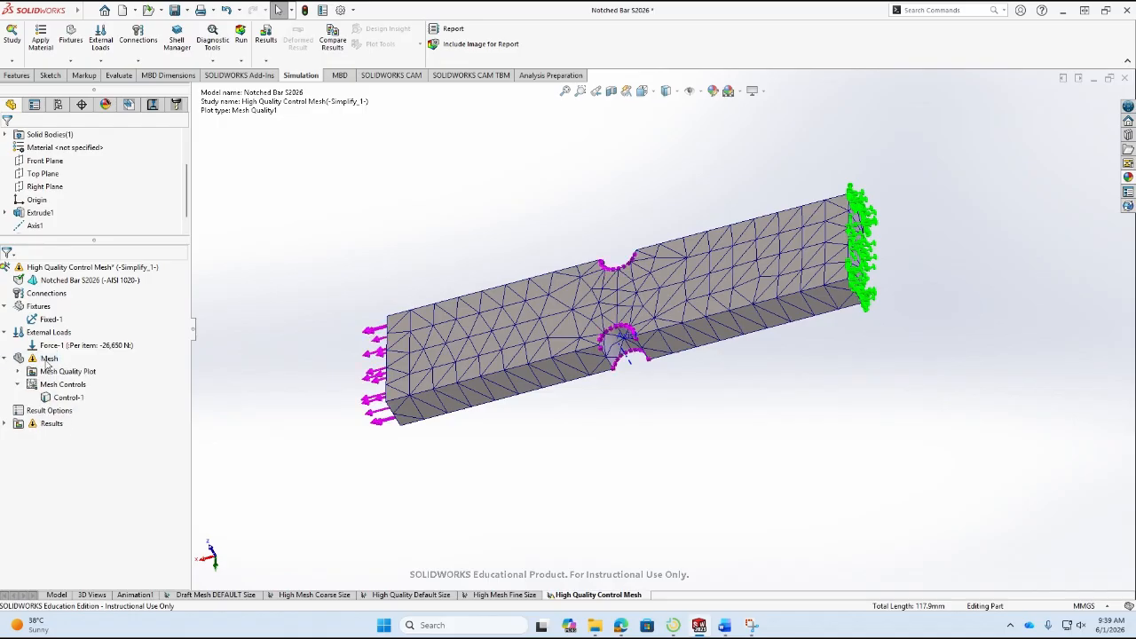
pyautogui.rightClick(55, 356)
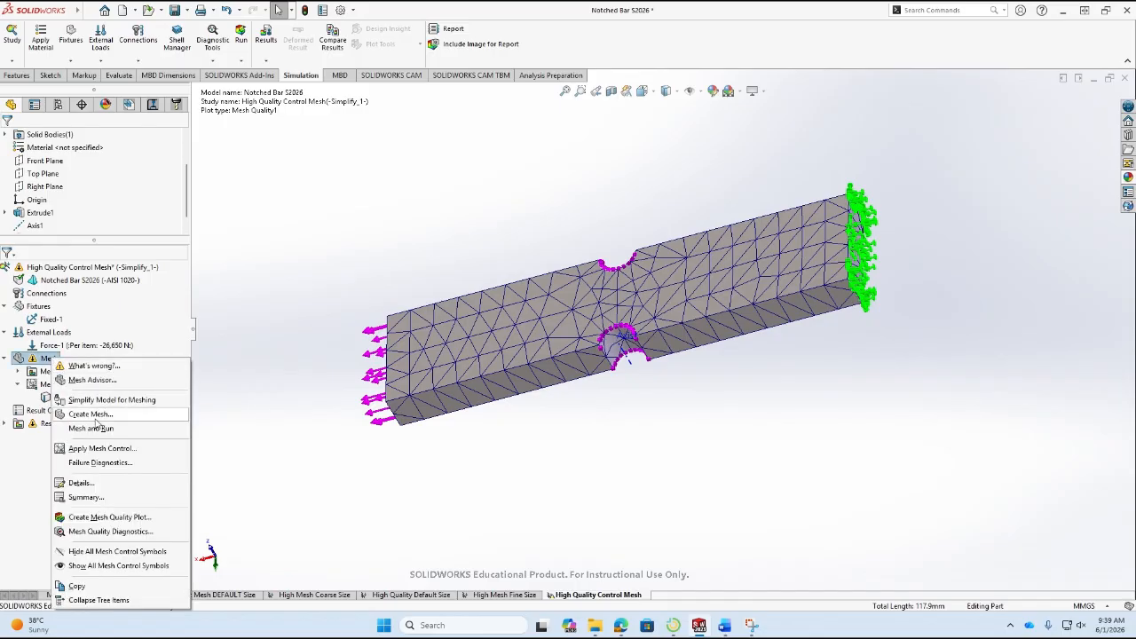
pyautogui.click(93, 416)
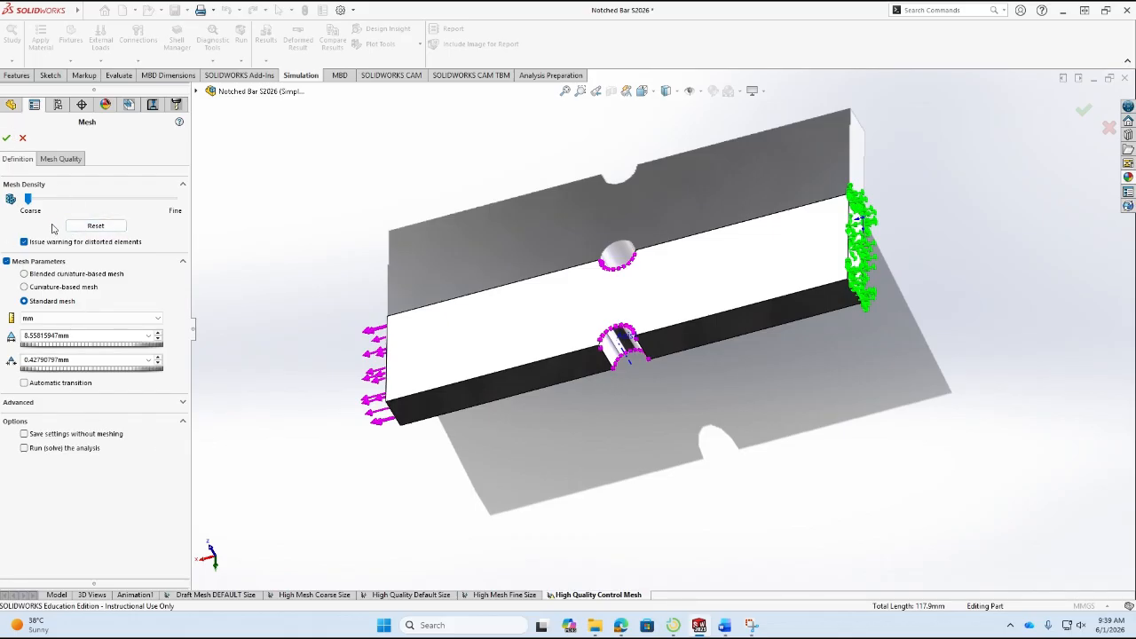
pyautogui.click(6, 138)
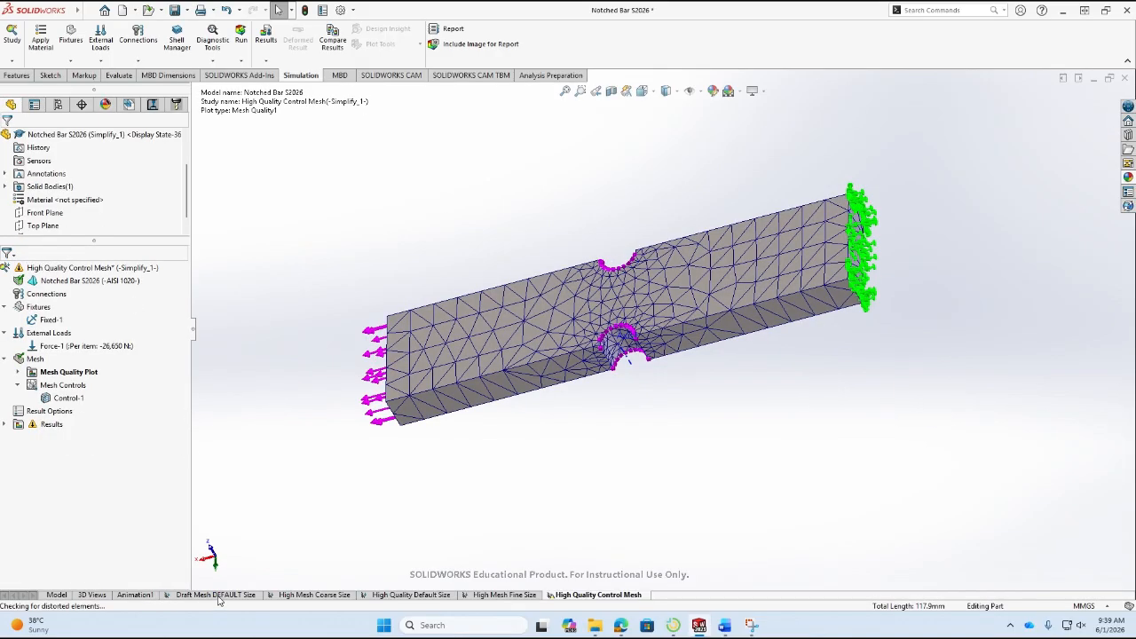
pyautogui.moveTo(545, 400); pyautogui.dragTo(609, 479, button='middle')
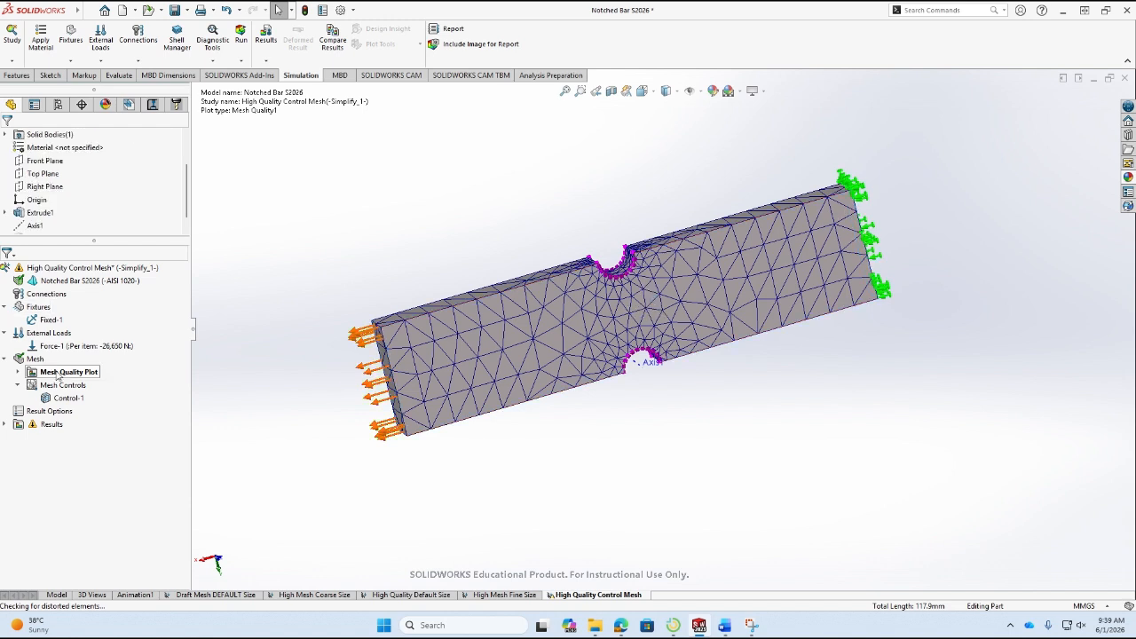
# View the mesh details, switch to Word and colour the node and element counts in the MESH CONTROL row red.
pyautogui.rightClick(34, 359)
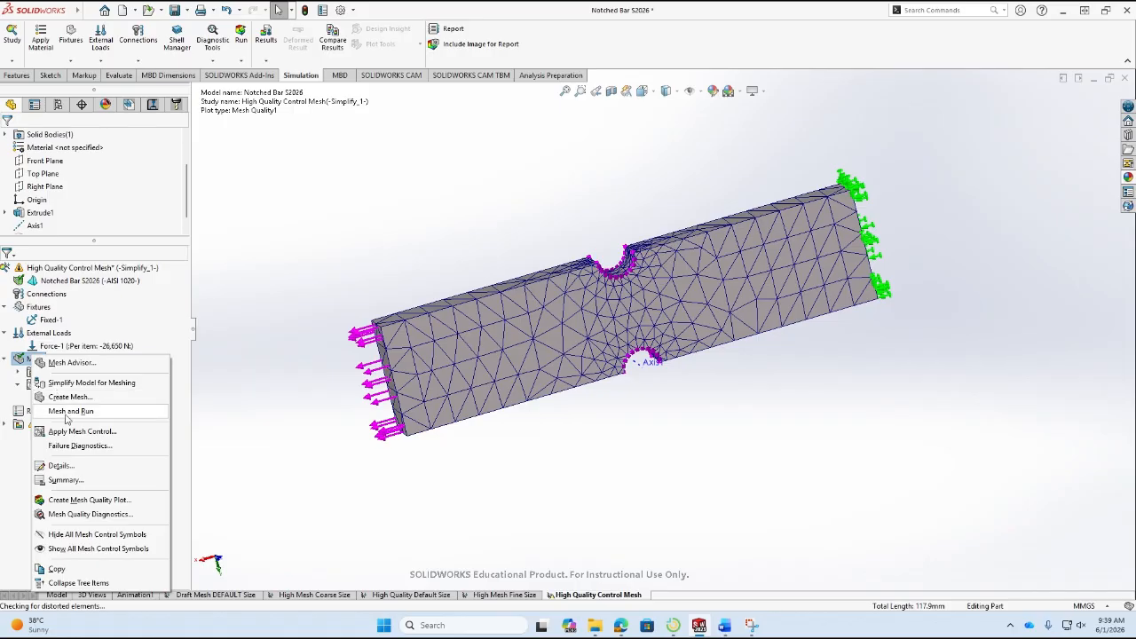
pyautogui.click(77, 466)
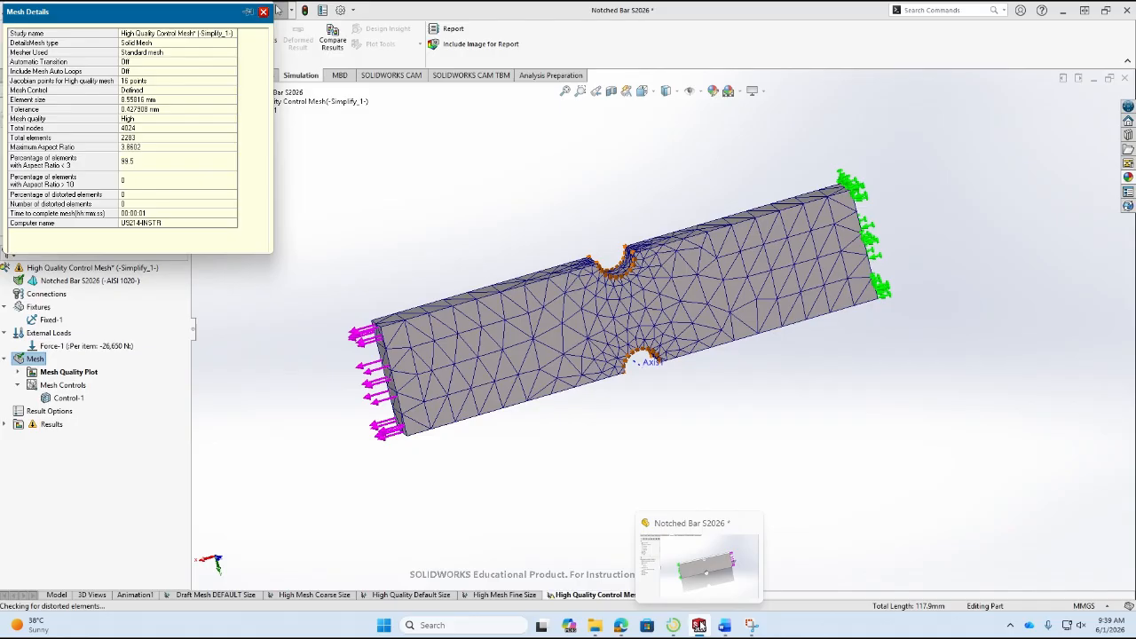
pyautogui.click(725, 629)
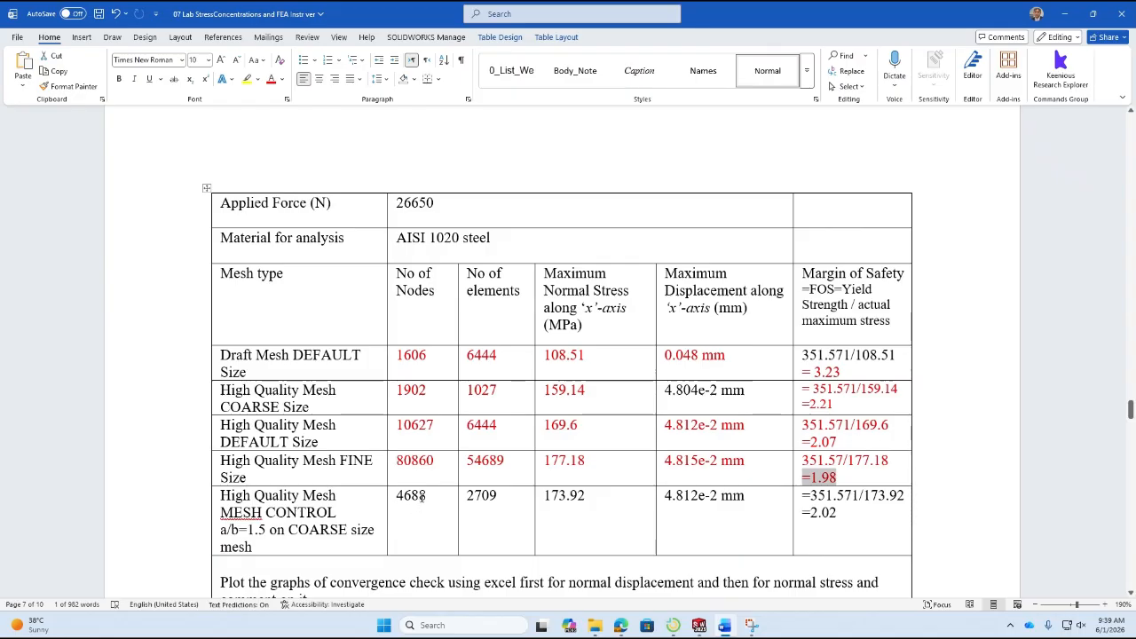
pyautogui.doubleClick(422, 496)
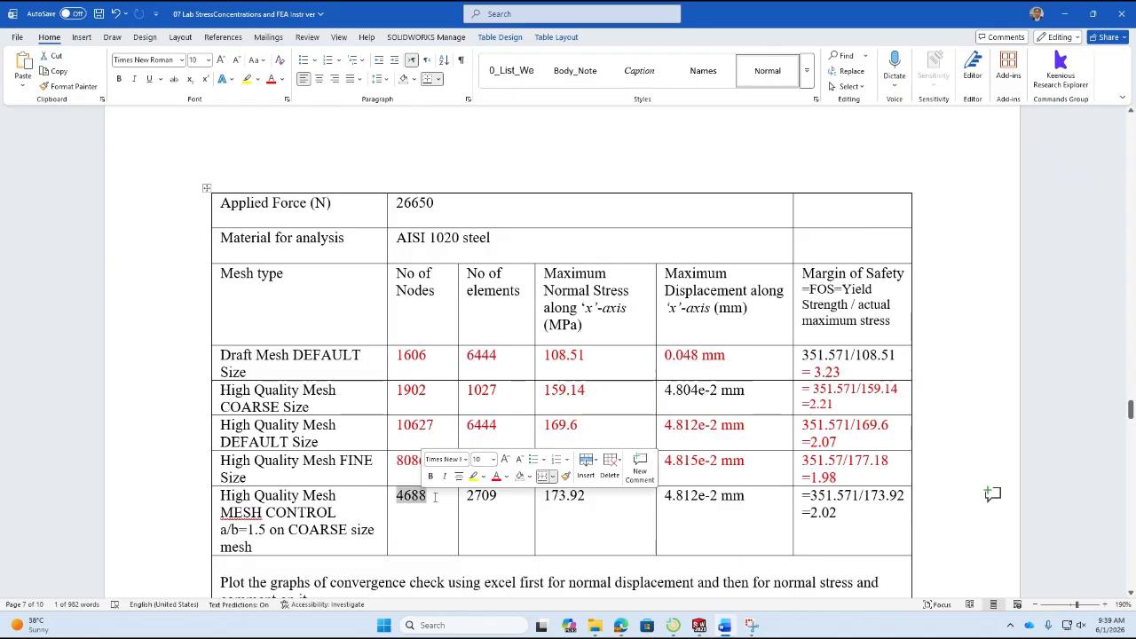
pyautogui.click(500, 500)
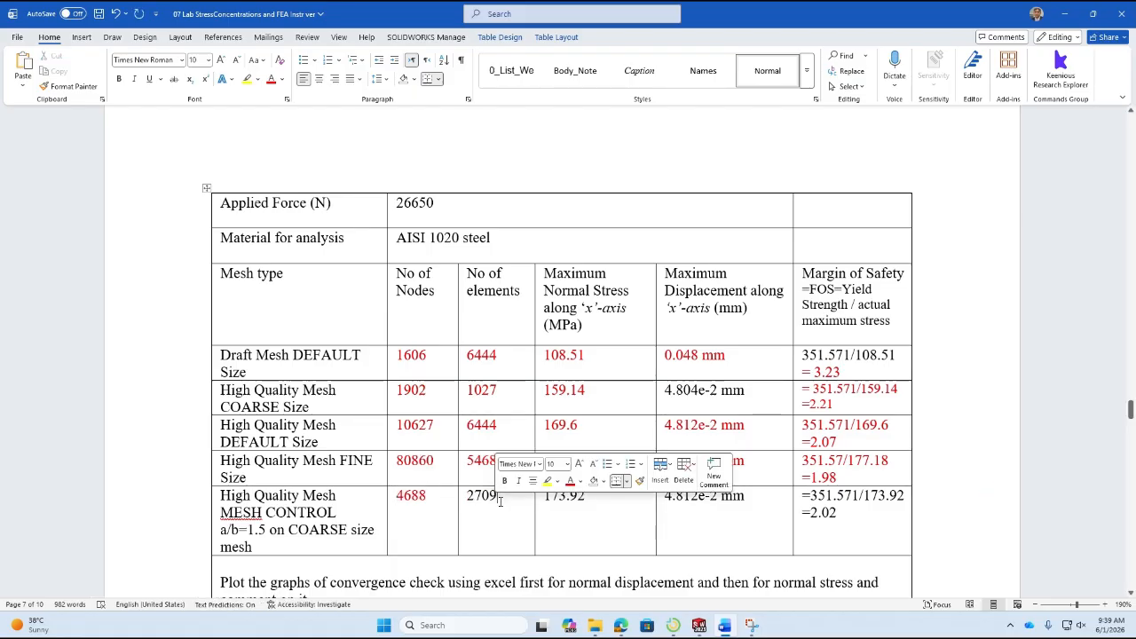
pyautogui.doubleClick(497, 499)
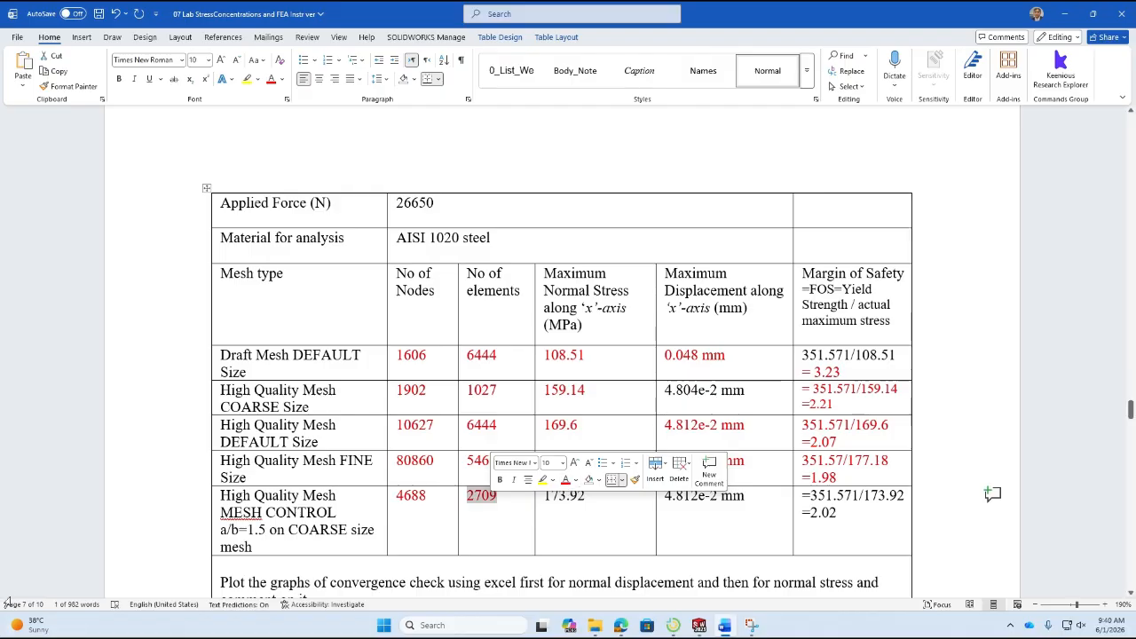
# Set the number of nodes in the MESH CONTROL row to 4024.
pyautogui.doubleClick(413, 504)
pyautogui.write('4024')
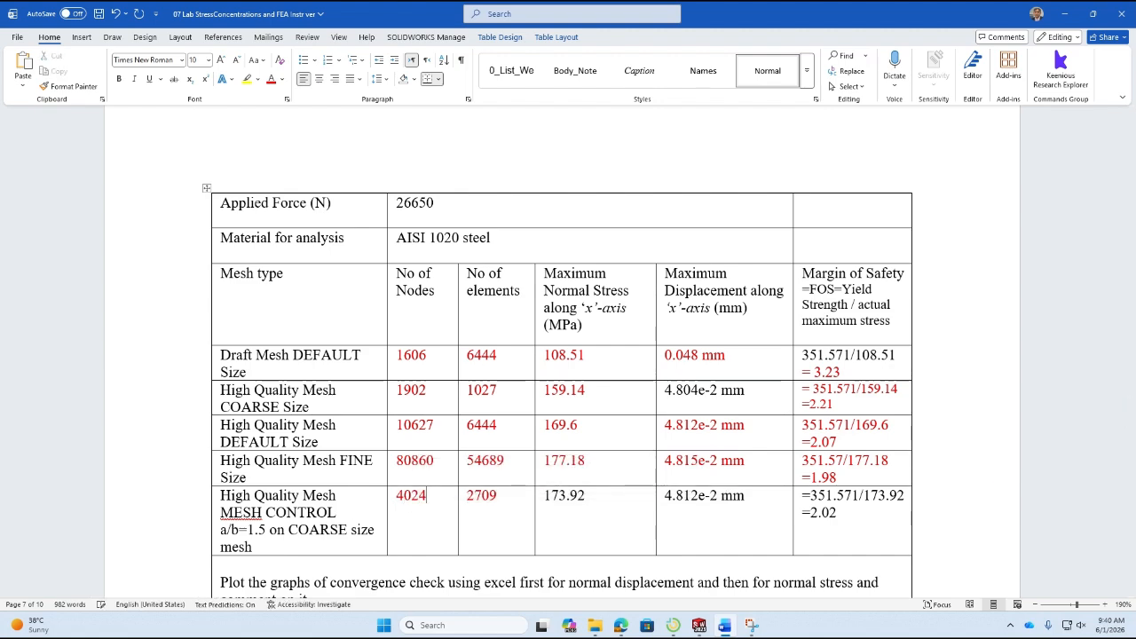
# Recheck the mesh details in SOLIDWORKS and set the number of elements in Word's MESH CONTROL row to 2283.
pyautogui.hotkey('alt', 'Tab')
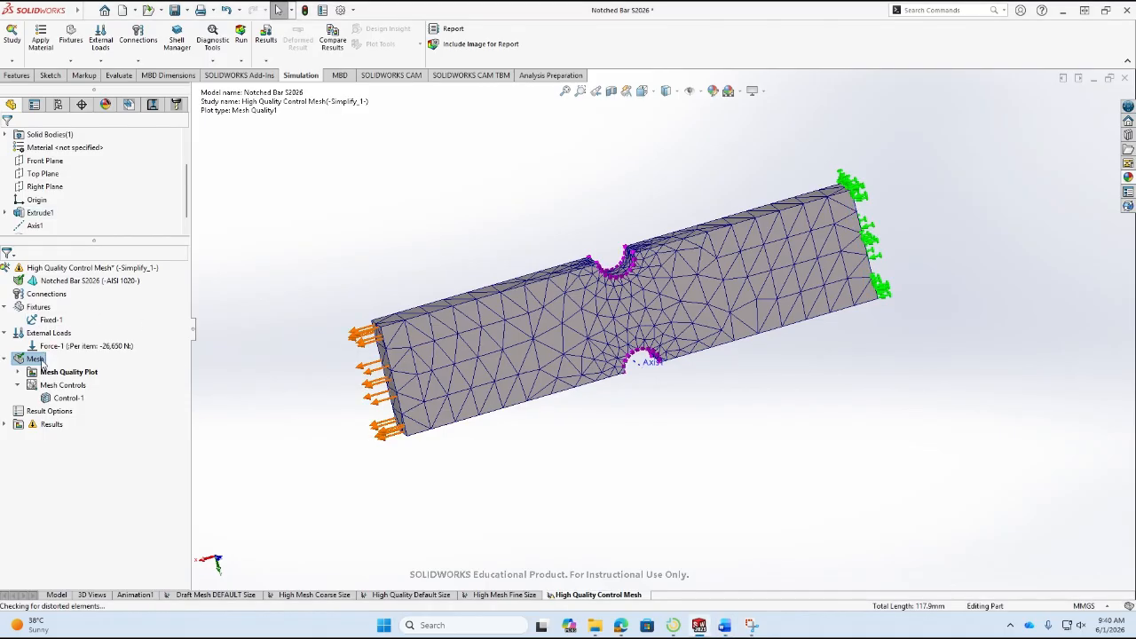
pyautogui.rightClick(35, 359)
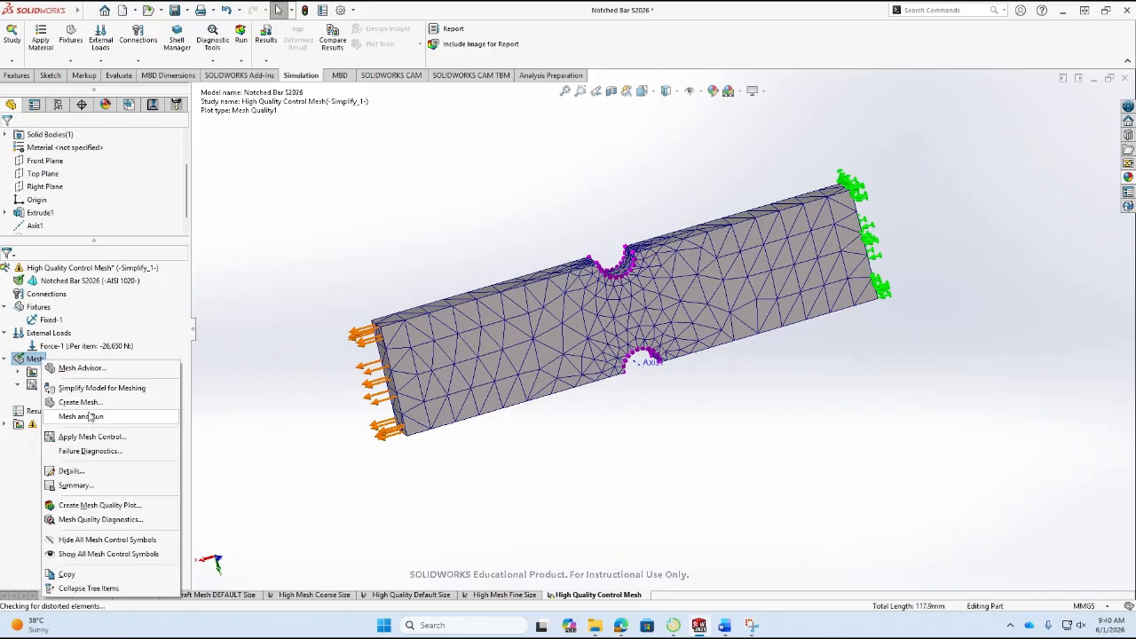
pyautogui.click(89, 472)
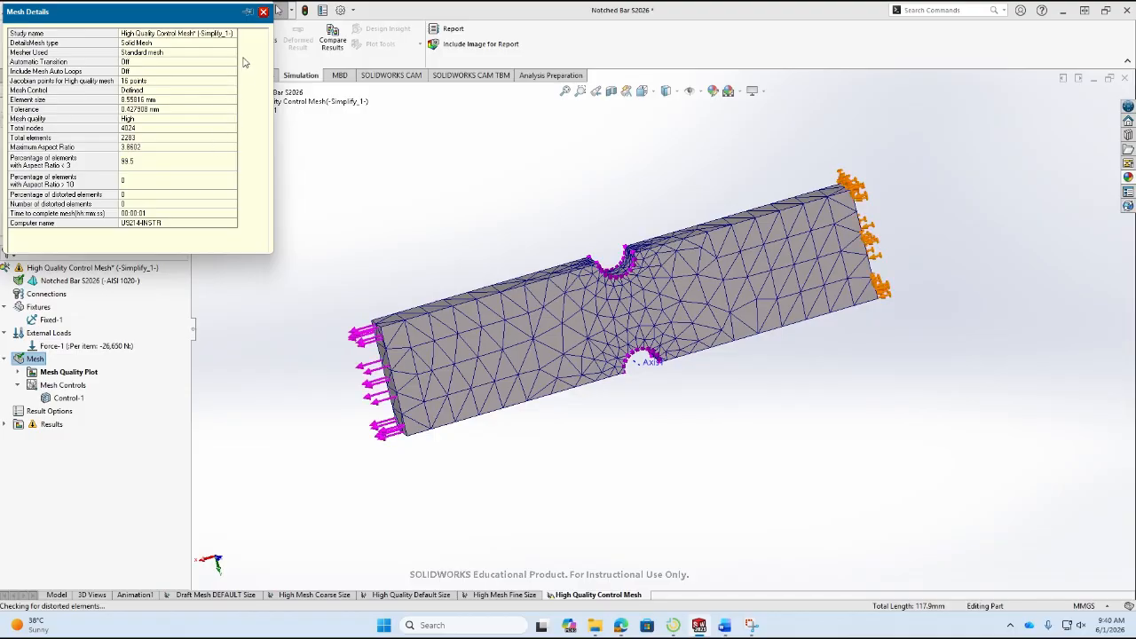
pyautogui.click(263, 11)
pyautogui.hotkey('alt', 'Tab')
pyautogui.doubleClick(478, 497)
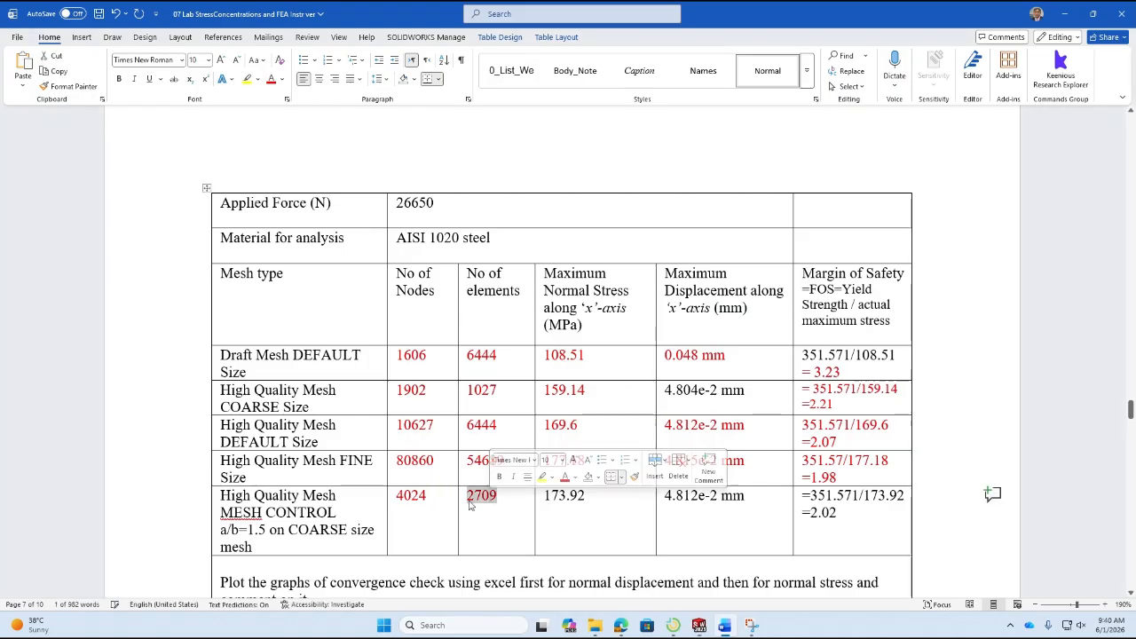
pyautogui.write('2')
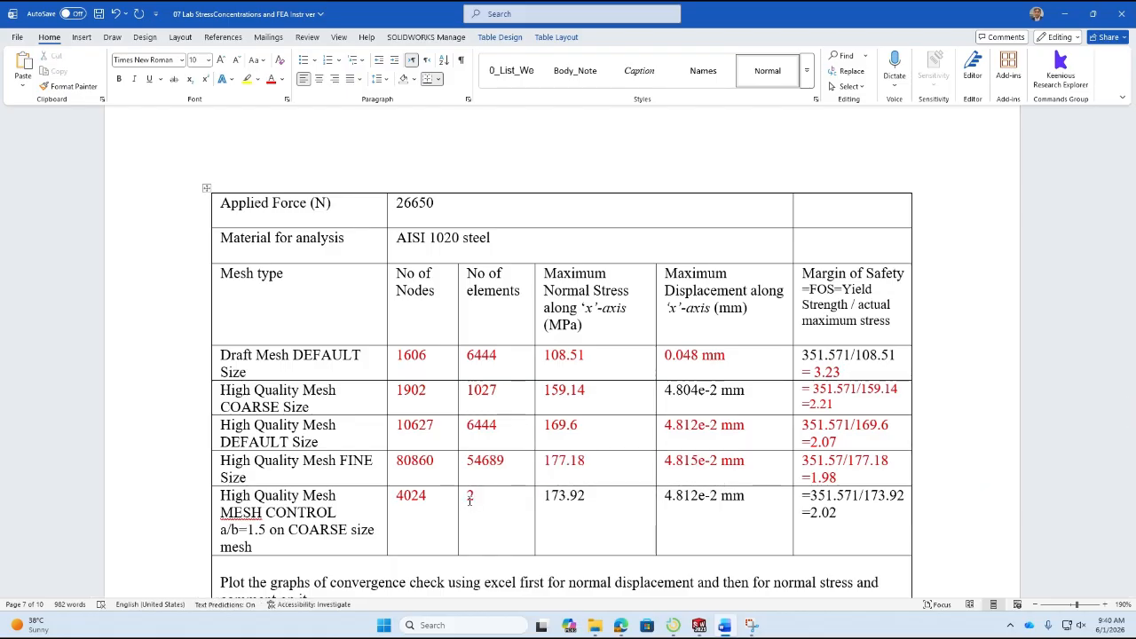
pyautogui.write('028')
pyautogui.press('BackSpace')
pyautogui.press('BackSpace')
pyautogui.press('BackSpace')
pyautogui.write('283')
# Run the High Quality Control Mesh study in SOLIDWORKS and show the X normal stress plot with the maximum label clear of the bar.
pyautogui.hotkey('alt', 'Tab')
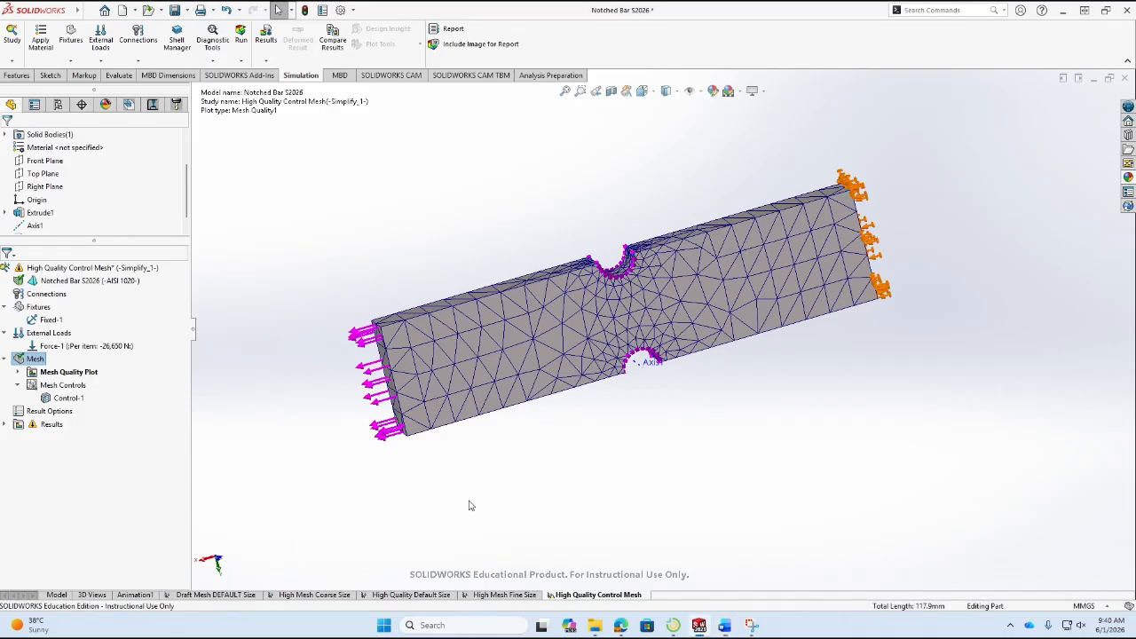
pyautogui.click(241, 37)
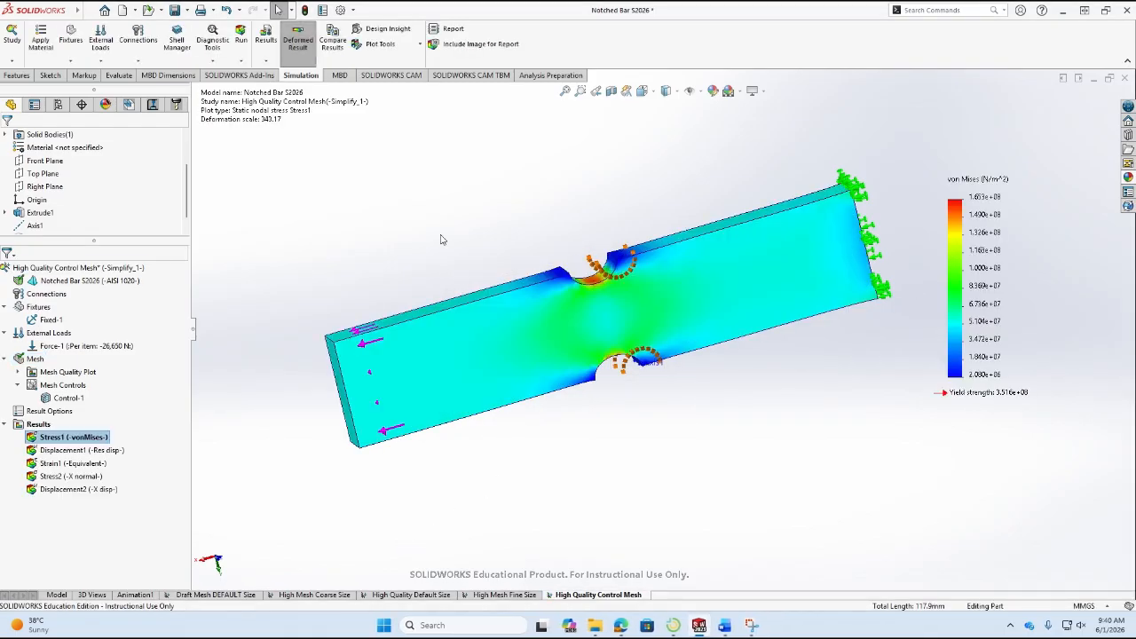
pyautogui.doubleClick(82, 477)
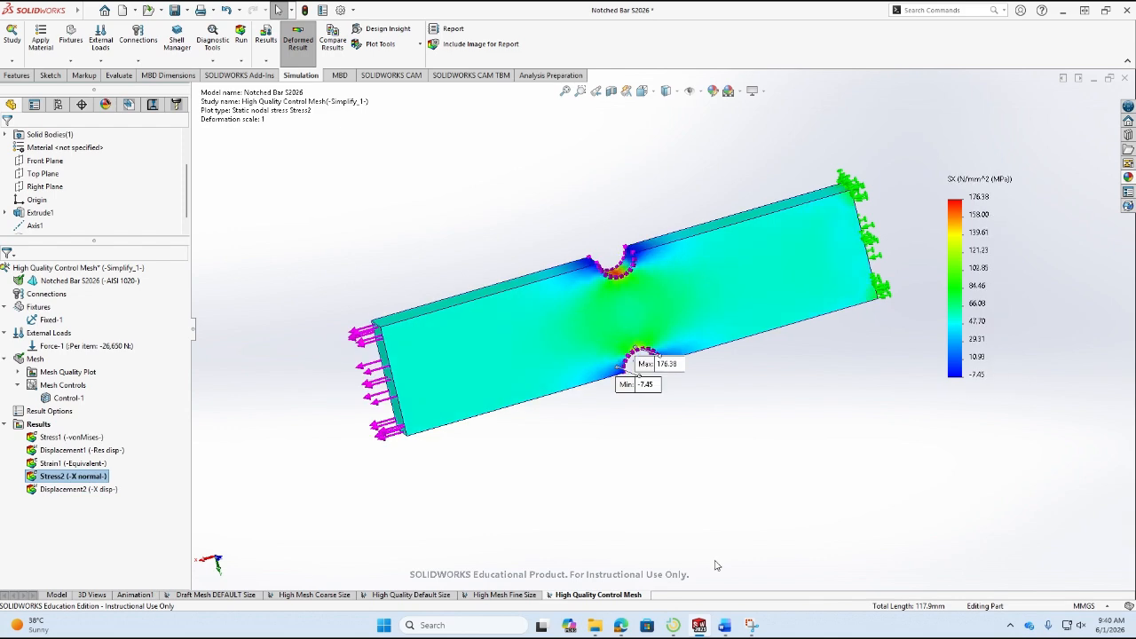
pyautogui.moveTo(635, 495); pyautogui.dragTo(543, 411, button='middle')
pyautogui.moveTo(644, 373); pyautogui.dragTo(711, 213)
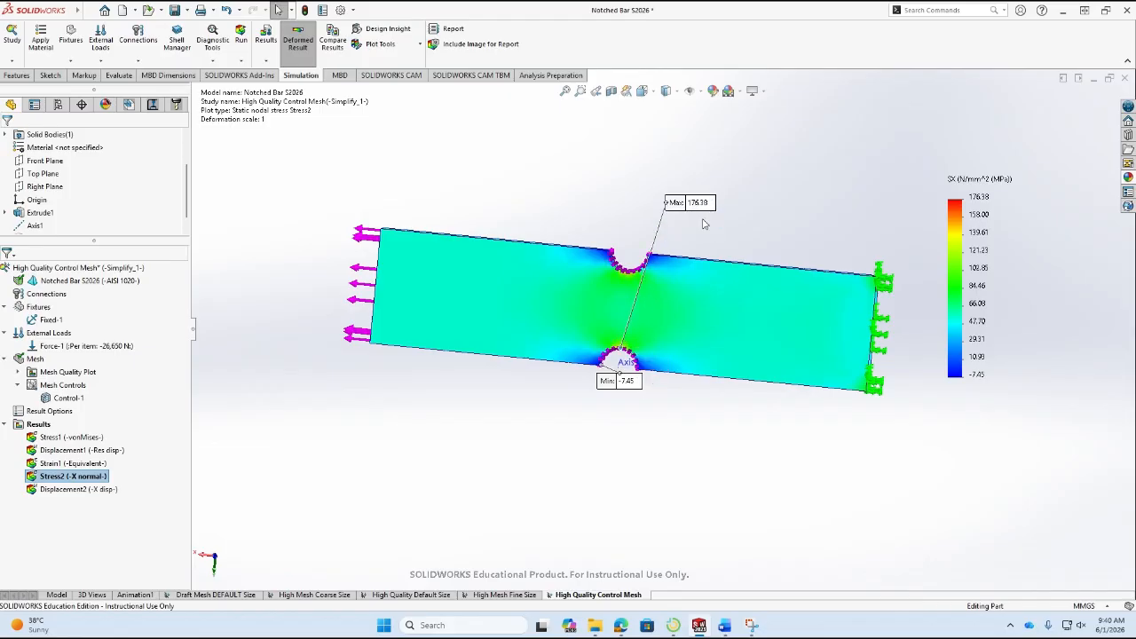
# Switch to Word and set the maximum normal stress in the MESH CONTROL row to 176.38.
pyautogui.click(725, 628)
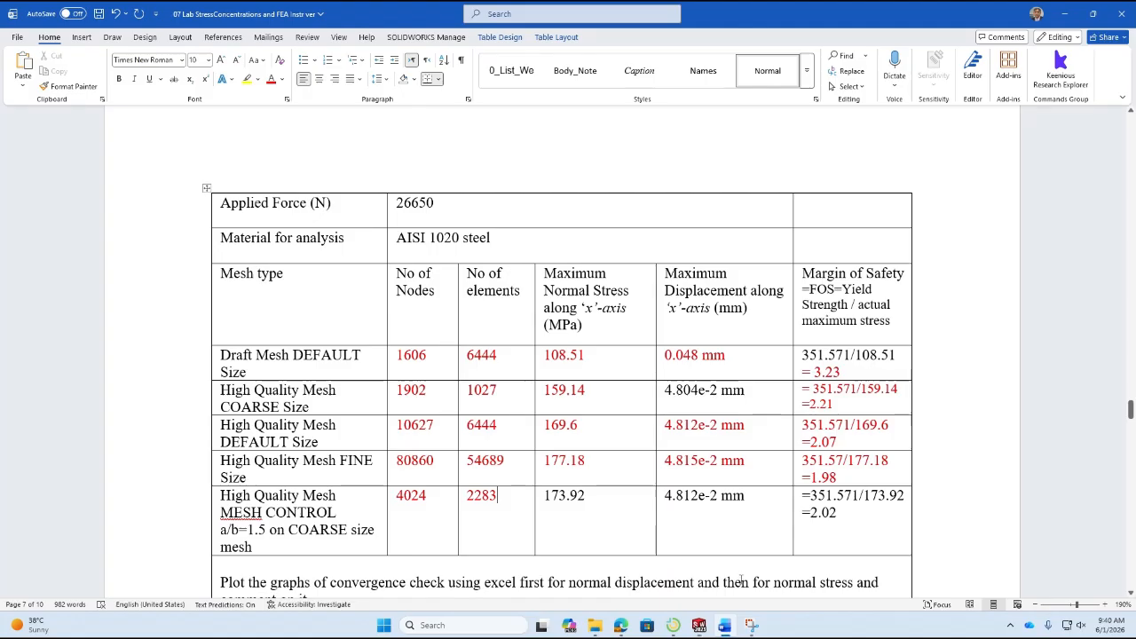
pyautogui.doubleClick(561, 498)
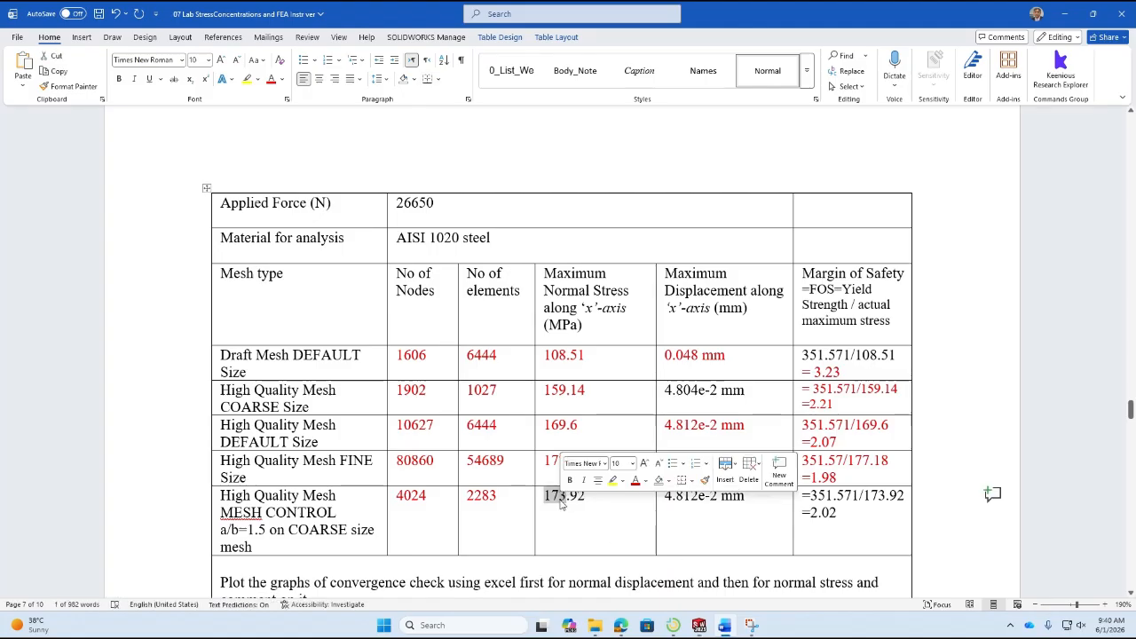
pyautogui.write('176.')
pyautogui.write('38')
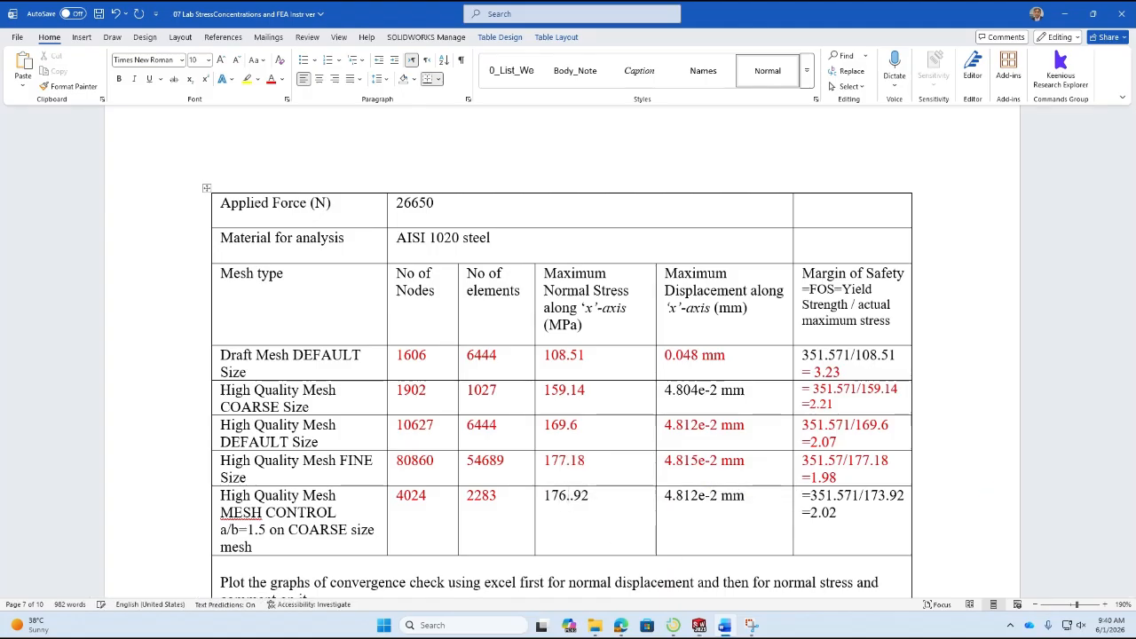
pyautogui.press('Delete')
pyautogui.press('Delete')
# Highlight the maximum normal stress values of the FINE Size and MESH CONTROL rows in yellow.
pyautogui.click(547, 461)
pyautogui.moveTo(547, 461); pyautogui.dragTo(586, 497)
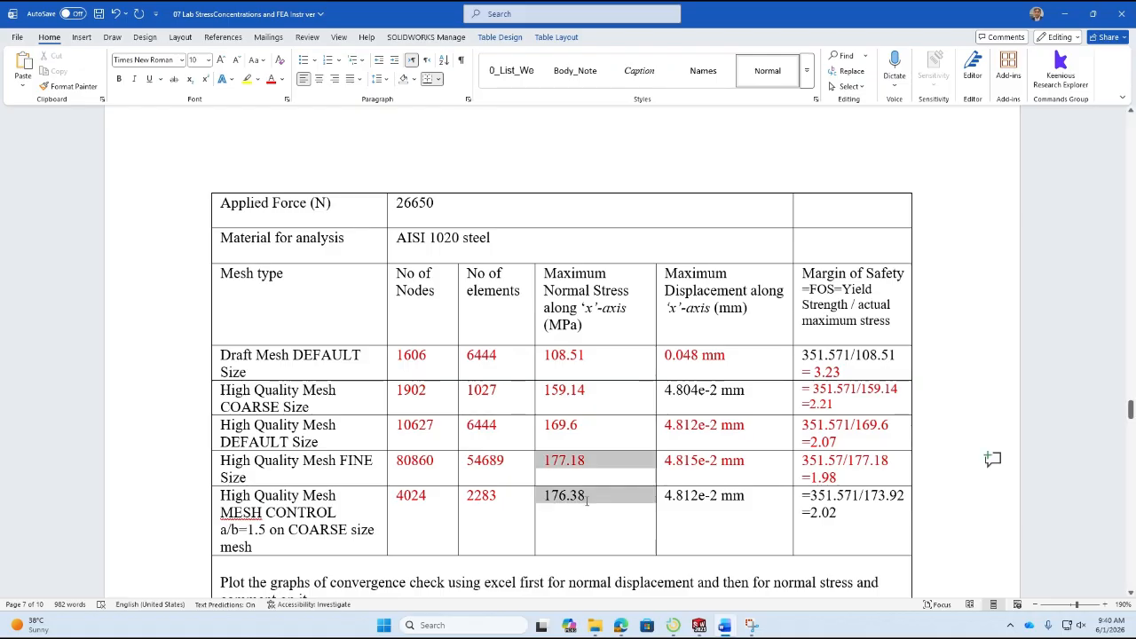
pyautogui.click(252, 79)
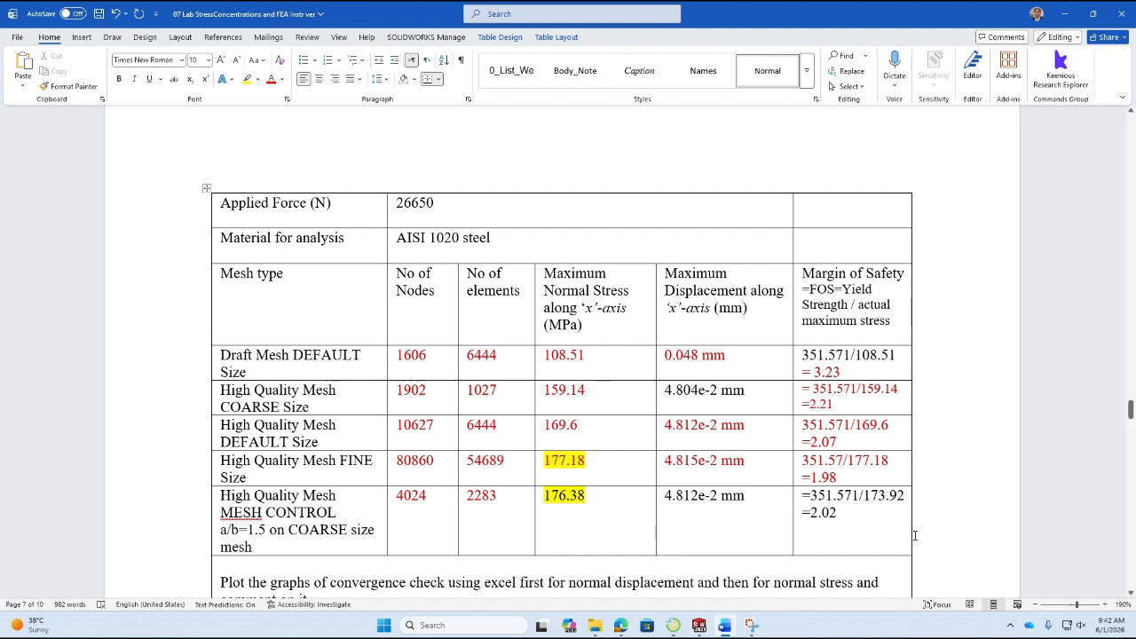
# Change the divisor in the MESH CONTROL row's margin of safety calculation to 176.92.
pyautogui.click(878, 495)
pyautogui.press('Delete')
pyautogui.write('6')
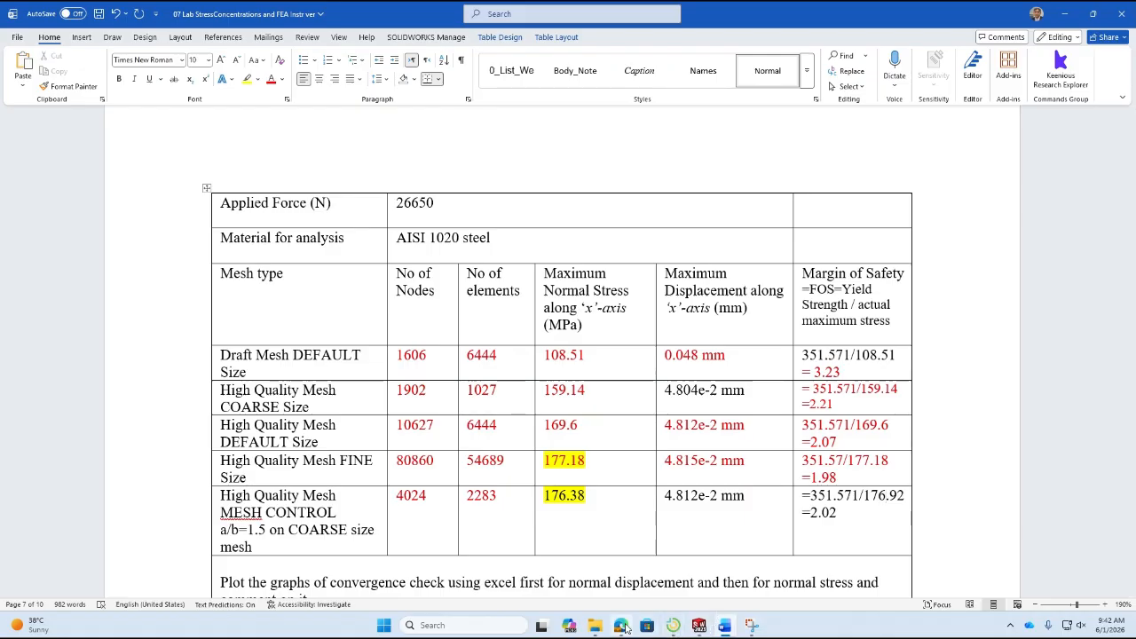
# Open the "07 step by step guide for analysis" PDF from Downloads and examine its convergence check graph of von Mises stress against number of elements.
pyautogui.click(597, 627)
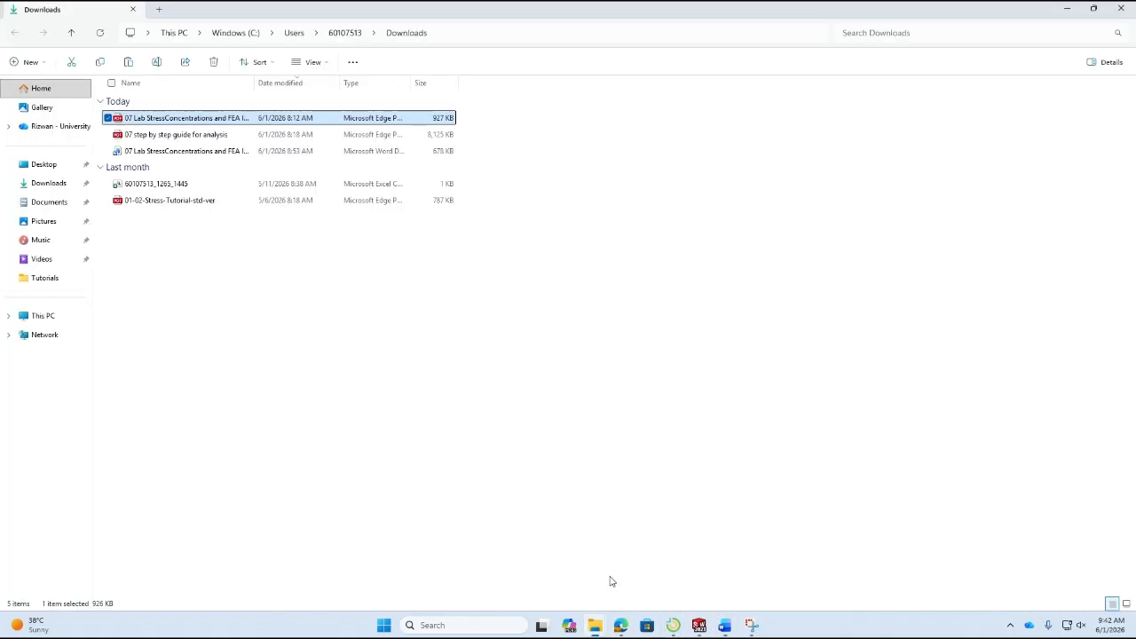
pyautogui.doubleClick(190, 134)
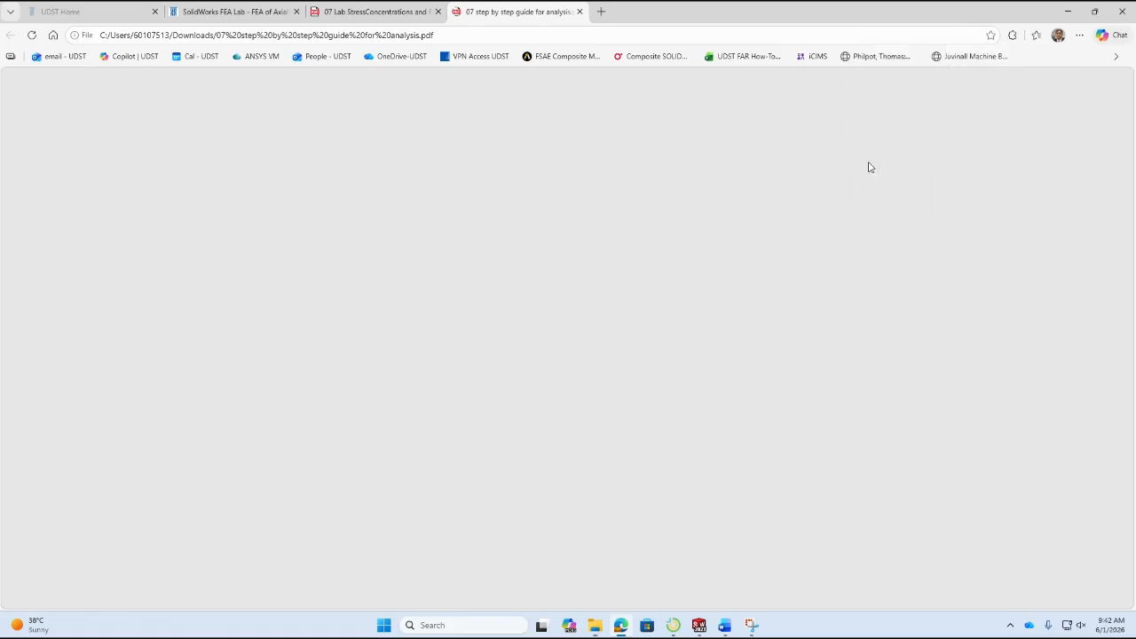
pyautogui.scroll(-8, 646, 311)
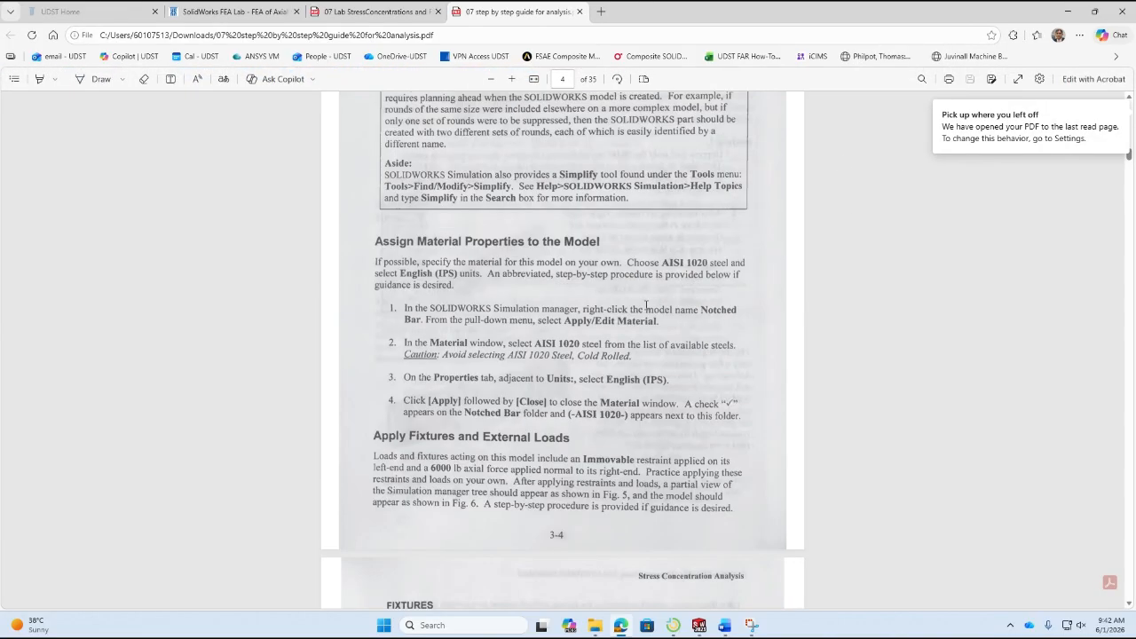
pyautogui.scroll(-20, 648, 330)
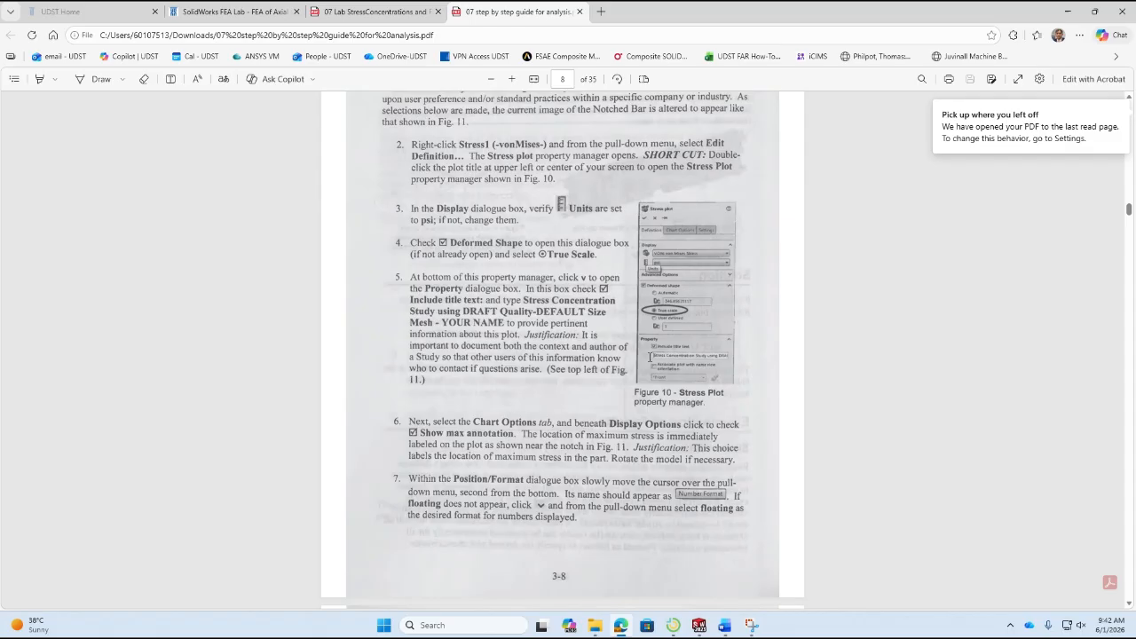
pyautogui.scroll(-20, 650, 357)
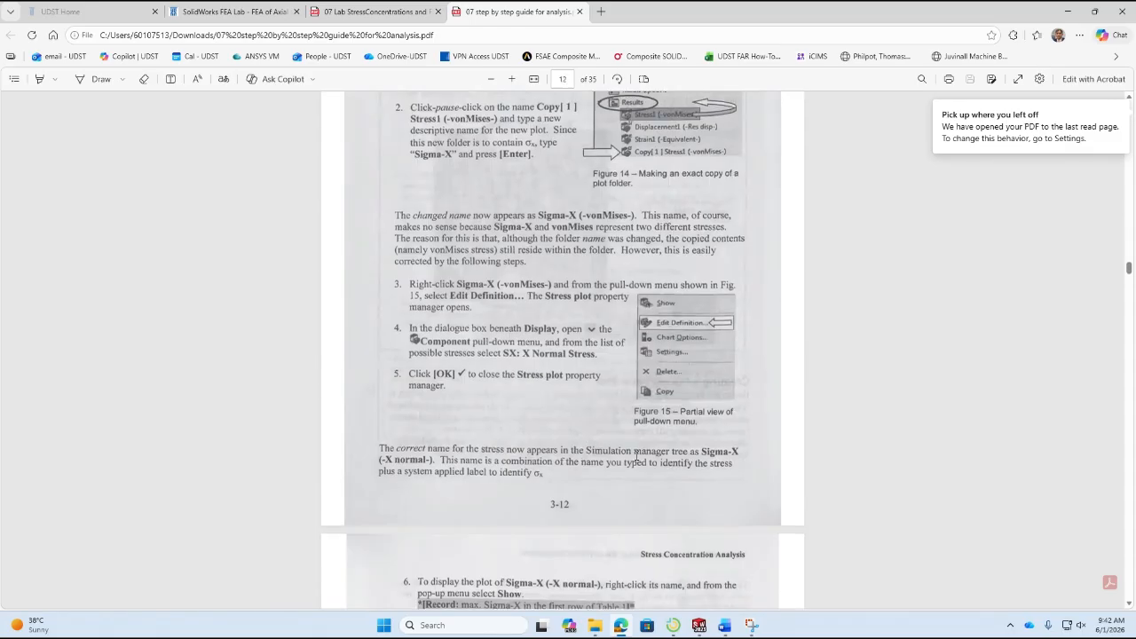
pyautogui.scroll(-20, 636, 456)
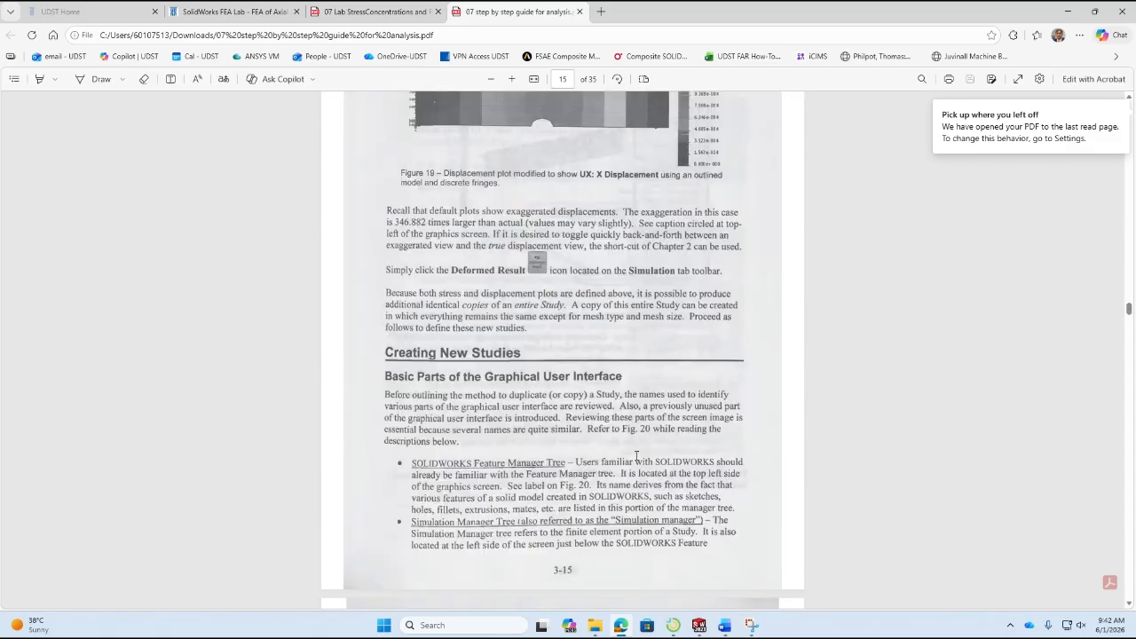
pyautogui.scroll(-20, 636, 455)
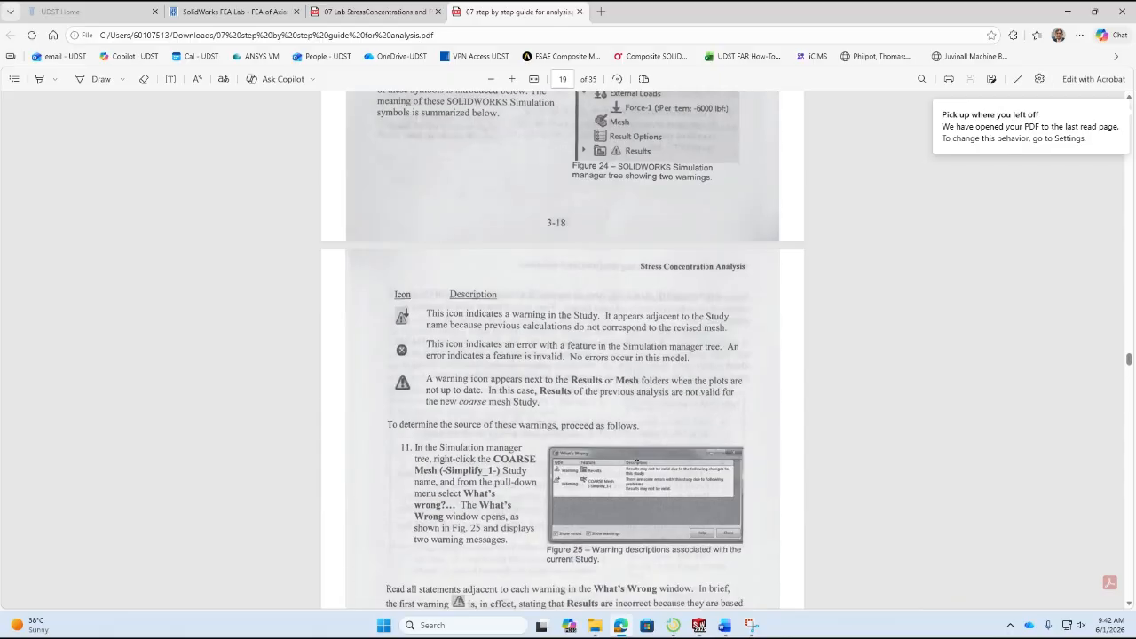
pyautogui.scroll(-12, 636, 456)
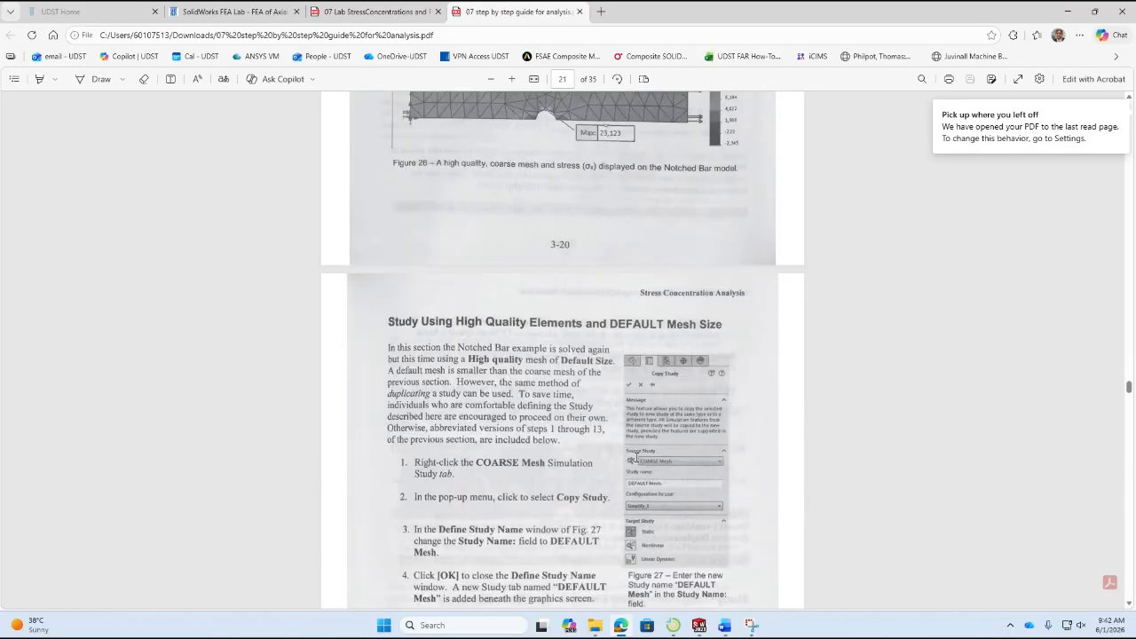
pyautogui.scroll(-18, 636, 458)
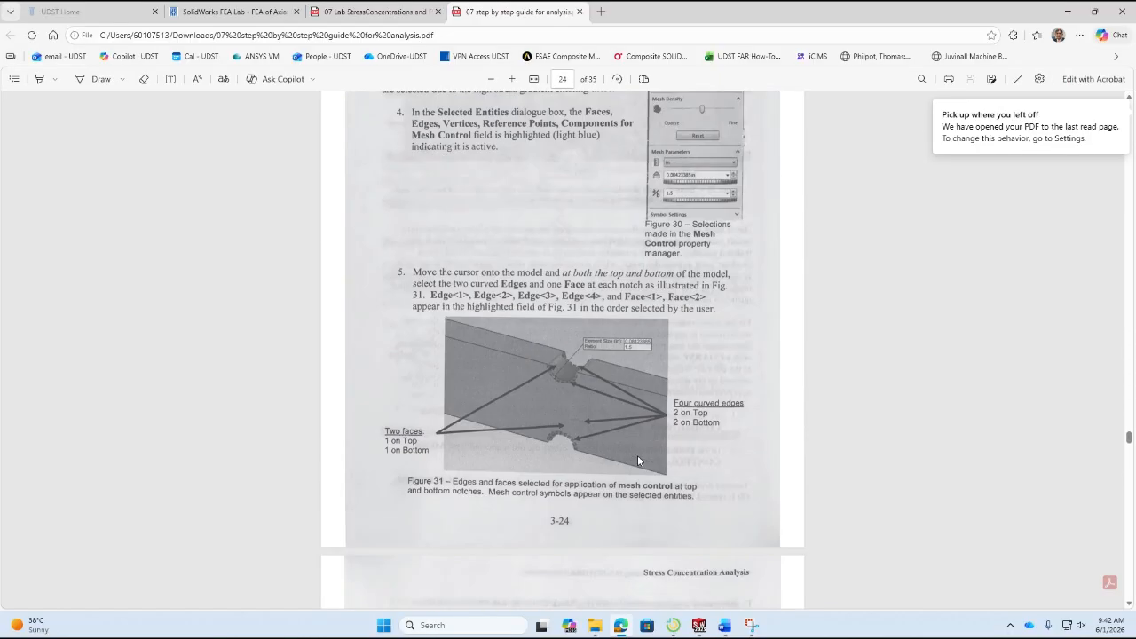
pyautogui.scroll(-20, 638, 460)
pyautogui.scroll(-20, 637, 461)
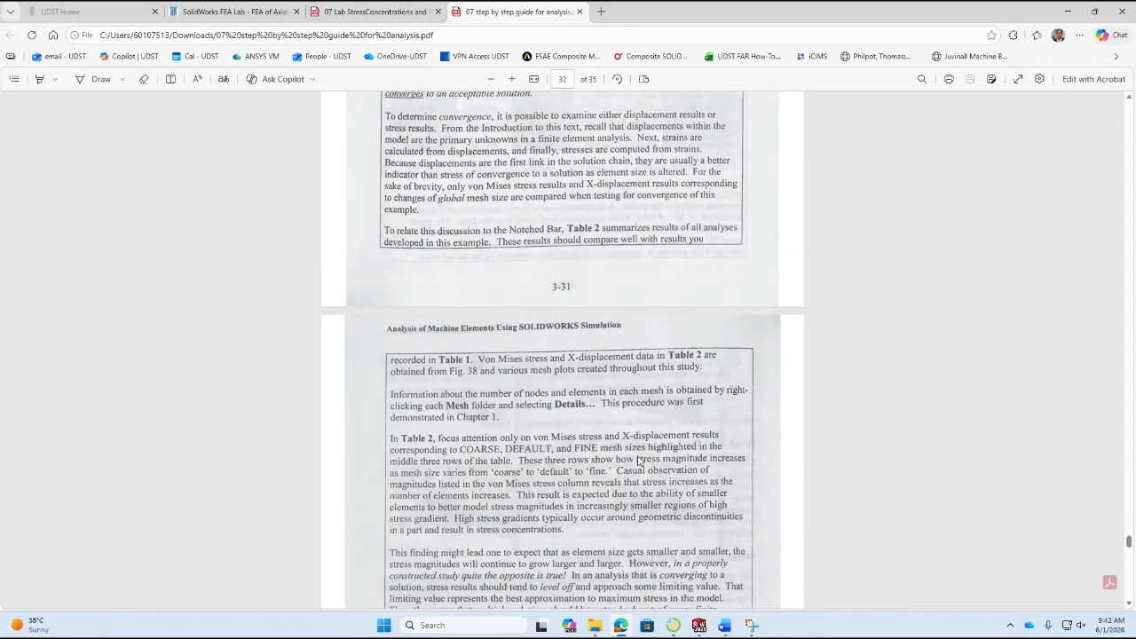
pyautogui.scroll(-8, 637, 461)
pyautogui.scroll(2, 636, 260)
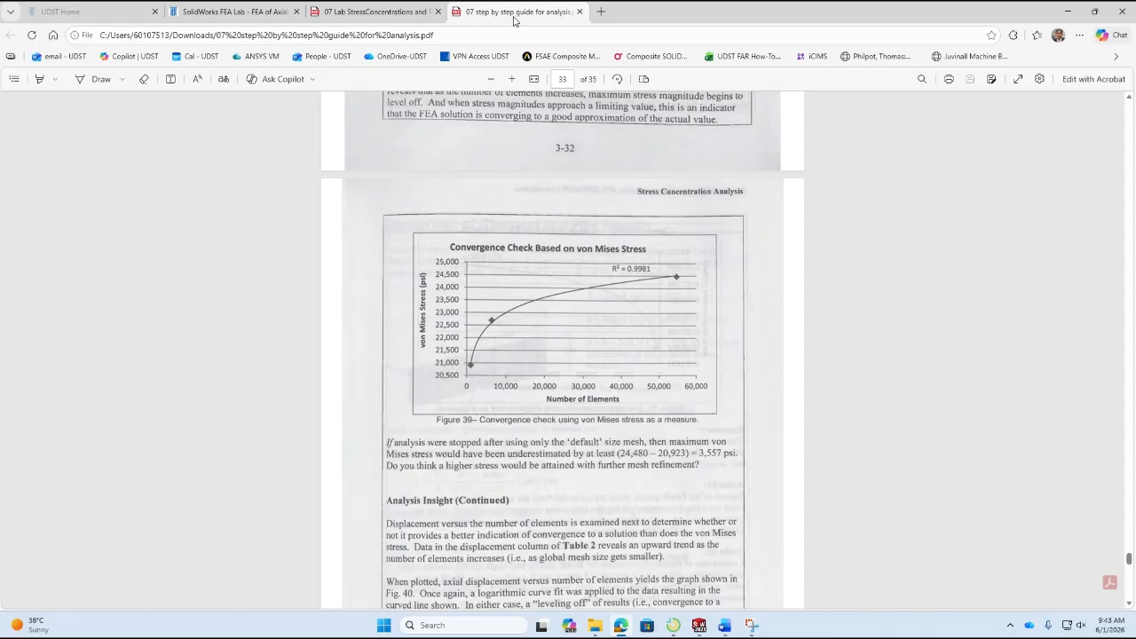
# Switch to the SolidWorks FEA Lab course page to view its list of lab files and the video tutorial link.
pyautogui.click(241, 16)
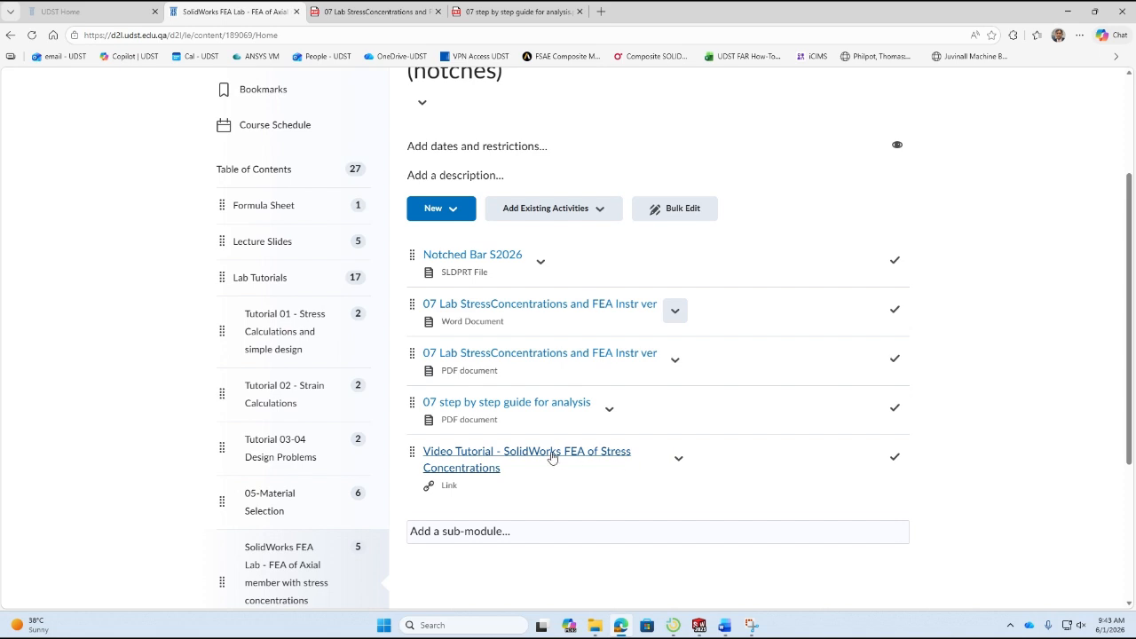